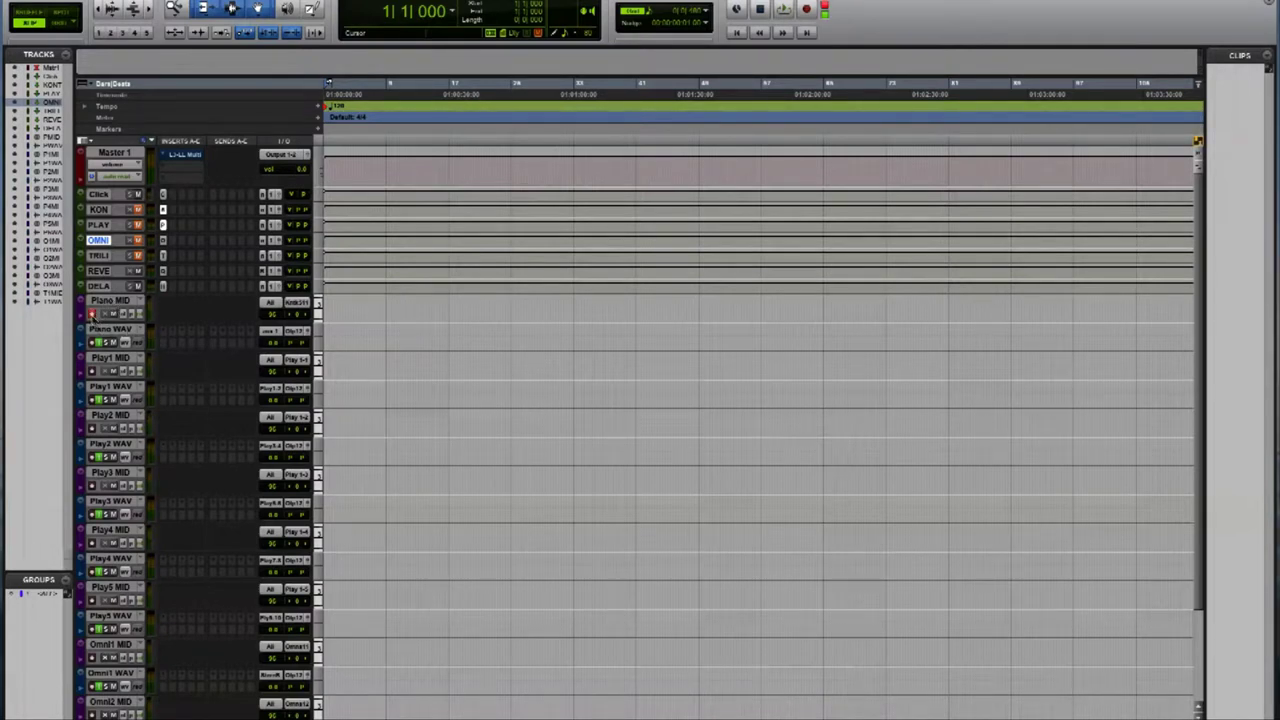
Record-arm the Piano MID track, return the cursor to the session start and enable input monitoring on Piano WAV.
click(91, 314)
key(KP_Decimal)
key(KP_1)
key(KP_Decimal)
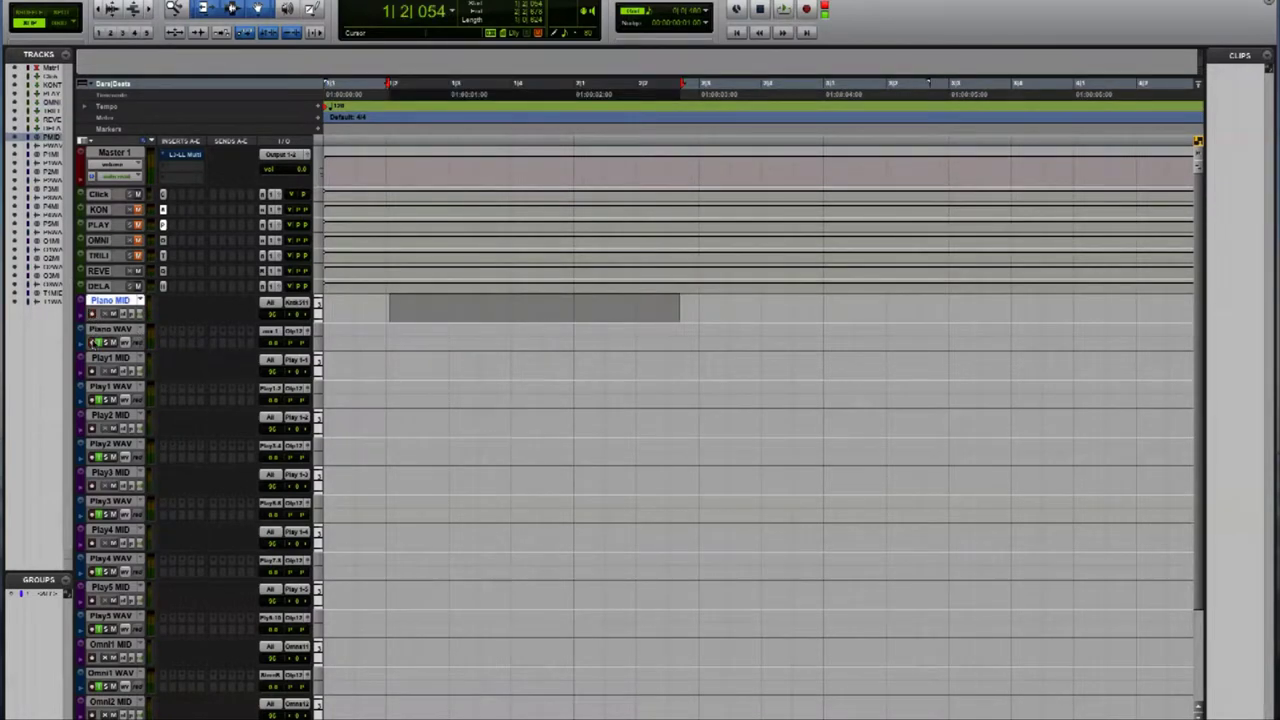
key(KP_Decimal)
key(KP_2)
key(KP_Decimal)
key(Return)
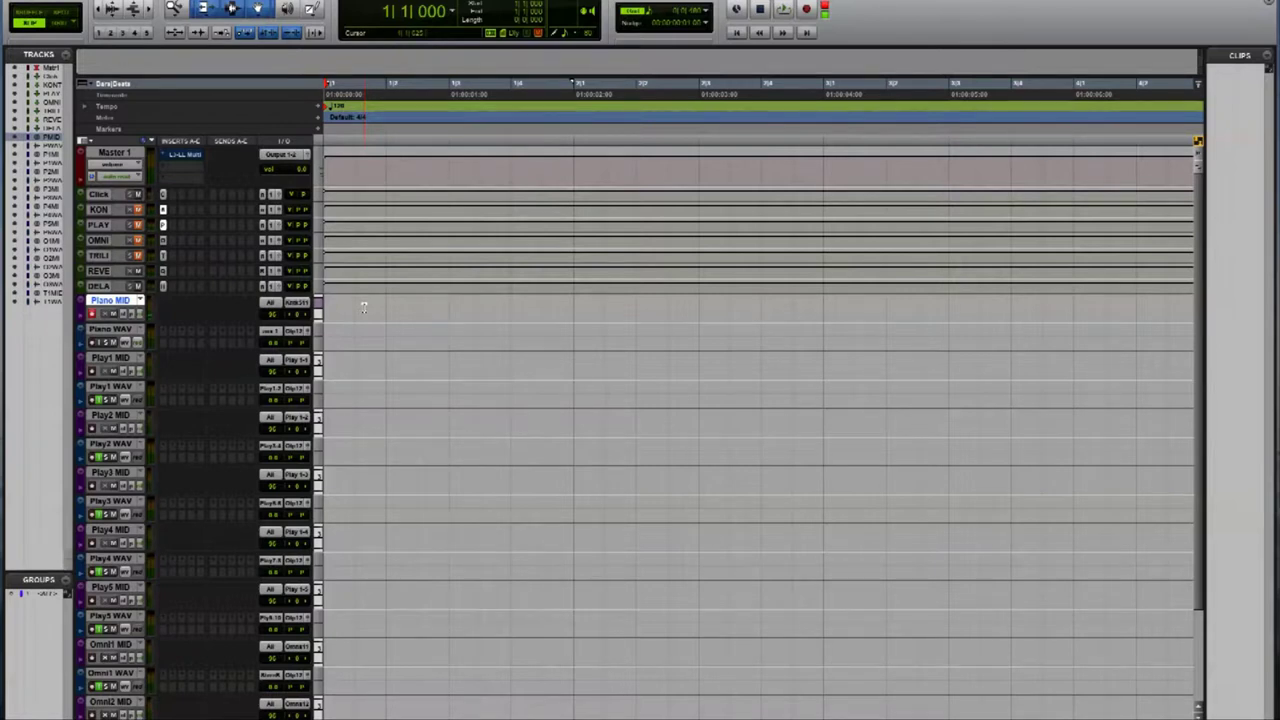
click(101, 342)
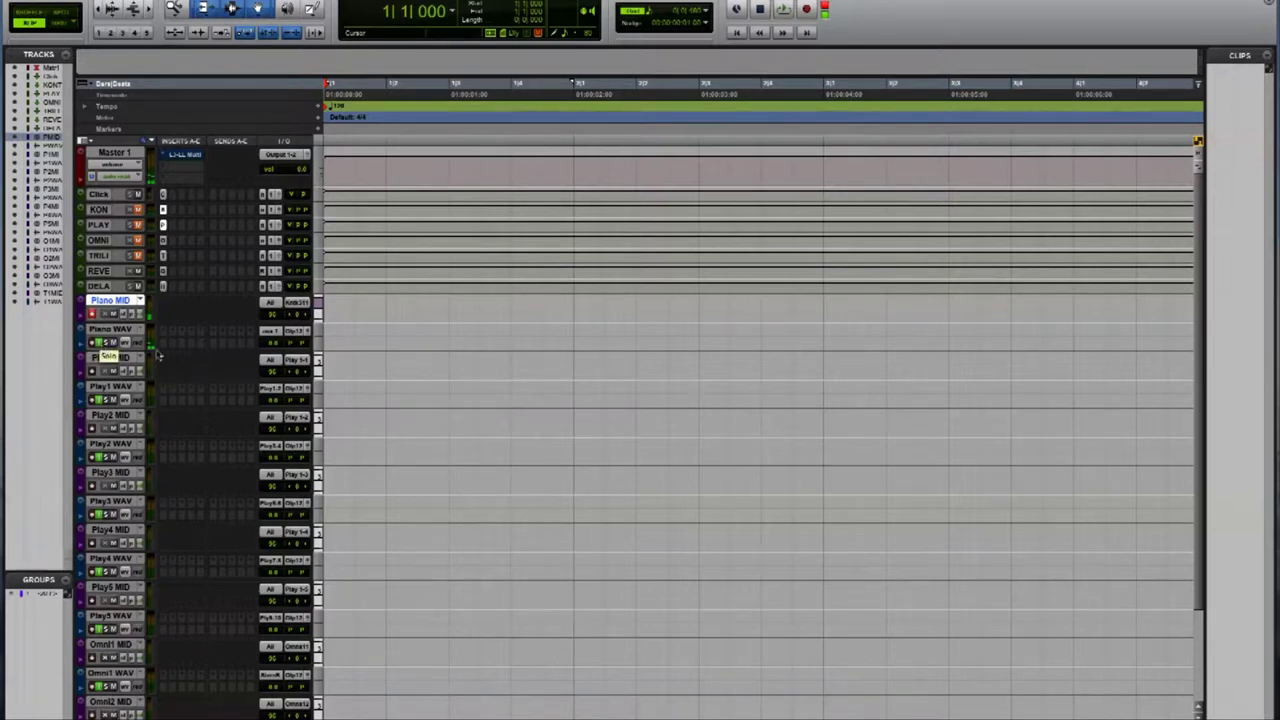
Set the Playback Engine's H/W Buffer Size to 256 Samples.
click(420, 0)
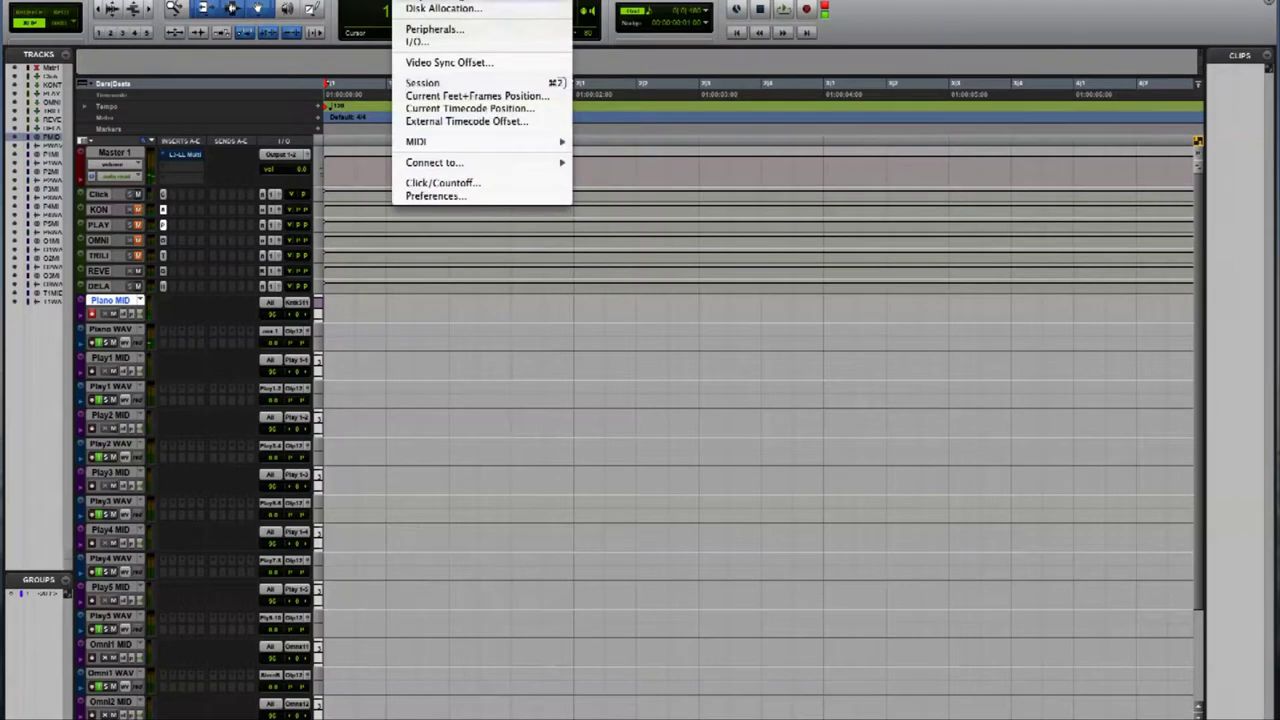
click(450, 0)
click(637, 207)
click(643, 197)
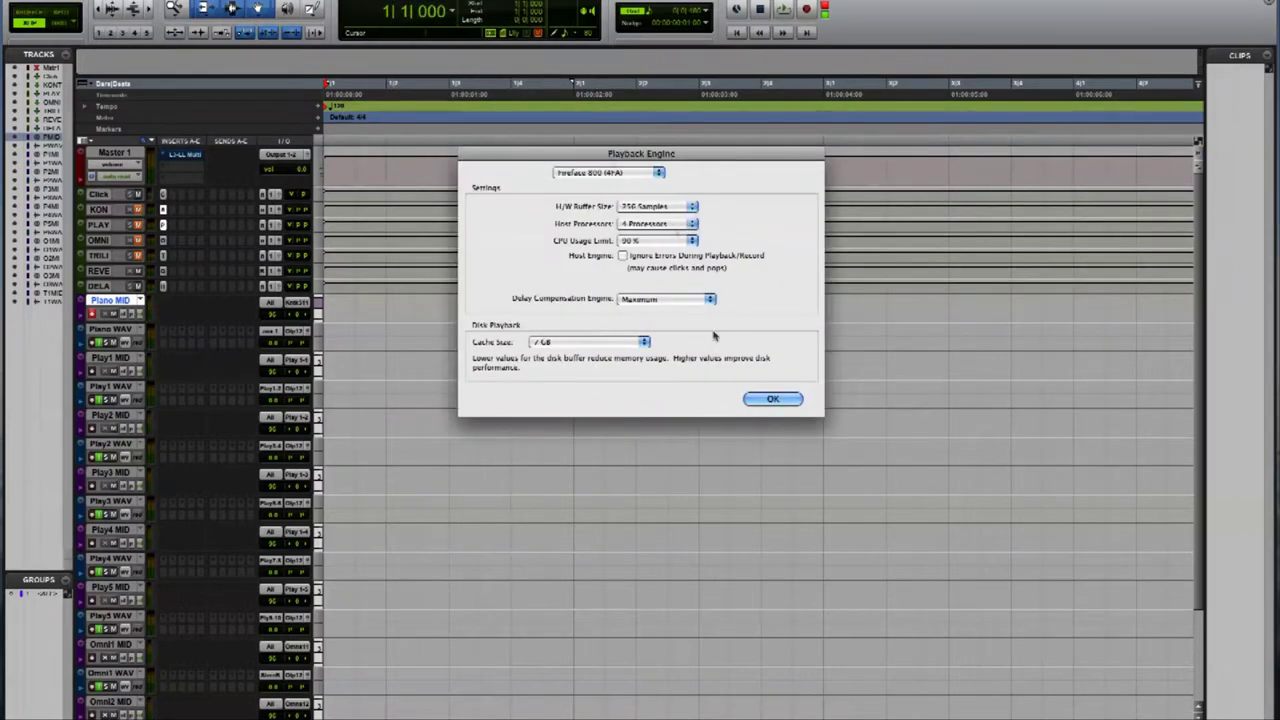
click(762, 402)
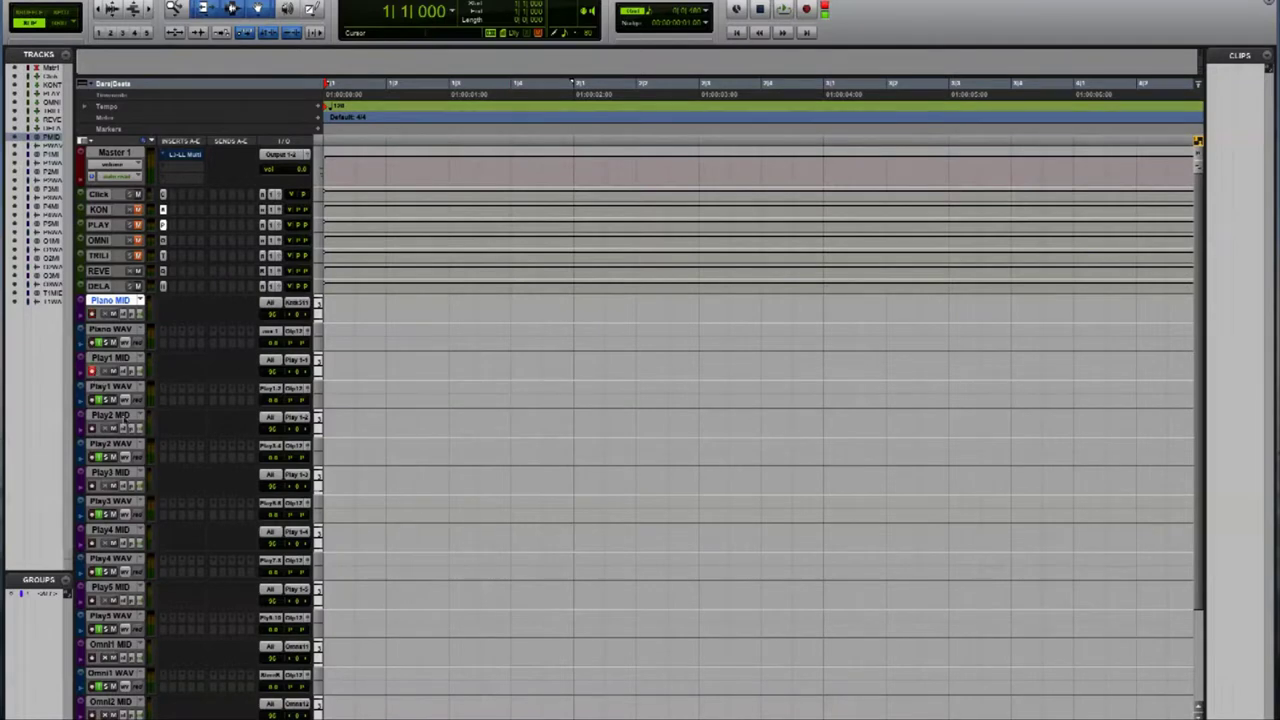
Load Cimbalom Elements from the QL Gypsy library's Cimbalom folder into the PLAY plug-in.
click(175, 386)
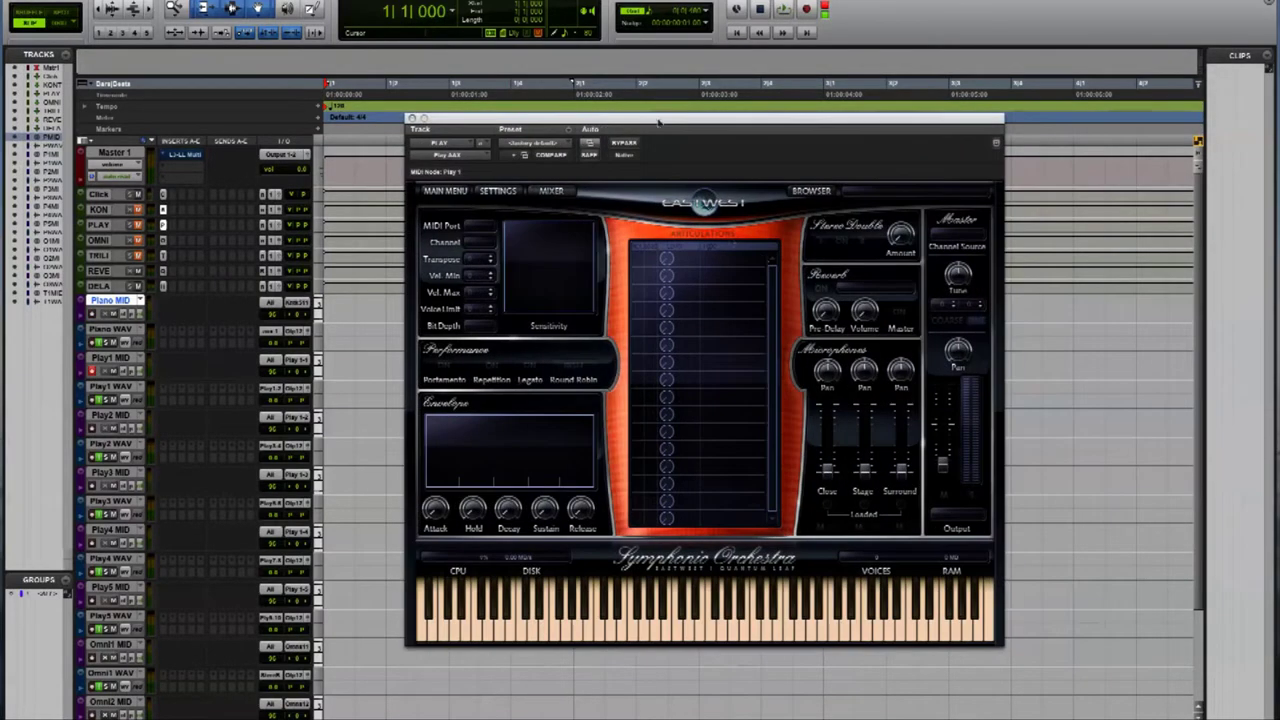
click(795, 240)
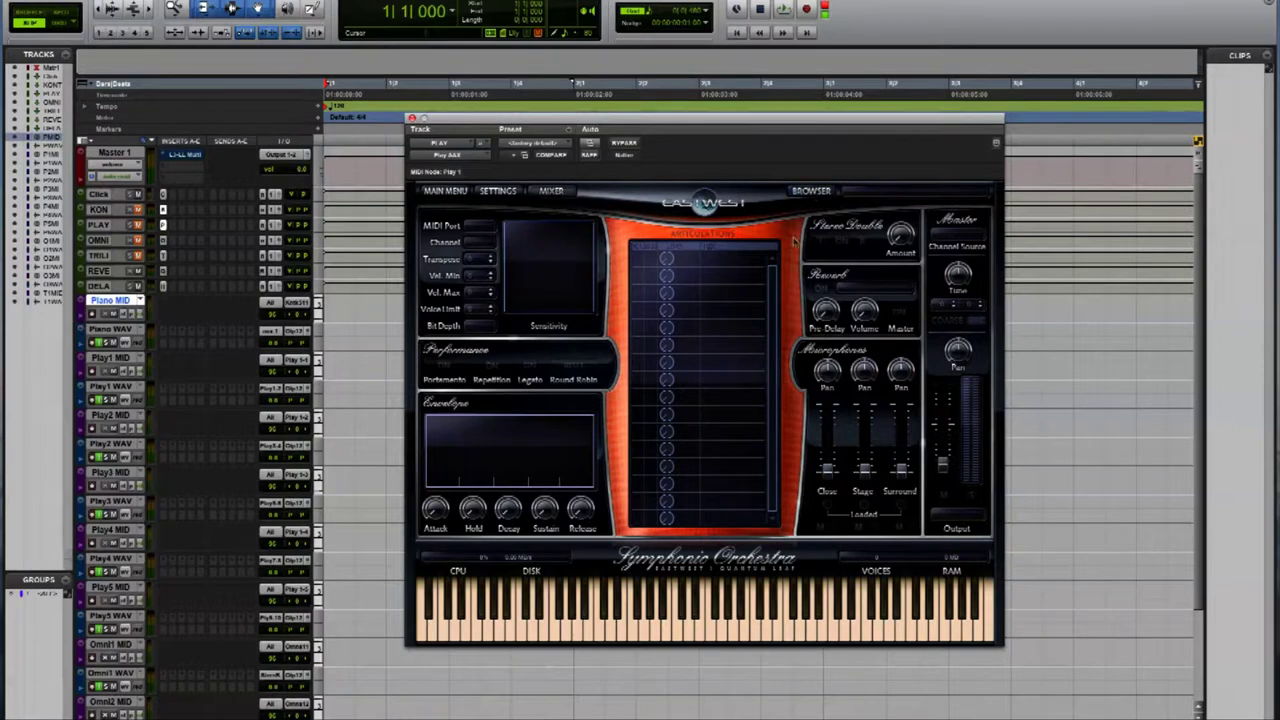
click(811, 190)
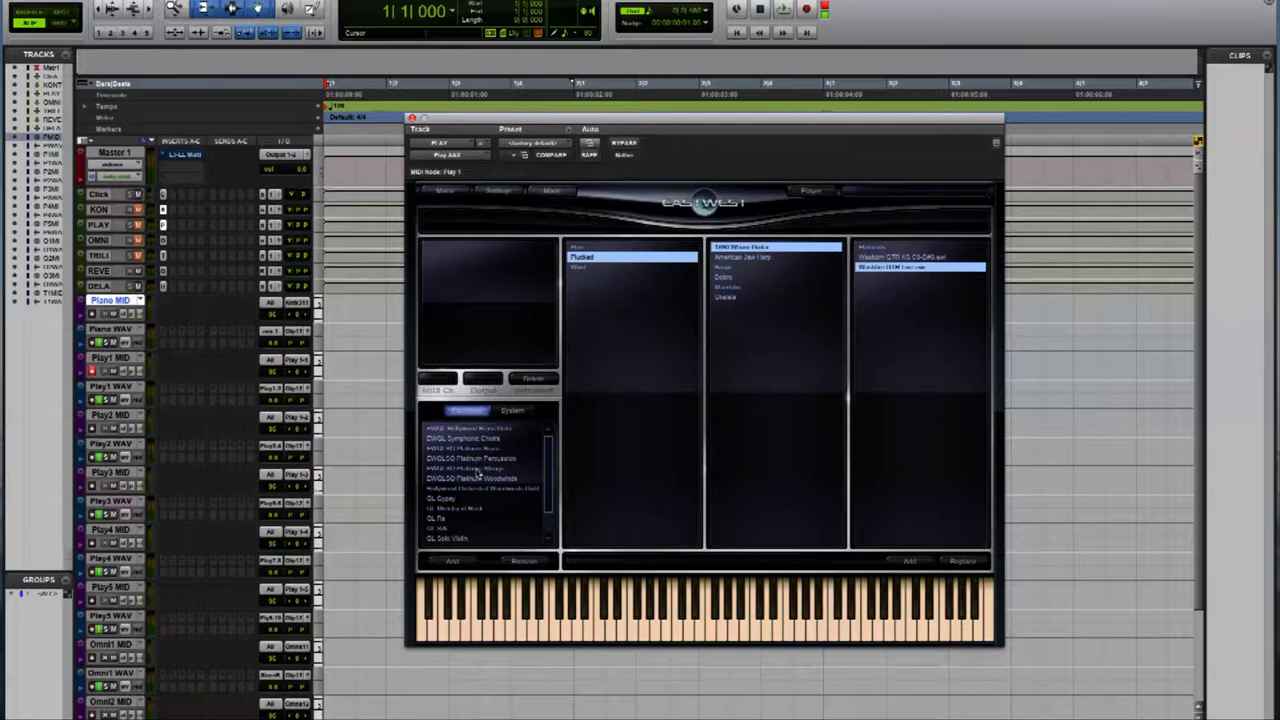
scroll(470, 470, down, 2)
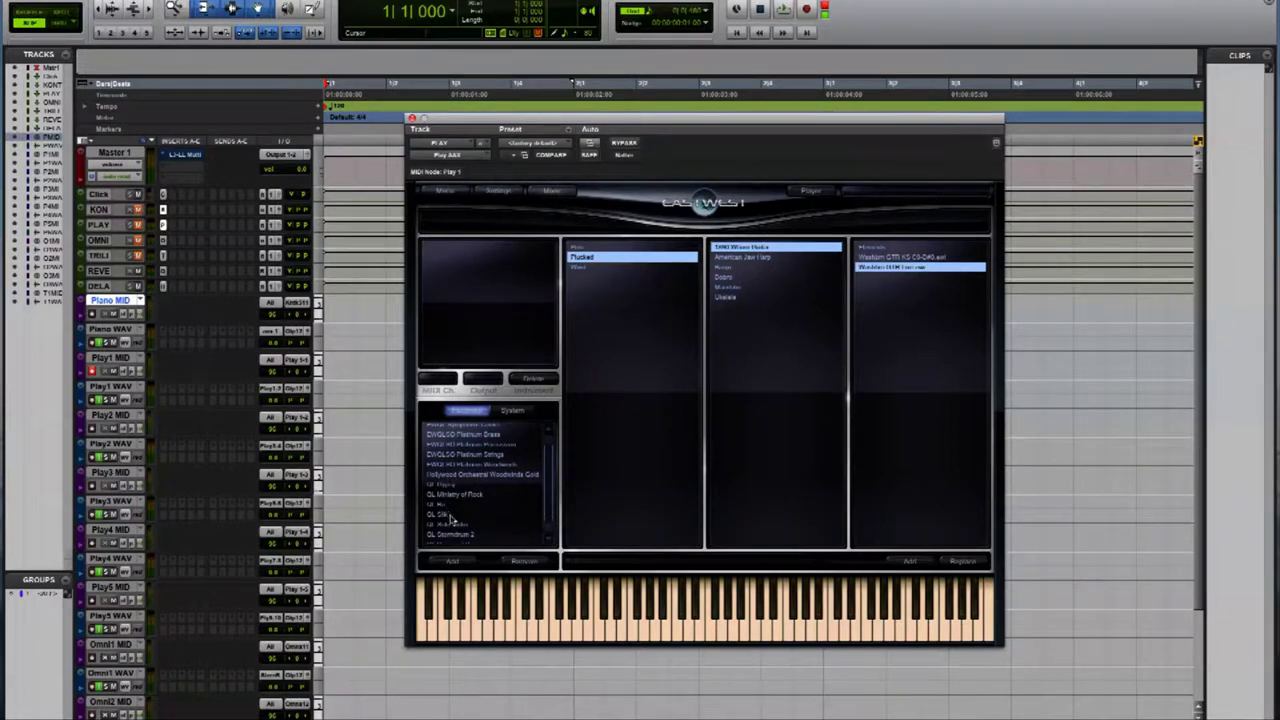
scroll(474, 524, down, 1)
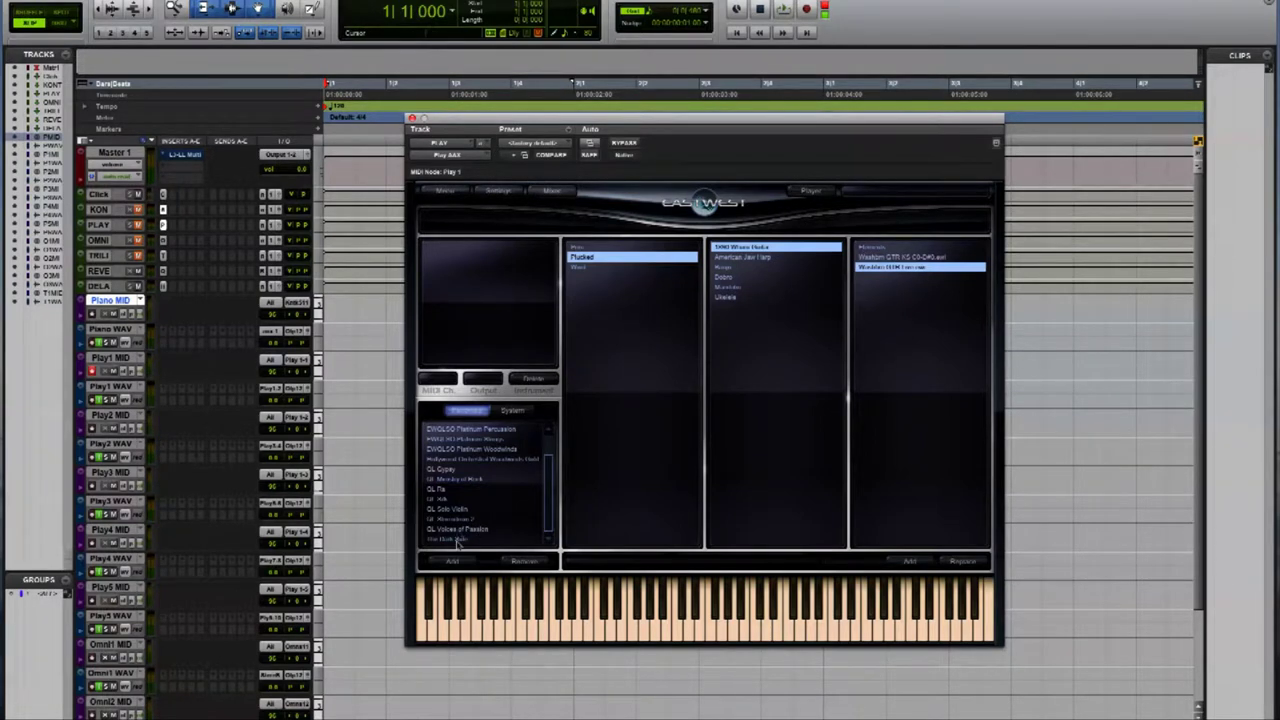
click(448, 469)
click(600, 268)
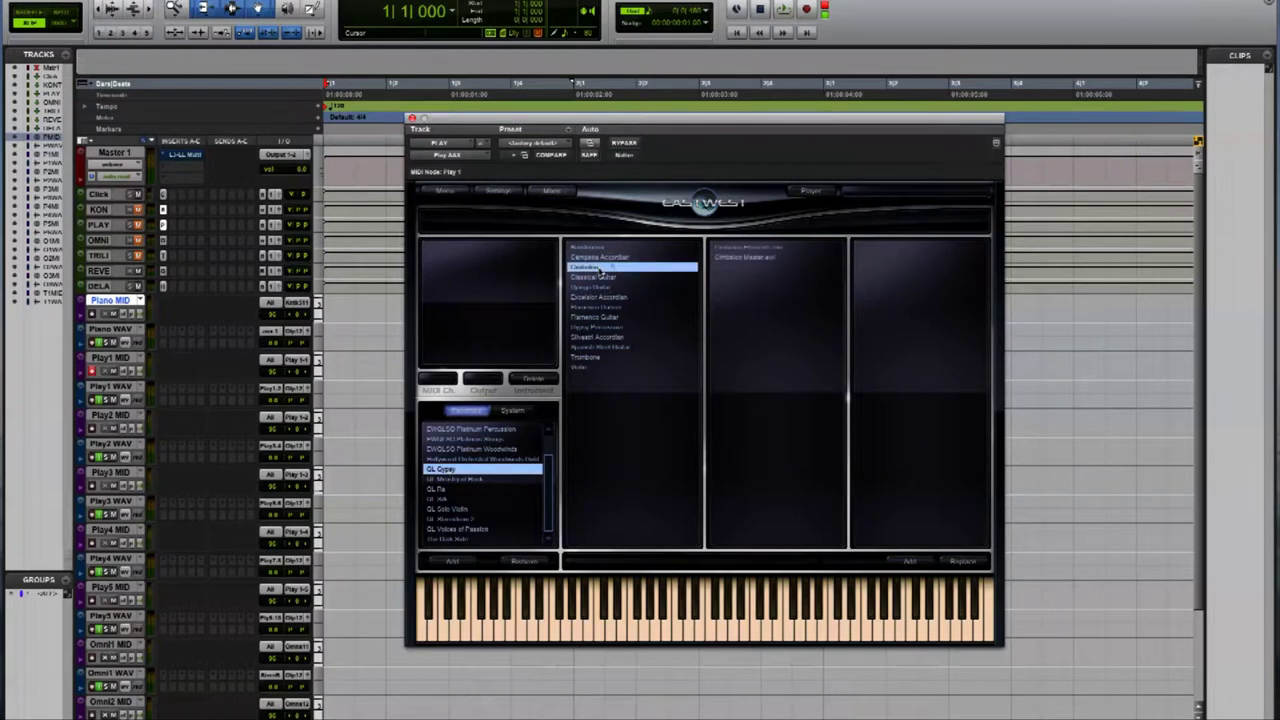
click(728, 247)
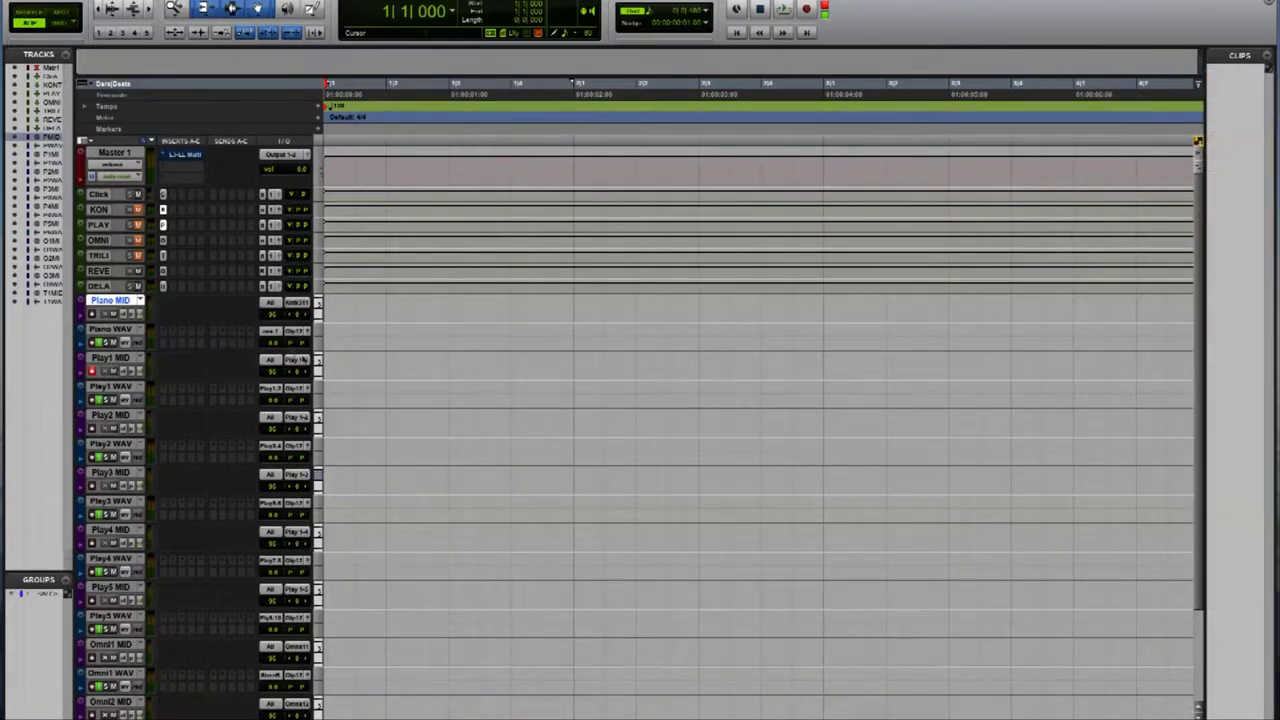
Check the Play1 MID output and choose the Play AAX plug-in's Play 1-2 output as the Play1 WAV input.
click(298, 358)
click(350, 348)
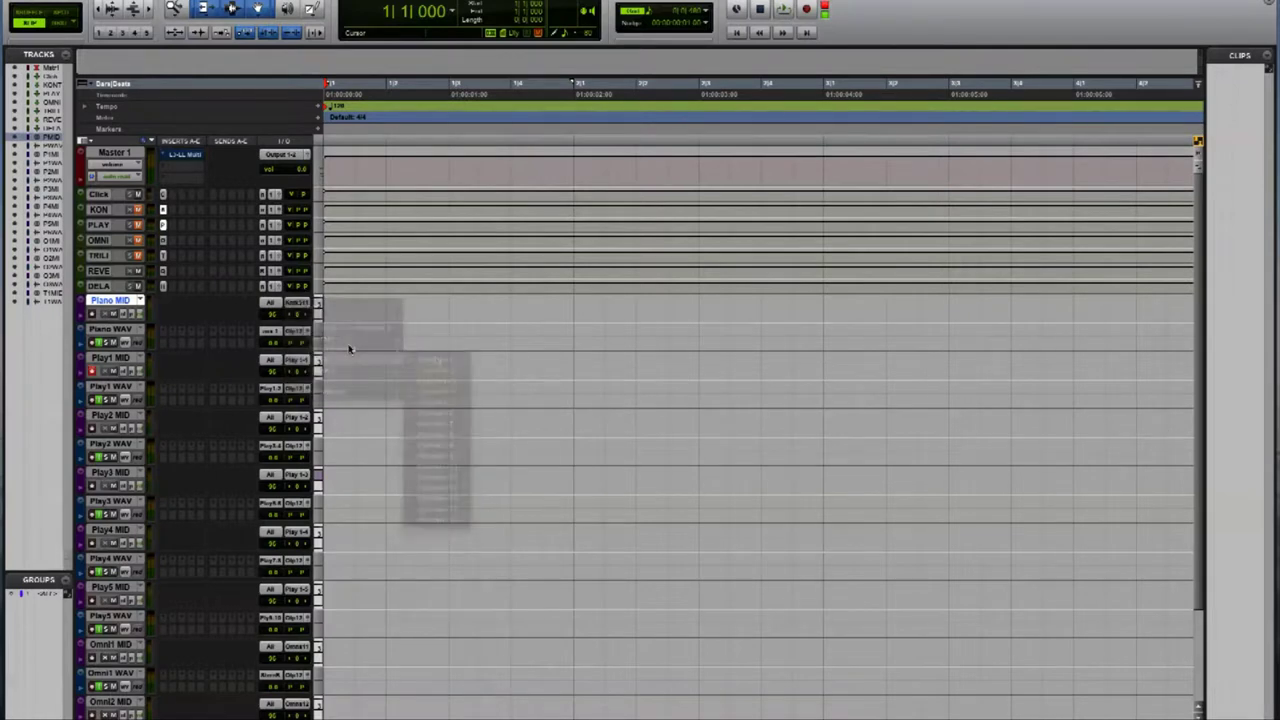
click(287, 395)
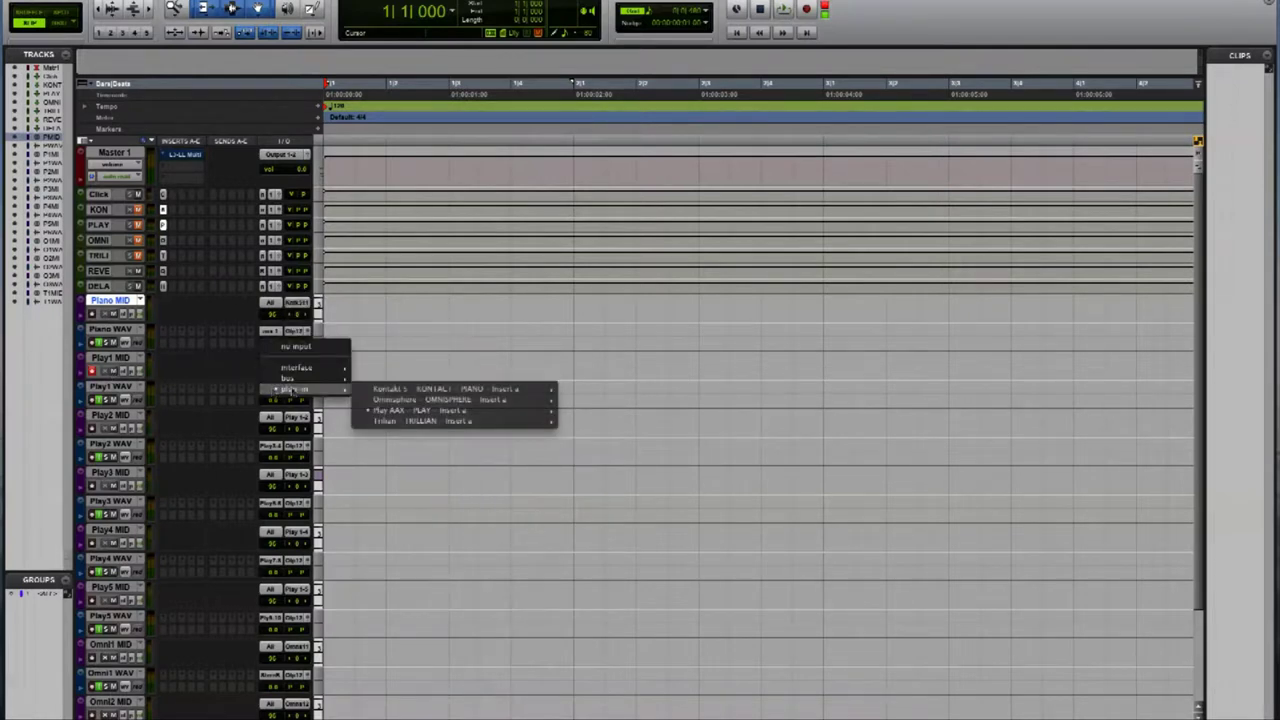
mouse_move(540, 410)
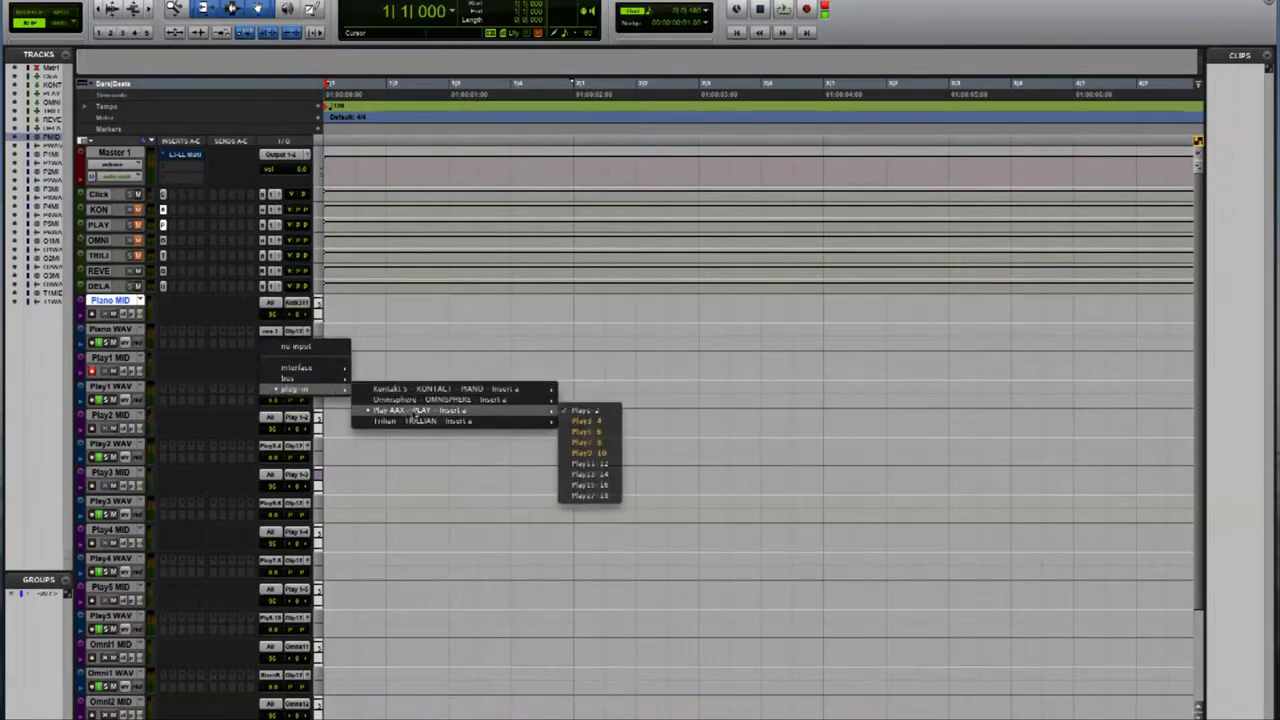
click(586, 411)
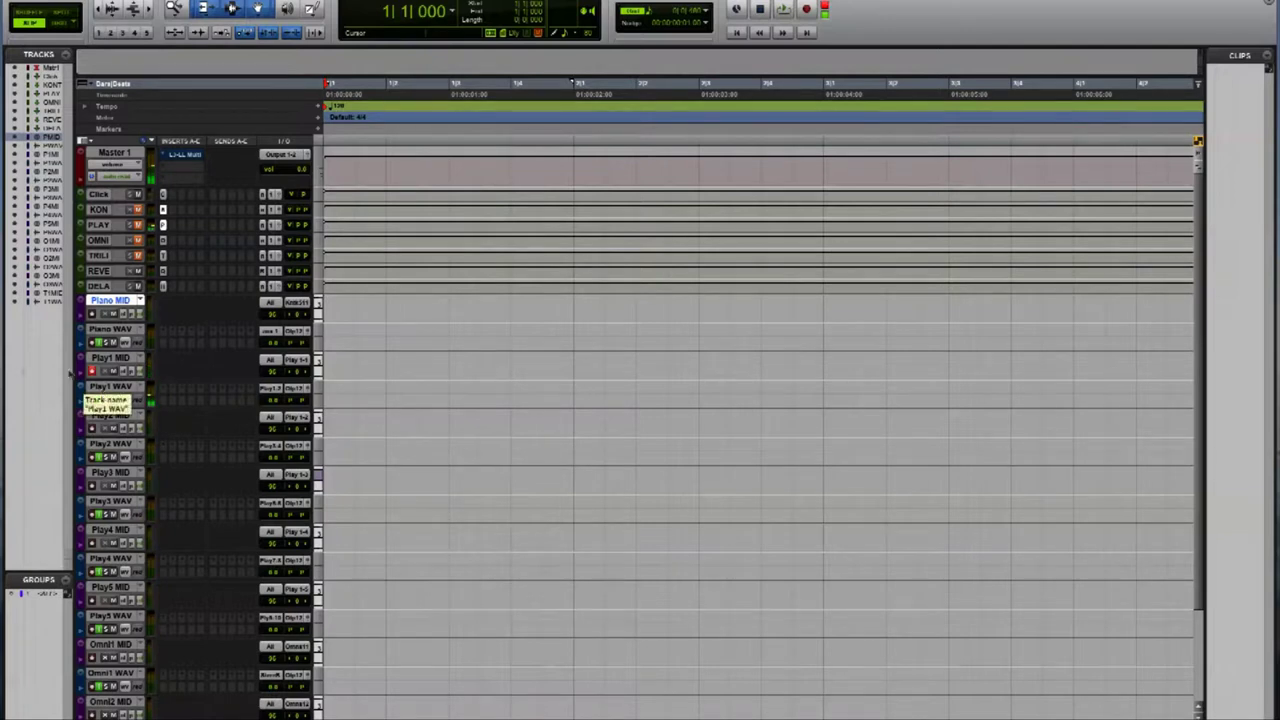
Add a Reverb send on the Play1 WAV track and raise its send level.
click(210, 387)
mouse_move(255, 414)
click(334, 416)
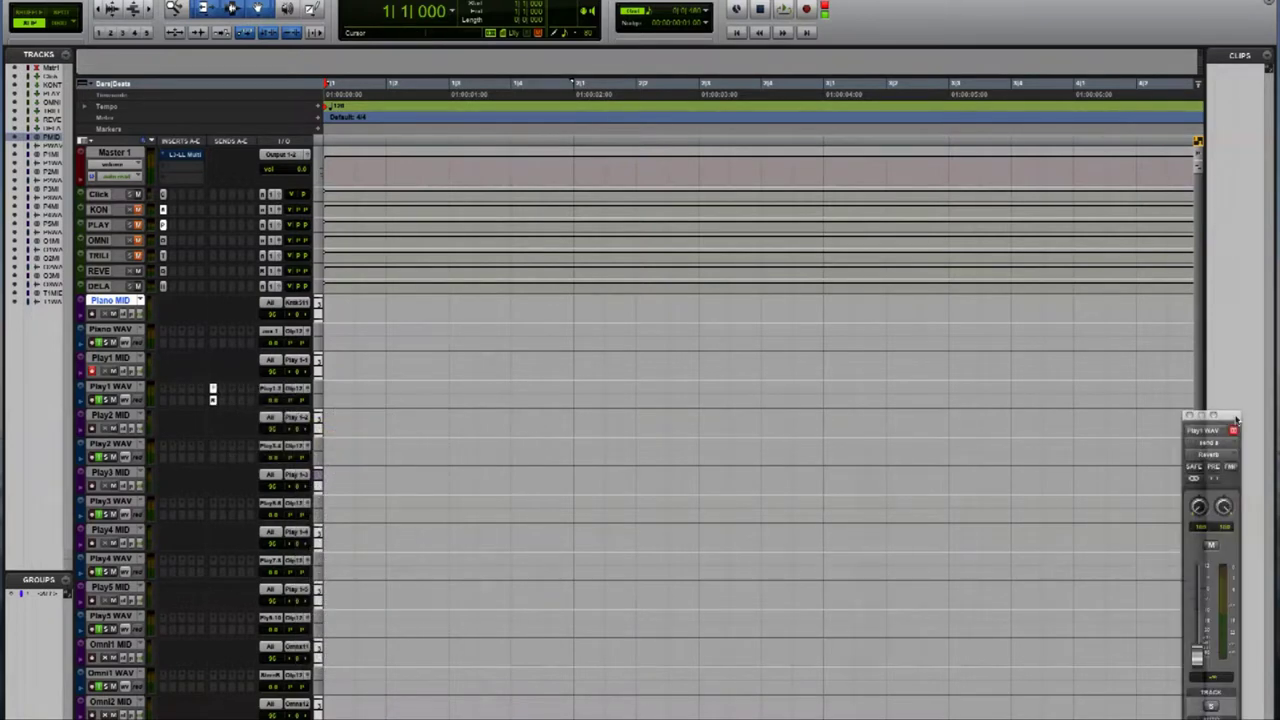
drag(1237, 418, 882, 358)
drag(840, 590, 840, 530)
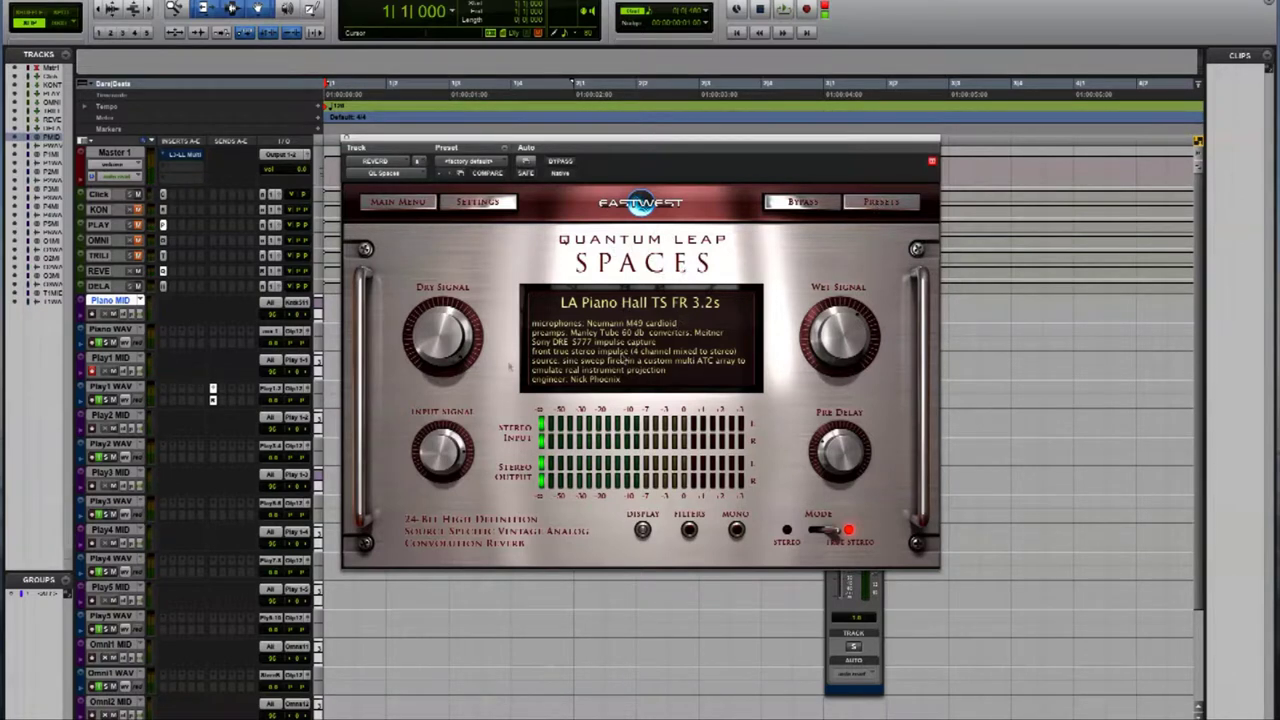
Adjust the Dry Signal in the Spaces reverb and rebalance the Play1 WAV send, ending at a lower level.
click(437, 333)
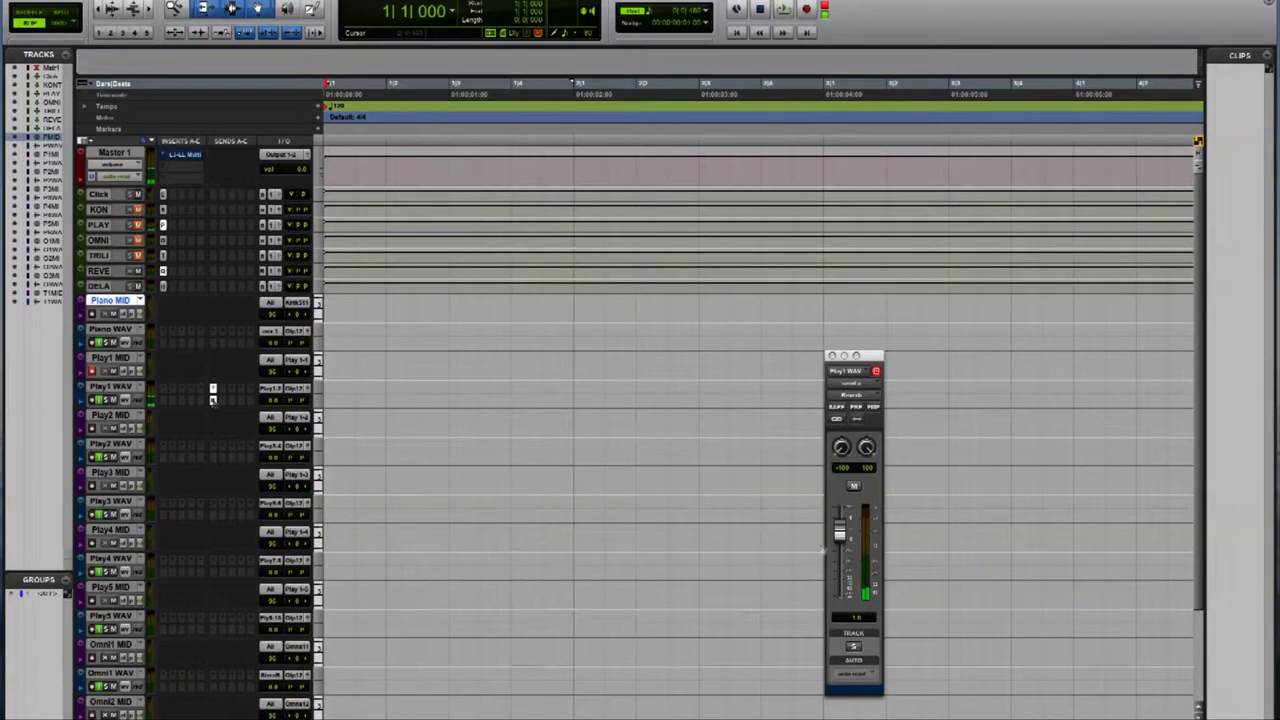
drag(826, 527, 824, 522)
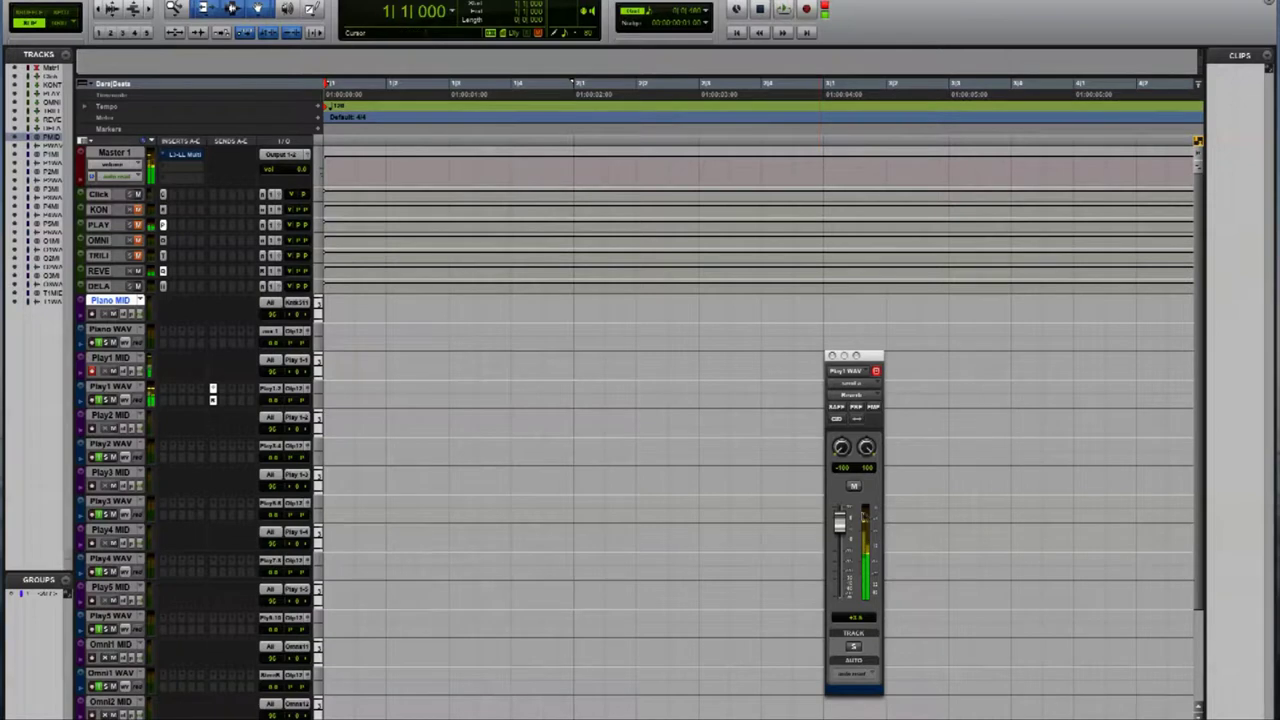
drag(840, 524, 842, 550)
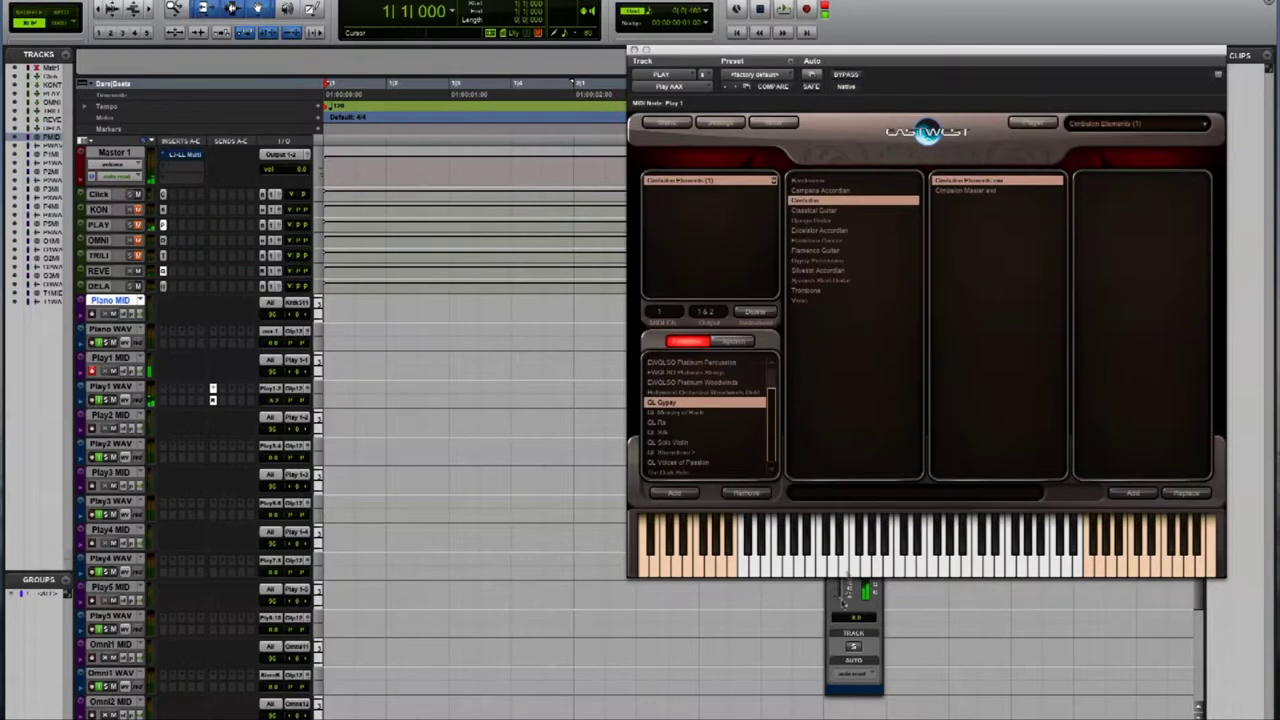
Move the PLAY plug-in window lower, show the Transport window and place it above the tracks.
click(876, 558)
drag(750, 62, 768, 247)
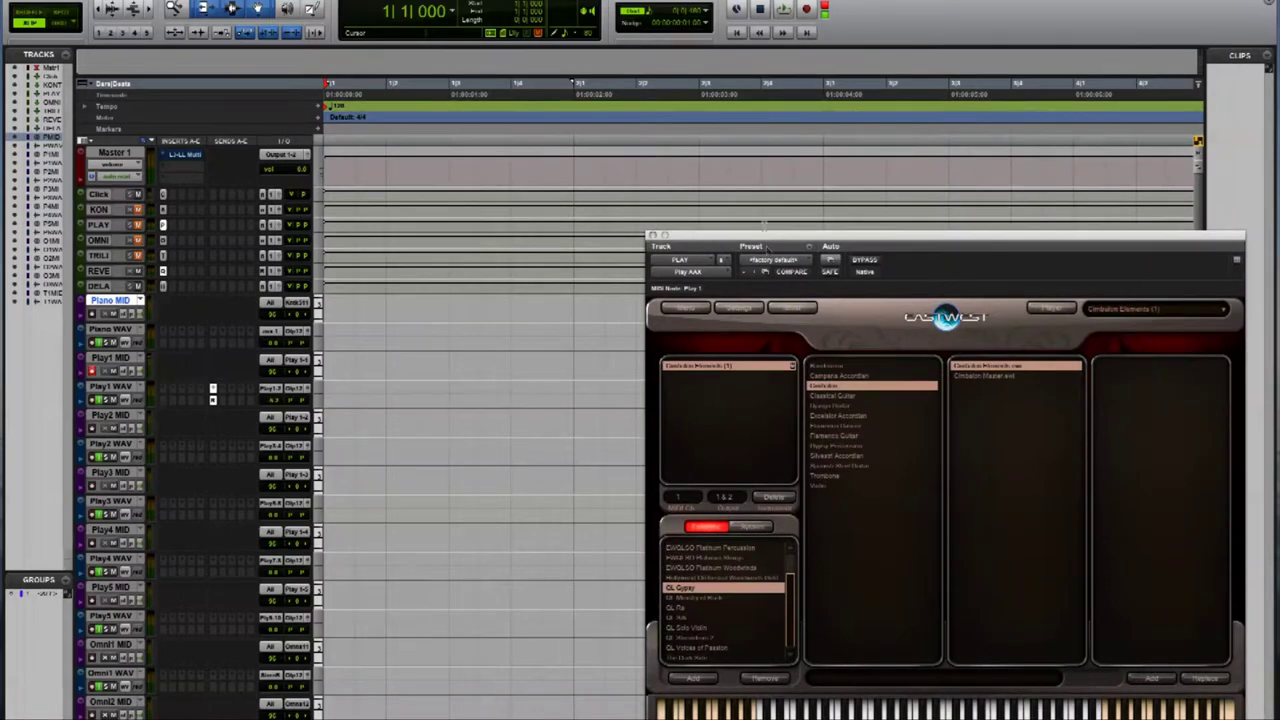
click(452, 0)
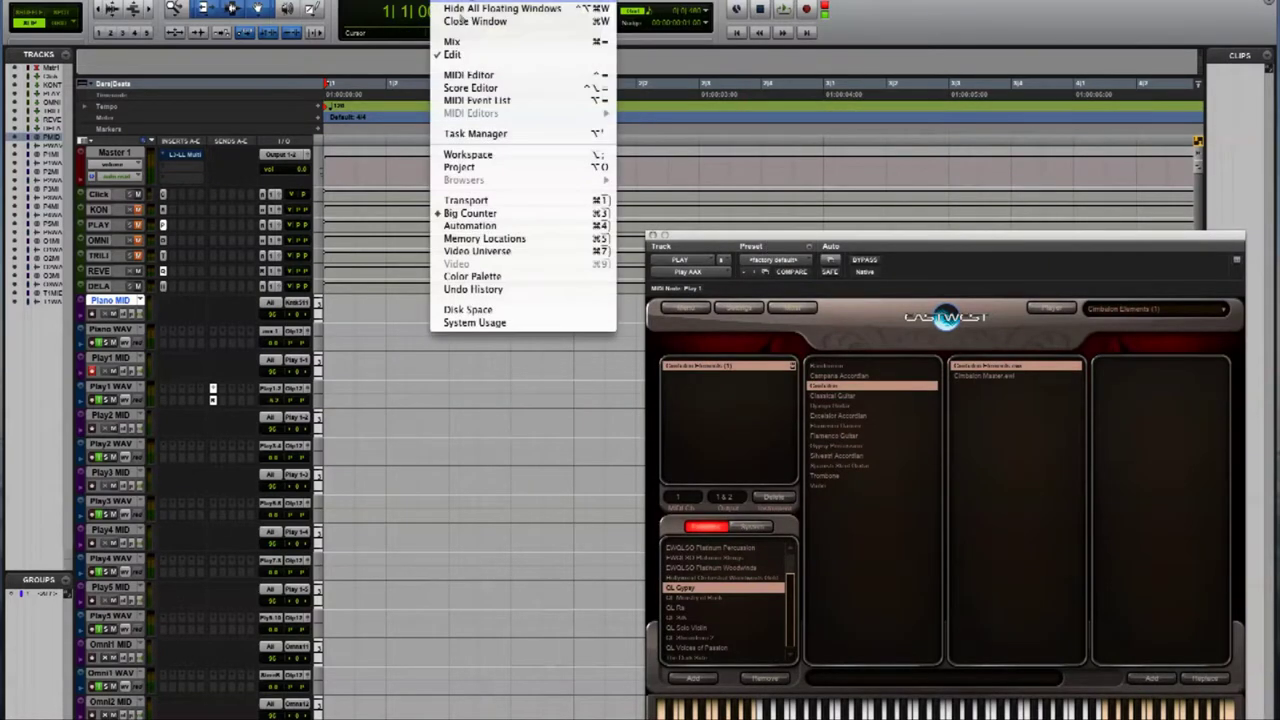
click(495, 196)
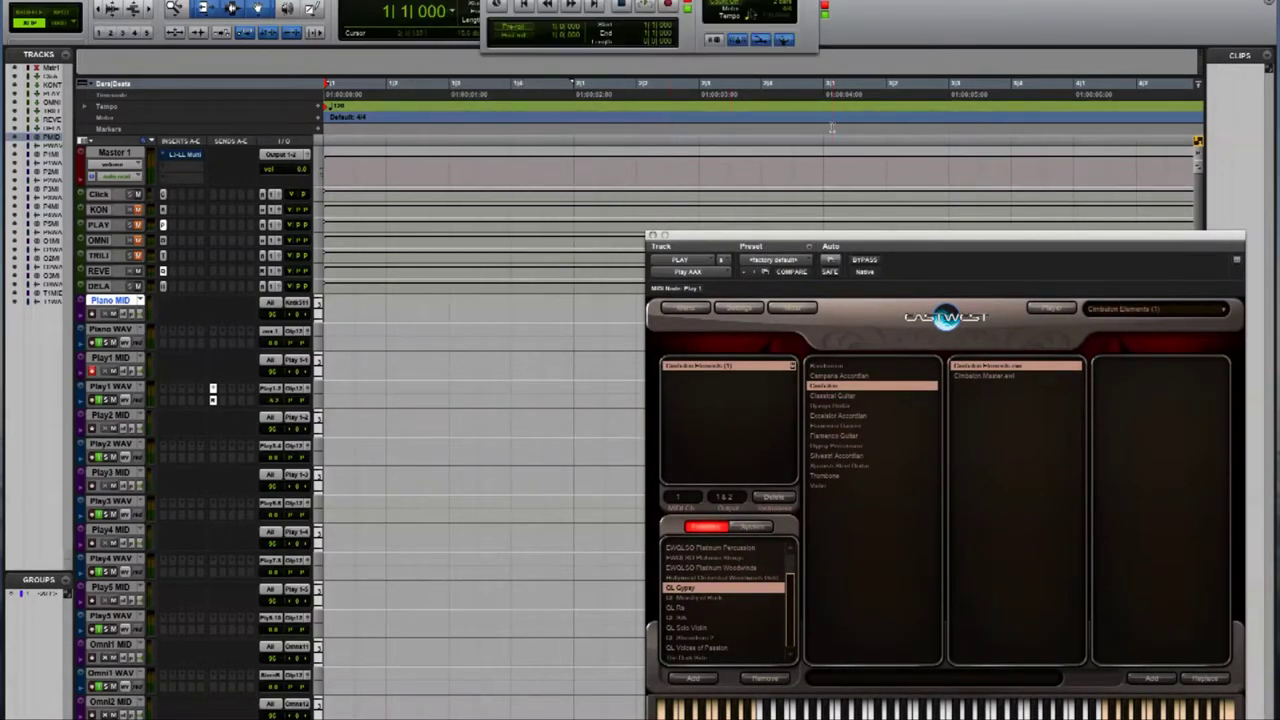
drag(731, 2, 601, 171)
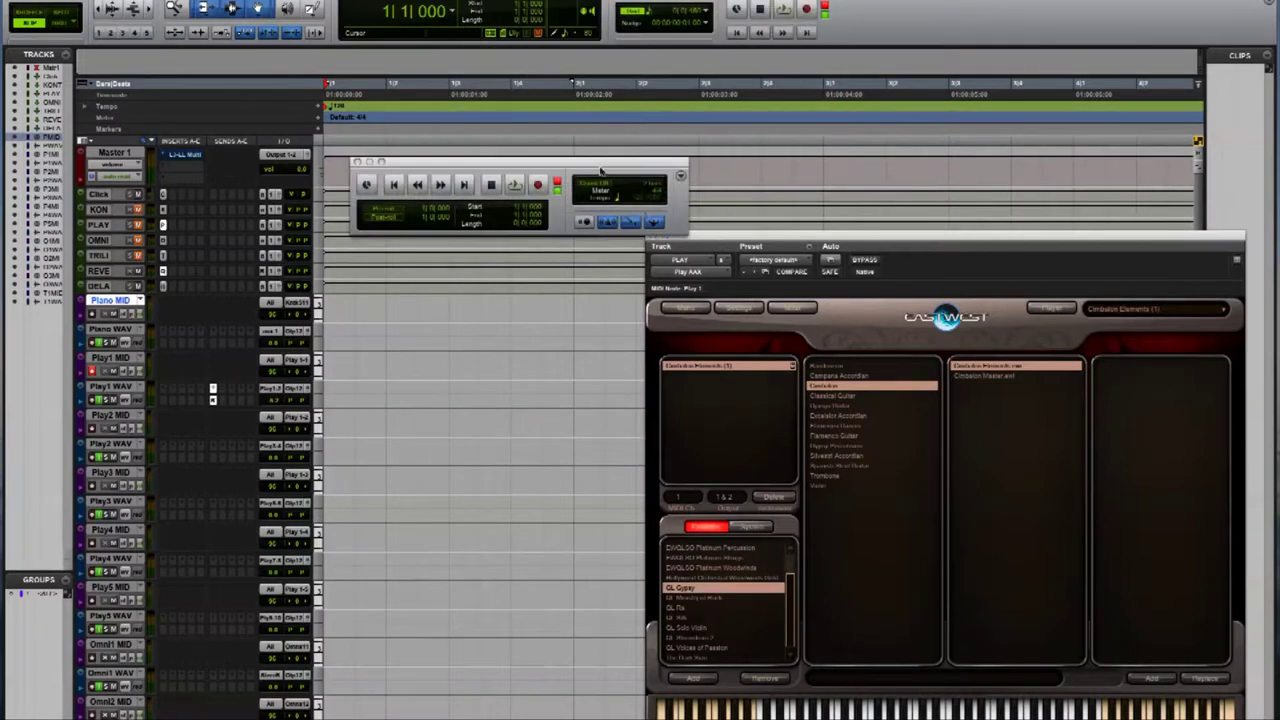
Turn off the tempo ruler's control so the session uses a manual tempo, and set it to 93 BPM.
click(655, 221)
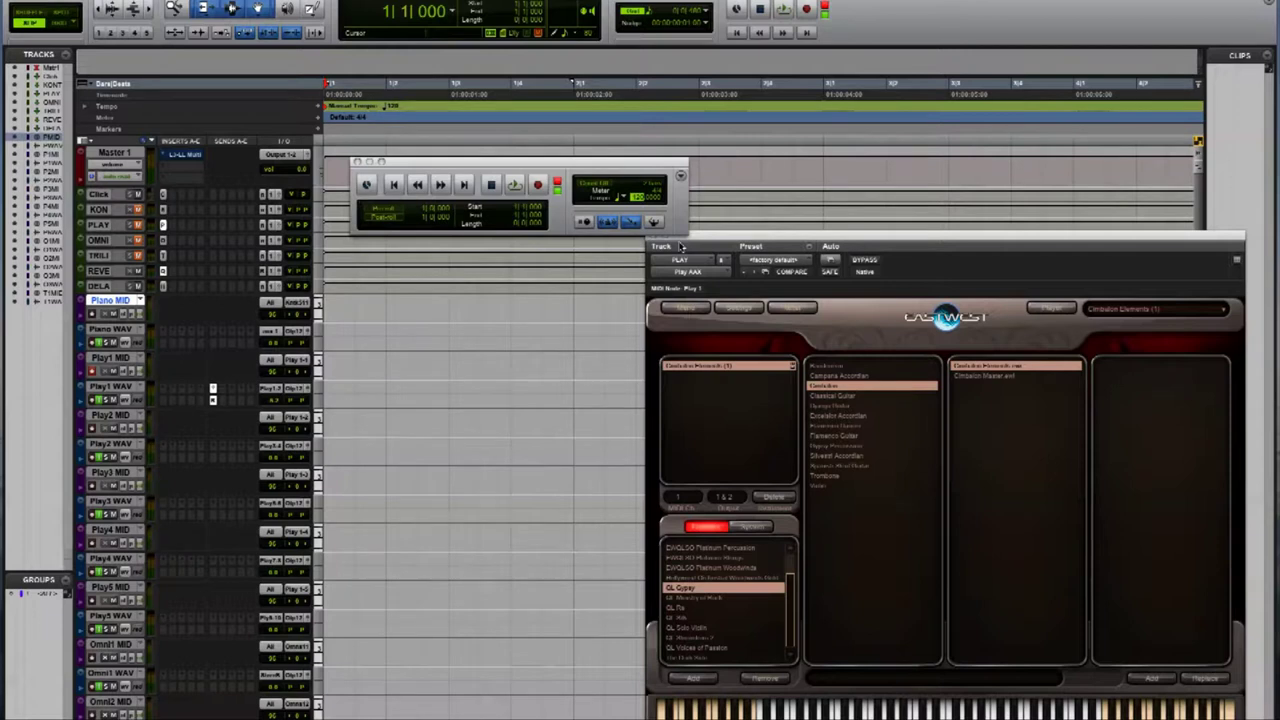
click(653, 221)
click(644, 181)
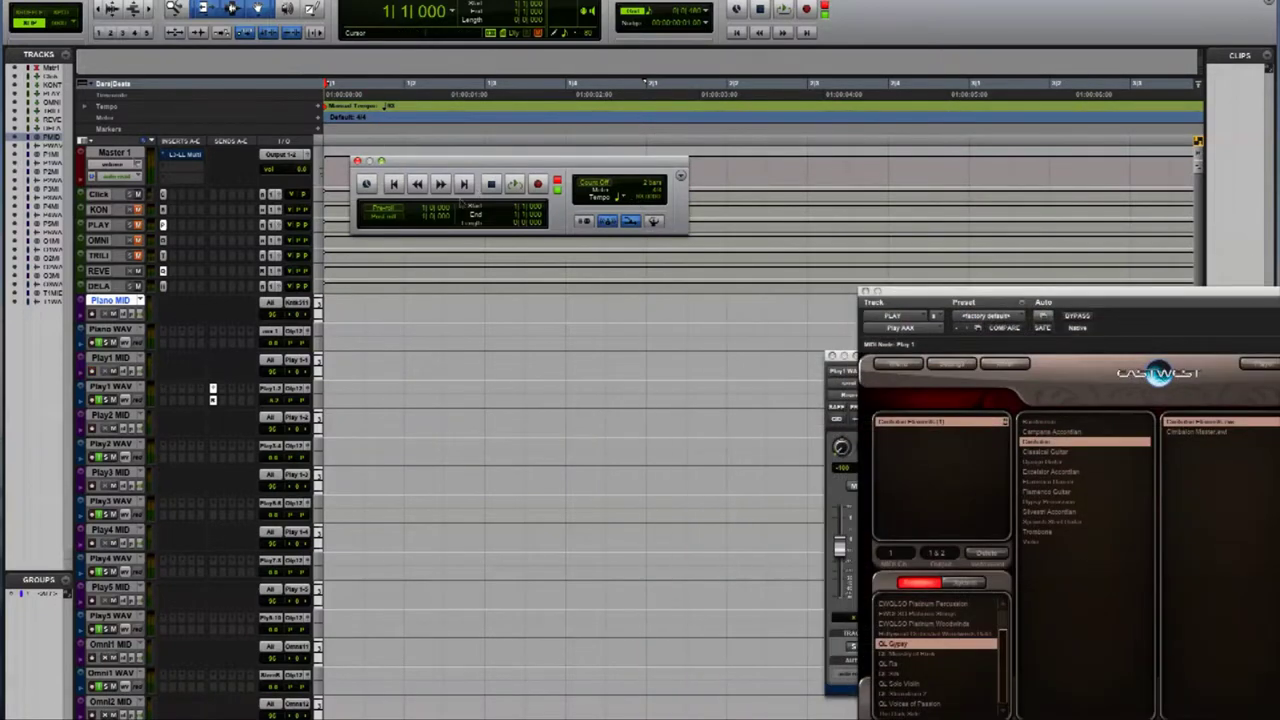
Move the Transport window down and play the session from the start to try the cimbalom at the new tempo.
drag(385, 162, 480, 308)
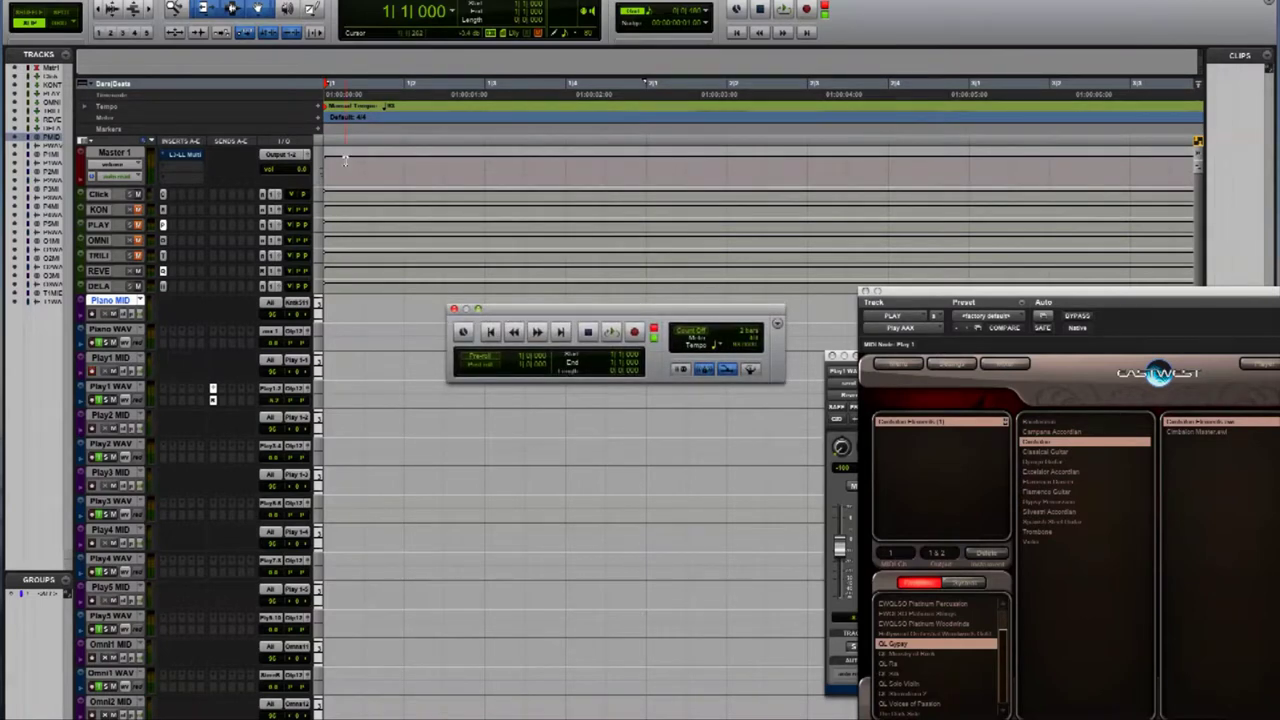
key(space)
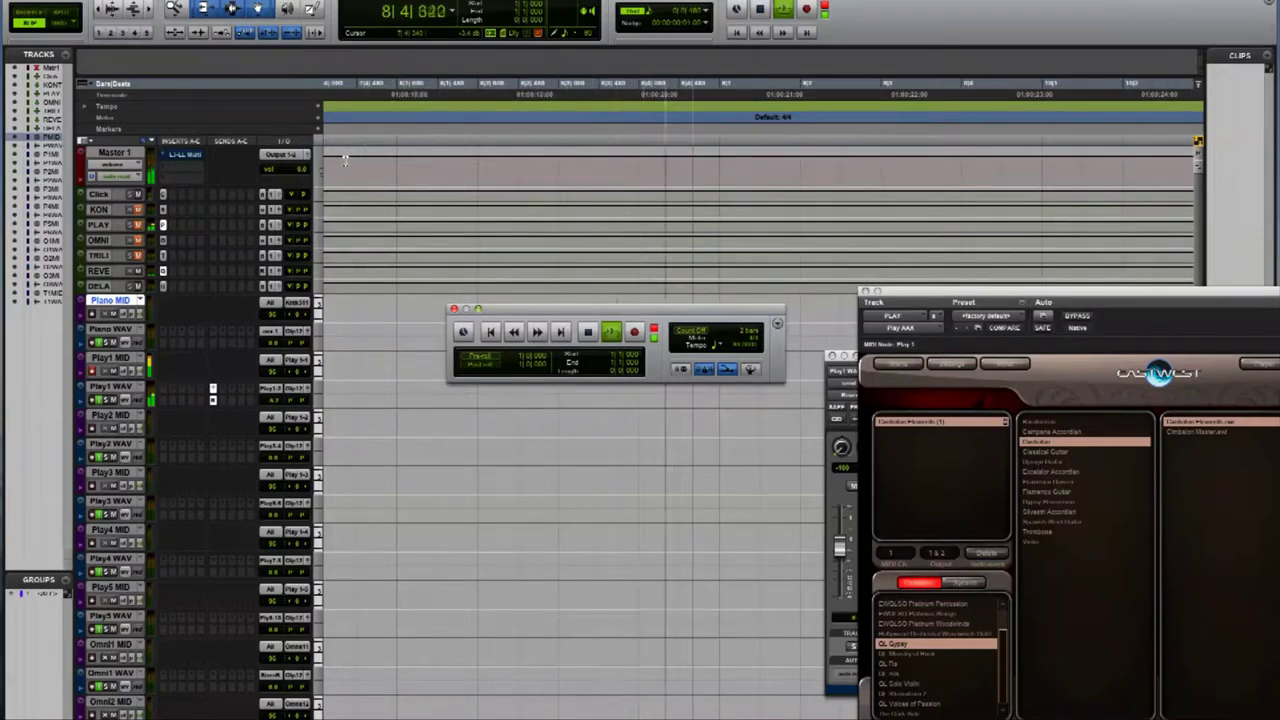
key(space)
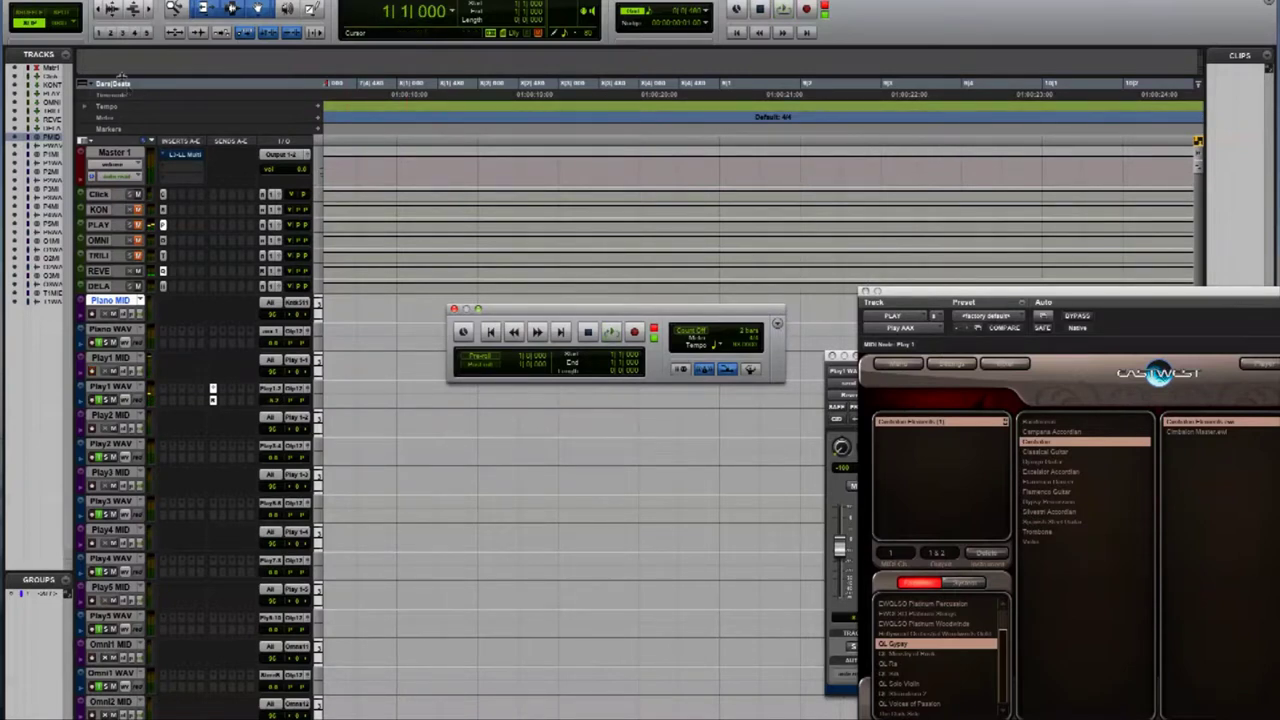
Place the insertion point at bar 5 on the timeline and turn on a 1-bar pre-roll.
scroll(386, 92, down, 1)
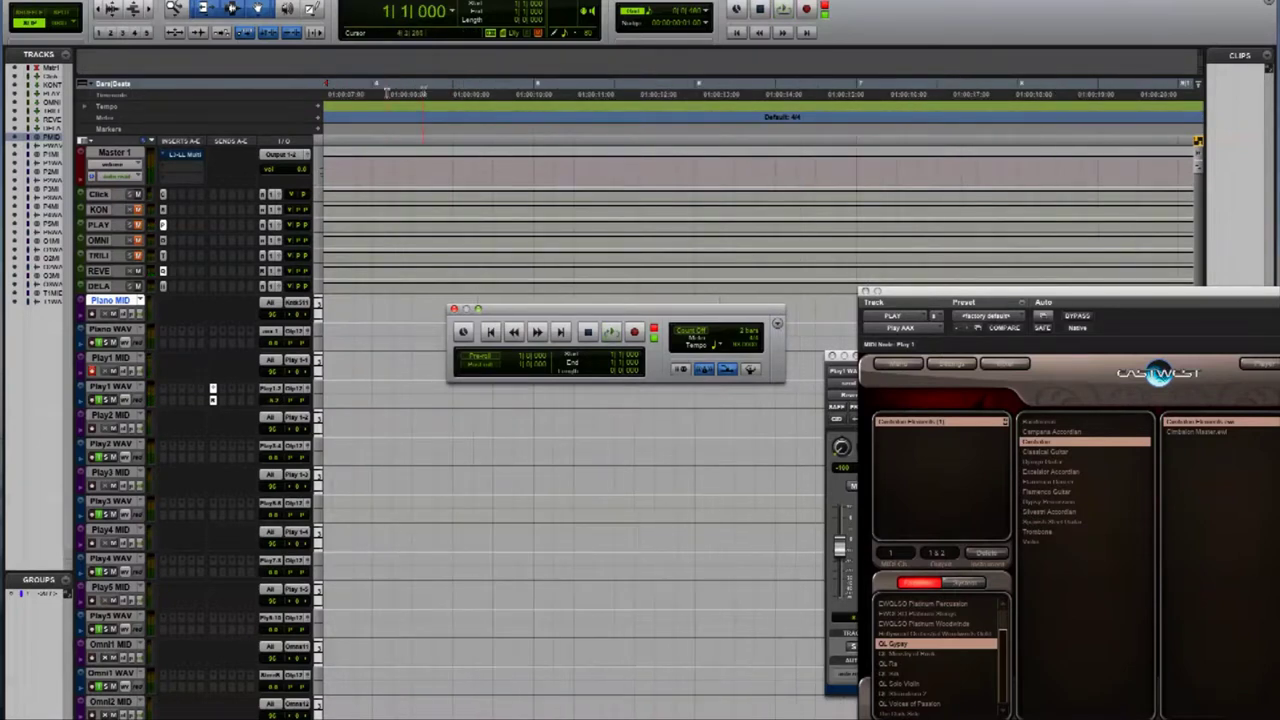
scroll(397, 125, down, 2)
click(484, 84)
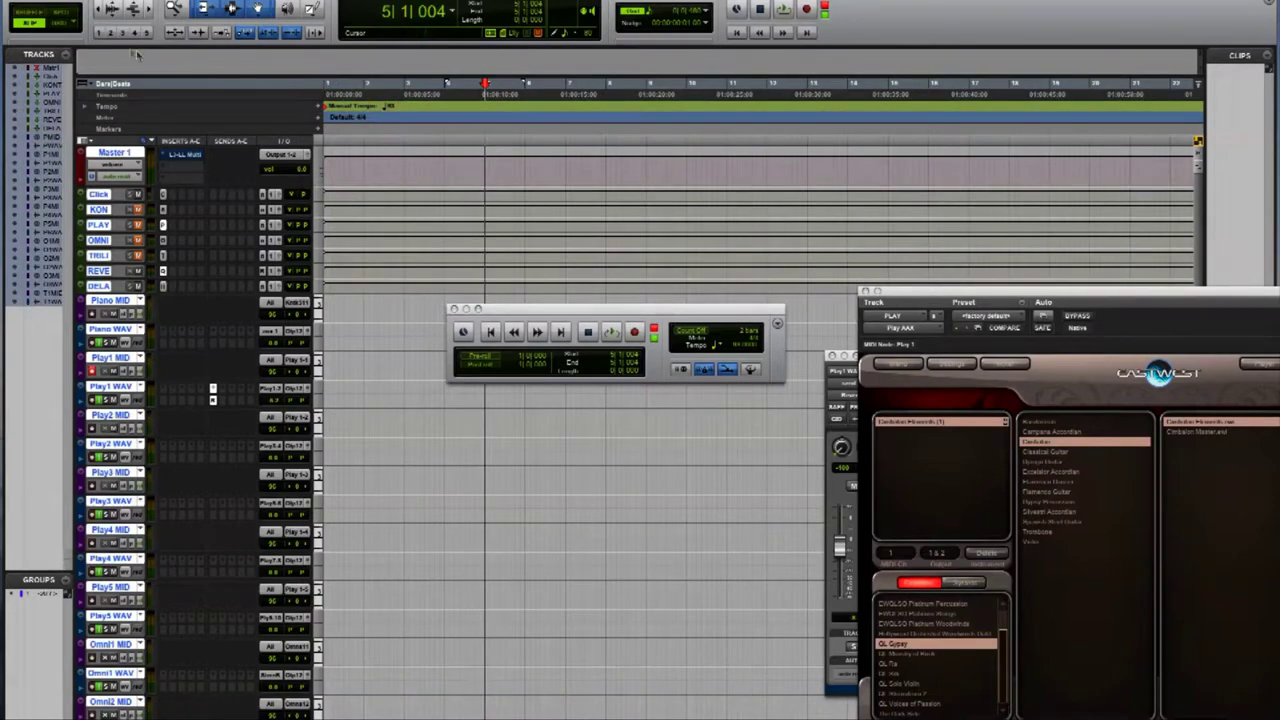
key(F5)
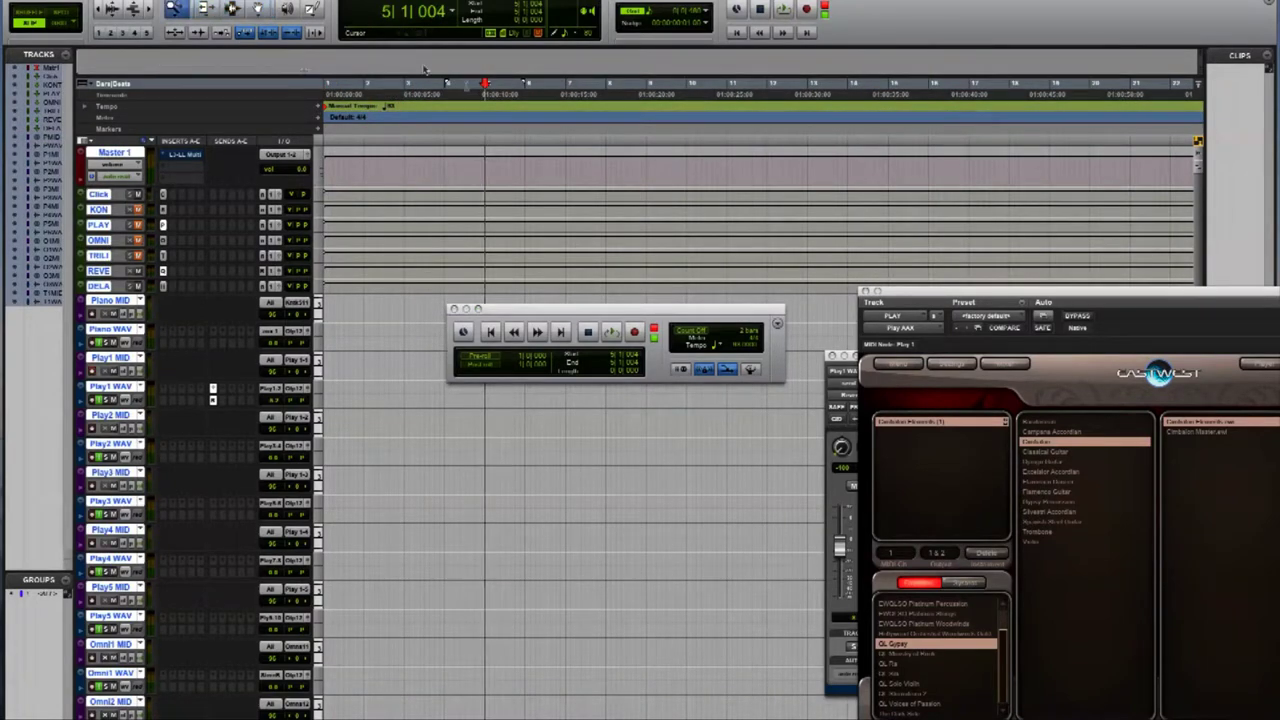
click(483, 90)
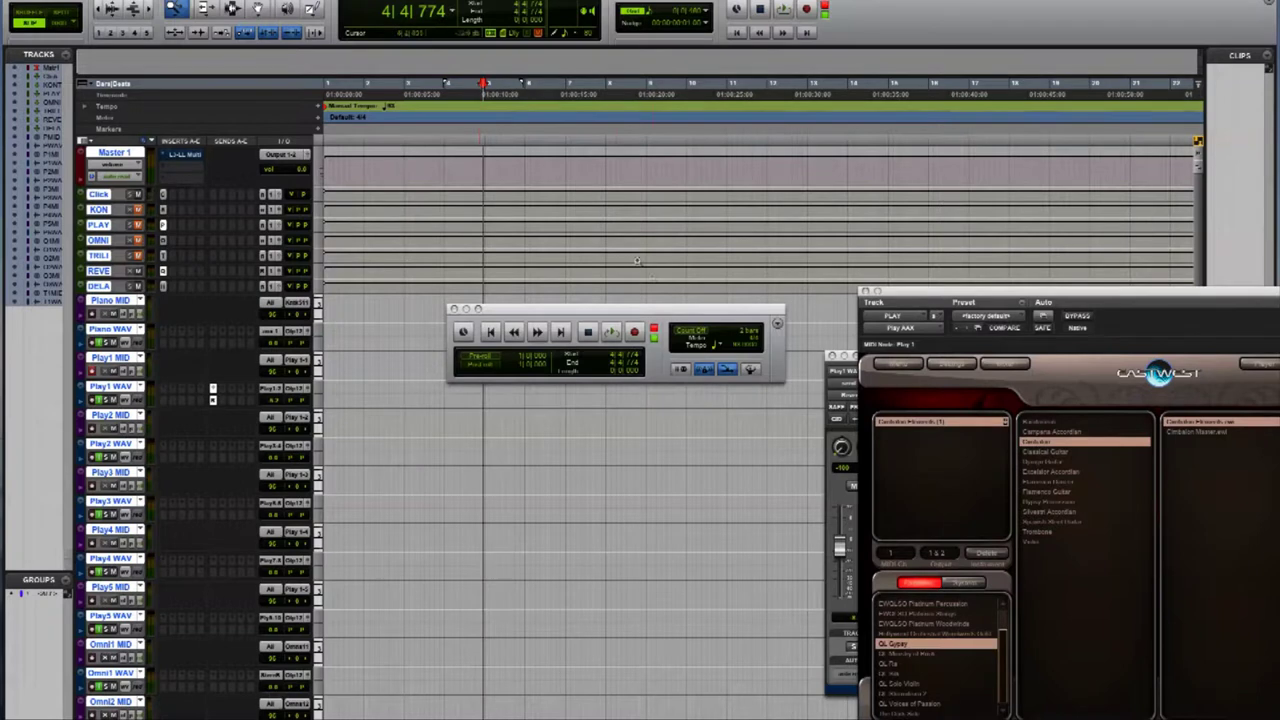
click(490, 356)
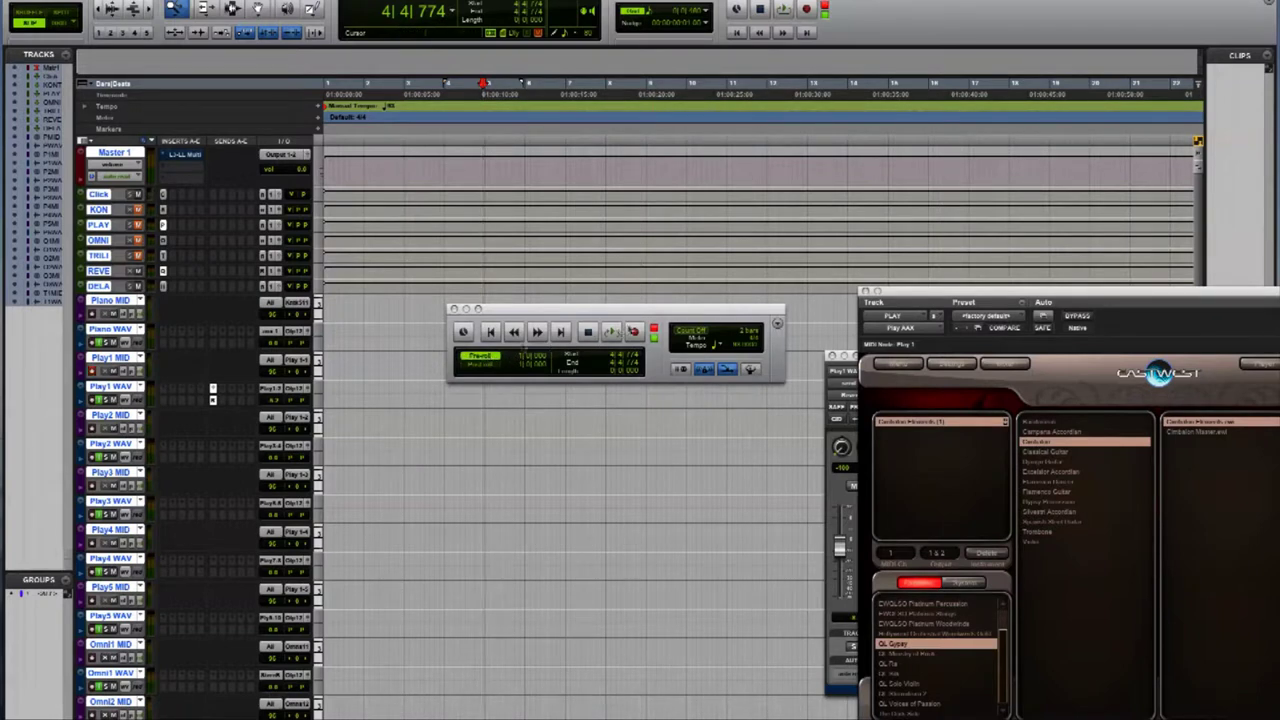
click(519, 358)
text(1)
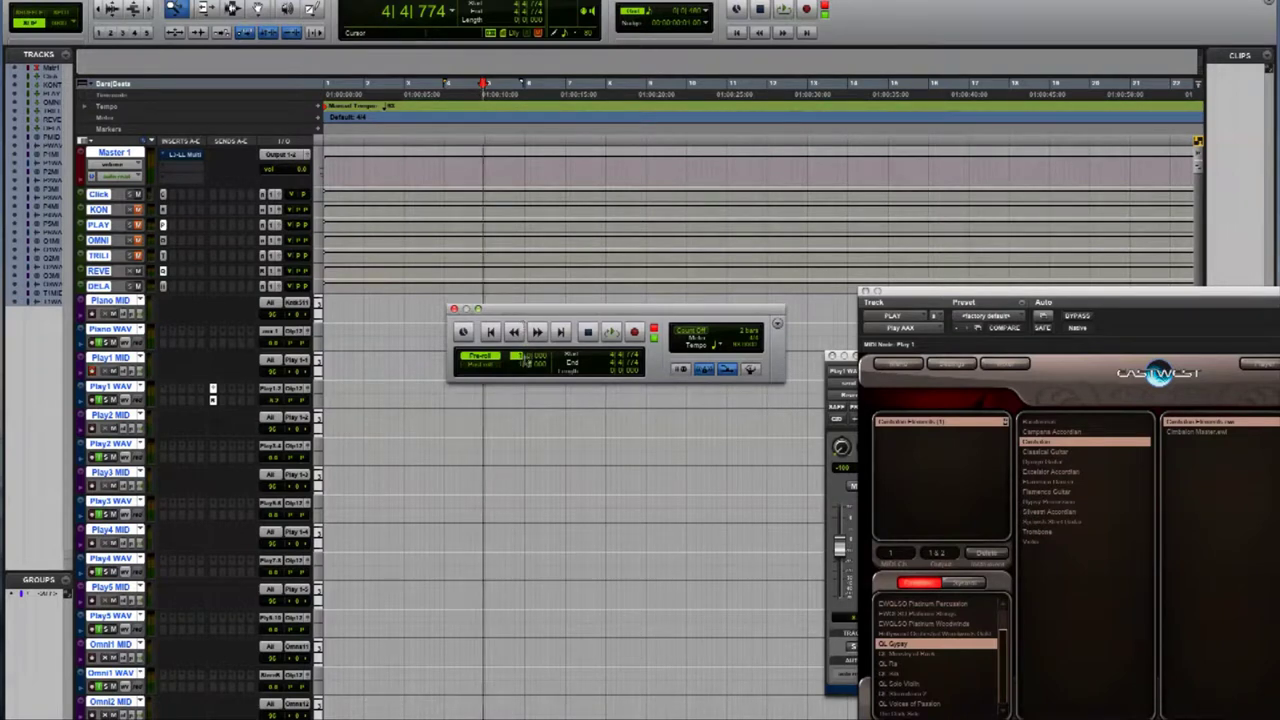
click(489, 128)
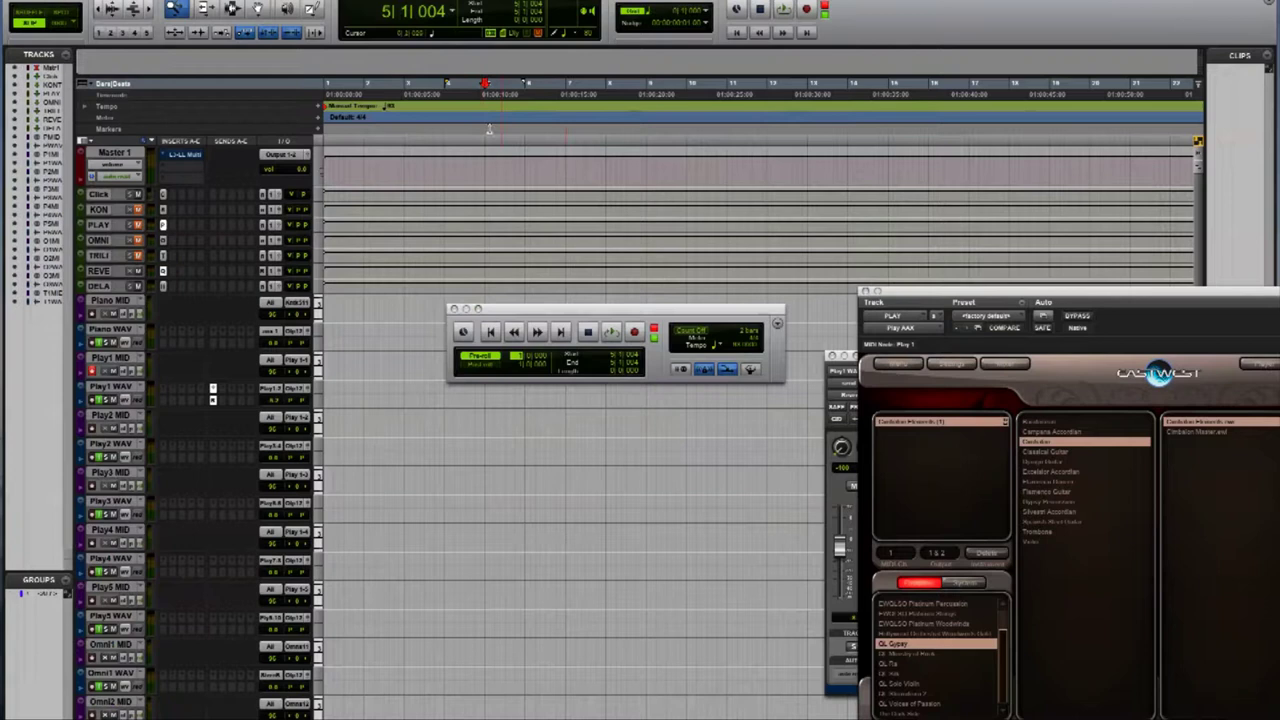
Record a cimbalom part of about eight bars on the Play1 MID track from bar 5 and stop.
click(634, 332)
click(610, 332)
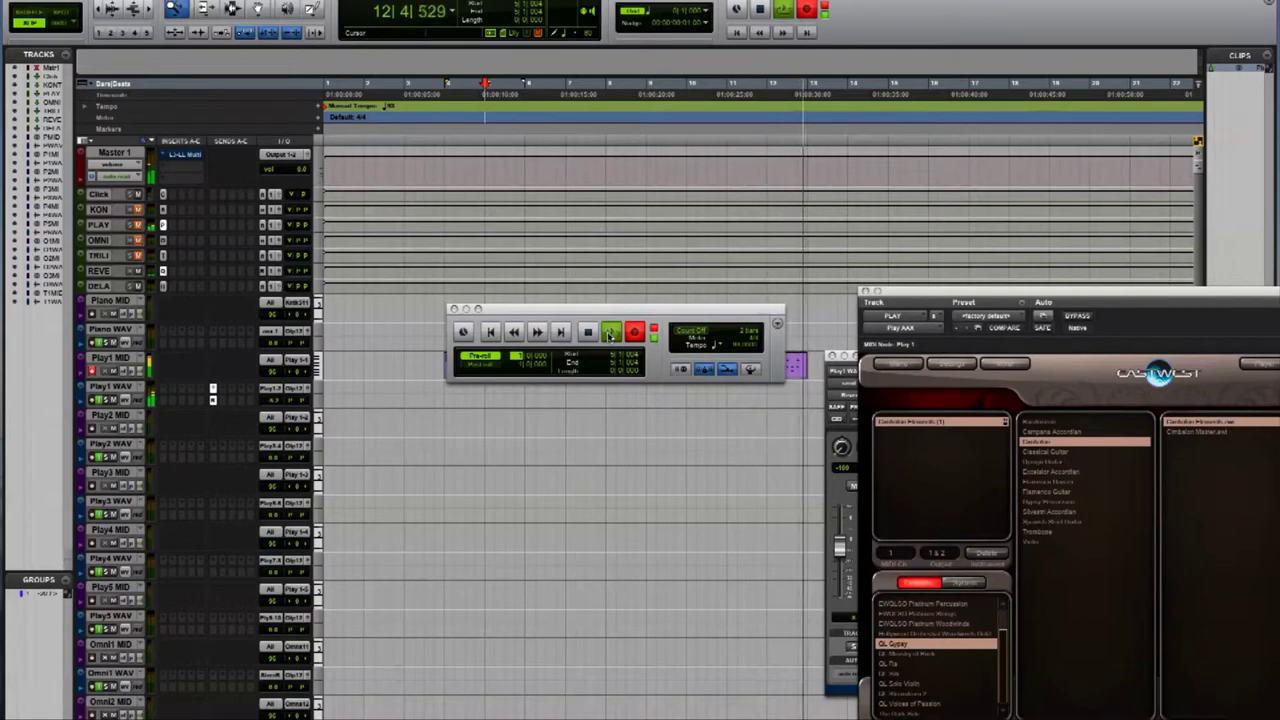
click(610, 335)
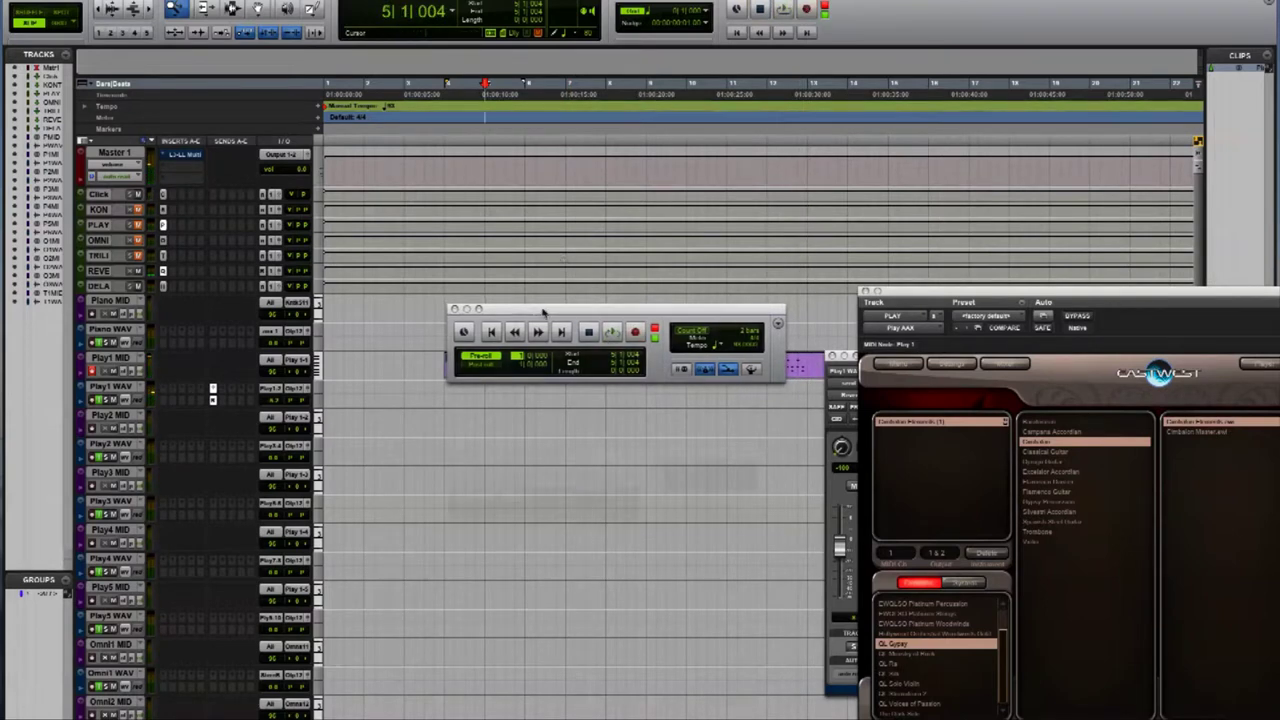
Move the Transport off the recorded Play1 MID clip, select the clip and set up Quantize with a 1/8 note grid.
drag(543, 313, 531, 473)
click(689, 393)
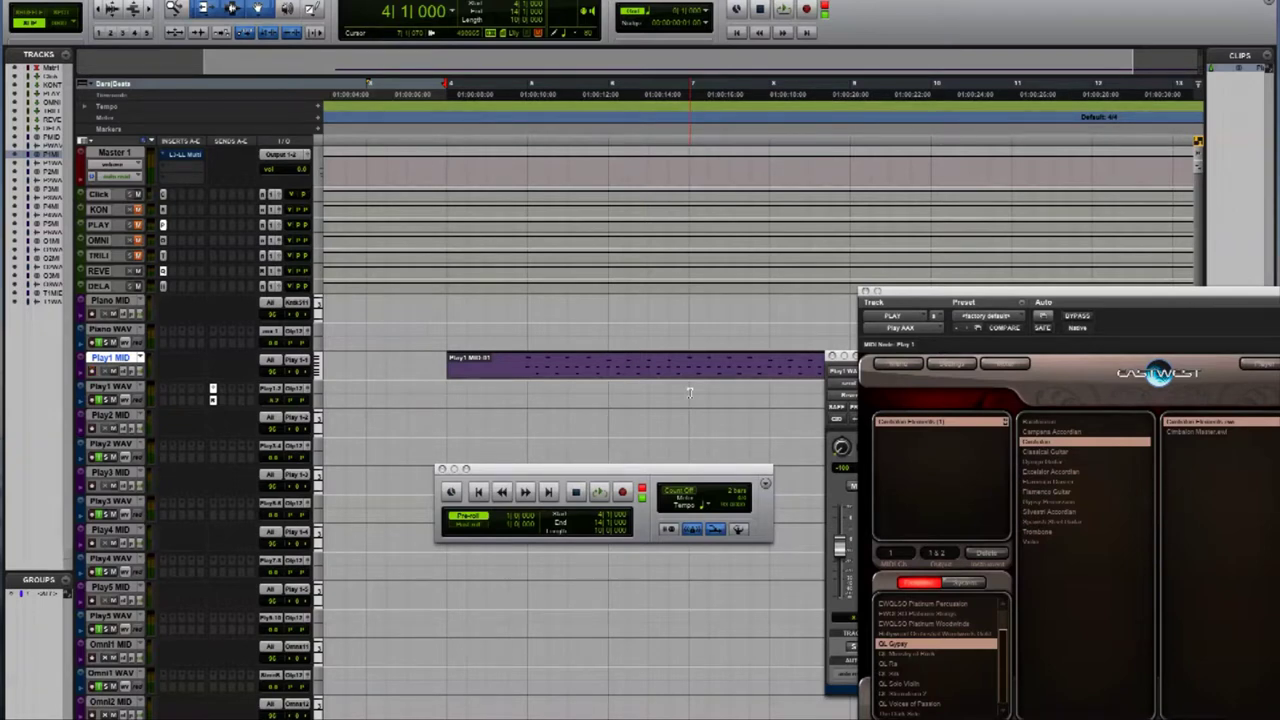
key(alt+0)
click(603, 345)
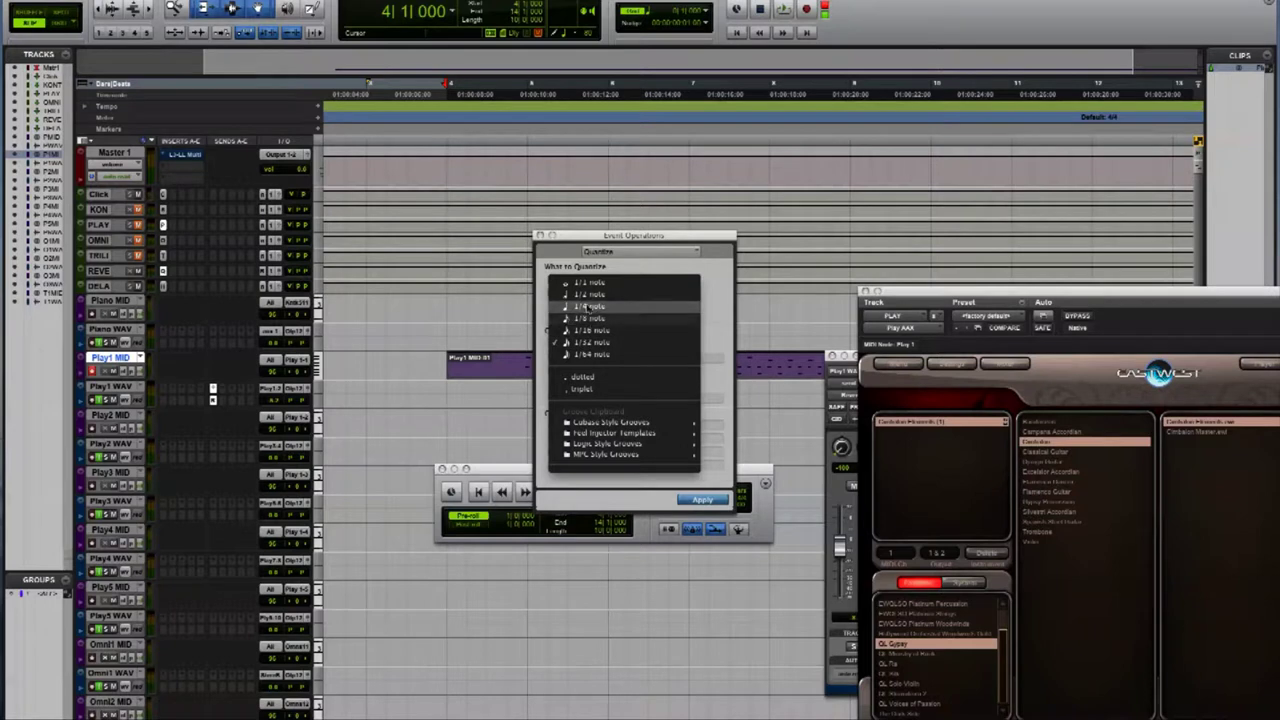
click(590, 317)
click(598, 342)
click(650, 356)
drag(590, 242, 492, 432)
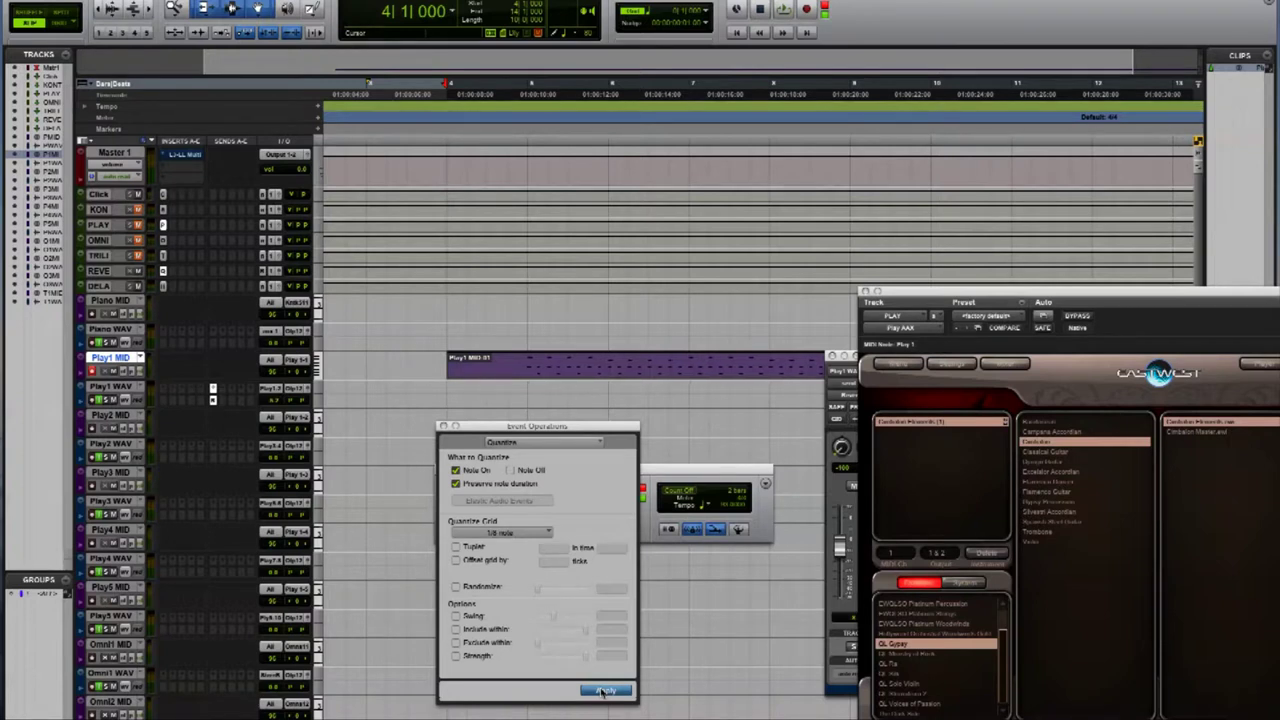
Close the PLAY, Play1 WAV send and Transport windows, and apply the quantization to the selected clip.
key(super+w)
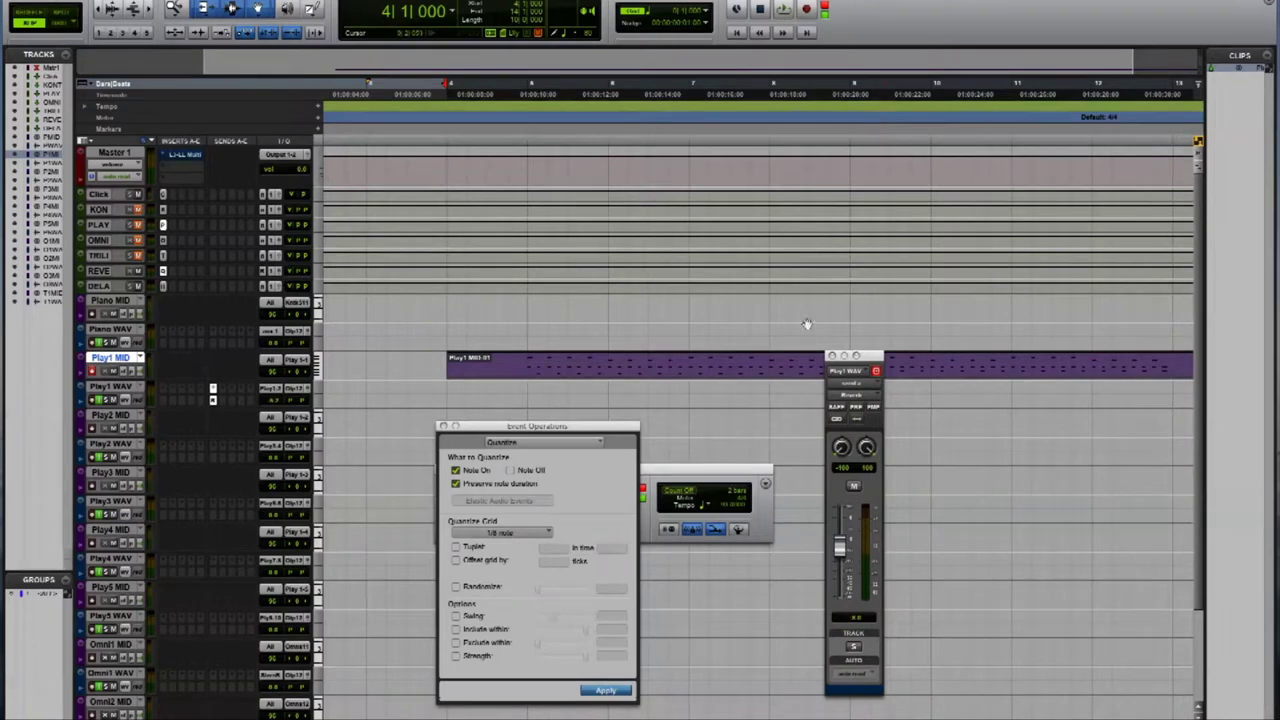
key(super+w)
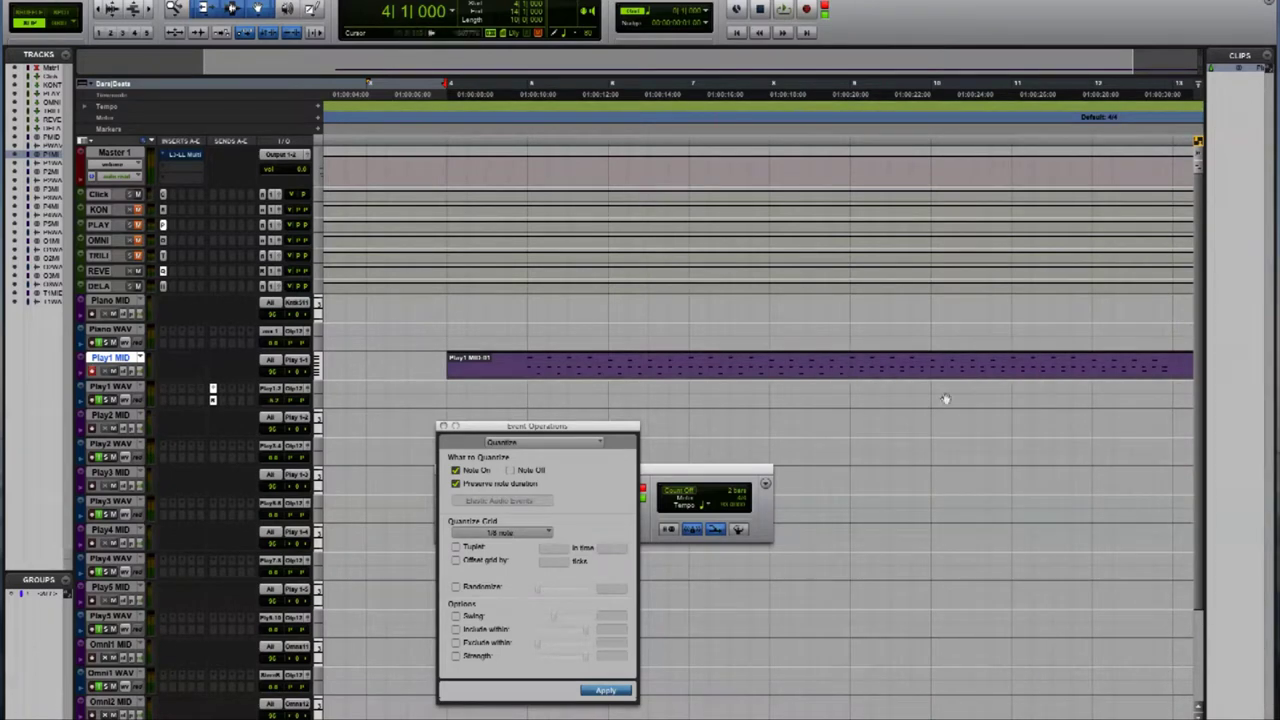
key(super+w)
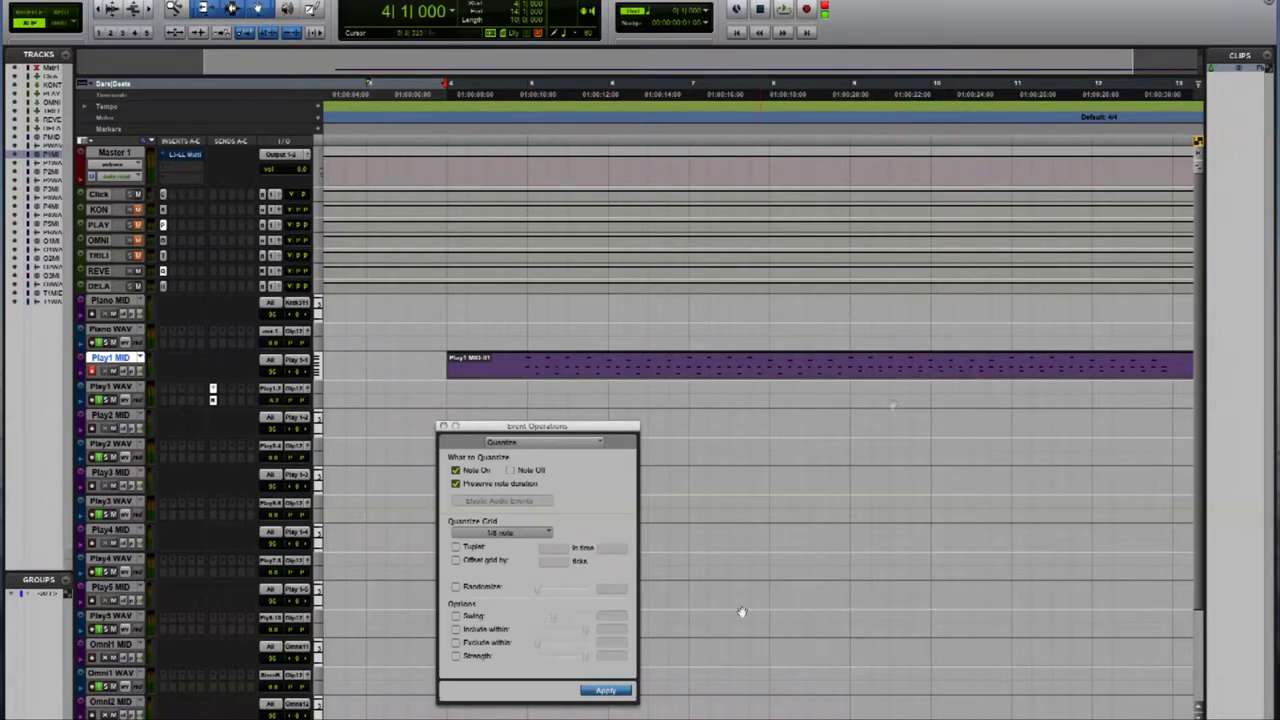
click(600, 690)
click(443, 426)
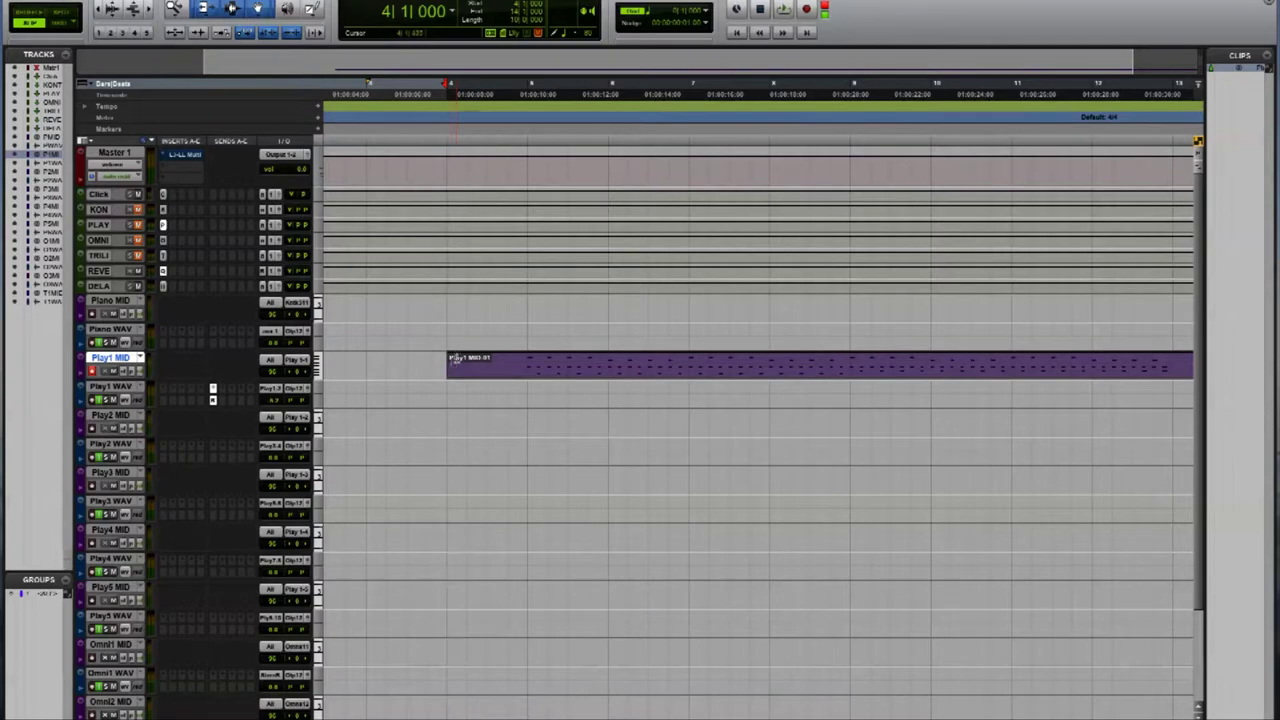
Trim the Play1 MID clip so it starts exactly at bar 5 and ends at bar 13.
click(451, 362)
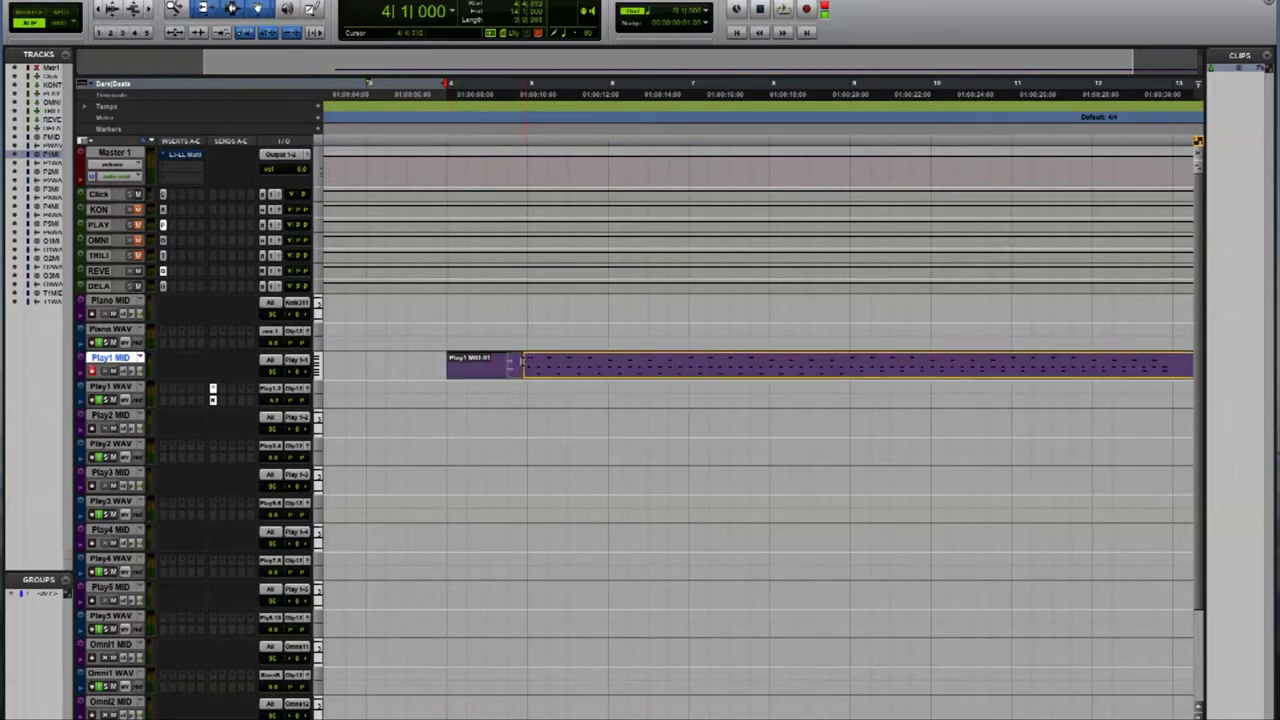
drag(513, 364, 508, 364)
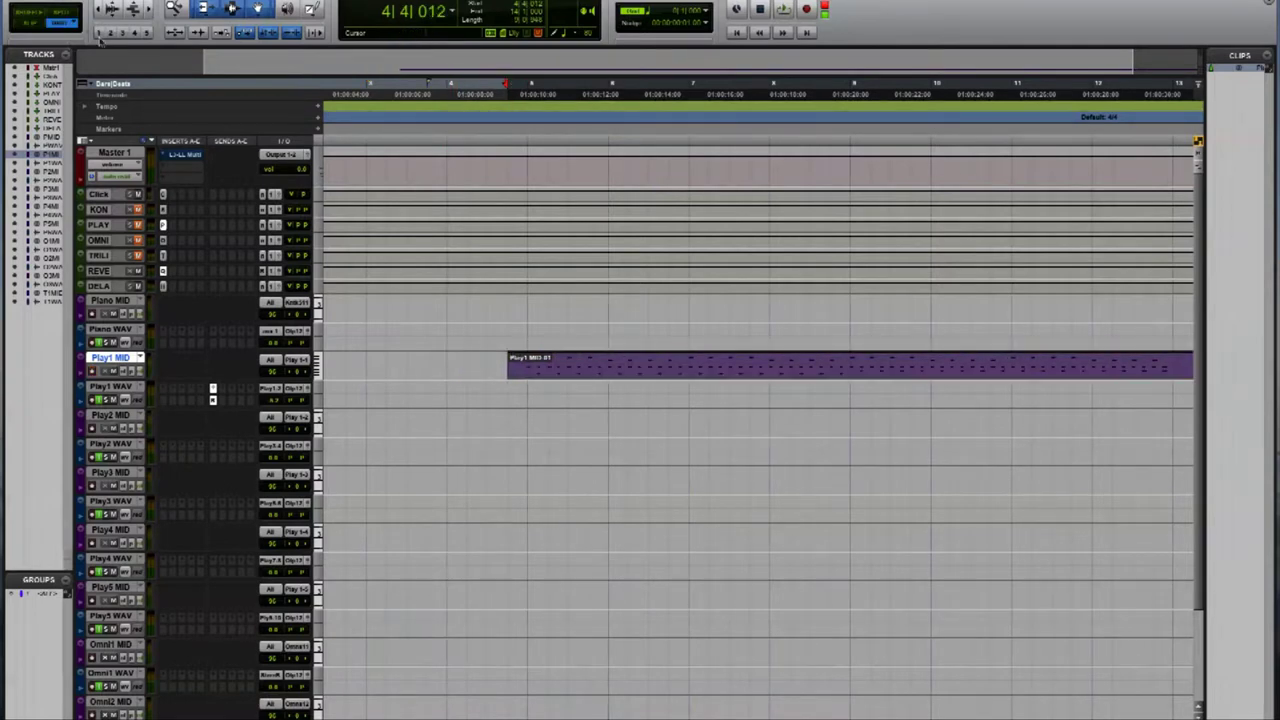
drag(513, 364, 528, 364)
scroll(682, 372, right, 5)
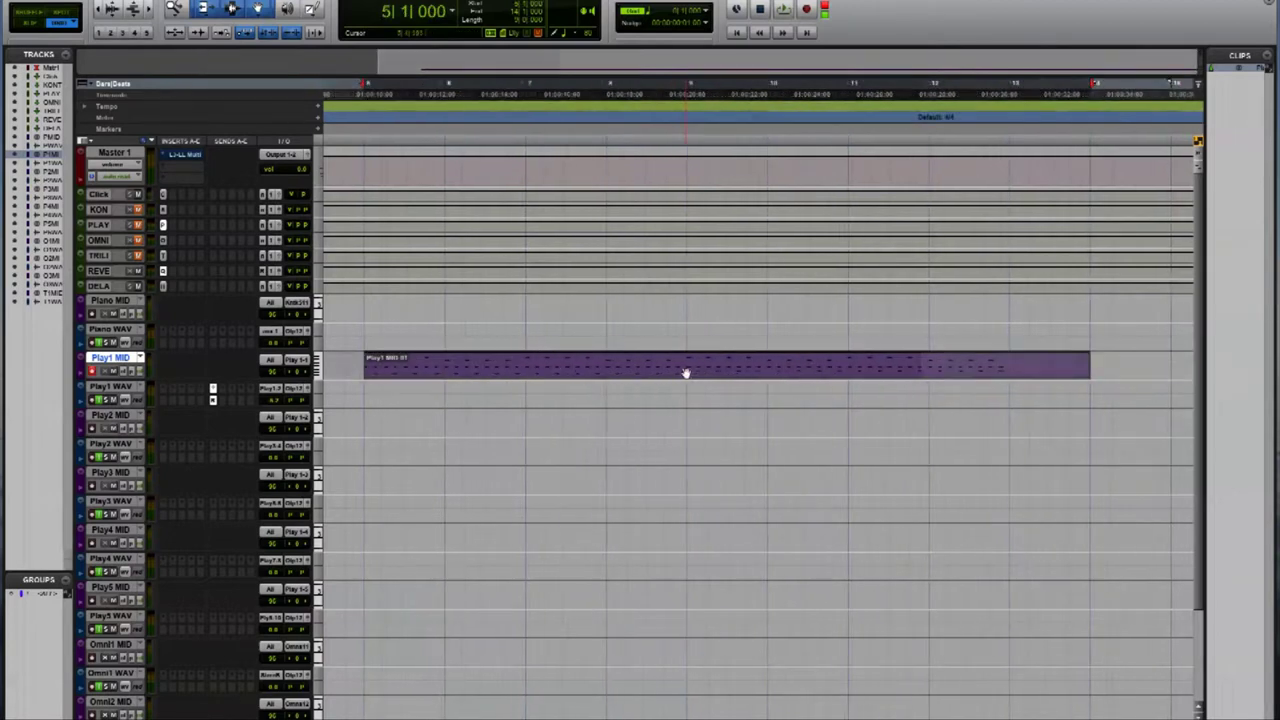
click(885, 362)
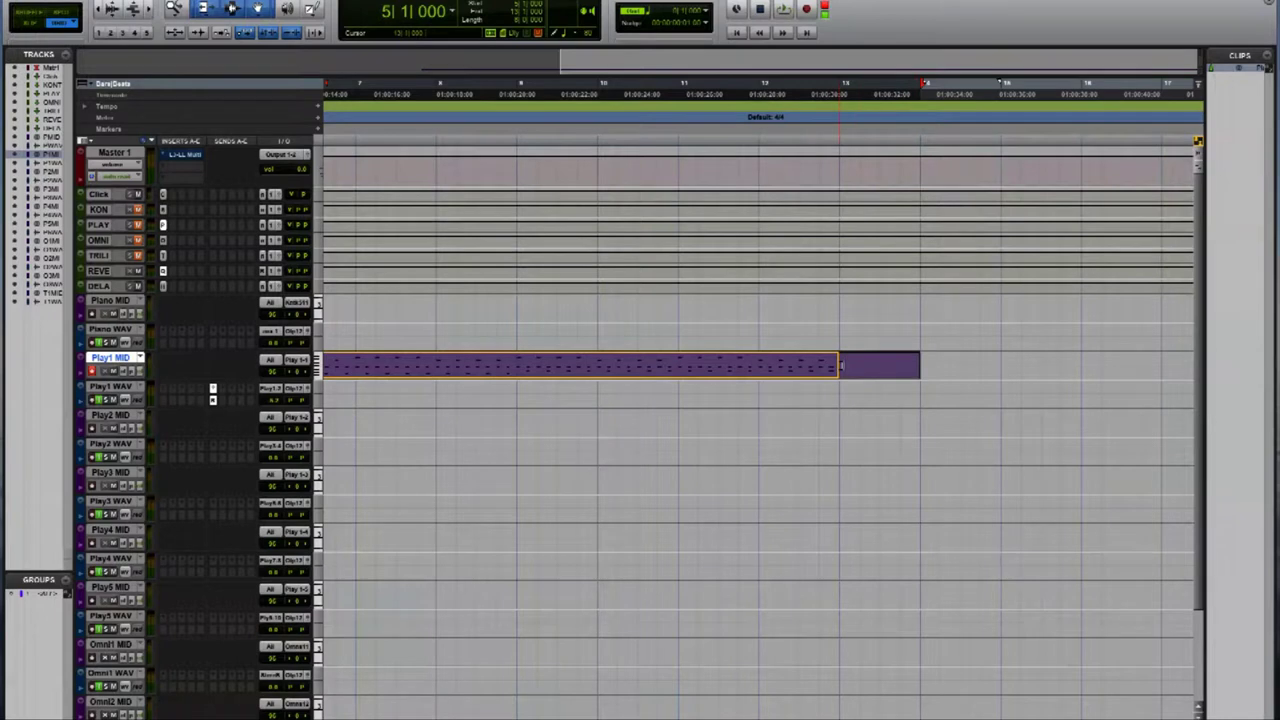
drag(840, 366, 838, 368)
Choose another grid value and place a copy of the Play1 MID clip directly after the original, at bar 13.
key(ctrl+bracketleft)
key(ctrl+bracketleft)
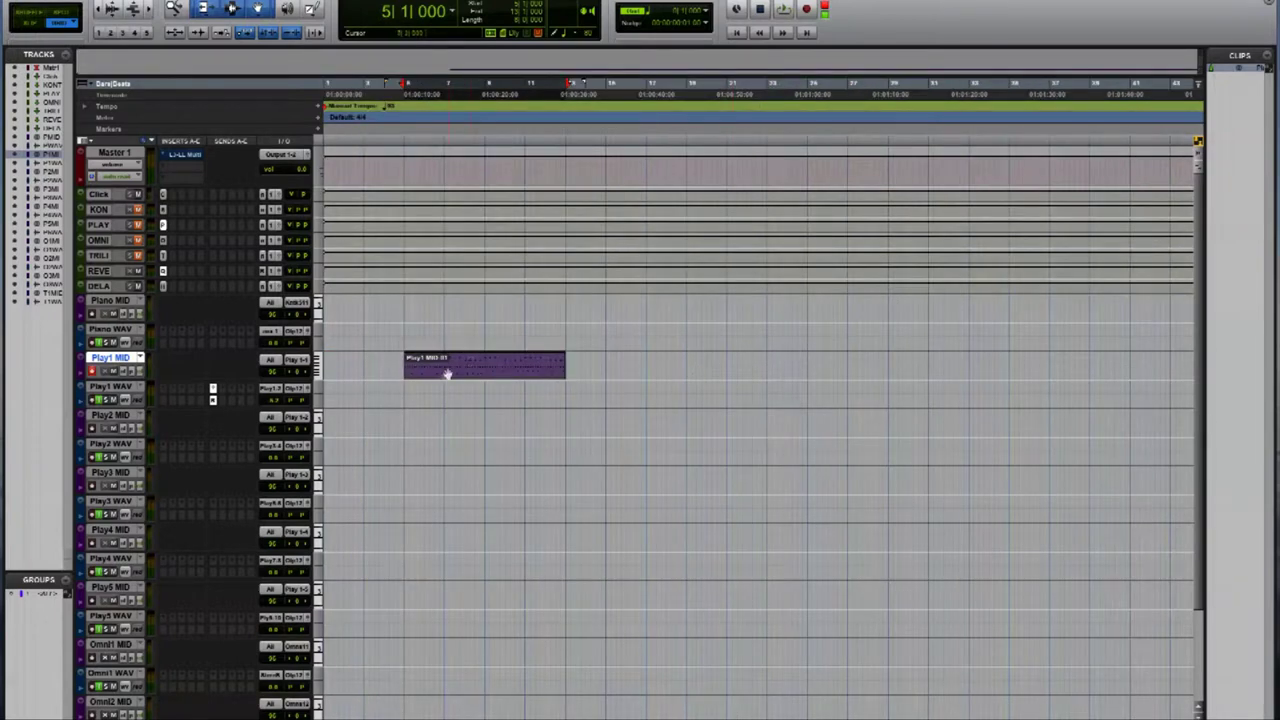
click(702, 12)
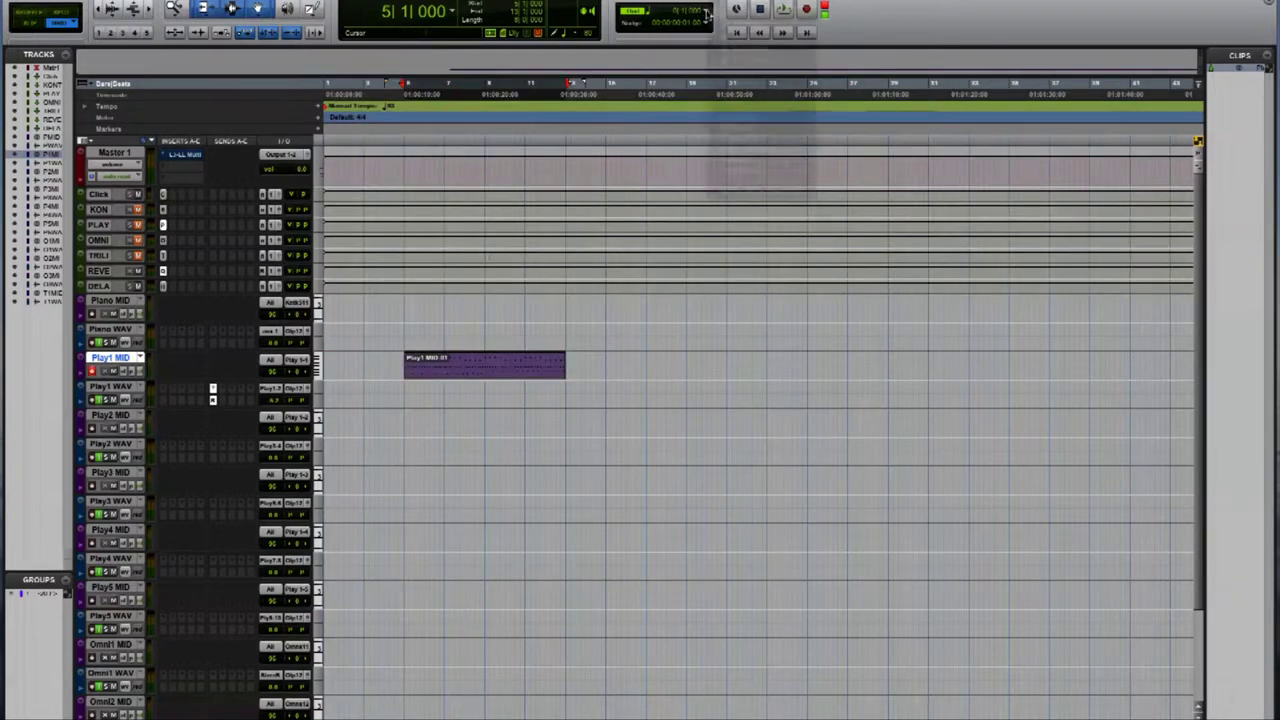
click(750, 36)
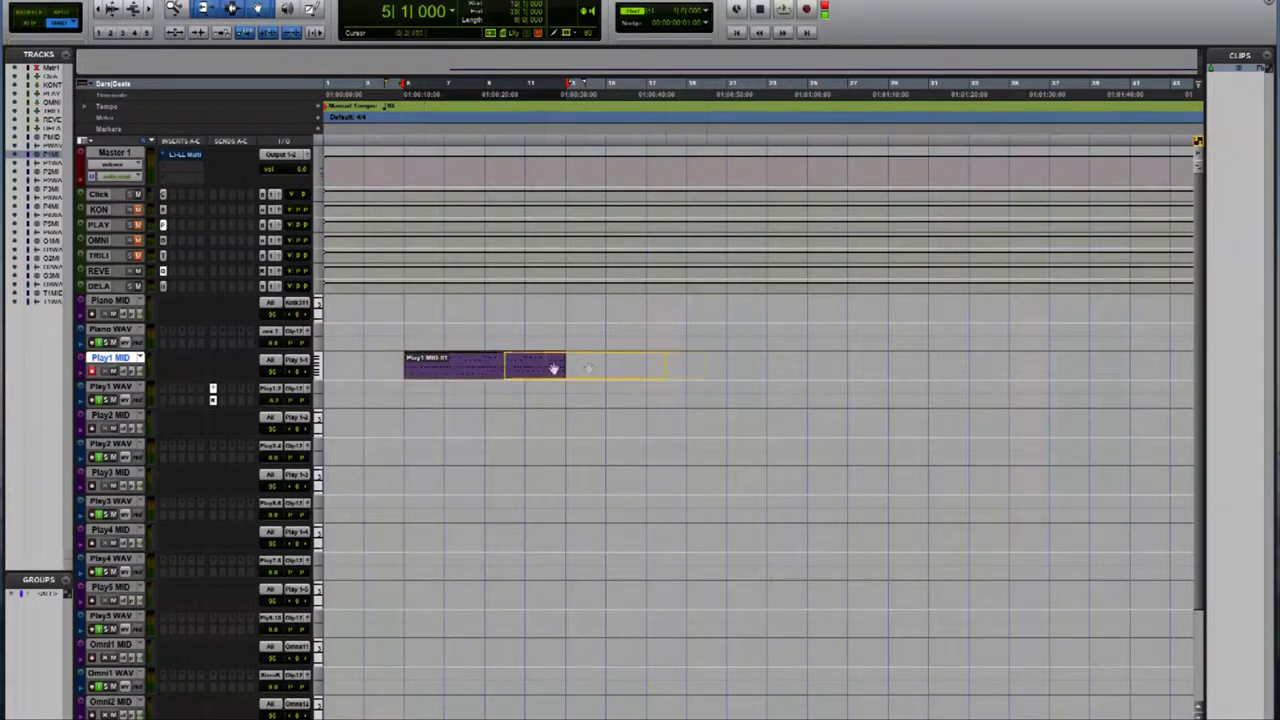
drag(590, 368, 580, 370)
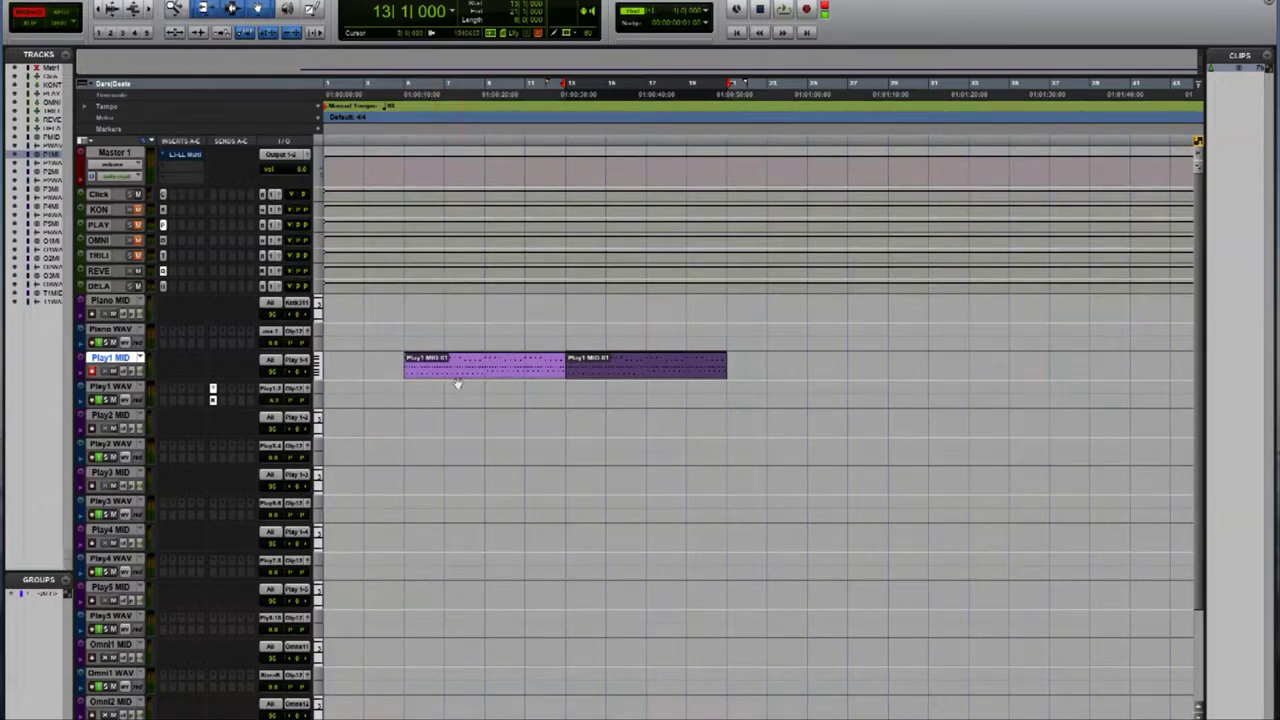
Duplicate a single Play1 MID clip, and the first two clips together, to extend the part to bar 45.
click(644, 372)
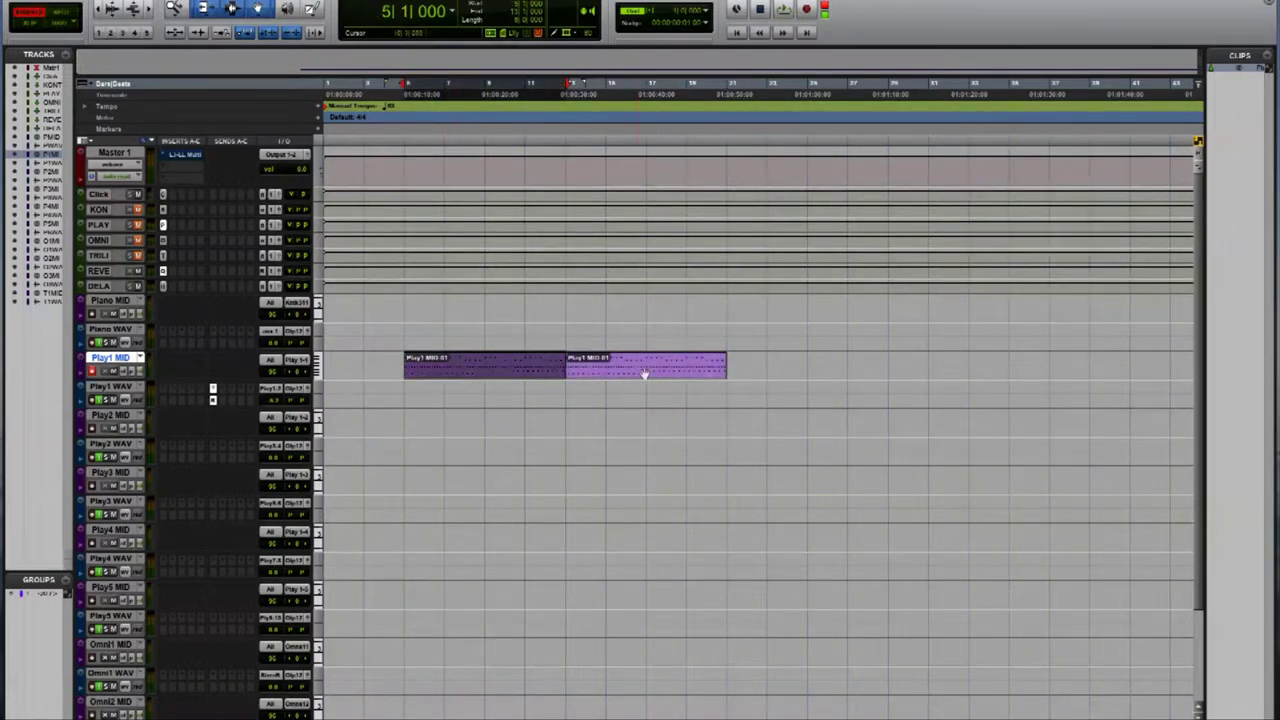
key(ctrl+d)
click(527, 372)
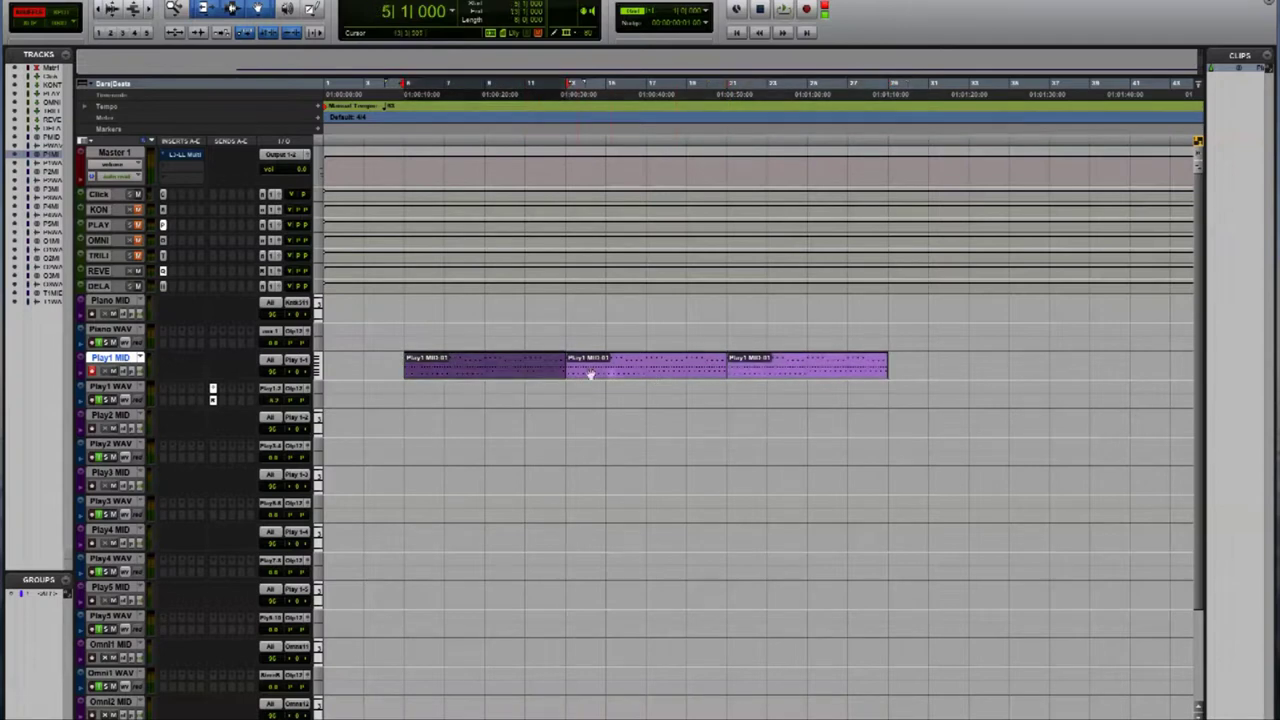
shift+click(590, 375)
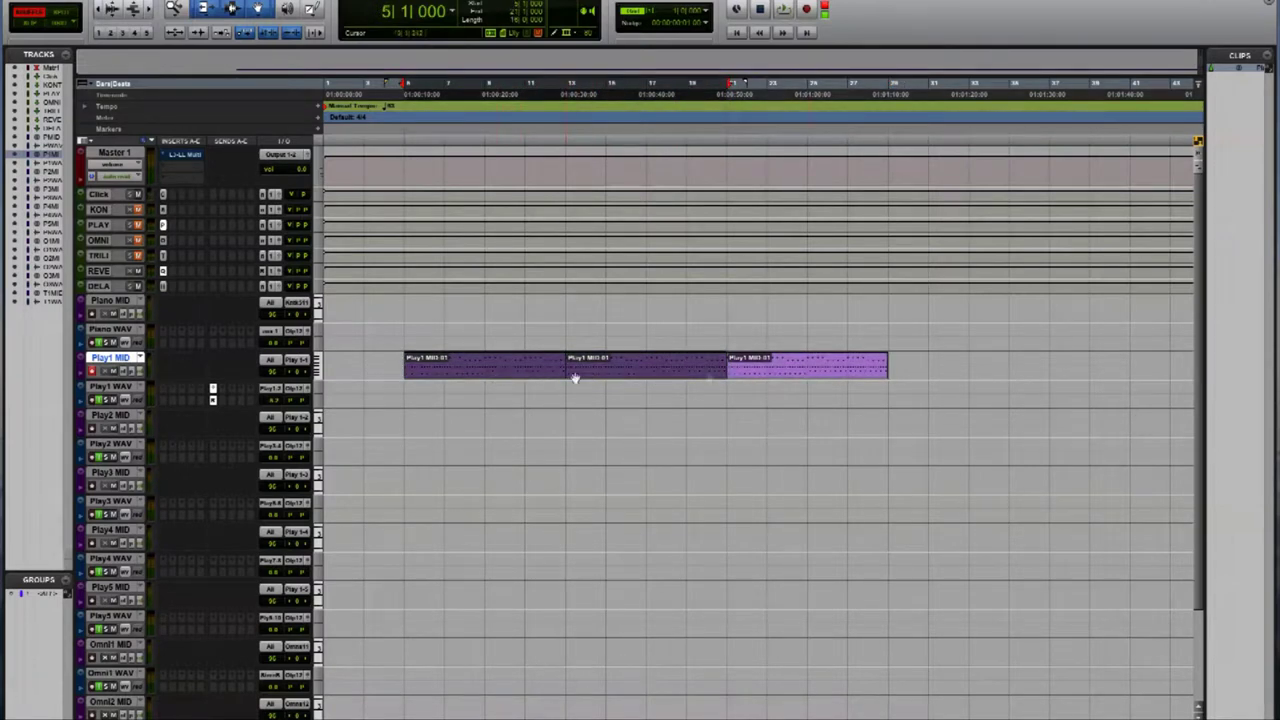
key(ctrl+d)
Duplicate four of the Play1 MID clips together to extend the part to bar 77.
click(552, 381)
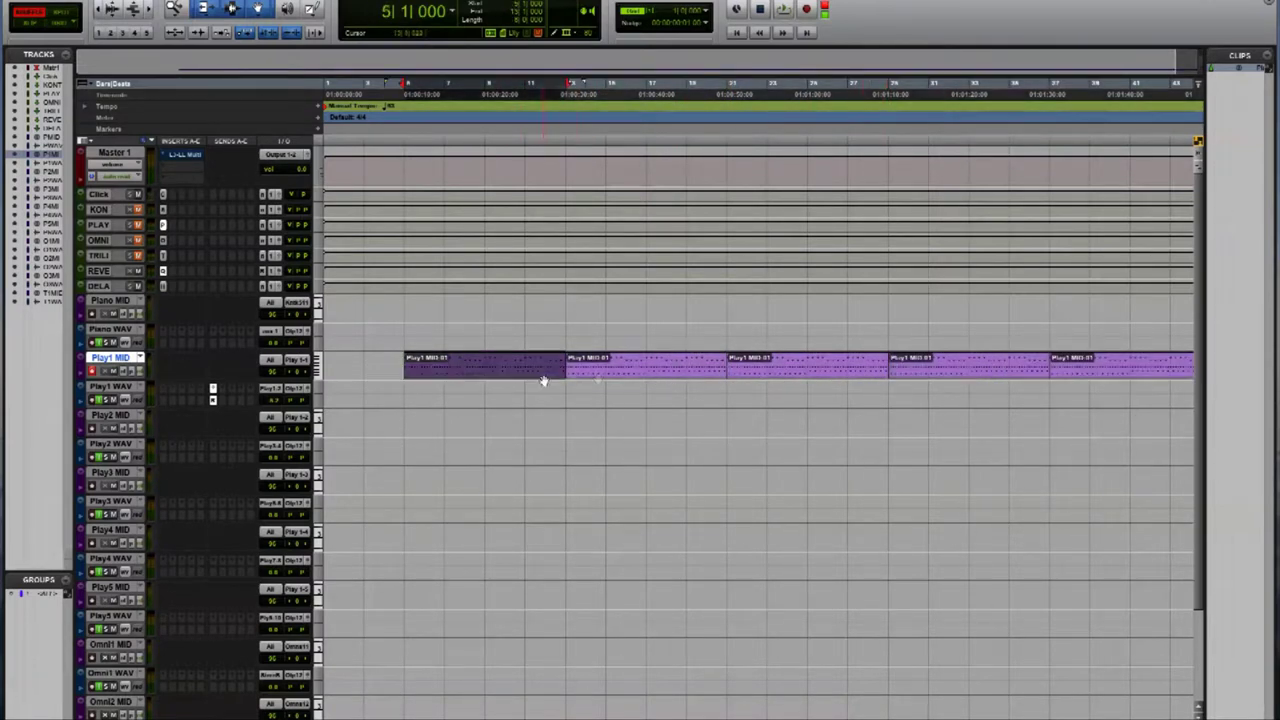
scroll(799, 372, right, 2)
shift+click(926, 380)
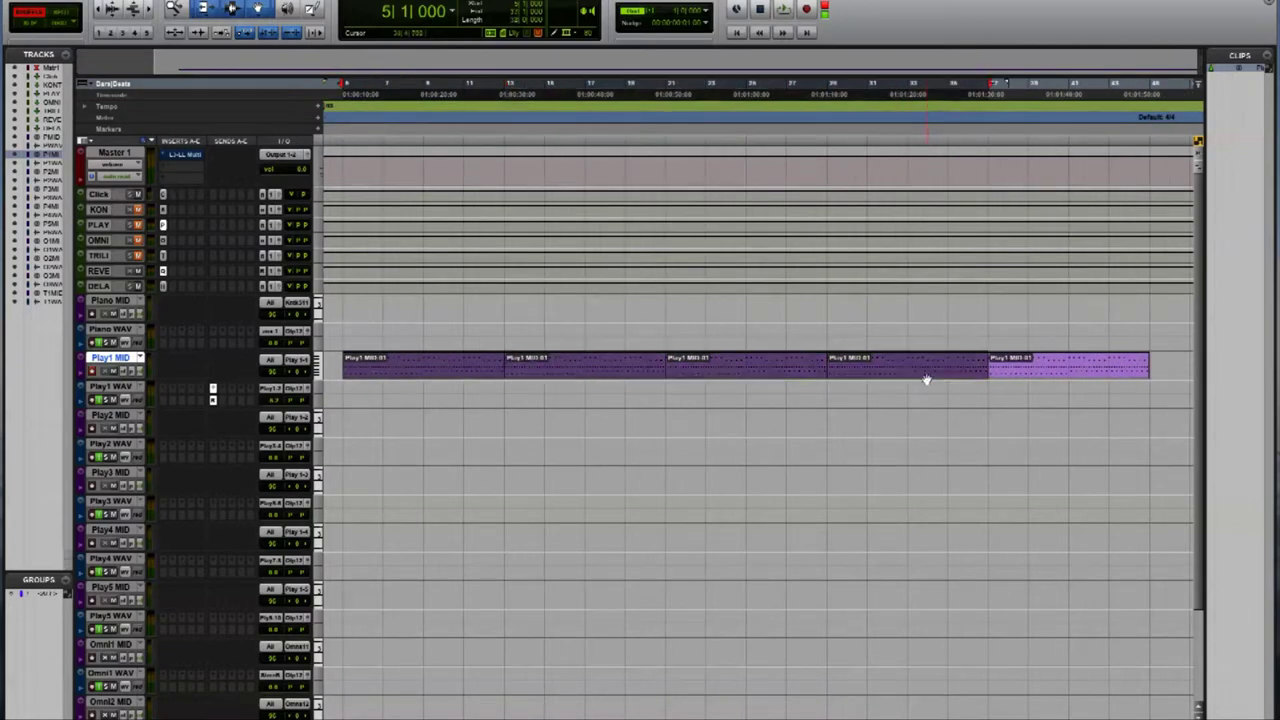
shift+click(1121, 368)
key(ctrl+d)
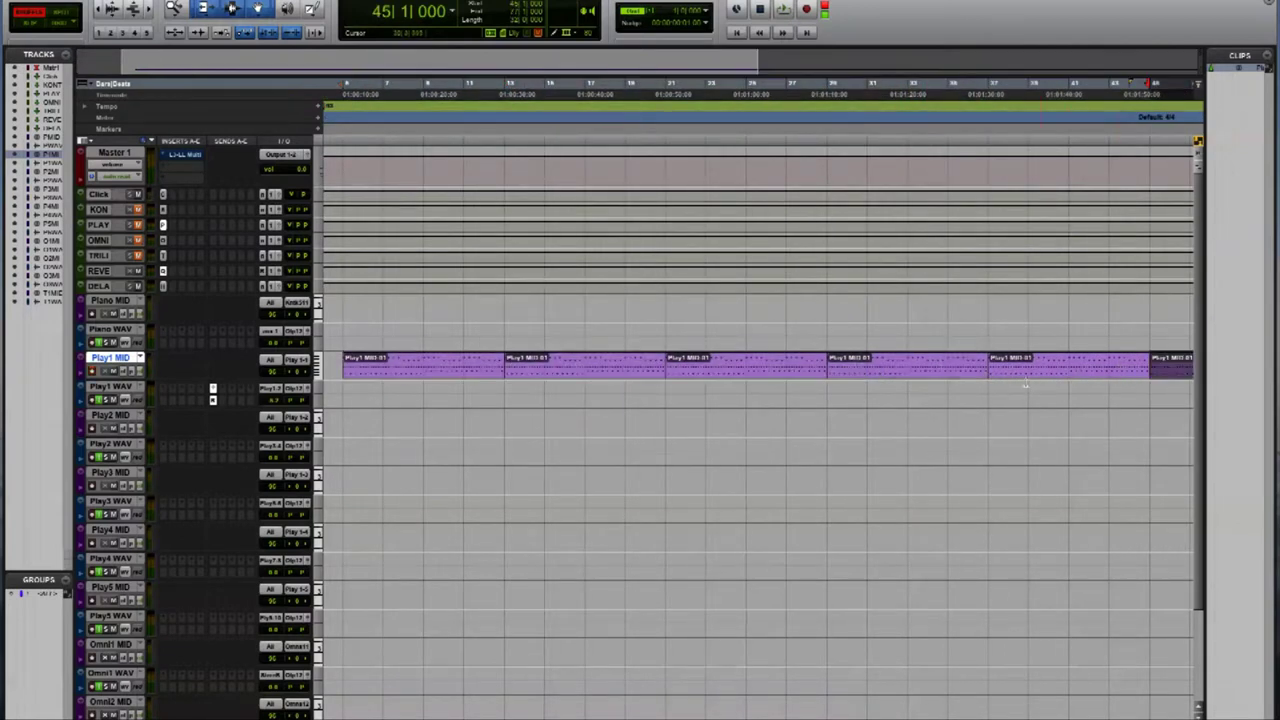
scroll(514, 286, right, 8)
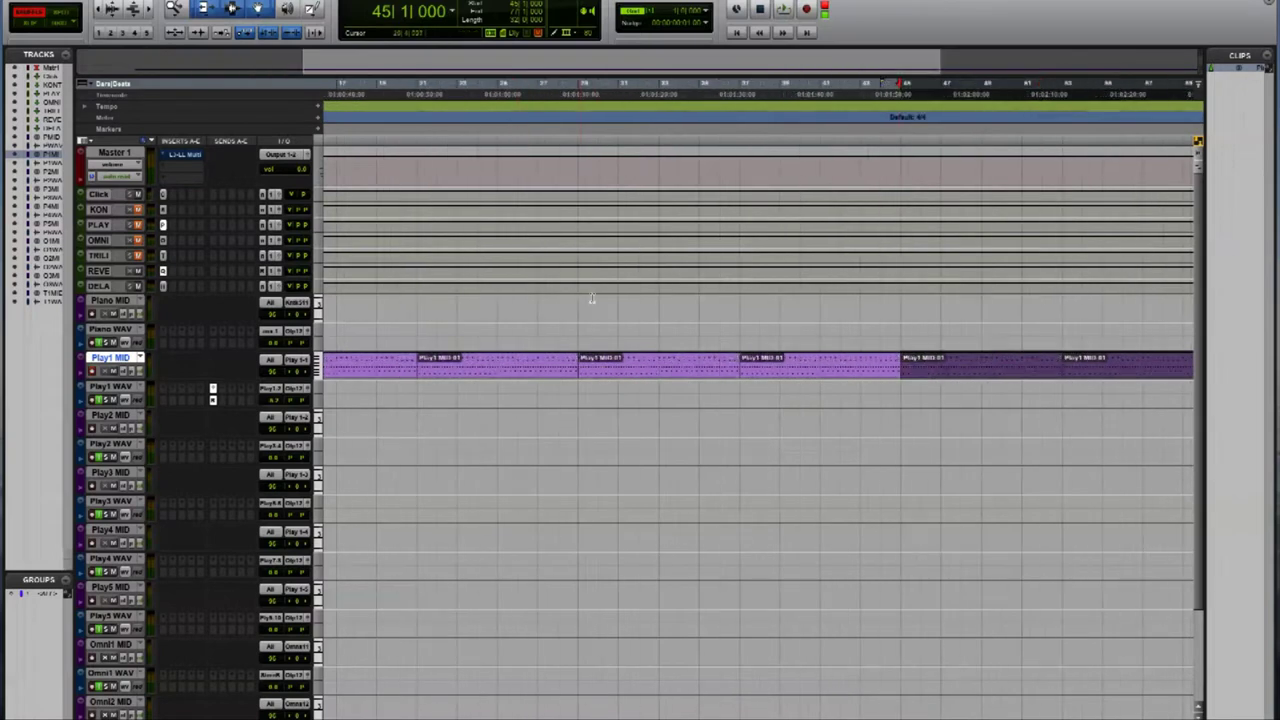
scroll(944, 277, right, 12)
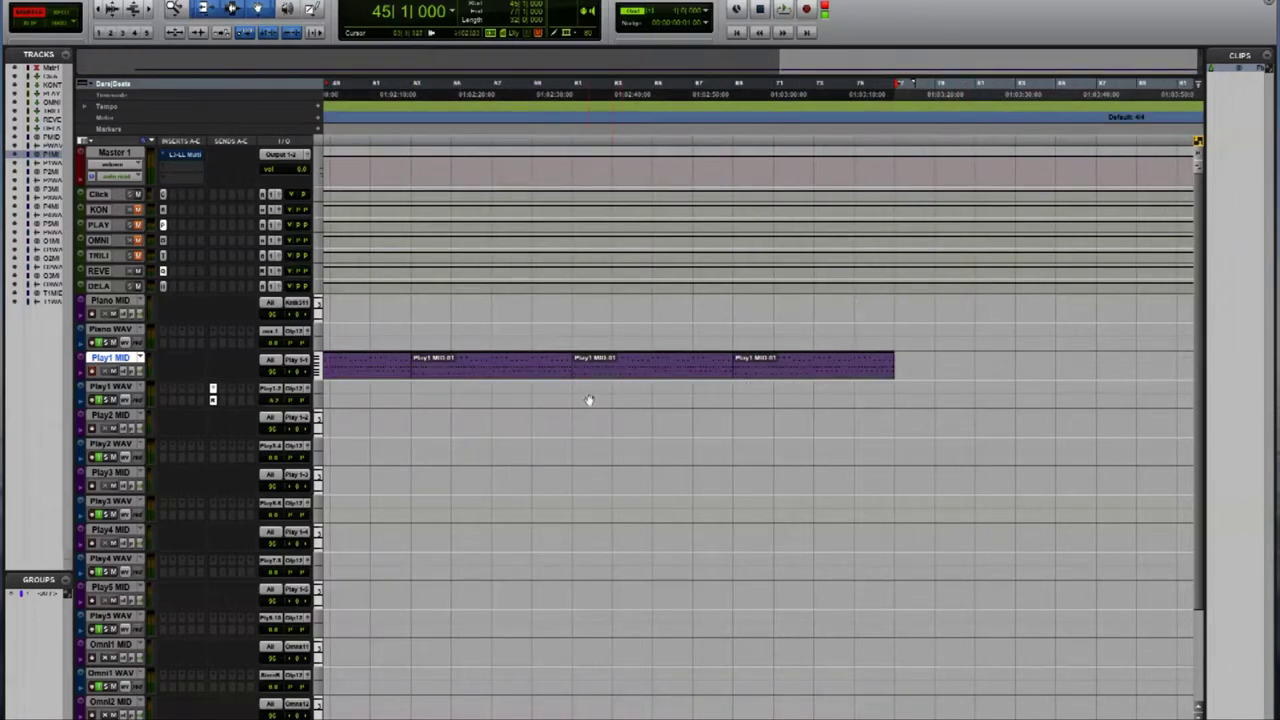
scroll(589, 400, left, 15)
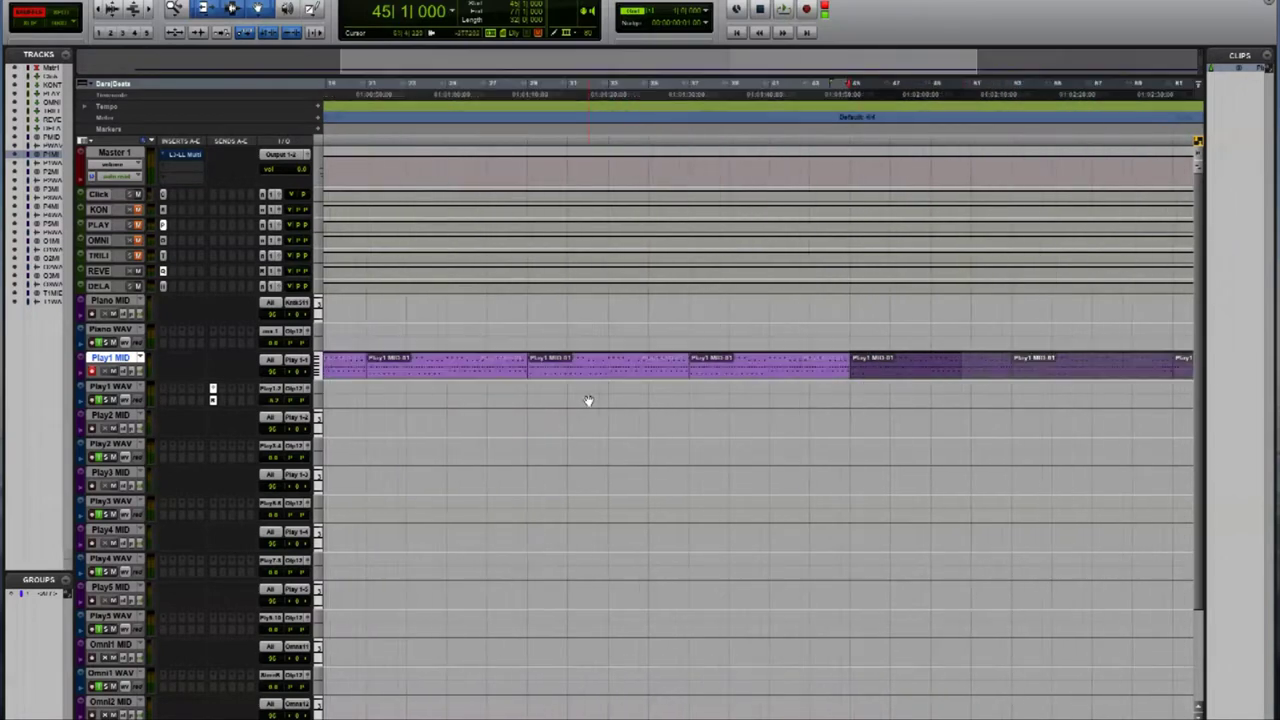
Adjust the Piano WAV track's reverb send level and play the session from just before bar 5.
click(398, 392)
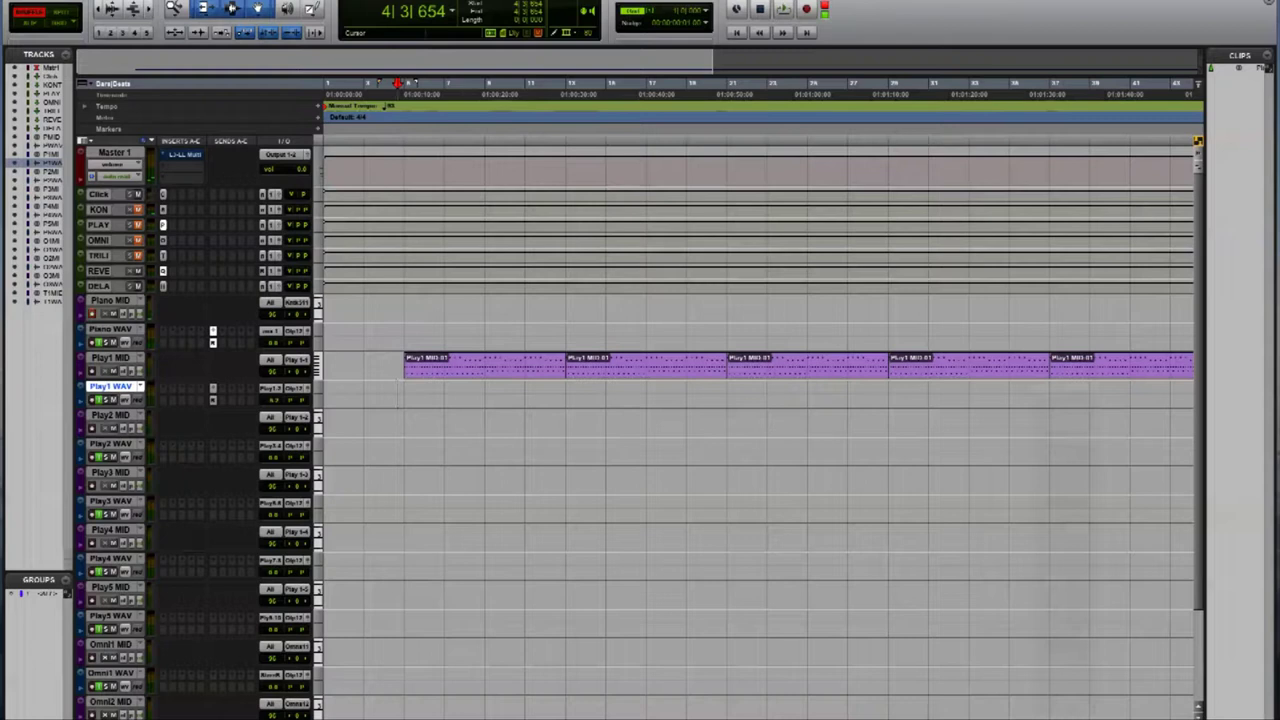
click(230, 330)
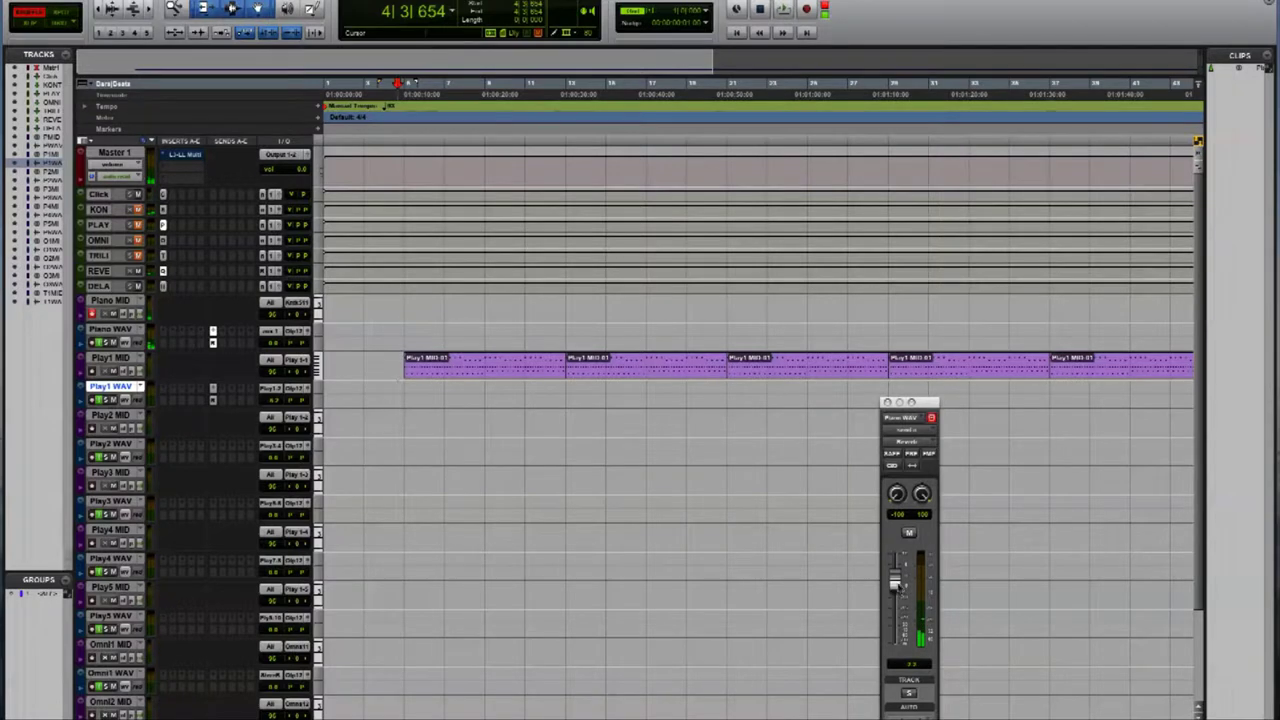
key(super+w)
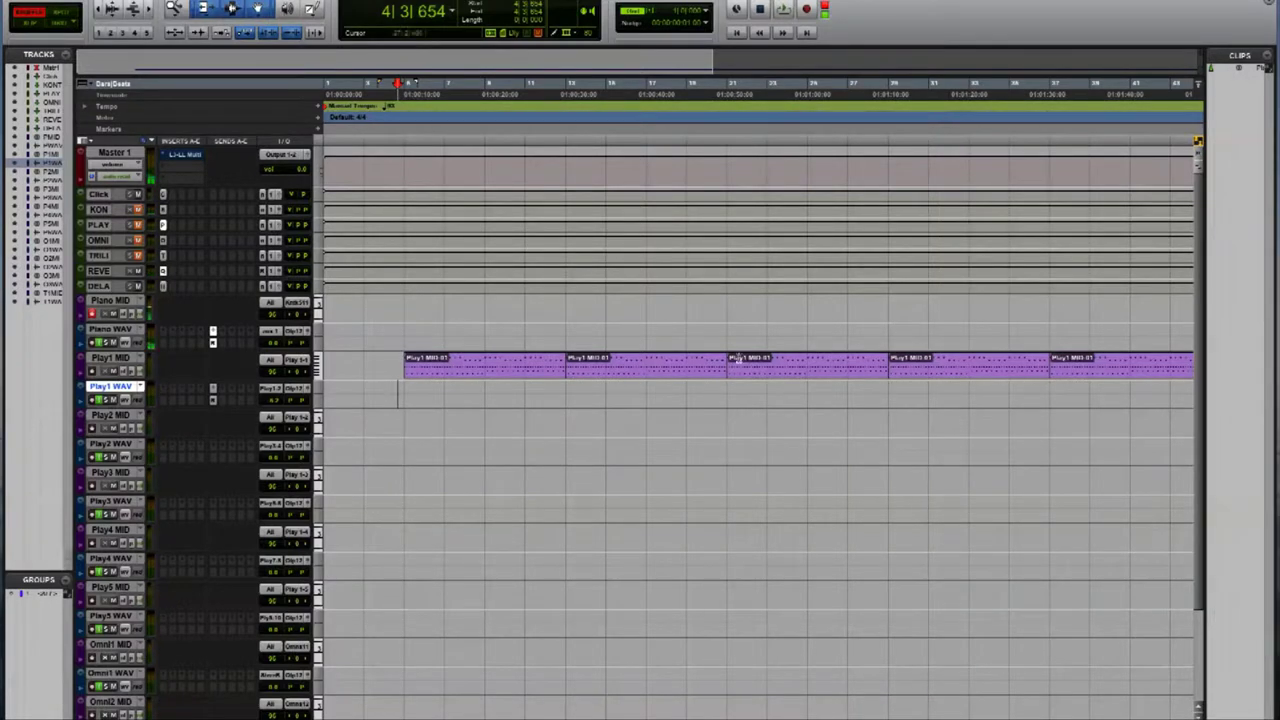
key(space)
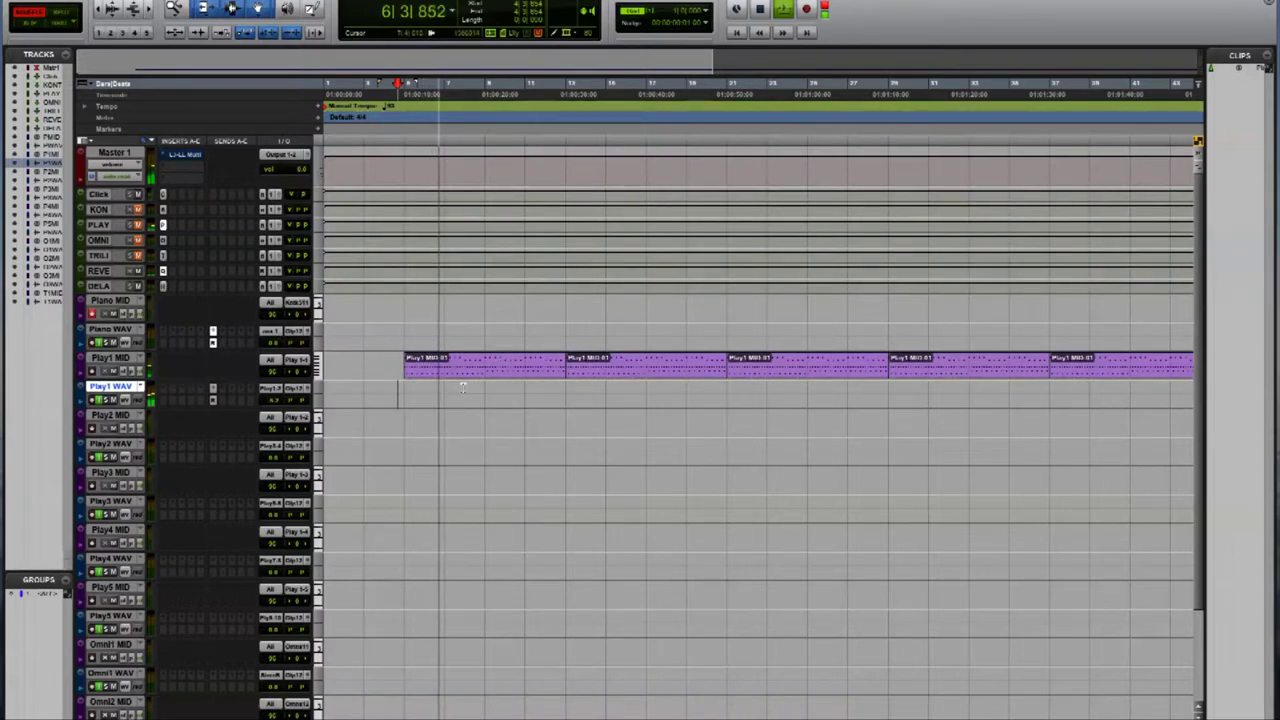
Show the sustain controller data of Play1 MID, clear it across the clips, and switch sustain on from the session start.
click(83, 371)
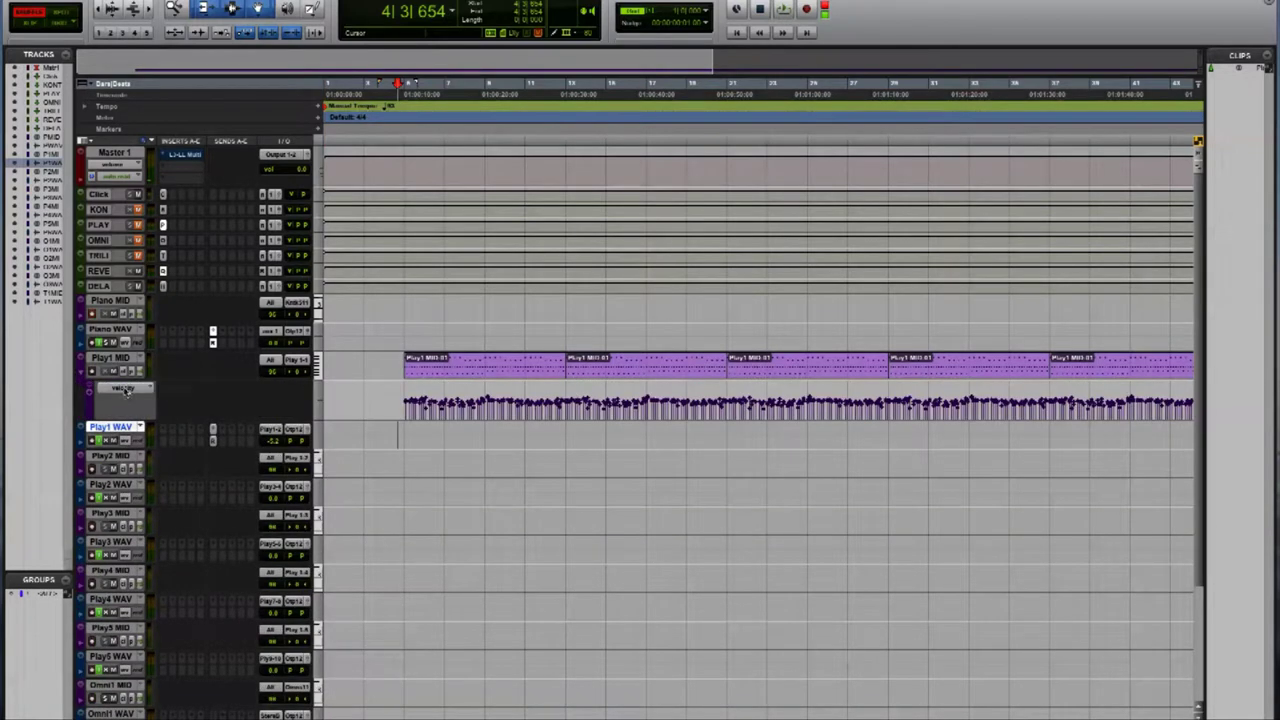
click(126, 391)
mouse_move(150, 476)
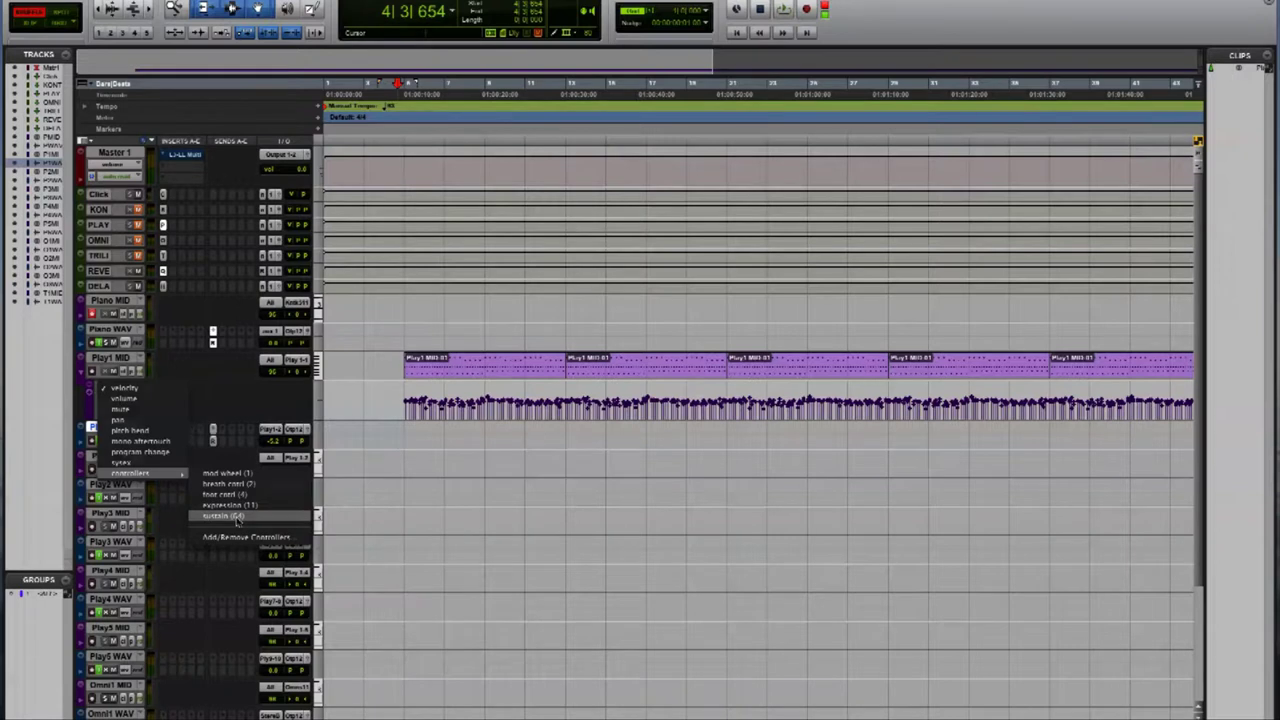
click(222, 516)
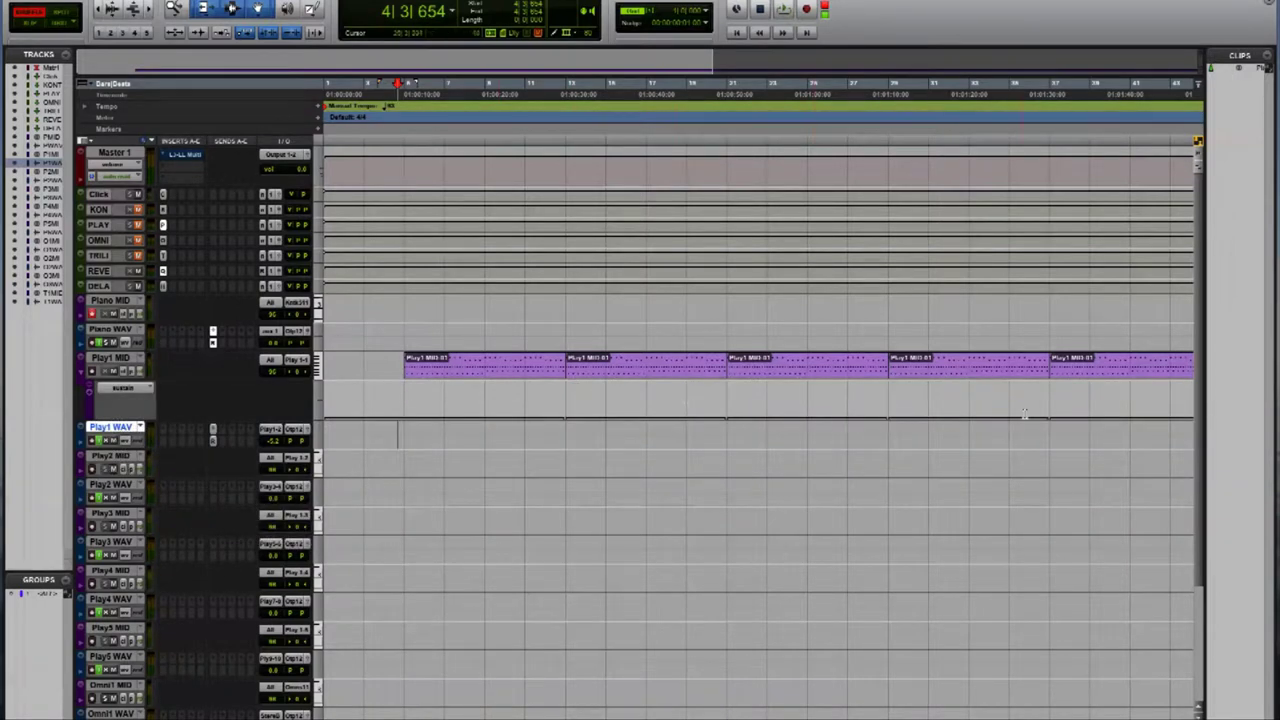
drag(470, 415, 1110, 418)
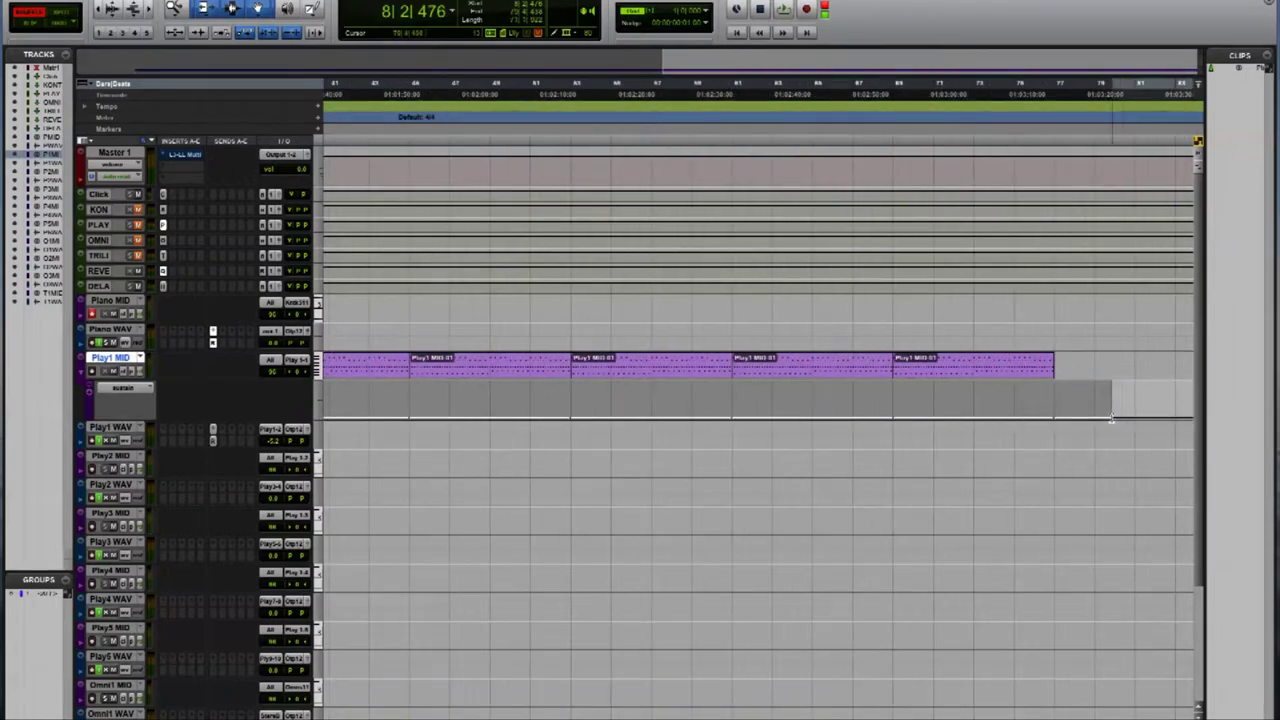
scroll(564, 486, left, 5)
scroll(556, 484, left, 5)
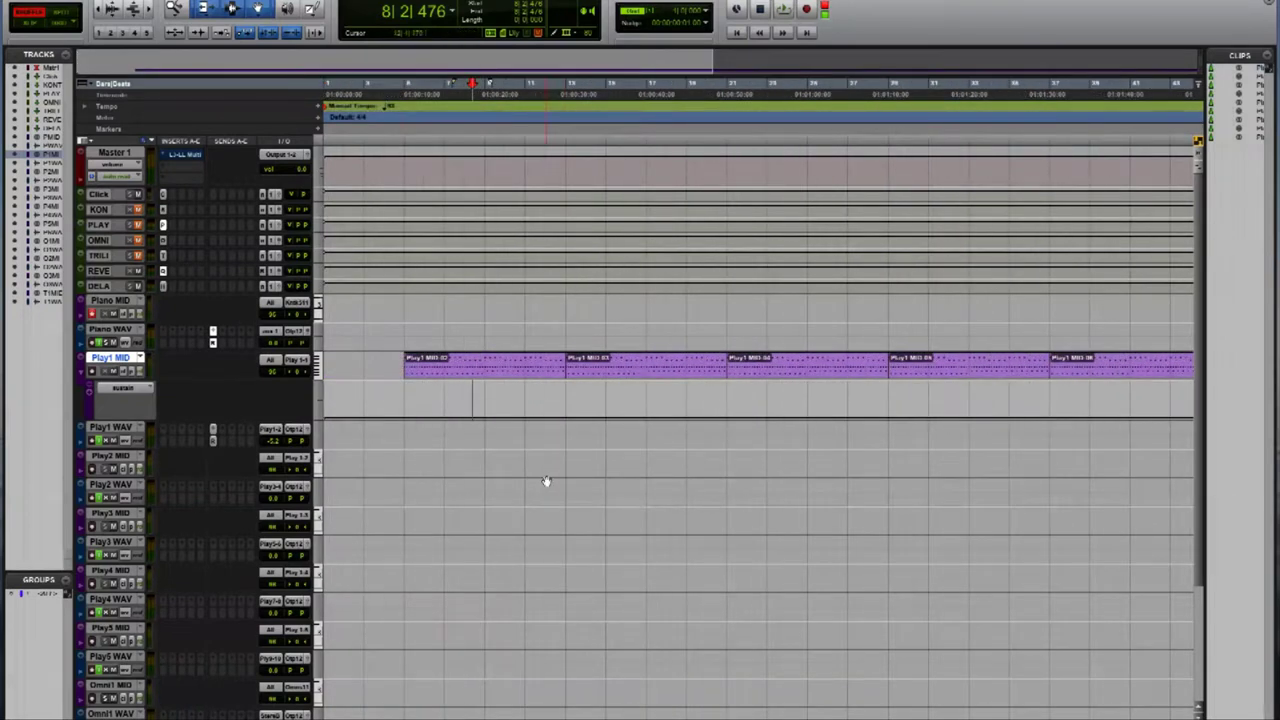
drag(325, 385, 426, 388)
Play back the cimbalom part, hide its controller lane, and lower the Play1 WAV volume.
key(space)
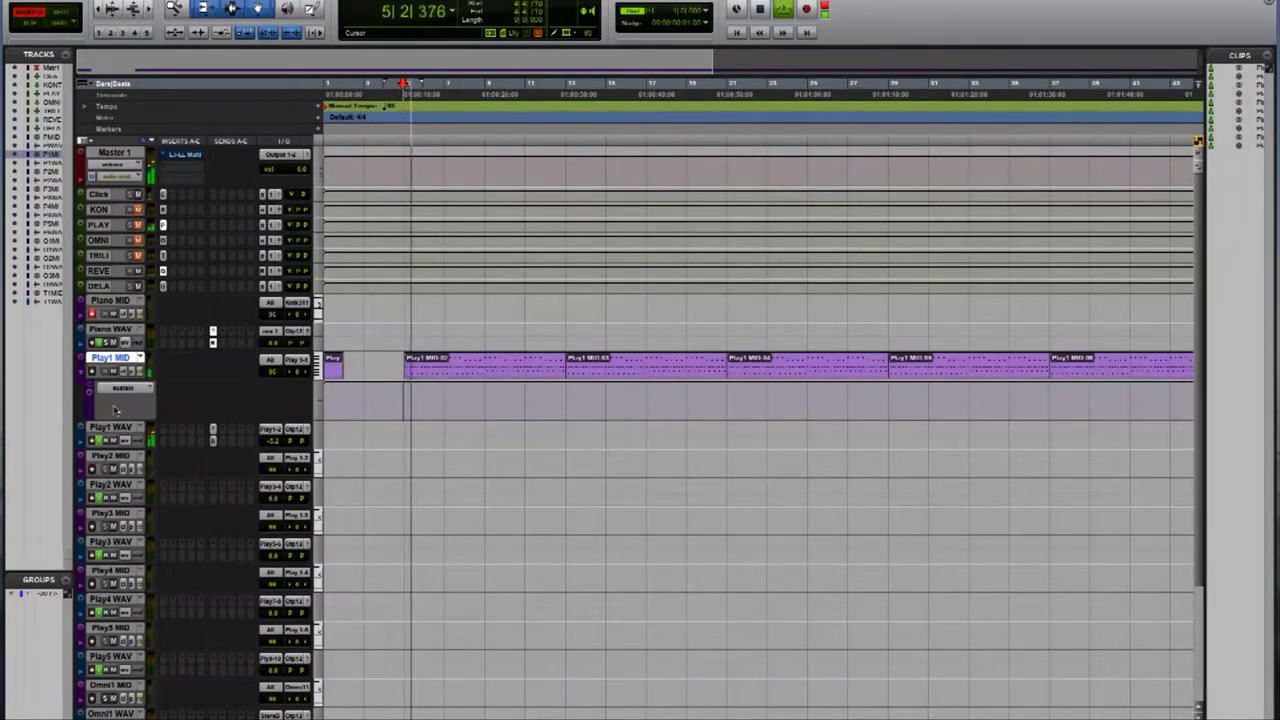
key(ctrl+Down)
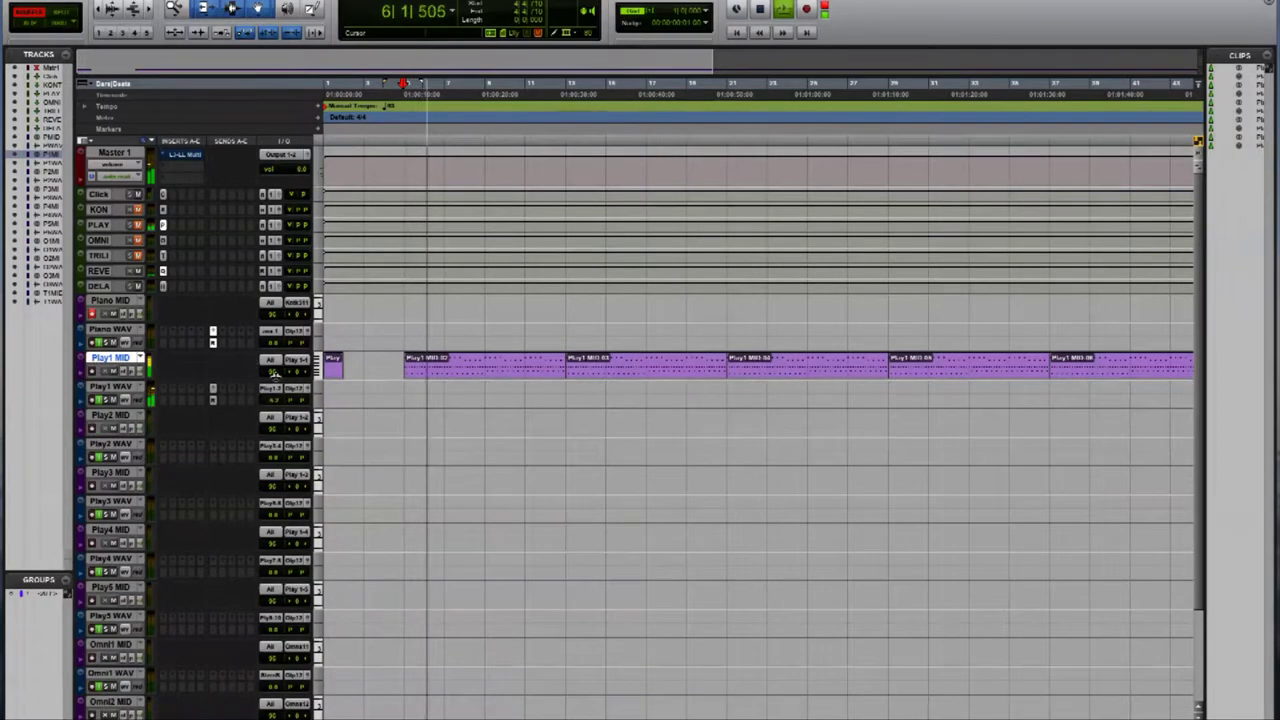
drag(273, 372, 272, 408)
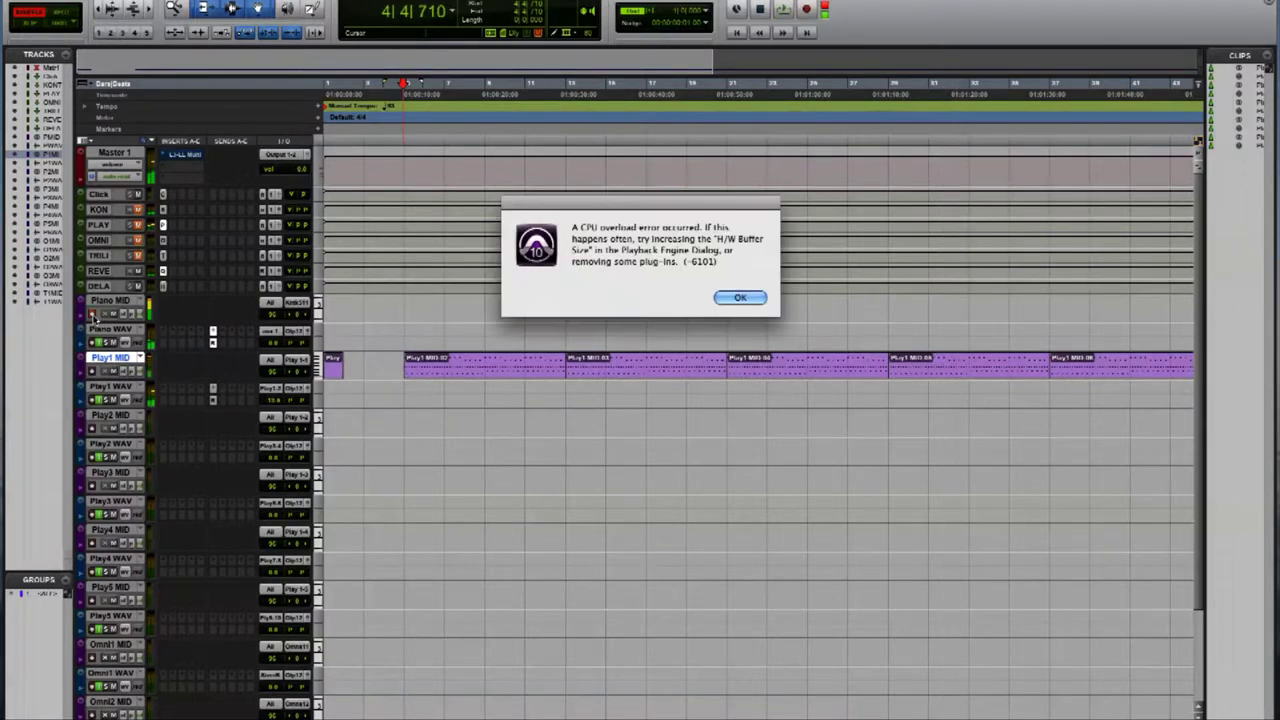
Dismiss the CPU overload error and set the playback engine's hardware buffer size to 1024 samples.
key(Return)
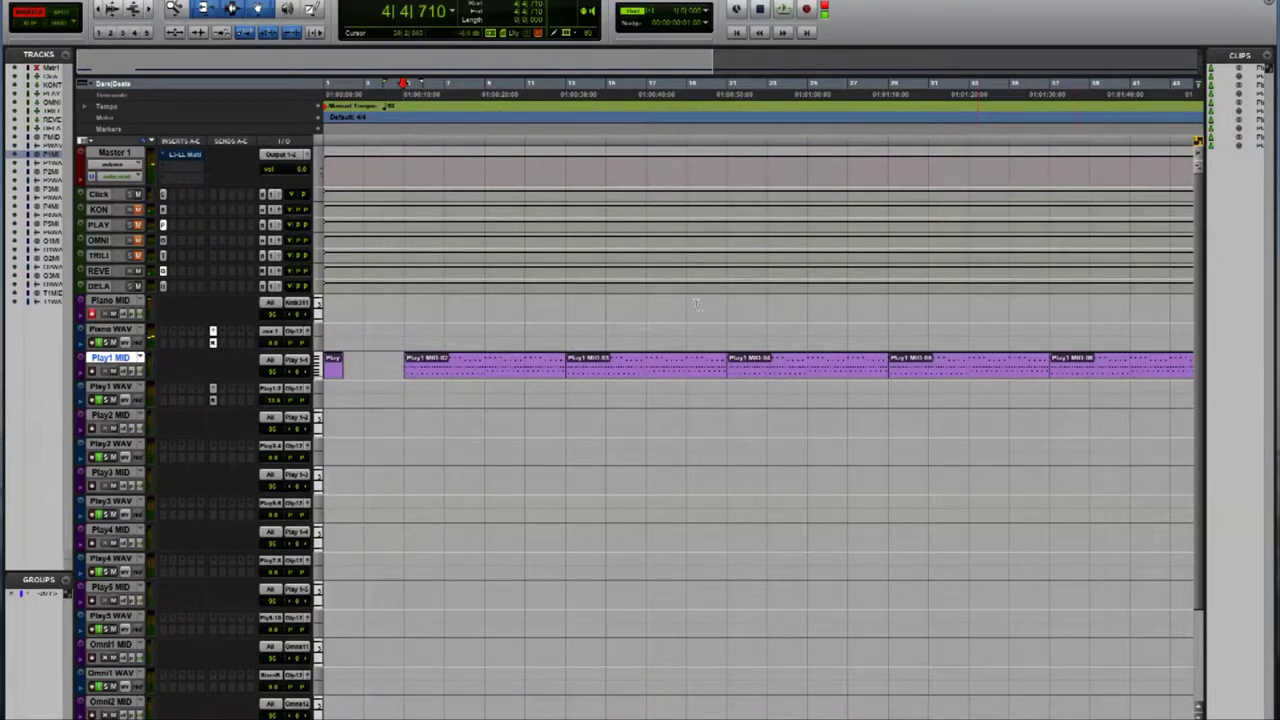
click(410, 0)
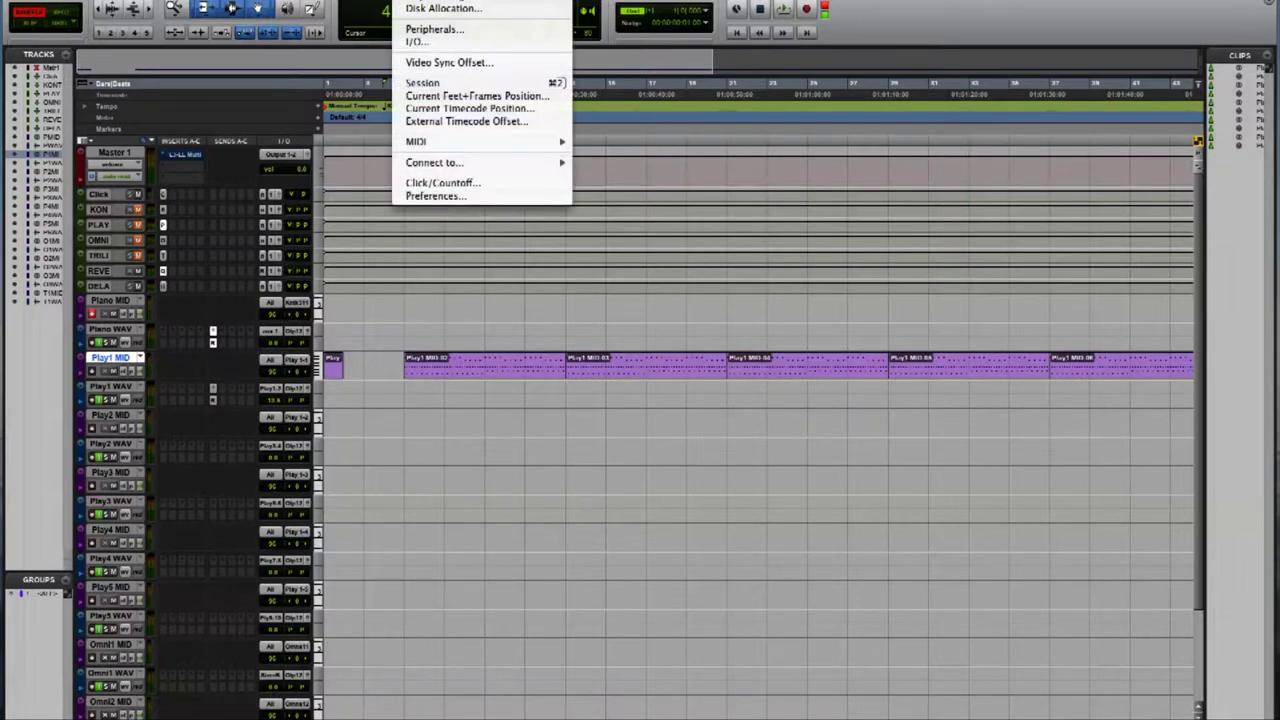
click(440, 2)
click(648, 207)
click(656, 217)
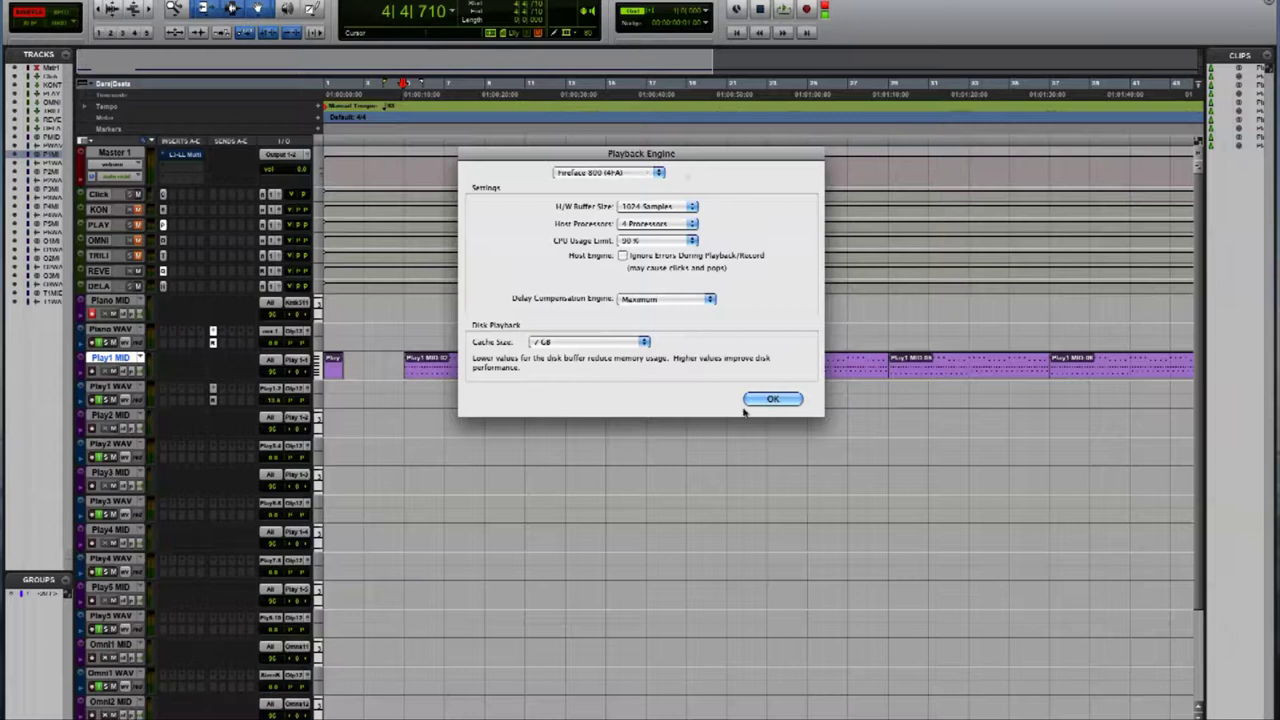
click(773, 400)
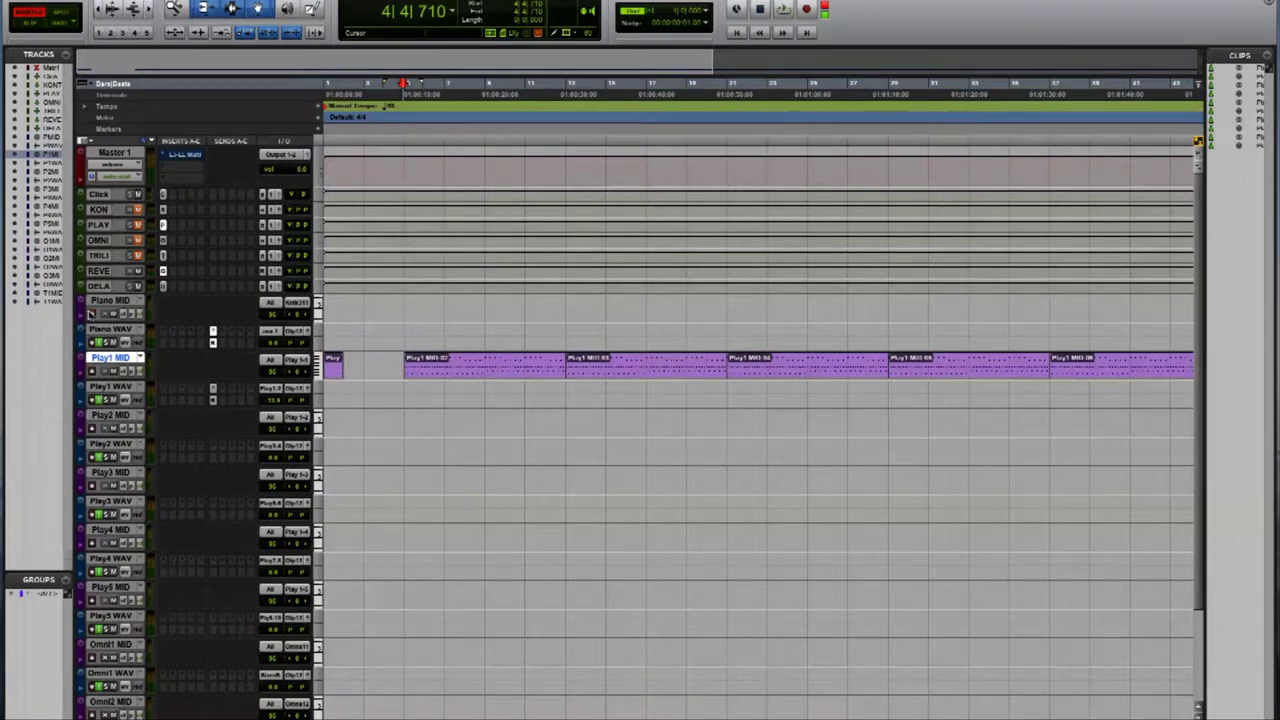
Play the session repeatedly from just before bar 5 to rehearse a piano part over the cimbalom.
click(400, 302)
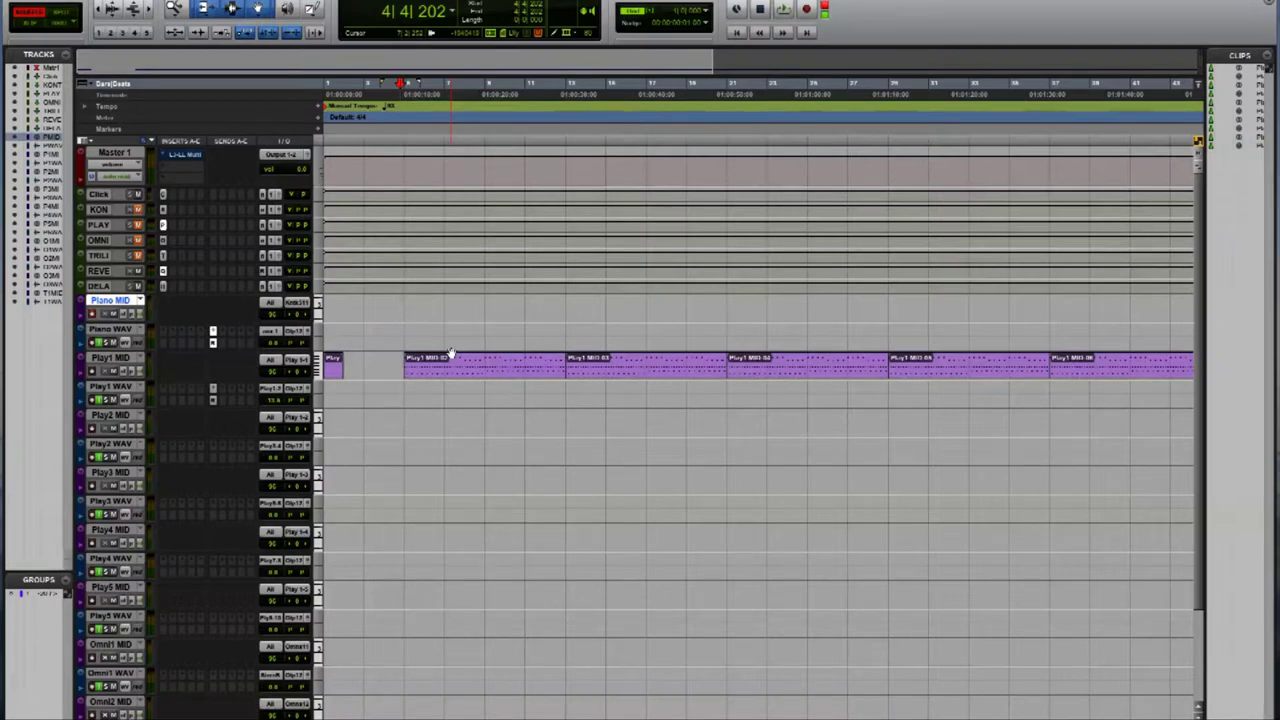
key(space)
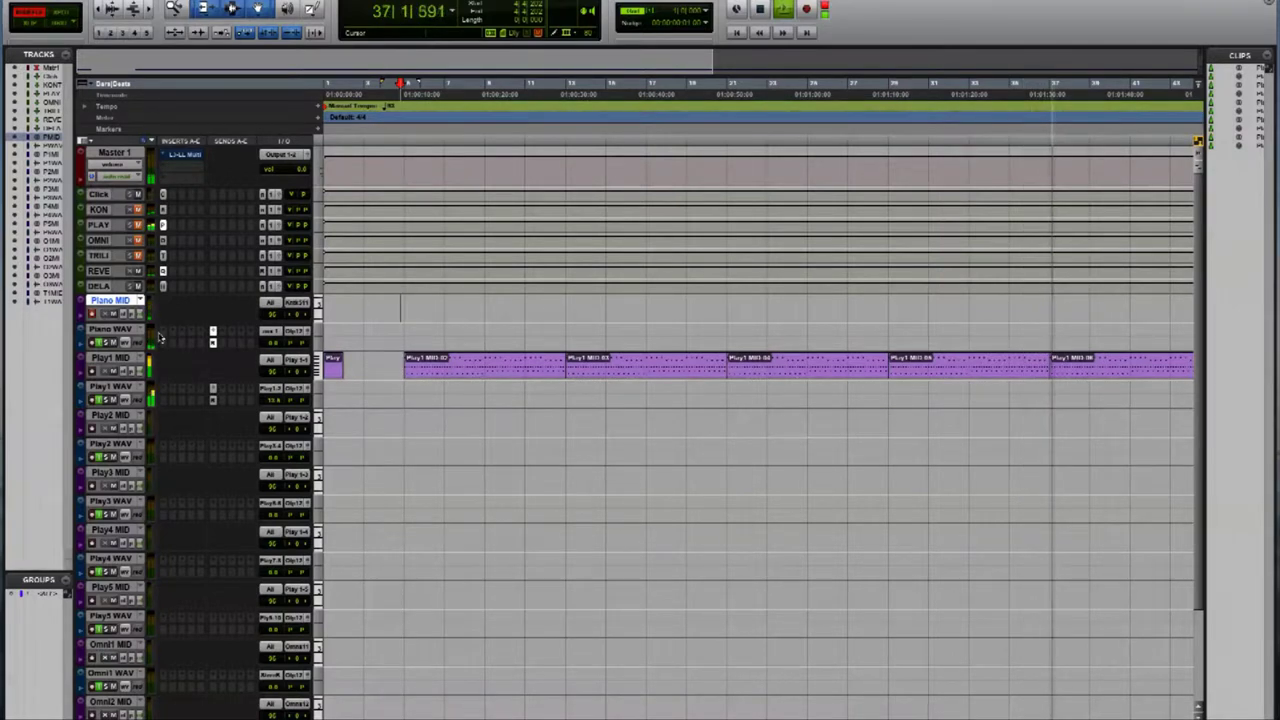
key(space)
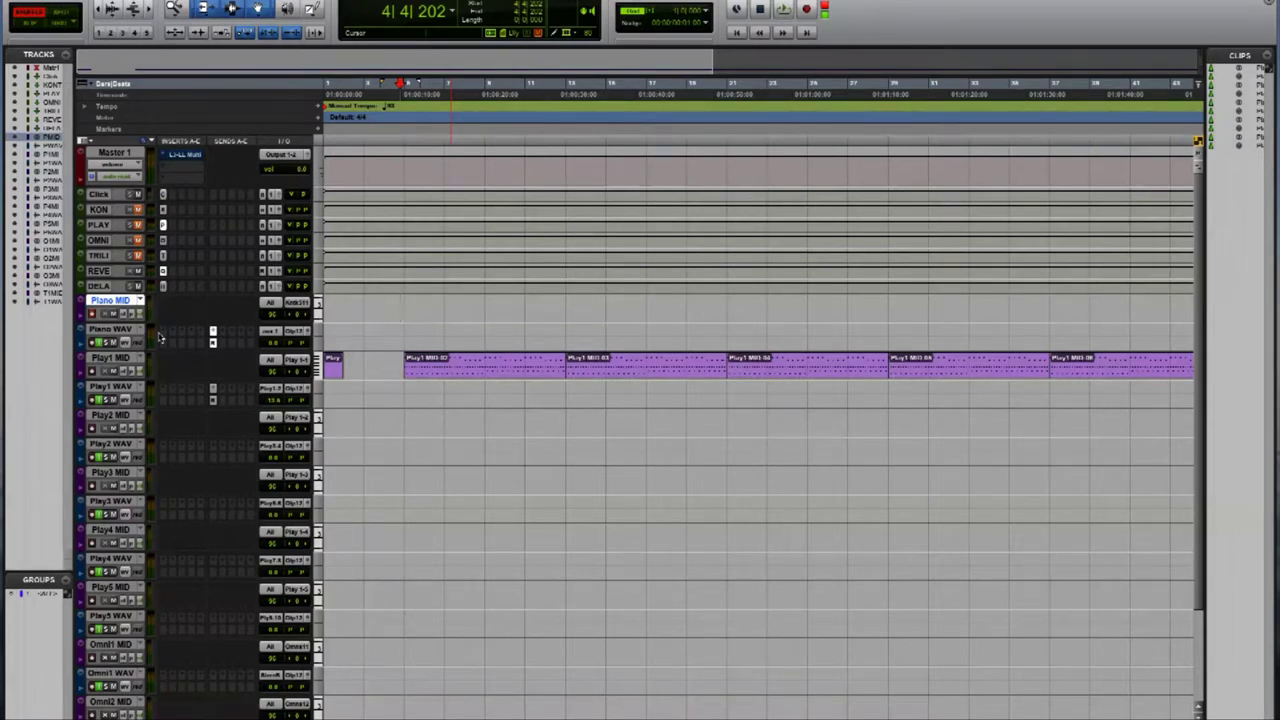
key(space)
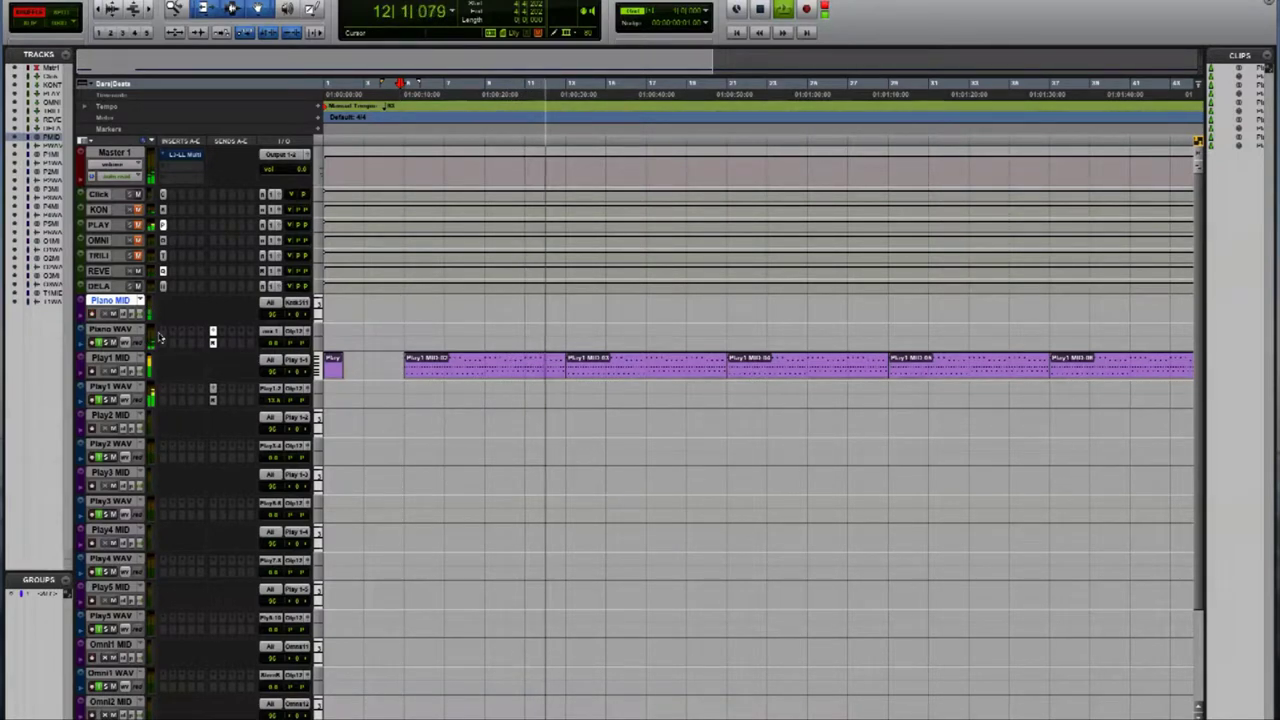
key(space)
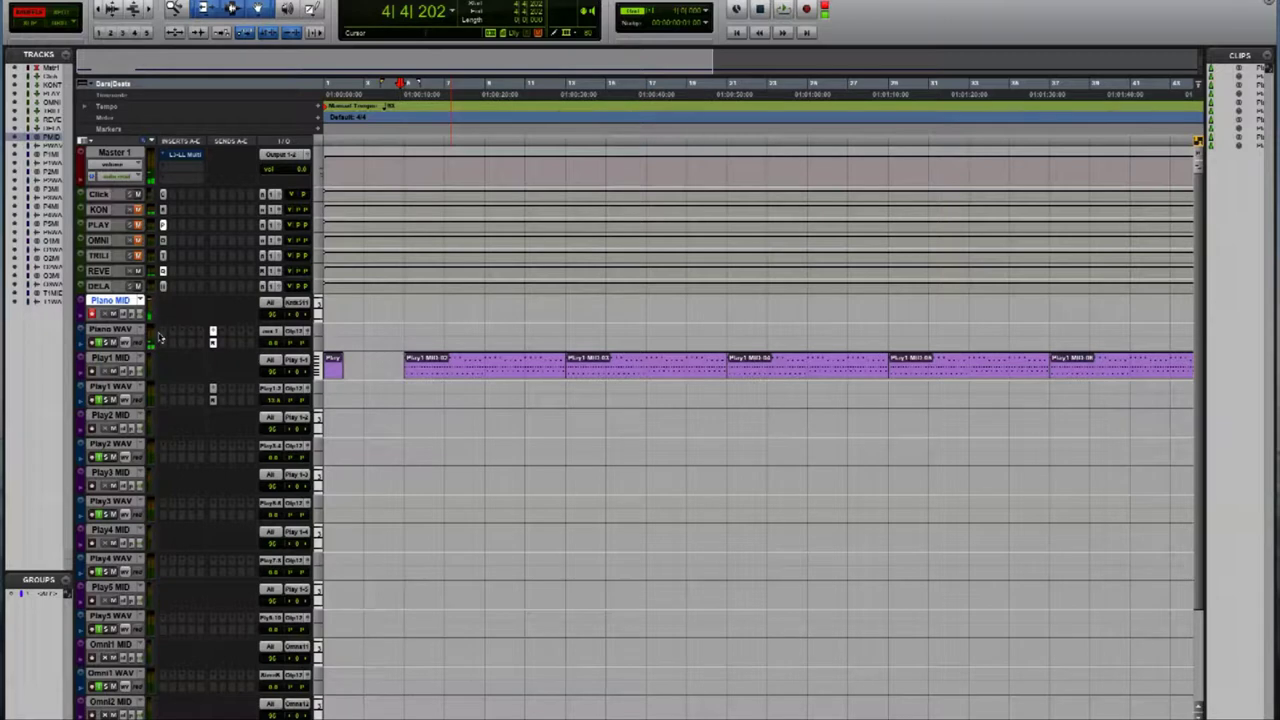
key(space)
key(space)
Record a MIDI part on the Piano MID track from bar 11 to about bar 39.
click(398, 388)
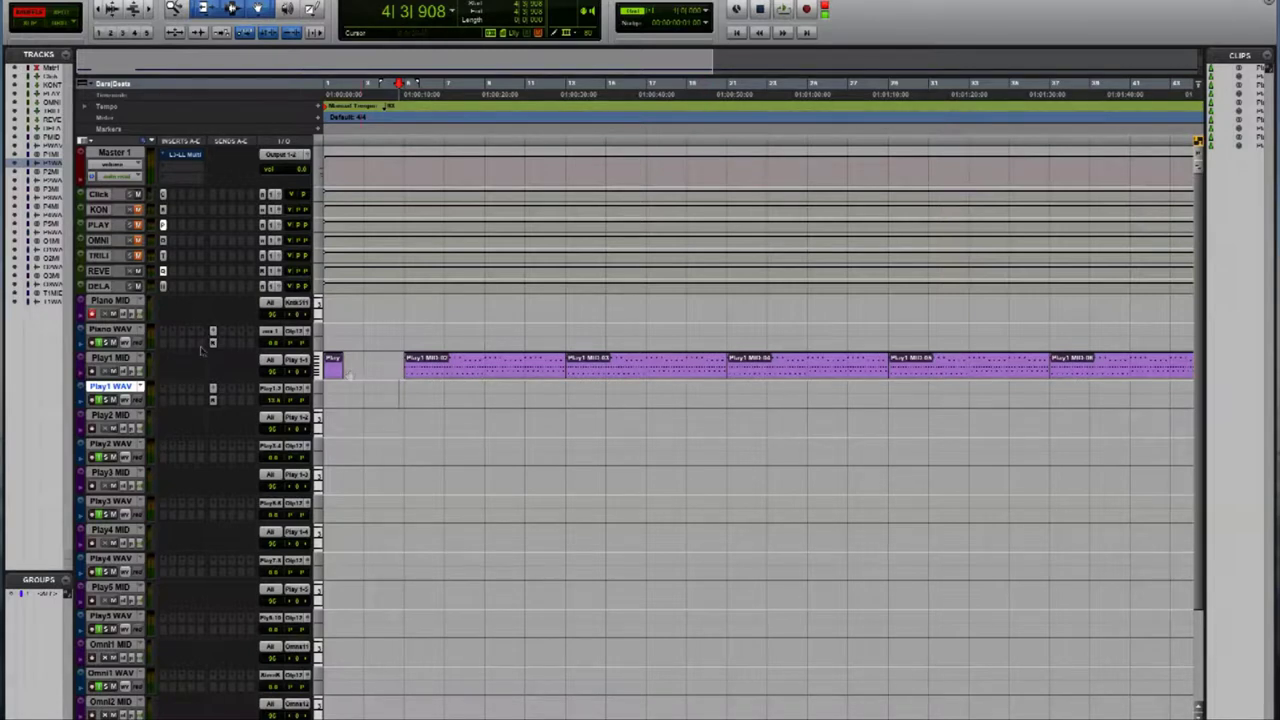
click(396, 334)
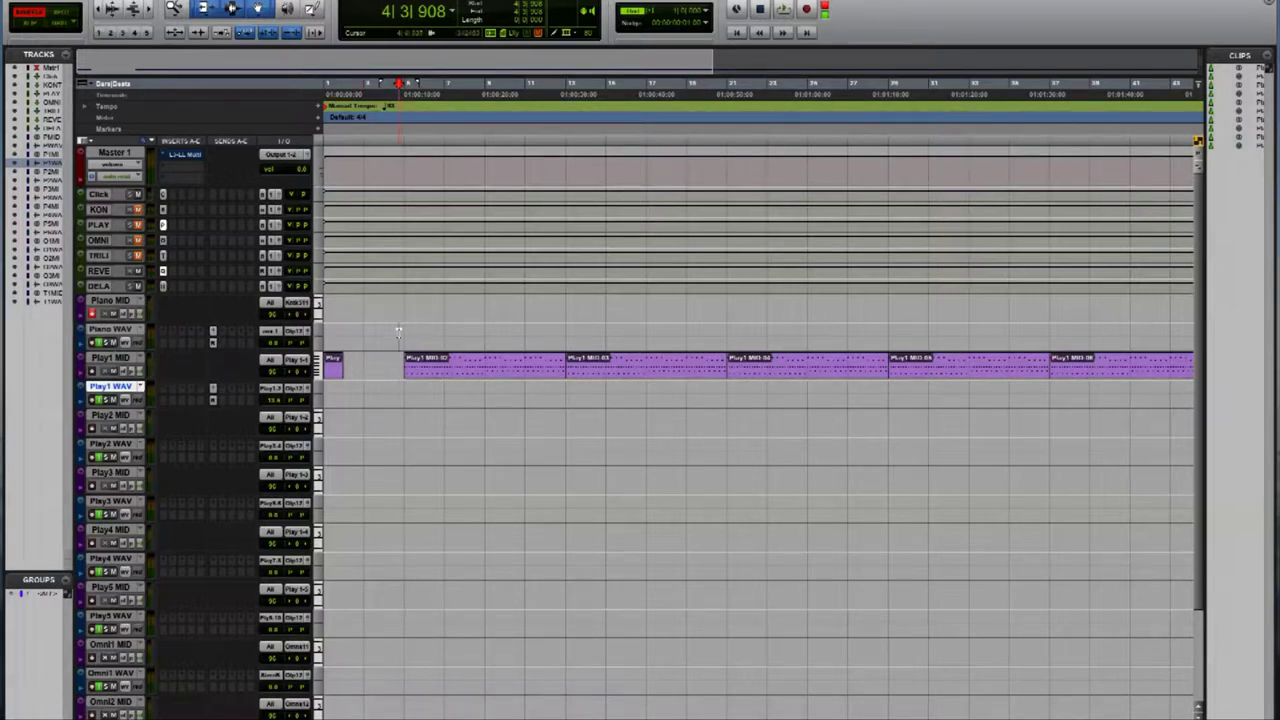
click(552, 333)
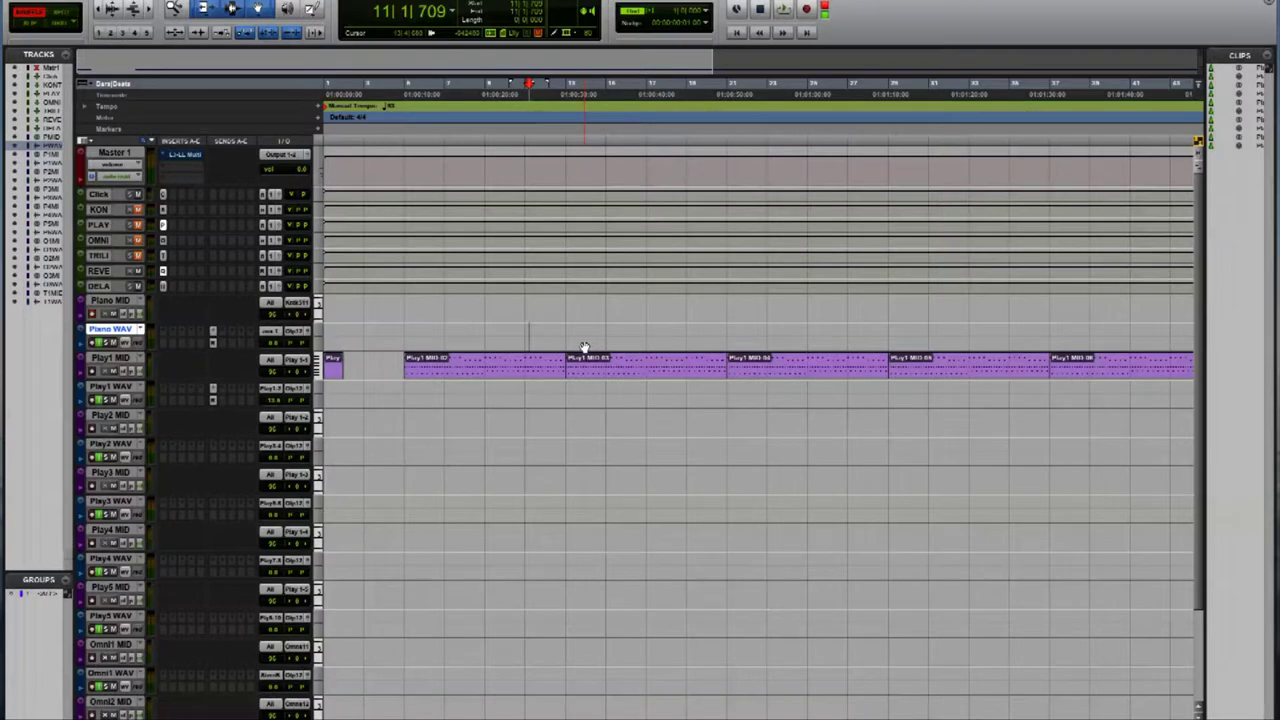
key(ctrl+space)
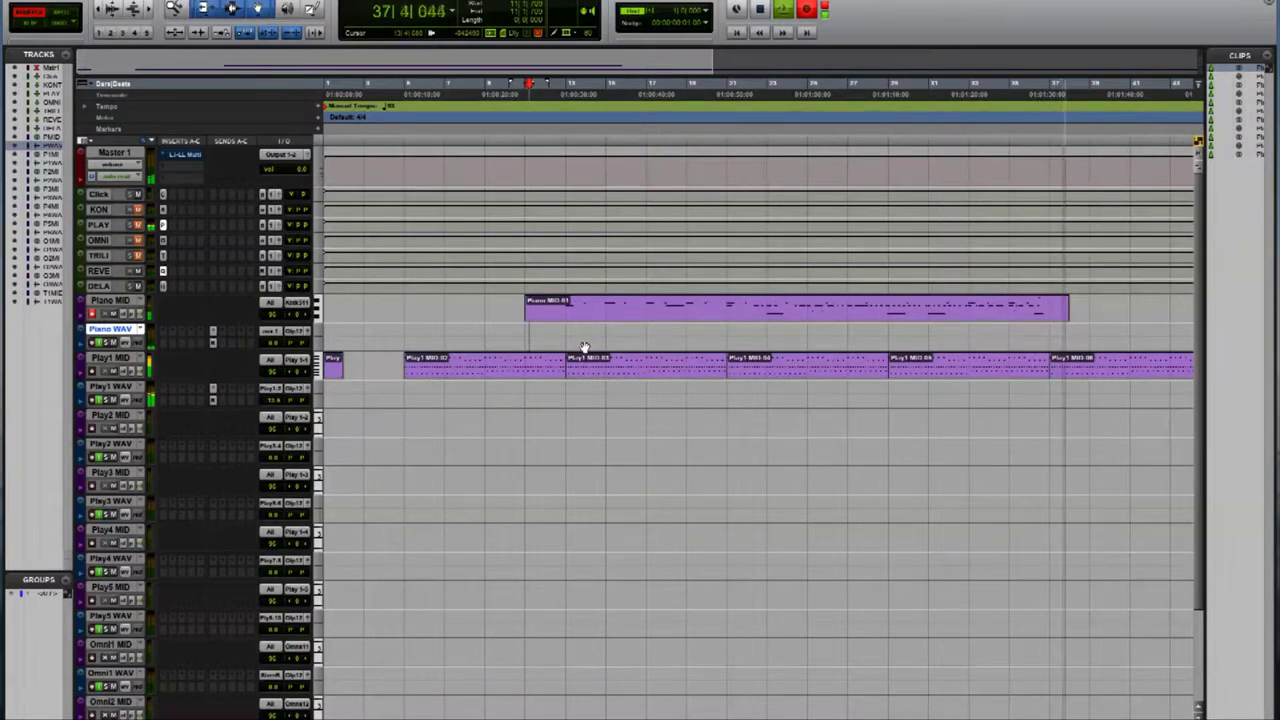
key(space)
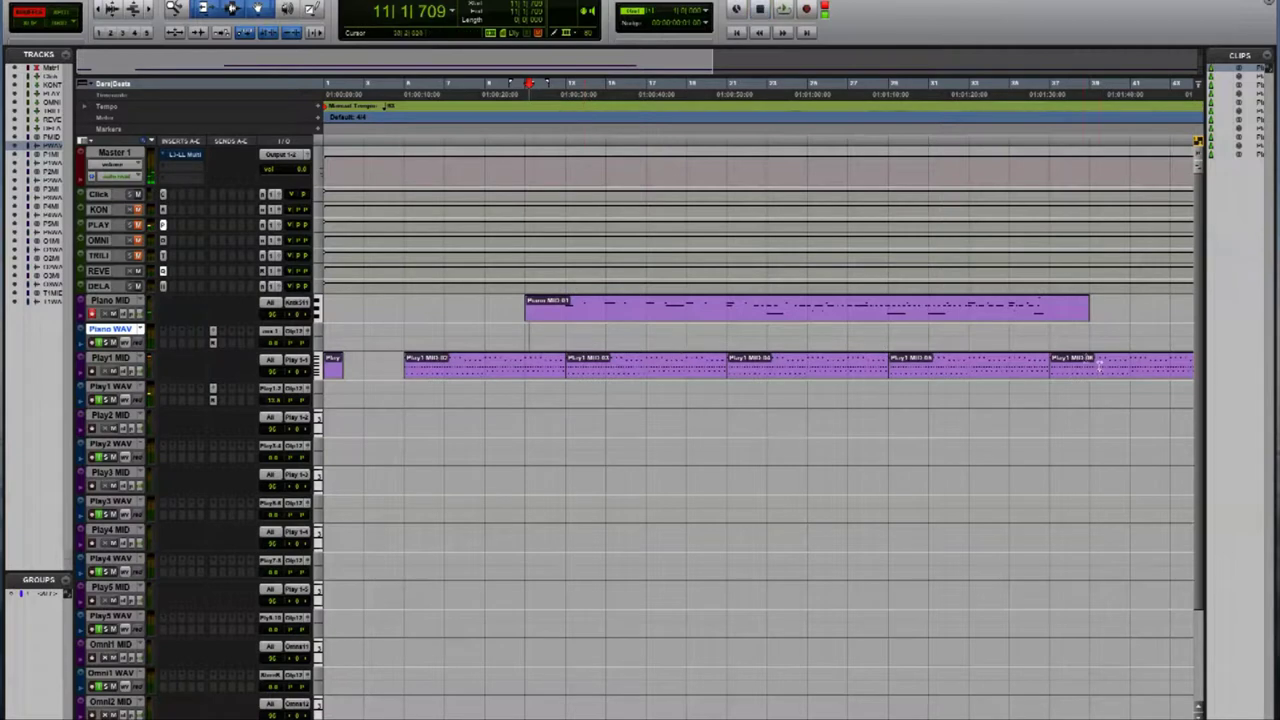
Mute the Play1 MID clip that starts at bar 37 and place the playback start just before bar 13.
click(1104, 375)
click(1068, 371)
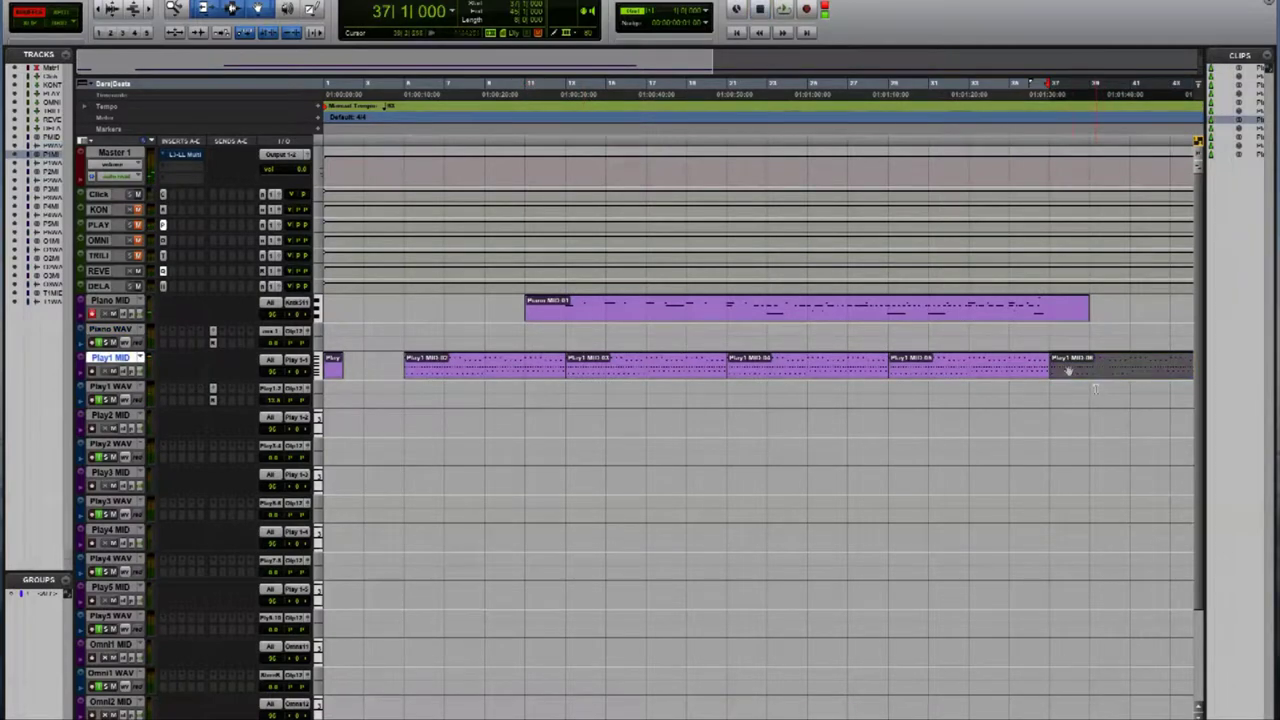
drag(1034, 297, 556, 305)
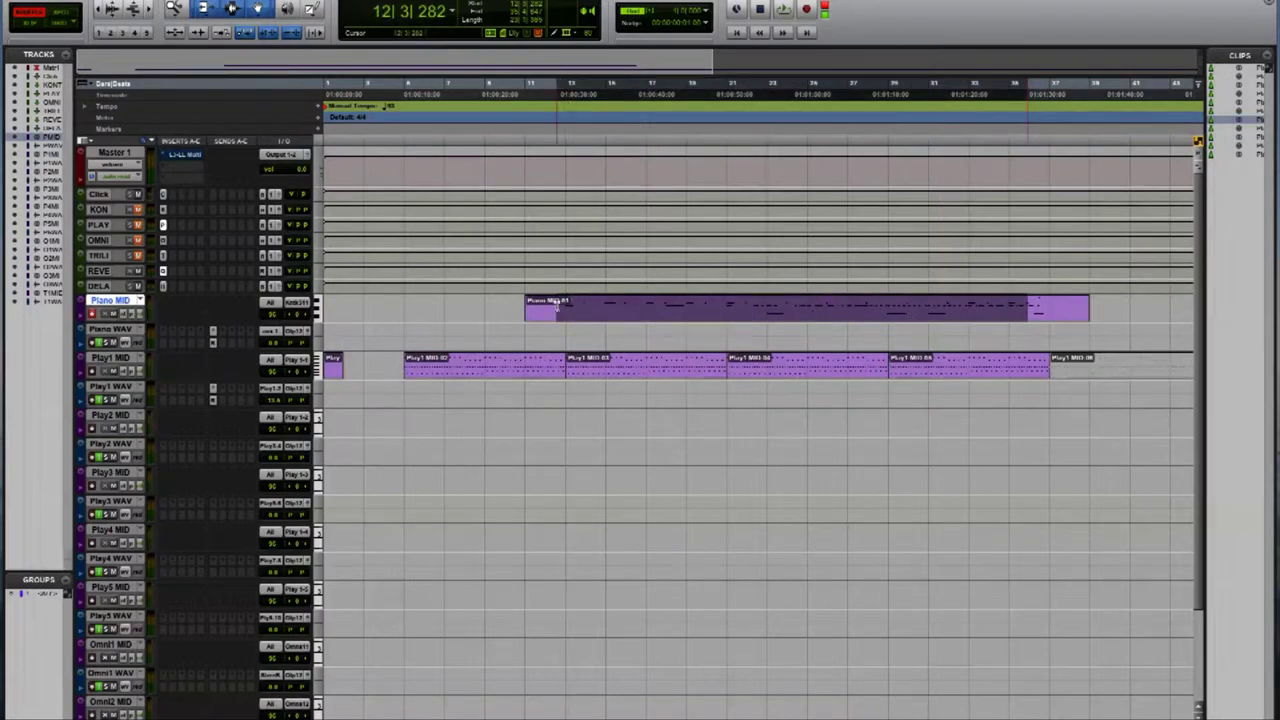
click(758, 330)
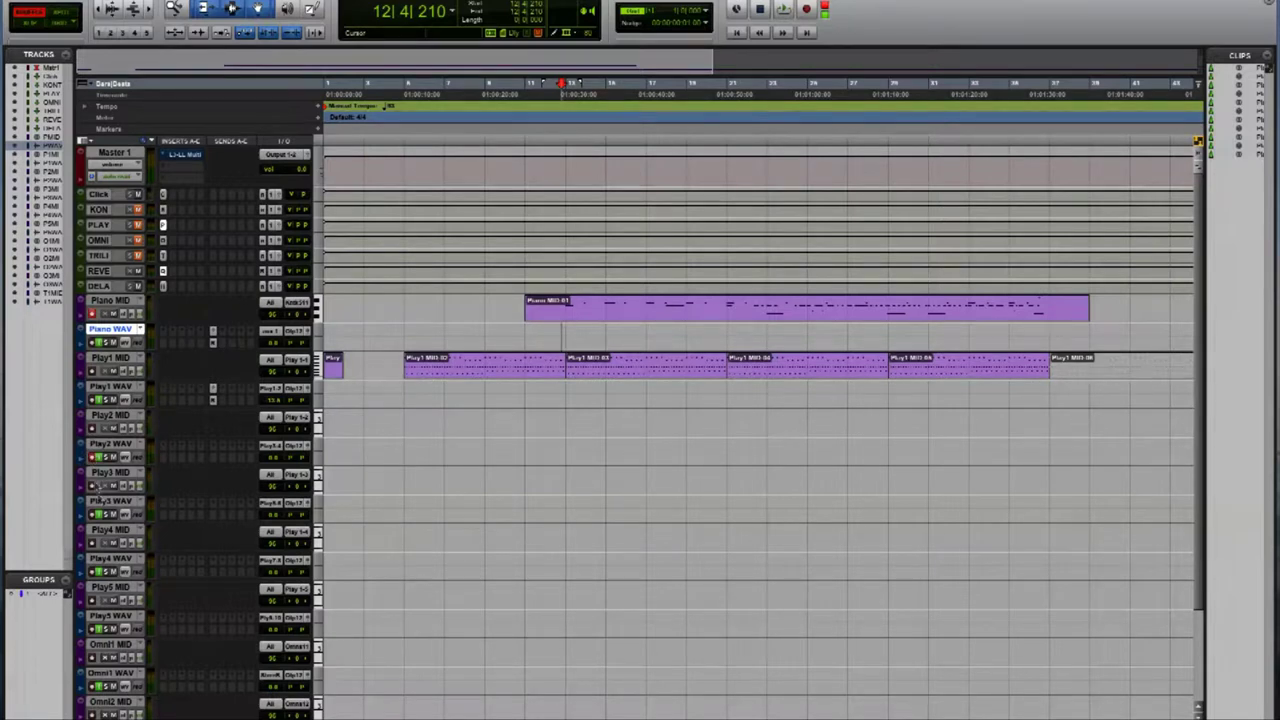
Arm Play2 MID for recording and rename the Play1 MID track to Cimbalon MIDI, with its WAV track named to match.
click(92, 457)
click(296, 359)
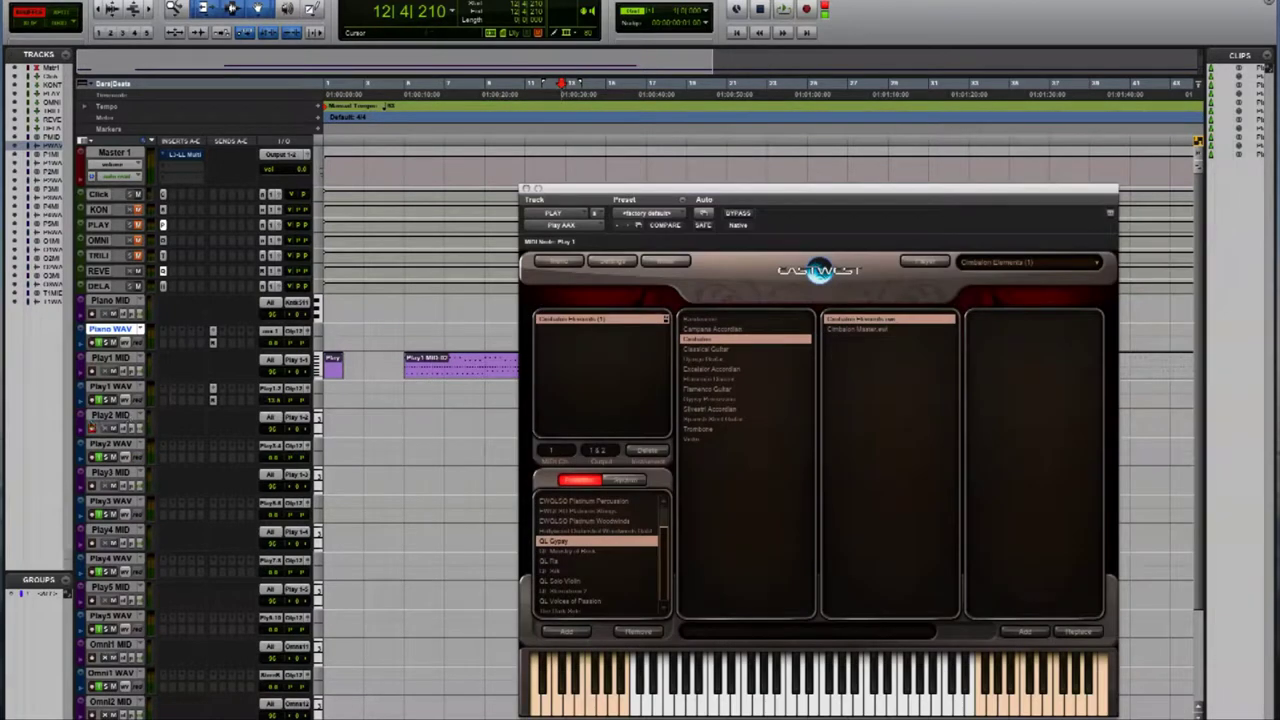
double_click(104, 358)
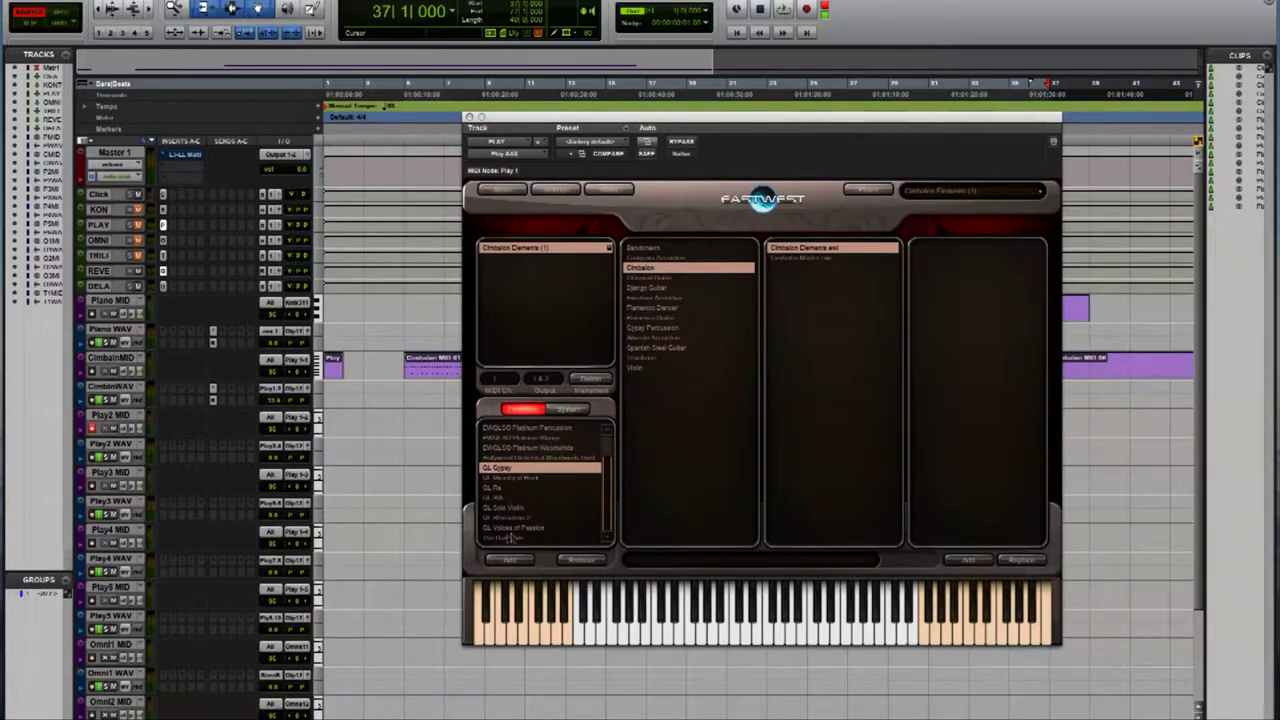
Add the 6FH Sus.ewi long patch of the 6 French Horns from EWQL Hollywood Brass Gold as another Play instrument.
scroll(555, 430, up, 3)
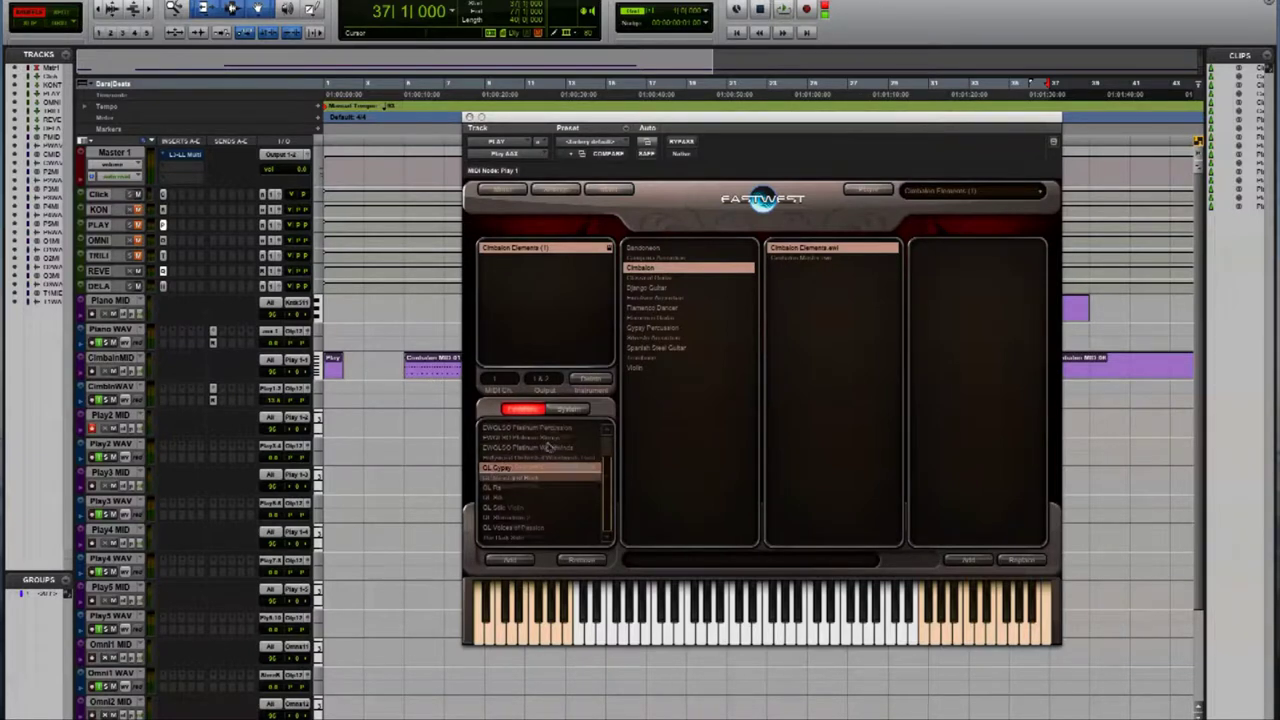
click(545, 430)
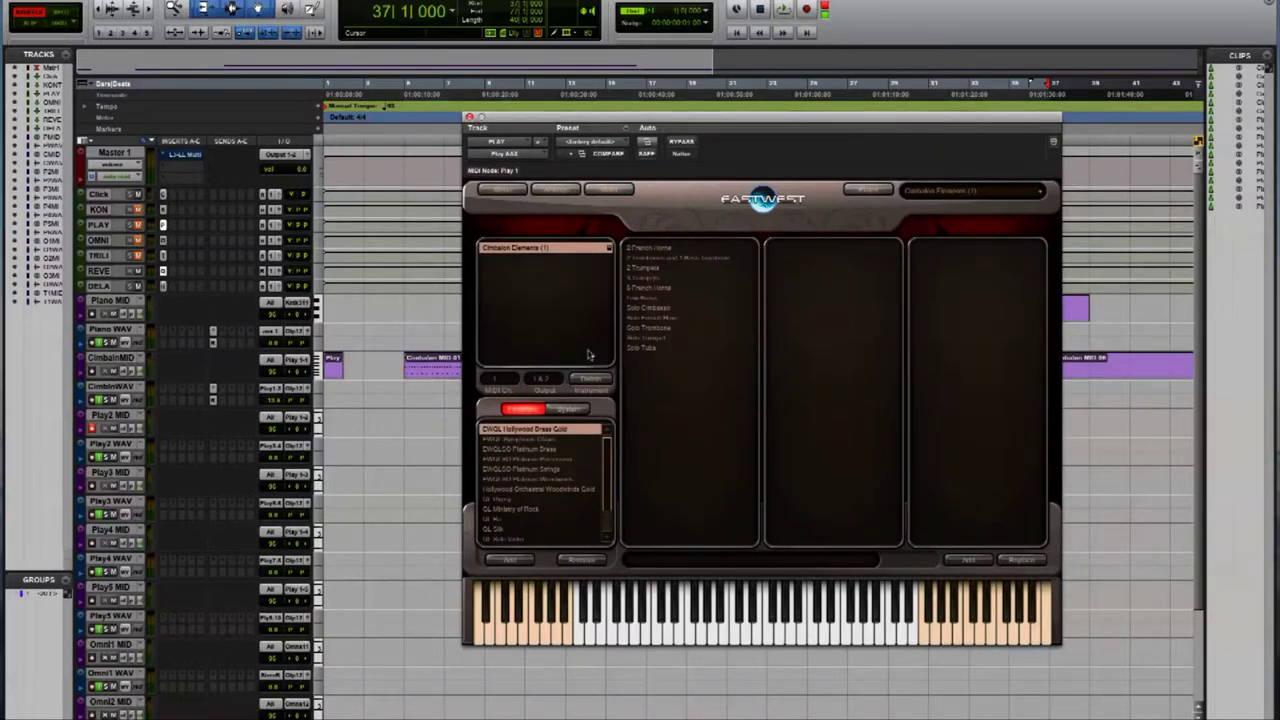
click(658, 288)
click(778, 249)
double_click(932, 308)
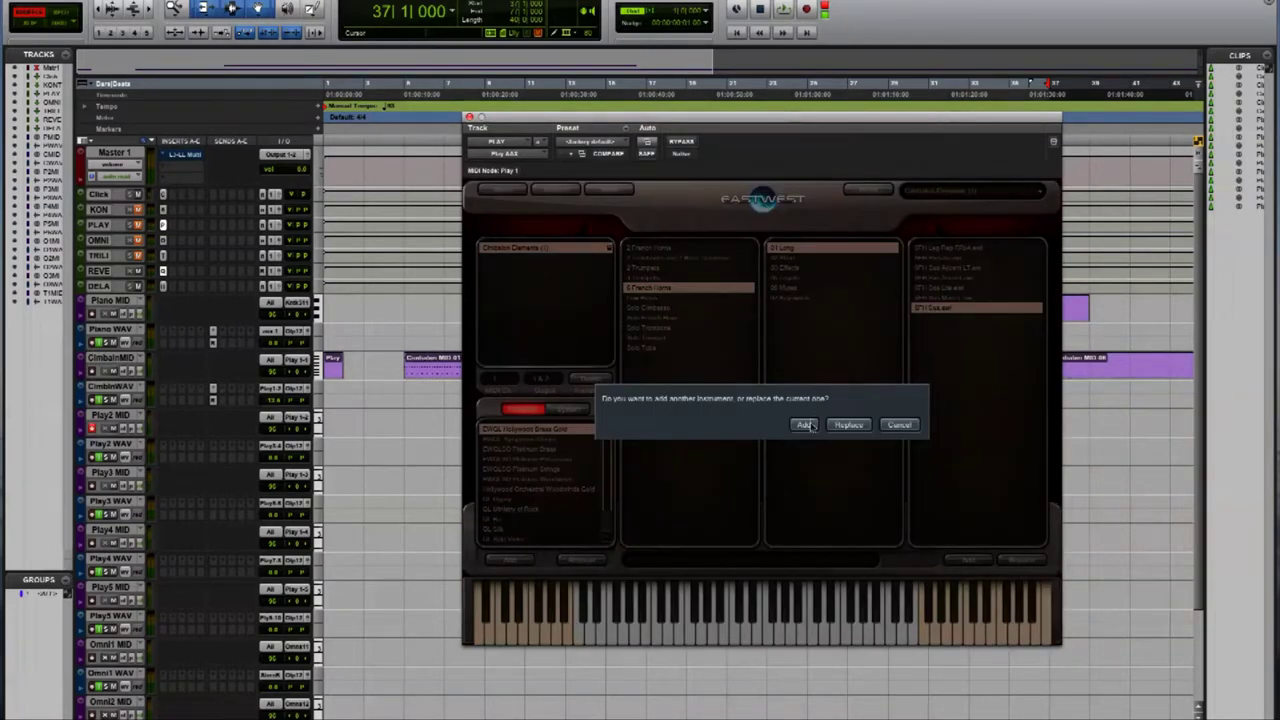
click(806, 425)
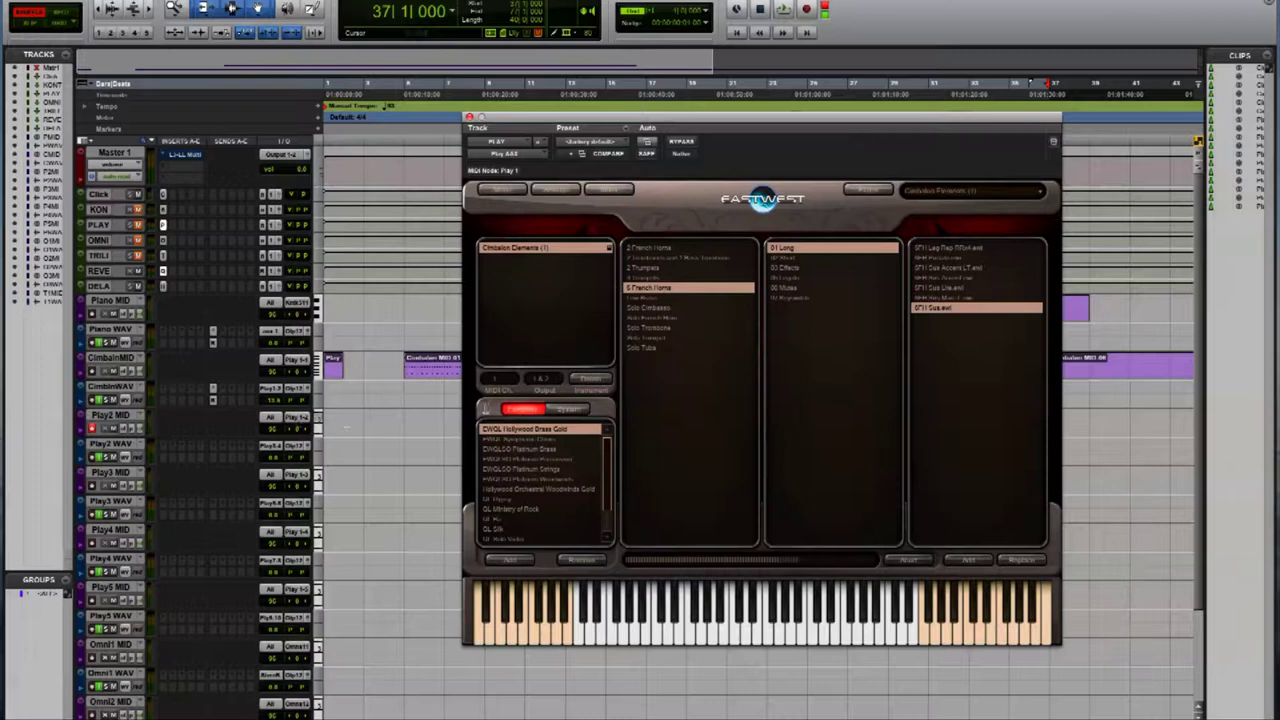
Set the French horns' output to 3 & 4 and check the Play2 MID track's output channel on Play 1.
click(541, 380)
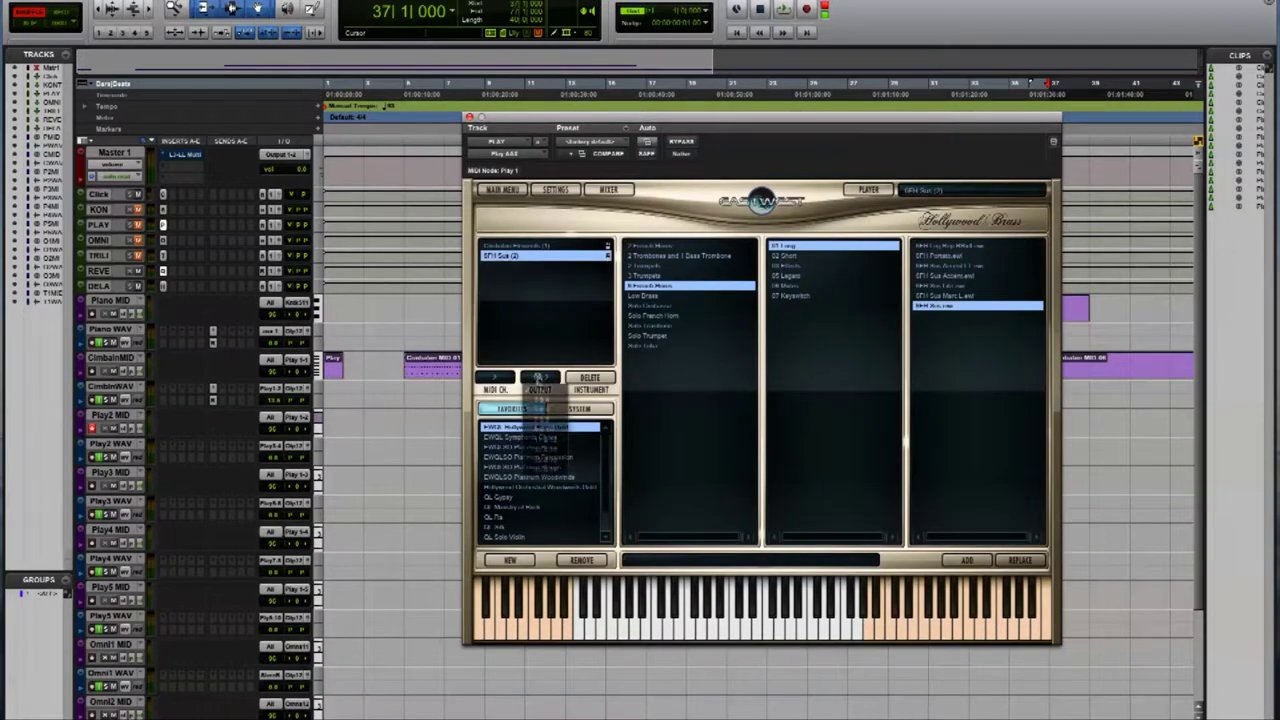
click(542, 400)
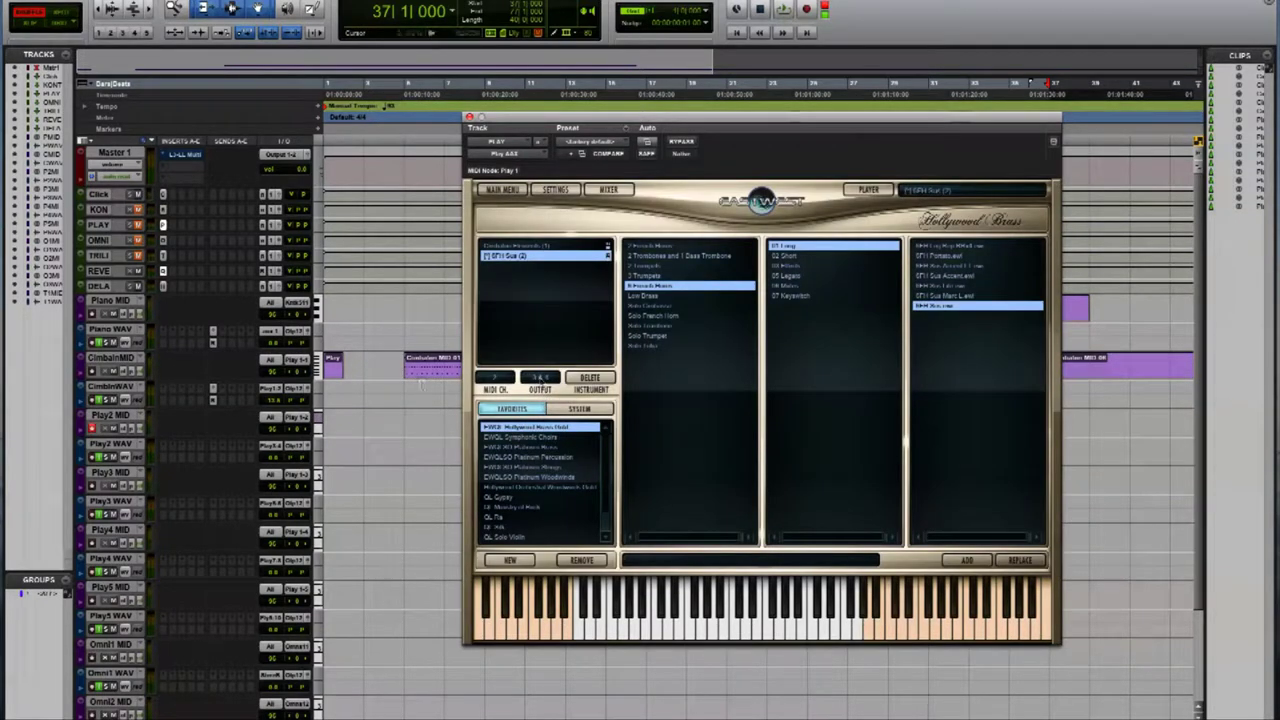
click(291, 418)
mouse_move(310, 417)
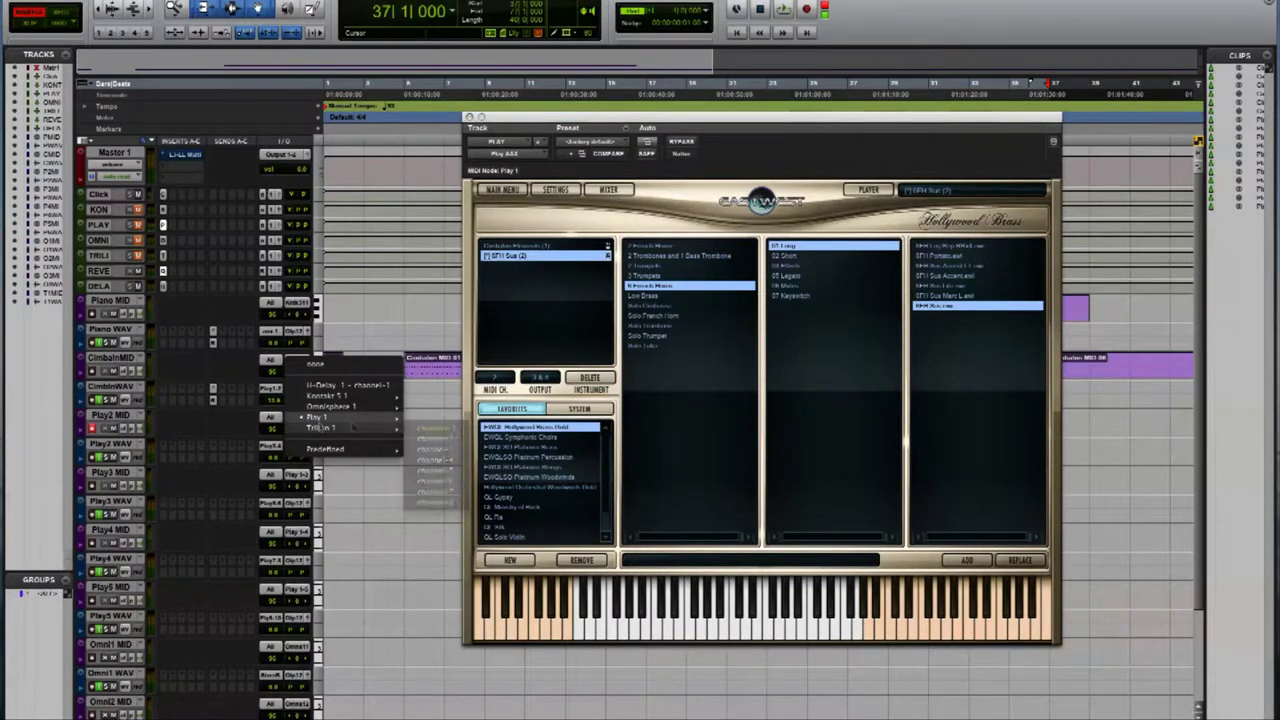
click(303, 457)
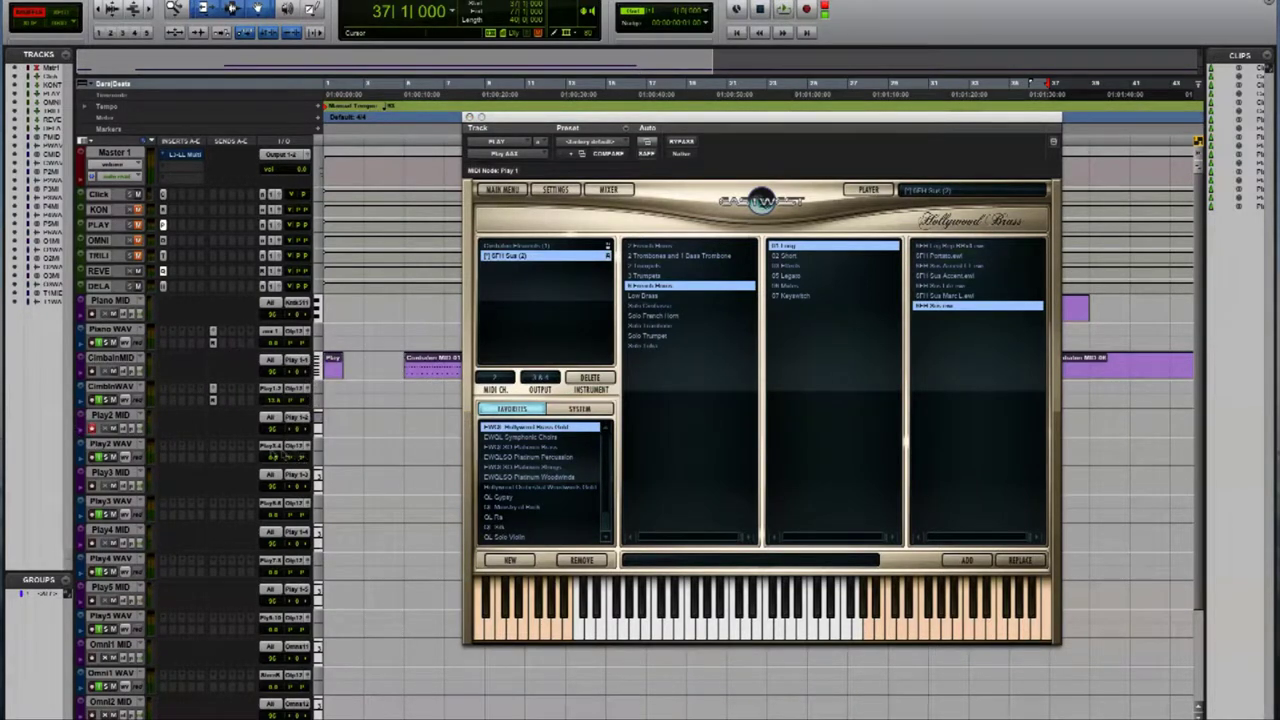
Set the Play2 WAV track's input to the Play plug-in output Play3-4.
click(284, 450)
mouse_move(300, 446)
mouse_move(440, 467)
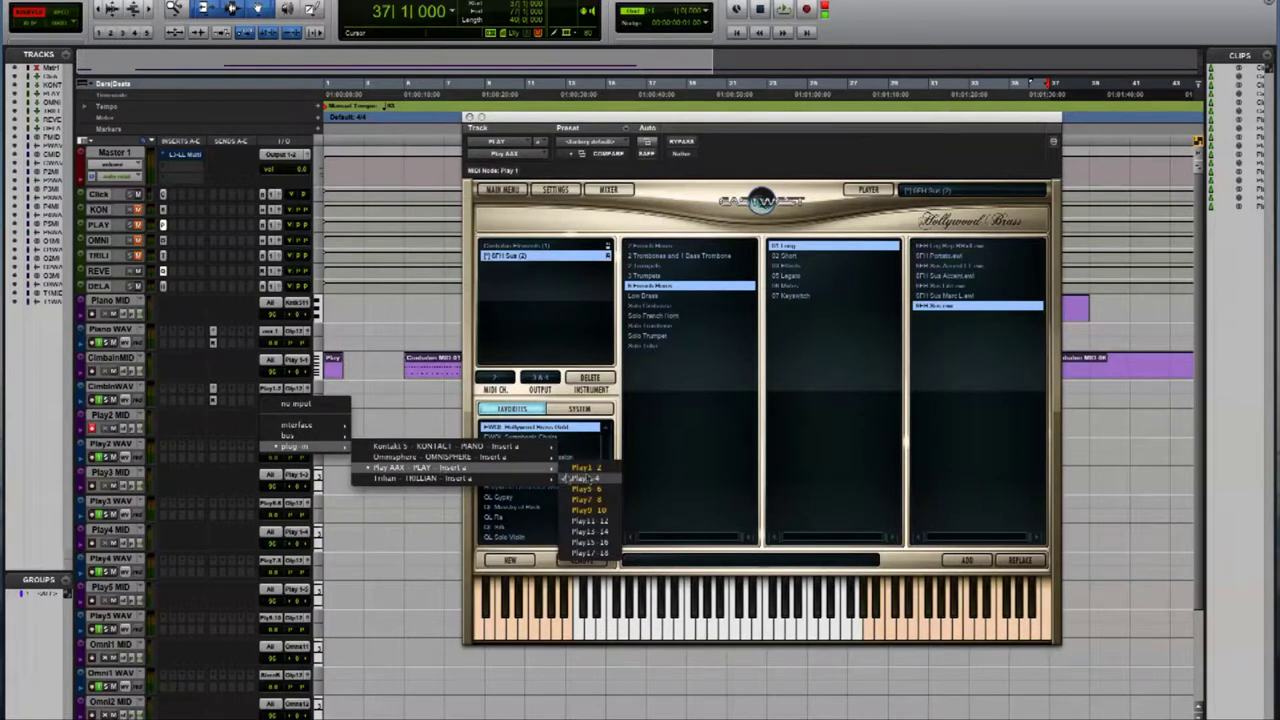
click(588, 479)
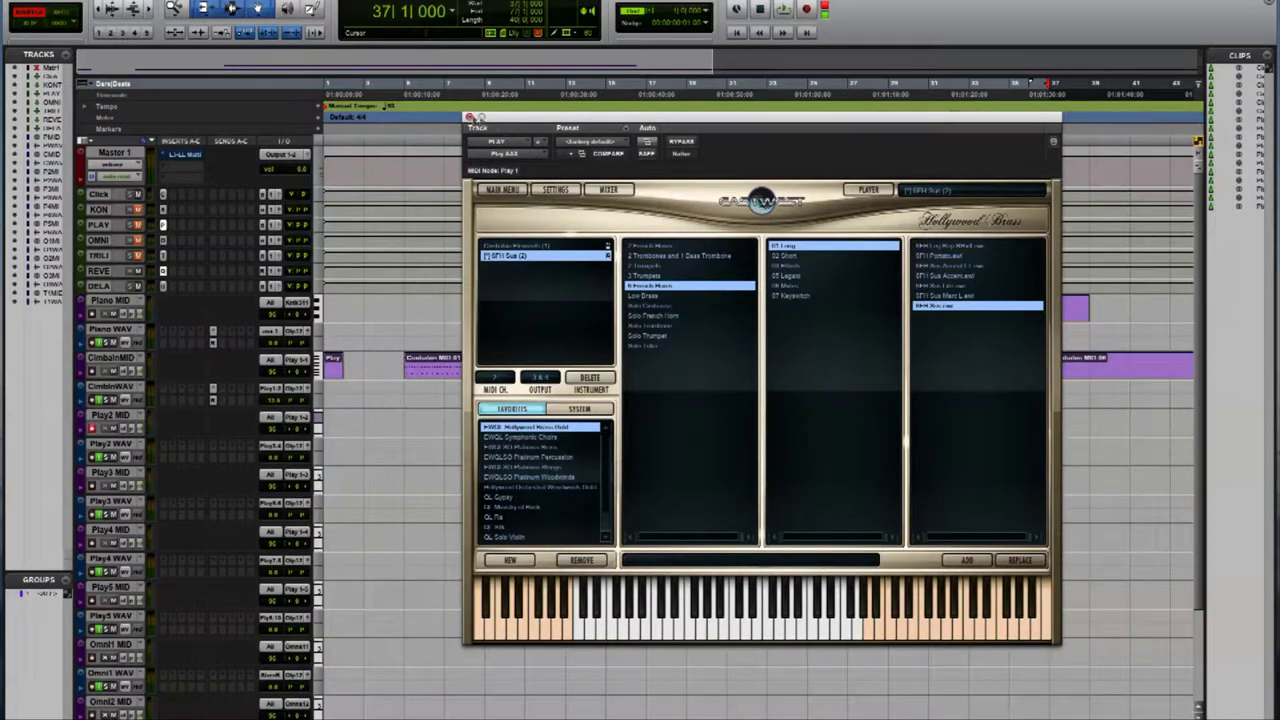
Place the playback start near the end of bar 11 and send Play2 WAV to Reverb, closing its send controls.
drag(511, 117, 862, 163)
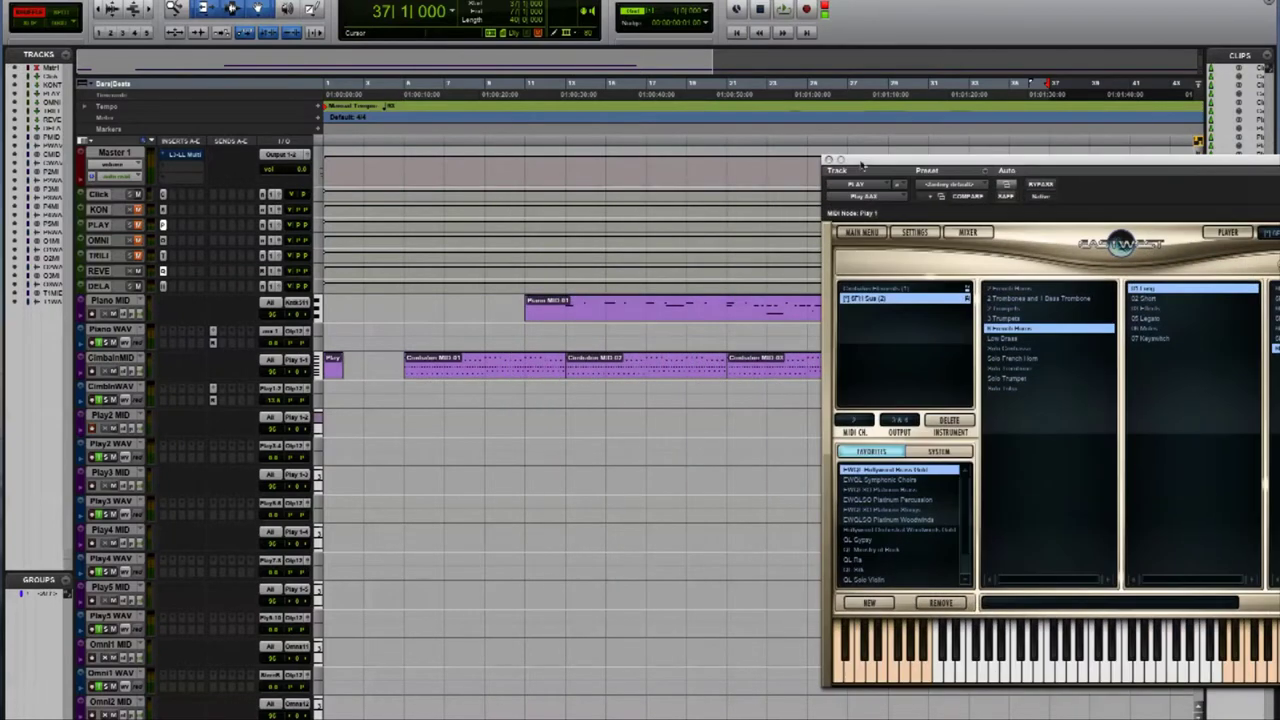
click(538, 418)
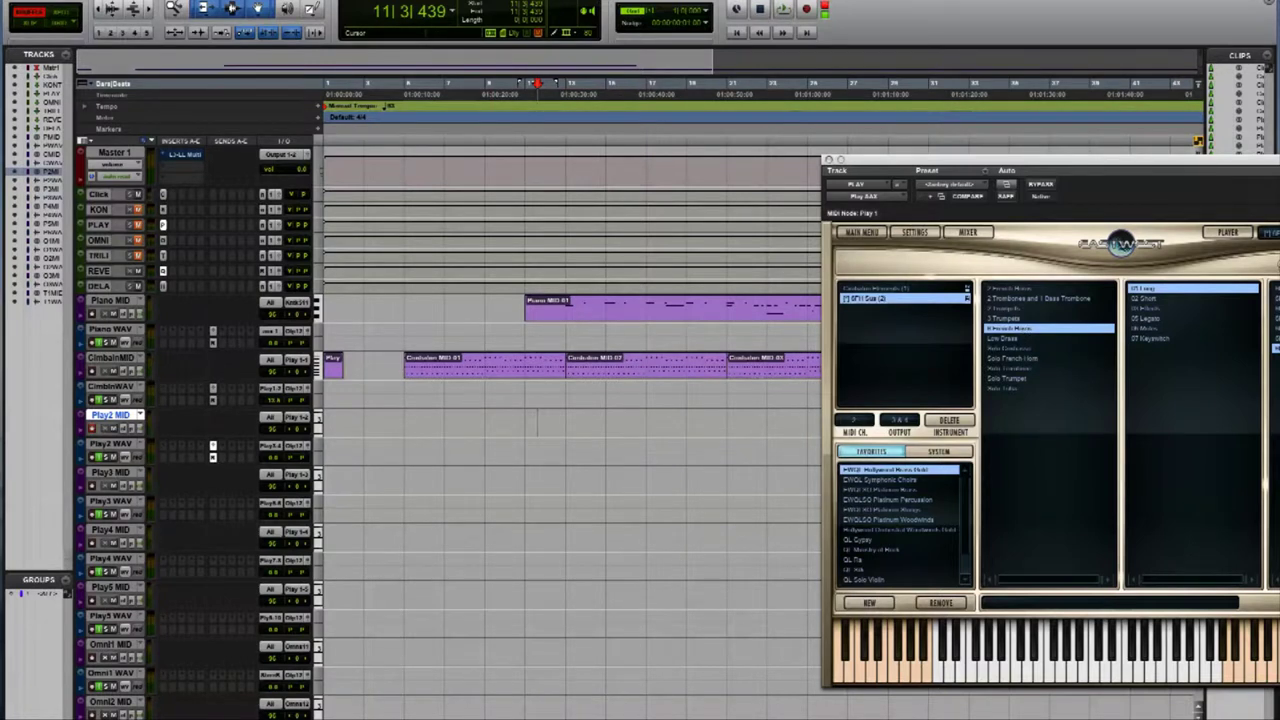
drag(1115, 450, 643, 450)
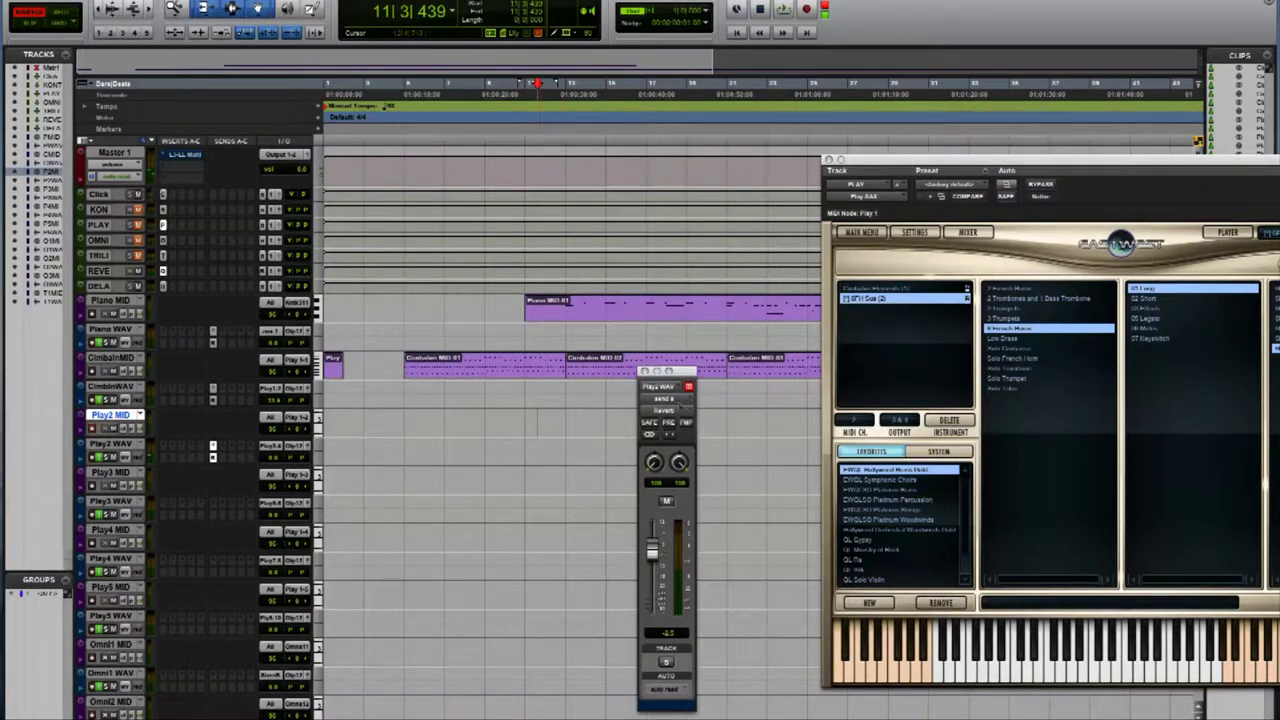
drag(686, 372, 1197, 337)
click(1157, 336)
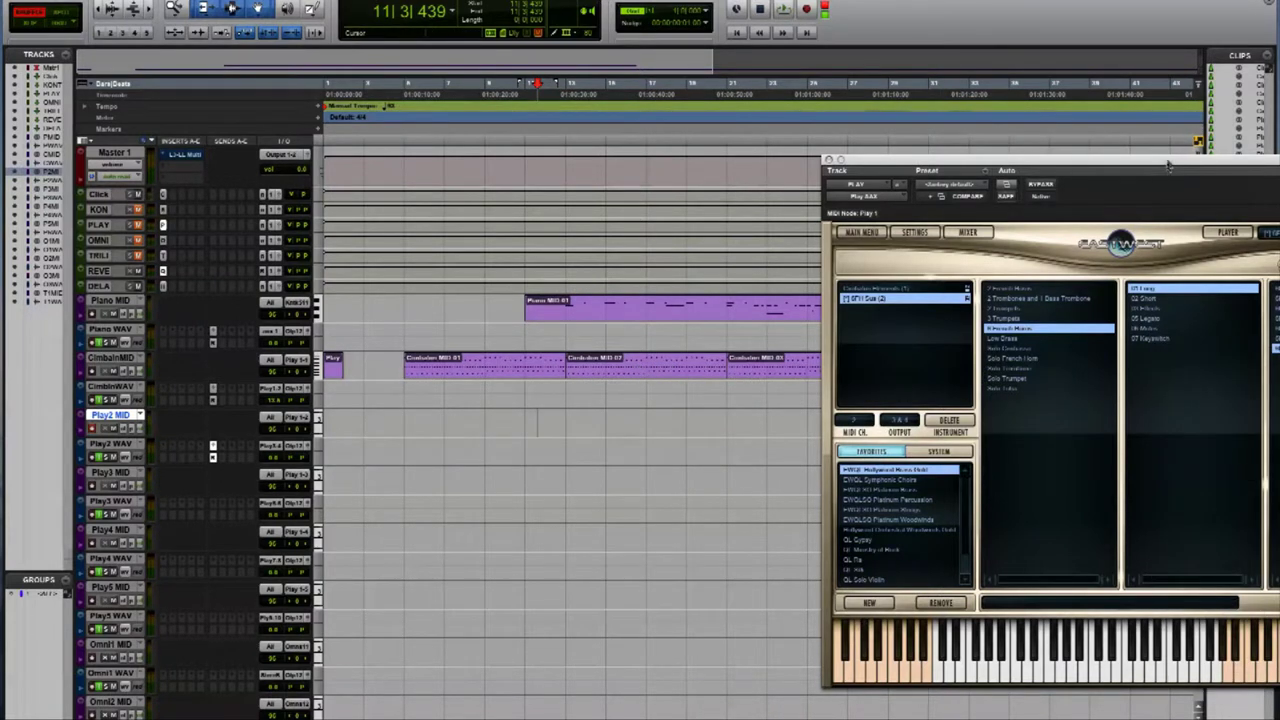
Play the arrangement from bar 11 to audition the French horns against it, and clear the Play window away.
drag(1168, 165, 1189, 125)
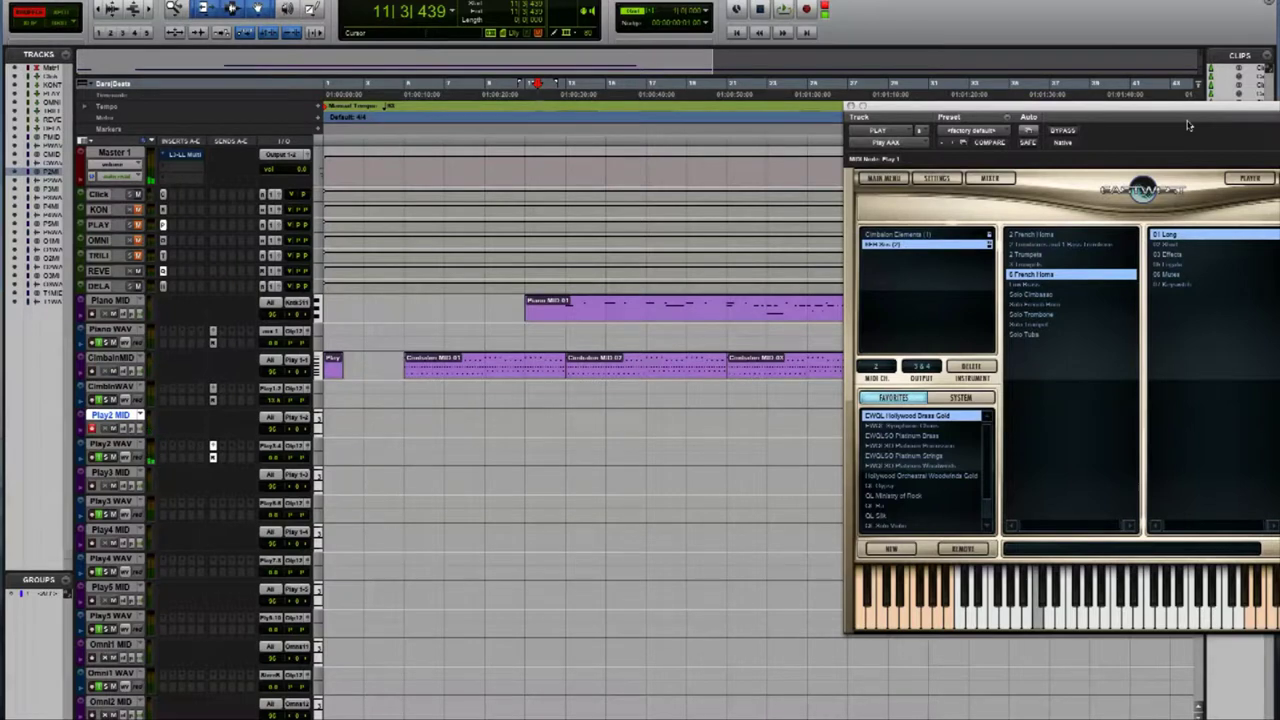
key(space)
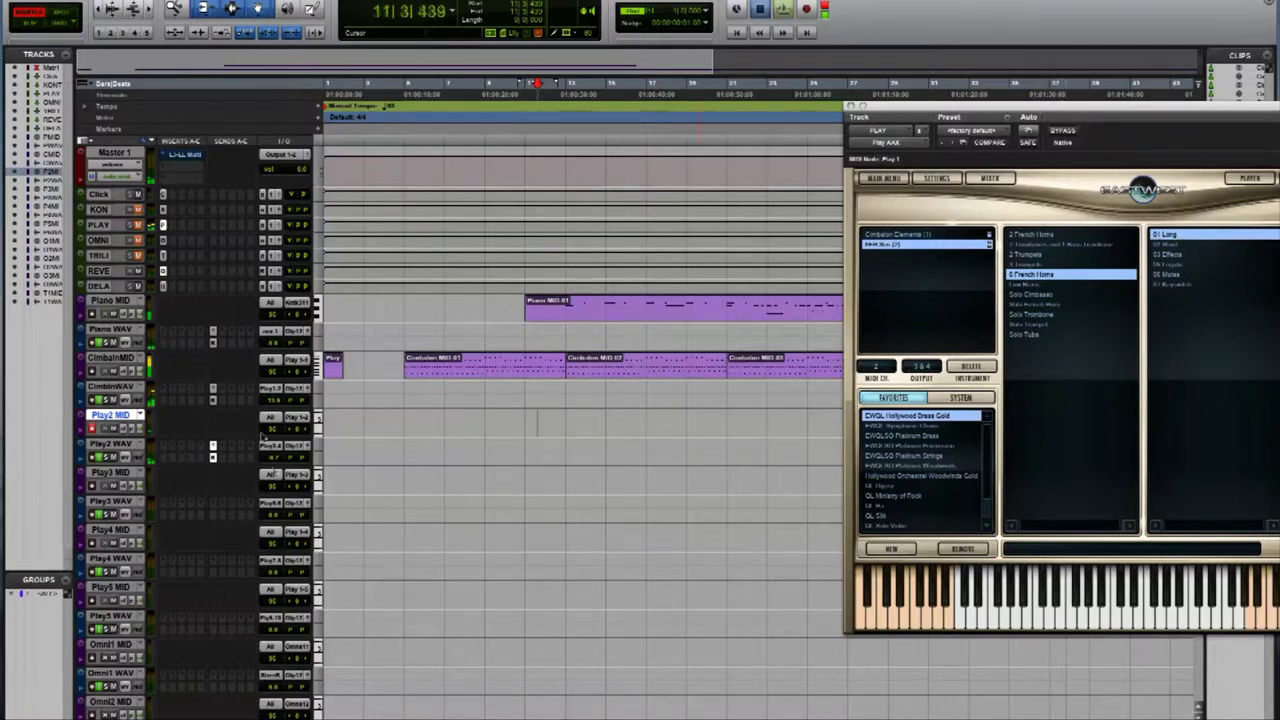
key(ctrl+alt+super+w)
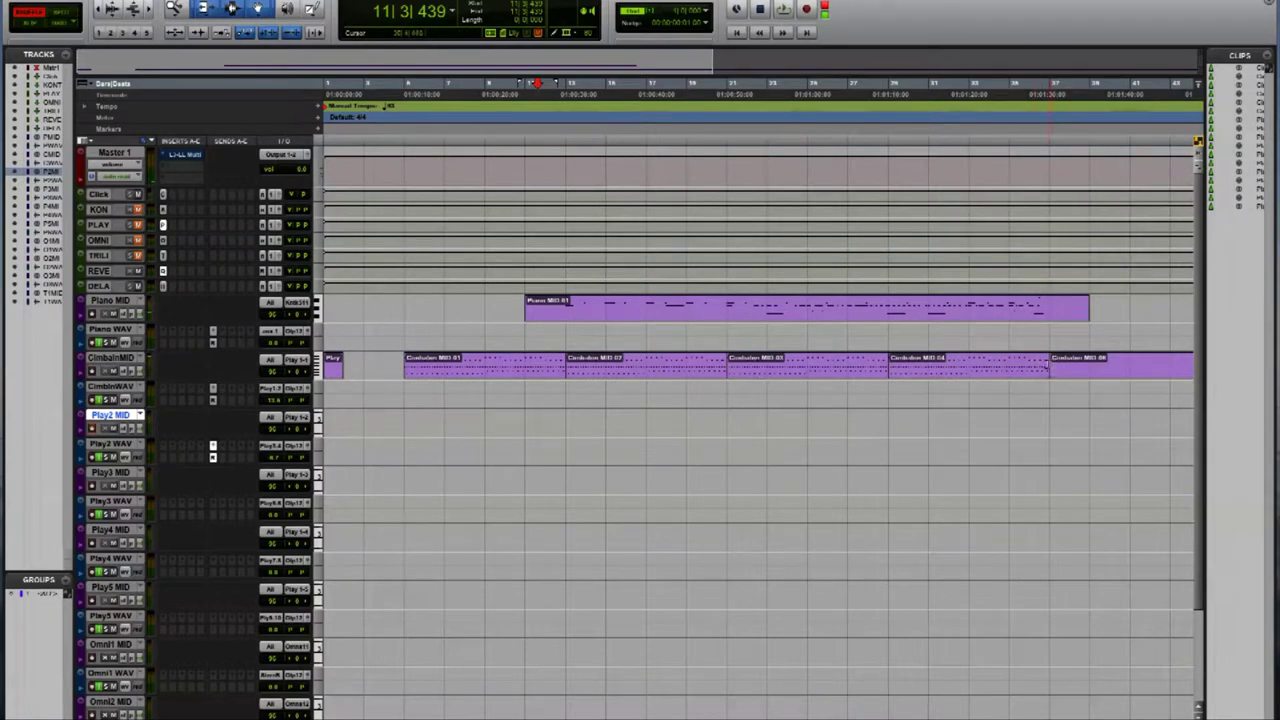
Shift the join between the last two cimbalom MIDI clips slightly before bar 37 and listen to the transition from bar 36.
click(1045, 366)
drag(1046, 368, 1041, 368)
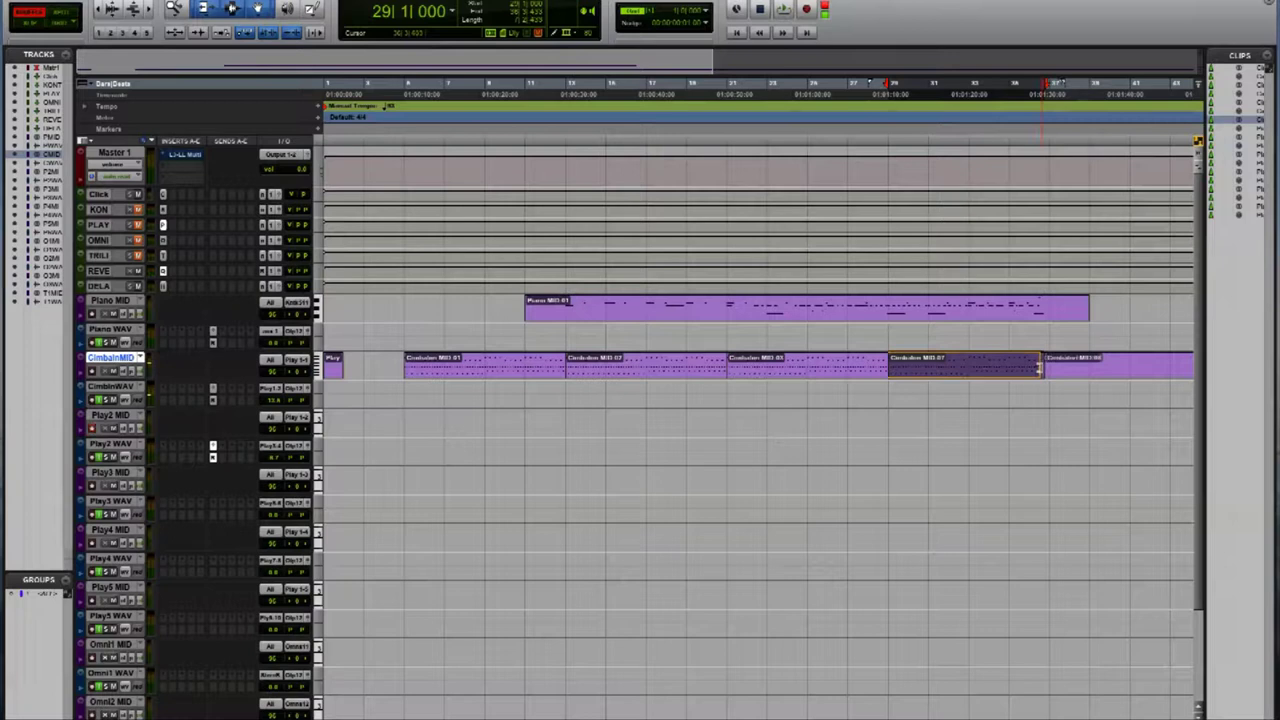
click(1033, 362)
key(space)
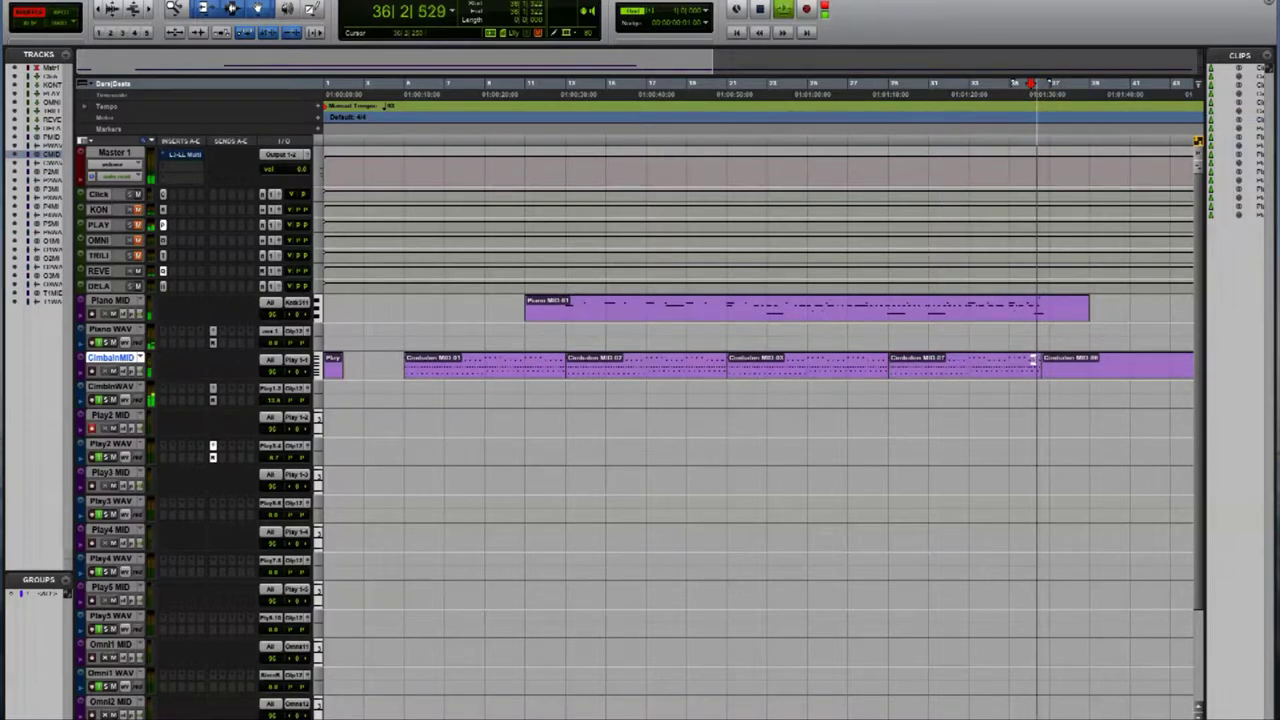
key(space)
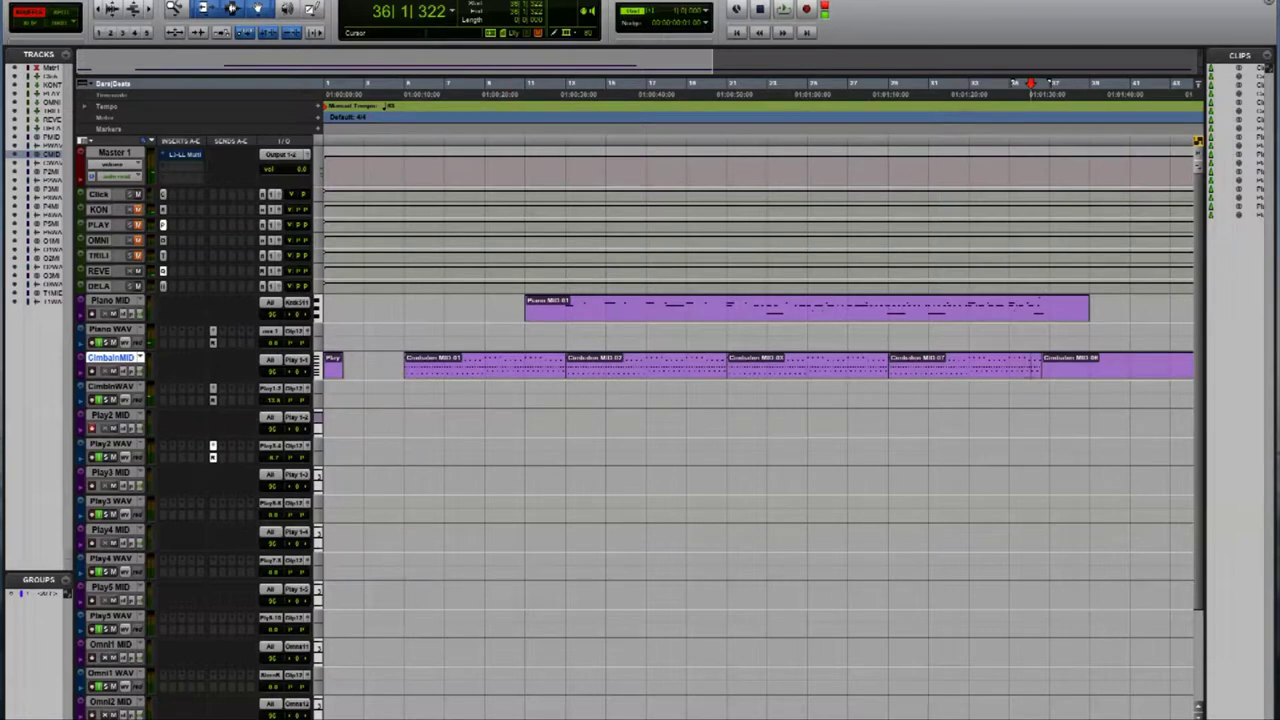
Replace the French horns with the BOYS ah DXF C0-C#0 patch from the Boys vowels of EWQL Symphonic Choirs.
drag(1279, 140, 798, 196)
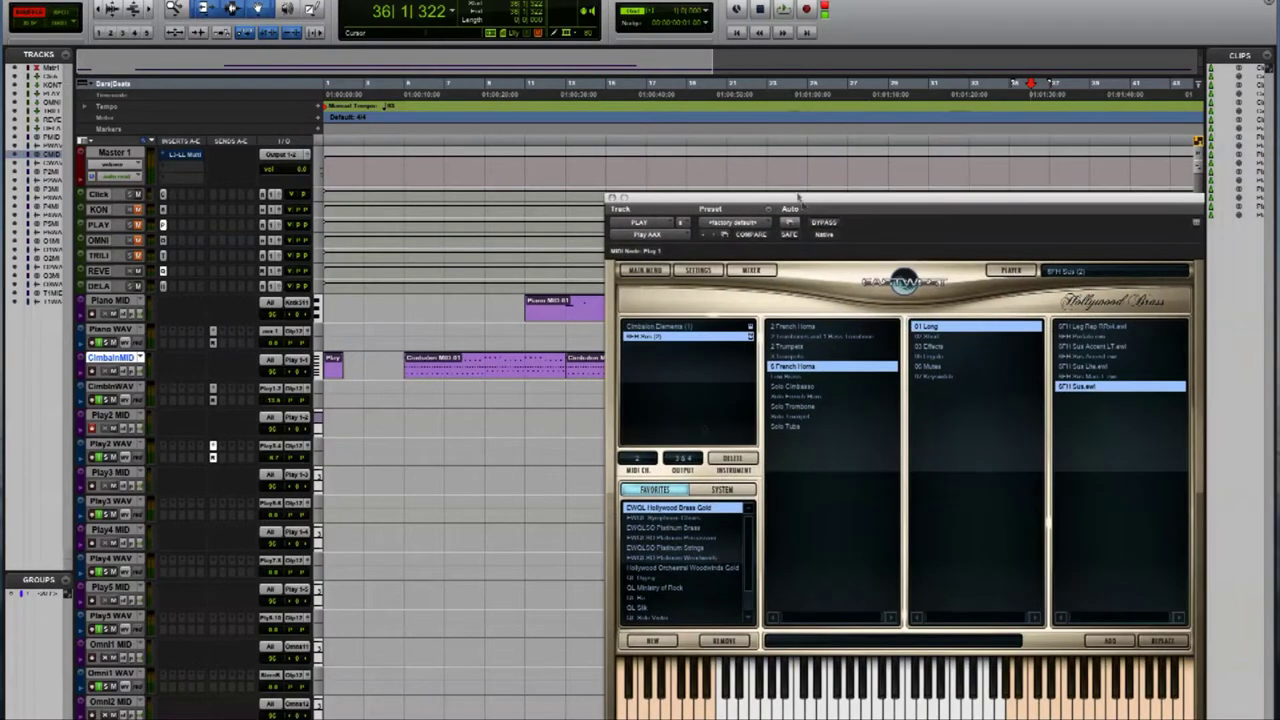
click(689, 518)
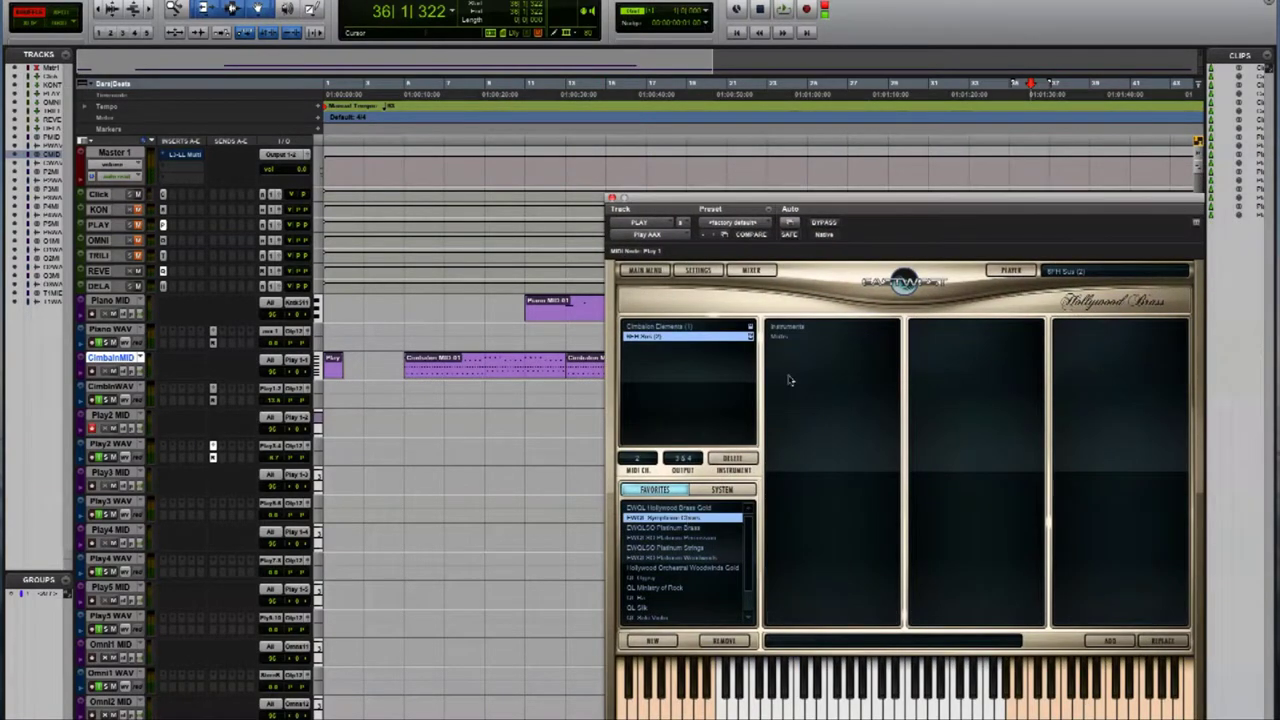
click(792, 326)
click(928, 346)
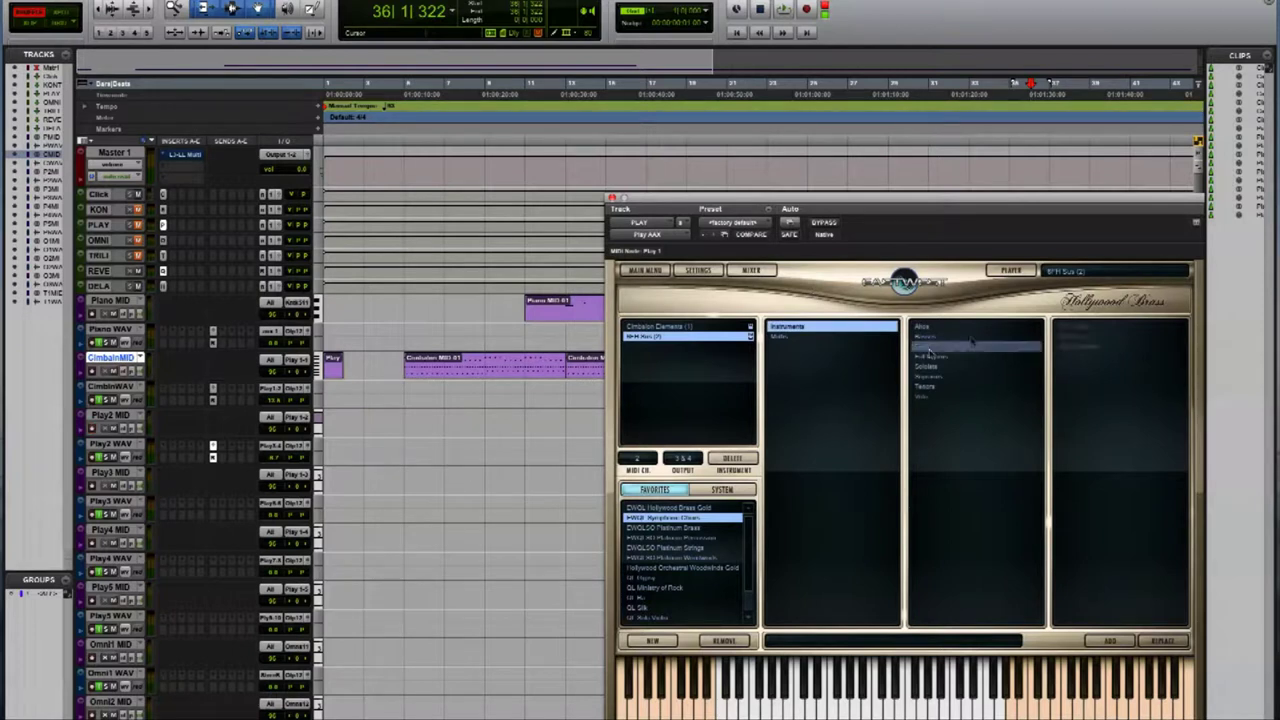
click(1077, 346)
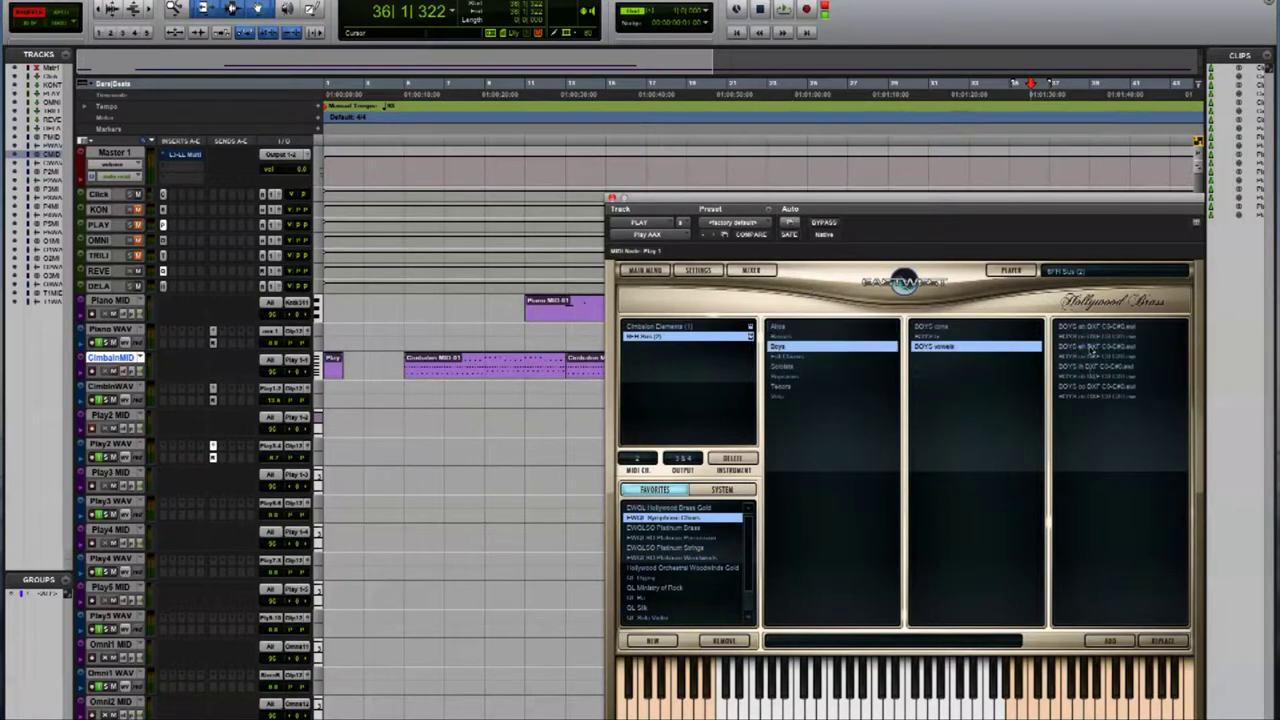
click(1093, 328)
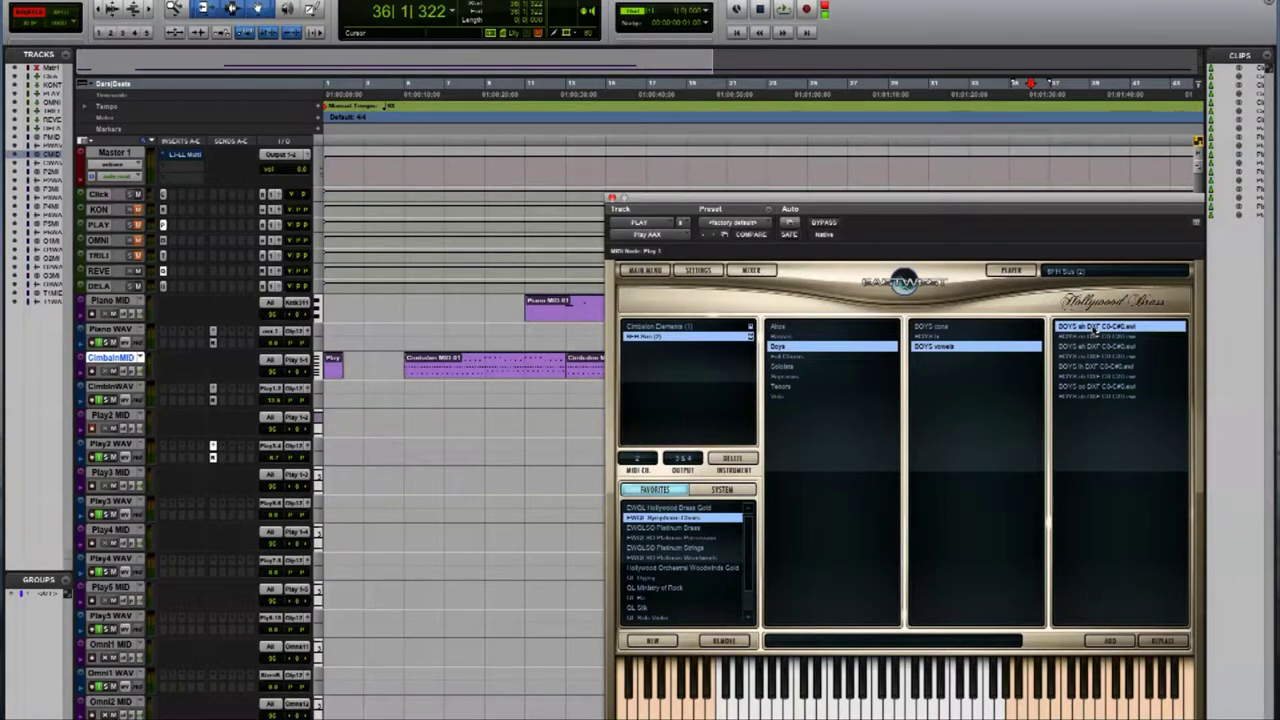
double_click(1093, 328)
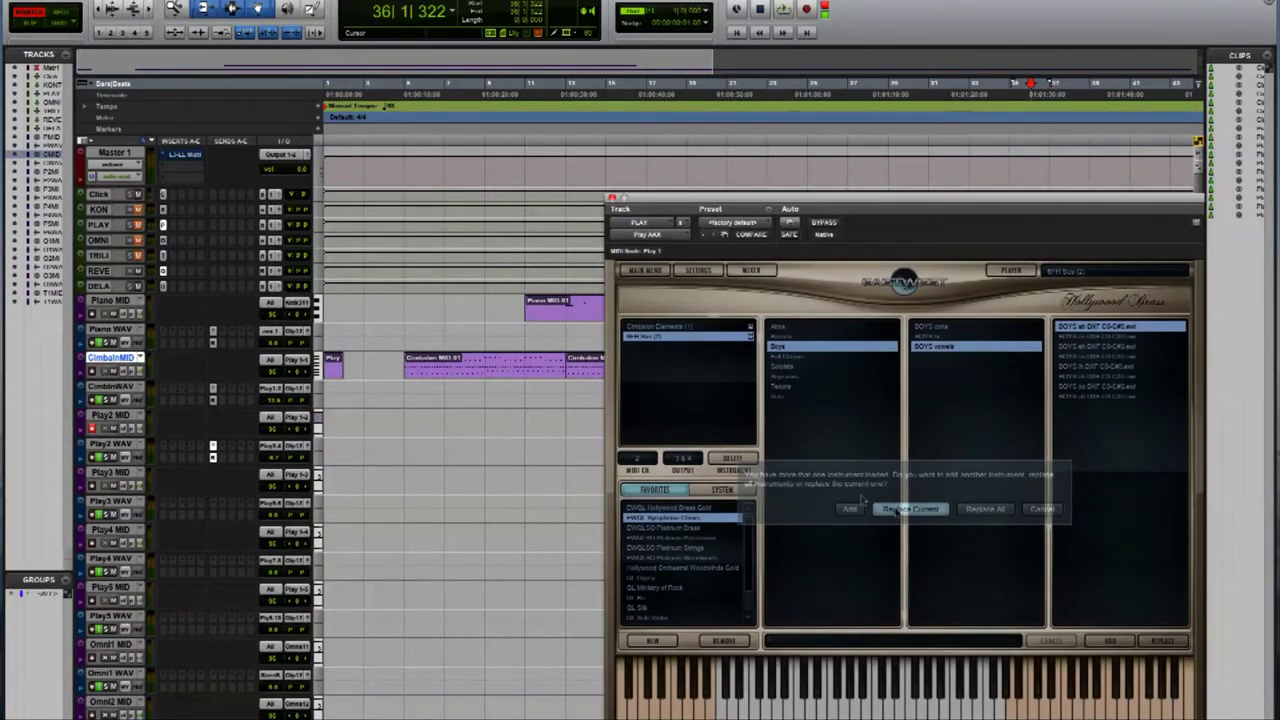
click(909, 508)
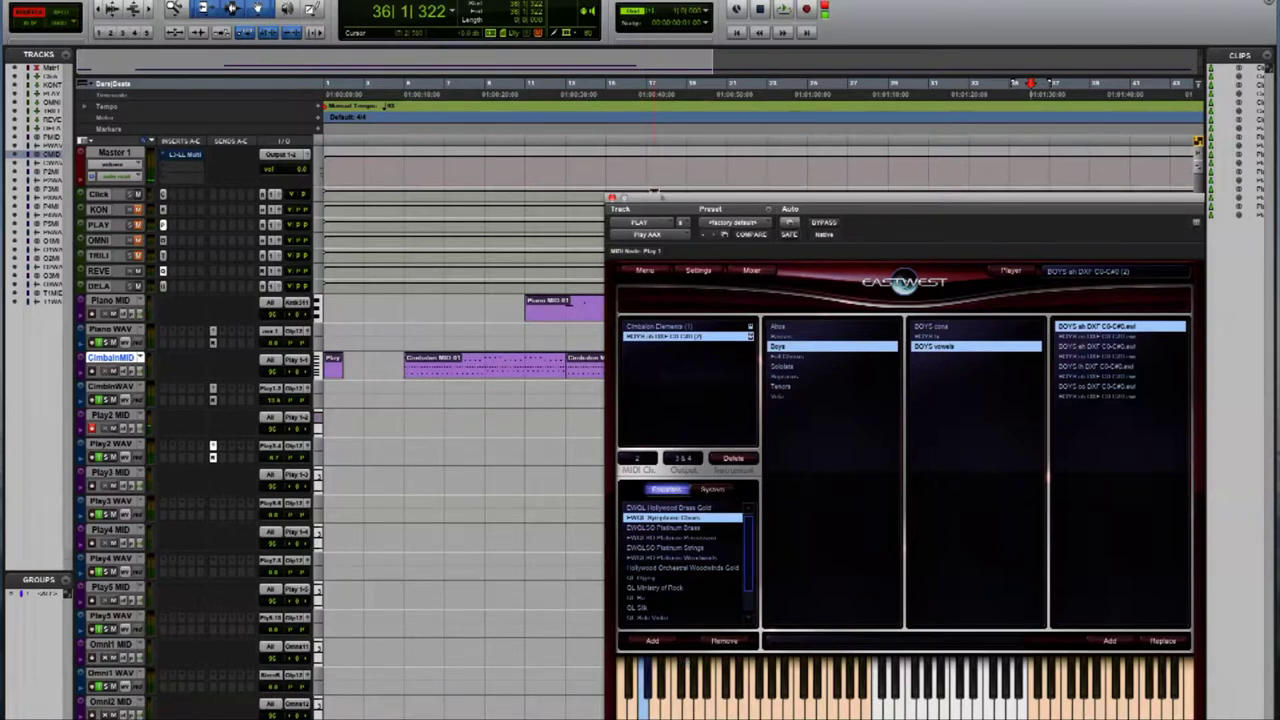
Close the Play window and audition the boys' choir sound against the arrangement from bar 11.
click(612, 197)
click(548, 389)
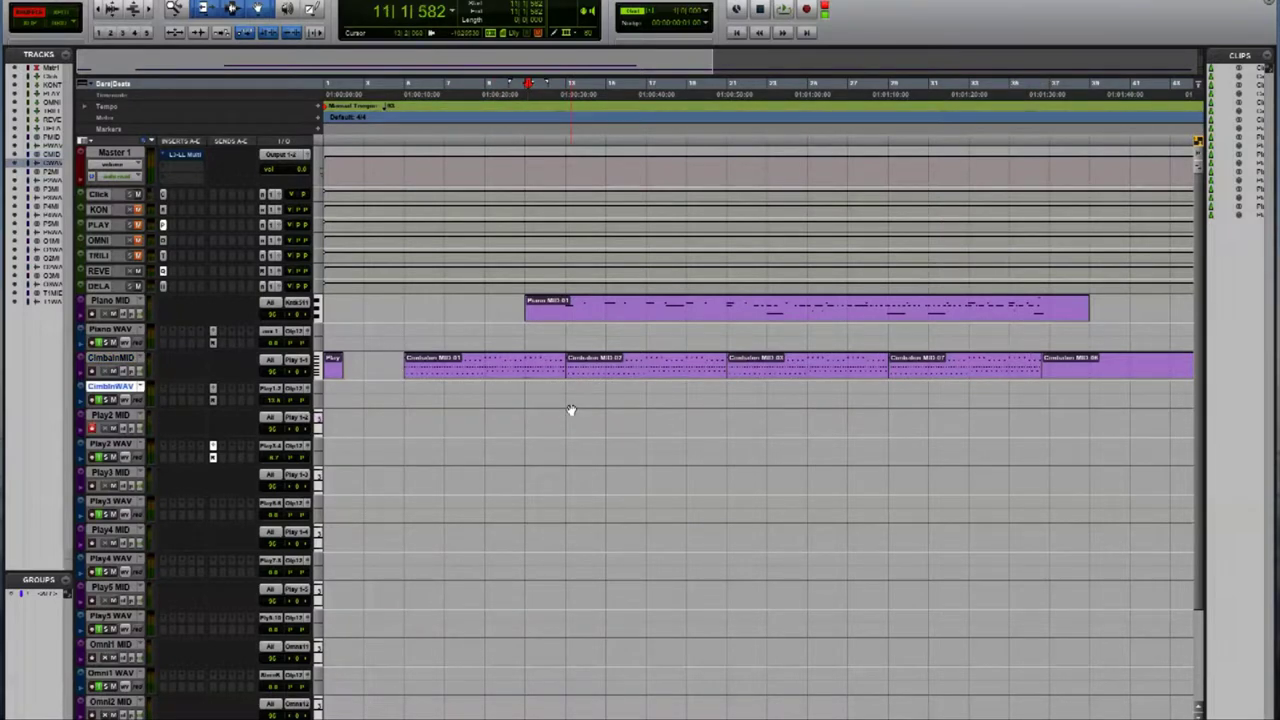
key(space)
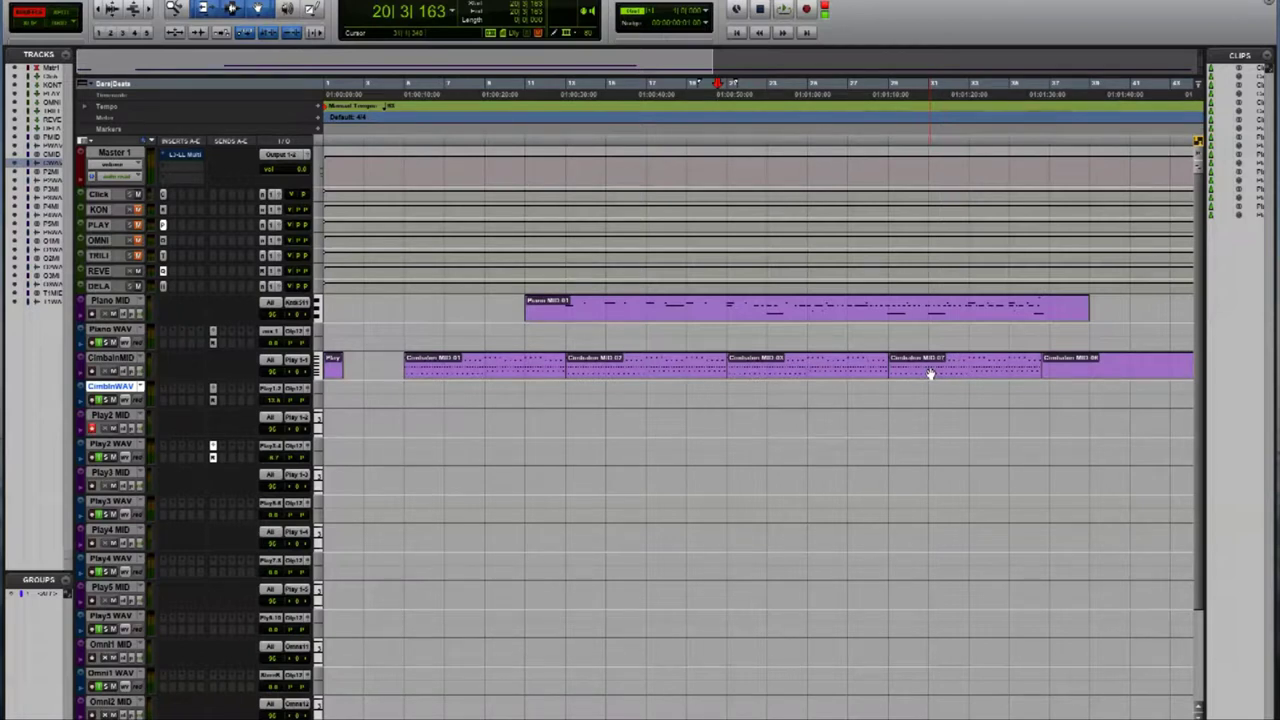
Rename Play2 MID as Choir Boys MID and Play2 WAV as Choir Boys WAV.
double_click(112, 415)
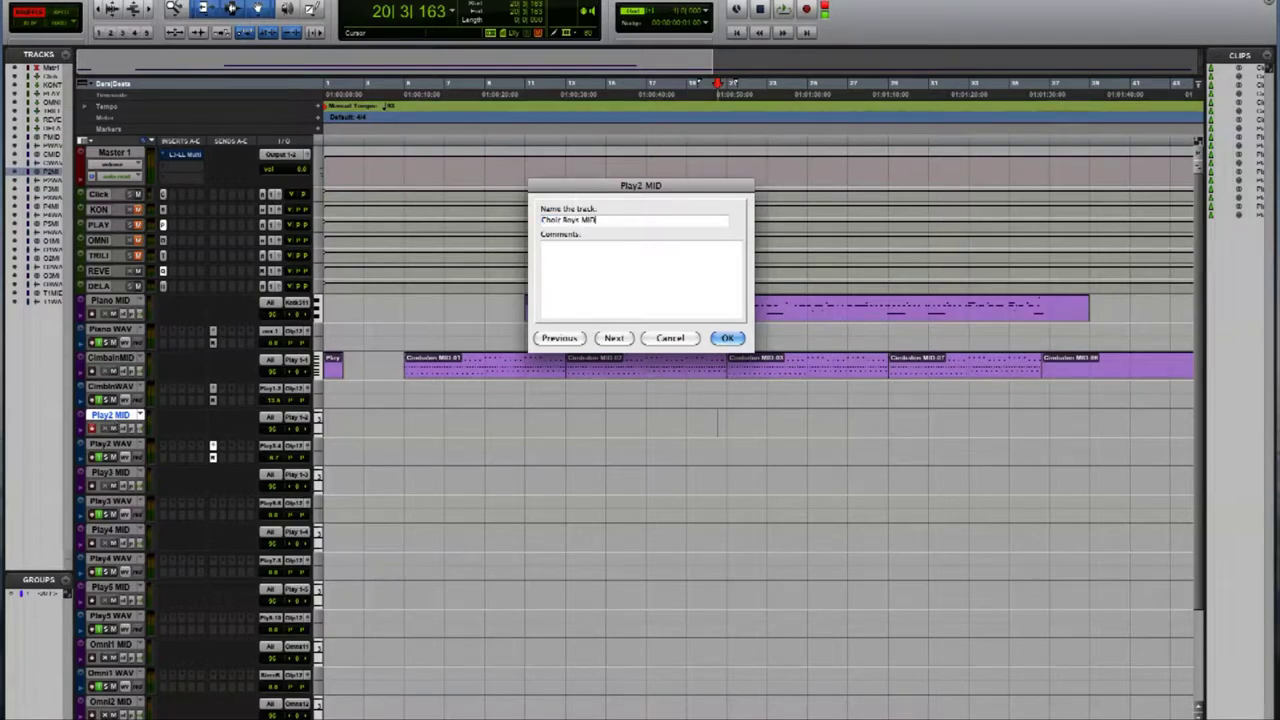
text(Choir Boys WAV)
key(Return)
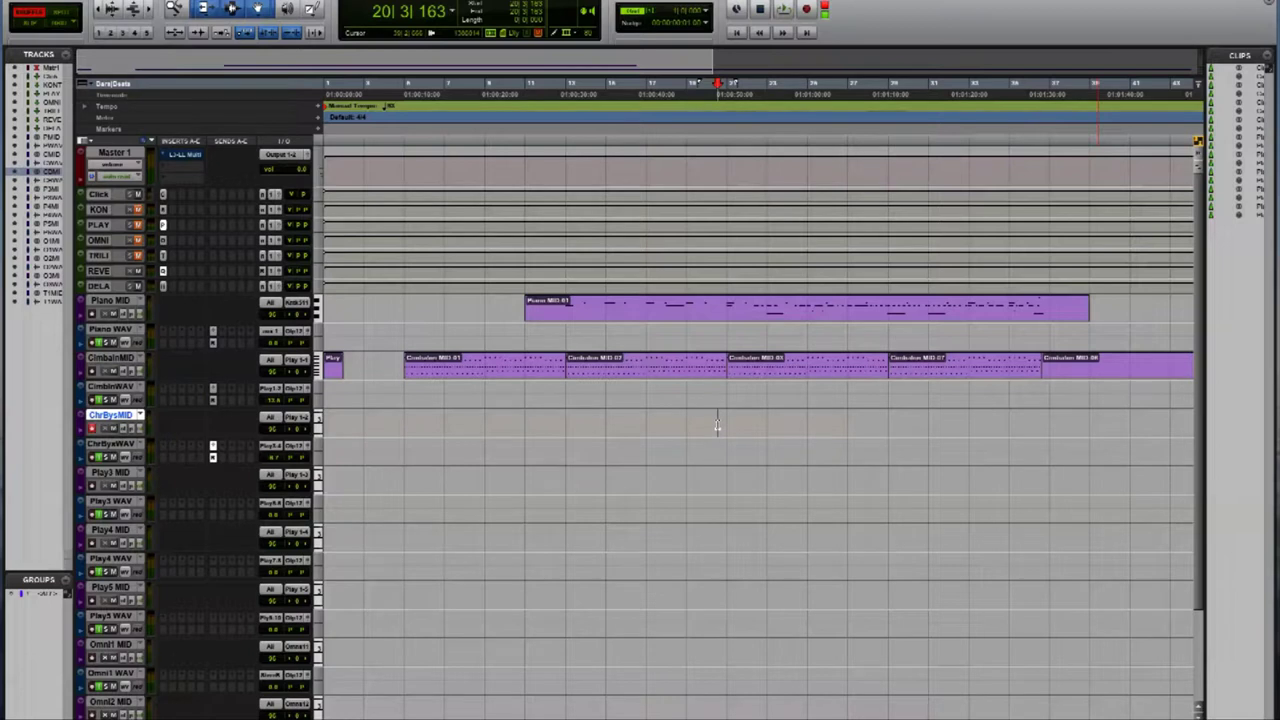
Record a boys' choir MIDI part on Choir Boys MID from bar 18 to about bar 38.
key(ctrl+space)
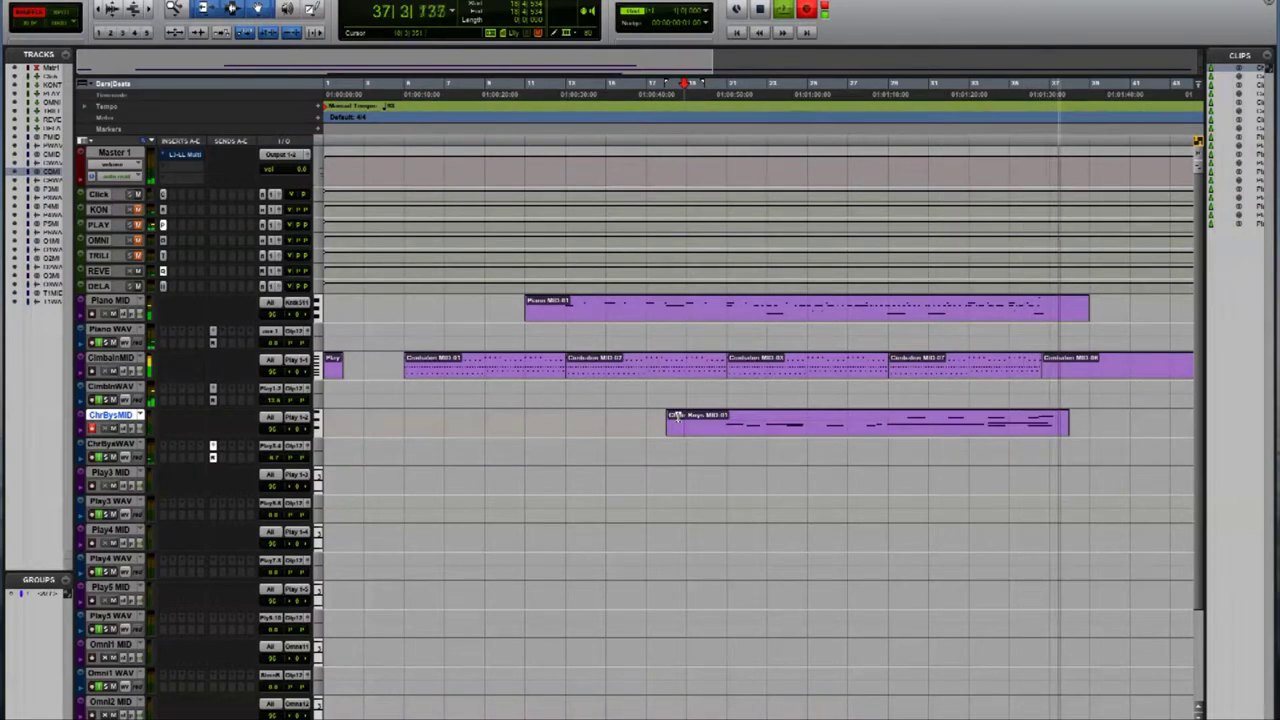
key(space)
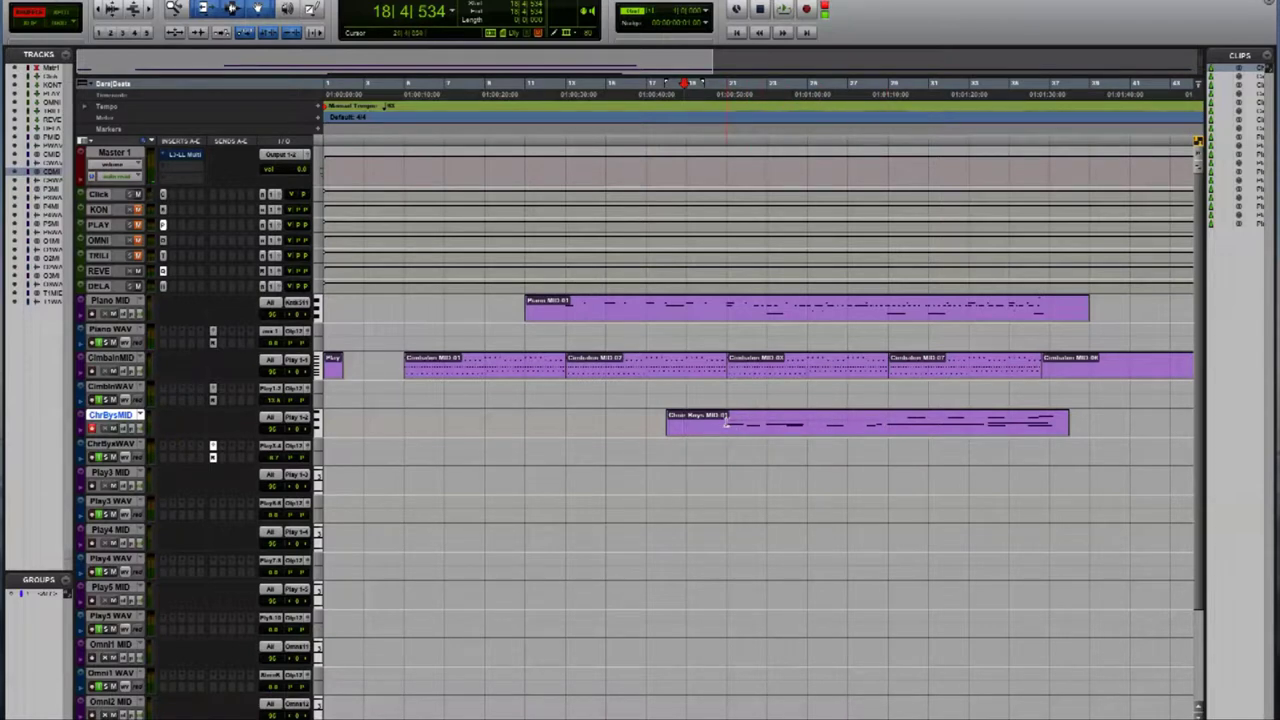
Quantize the recorded Choir Boys MIDI clip to a 1/4 note grid.
click(781, 429)
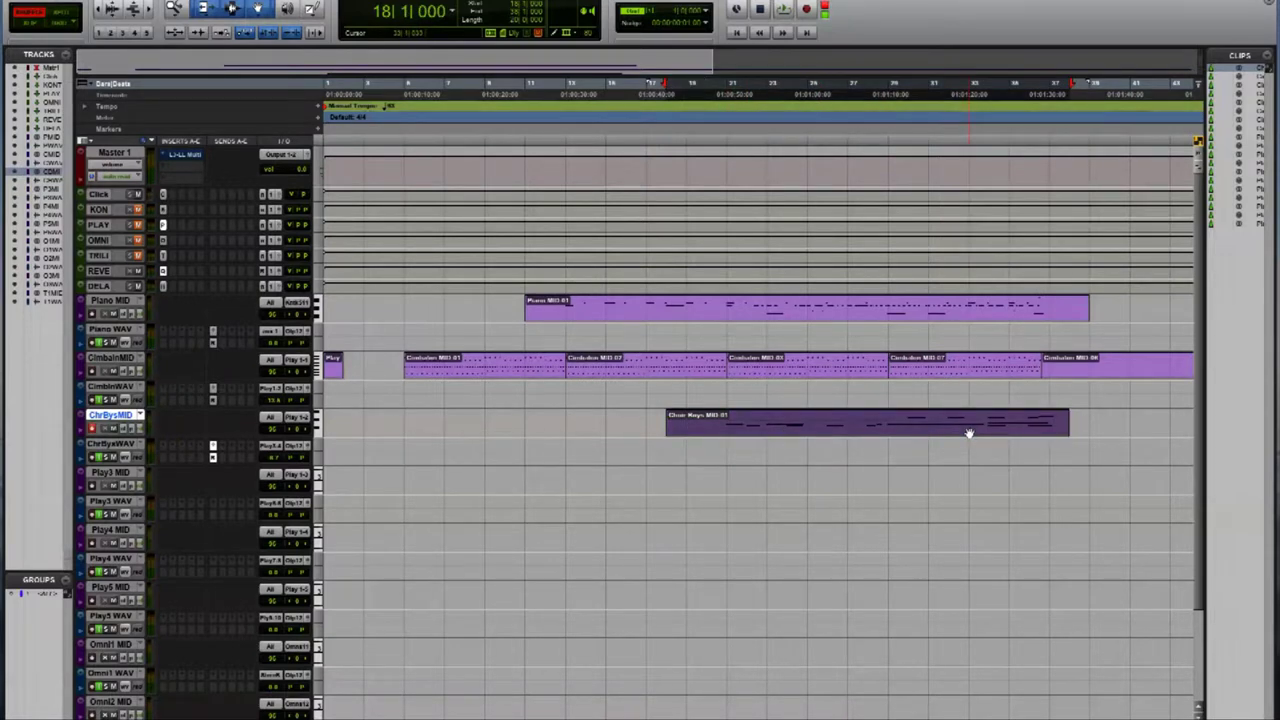
key(alt+0)
click(478, 534)
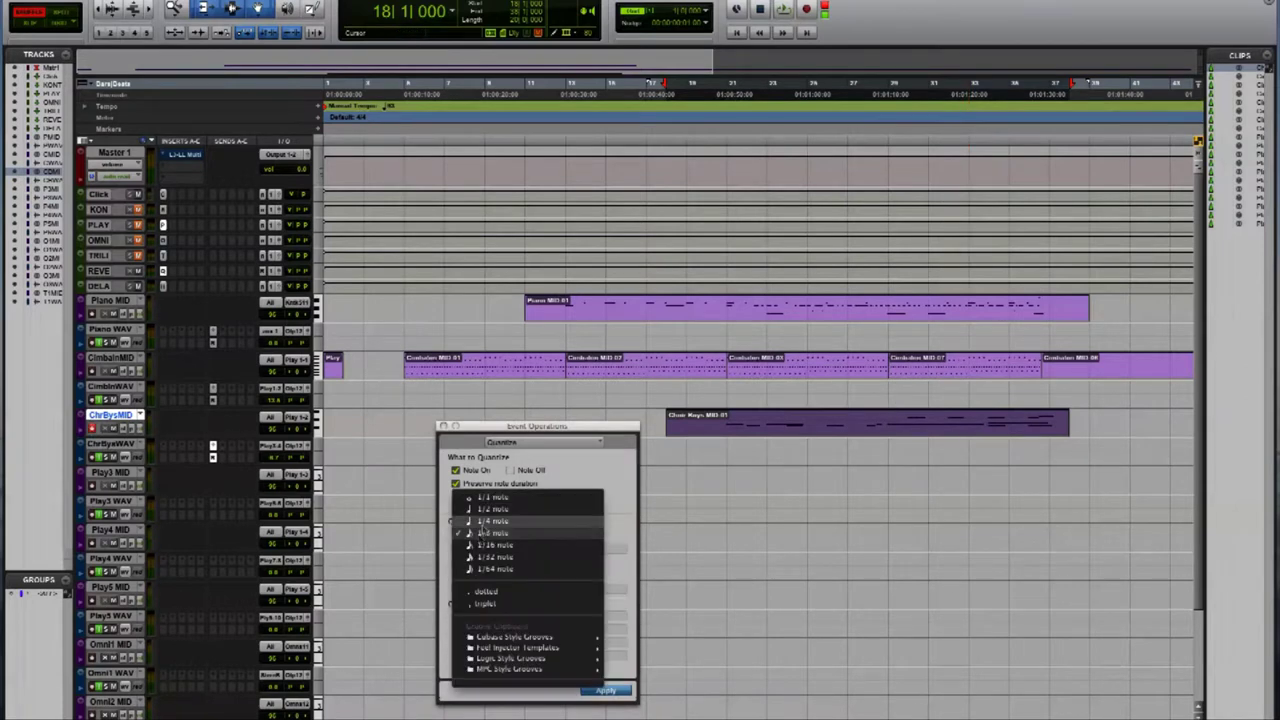
click(543, 563)
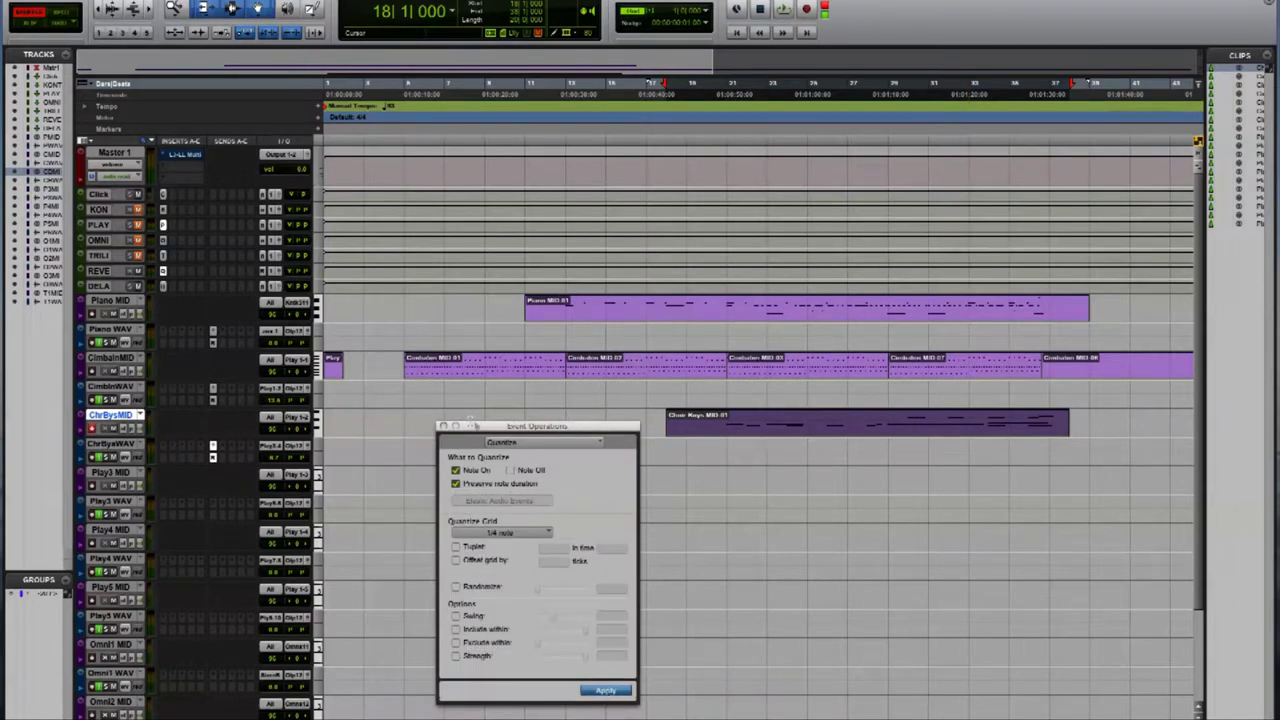
click(444, 427)
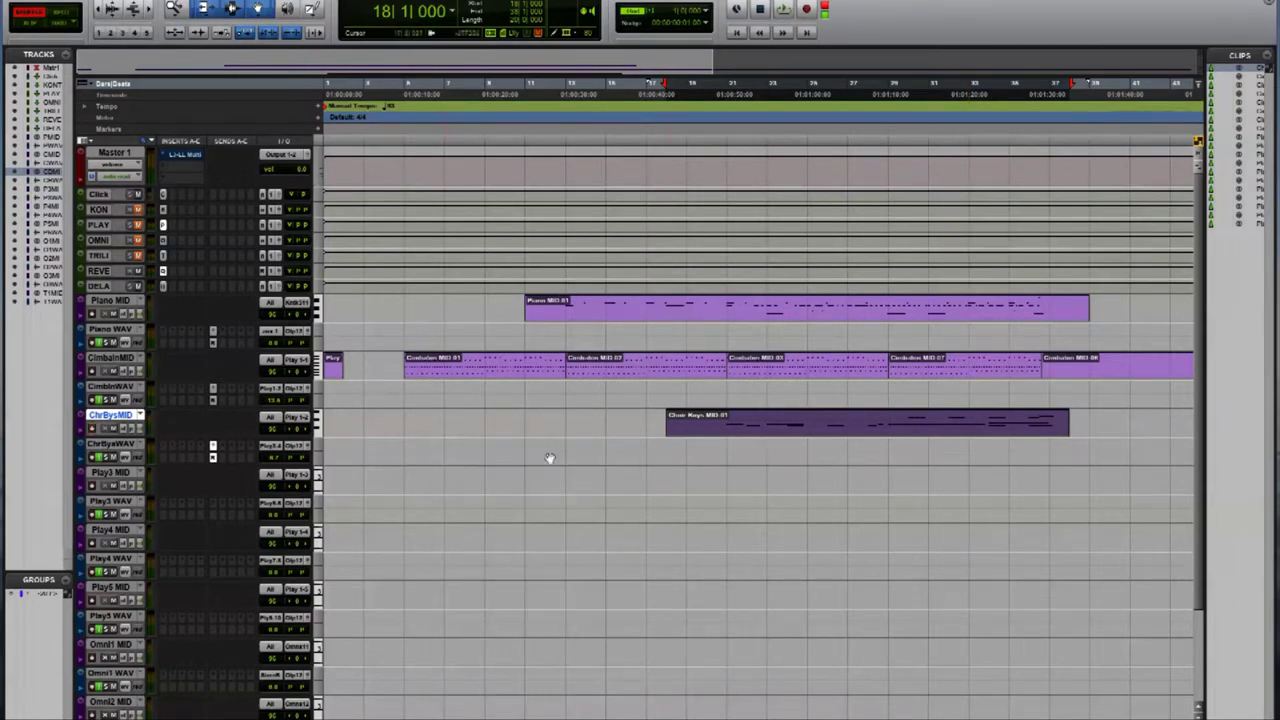
Add the 11V Marc Short patch from EWQLSO Platinum Strings, 11 Violins, Short, as an additional Play instrument.
click(725, 450)
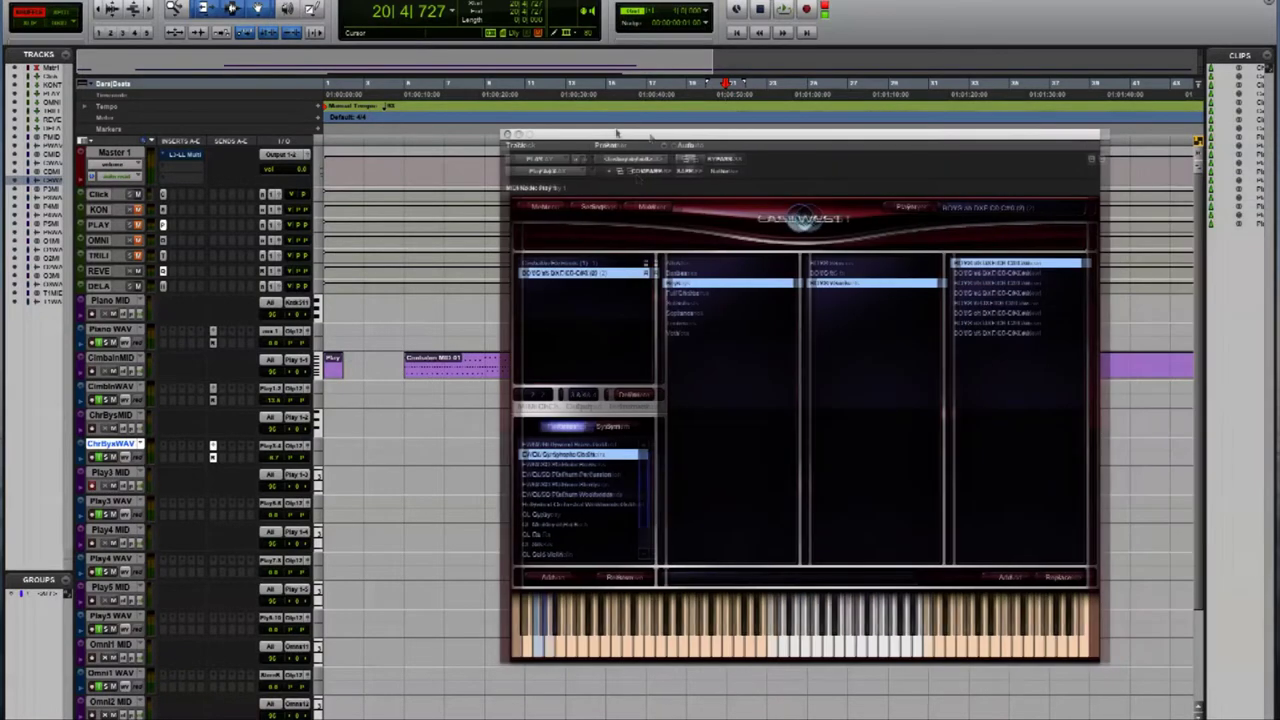
scroll(553, 490, down, 3)
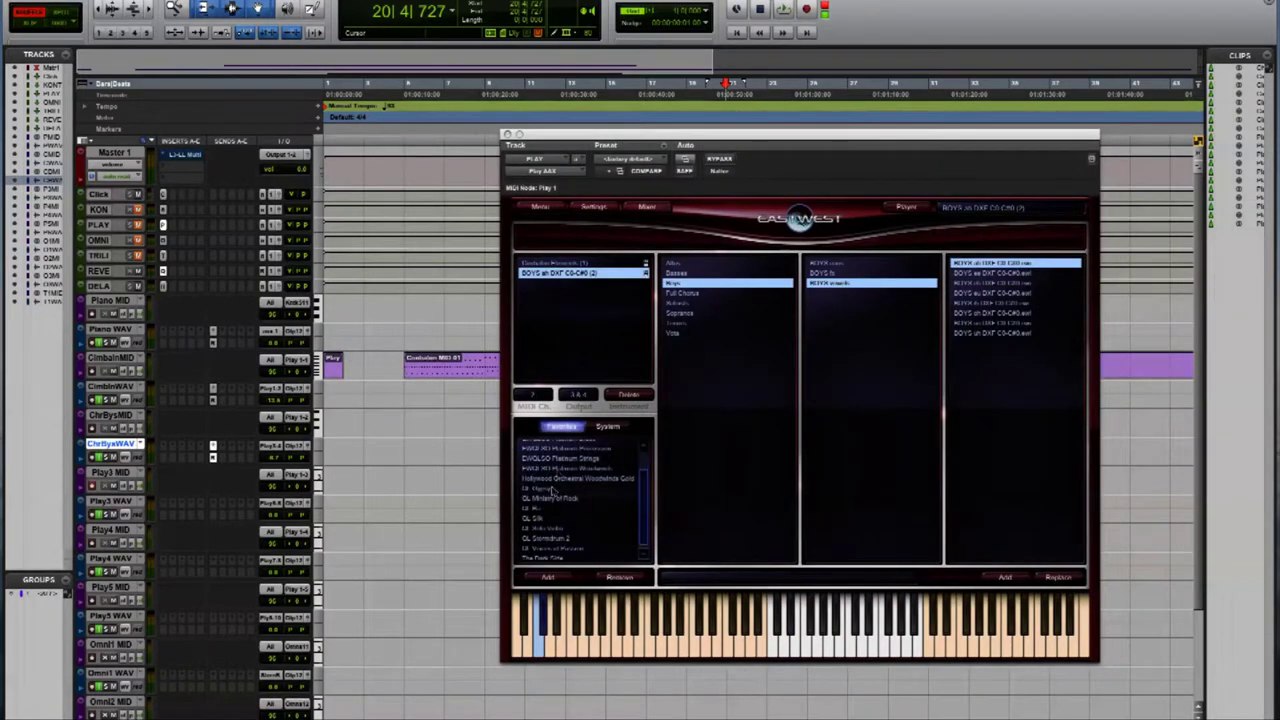
scroll(563, 488, up, 2)
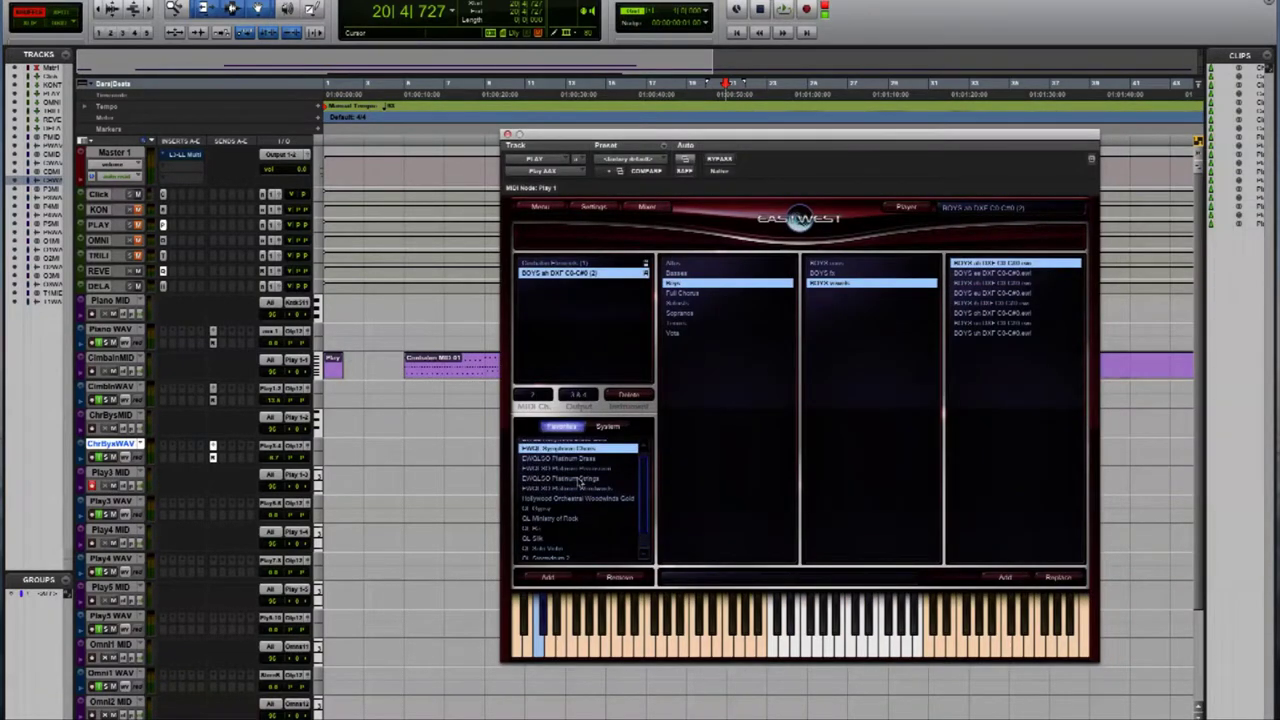
key(Down)
key(Down)
click(684, 293)
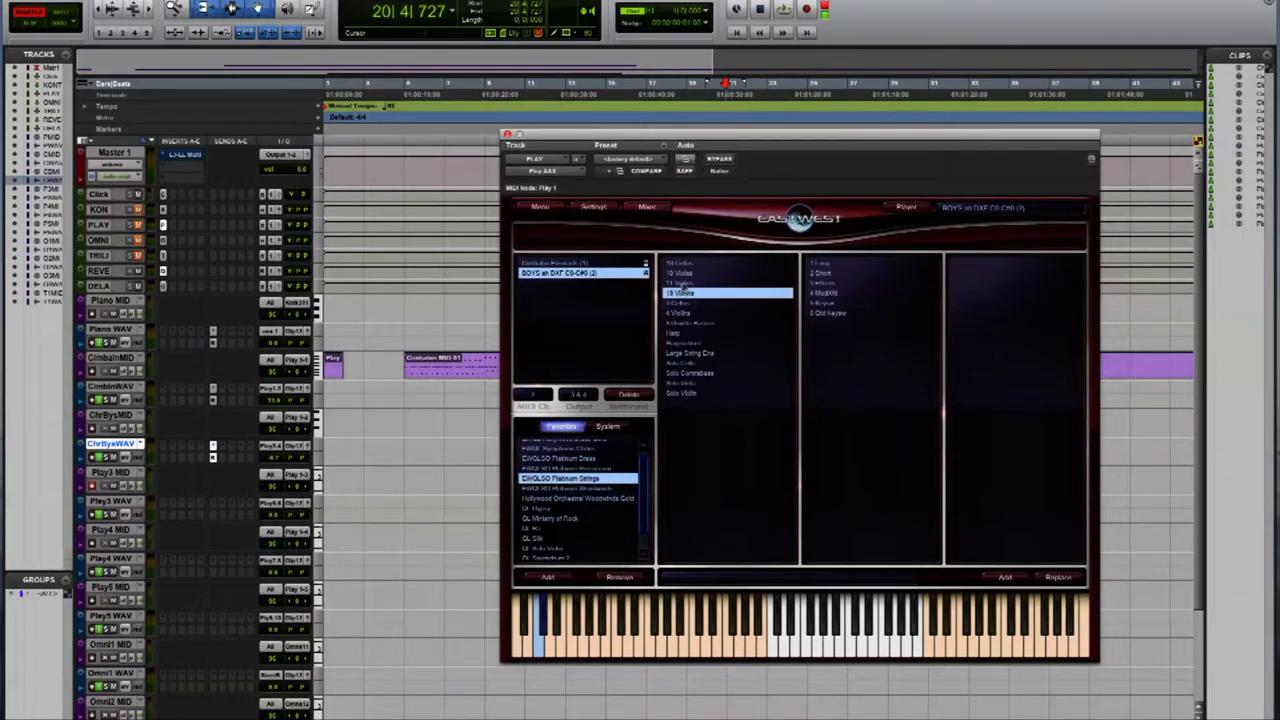
click(684, 284)
click(916, 272)
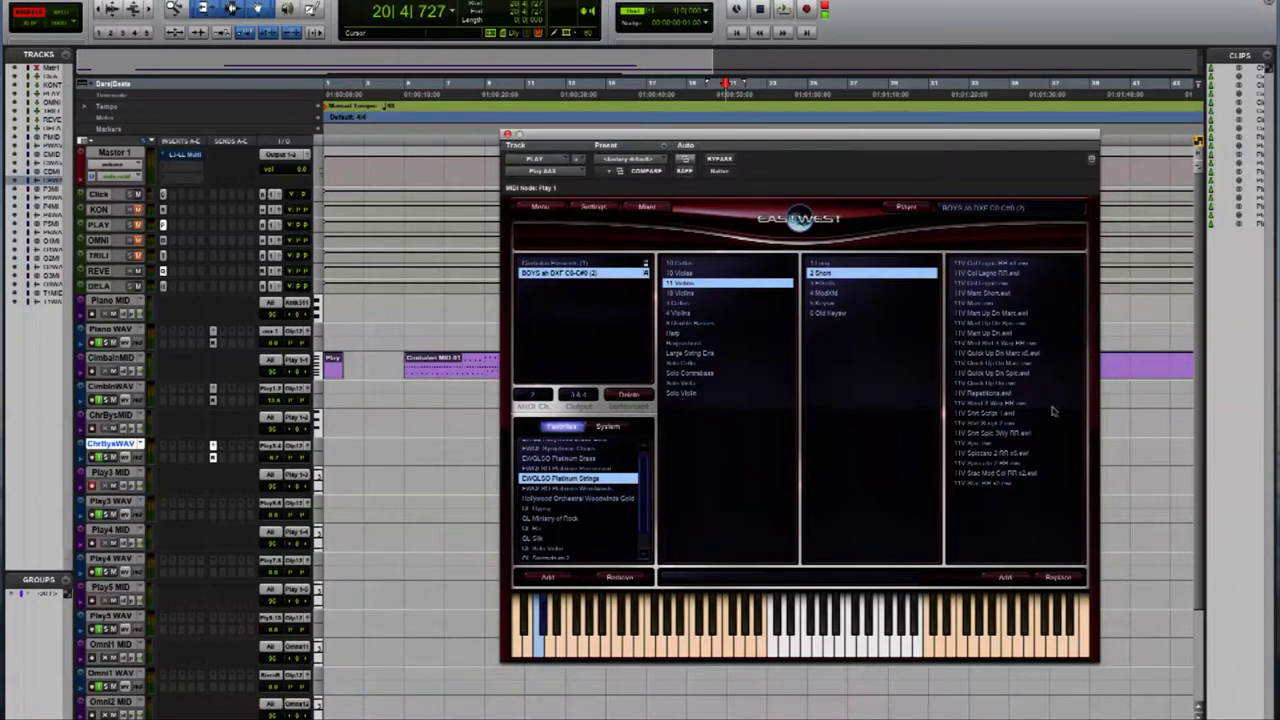
double_click(986, 294)
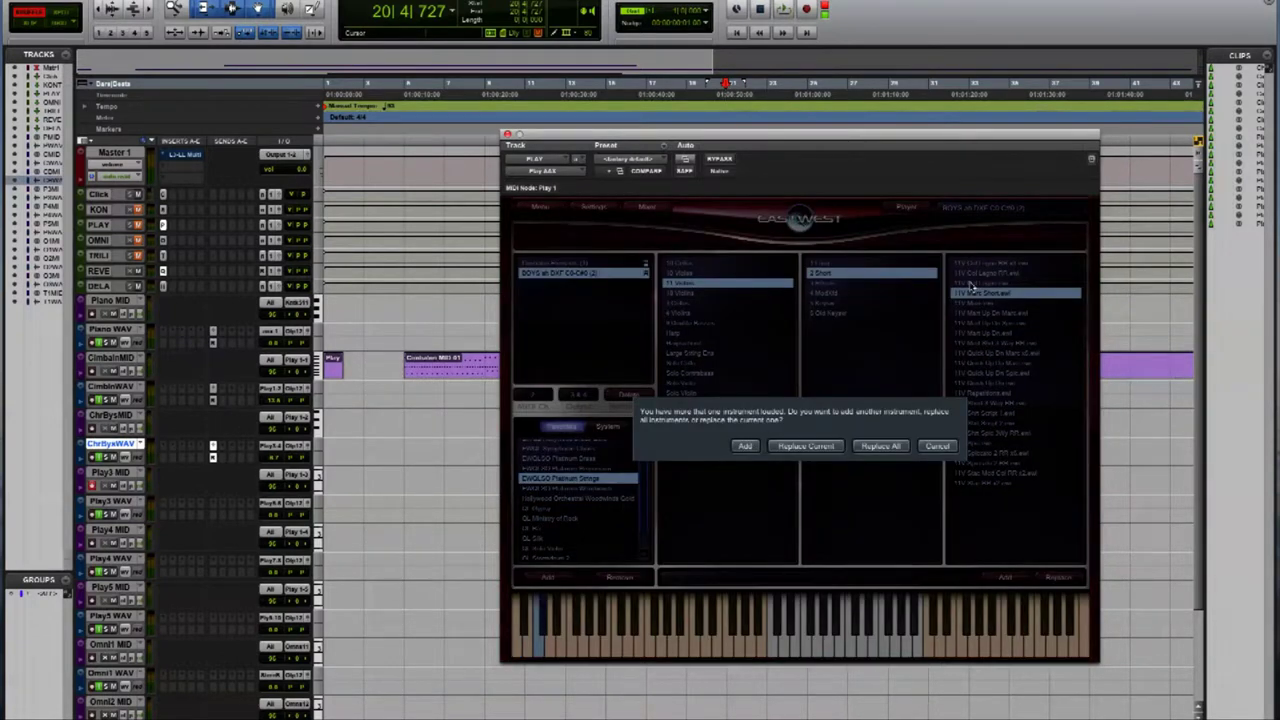
click(746, 447)
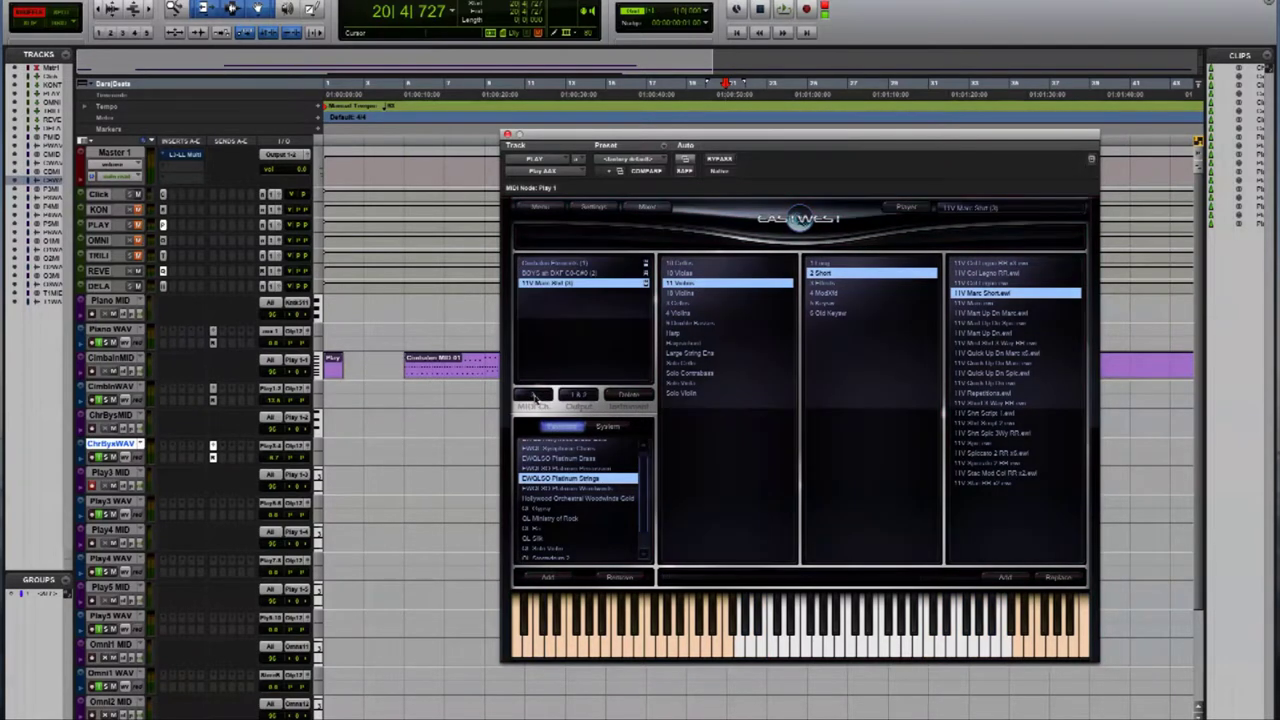
Set the short violins' Play output to 5 & 6 and route Play3 MID to Play 1 channel 3.
click(579, 394)
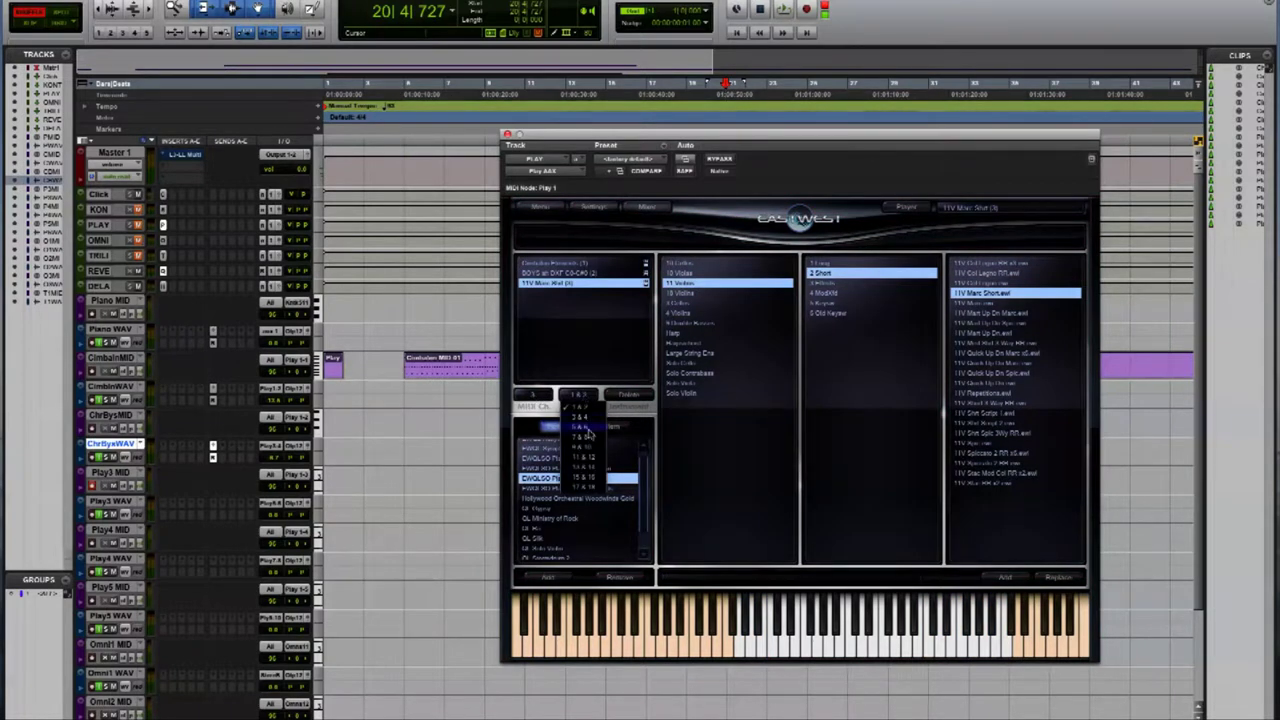
click(588, 431)
drag(560, 140, 590, 145)
click(296, 476)
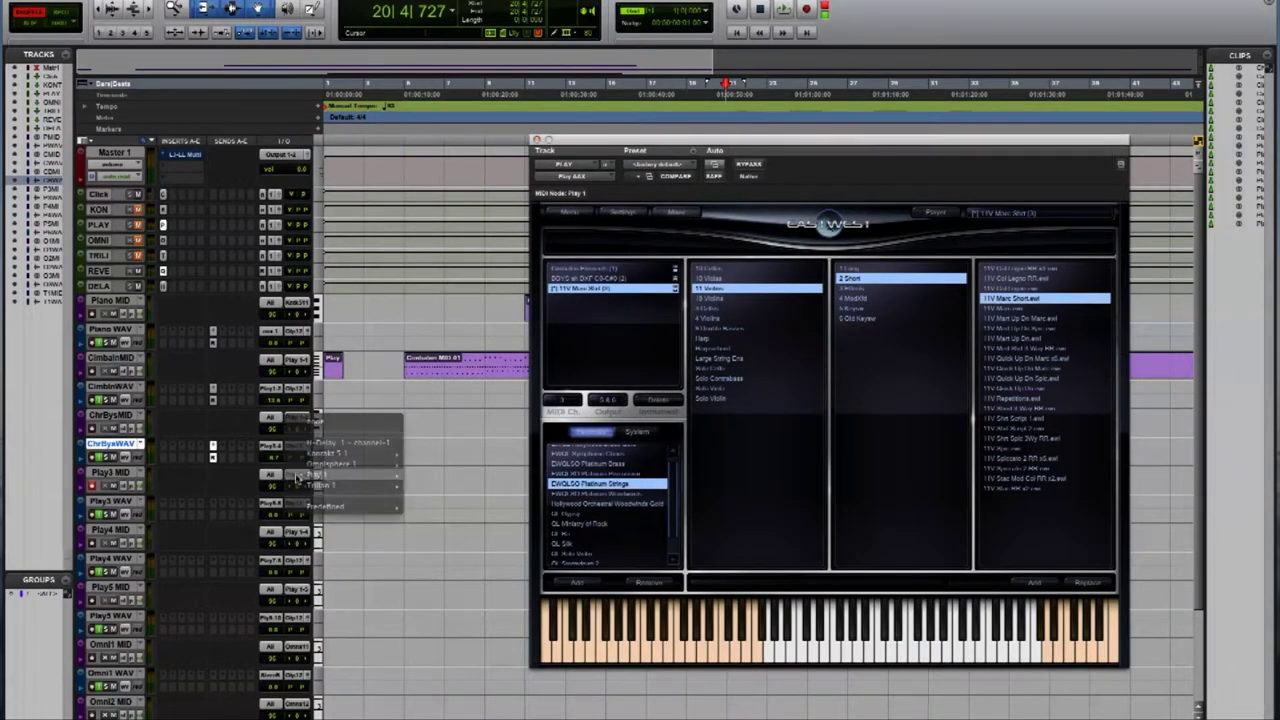
mouse_move(394, 478)
click(441, 497)
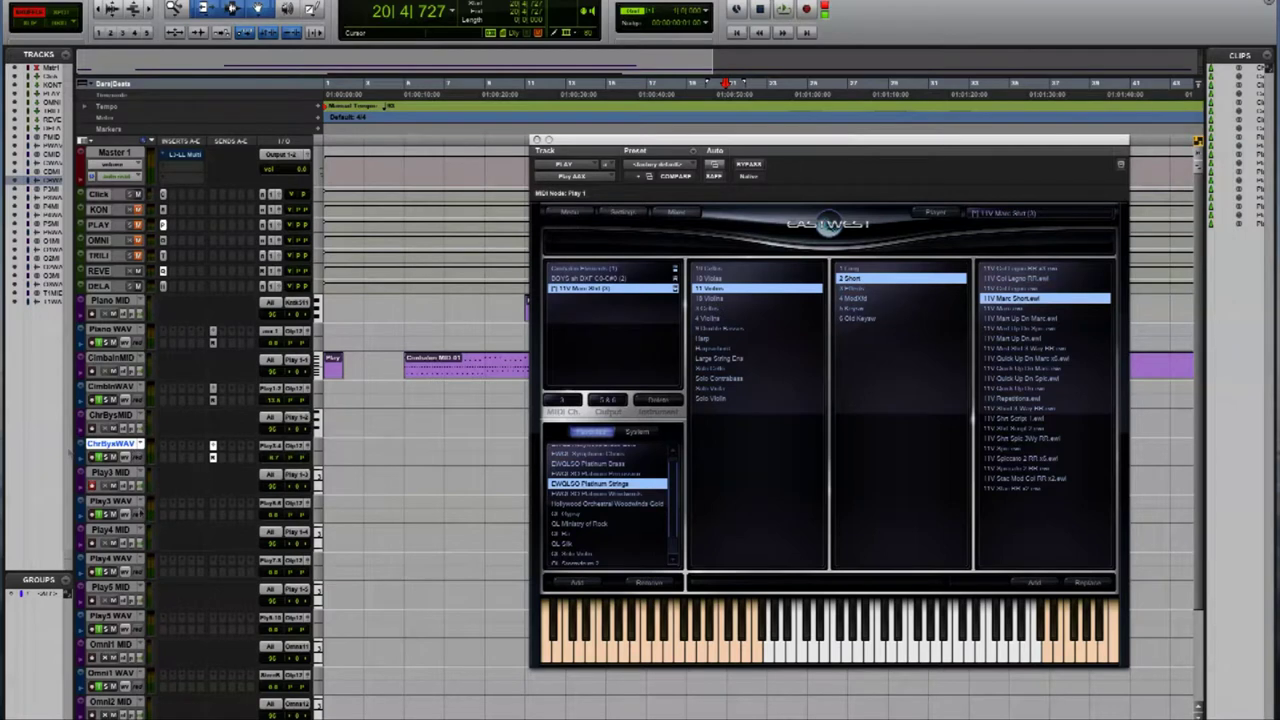
Set the input of the Play3 WAV track to Play outputs 5-6.
click(110, 500)
click(290, 502)
mouse_move(393, 503)
mouse_move(420, 524)
click(584, 546)
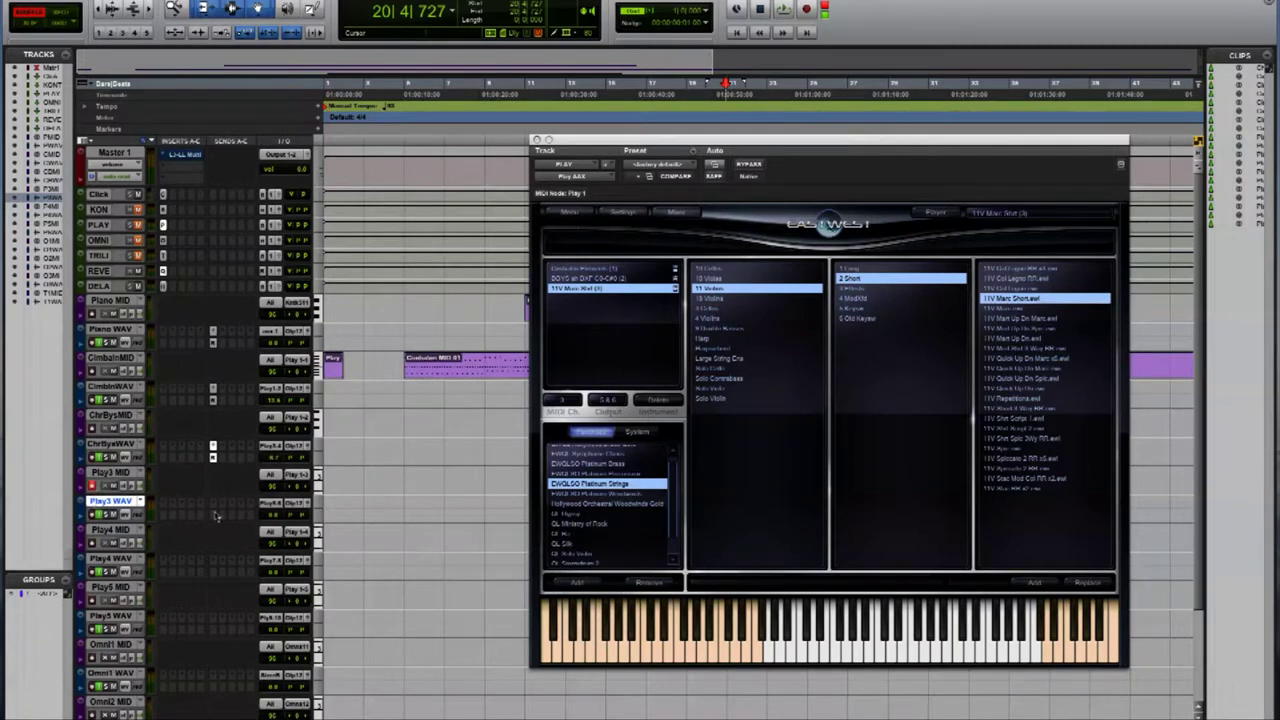
Close the Play window, then lower Play3 WAV's volume to about -10 dB and give it a Reverb send.
click(398, 474)
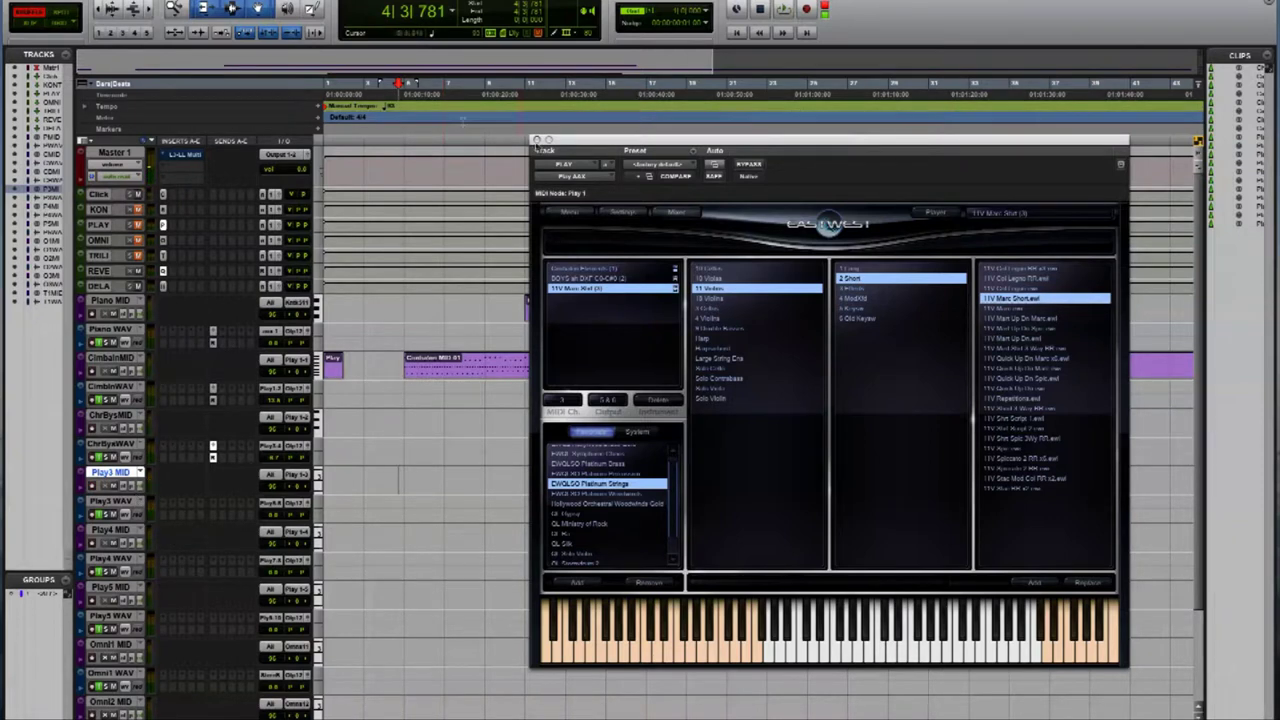
drag(576, 145, 1279, 145)
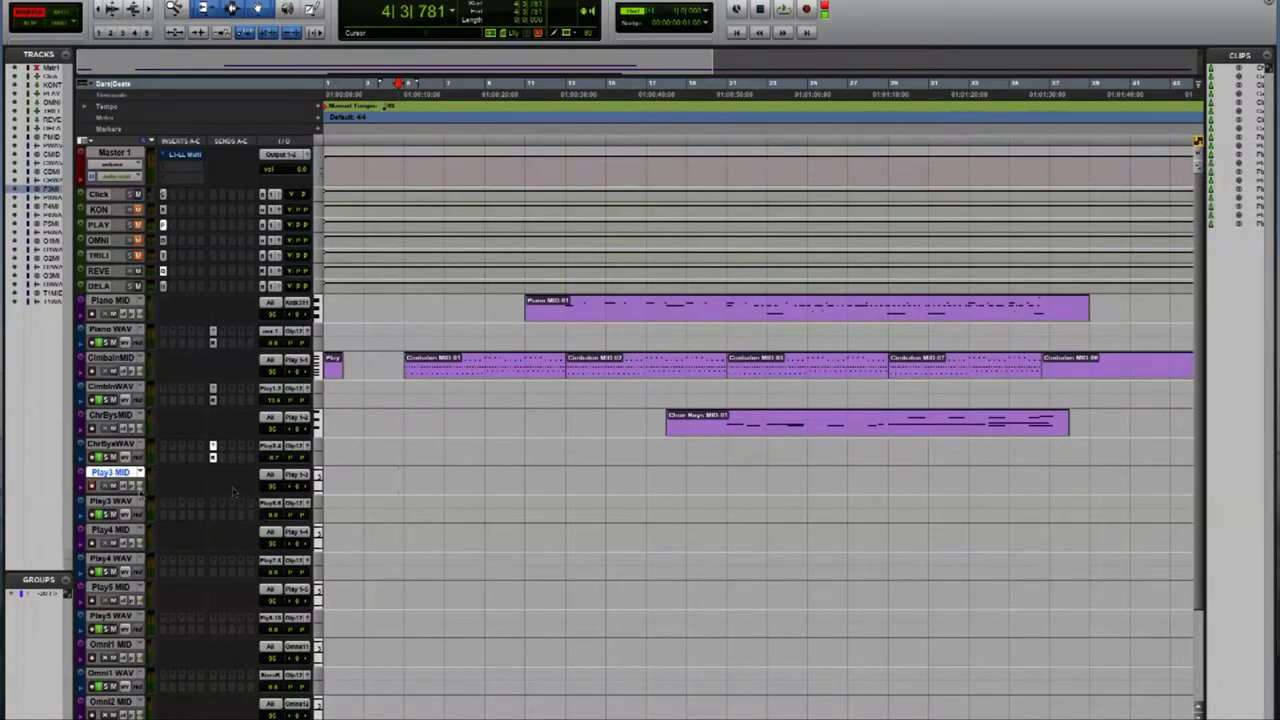
click(266, 514)
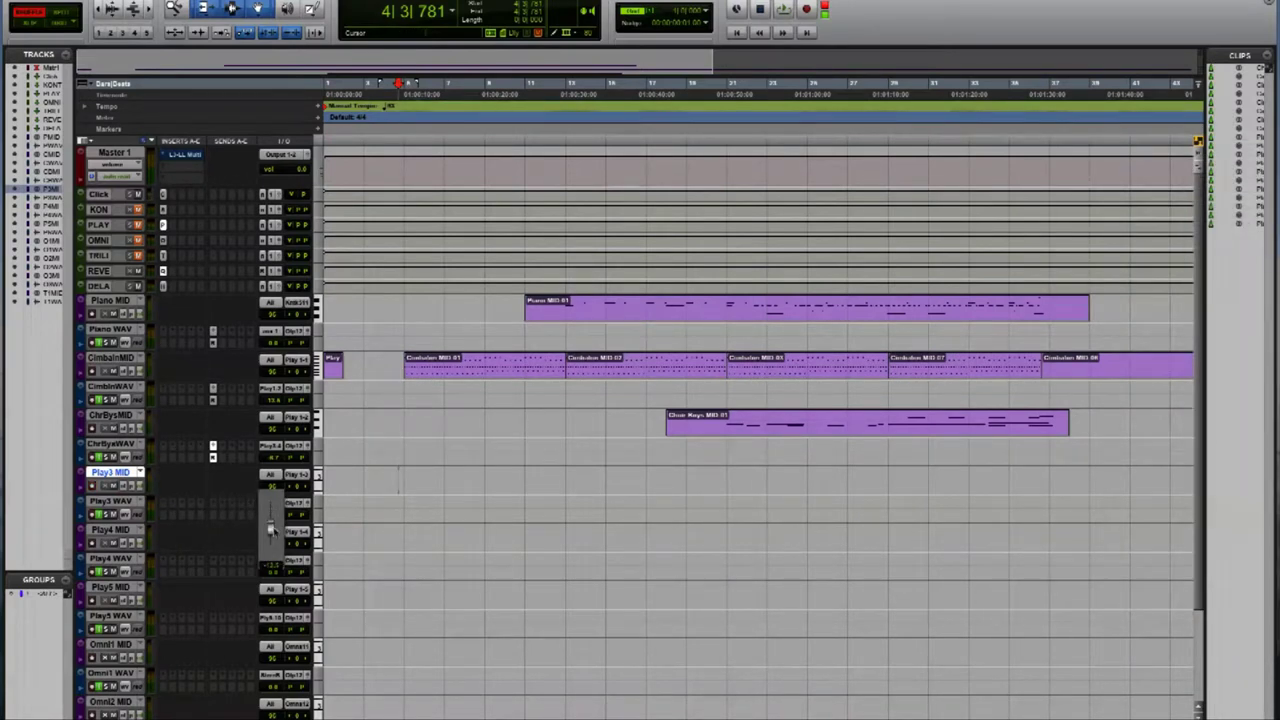
click(201, 463)
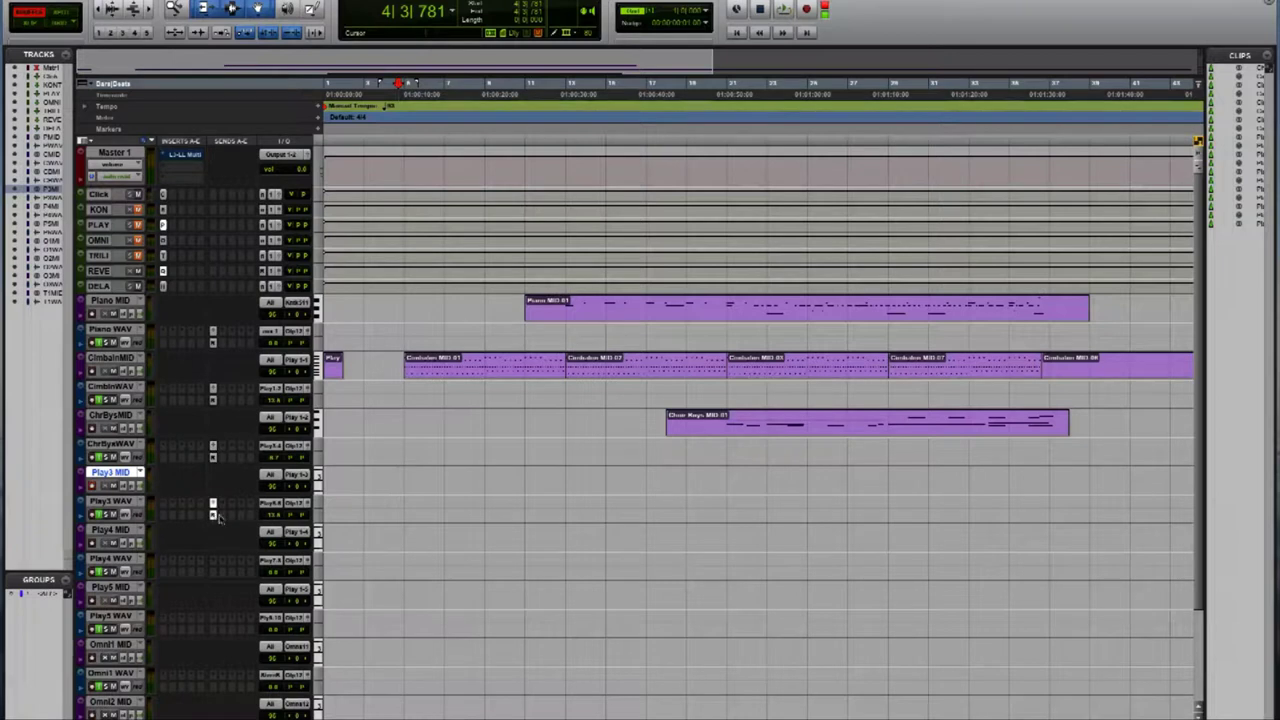
drag(1165, 405, 1020, 425)
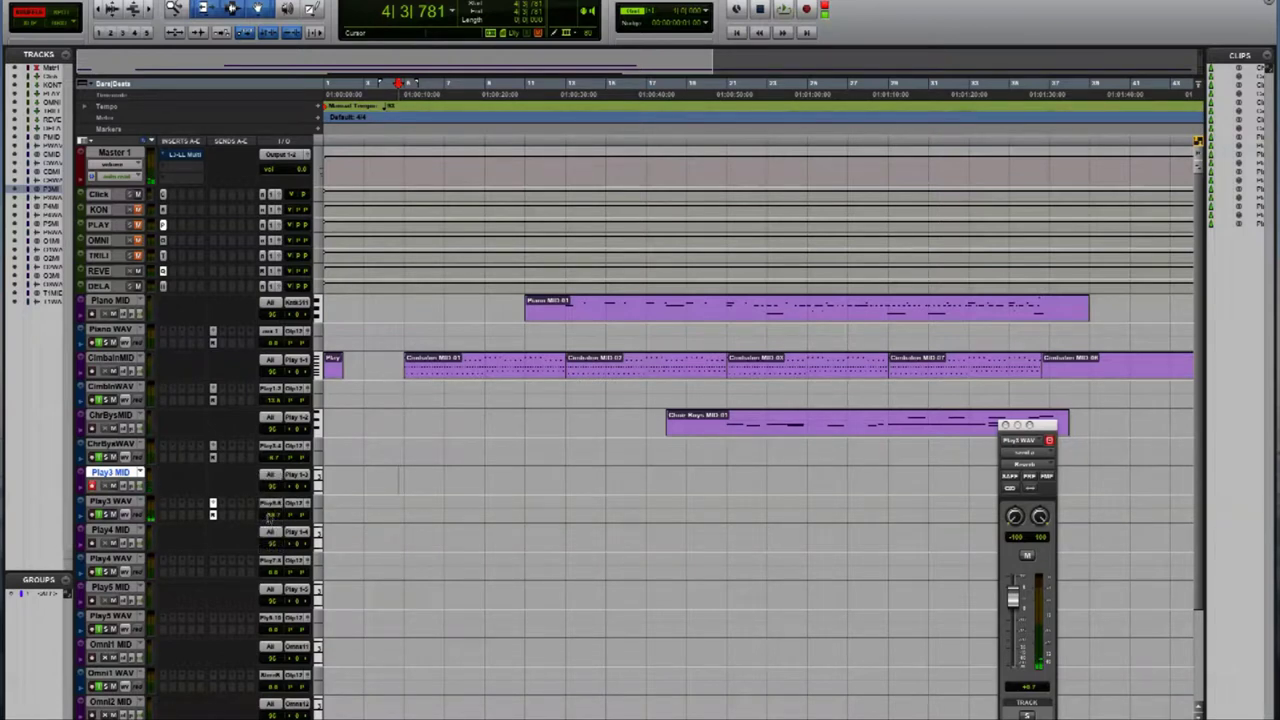
Audition the short violins against the arrangement from bar 20.
click(714, 479)
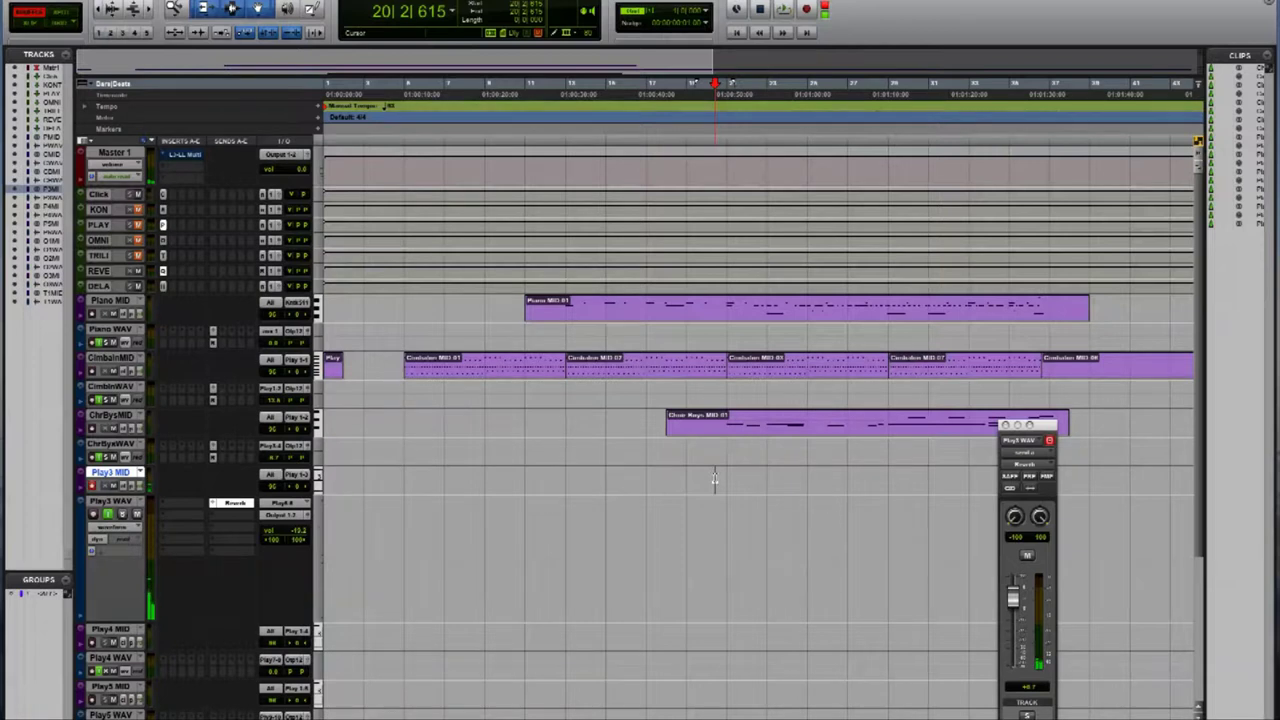
key(space)
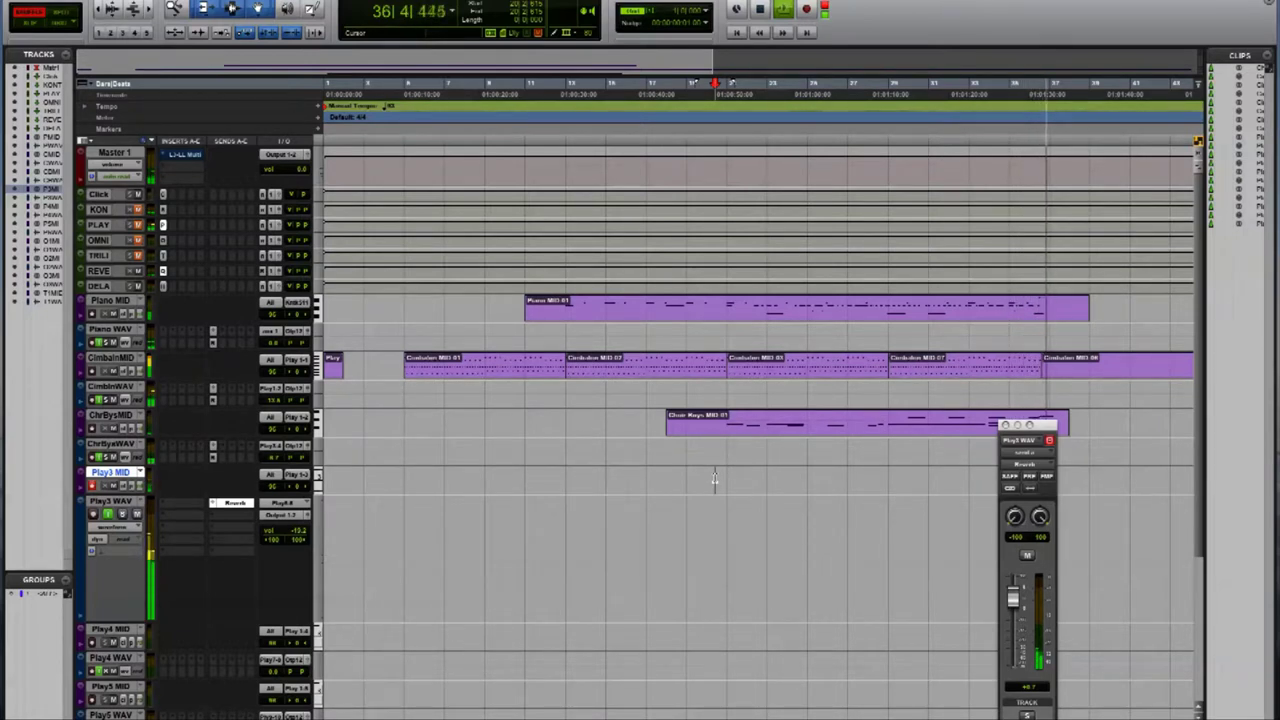
key(space)
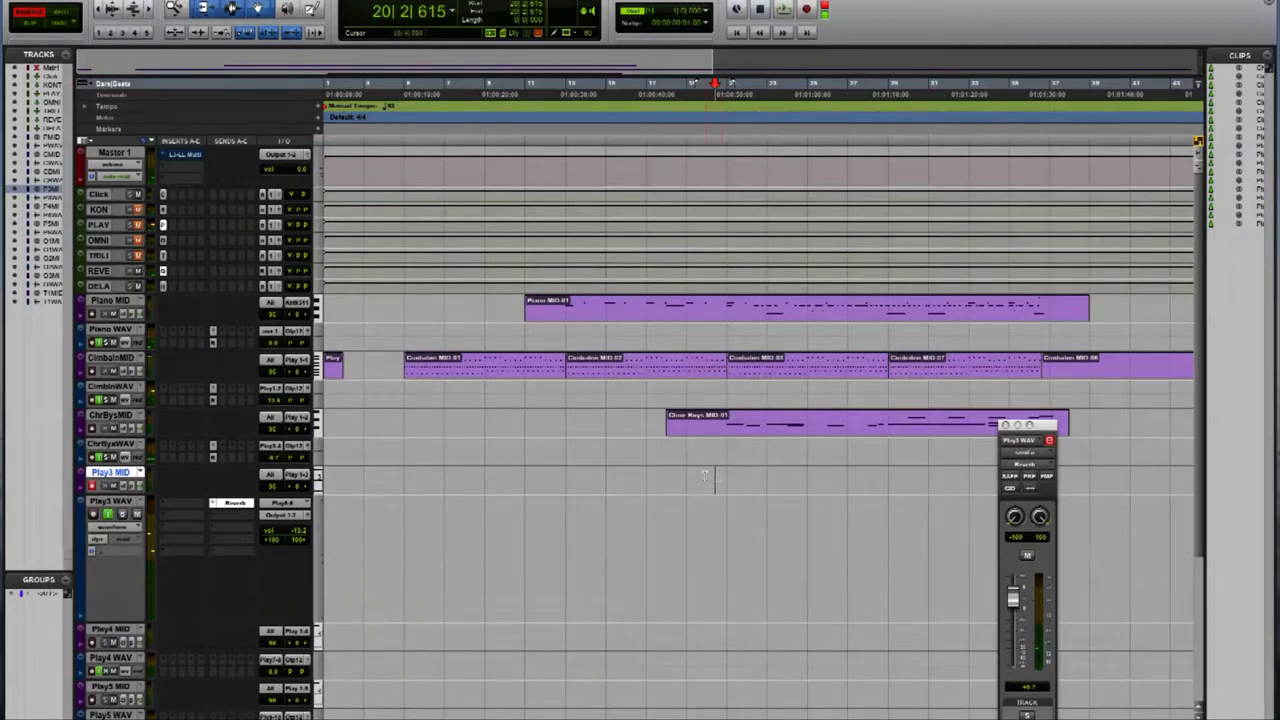
Rename Play3 MID as Violins Short MID and Play3 WAV as Violins Short WAV.
double_click(110, 473)
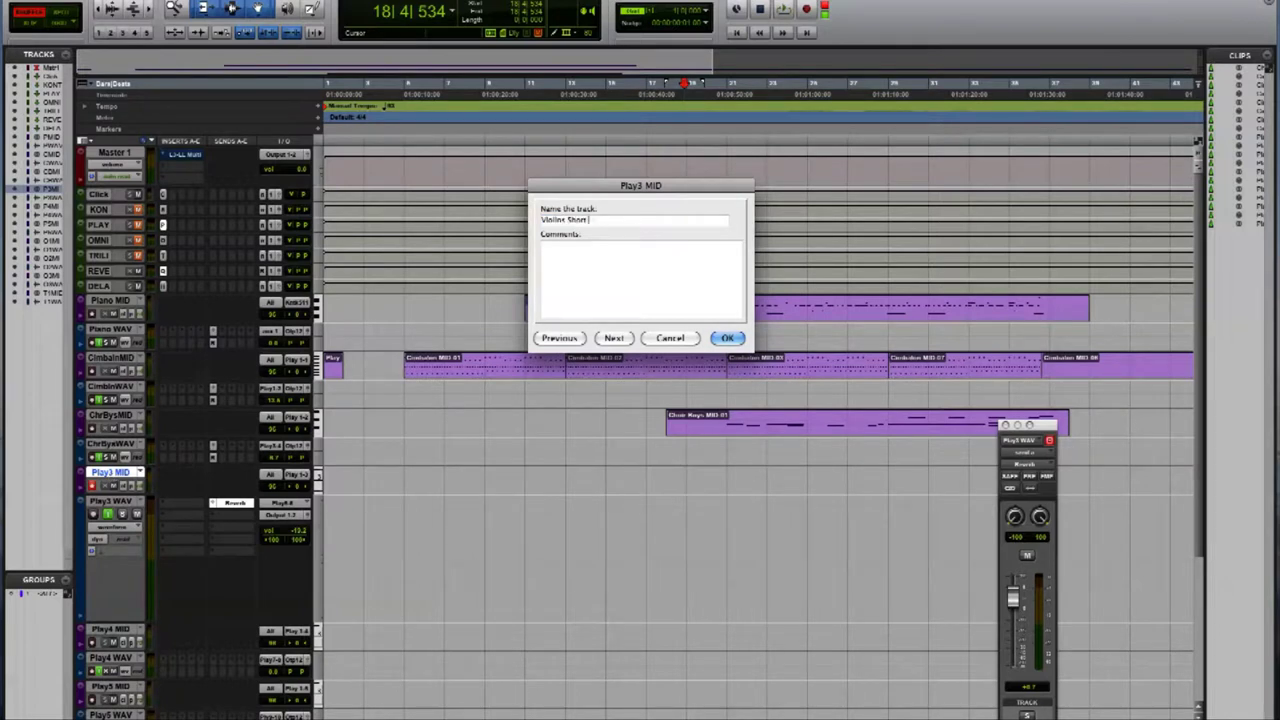
text(Violins Short MID)
key(super+Right)
key(Return)
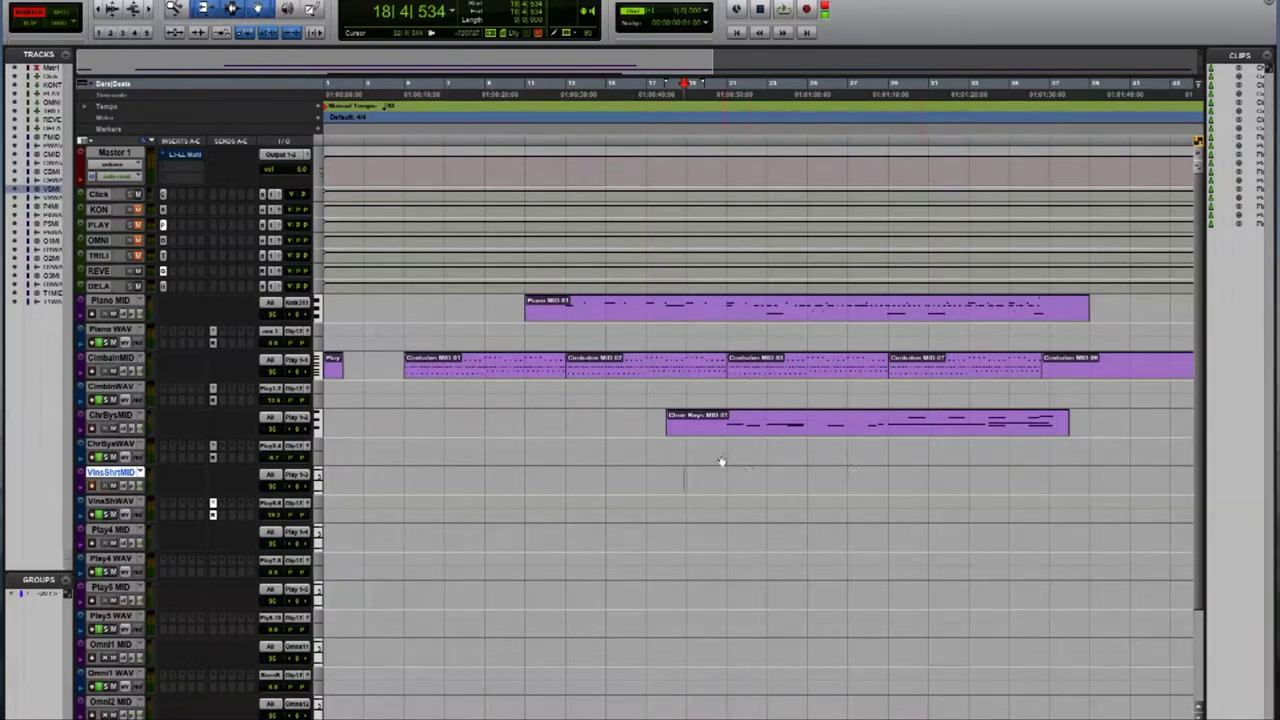
Record a short violins MIDI part on Violins Short MID from bar 18 to about bar 37.
key(ctrl+space)
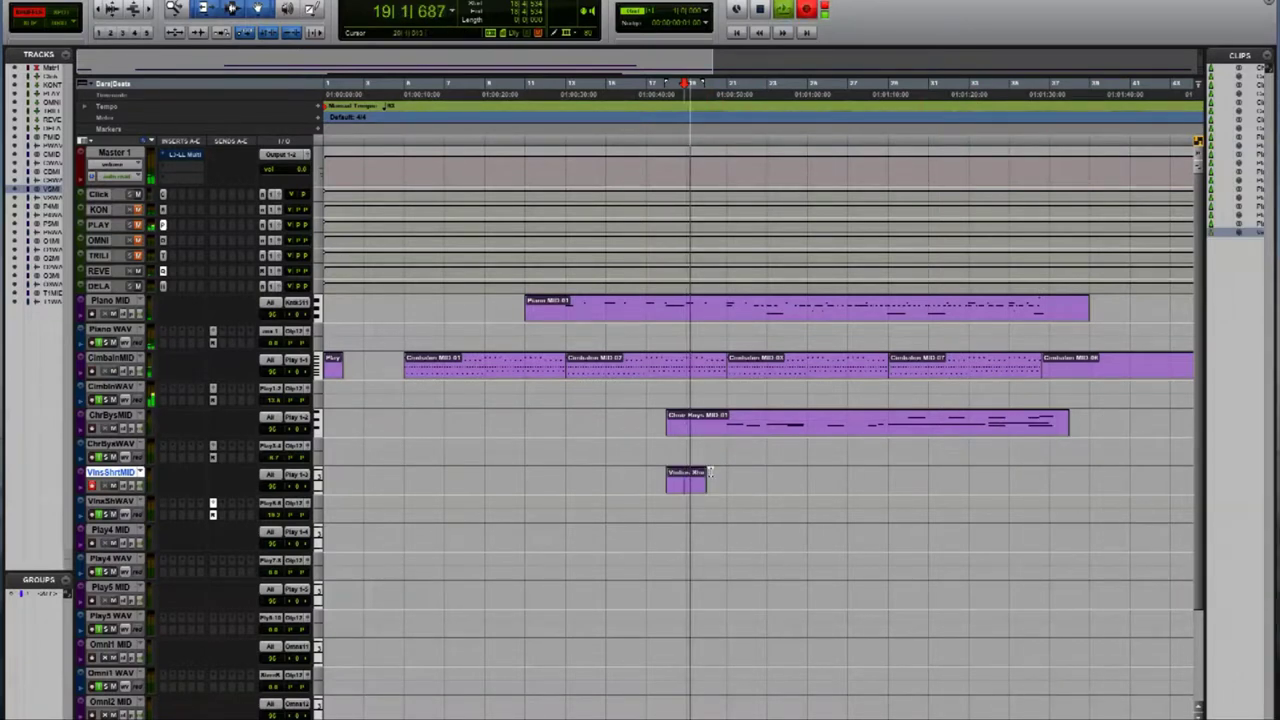
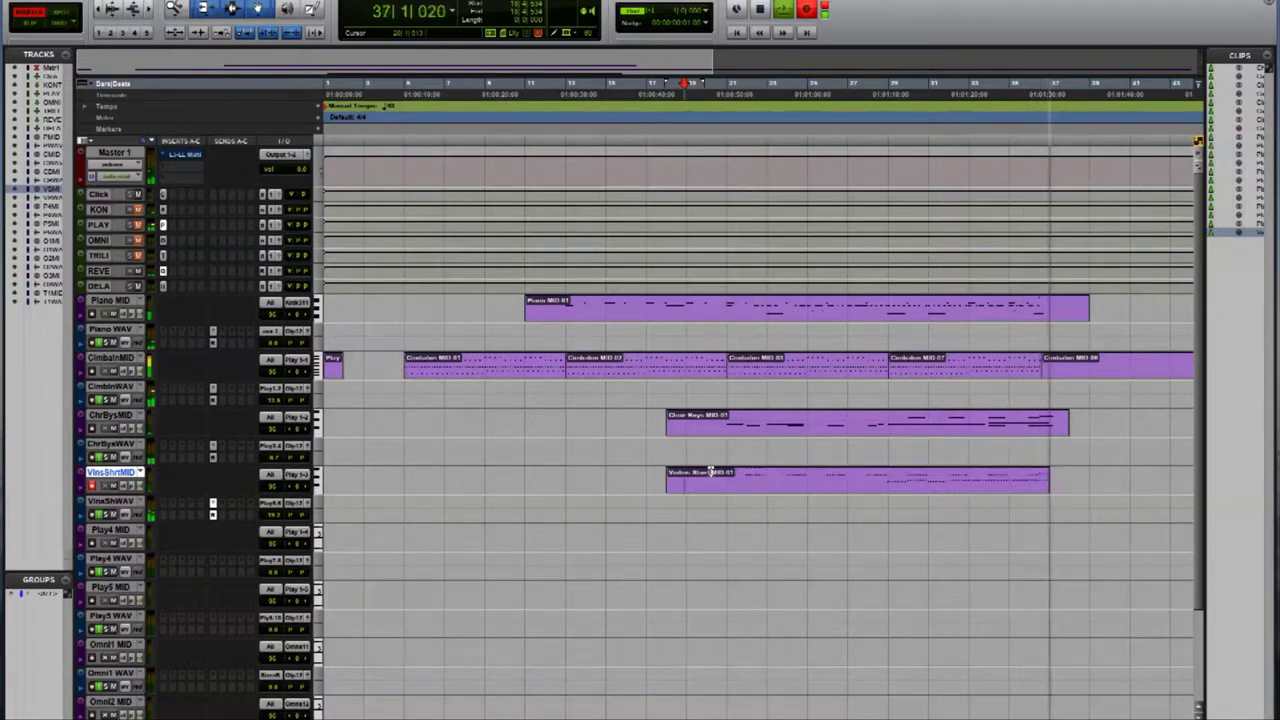
key(space)
Quantize the recorded Violins Short MIDI clip to a 1/8 note grid and close Event Operations.
click(931, 491)
key(alt+0)
click(483, 533)
click(490, 547)
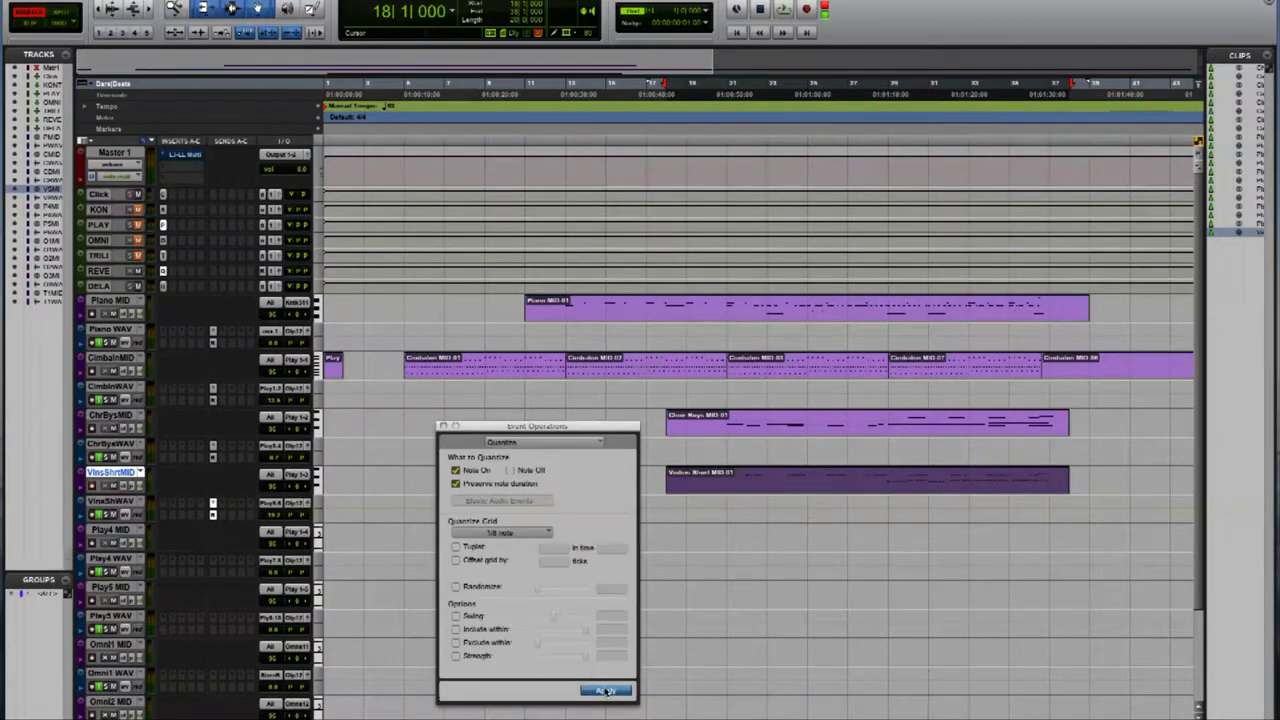
click(444, 427)
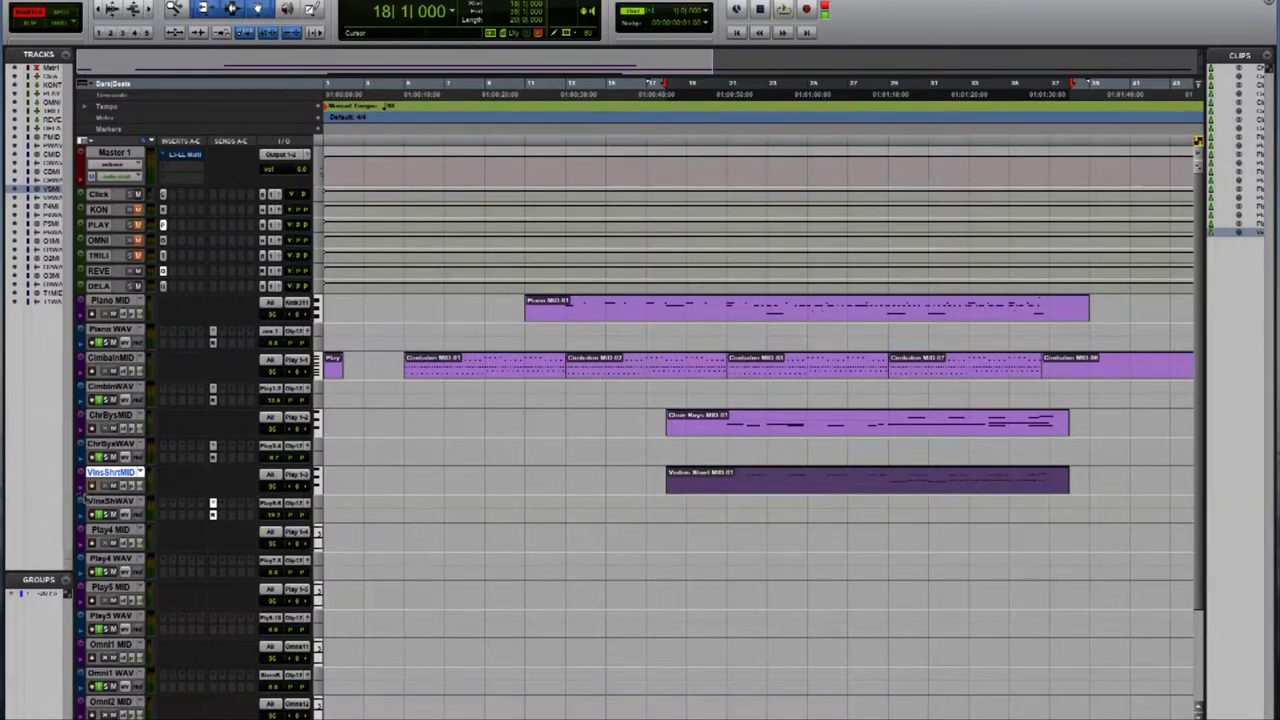
Enlarge the Violins Short MID track and switch its view to notes.
drag(118, 495, 118, 577)
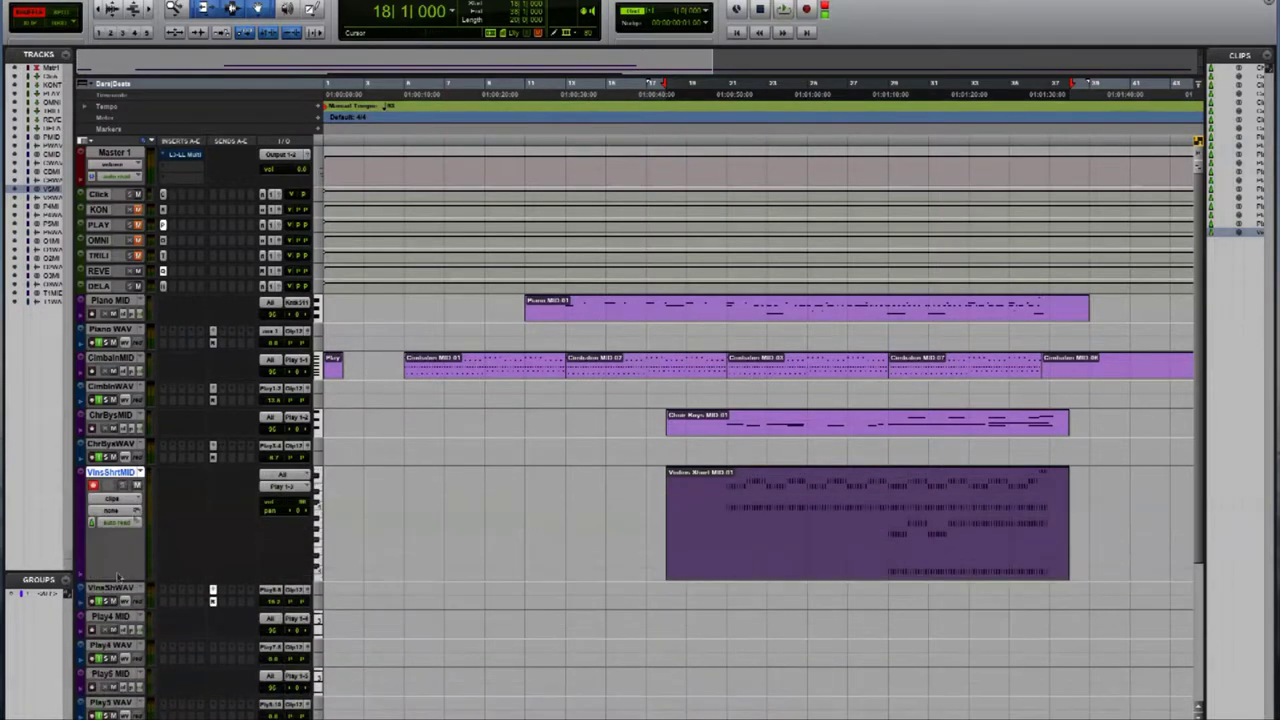
click(128, 500)
click(114, 509)
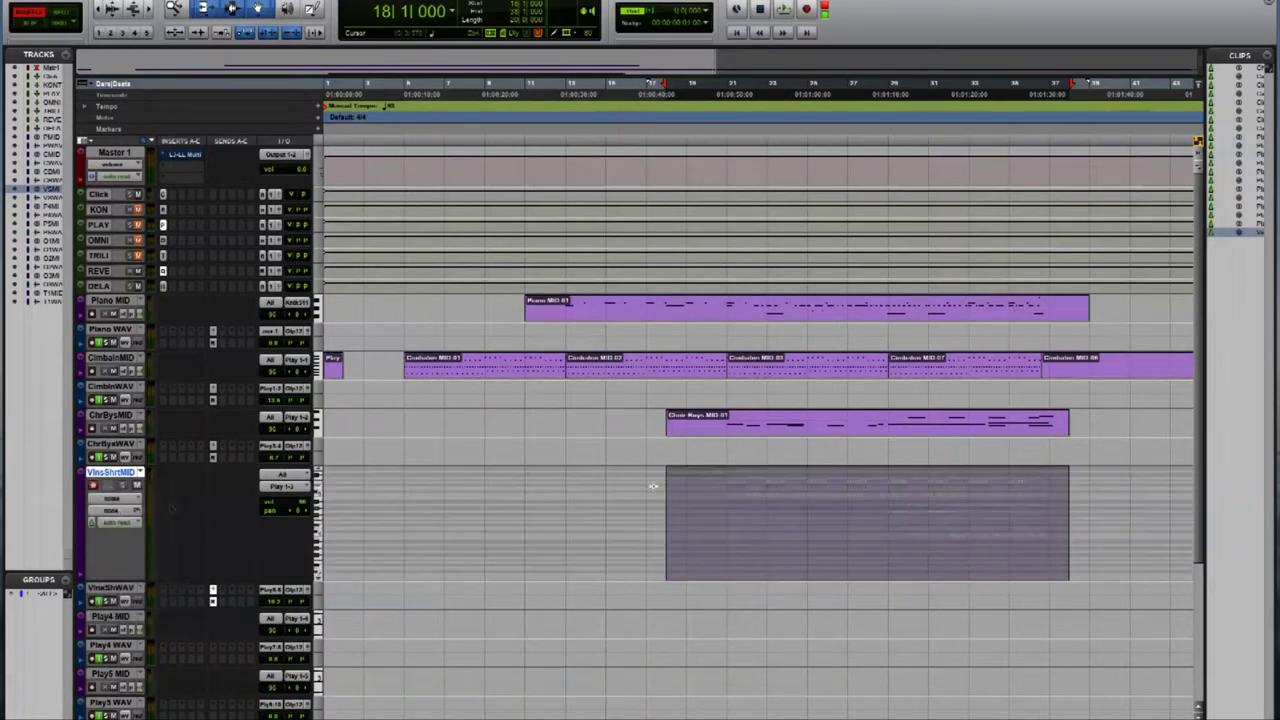
drag(124, 581, 146, 694)
Inspect and play the quantized violin notes from the end of bar 20, then restore the compact clips view.
click(714, 568)
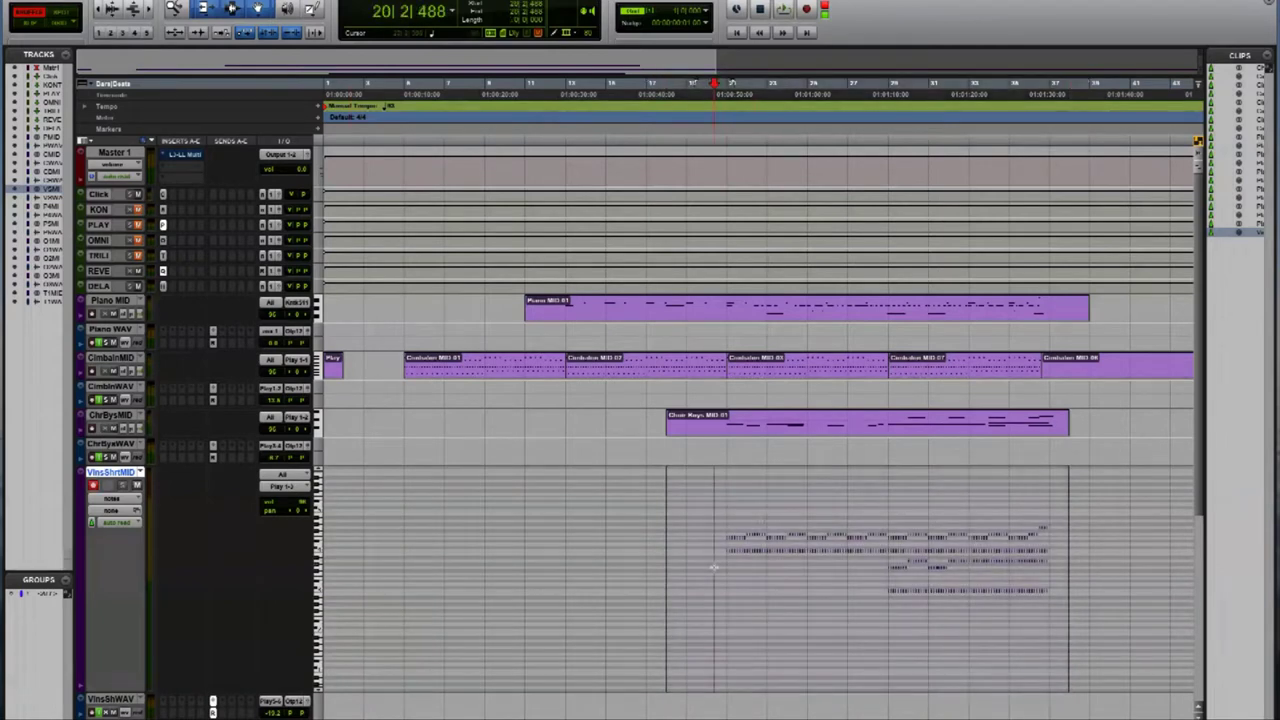
scroll(824, 566, up, 4)
click(825, 547)
key(space)
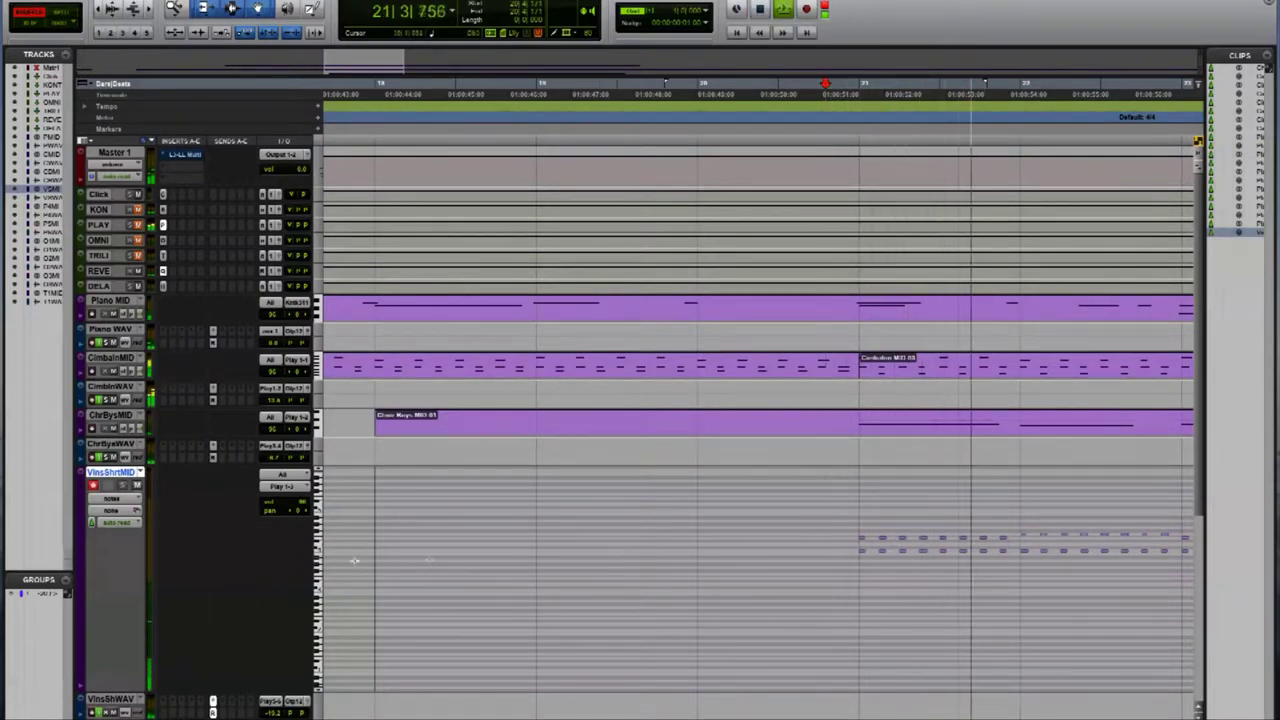
key(space)
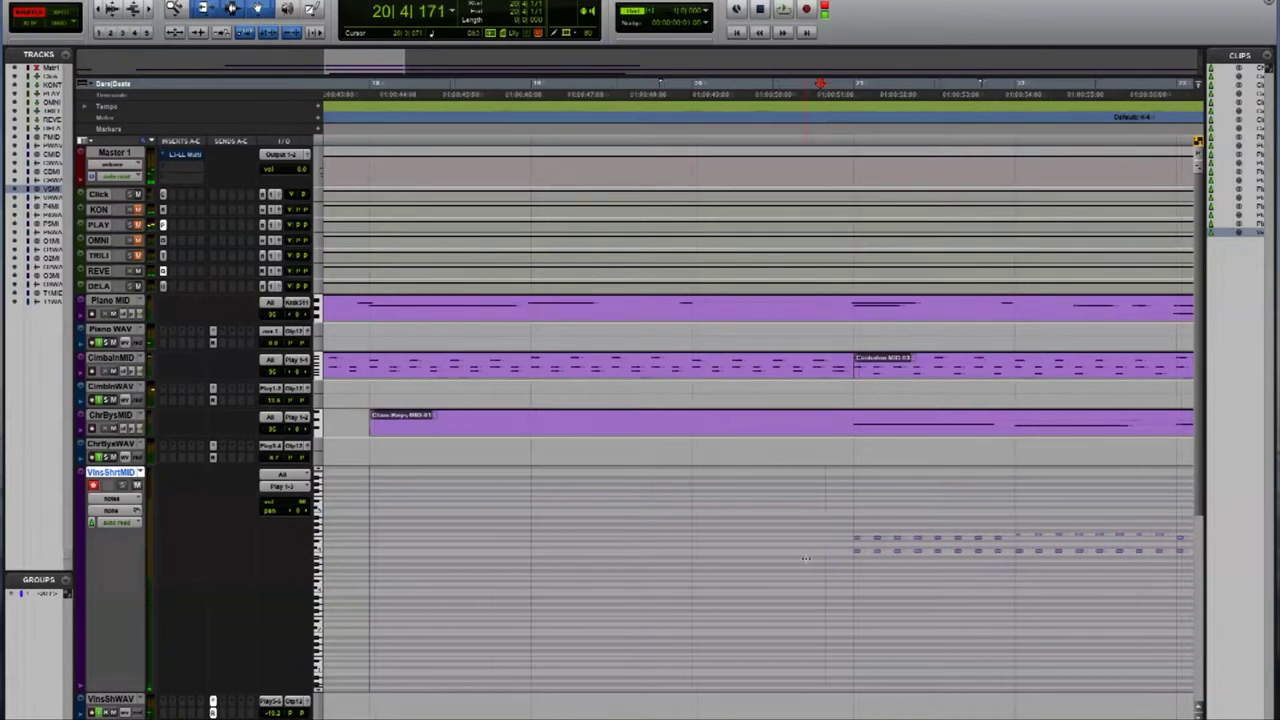
scroll(808, 560, right, 6)
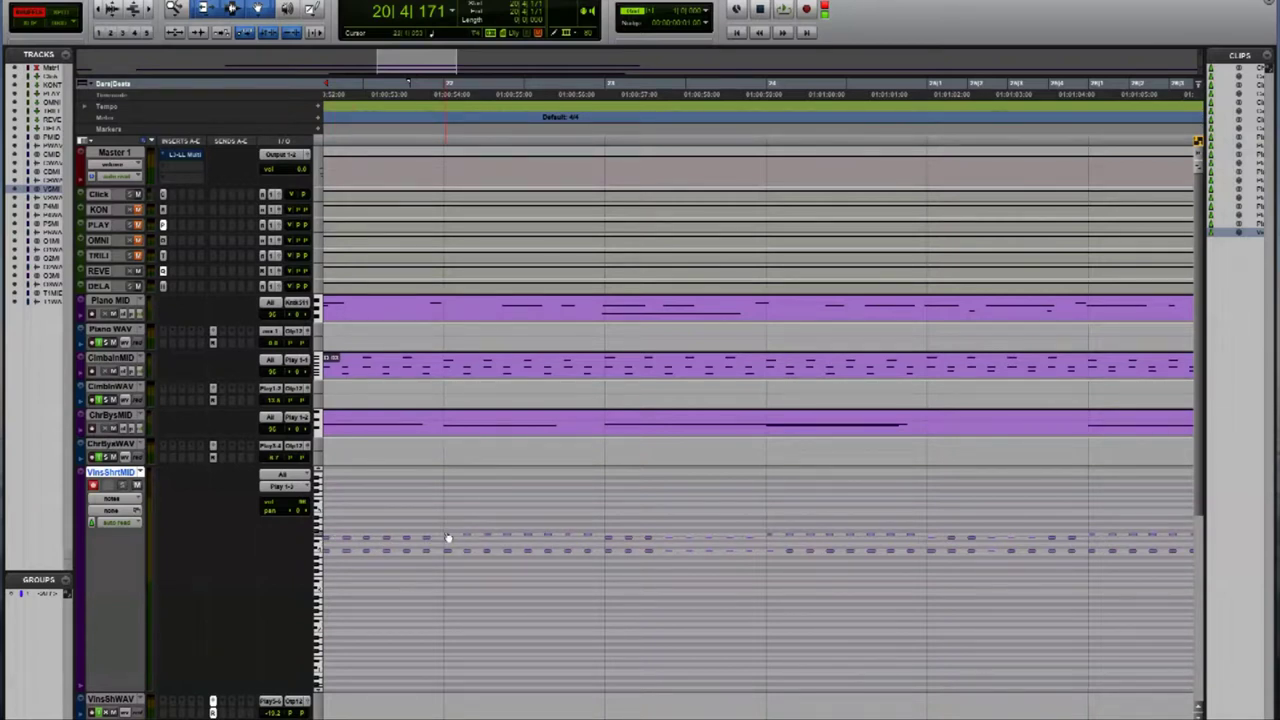
click(765, 495)
key(r)
key(r)
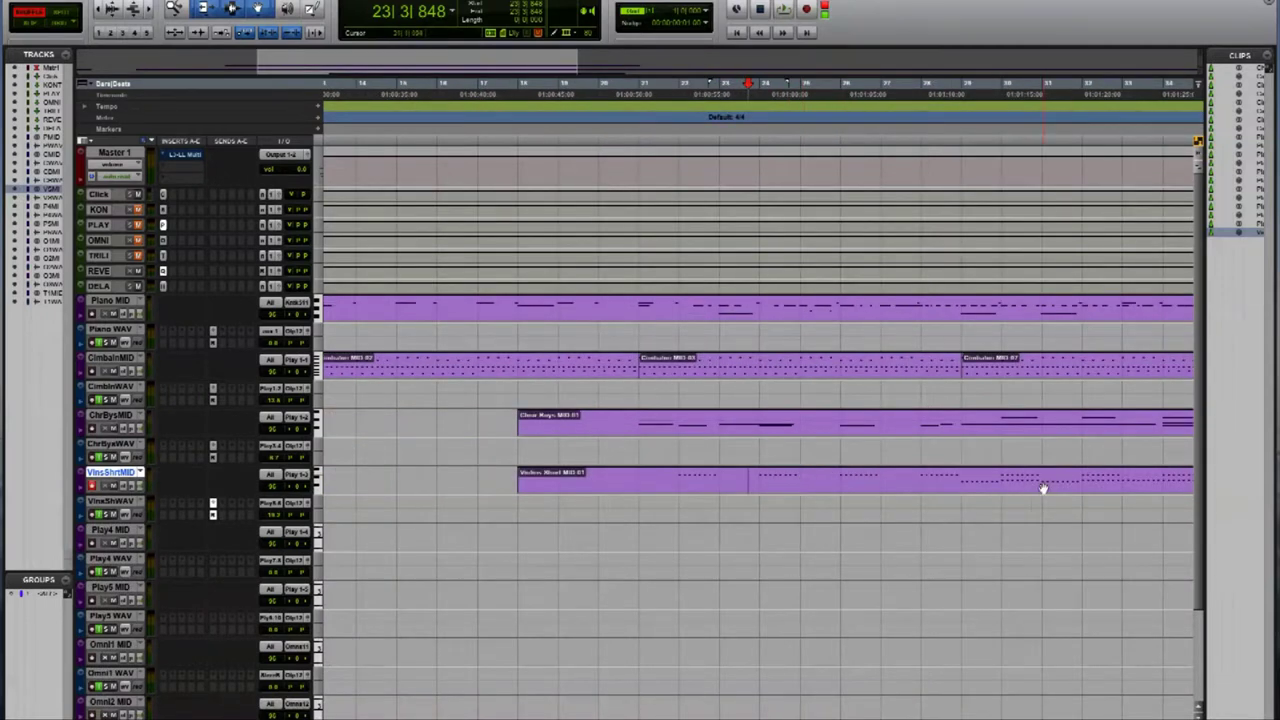
Trim the end of the Violins Short clip to just before bar 37 and play back its ending.
scroll(1043, 487, right, 5)
drag(1128, 476, 1088, 487)
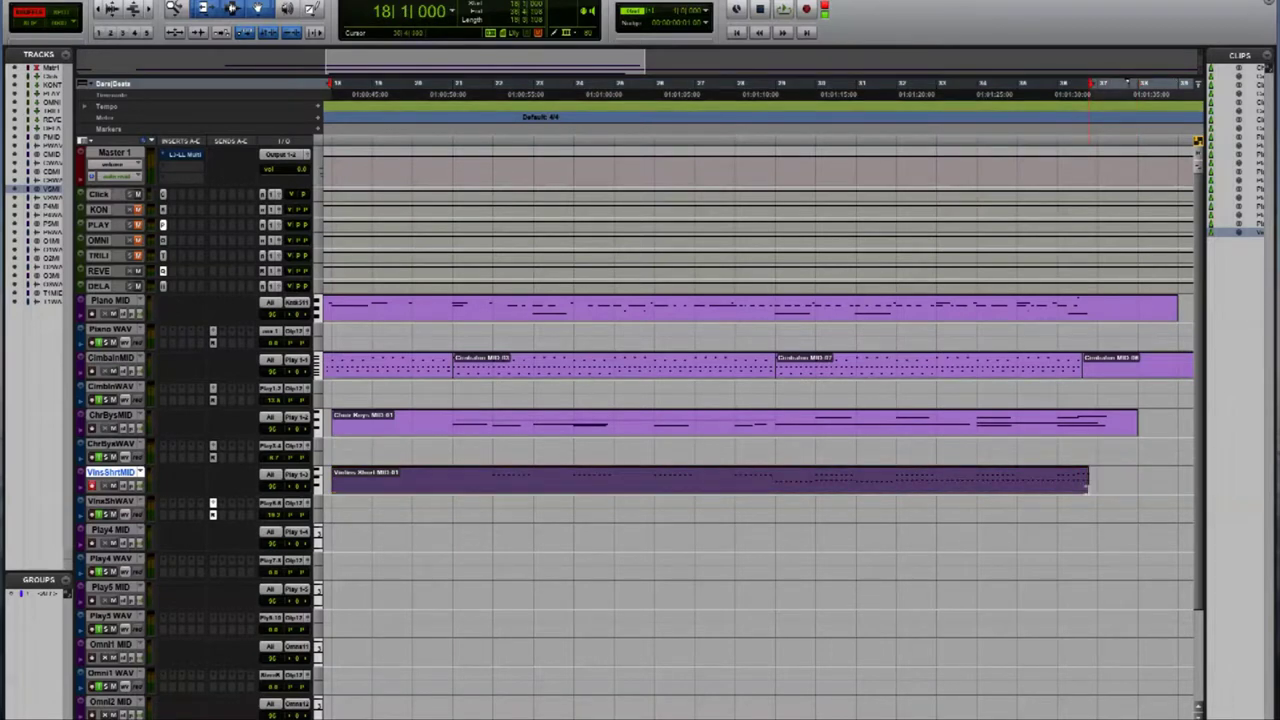
click(1067, 477)
key(space)
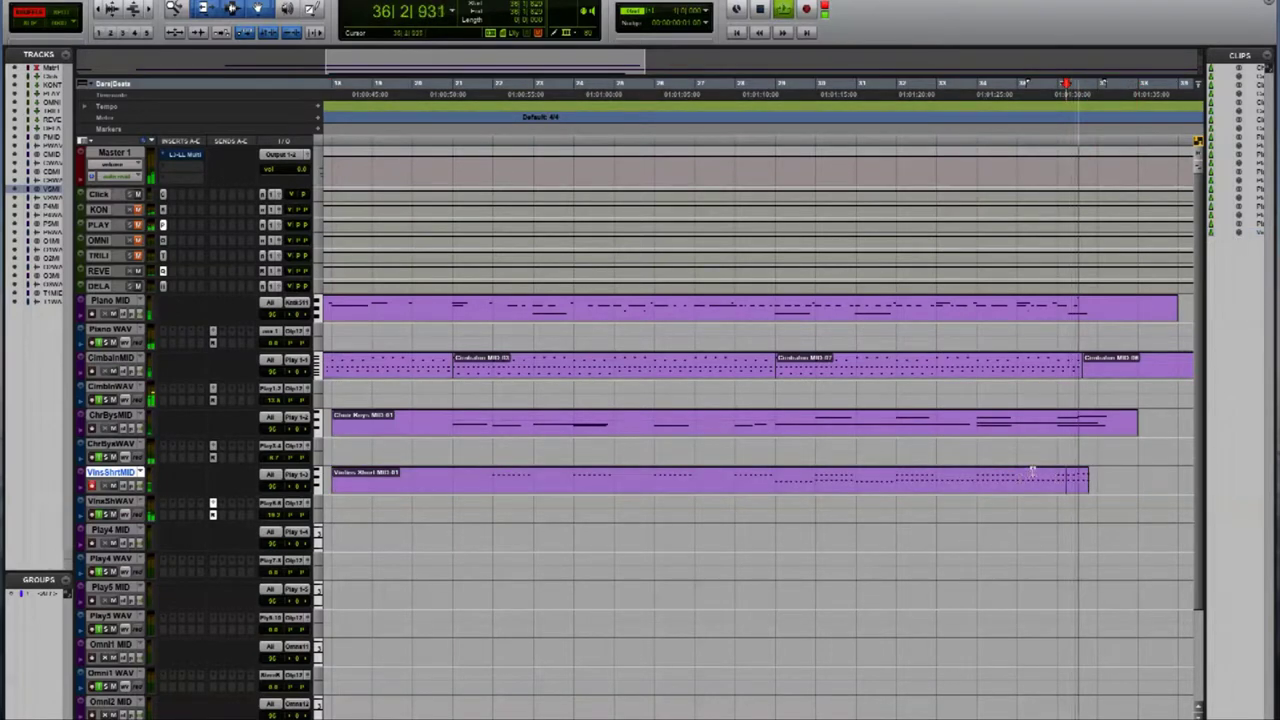
key(space)
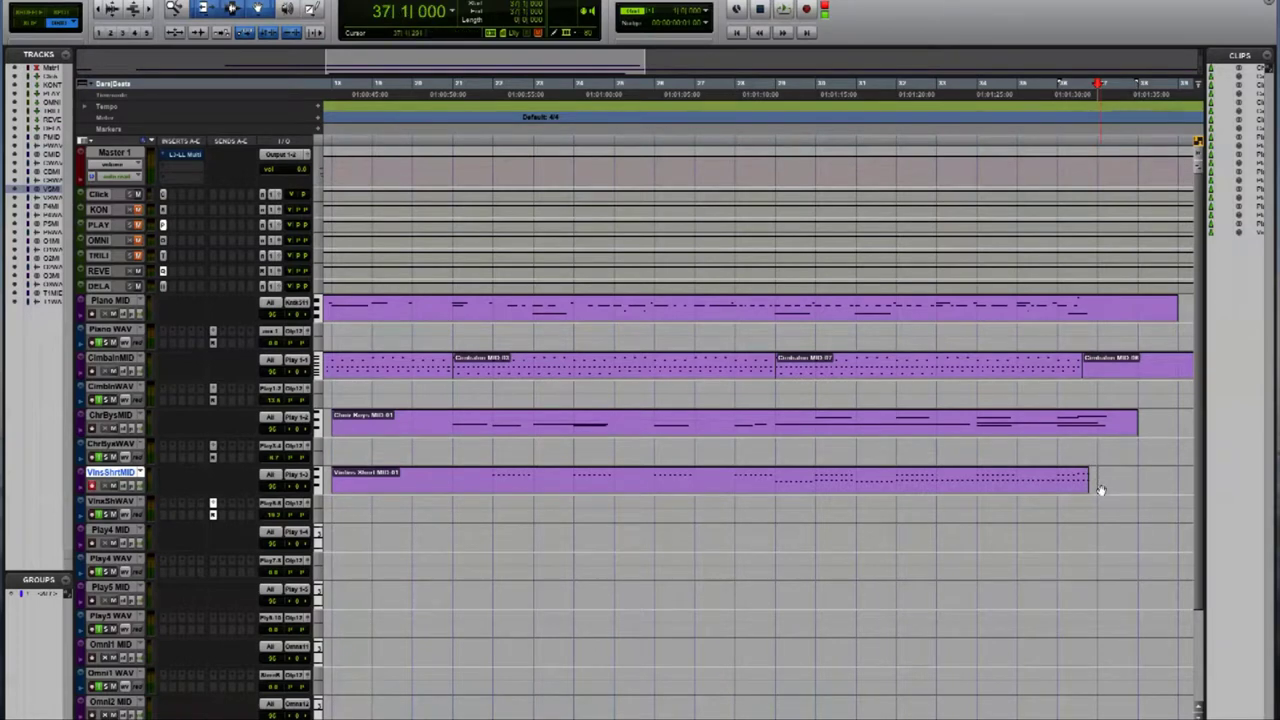
Add a bar/beat marker named Change at bar 37 and play back the passage from bar 30.
key(KP_Enter)
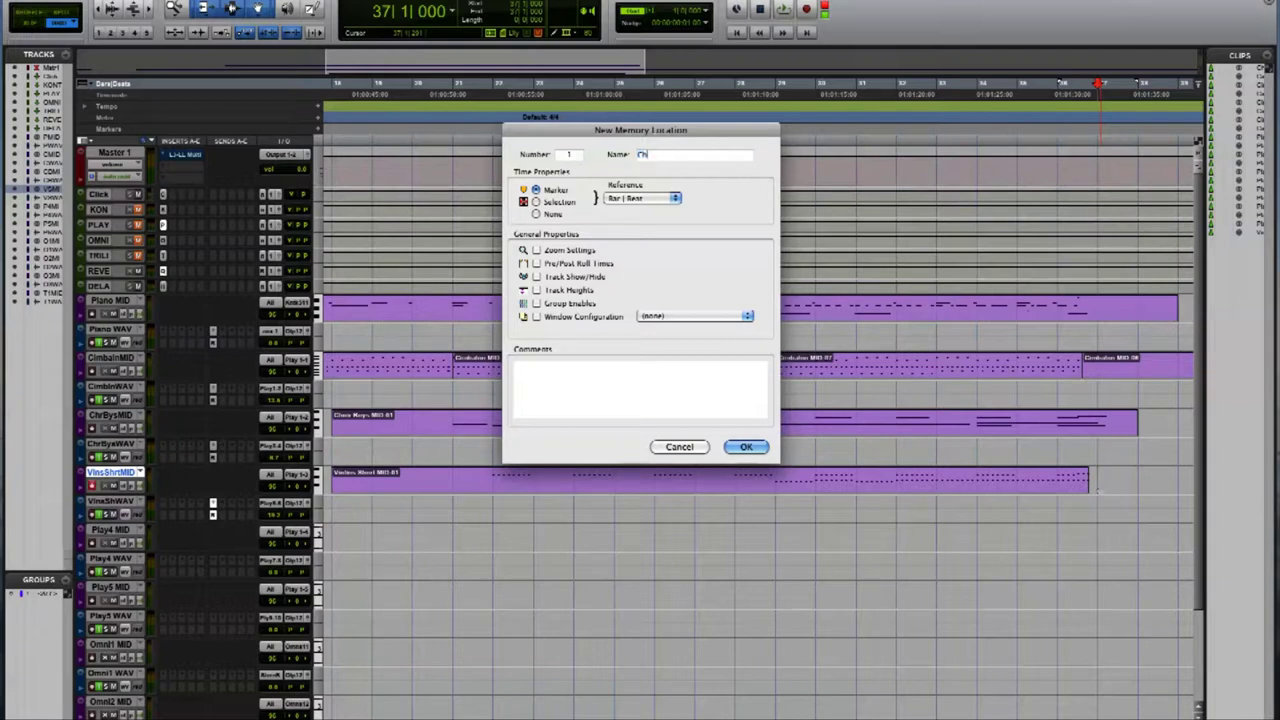
key(Return)
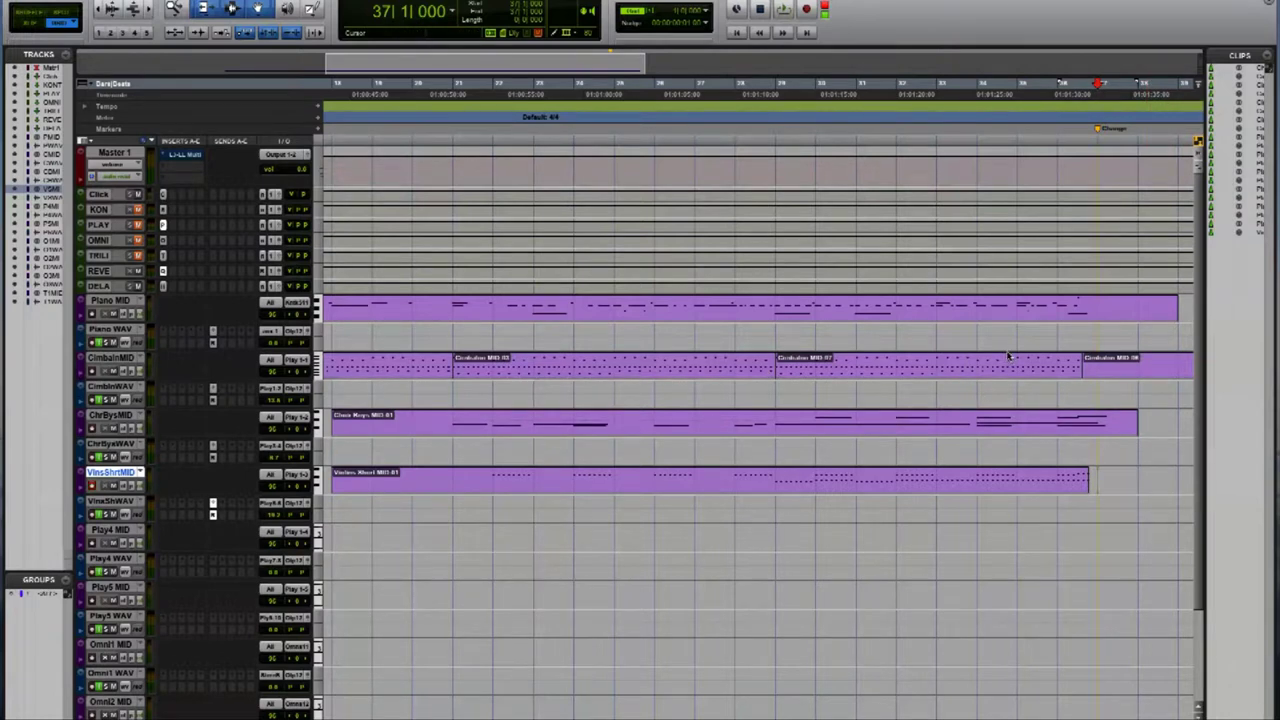
click(795, 504)
key(space)
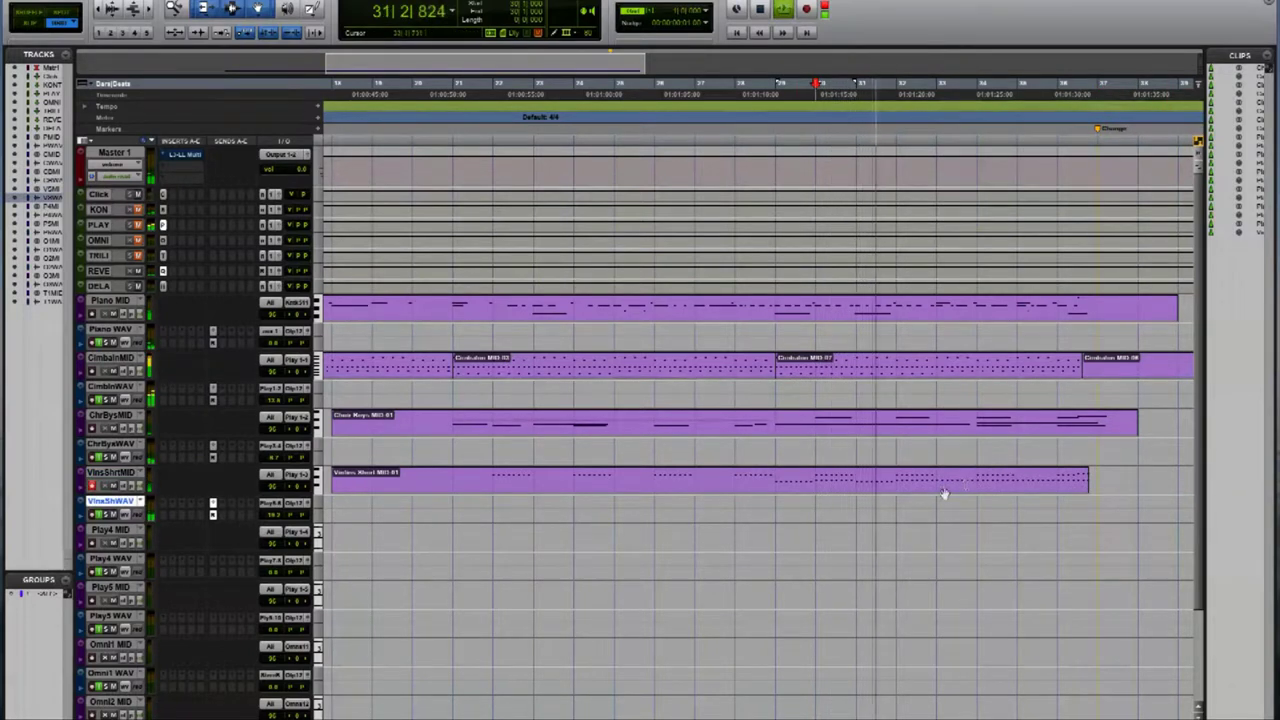
key(space)
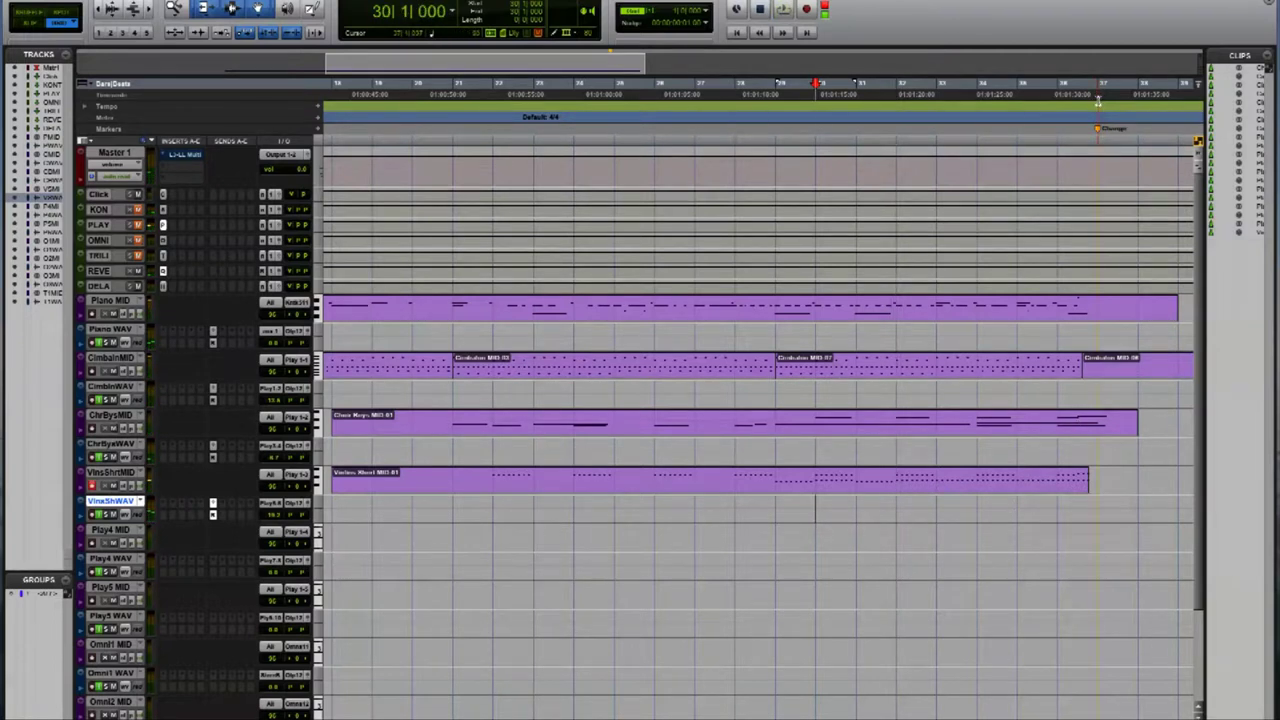
Delete the long last Cimbalom MIDI clip that starts just before the Change marker.
click(1097, 101)
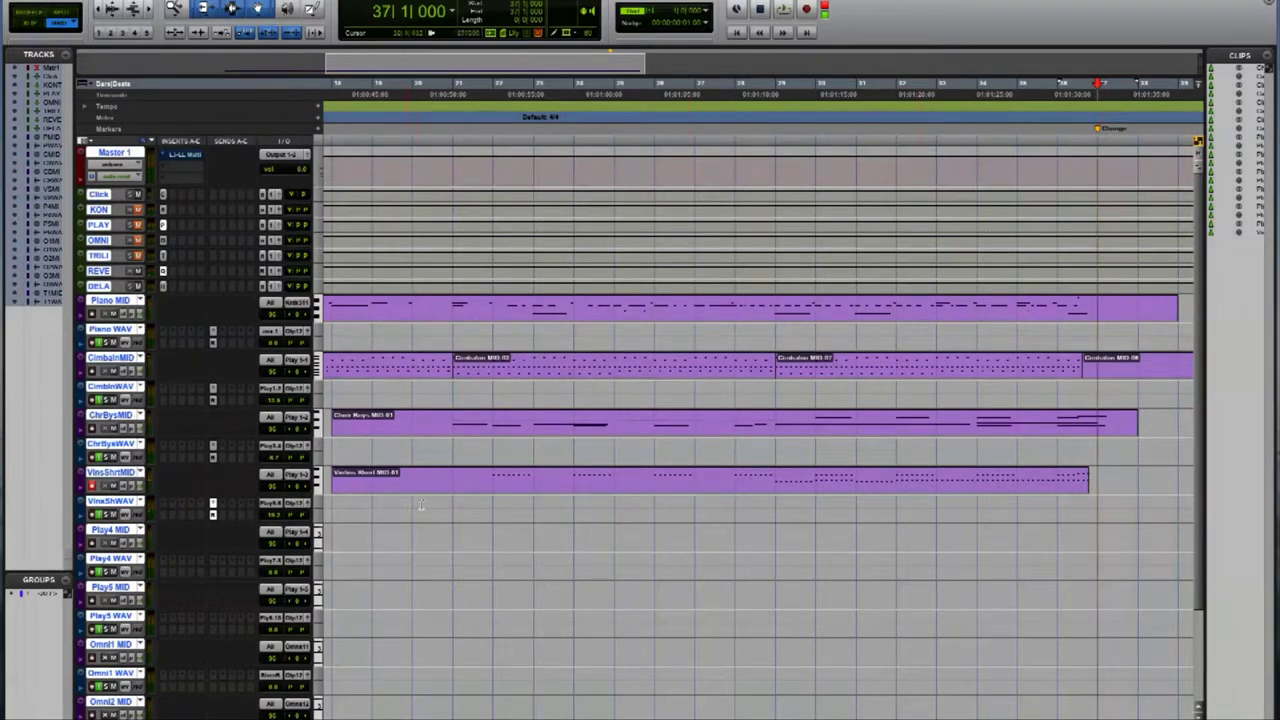
click(110, 333)
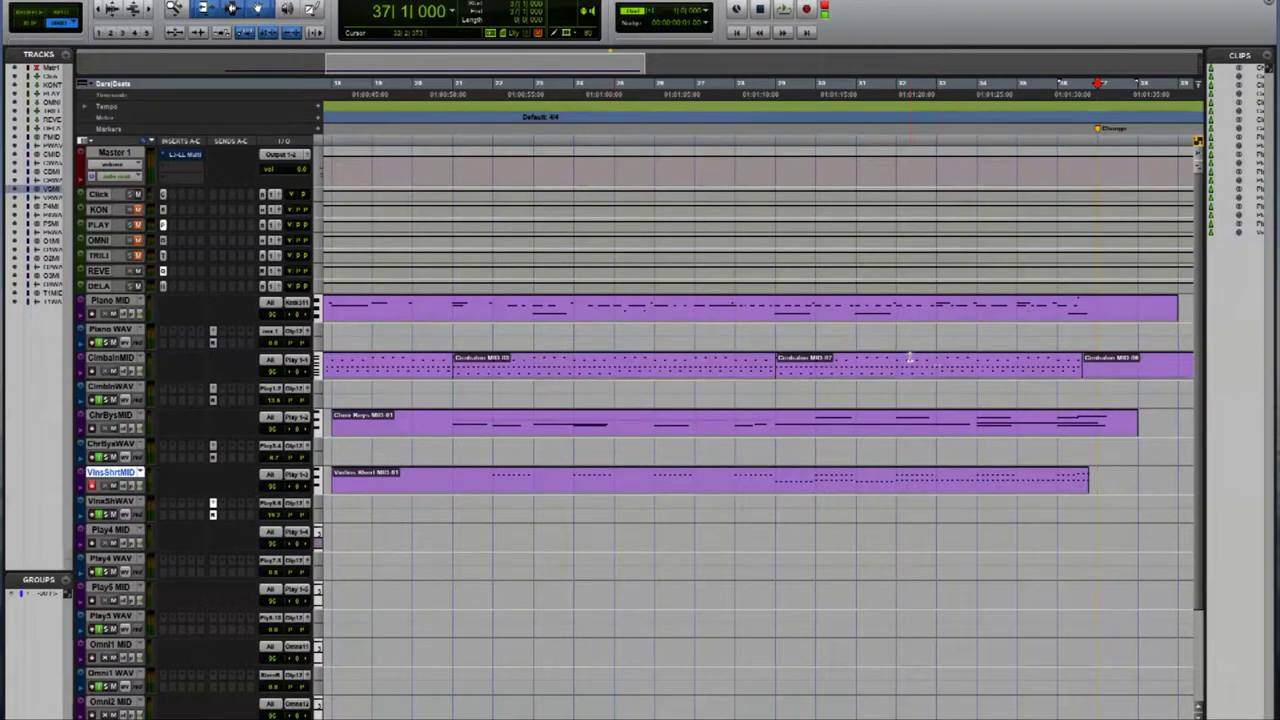
key(ctrl+[)
key(ctrl+[)
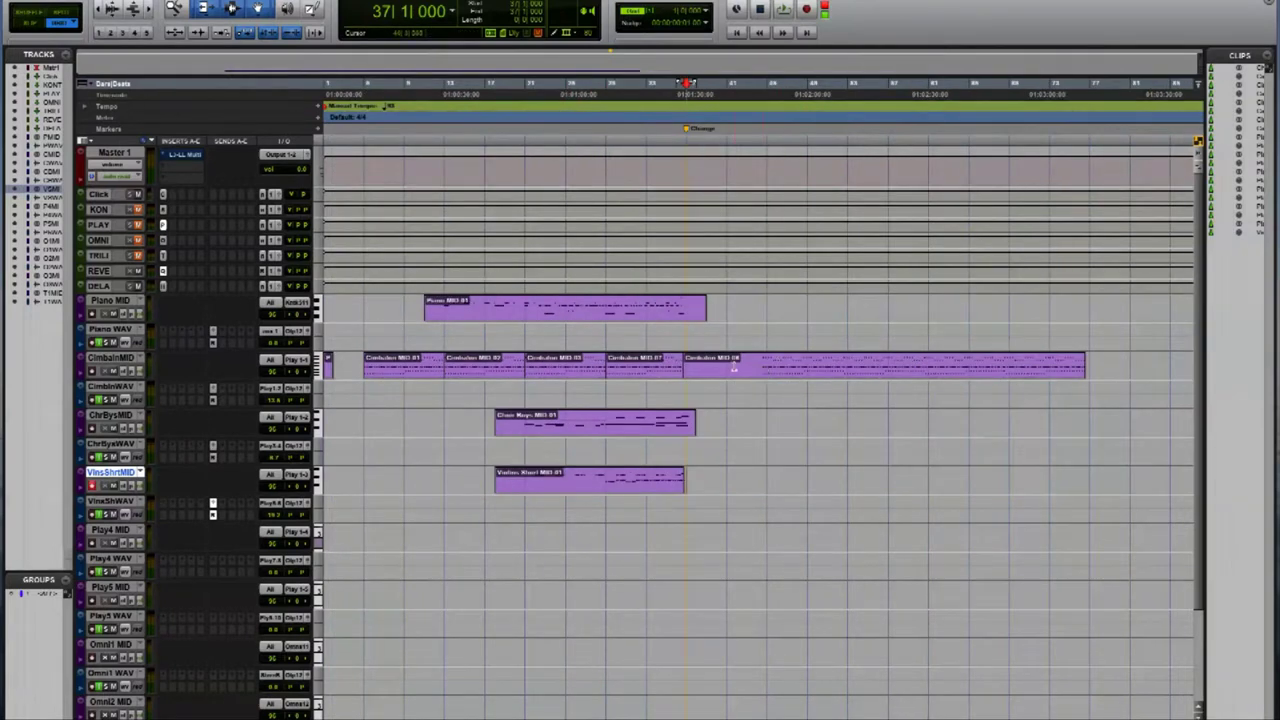
click(765, 370)
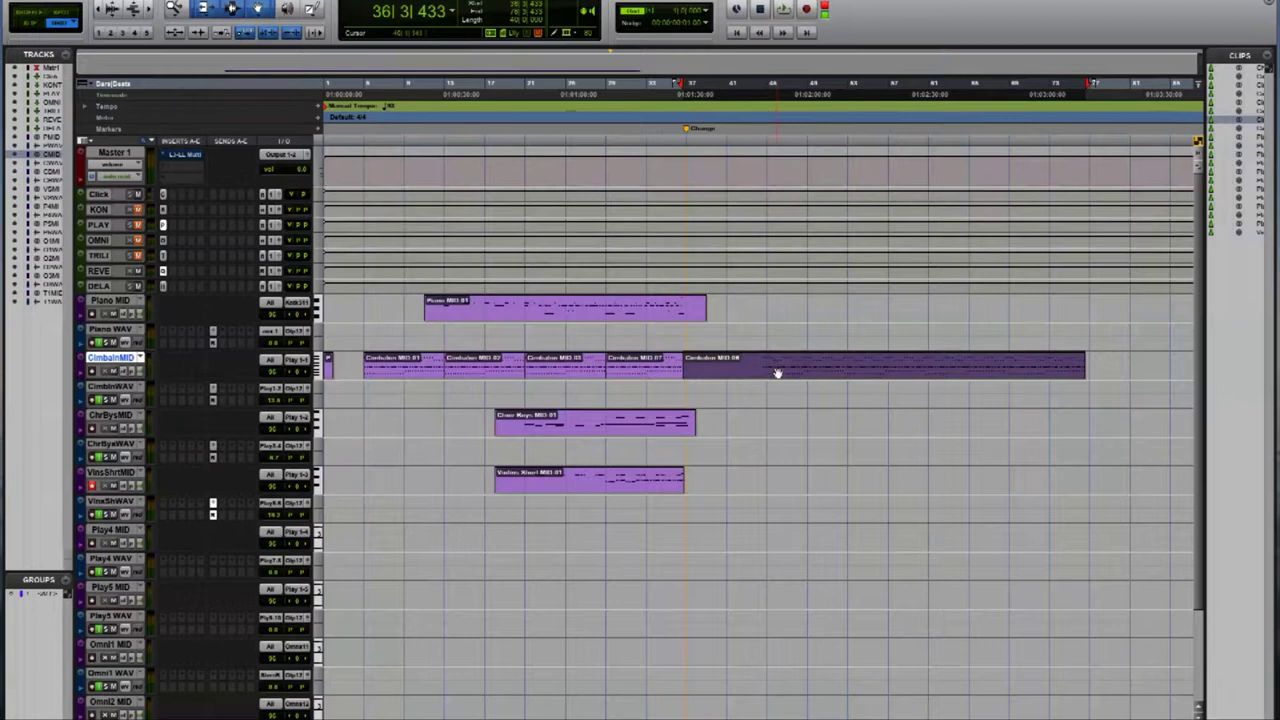
key(Delete)
Copy the three Cimbalom MIDI clips spanning bars 5 to 29 so the copies start at bar 37.
click(648, 375)
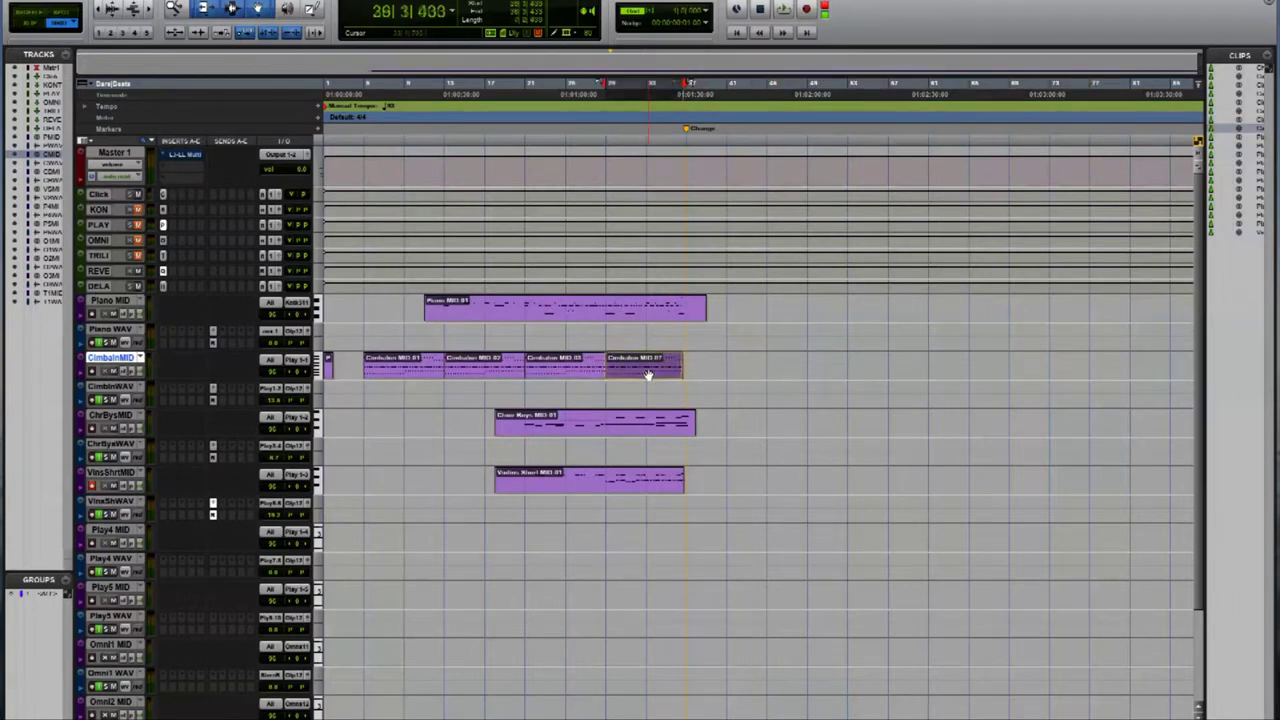
click(576, 374)
key(ctrl+])
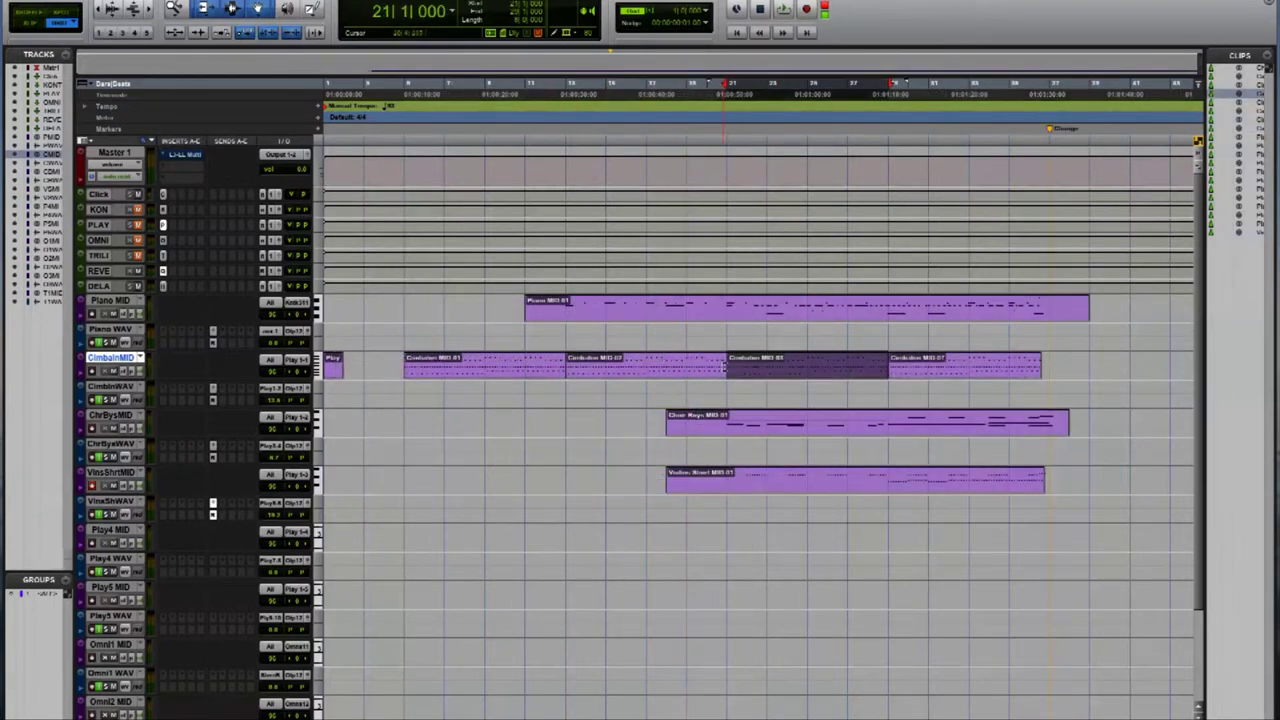
shift+click(530, 374)
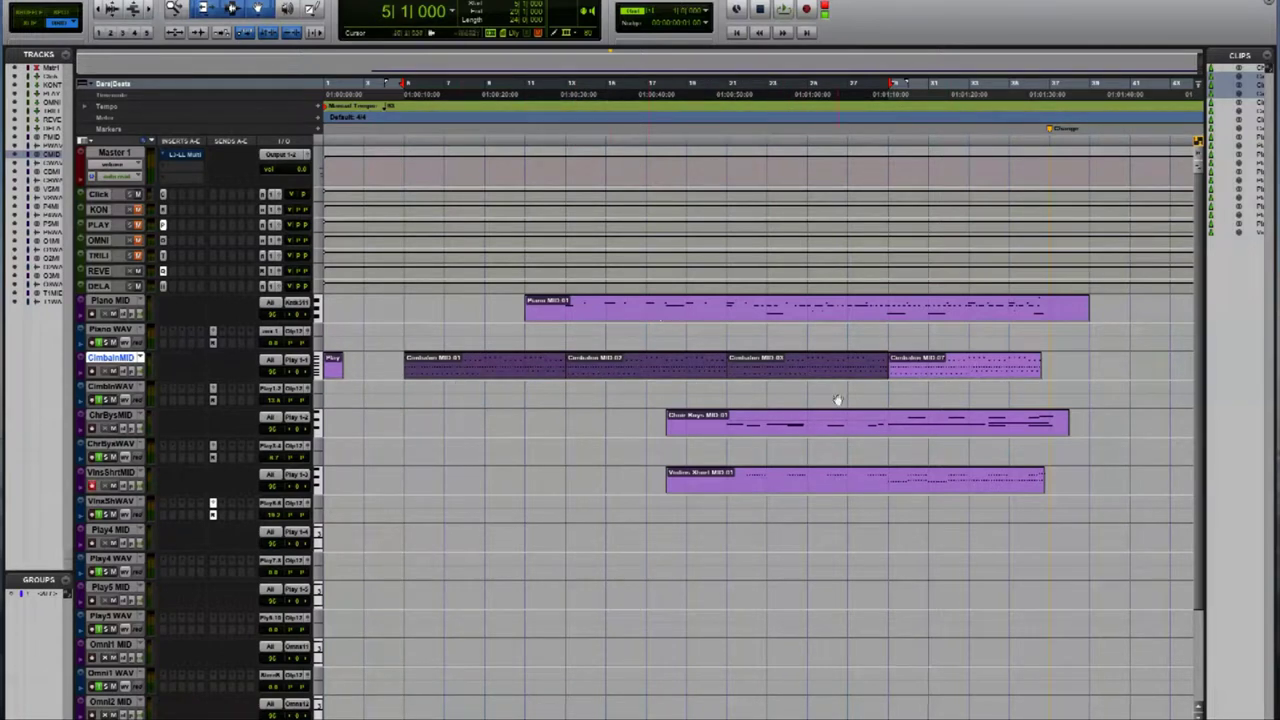
drag(452, 374, 961, 382)
drag(1098, 378, 1095, 378)
Load the double basses' long CBS Sus Vib.ewi patch from EWQLSO Platinum Strings into Play and move the plug-in window aside.
click(1056, 308)
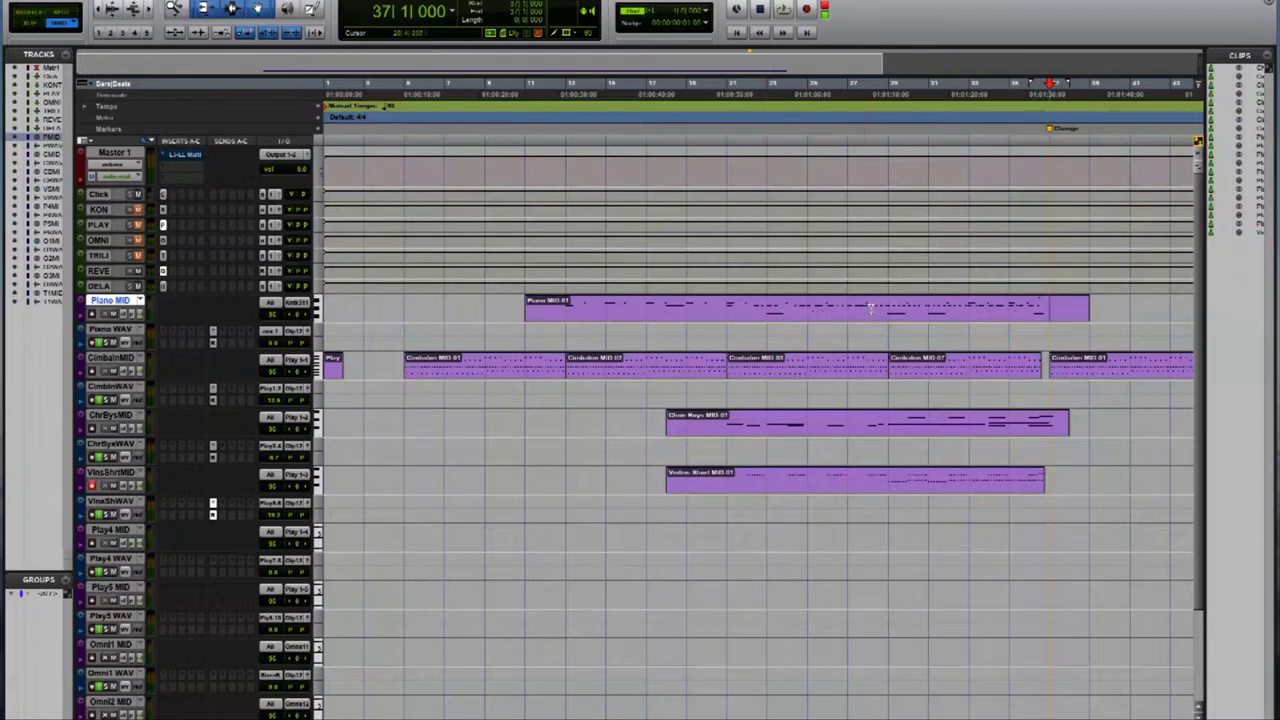
click(988, 388)
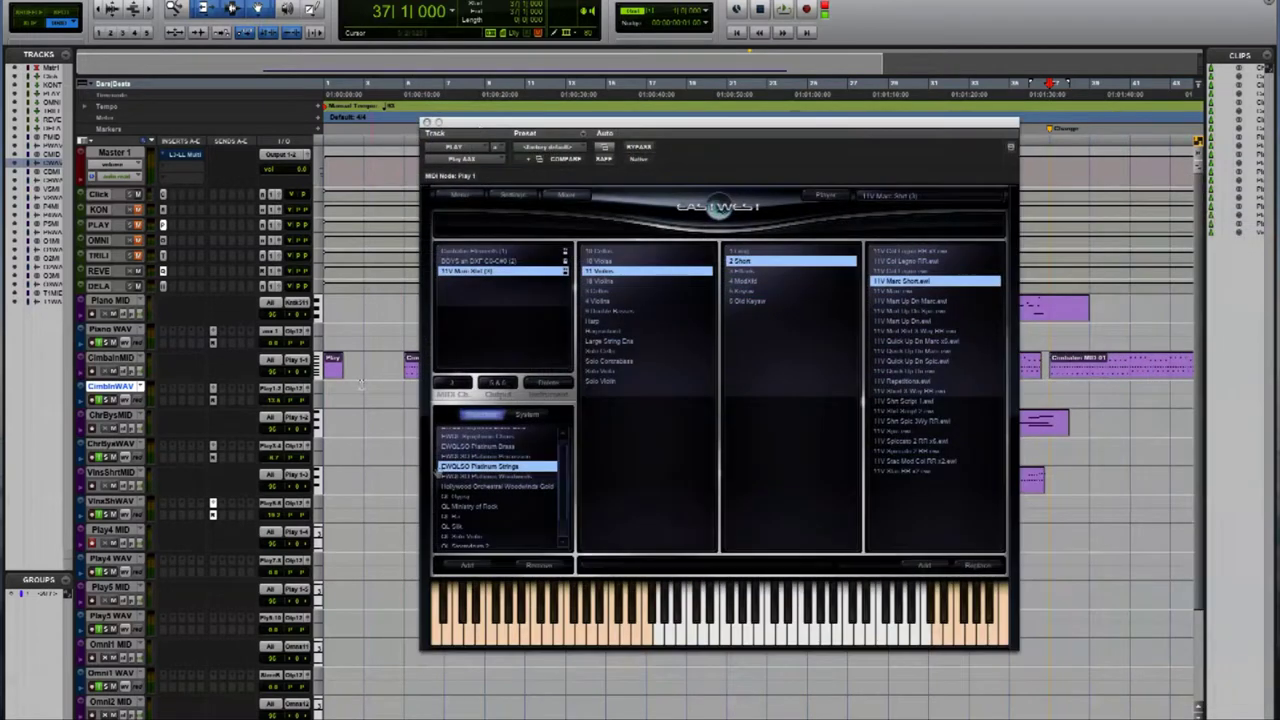
click(455, 467)
scroll(460, 470, down, 2)
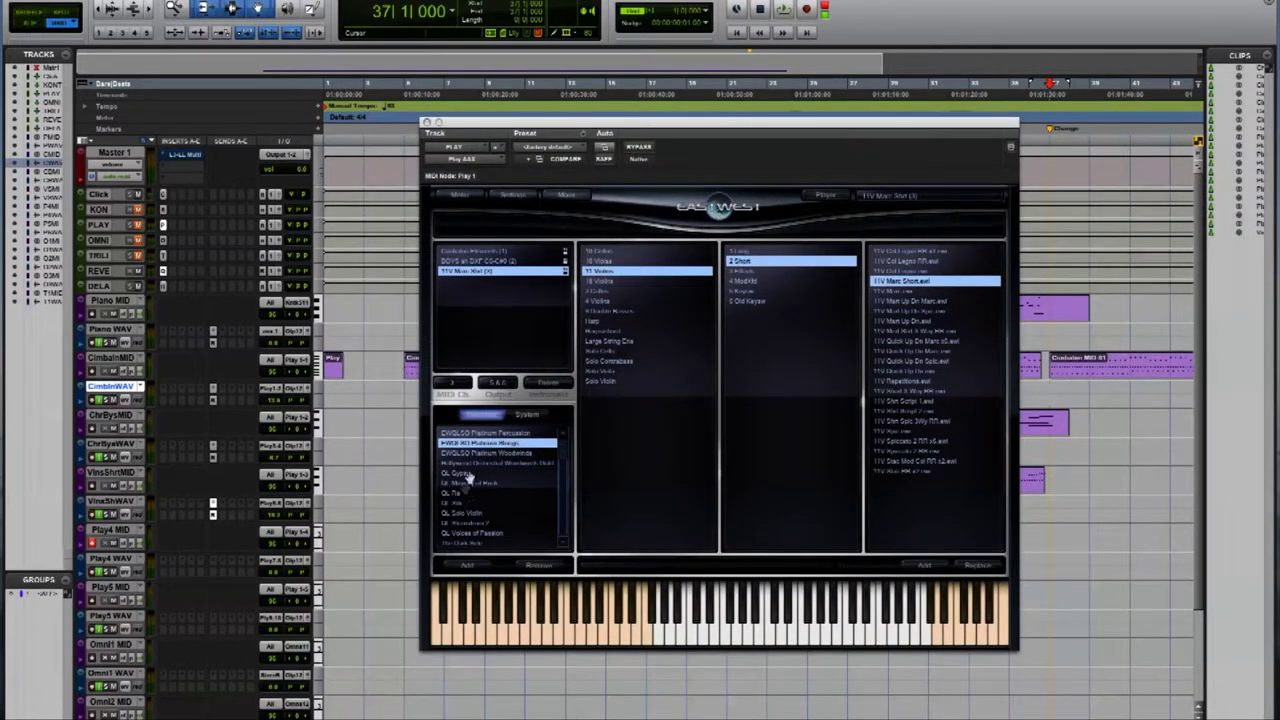
scroll(486, 453, up, 3)
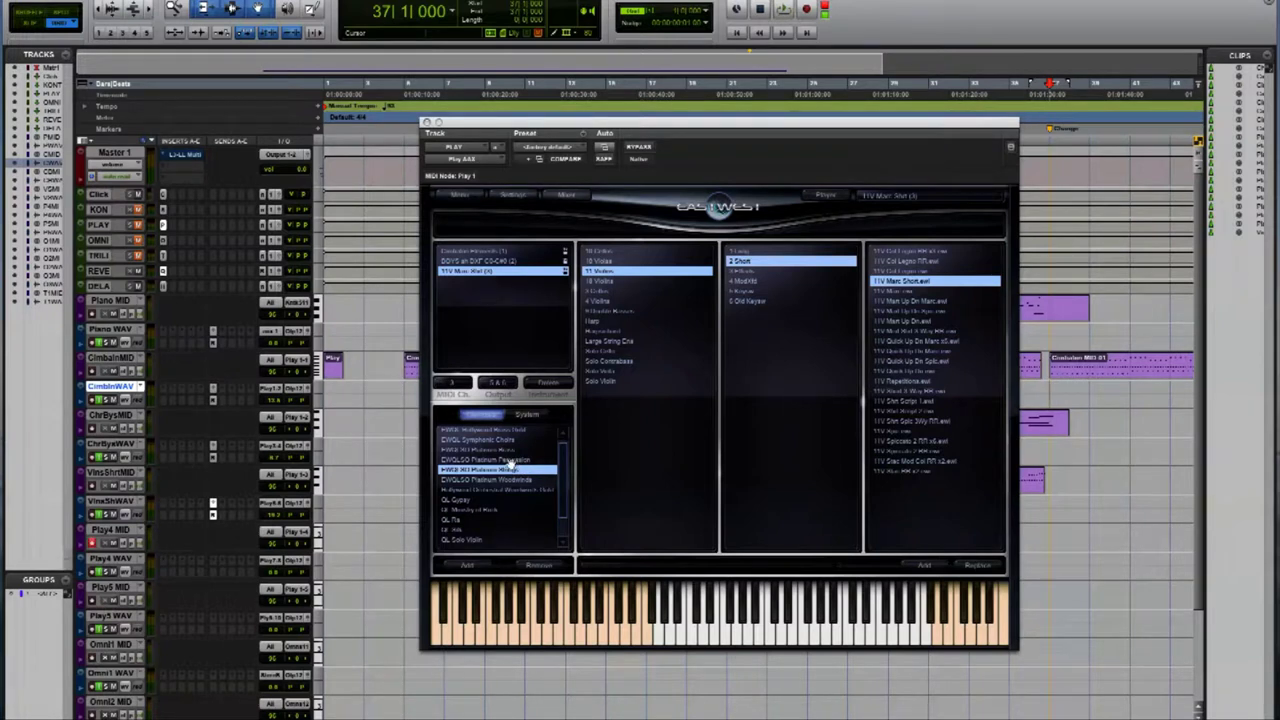
scroll(511, 463, up, 1)
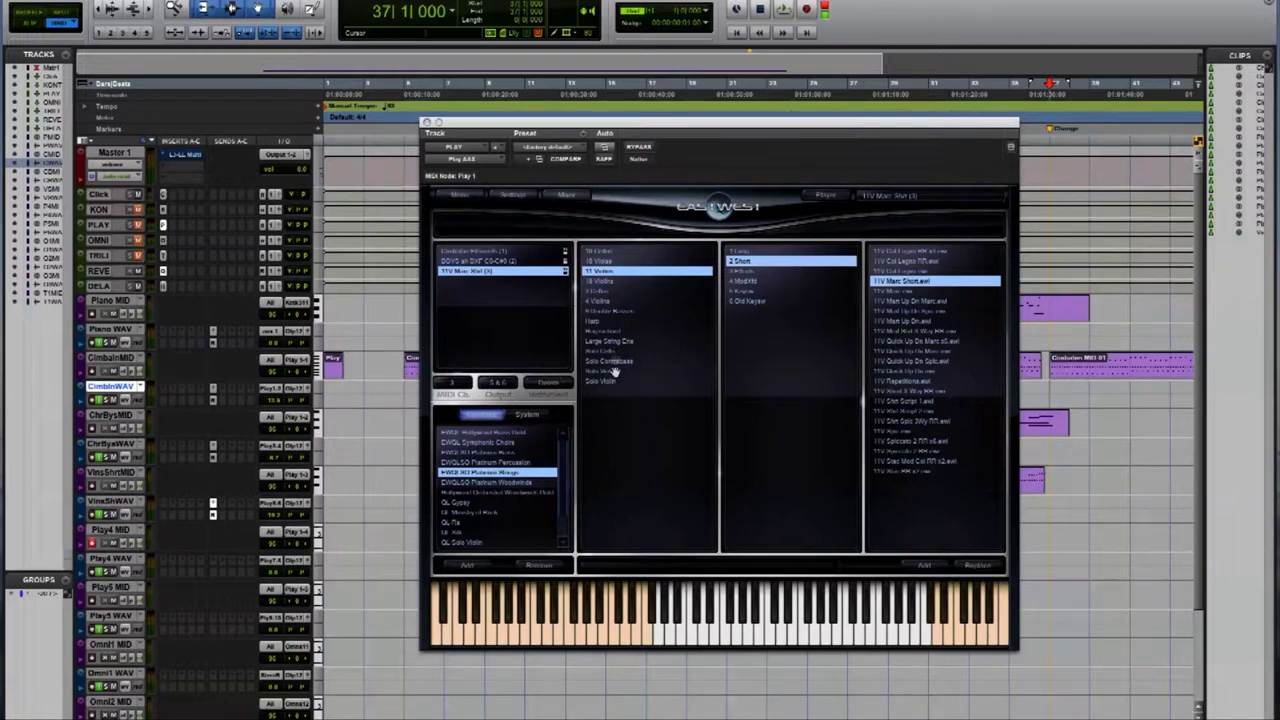
click(600, 311)
click(795, 250)
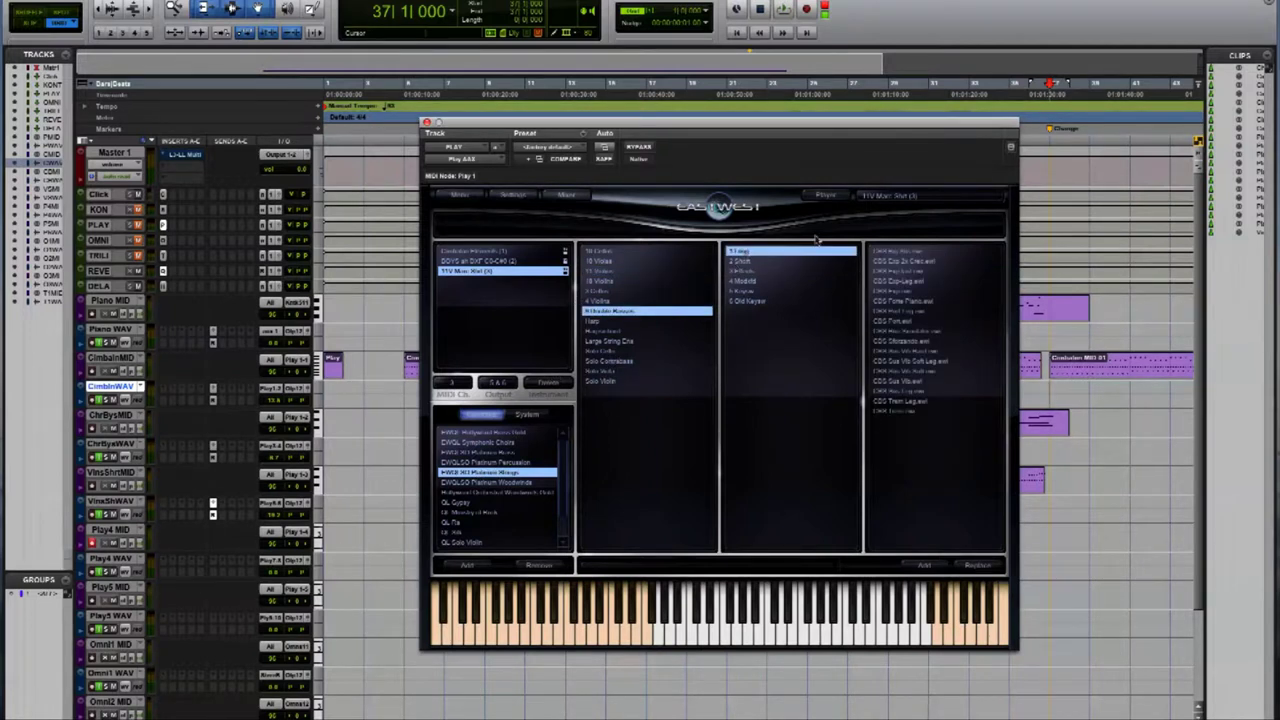
double_click(902, 384)
click(665, 435)
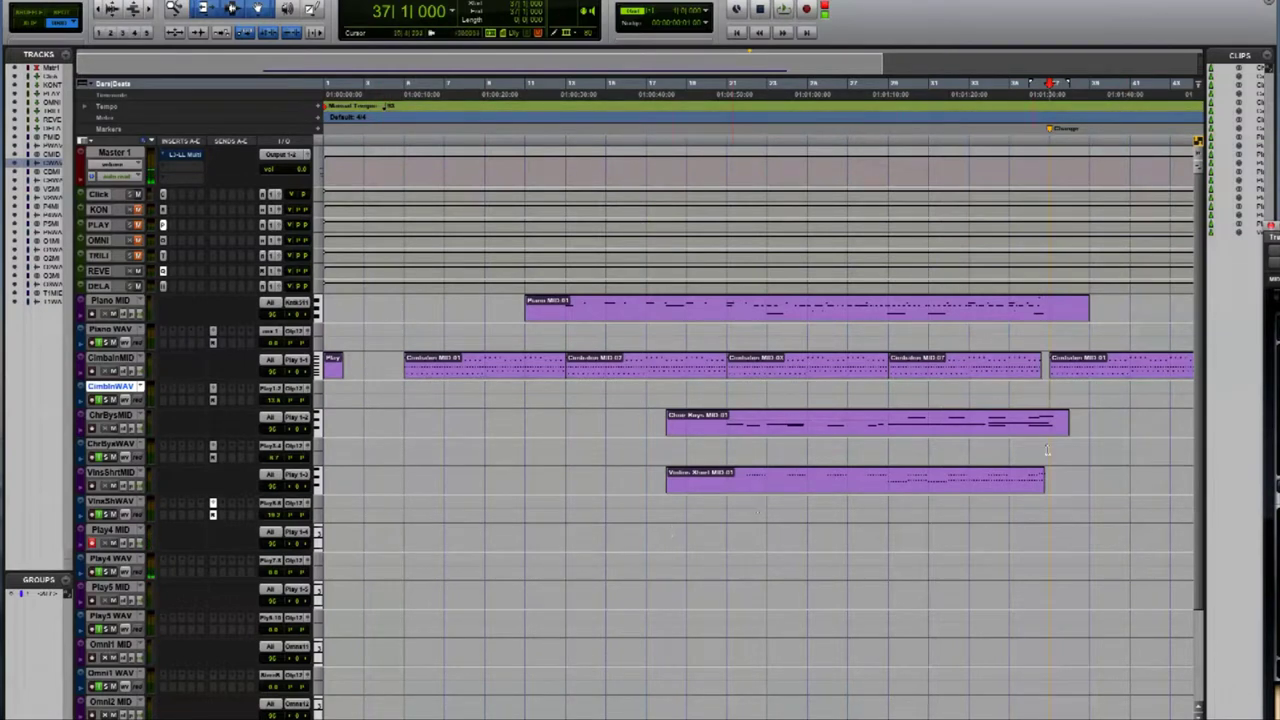
Play the transition from bar 35 into the copied cimbalom clips twice to try out the double basses.
key(semicolon)
key(semicolon)
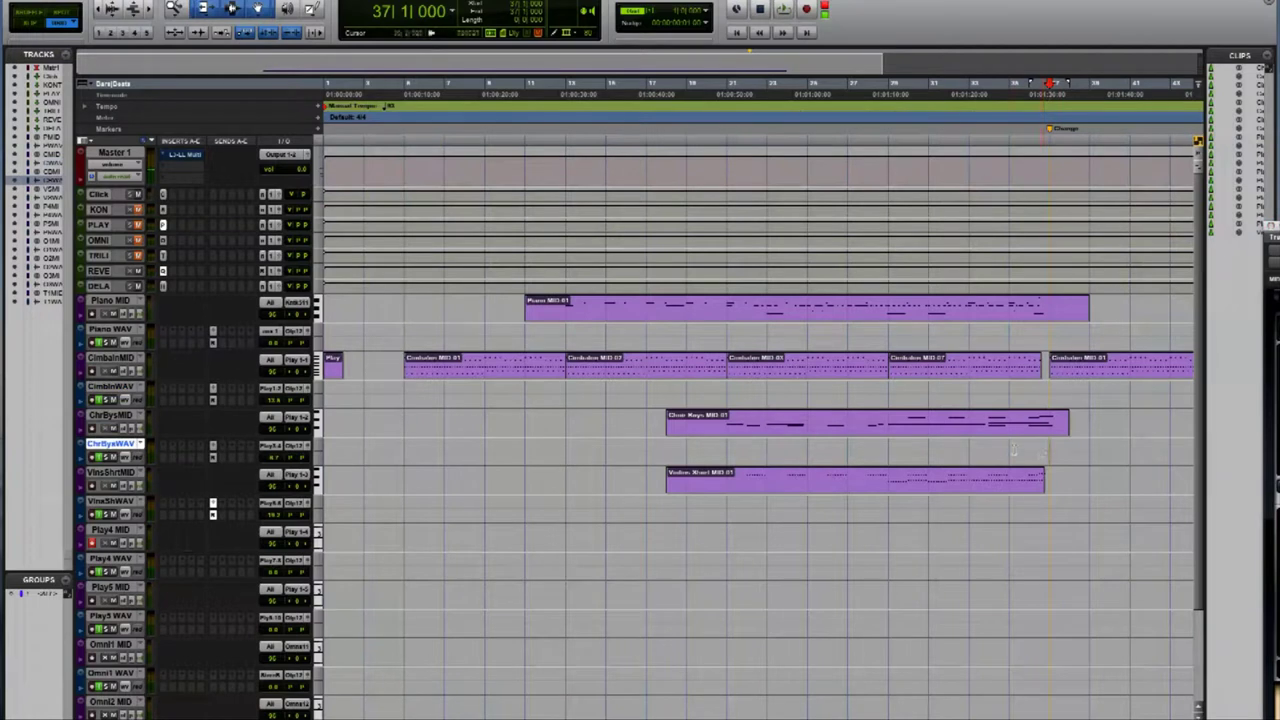
key(space)
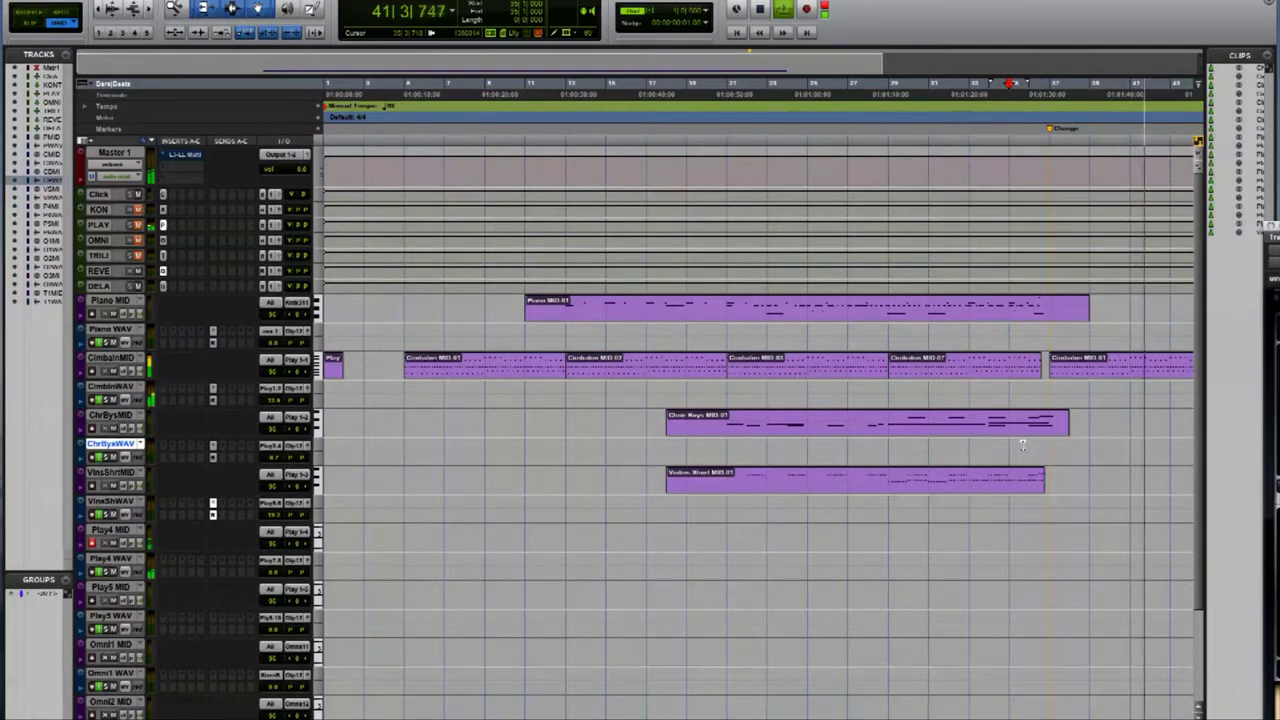
key(space)
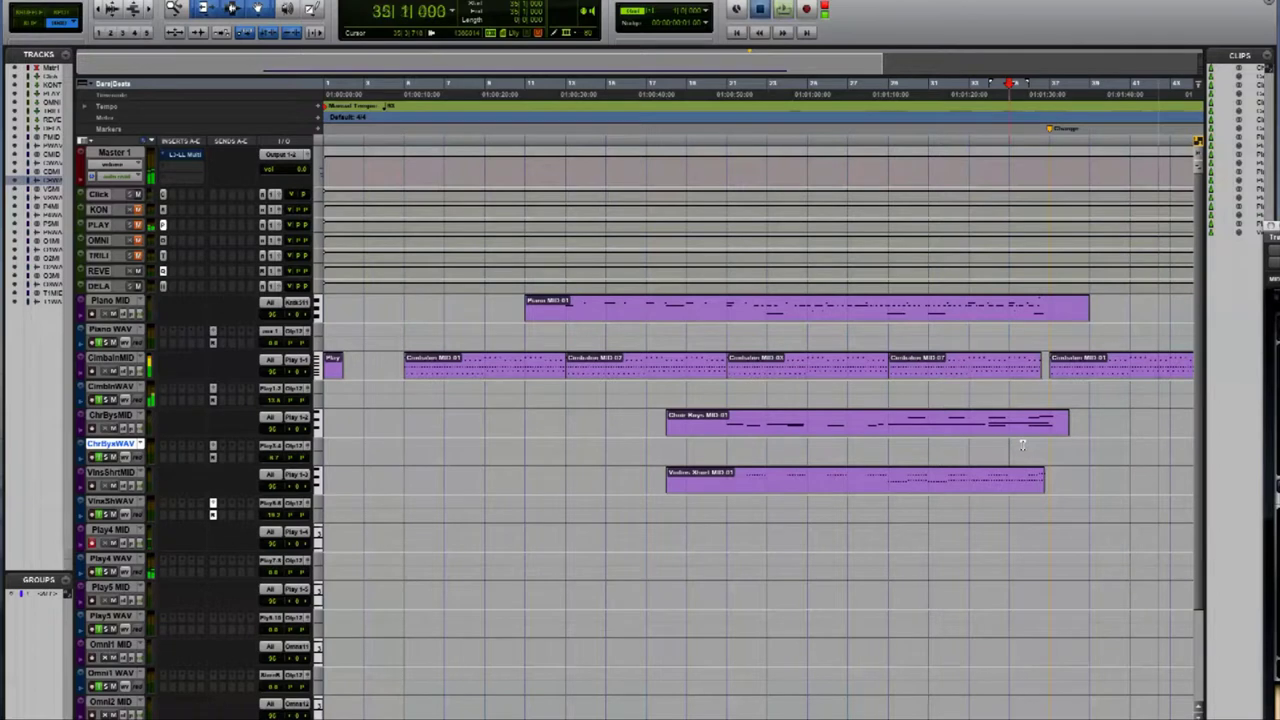
key(p)
key(p)
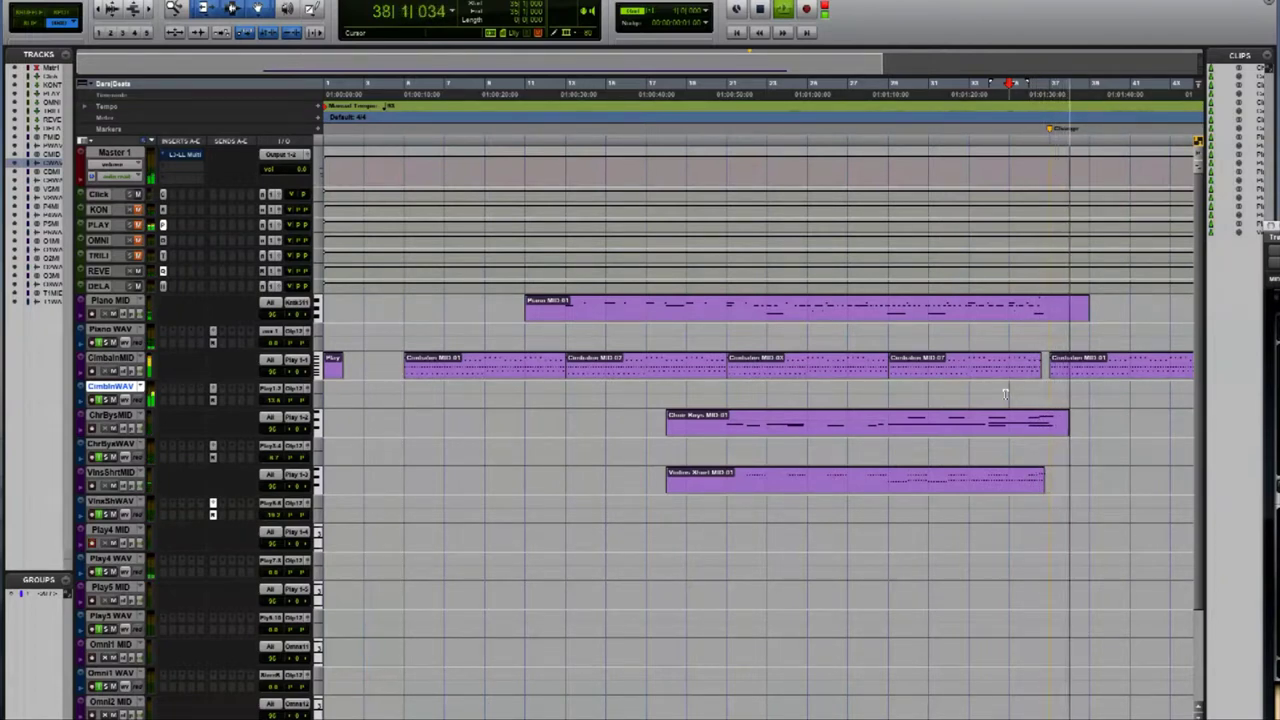
key(space)
Select the three copied Cimbalom clips after the Change marker and move them to start at bar 39.
scroll(1110, 370, down, 3)
scroll(994, 371, up, 2)
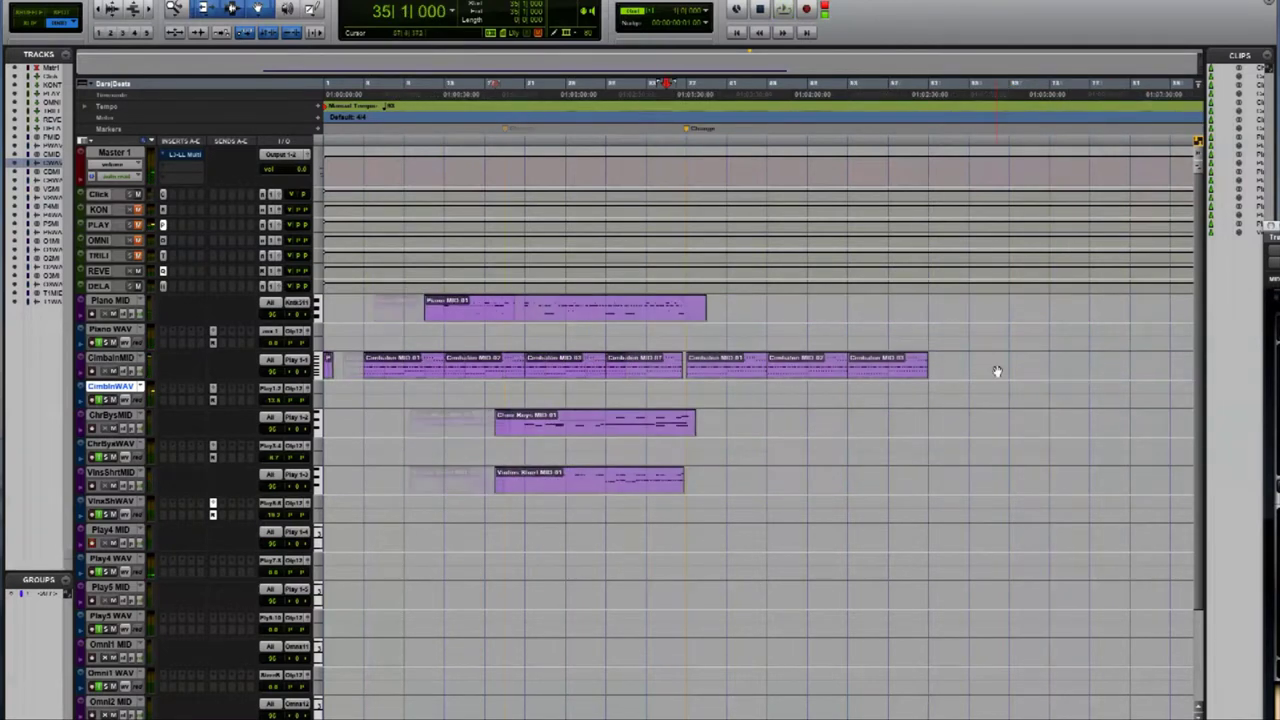
click(733, 372)
shift+click(894, 371)
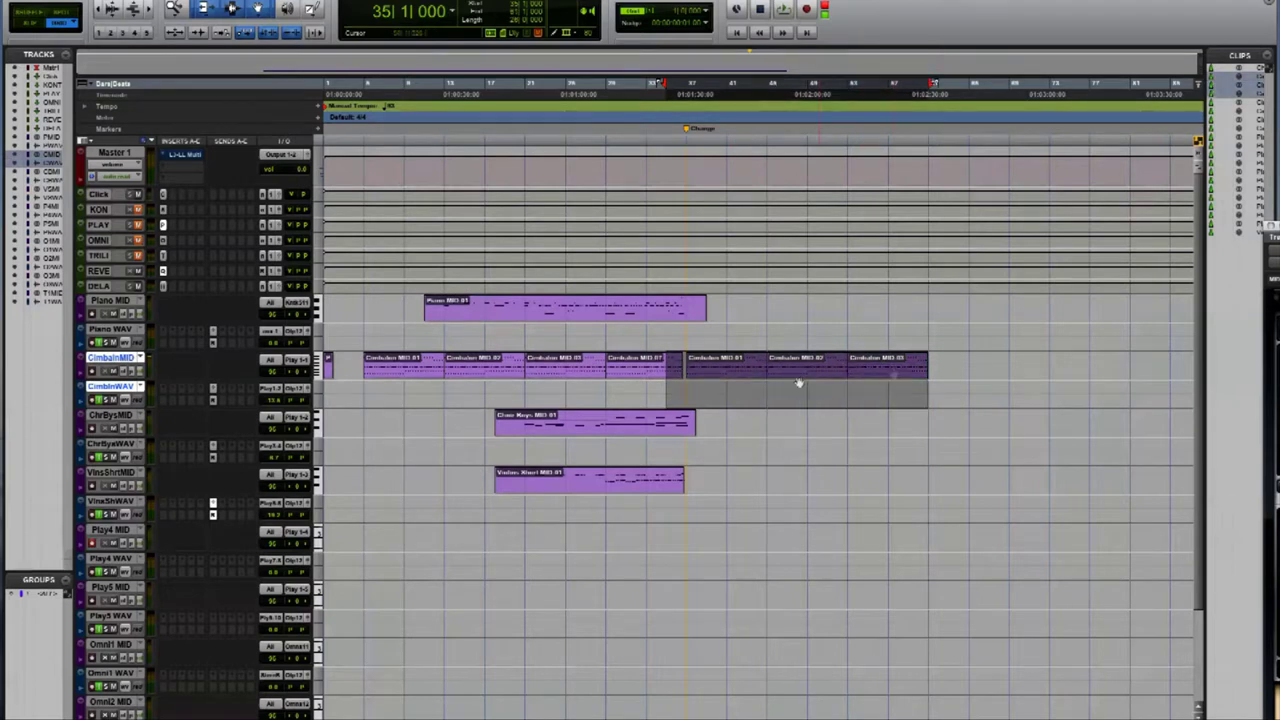
scroll(712, 380, up, 2)
click(888, 371)
scroll(890, 371, right, 10)
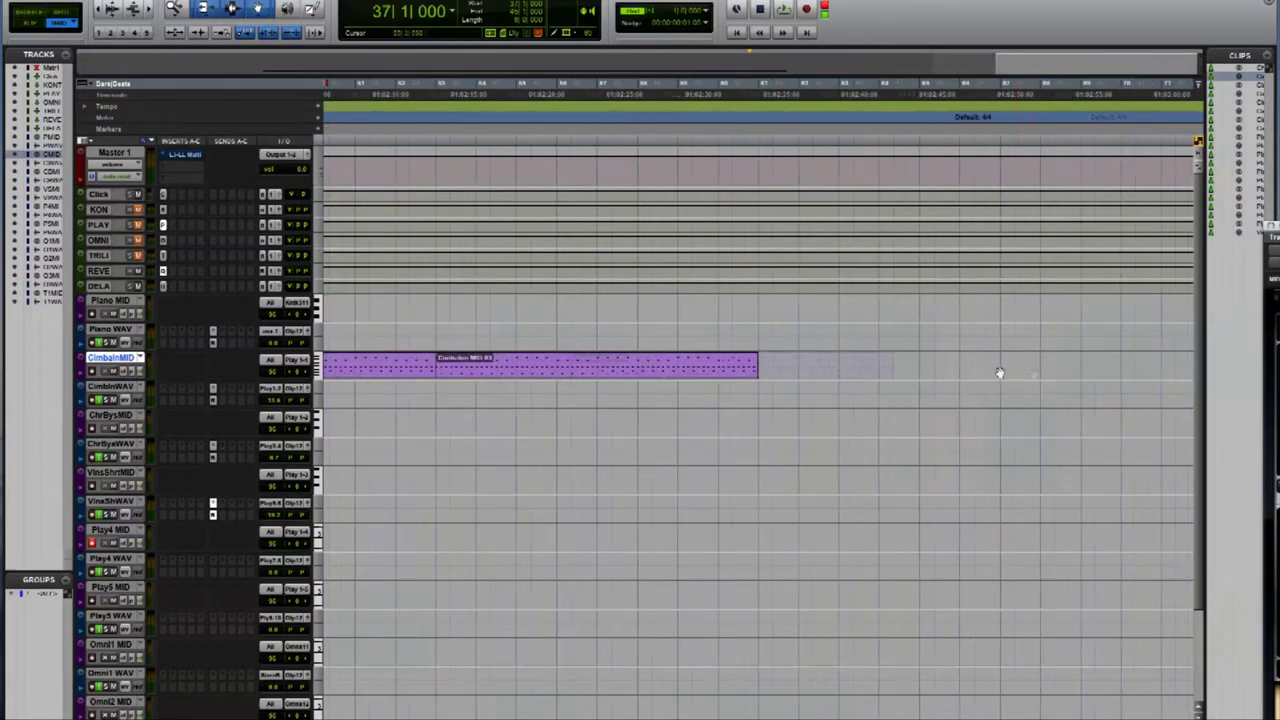
scroll(700, 371, left, 12)
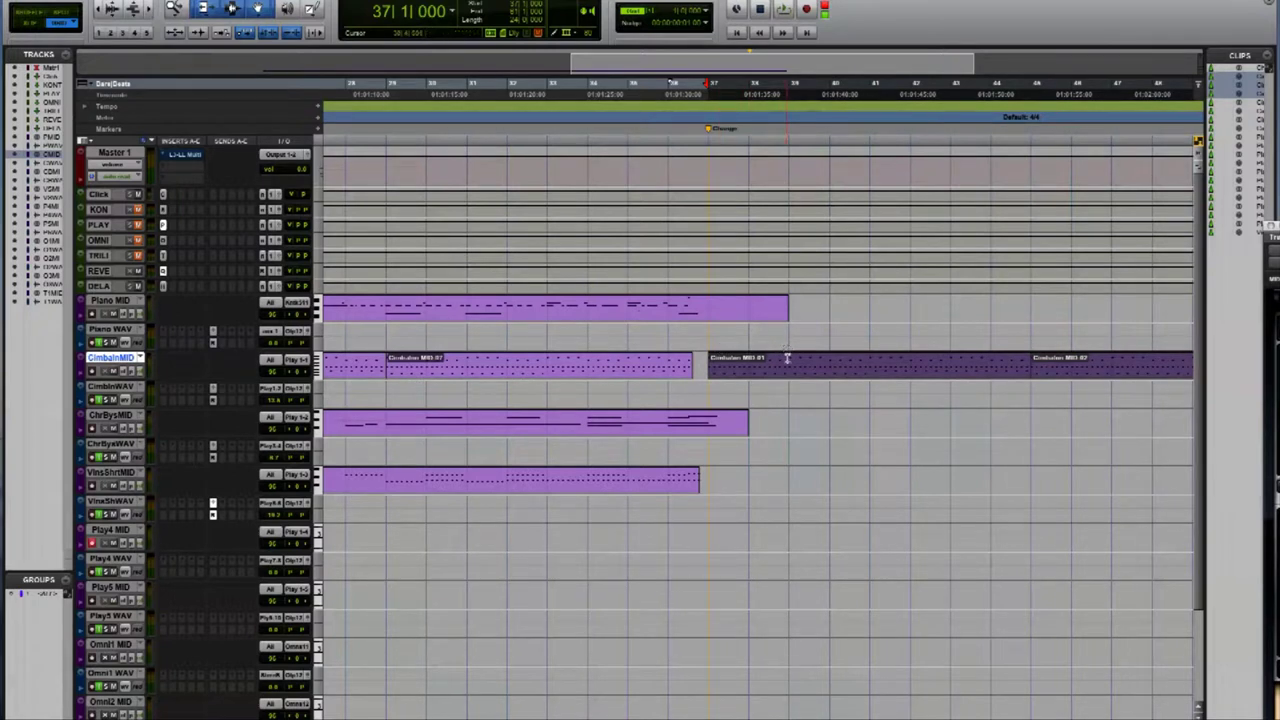
click(779, 376)
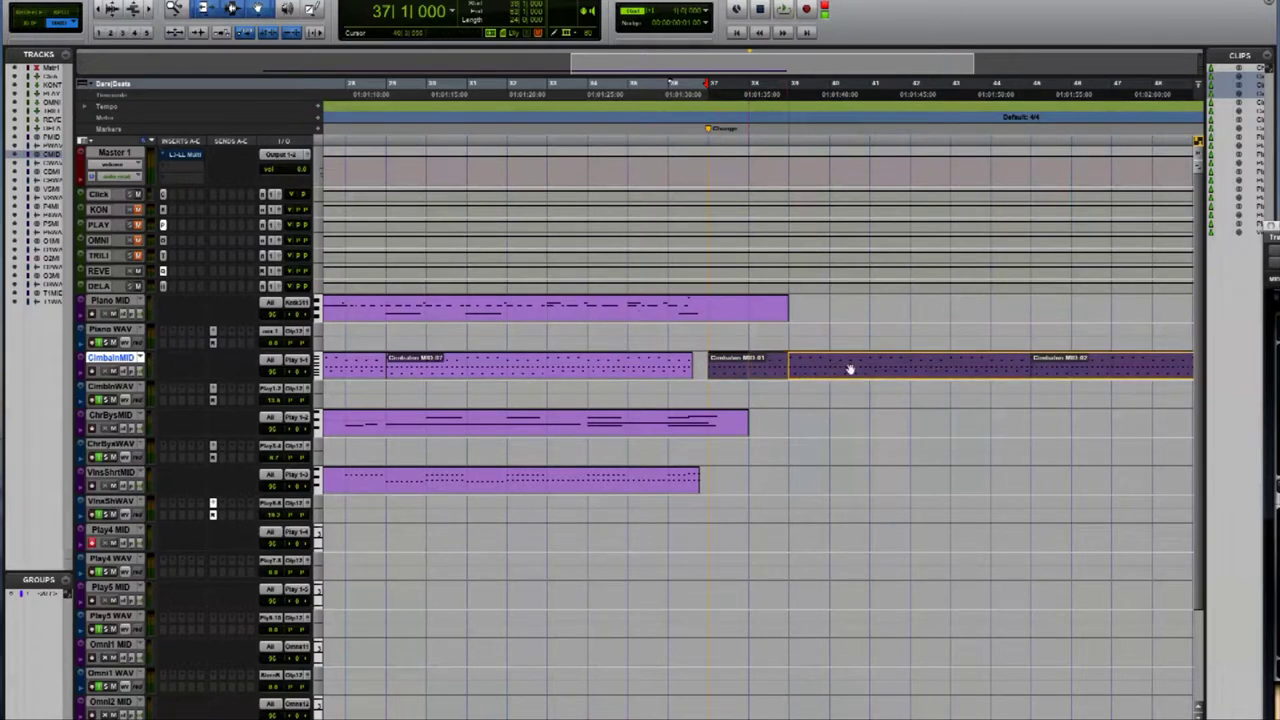
drag(849, 370, 849, 370)
Play back from bar 34 through the gap into the moved Cimbalom clips.
click(597, 363)
key(space)
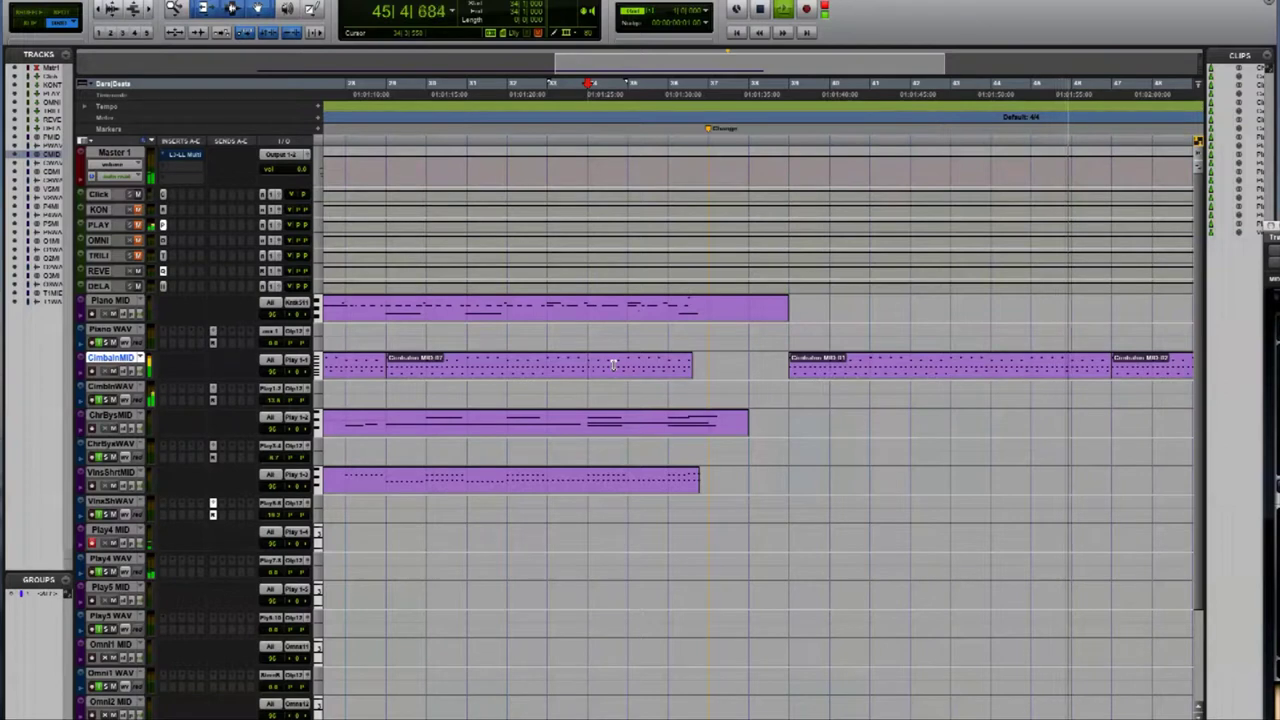
key(space)
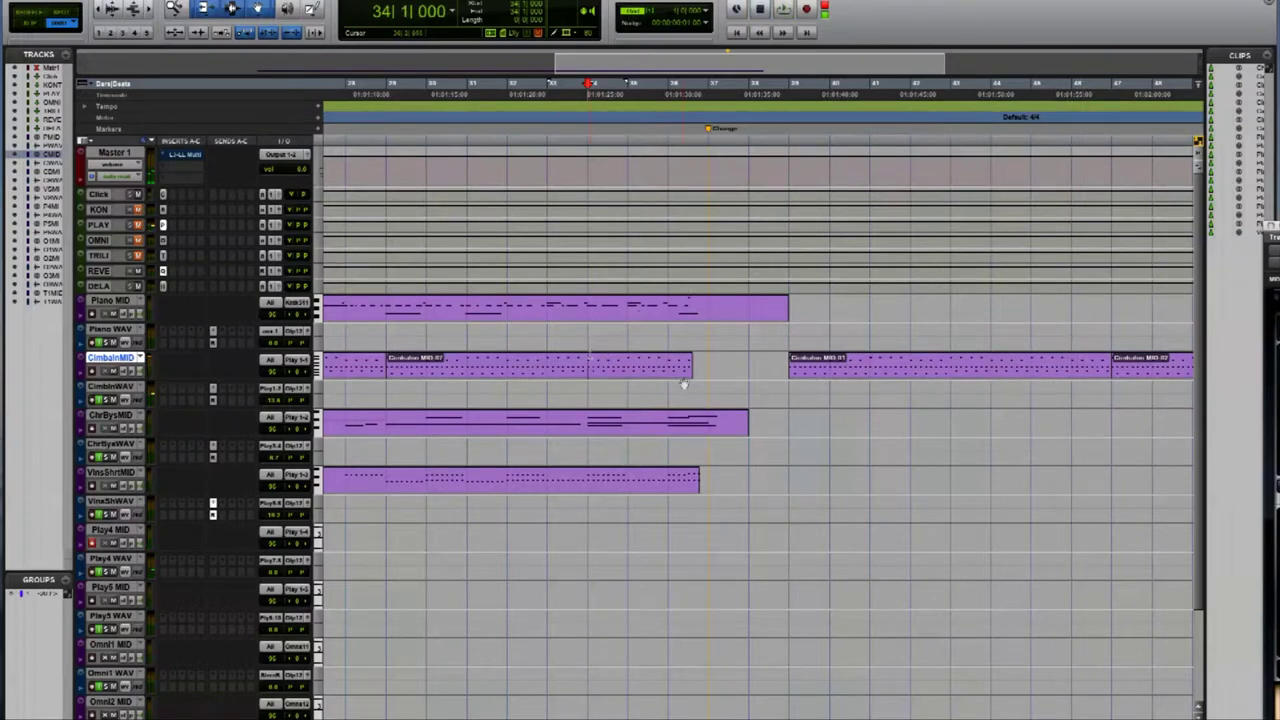
Rename the Play4 MID track as DblBassMID and record a double bass part on it from bar 35.
click(614, 390)
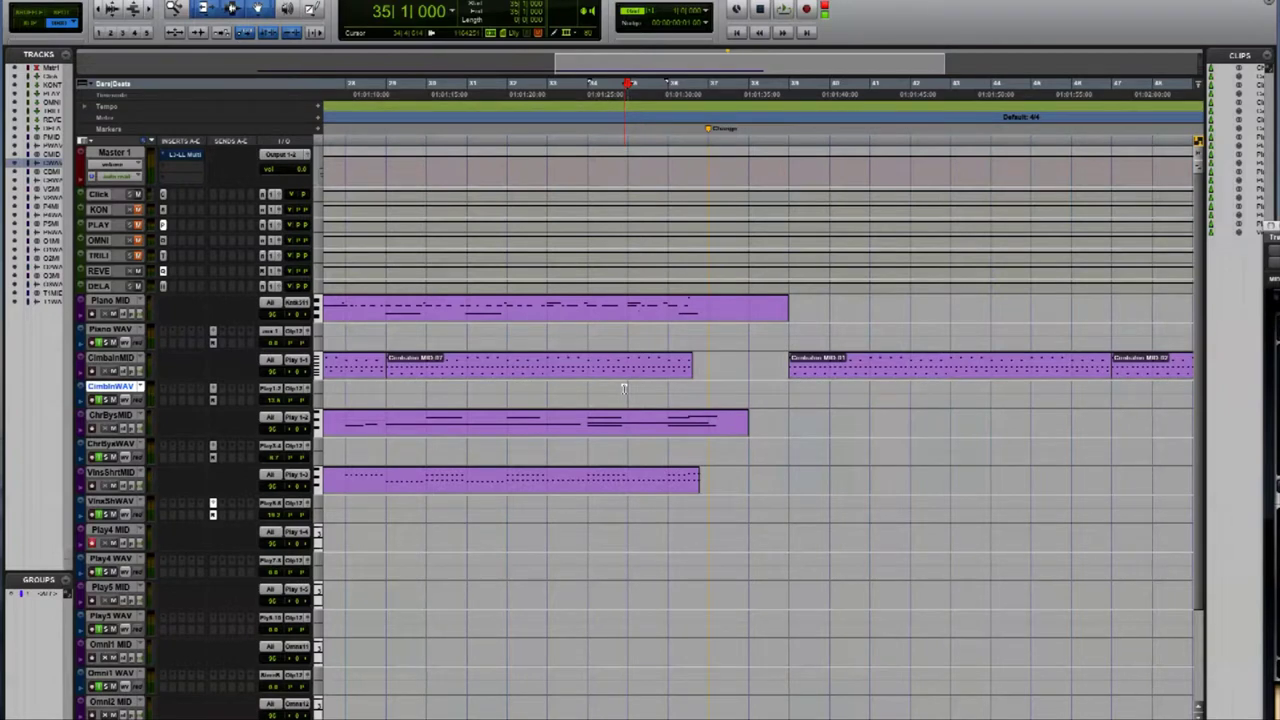
double_click(108, 530)
text(DblBassMID)
key(Return)
key(ctrl+space)
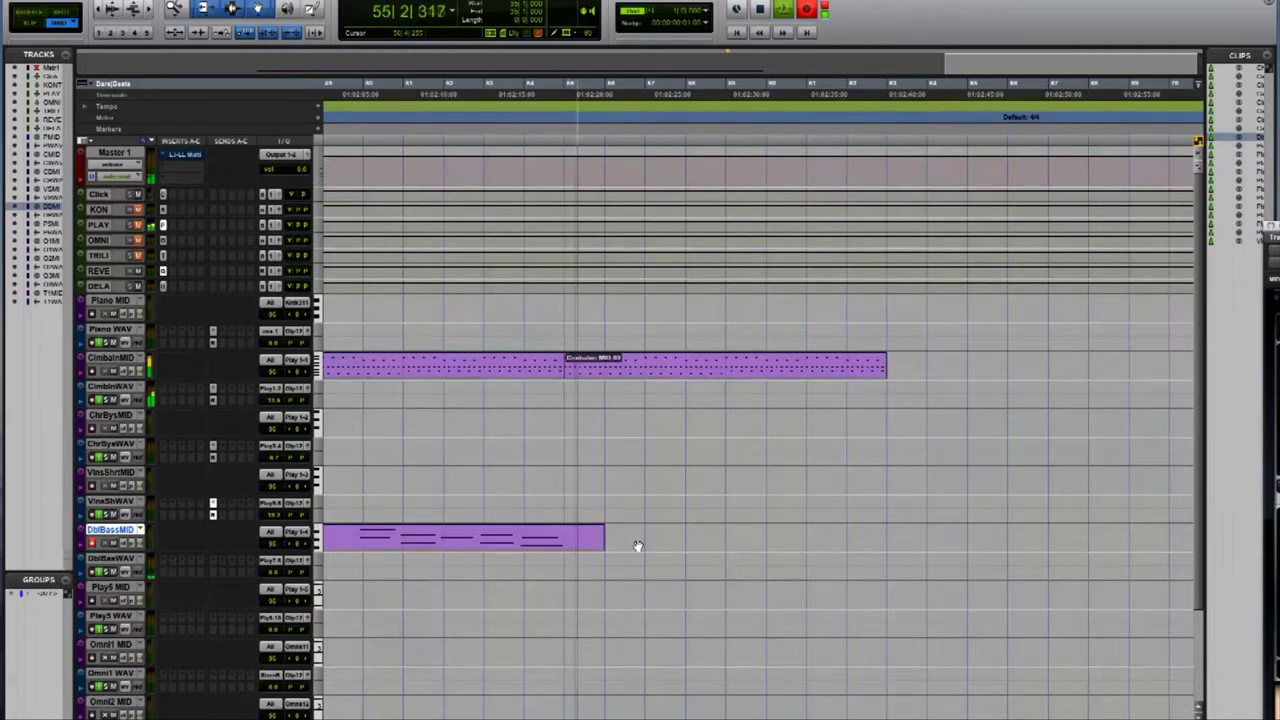
key(space)
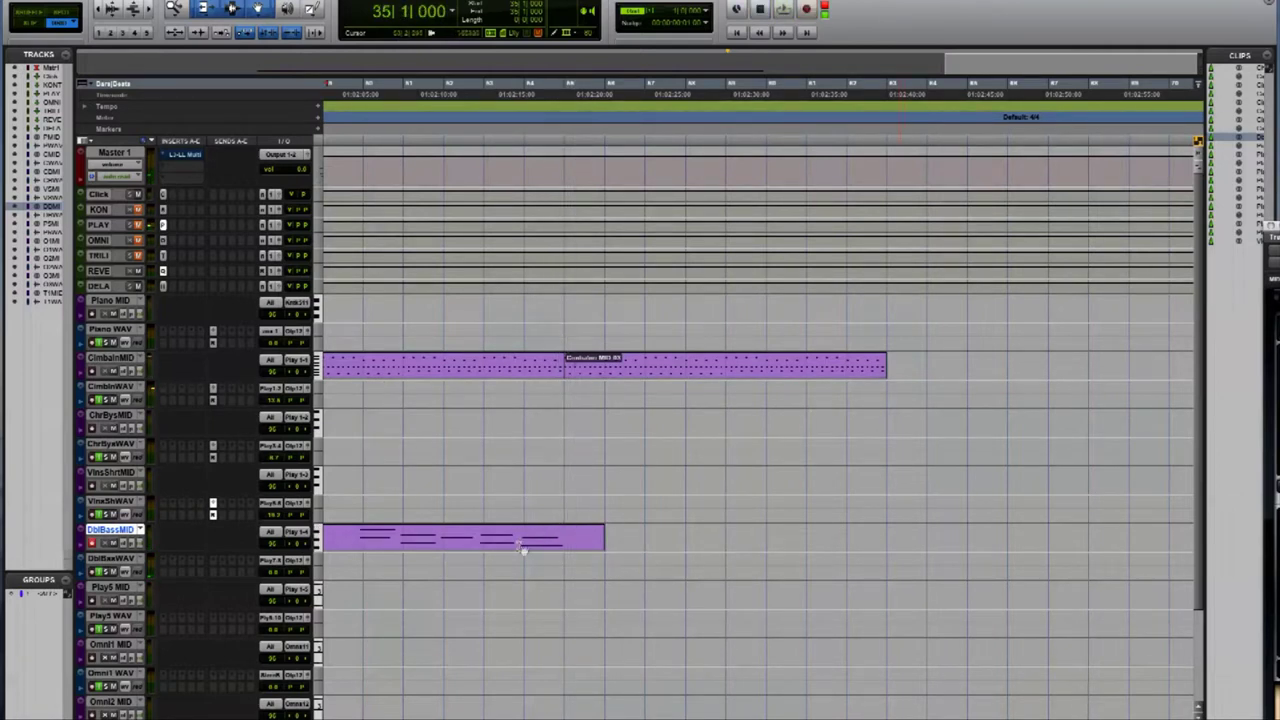
Quantize the recorded DblBassMID clip to a 1/4 note grid and close the quantize window.
click(524, 546)
key(alt+0)
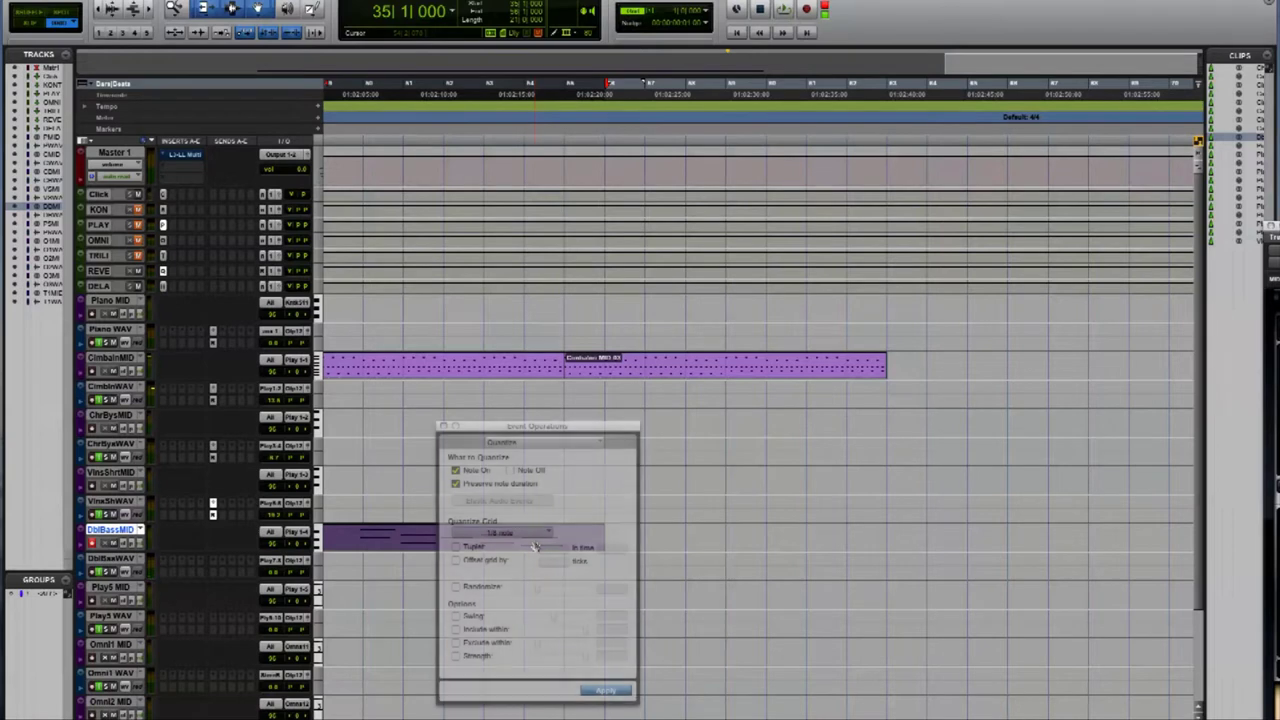
click(532, 535)
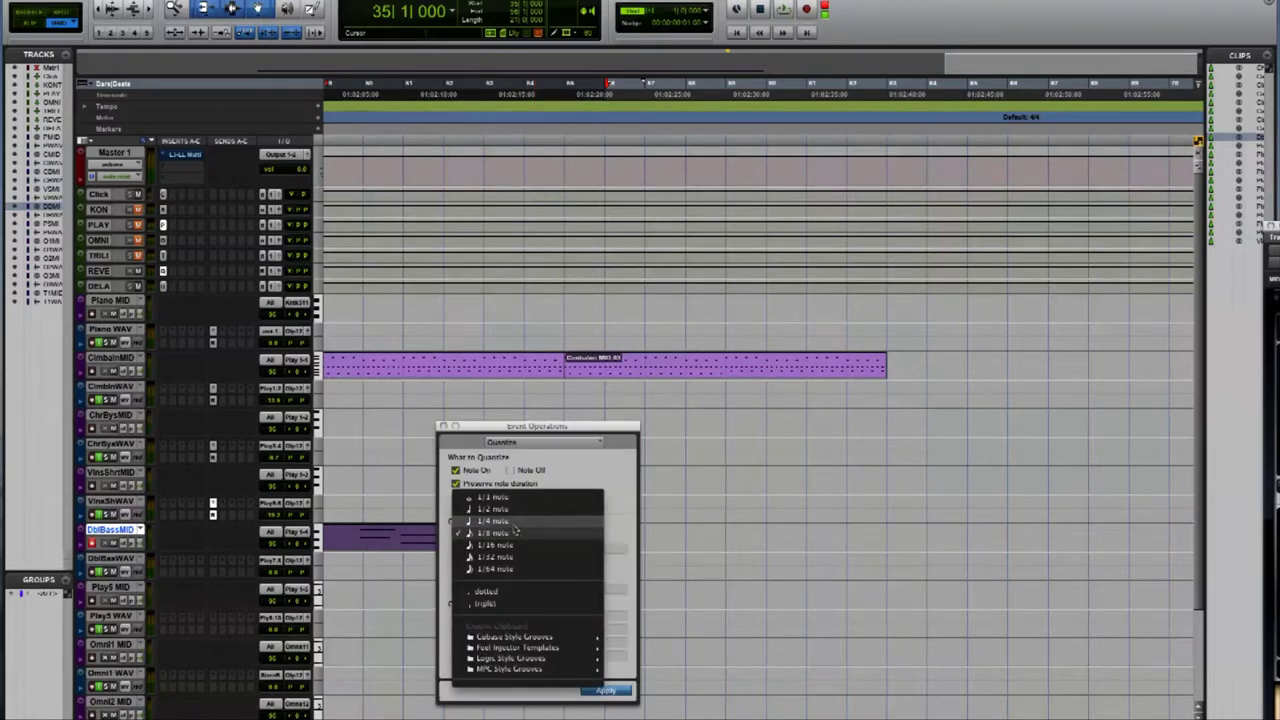
click(530, 521)
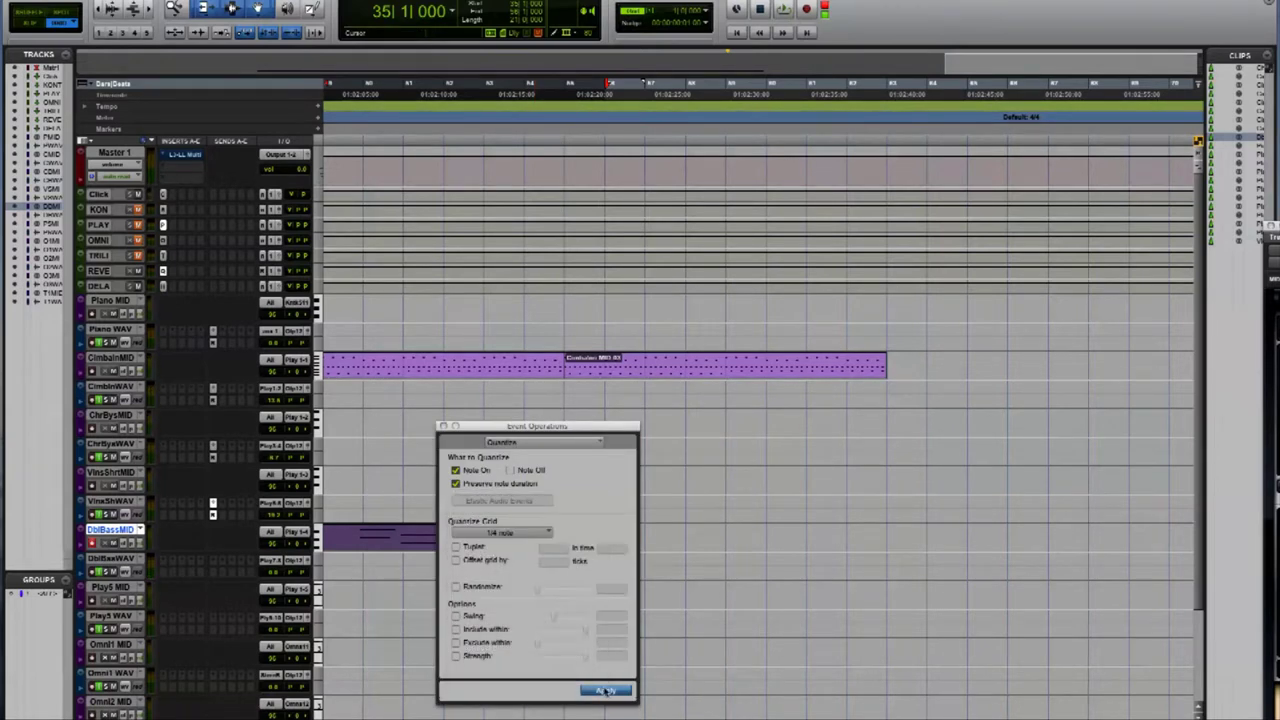
click(444, 426)
Show the note velocities on the DblBassMID track and enlarge the track to inspect them from bar 36 on.
scroll(620, 548, left, 10)
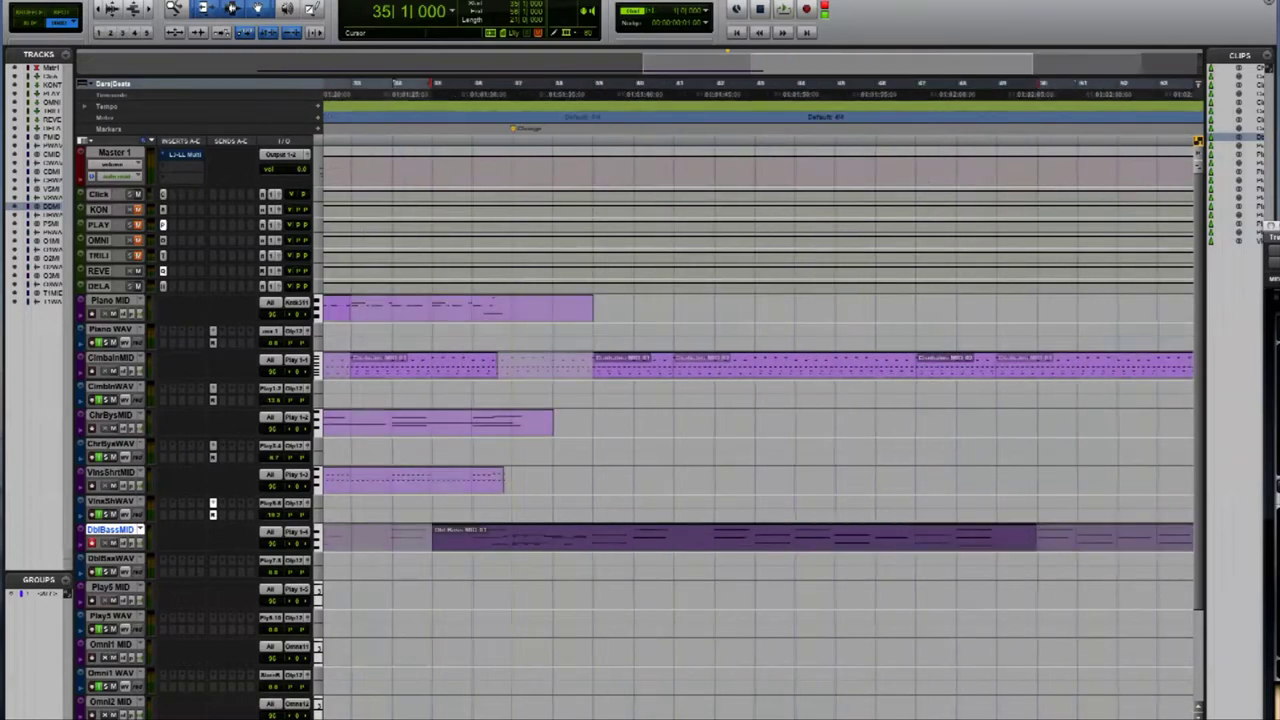
click(637, 533)
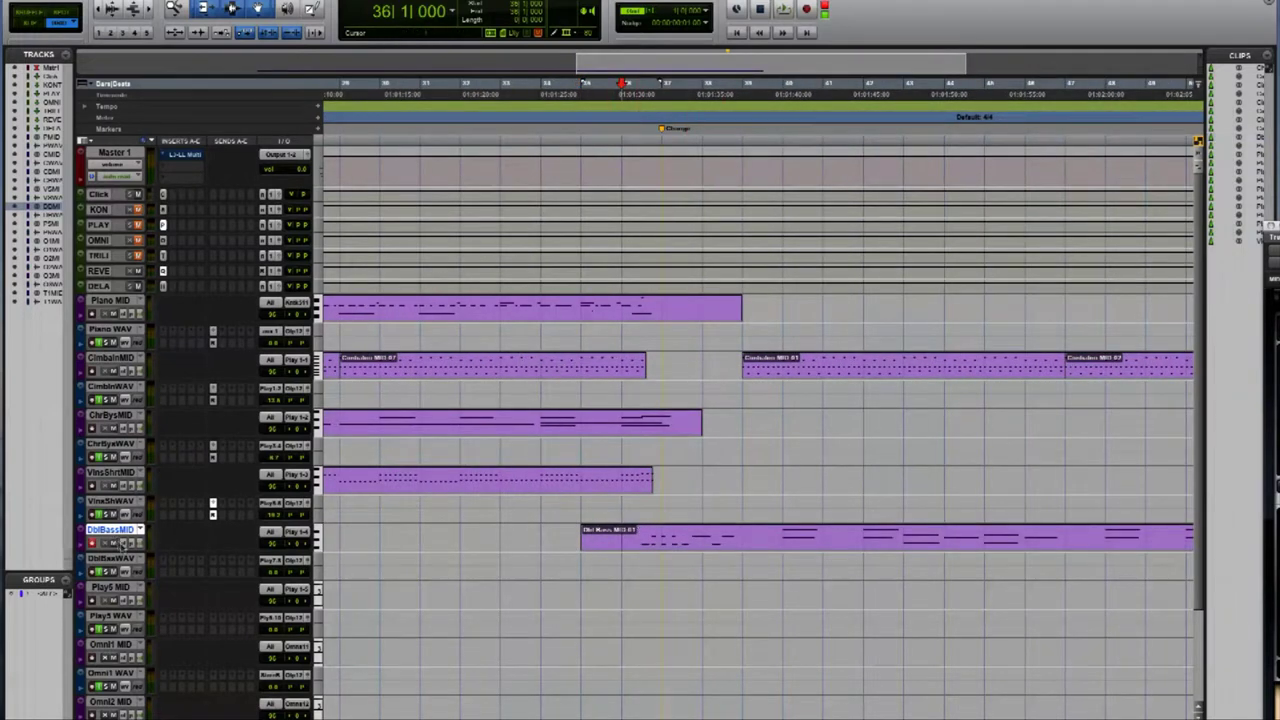
click(122, 543)
click(147, 566)
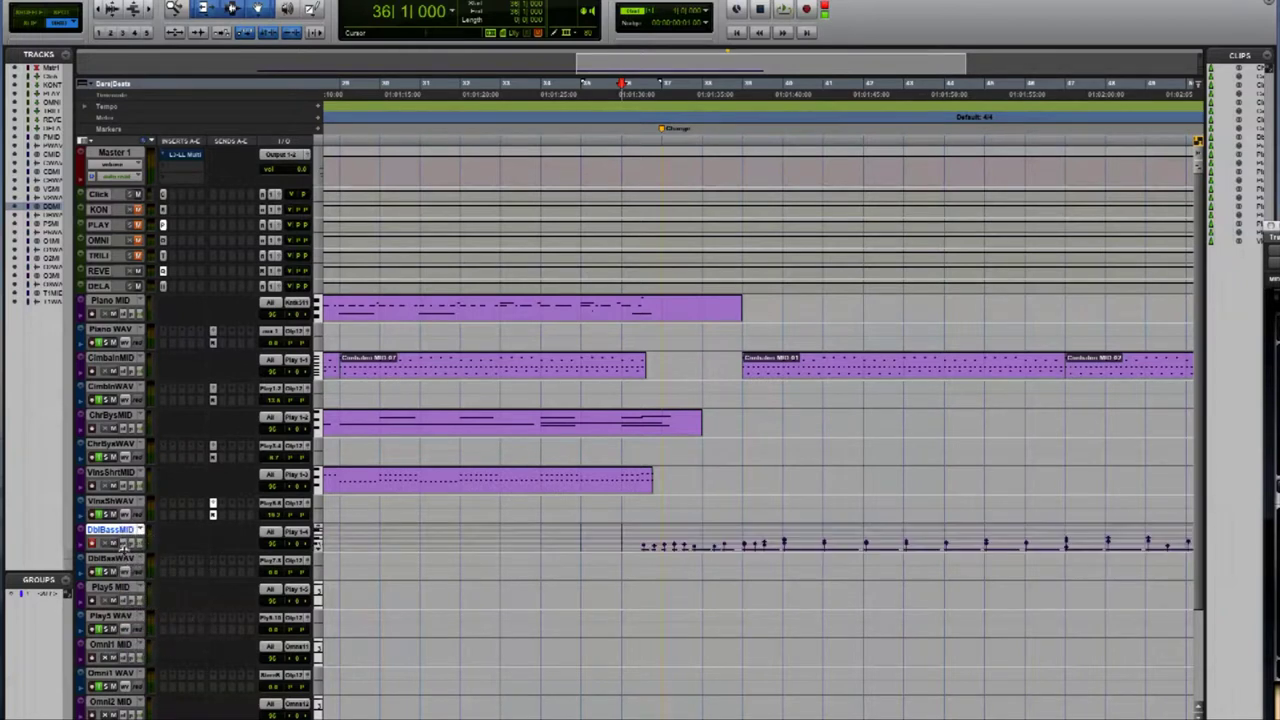
key(space)
key(ctrl+Up)
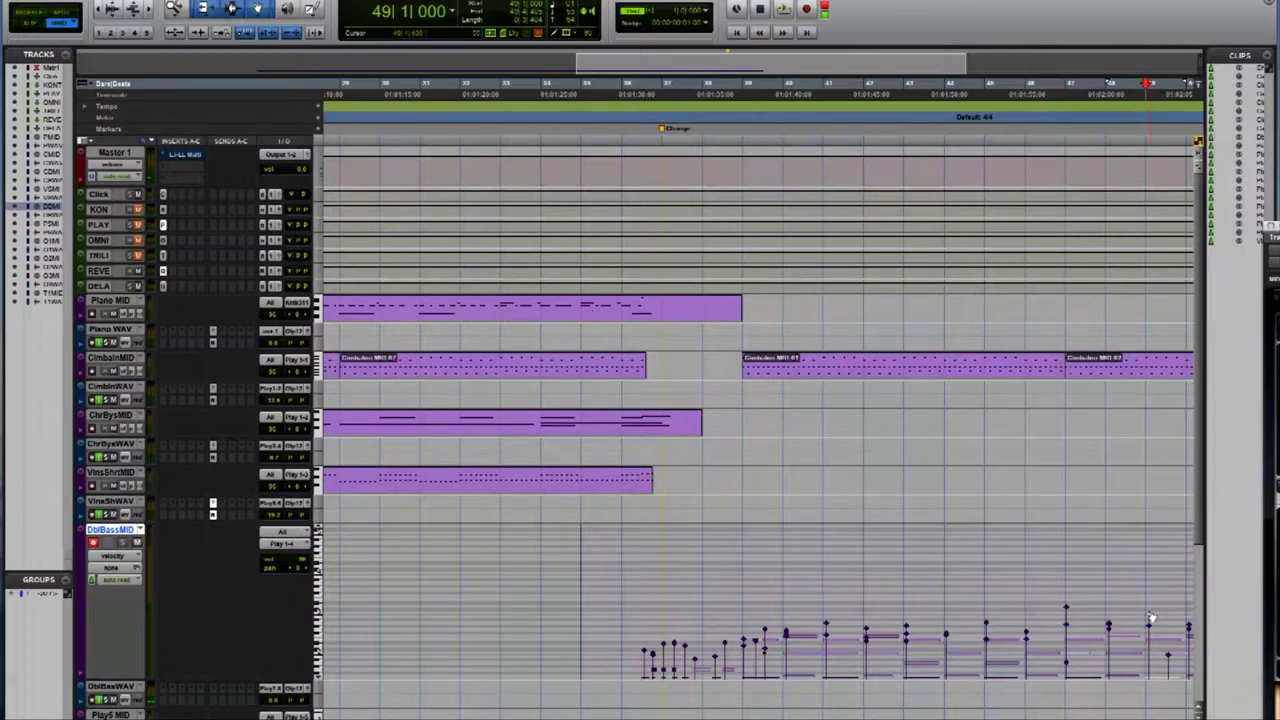
Play back the double bass part from just before bar 36 through the change.
key(space)
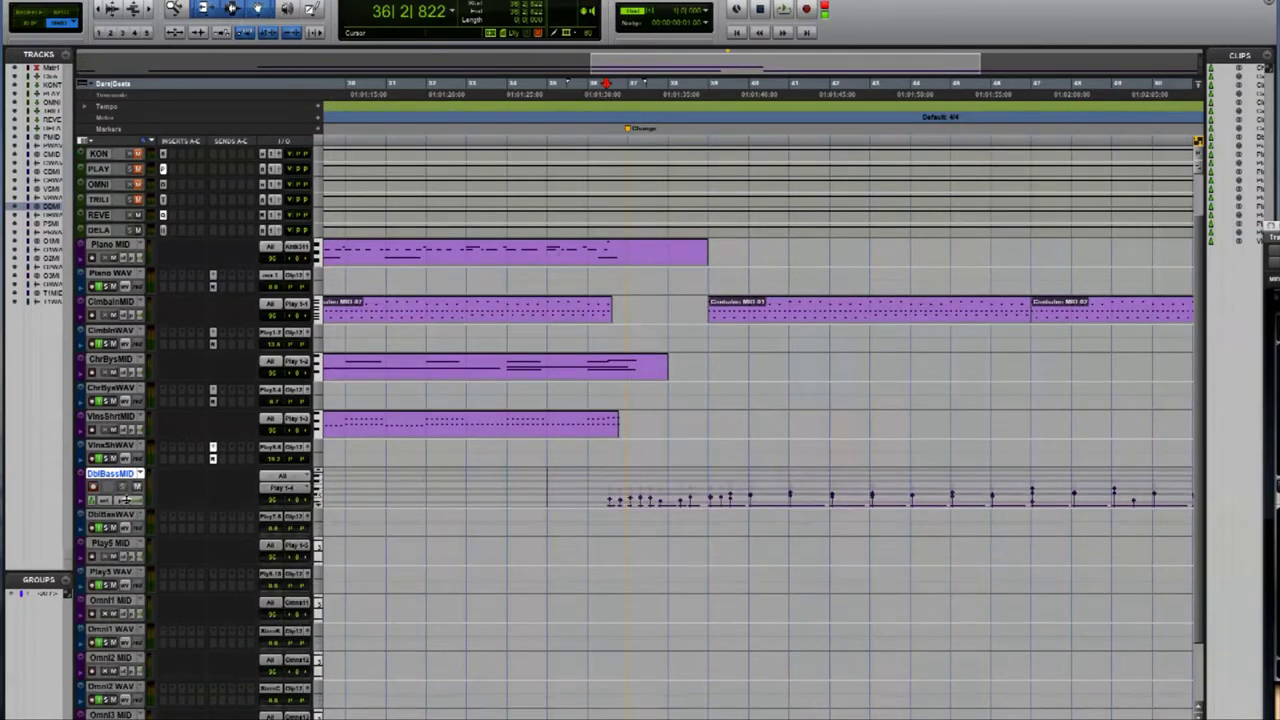
key(space)
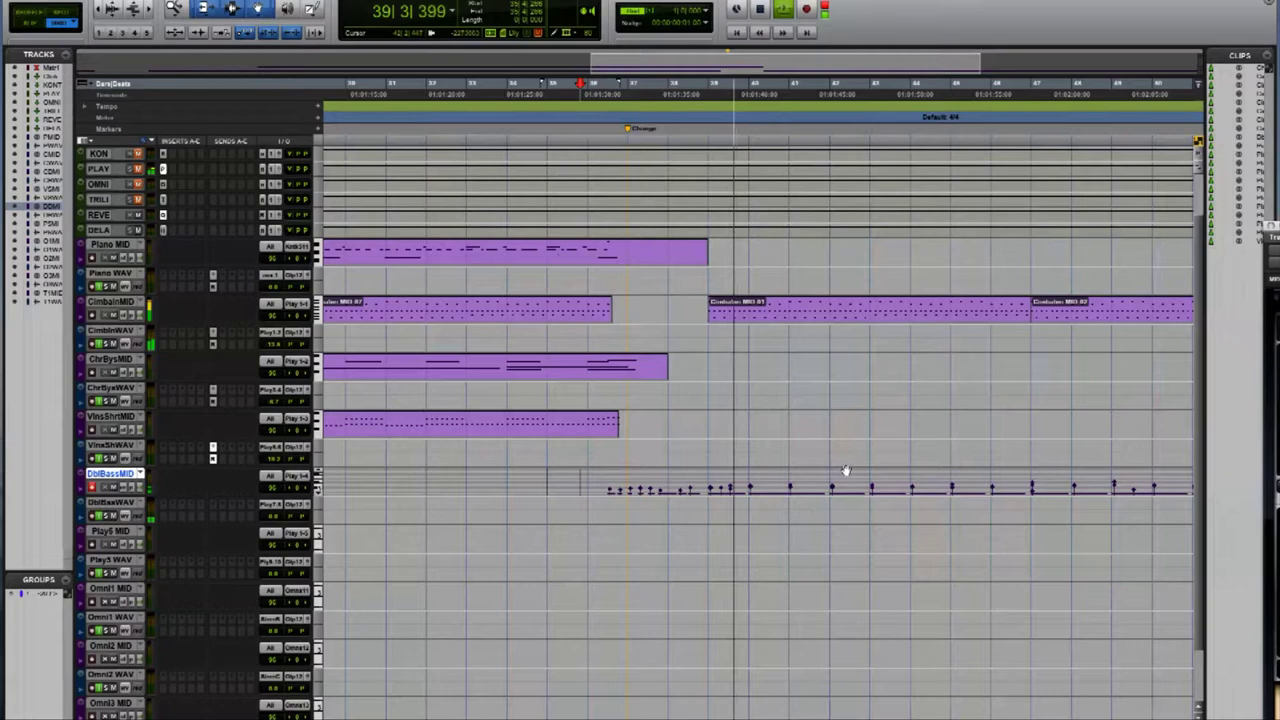
key(space)
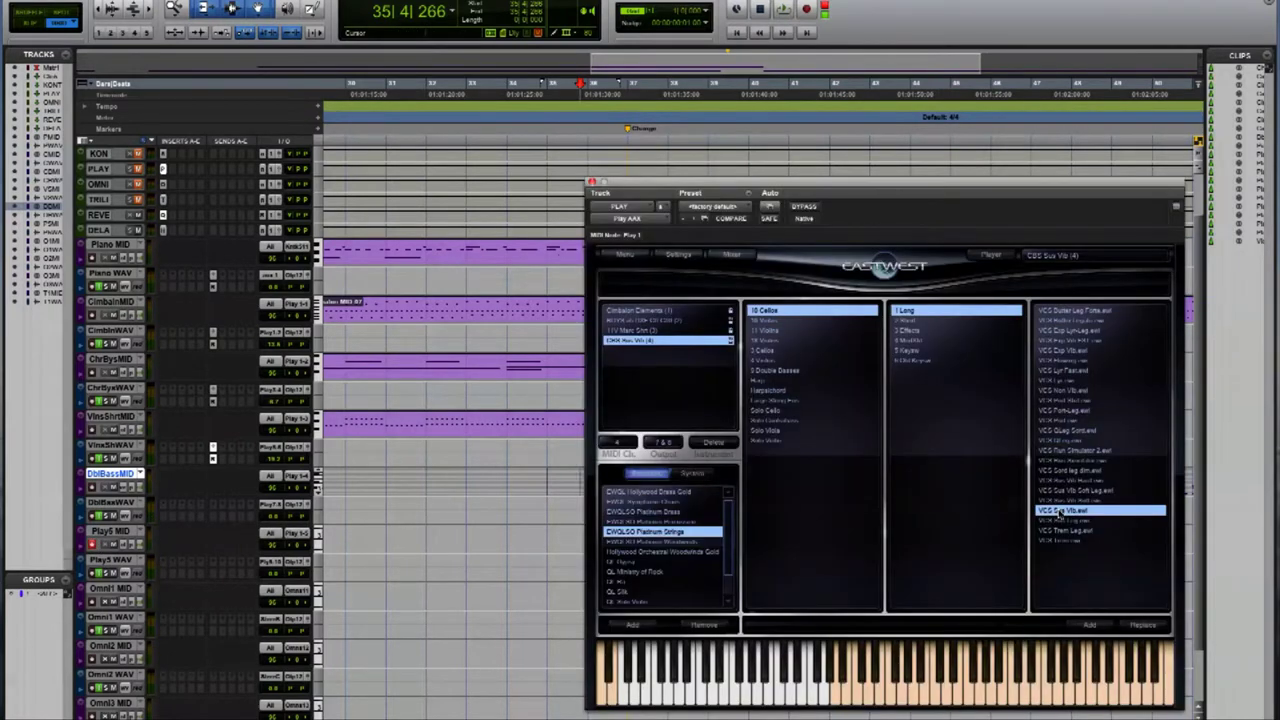
Add the VCS Sus Vib cello patch as another instrument in Play, route it to outputs 9 & 10, and put the plug-in window away.
double_click(1058, 512)
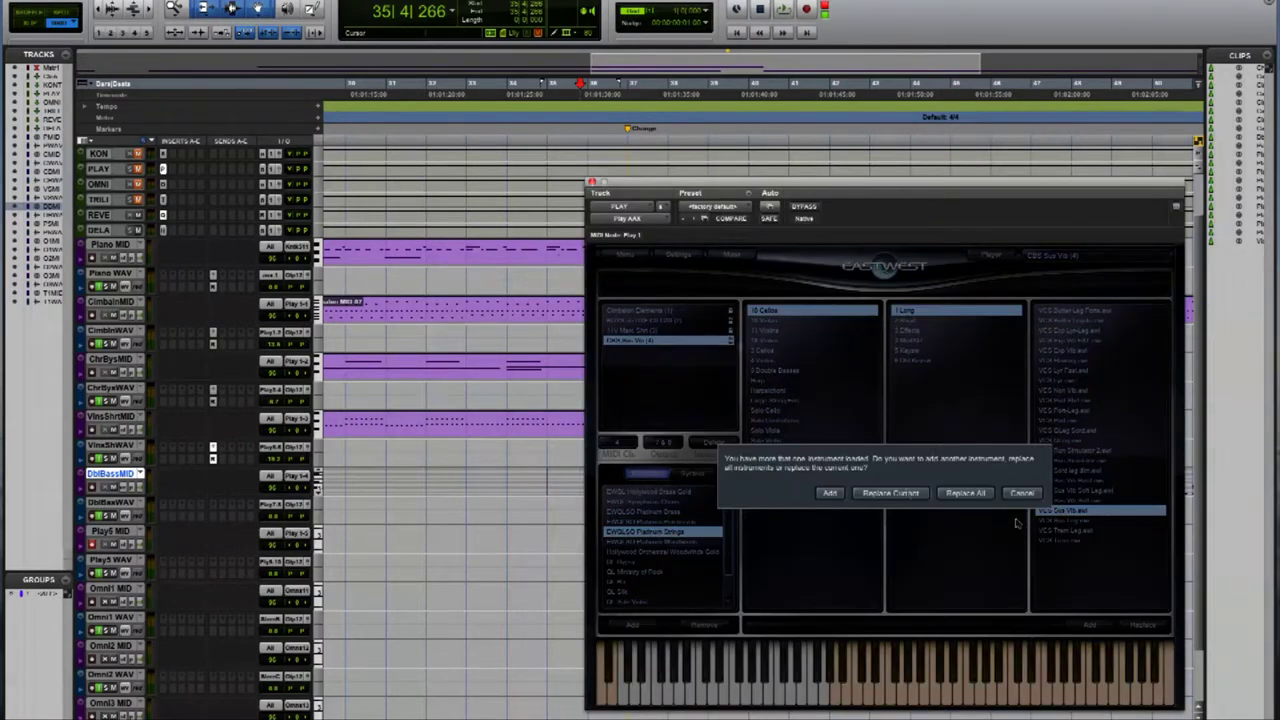
click(829, 493)
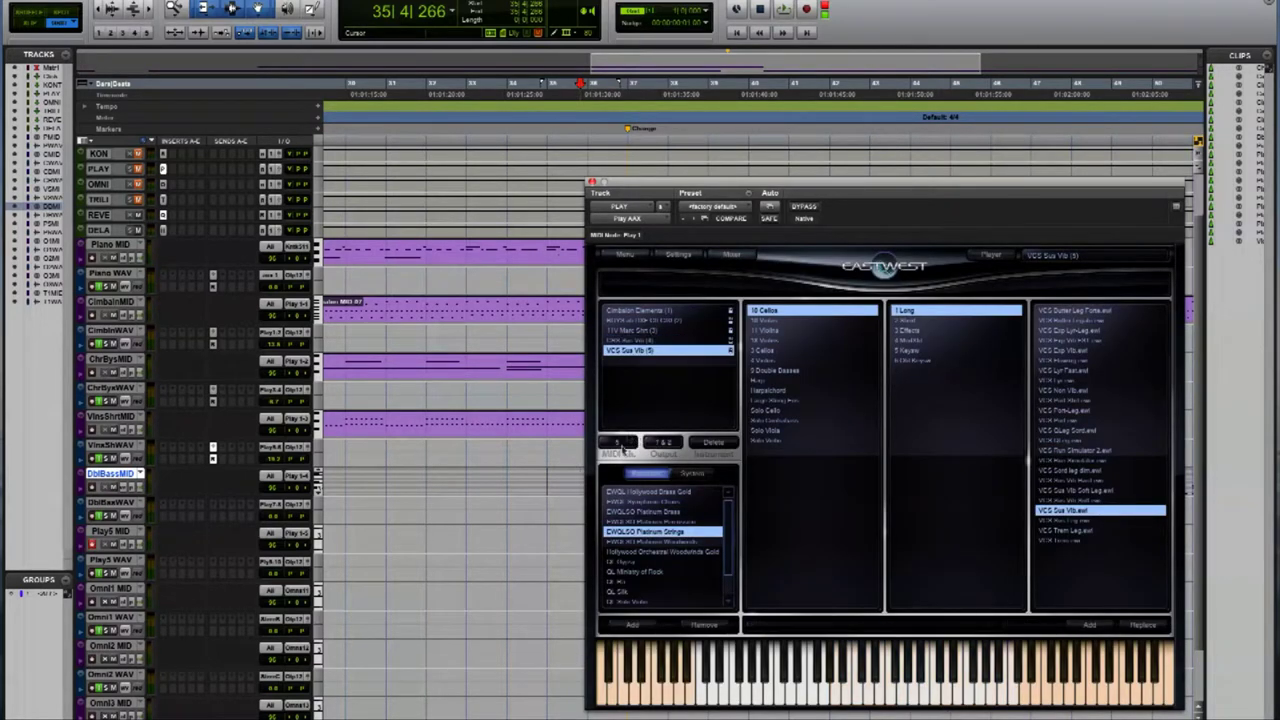
click(668, 443)
click(670, 490)
key(super+w)
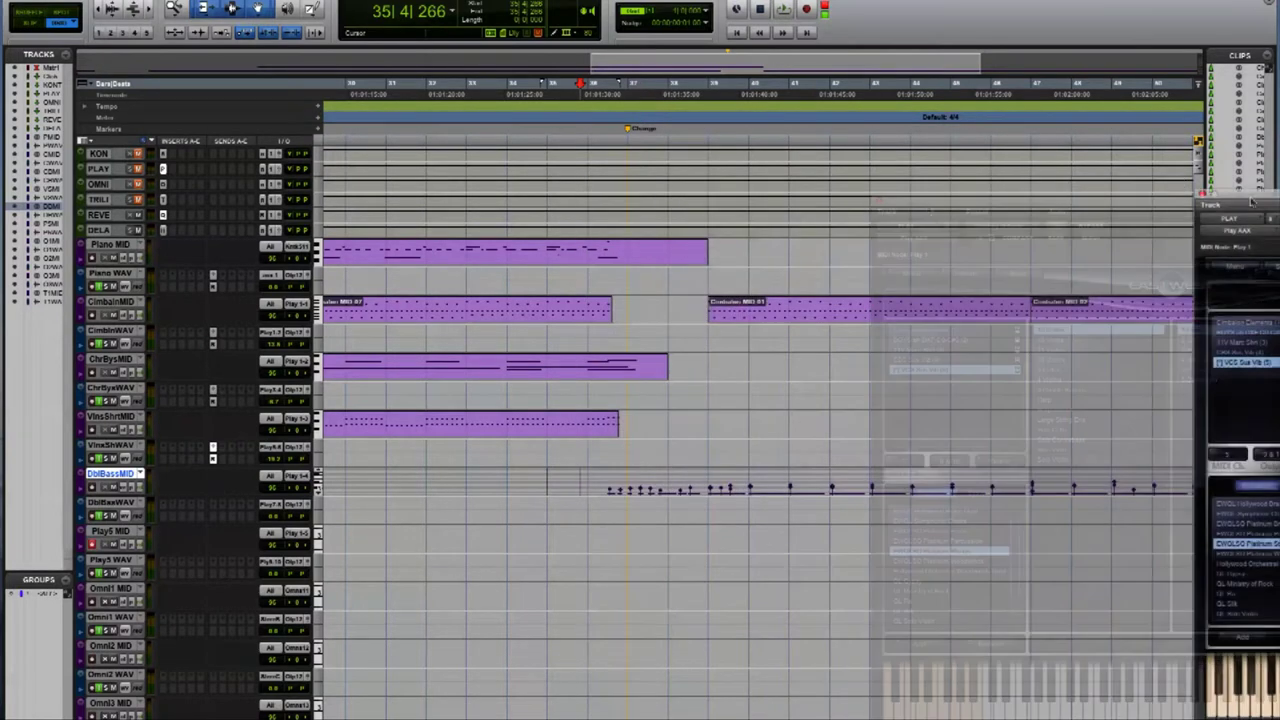
Play back from bar 36 to try out the cellos on the Play5 MID track.
click(555, 521)
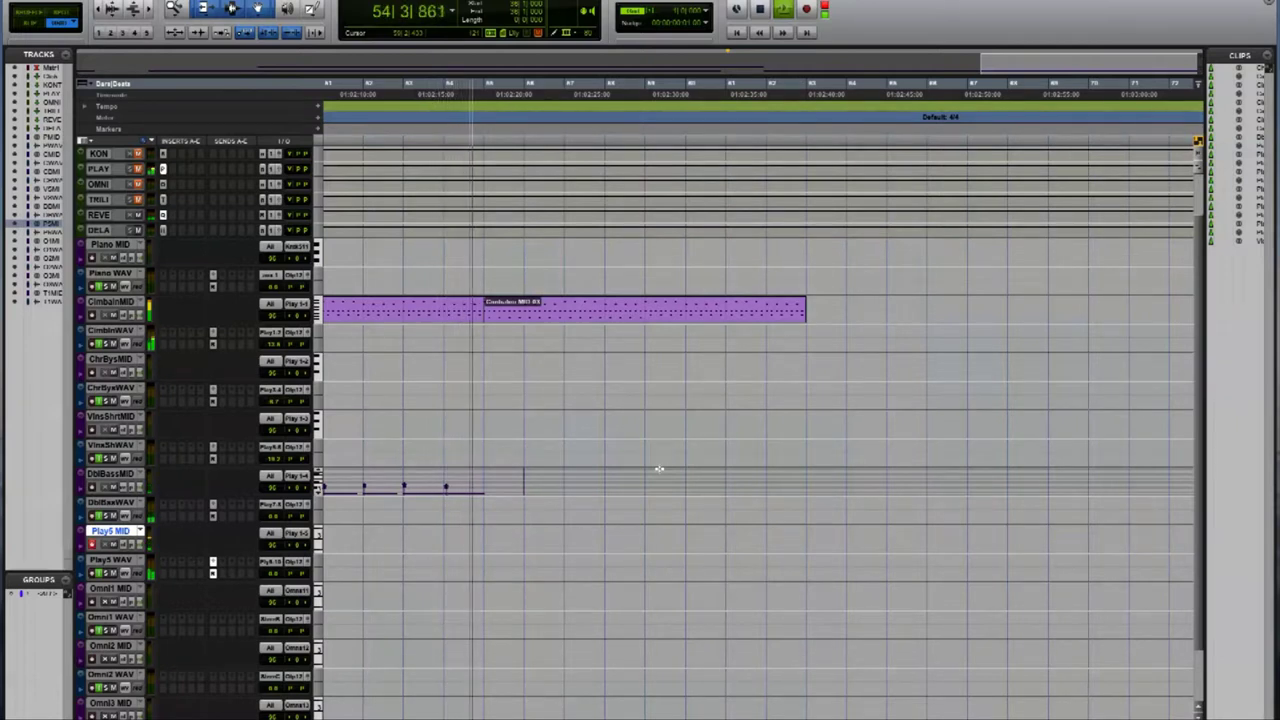
key(space)
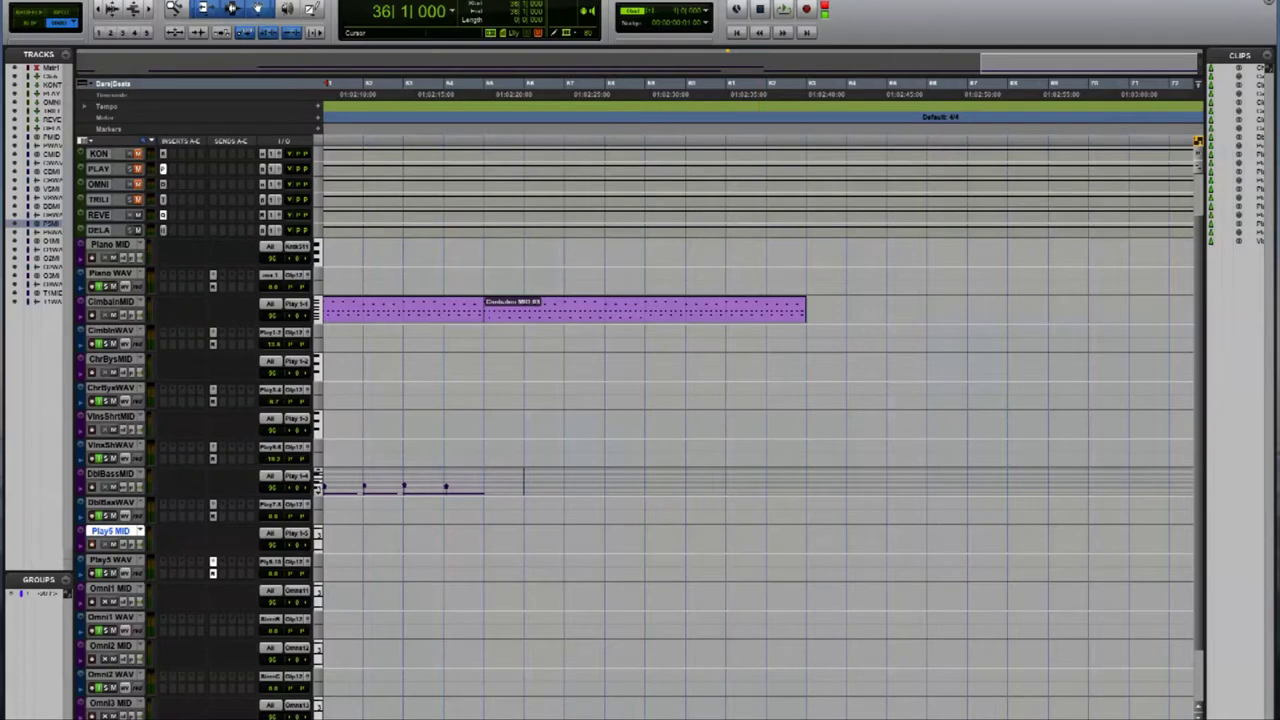
scroll(717, 490, left, 10)
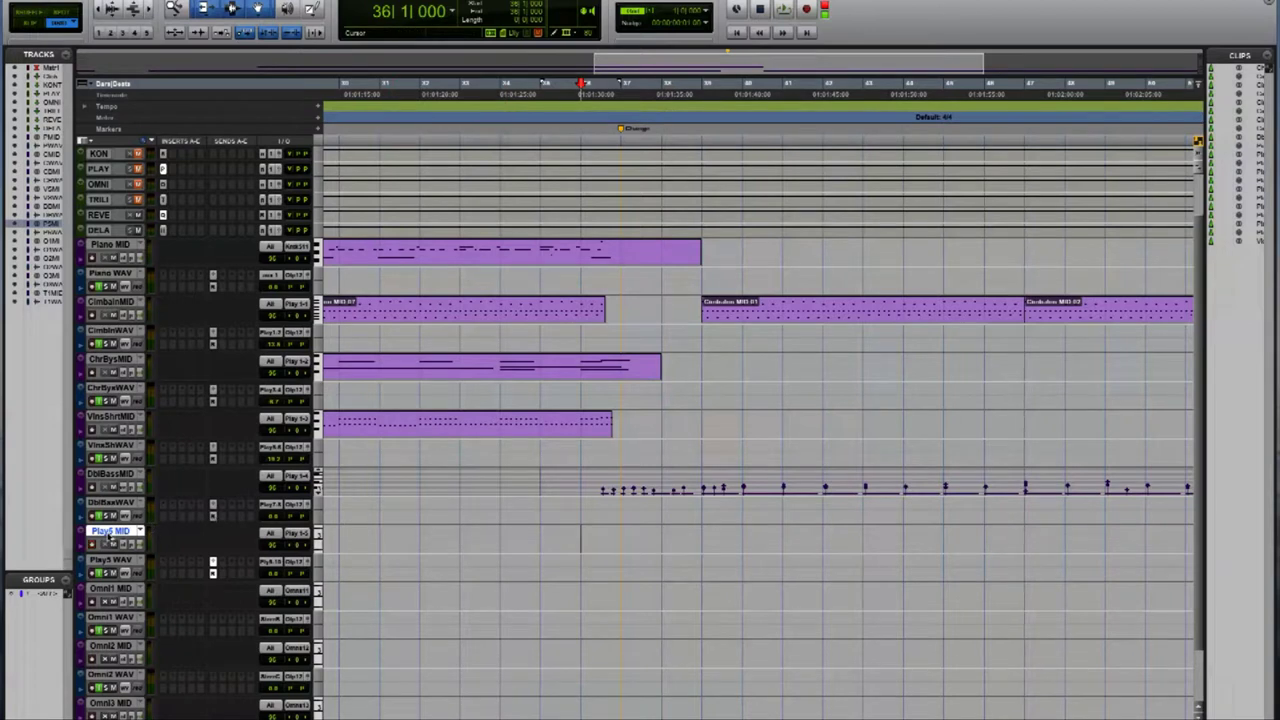
Rename the Play5 tracks as Cello MID and Cello WAV, and record a cello part on Cello MID from bar 37.
double_click(108, 531)
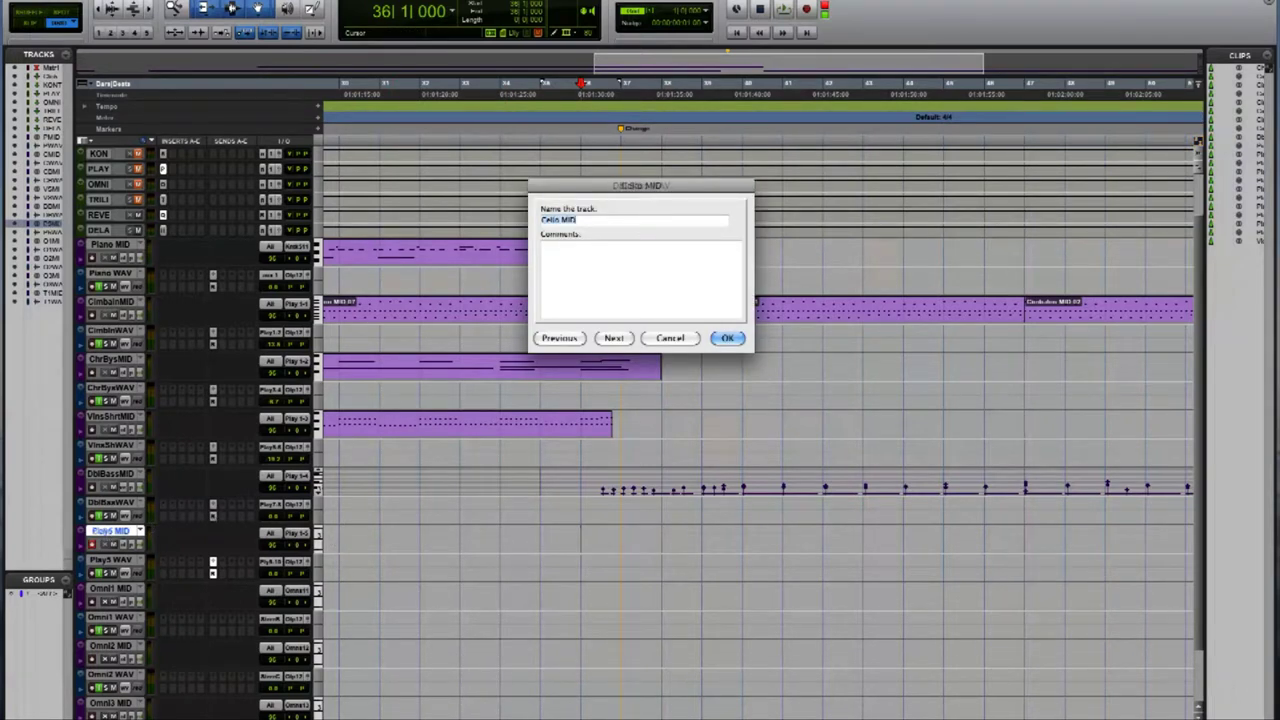
key(Return)
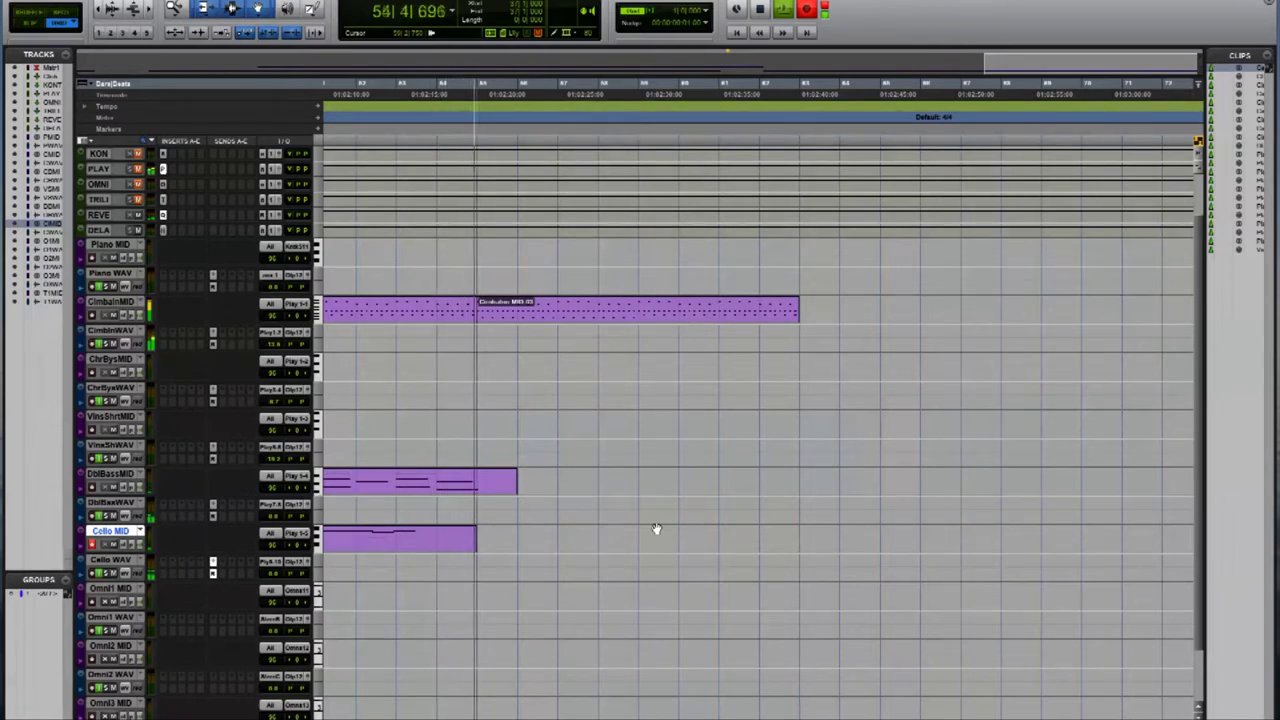
key(space)
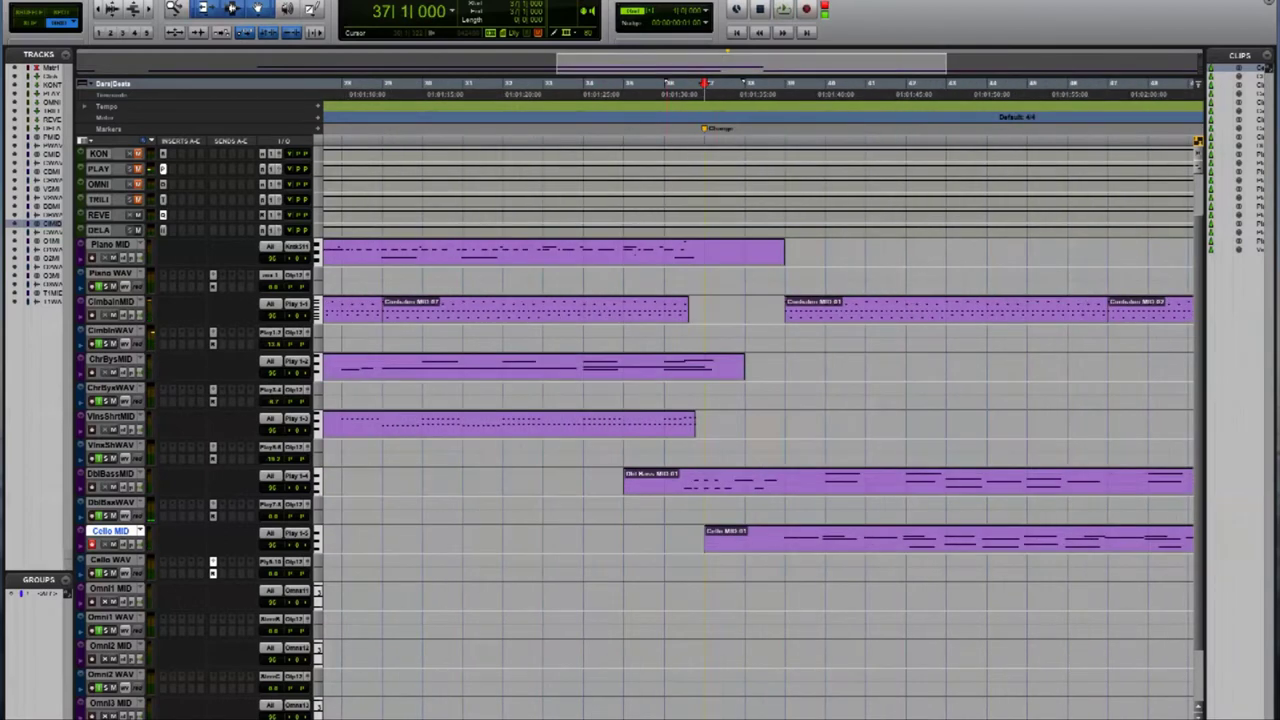
Record the piano, cimbalom, choir, violin, double bass and cello WAV tracks as audio from bar 5 to past the last Cimbalom clip.
click(761, 566)
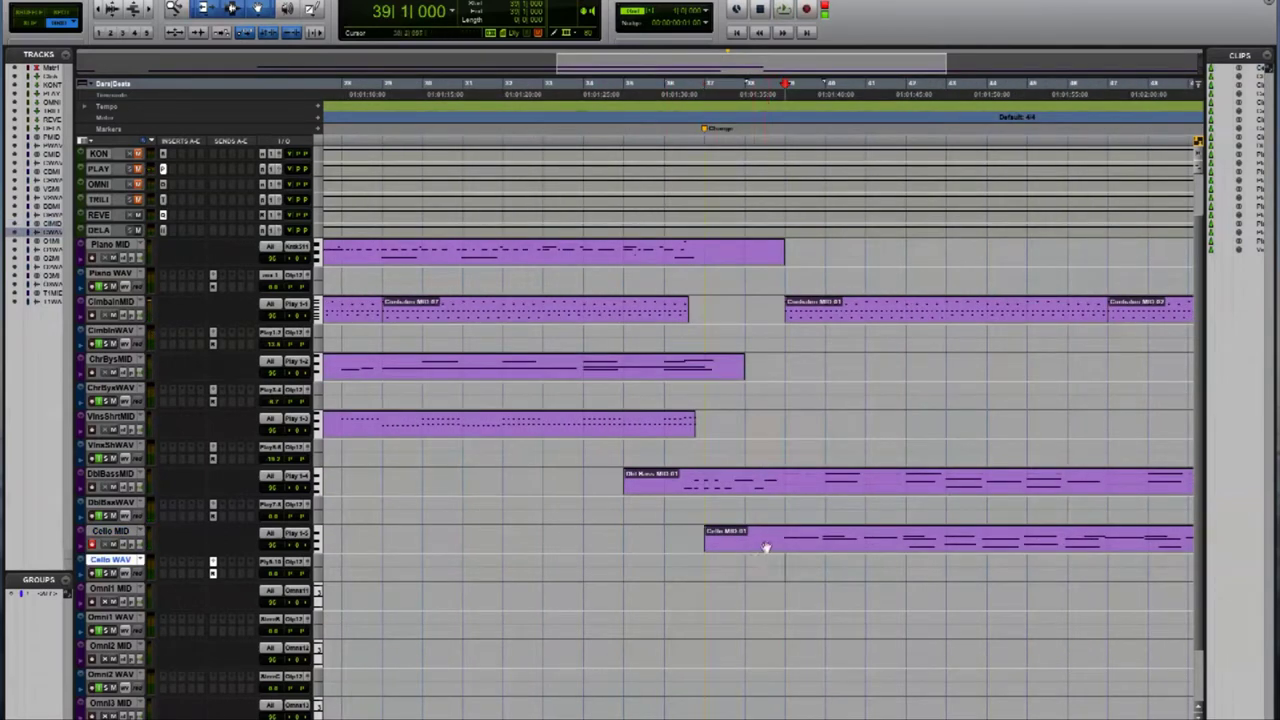
key(r)
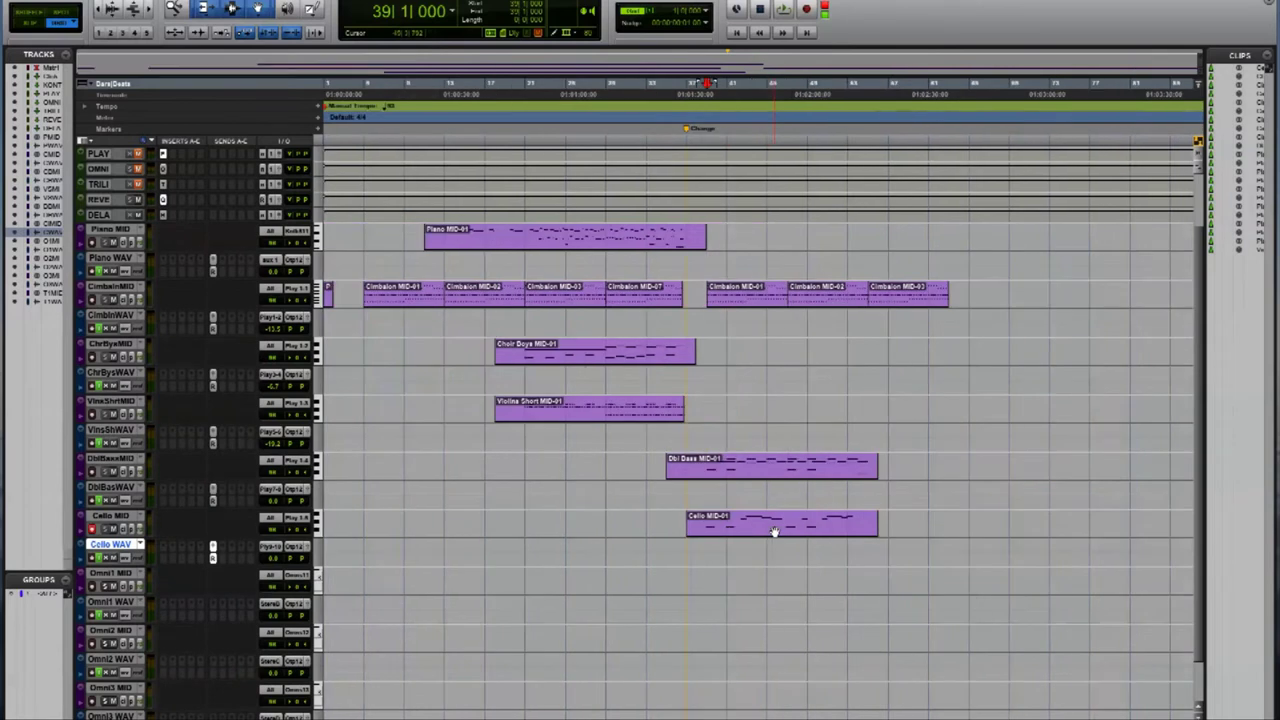
click(358, 259)
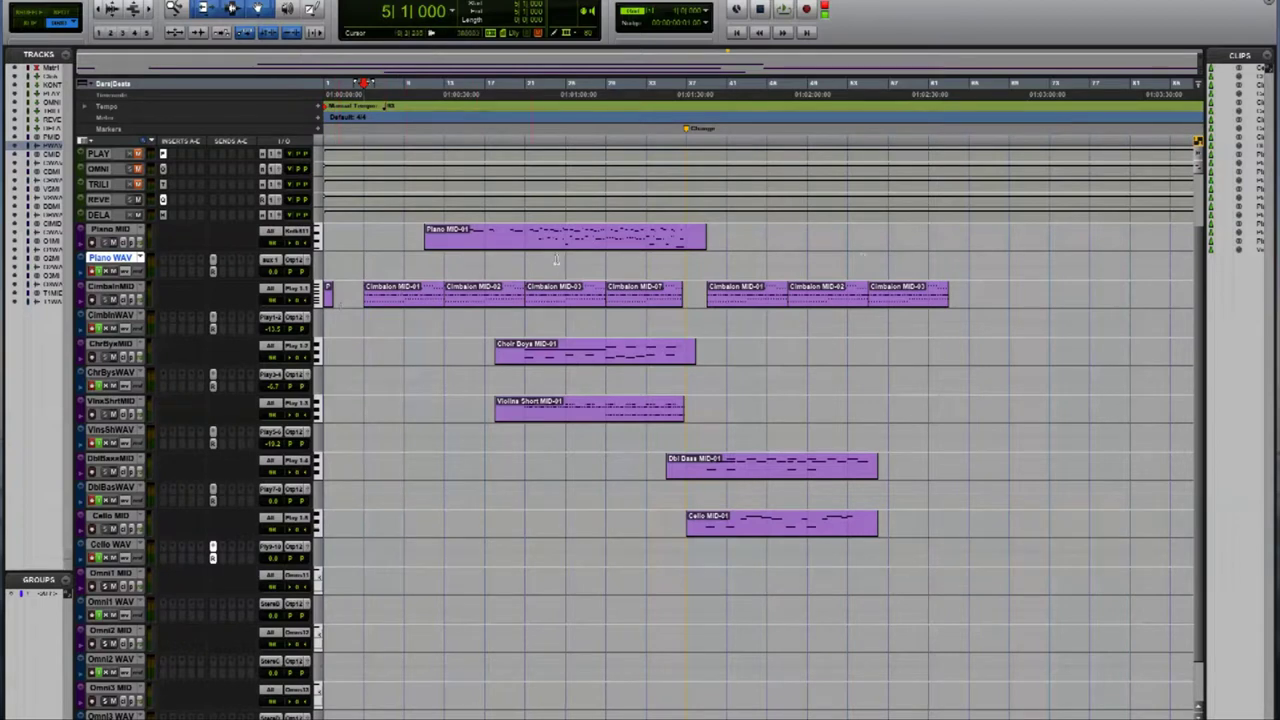
shift+click(975, 291)
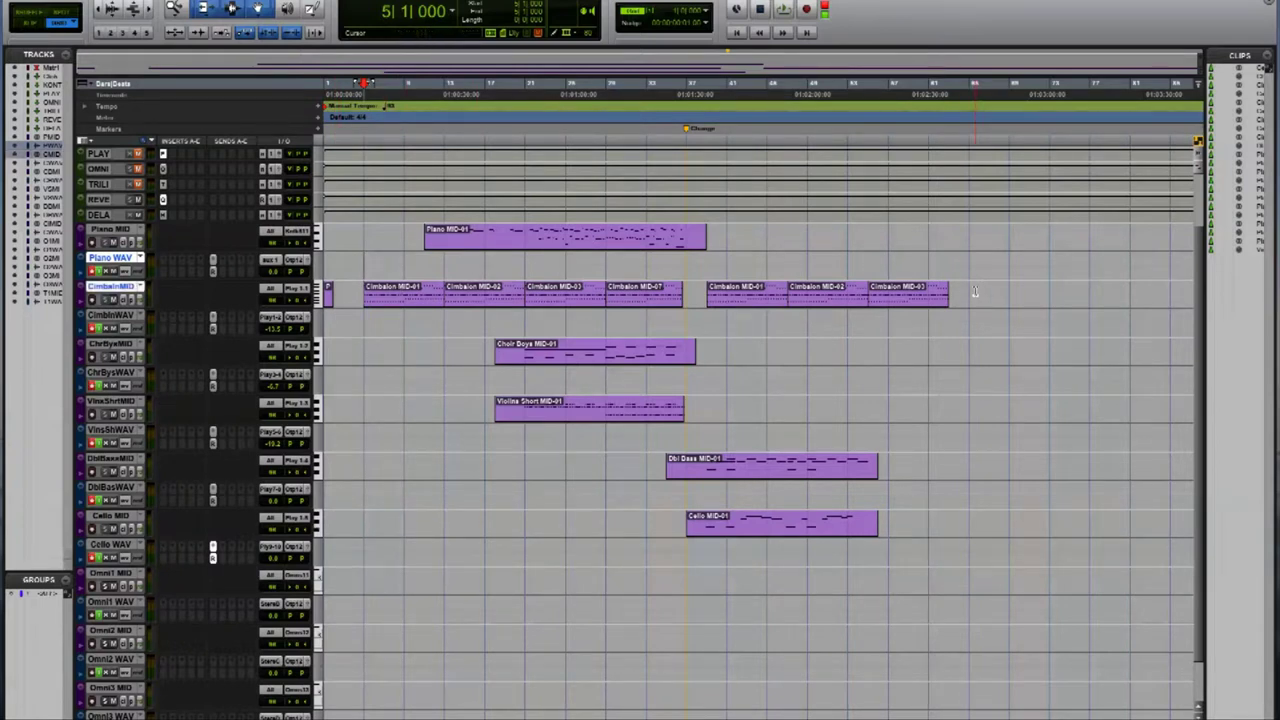
key(space)
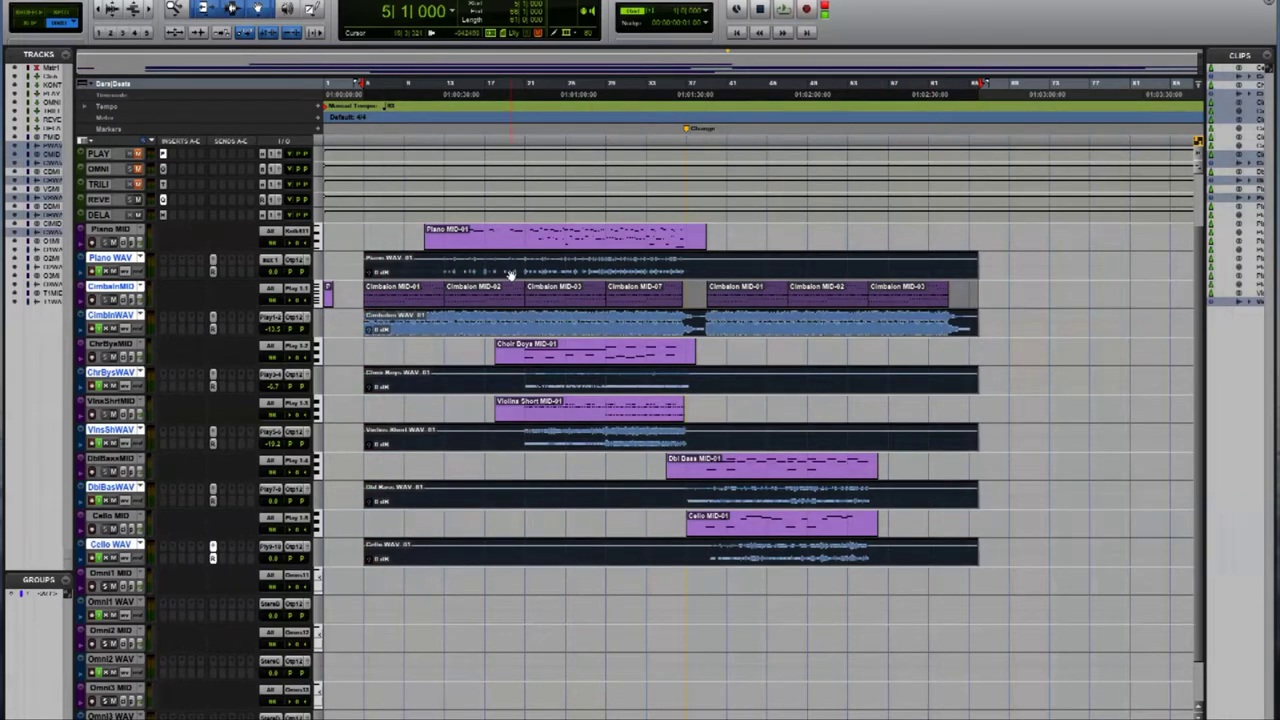
Trim the silent starts and ends off the Choir Boys, Violins Short, Dbl Bass and Cello WAV clips.
click(878, 552)
drag(370, 555, 699, 549)
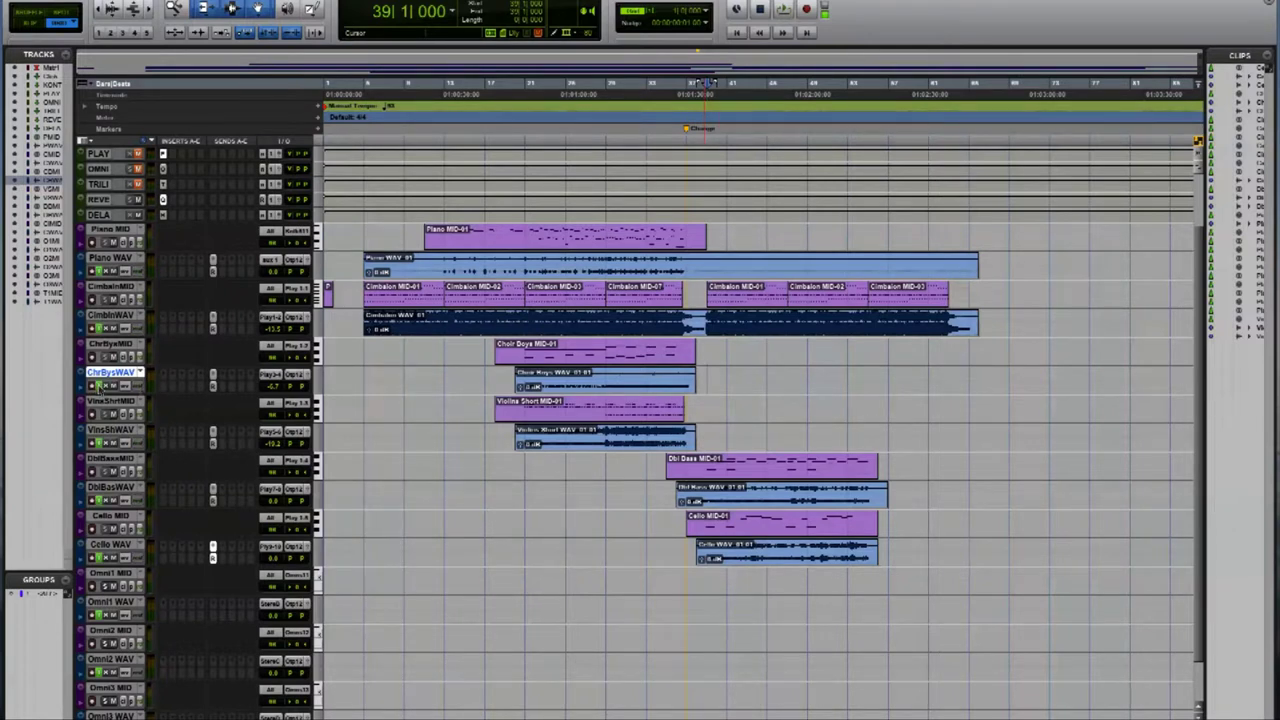
Try out the boys' choir against playback from bar 39, and record a new choir part on ChrBysMID from bar 38.
key(space)
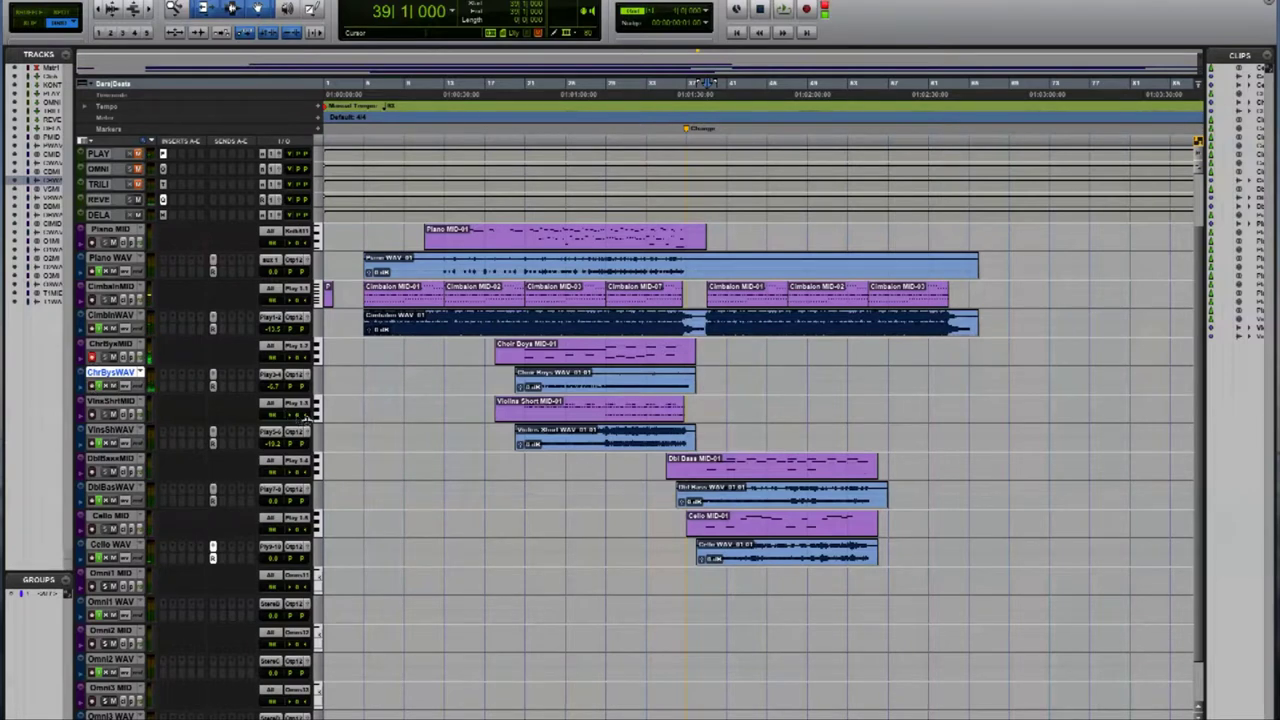
key(space)
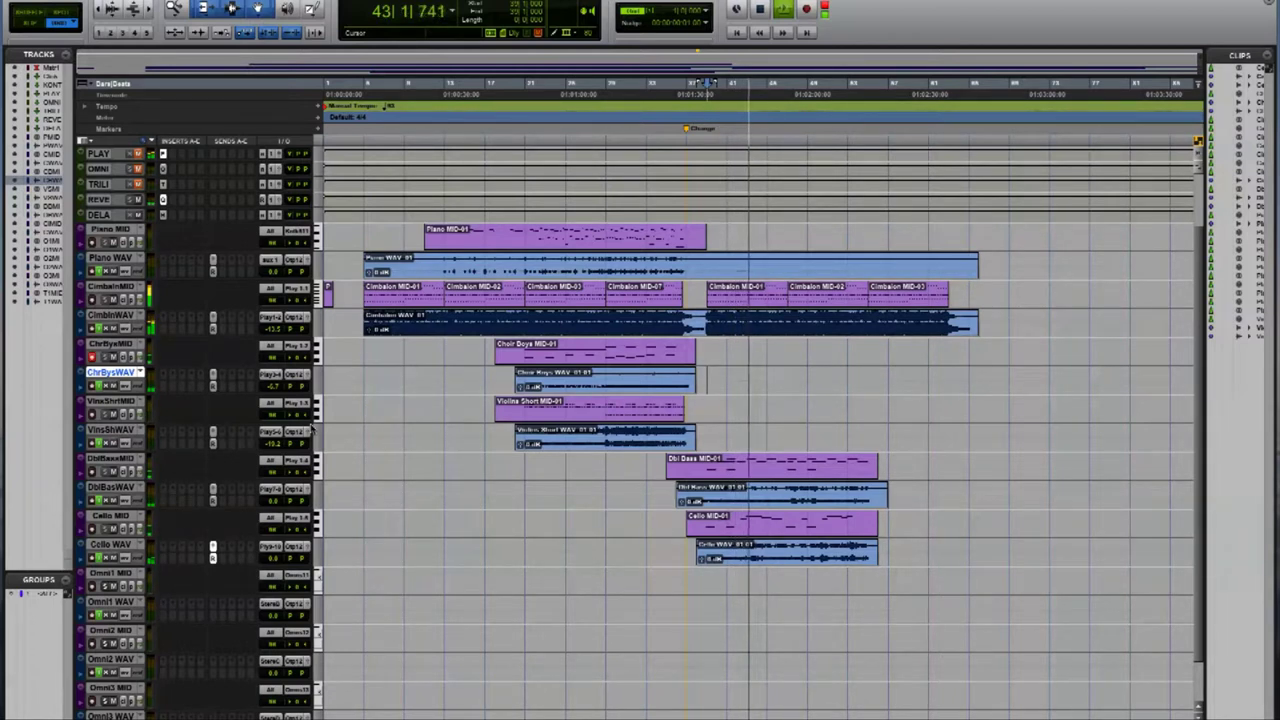
key(space)
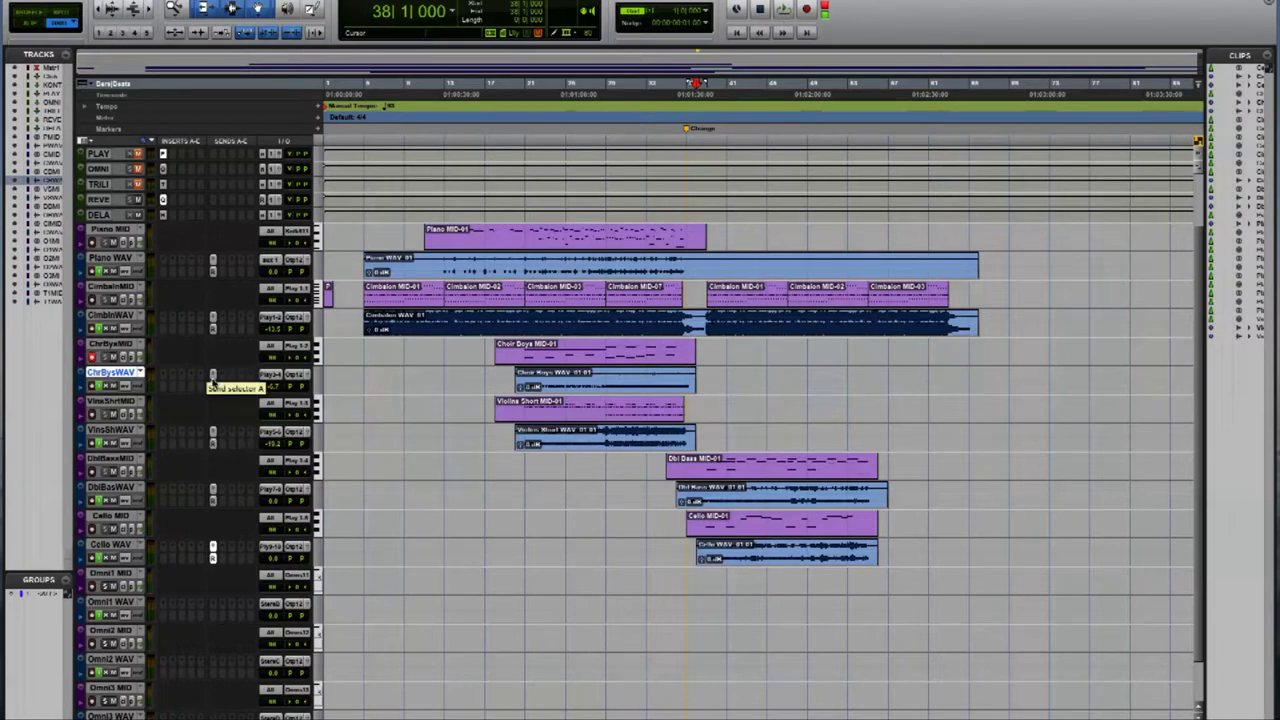
key(ctrl+space)
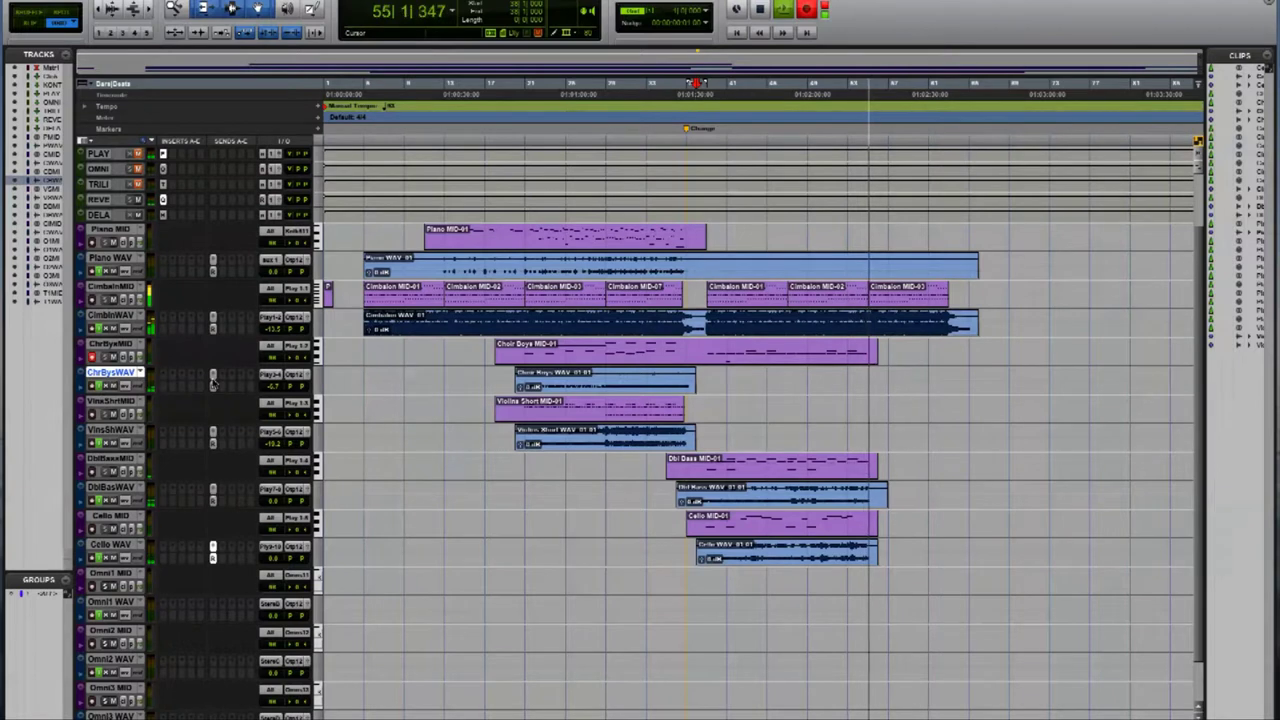
key(space)
Split the Choir Boys MIDI clip at bar 39 and quantize the section after the split with a newly chosen note grid.
click(705, 347)
key(ctrl+e)
click(749, 357)
key(alt+0)
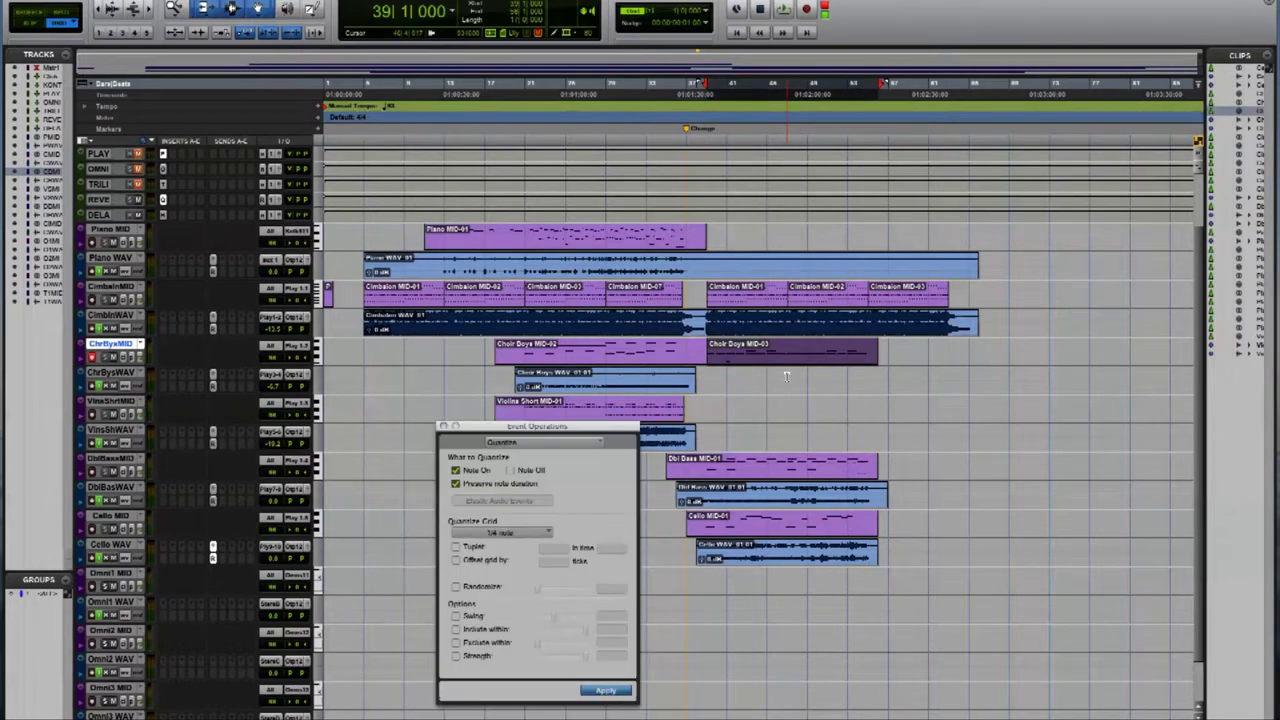
click(500, 533)
click(505, 547)
click(606, 691)
click(444, 427)
click(740, 372)
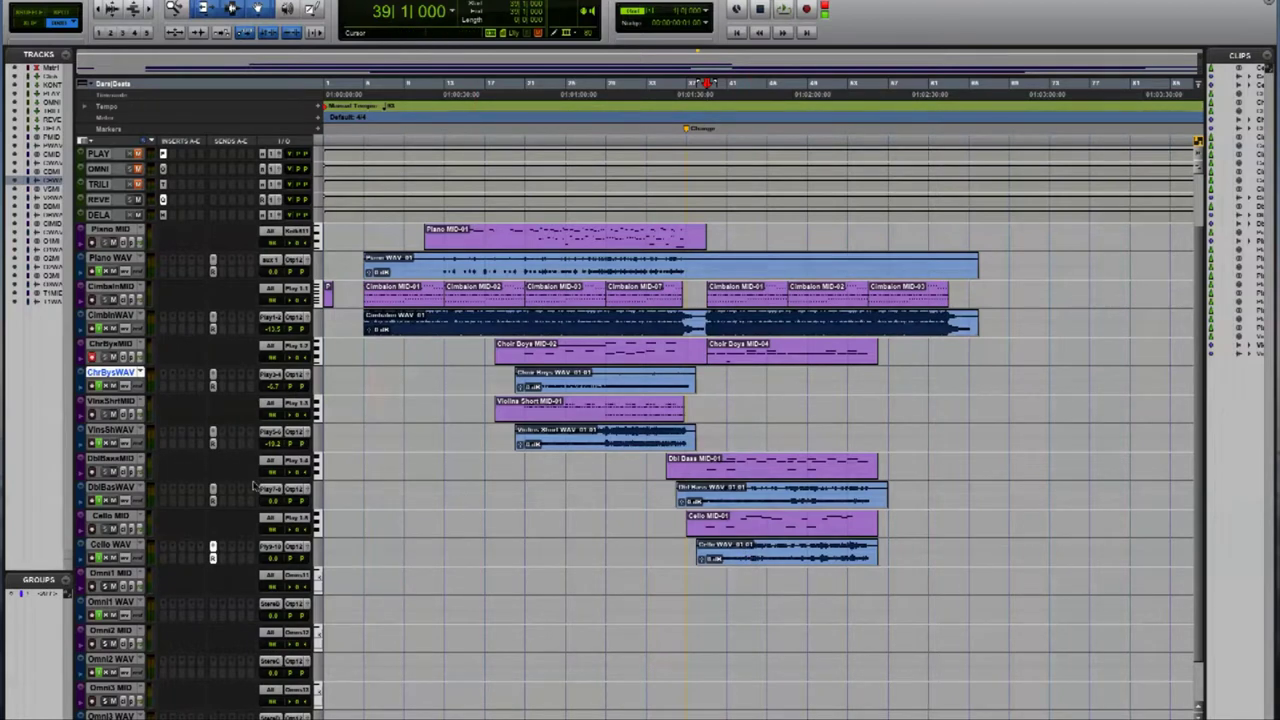
Open Trilian for the Trilian1 MID track and load the Atlas Sphere patch, filtering by ARP + Rhythm category and Pulsing pattern.
scroll(150, 505, down, 2)
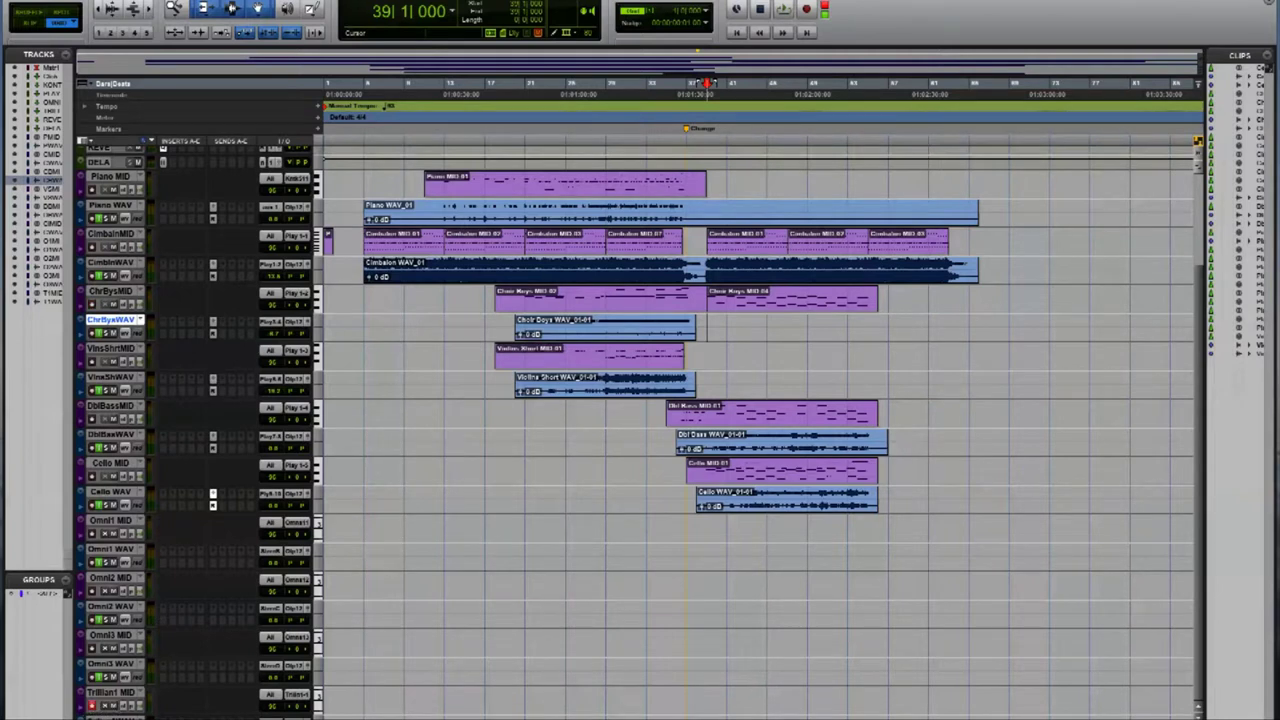
scroll(104, 530, up, 5)
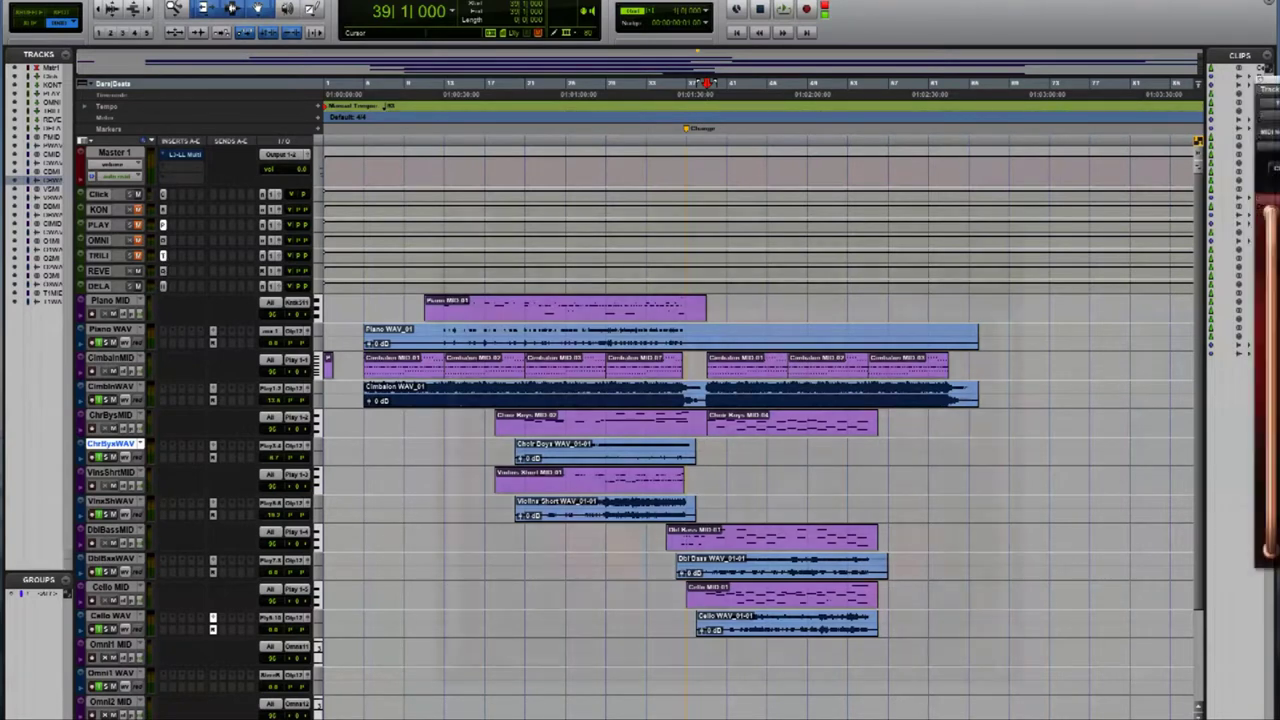
click(163, 255)
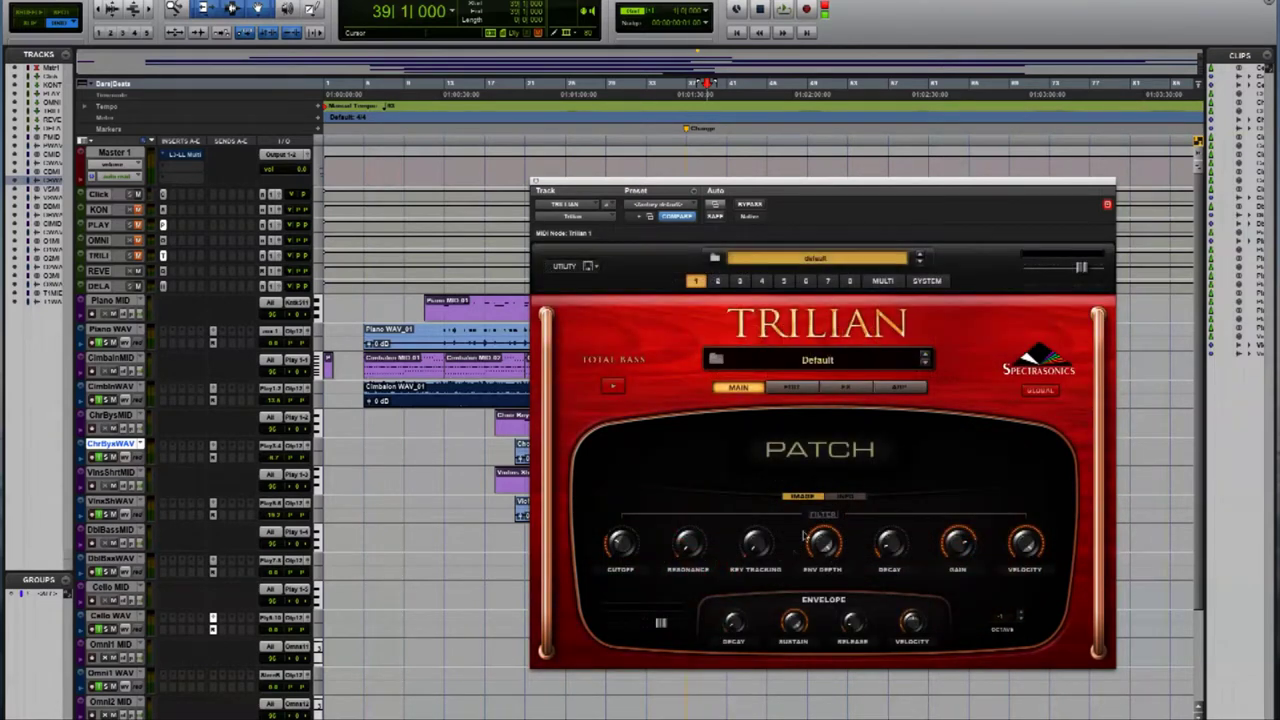
click(790, 360)
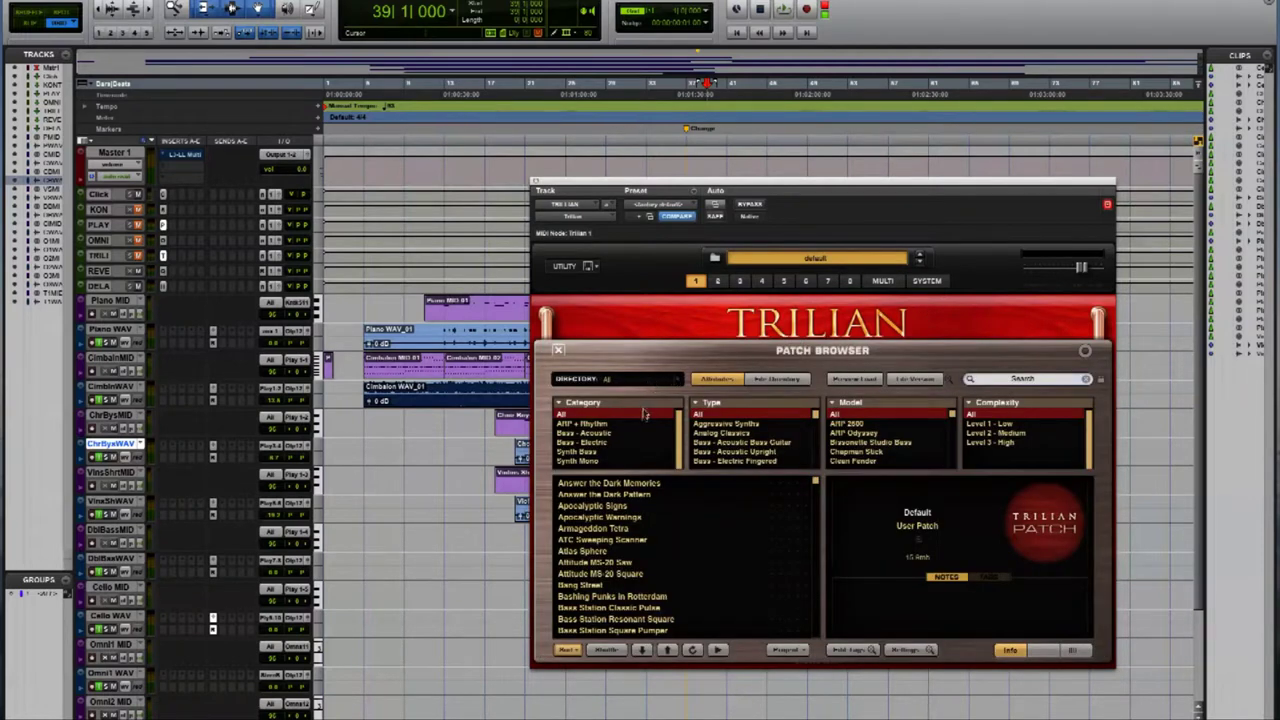
click(598, 424)
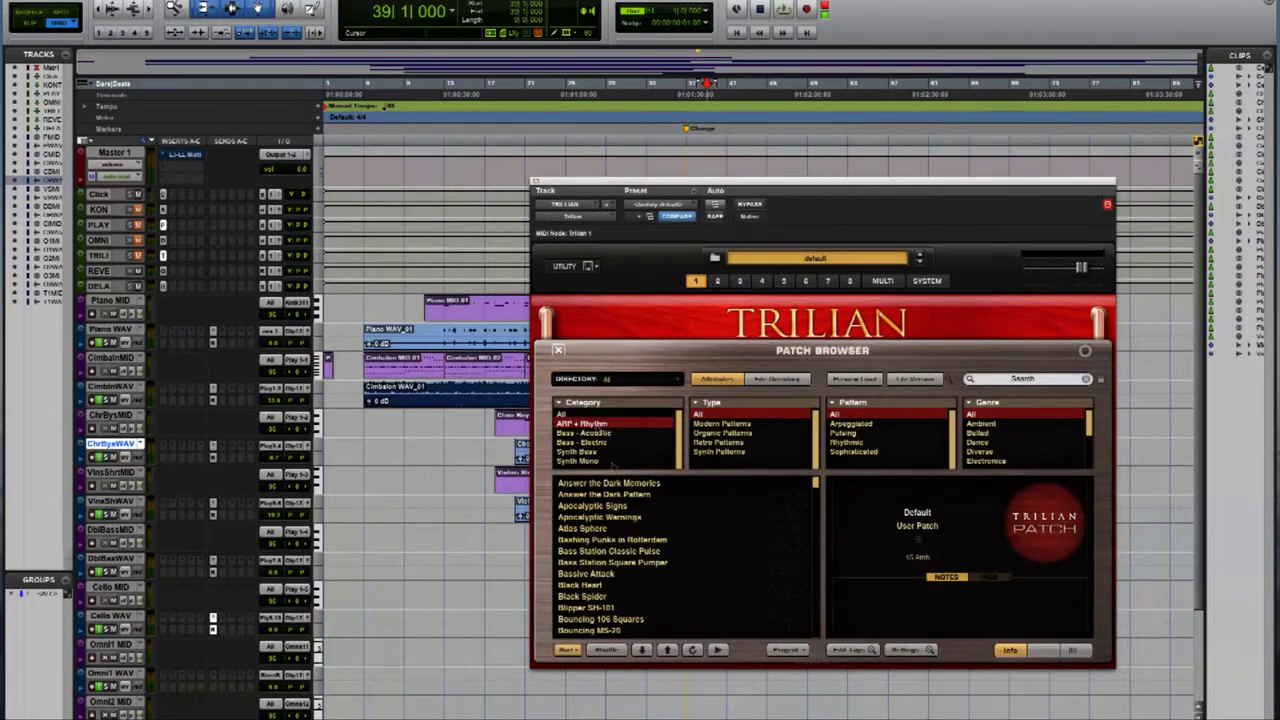
click(845, 433)
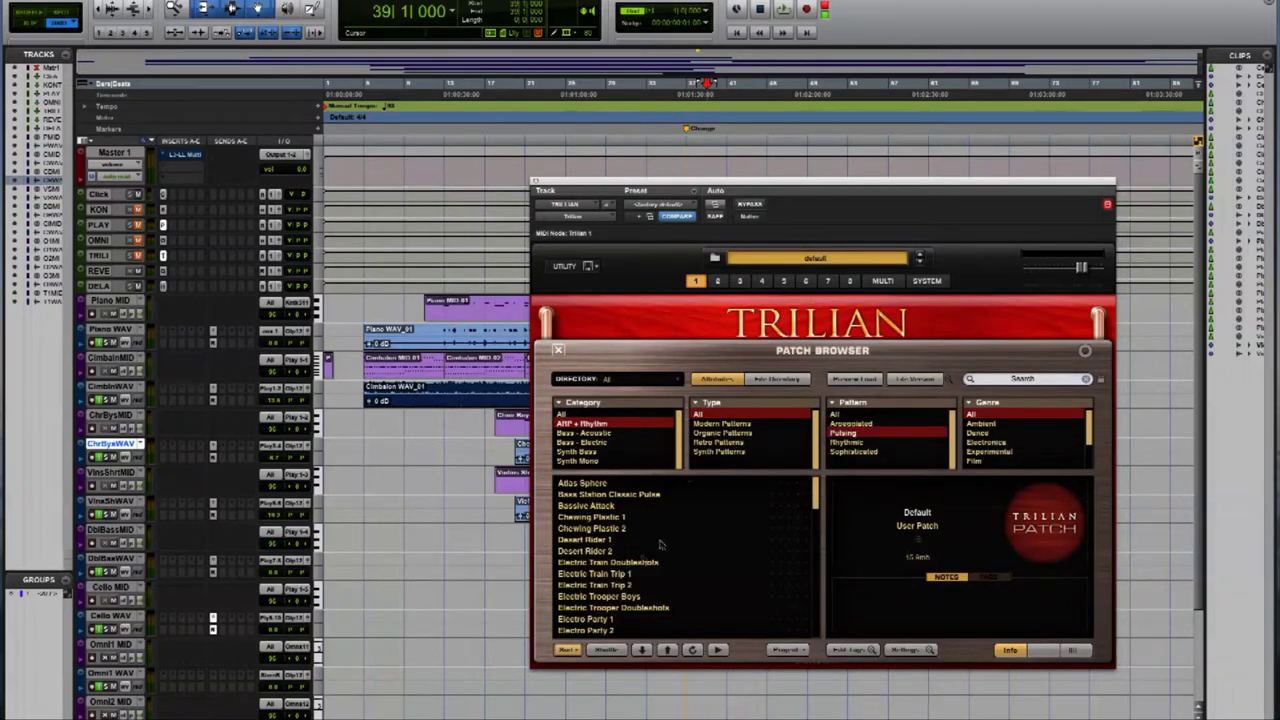
click(595, 485)
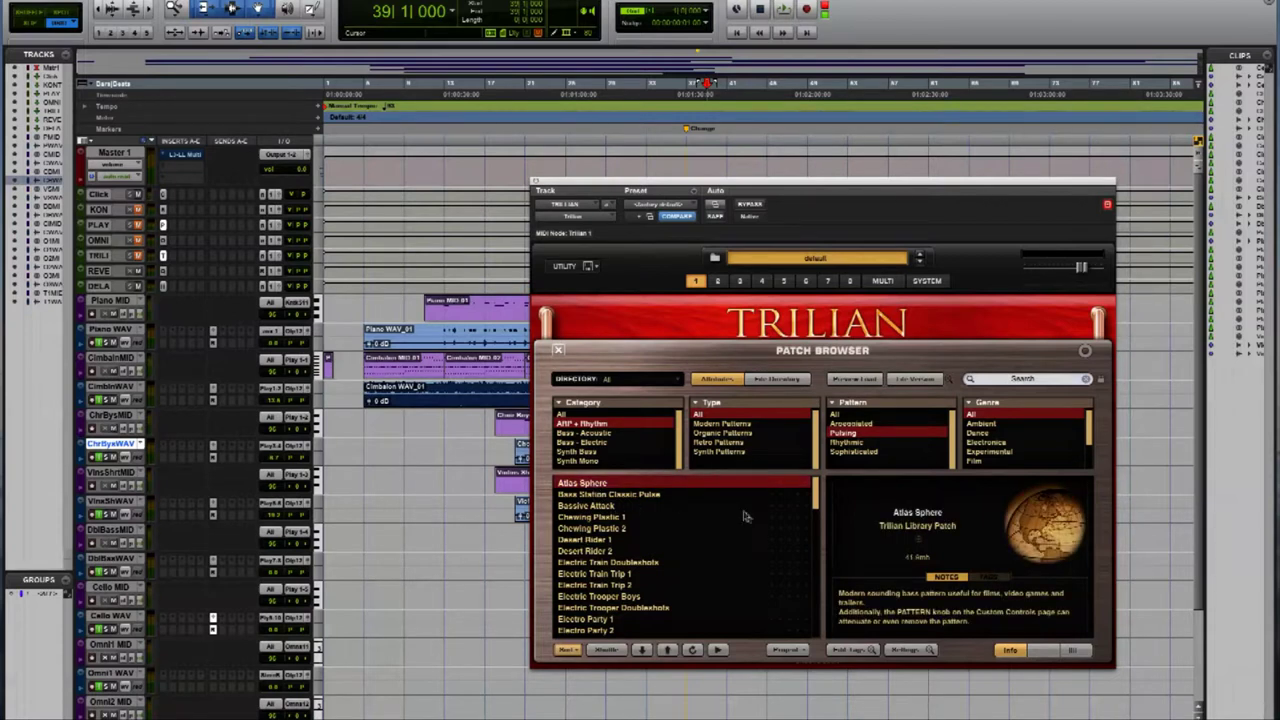
scroll(124, 678, down, 4)
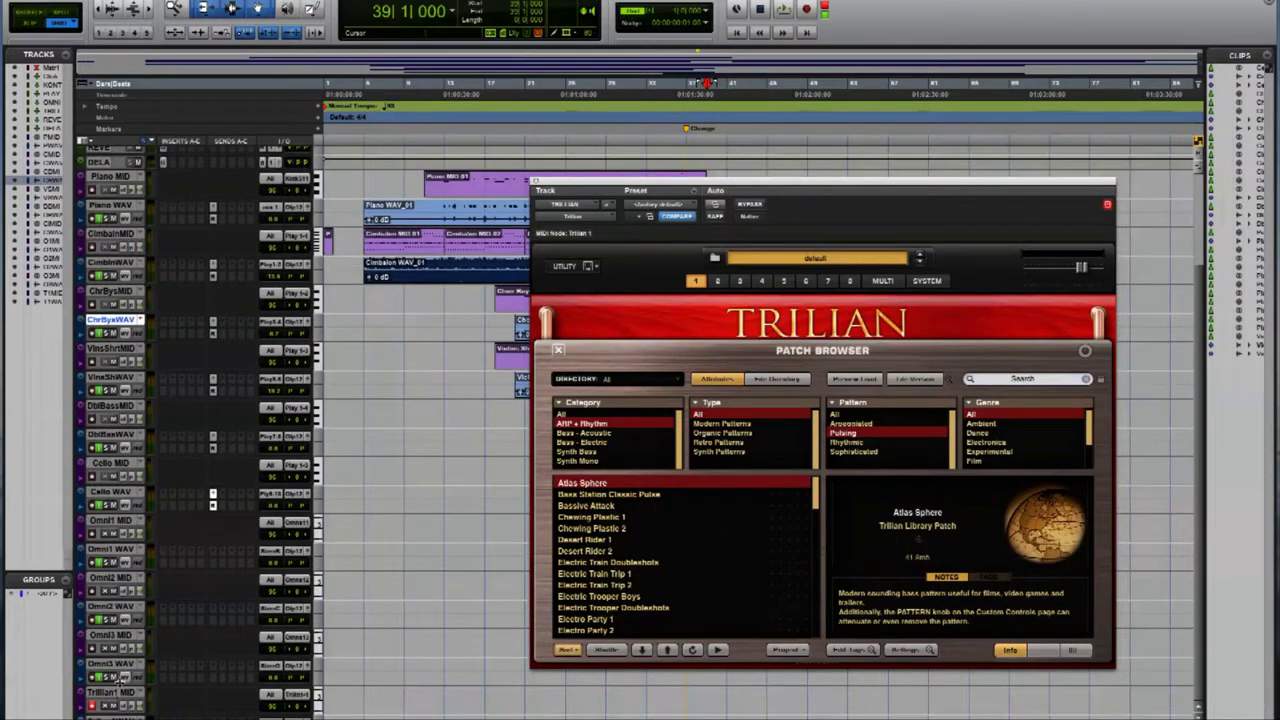
Move the Trilian1 MIDI and WAV tracks directly below Cello WAV and load the Desert Rider 1 patch in Trilian.
click(112, 692)
drag(112, 692, 126, 524)
click(612, 517)
click(622, 539)
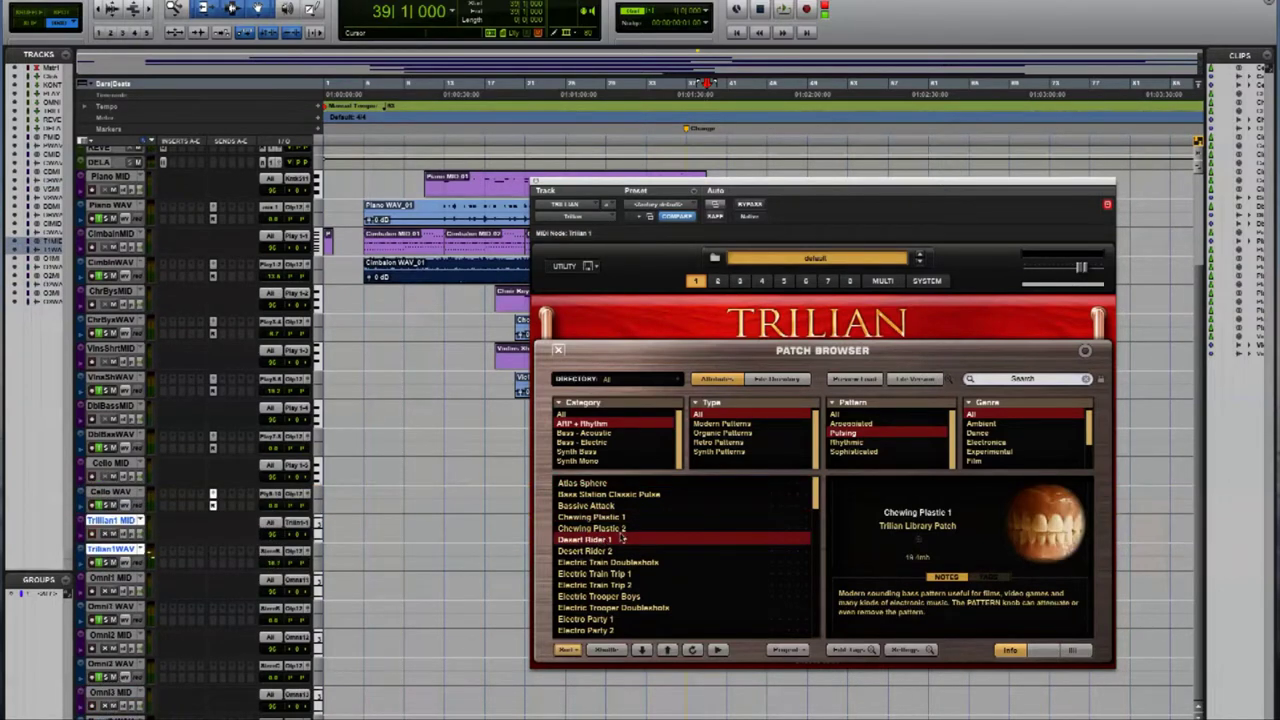
click(558, 349)
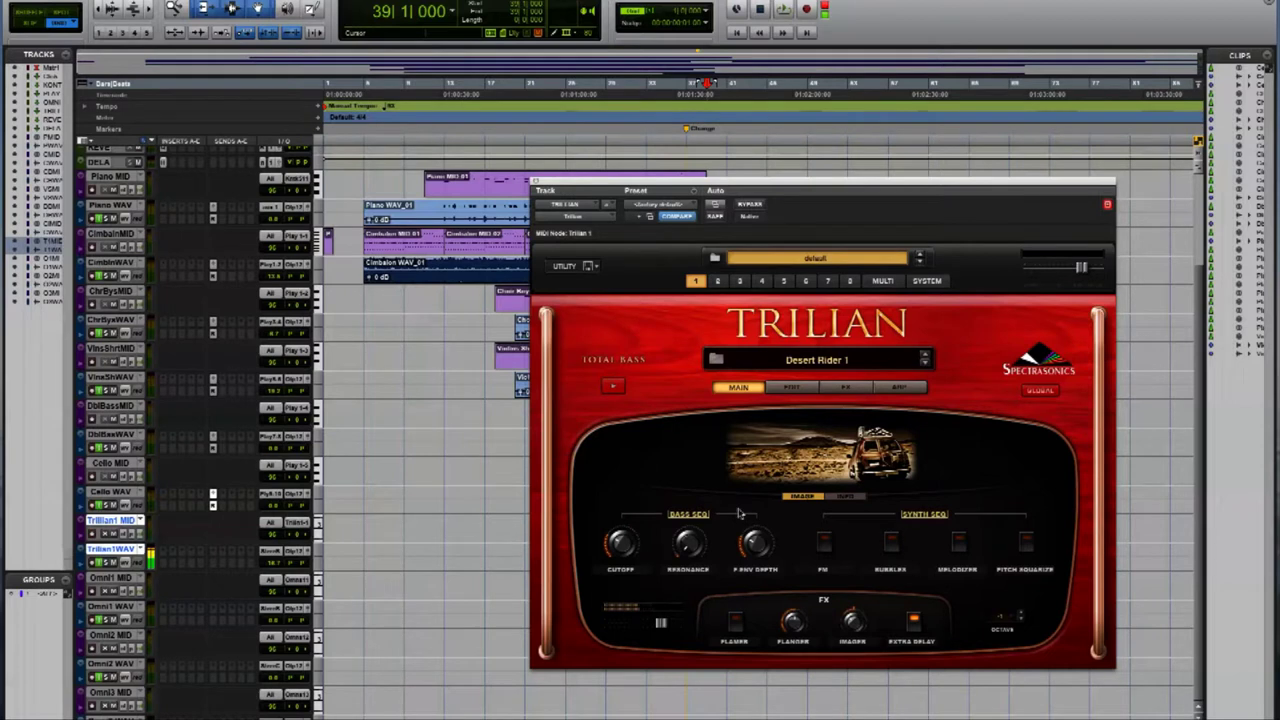
Play the session from bar 39 to audition the Desert Rider 1 sound against the arrangement, then return to bar 37.
key(space)
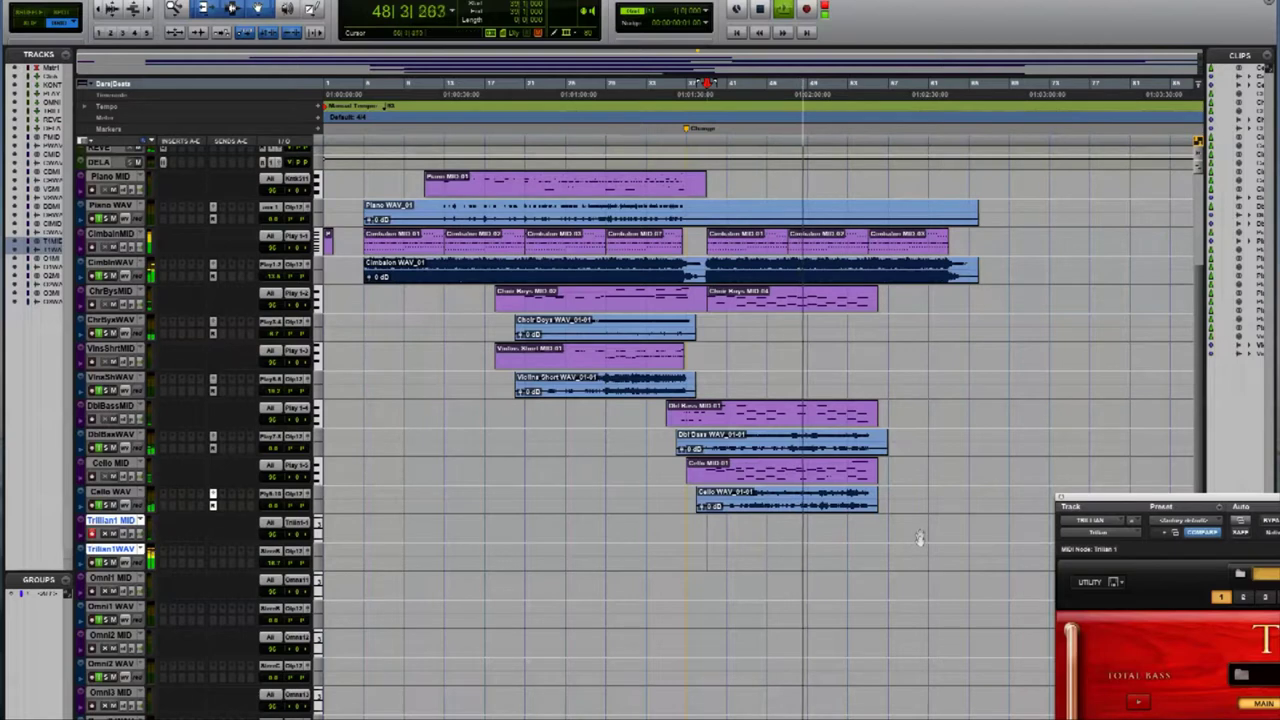
click(708, 530)
key(space)
click(689, 527)
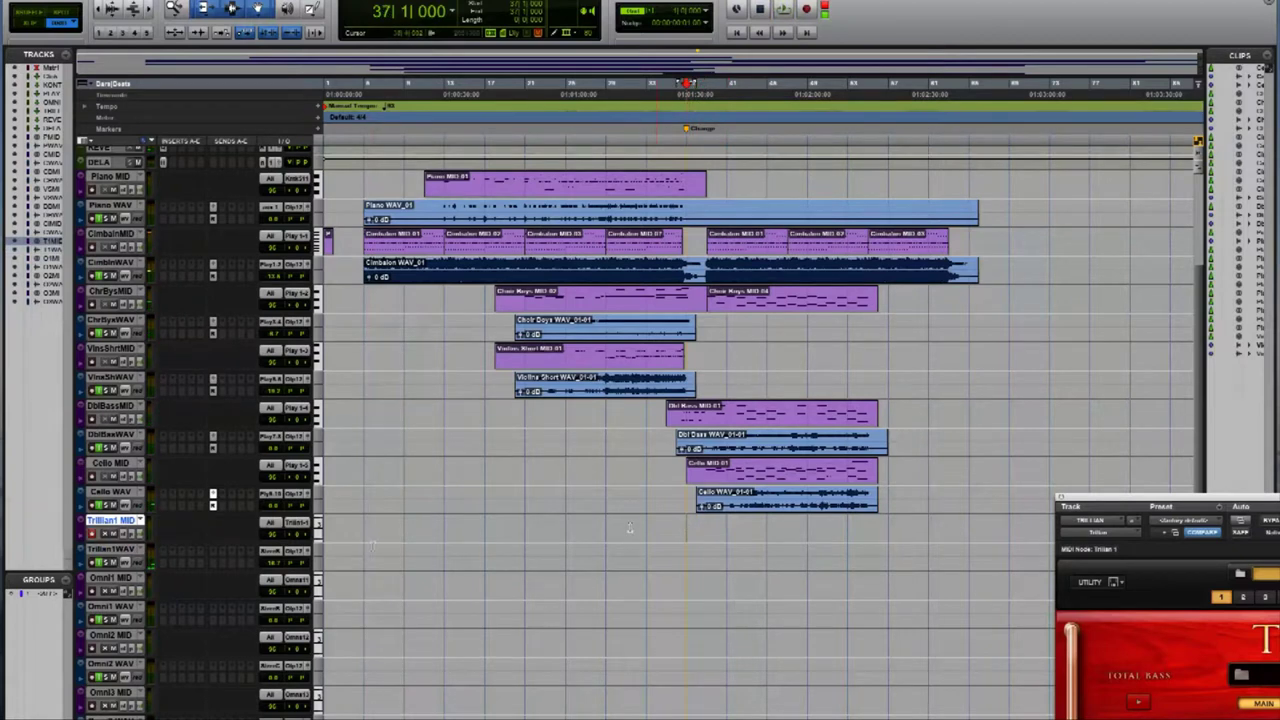
Insert a stereo three-band paragraphic equalizer on the Trilian1 WAV track and set its third band to low pass.
click(166, 563)
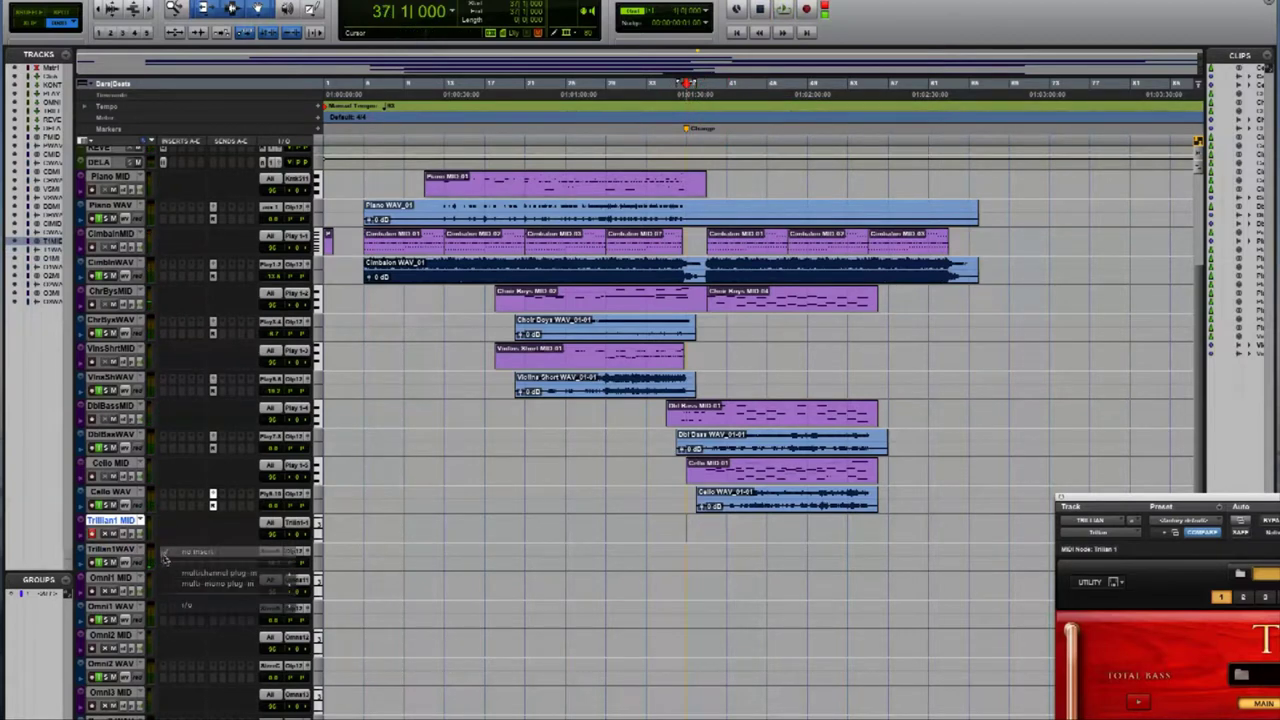
mouse_move(225, 573)
mouse_move(325, 573)
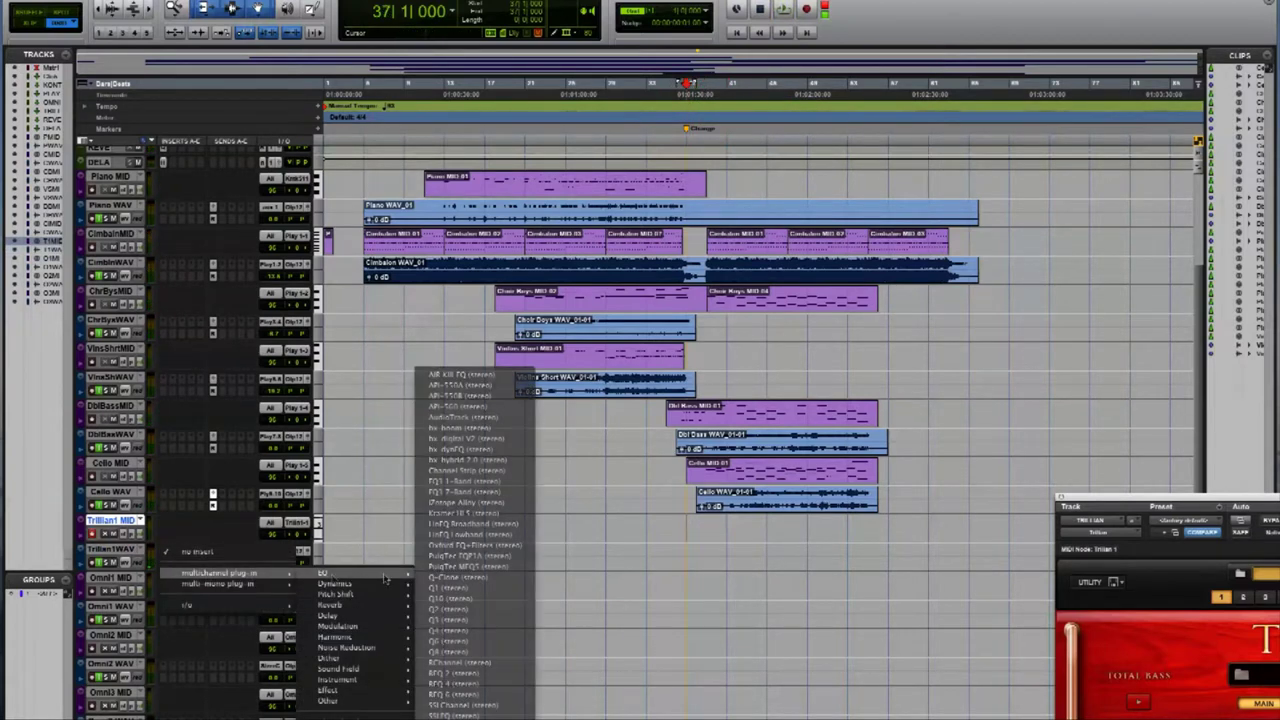
click(447, 630)
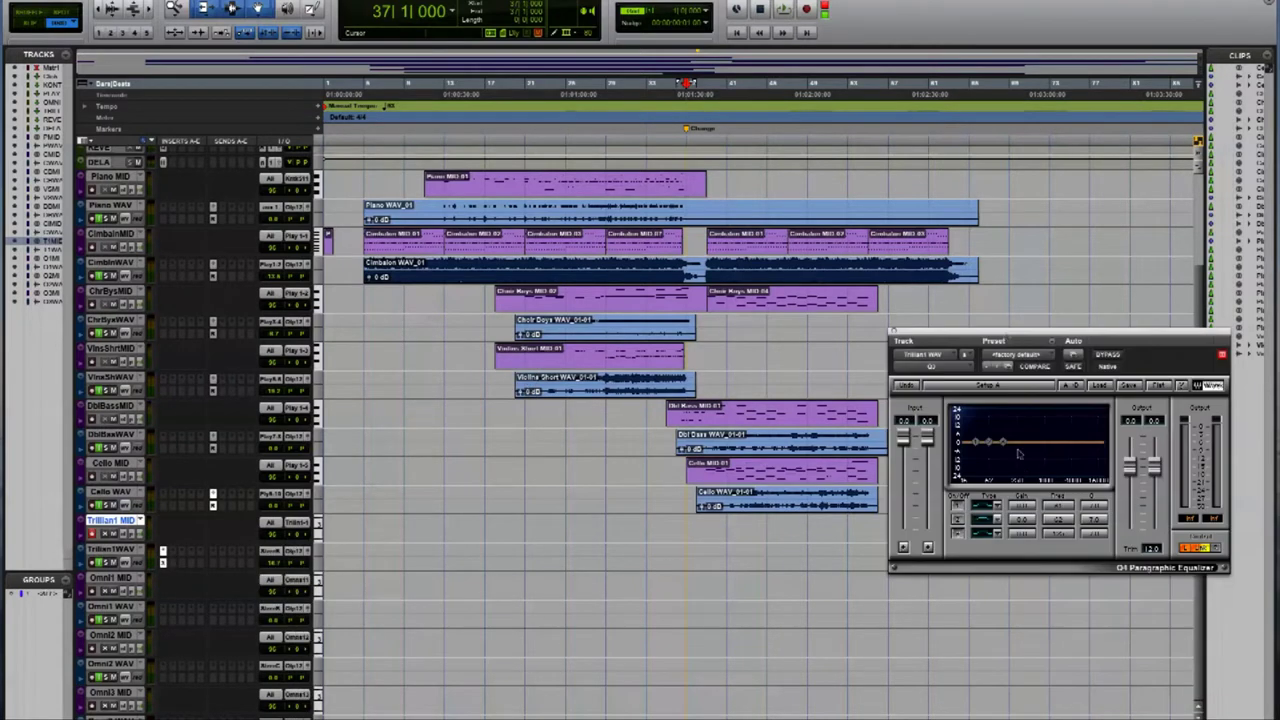
click(1009, 538)
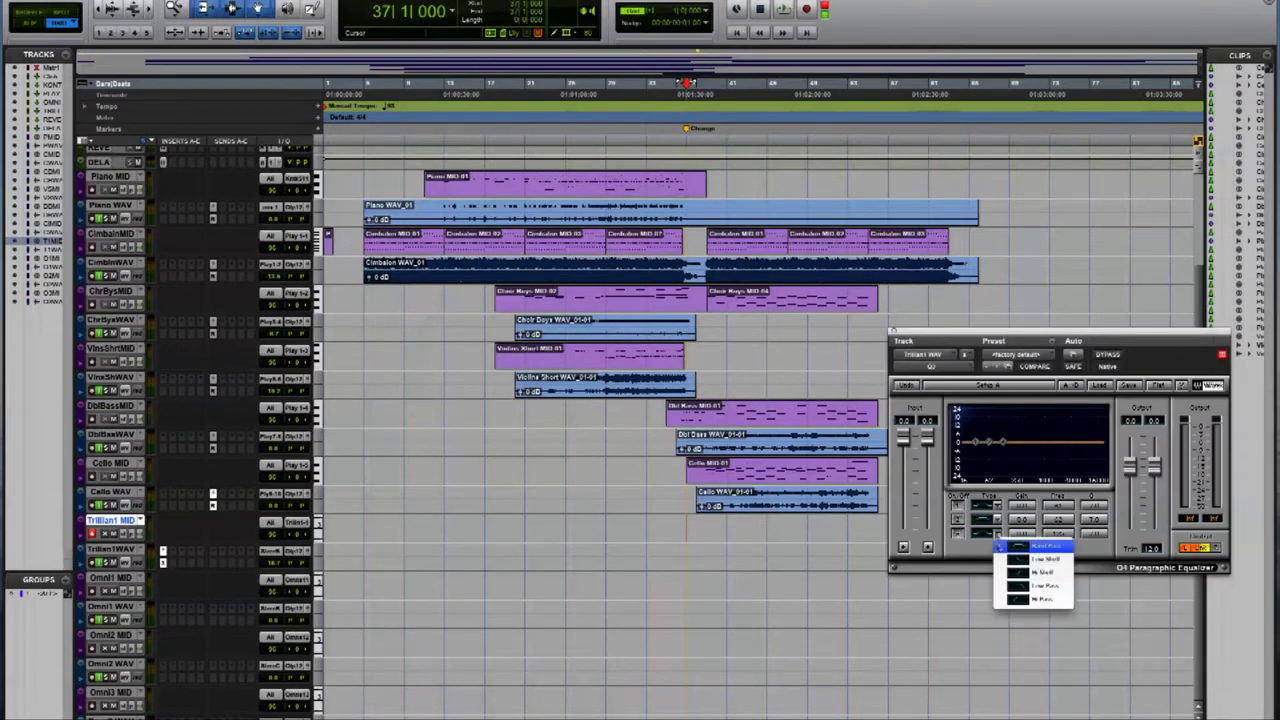
click(1035, 590)
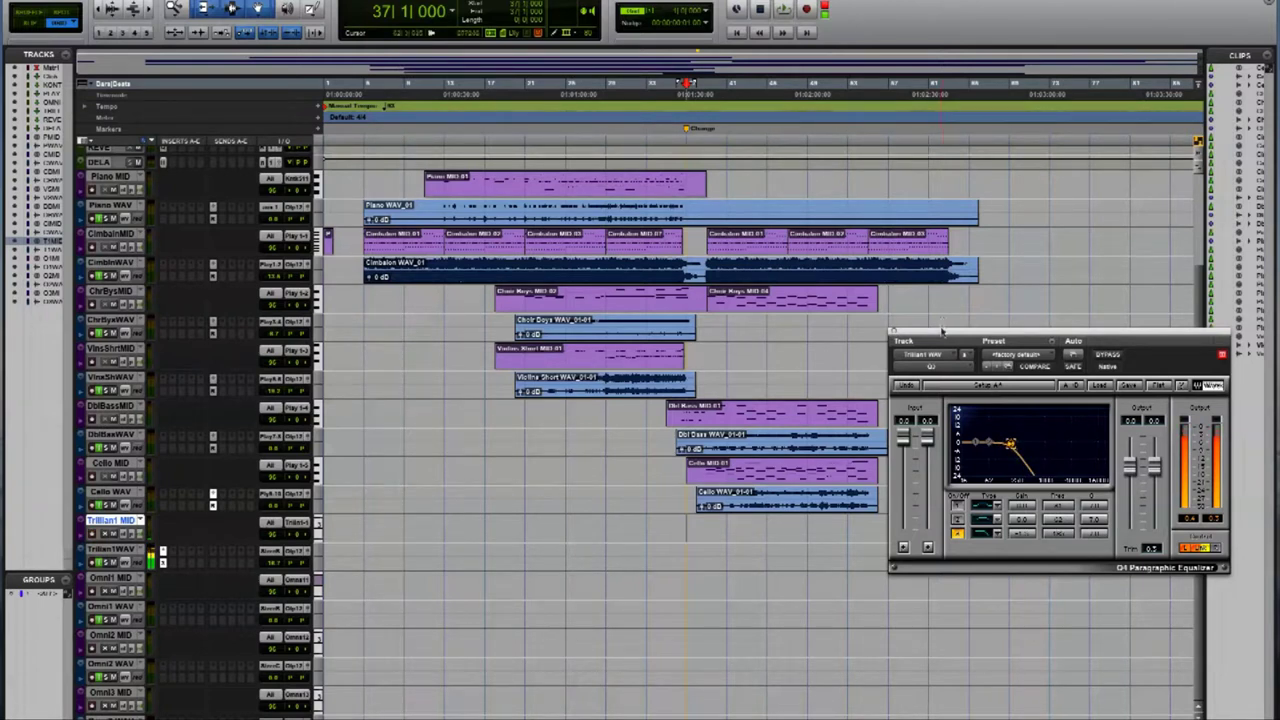
Compare the Trilian sound with the equalizer bypassed and active, raising the low-pass cutoff slightly.
click(1106, 356)
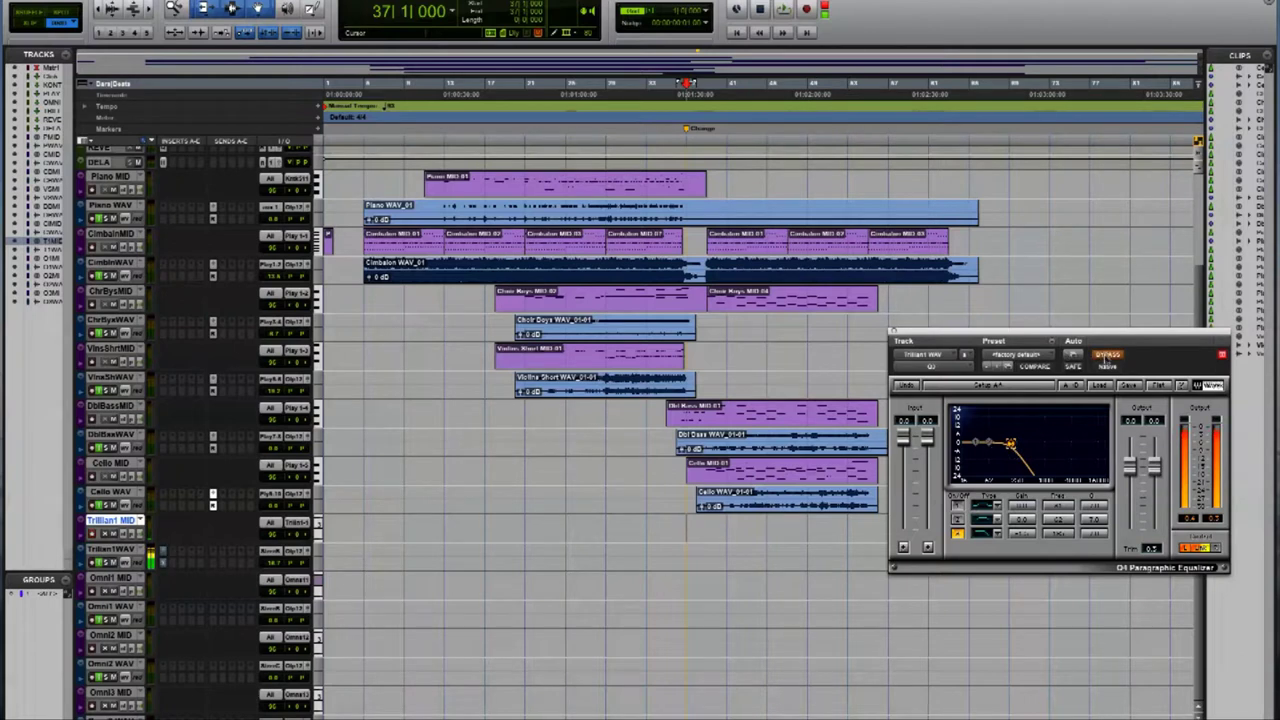
click(1106, 356)
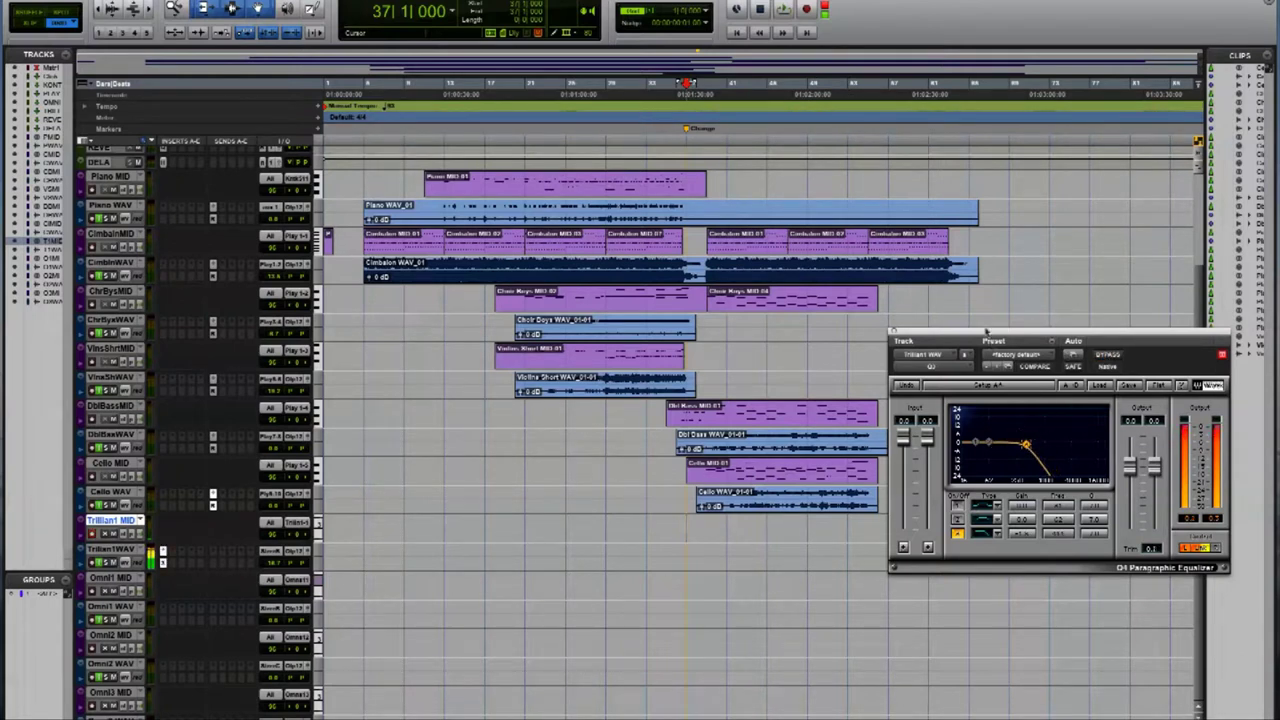
click(1222, 354)
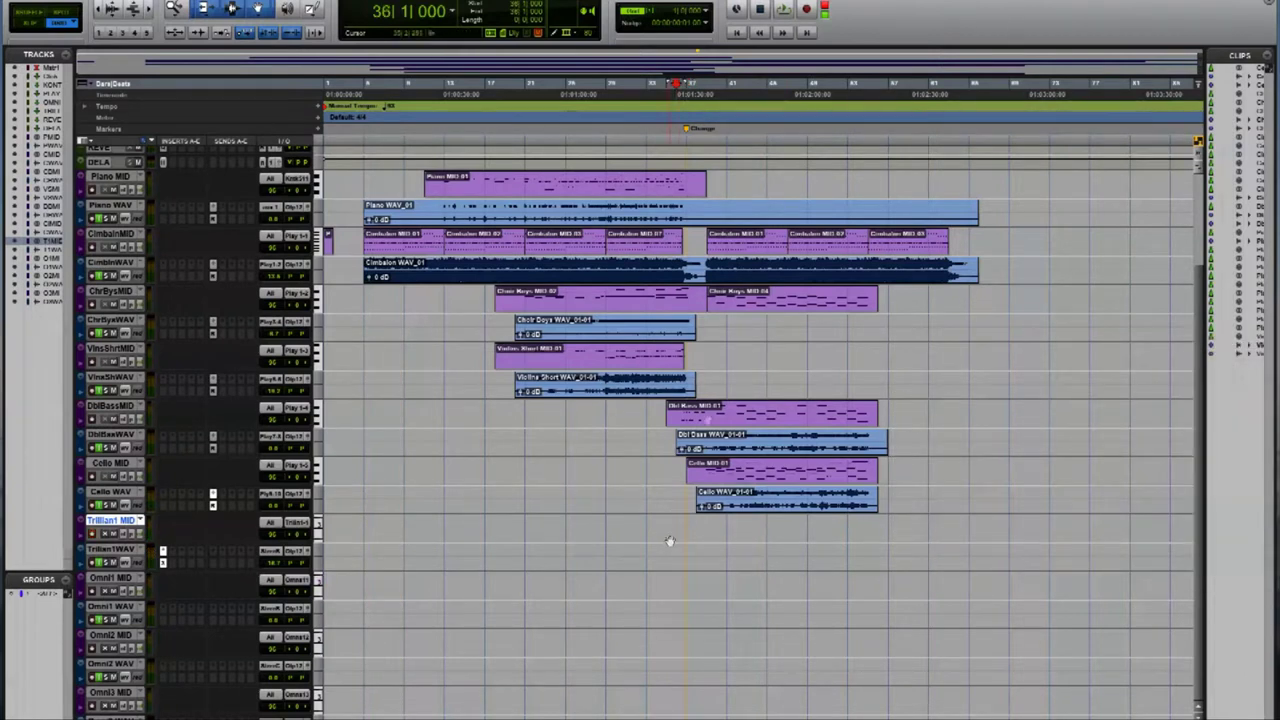
Record the Trilian bass part on the Trilian1 MIDI track from bar 36.
key(ctrl+space)
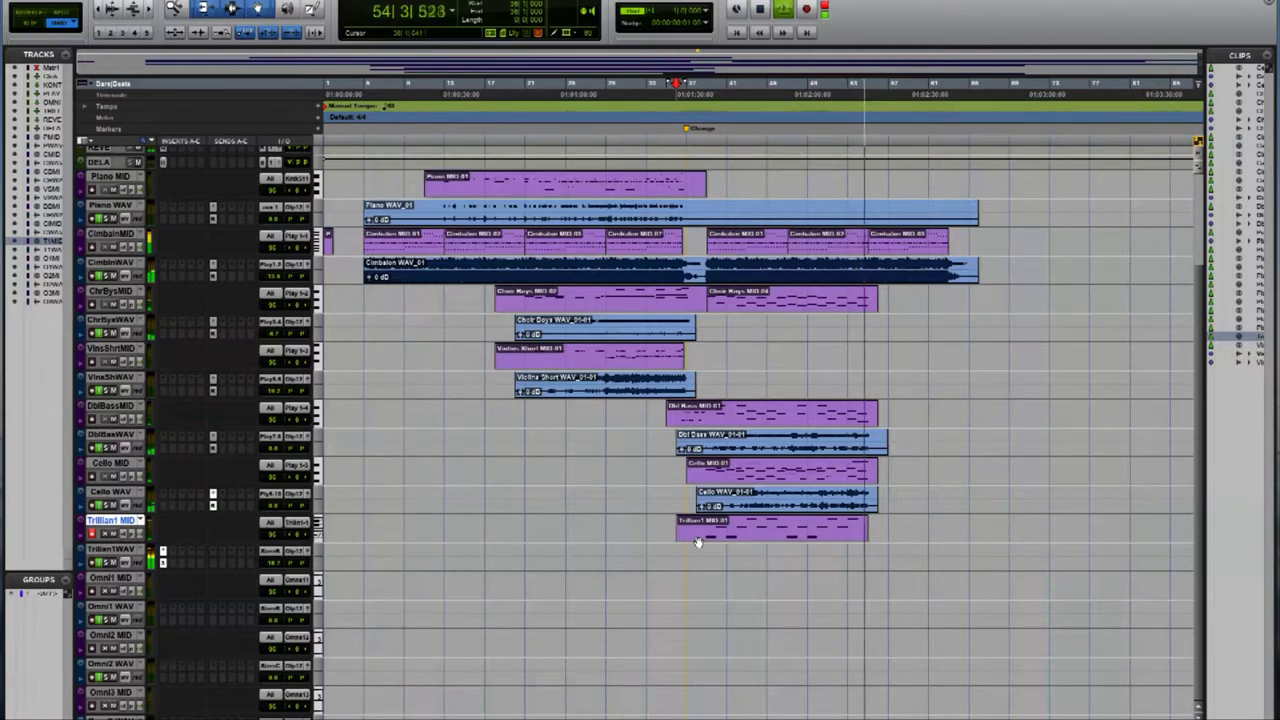
key(space)
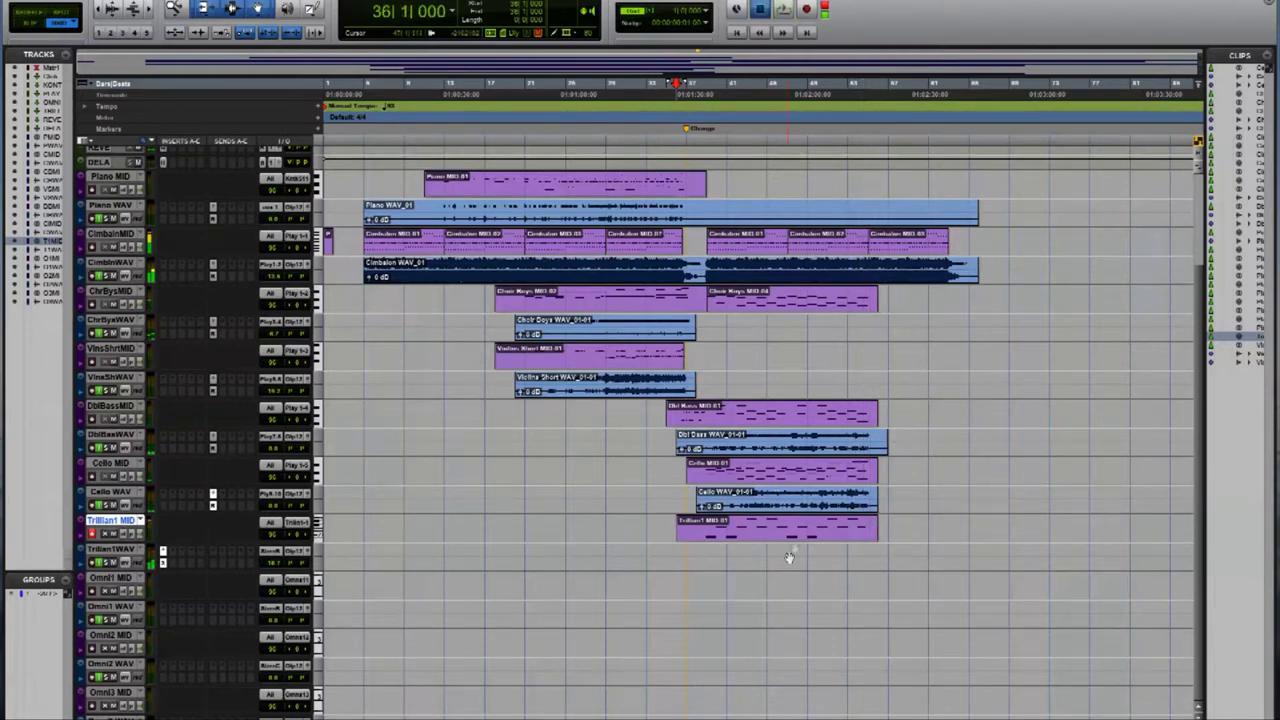
Quantize the recorded Trilian1 MIDI clip to a 1/4 note grid.
click(790, 535)
key(alt+0)
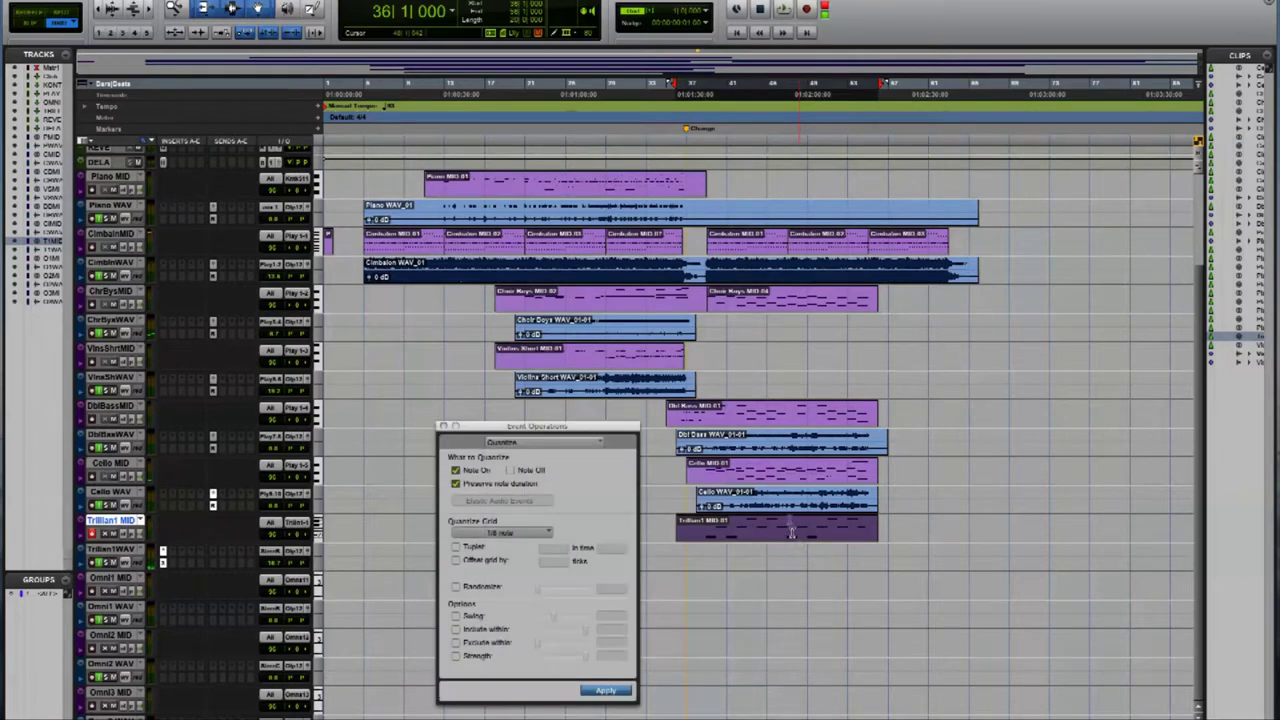
click(500, 532)
click(500, 518)
click(606, 692)
Record the Trilian1 WAV and Choir Boys WAV audio tracks together from bar 38.
click(698, 548)
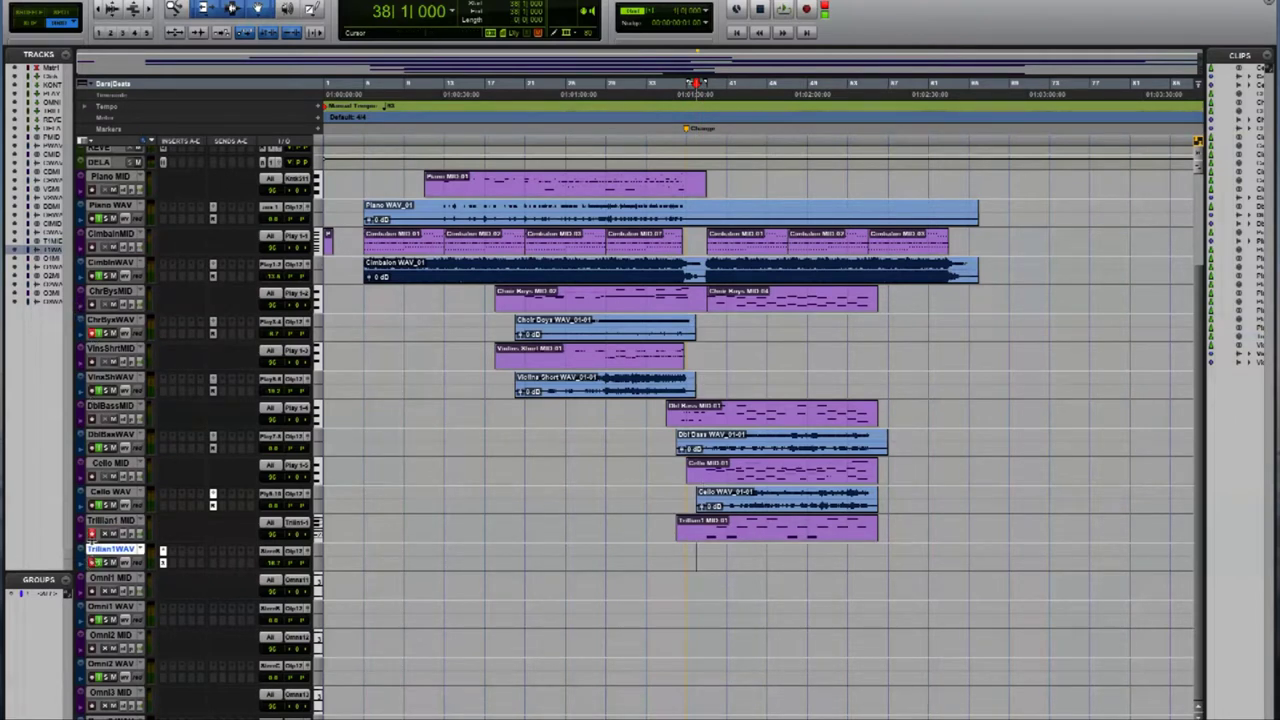
key(ctrl+space)
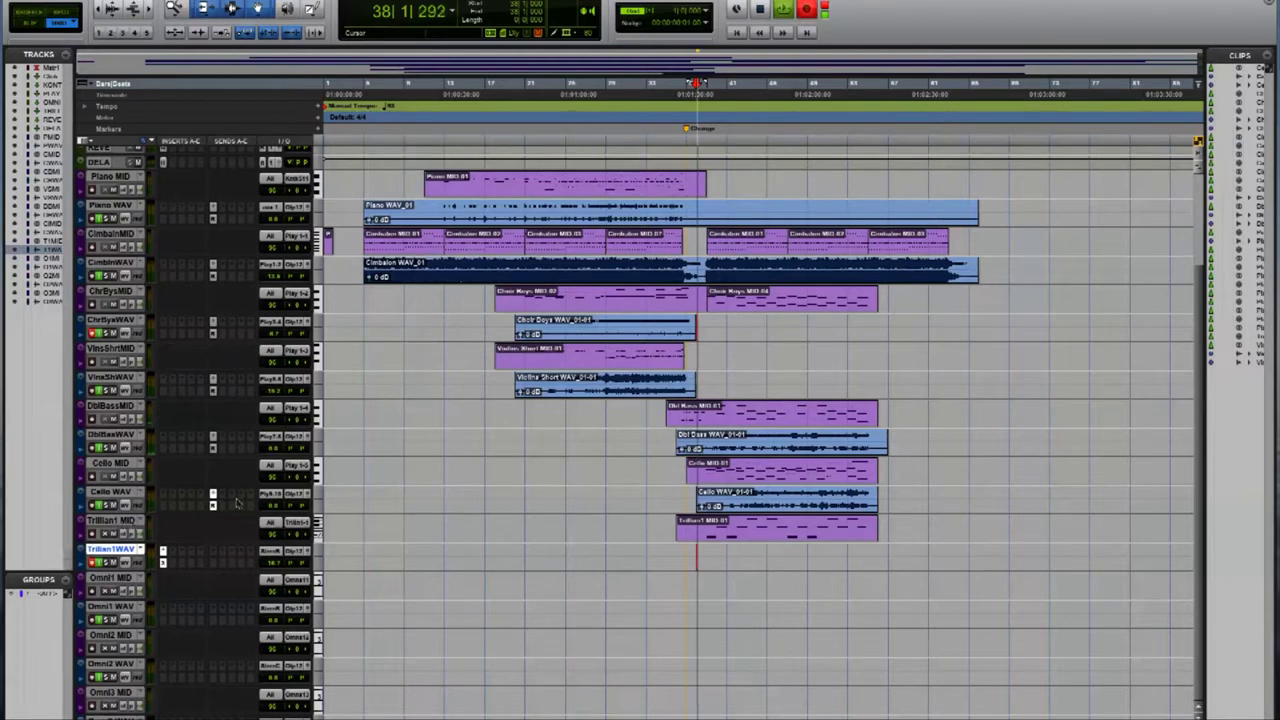
key(space)
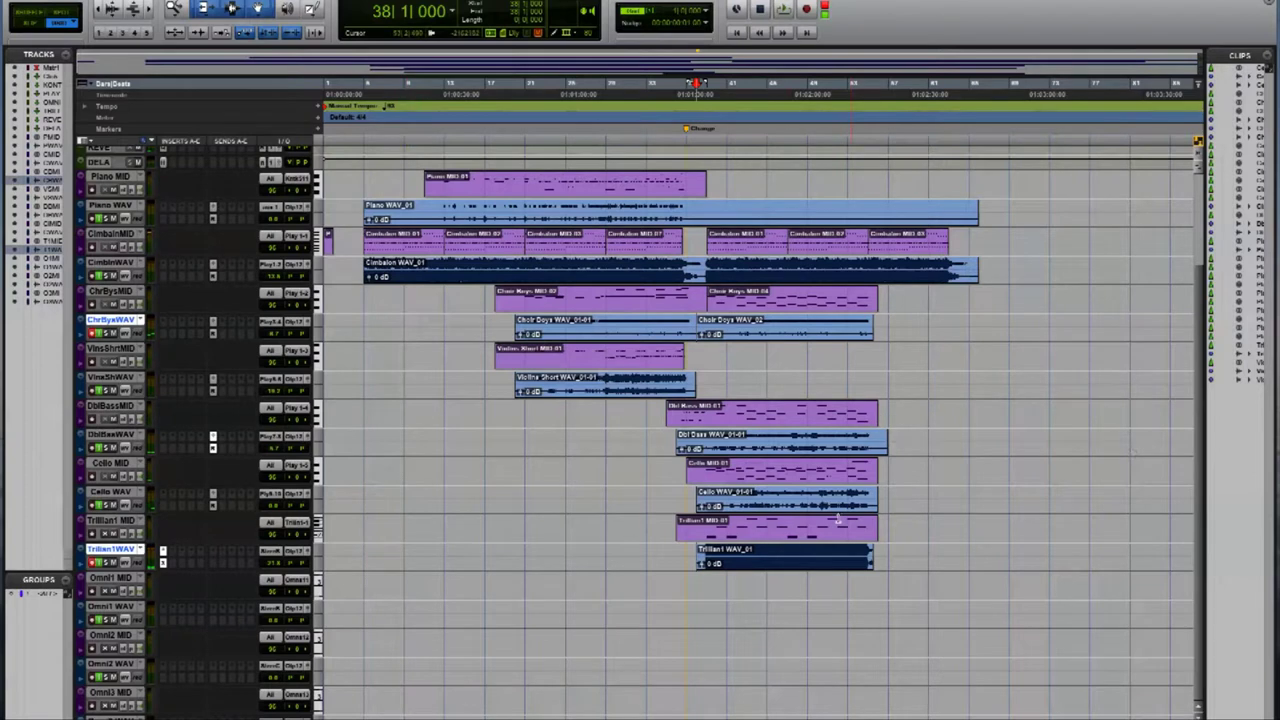
Play the session from bar 43 with the Piano MIDI track armed to rehearse the piano part.
click(693, 586)
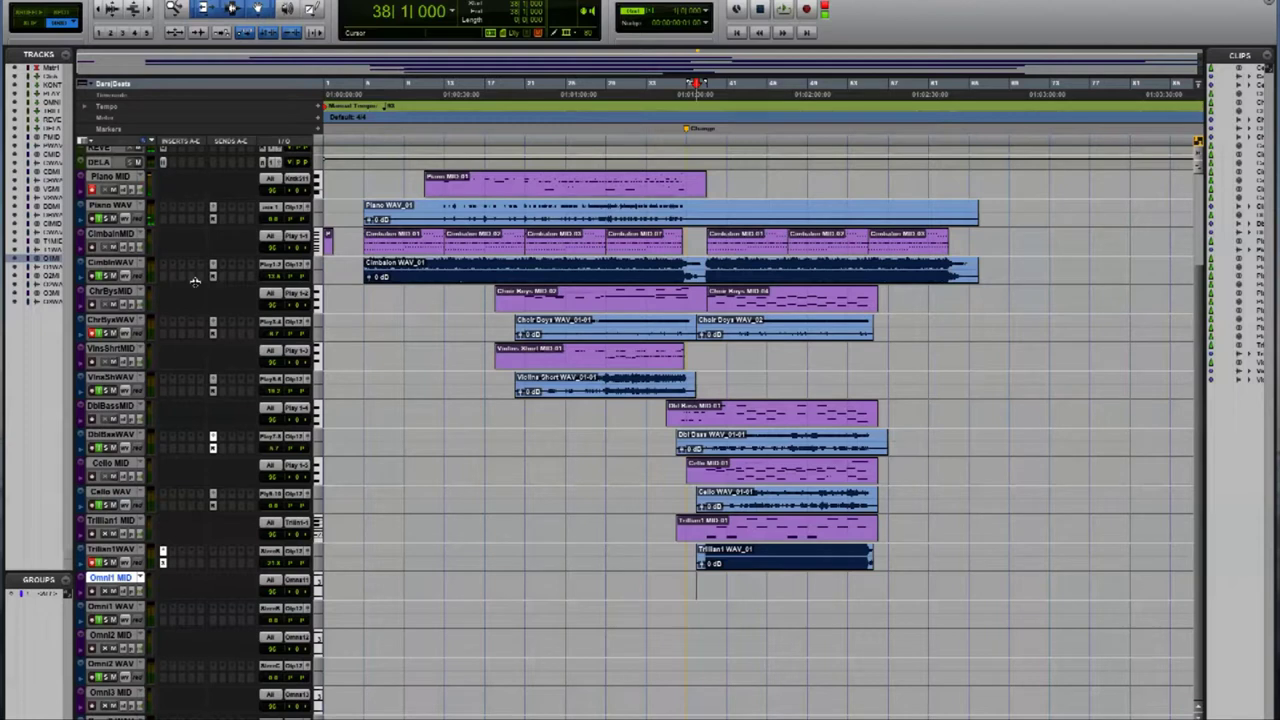
click(746, 183)
key(space)
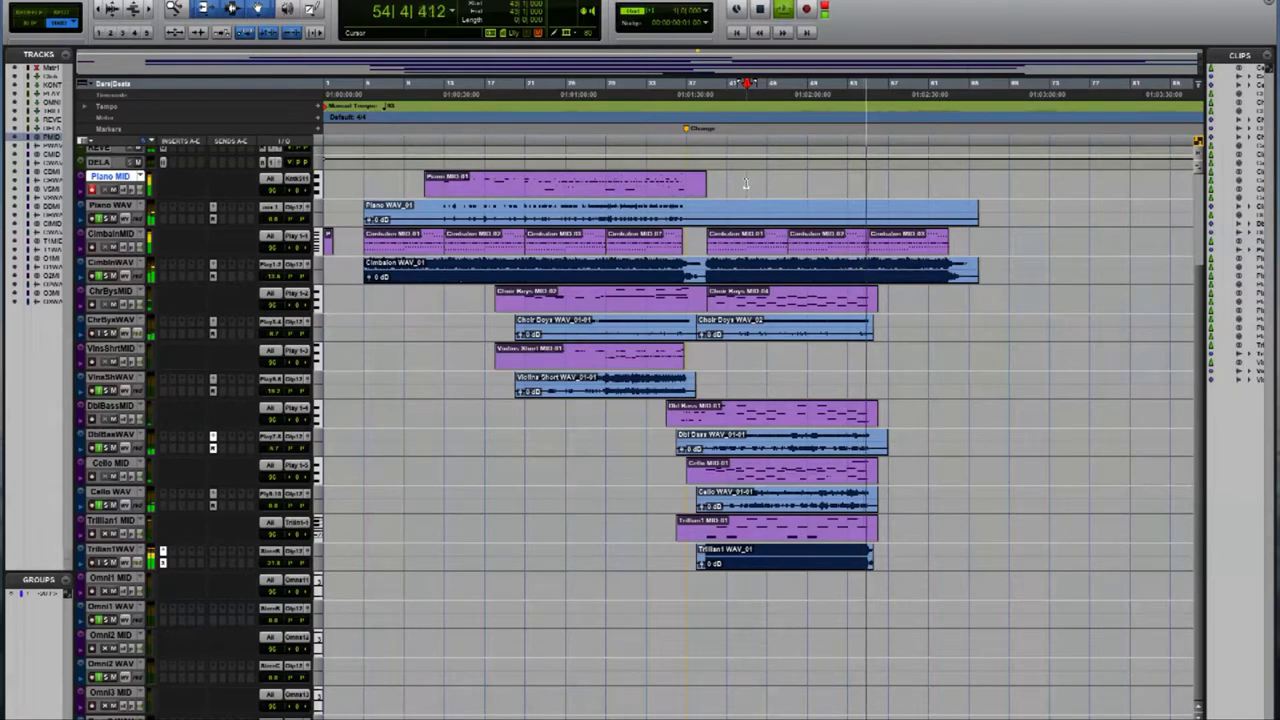
key(space)
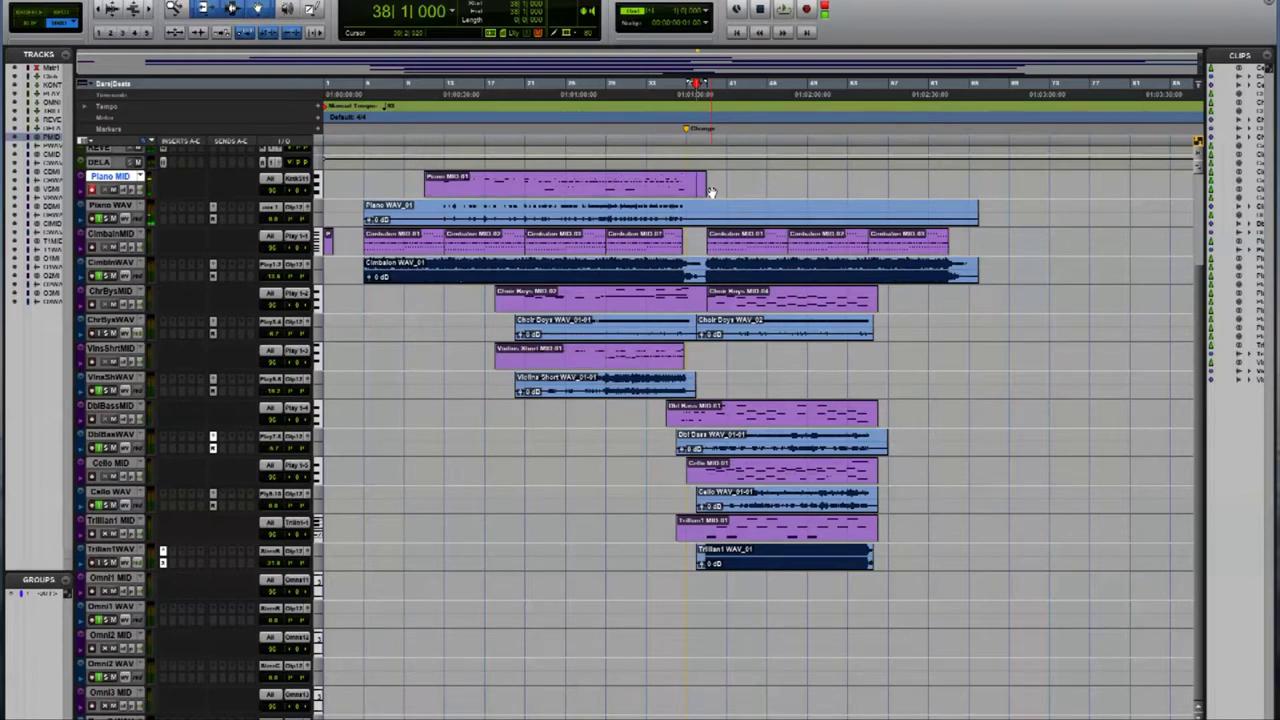
Record the piano part on the Piano MIDI track from bar 38.
key(space)
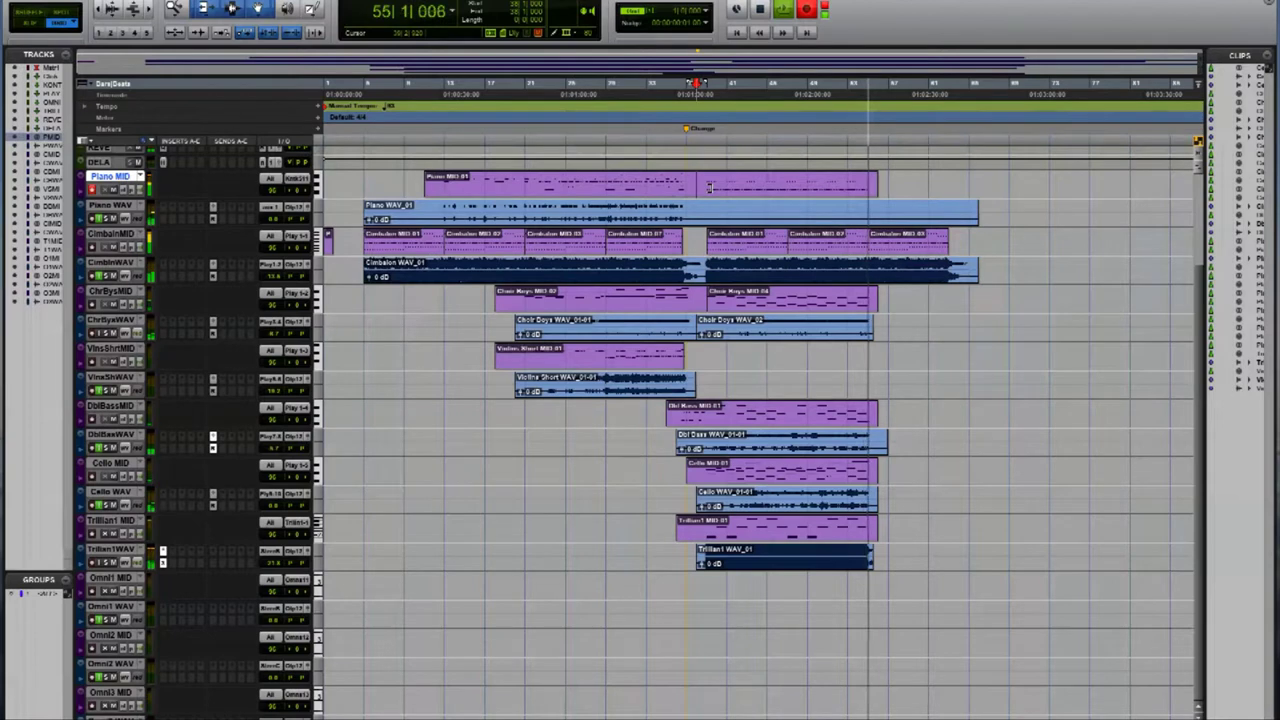
key(space)
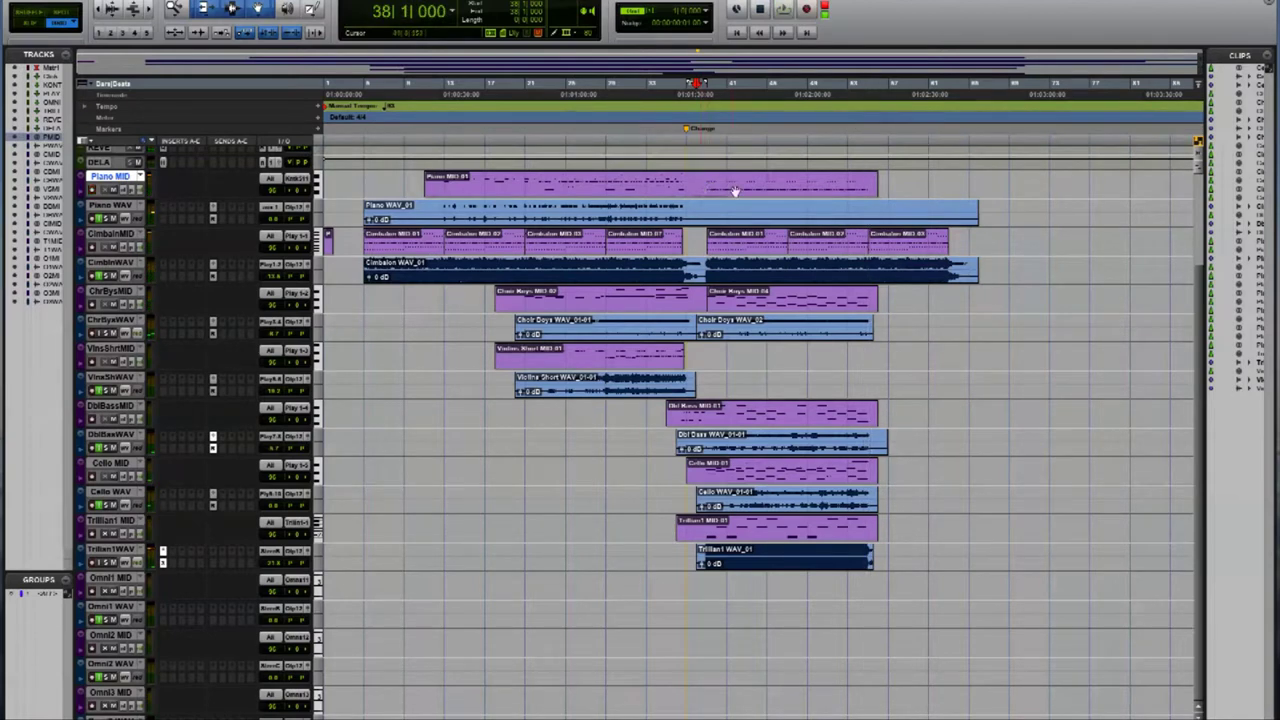
Quantize the newly recorded Piano MIDI section from bar 38 to bar 57 to a 1/16 note grid.
drag(716, 179, 890, 181)
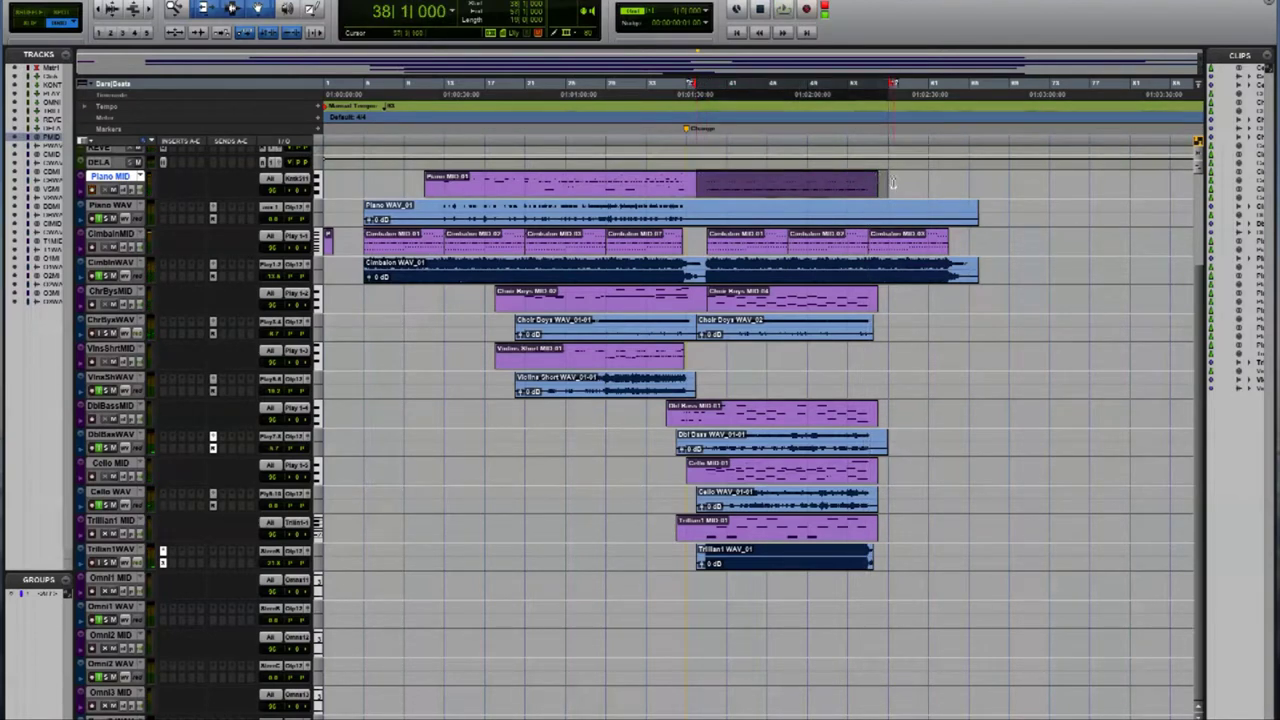
key(alt+0)
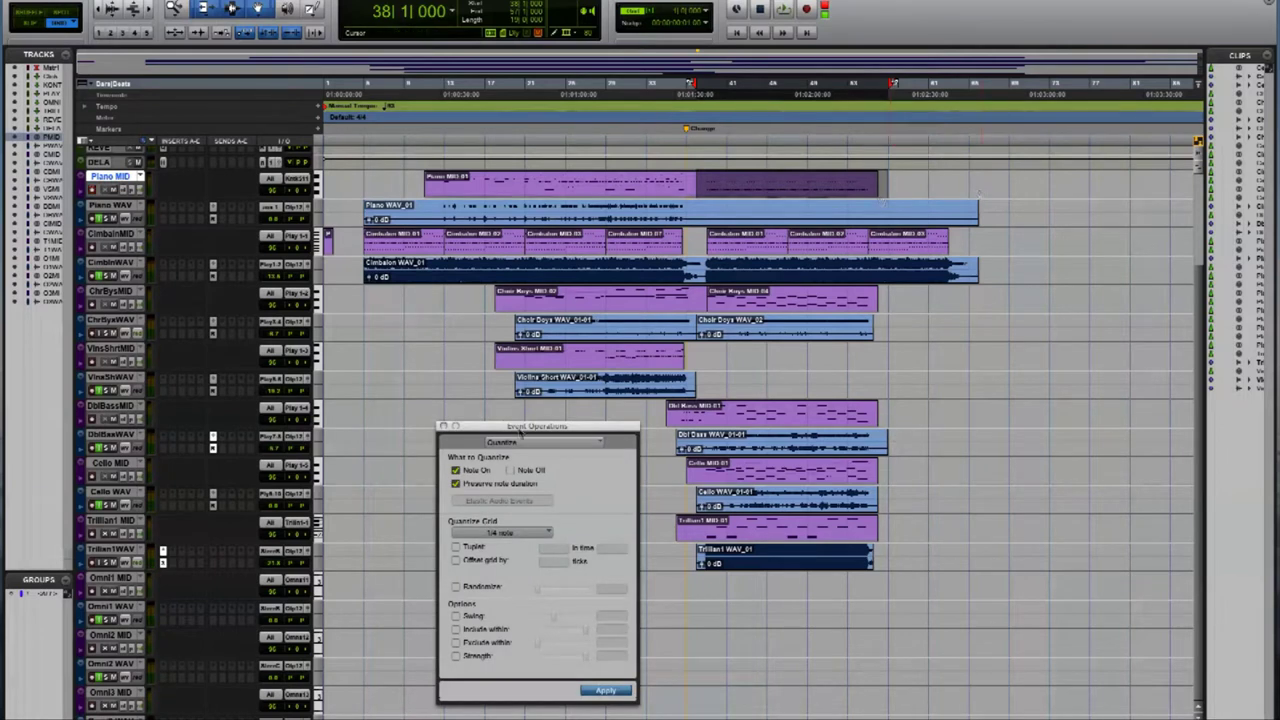
click(511, 529)
click(511, 545)
click(503, 533)
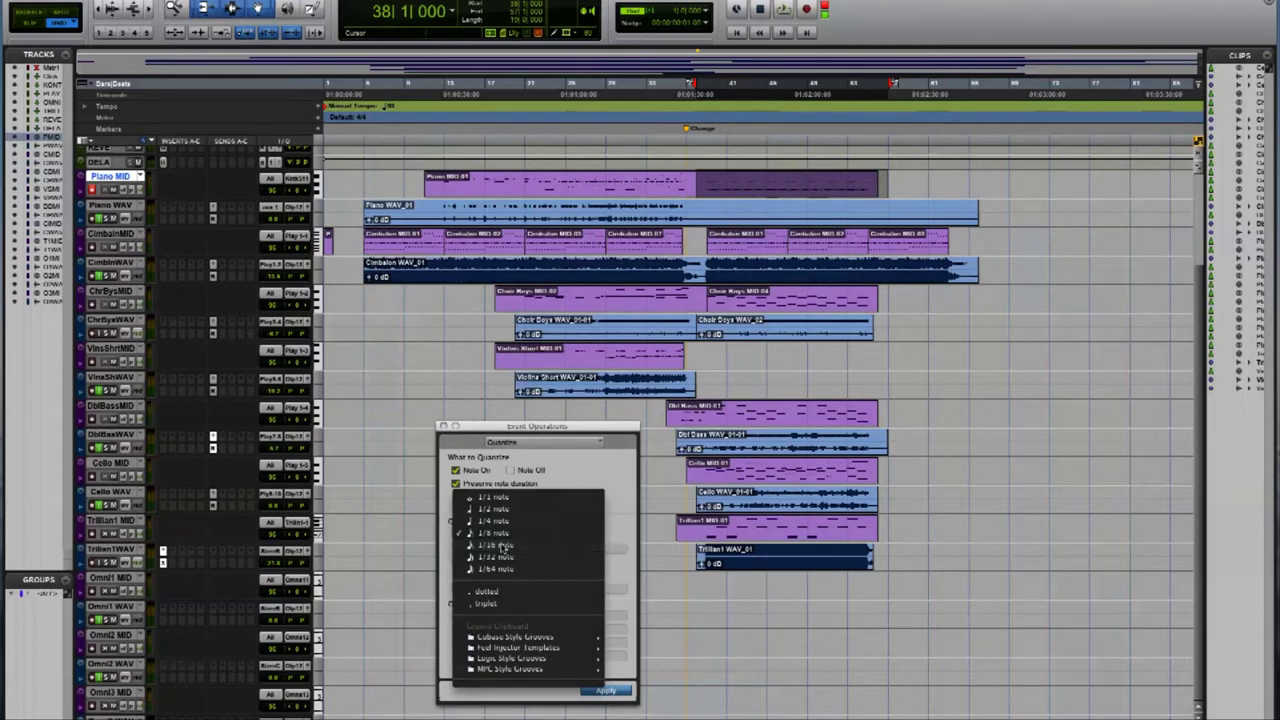
click(500, 545)
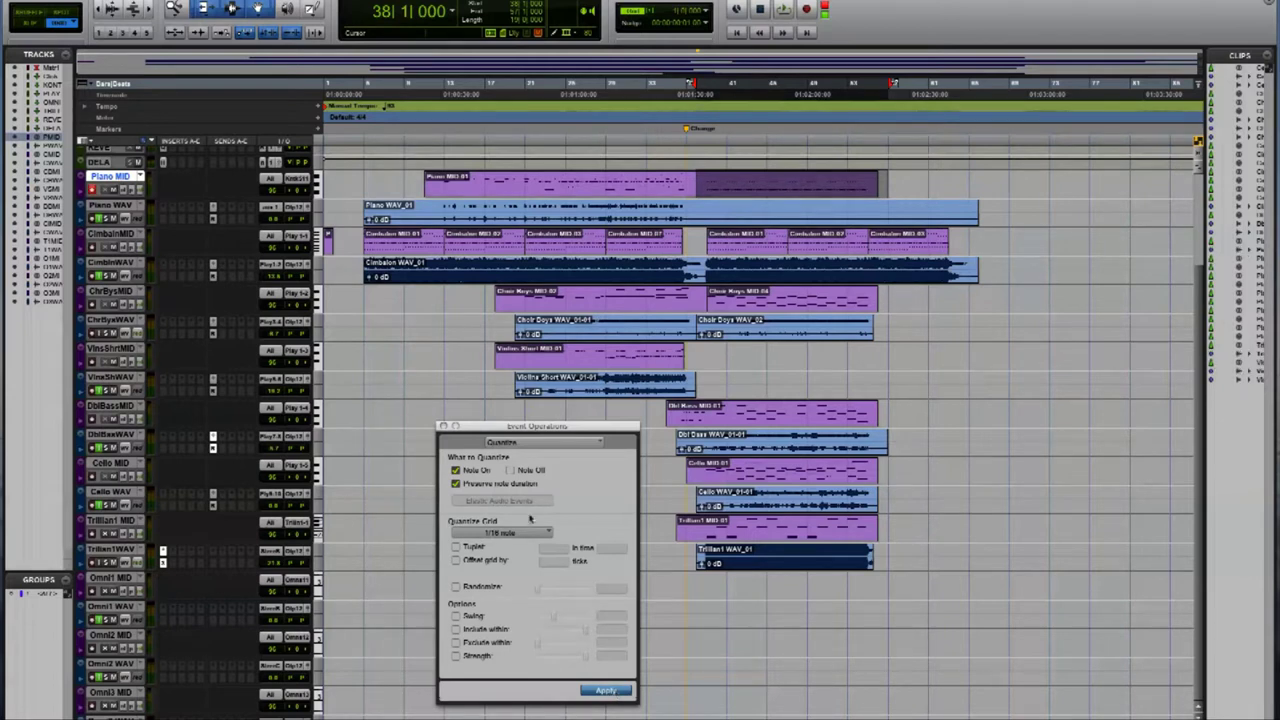
click(443, 426)
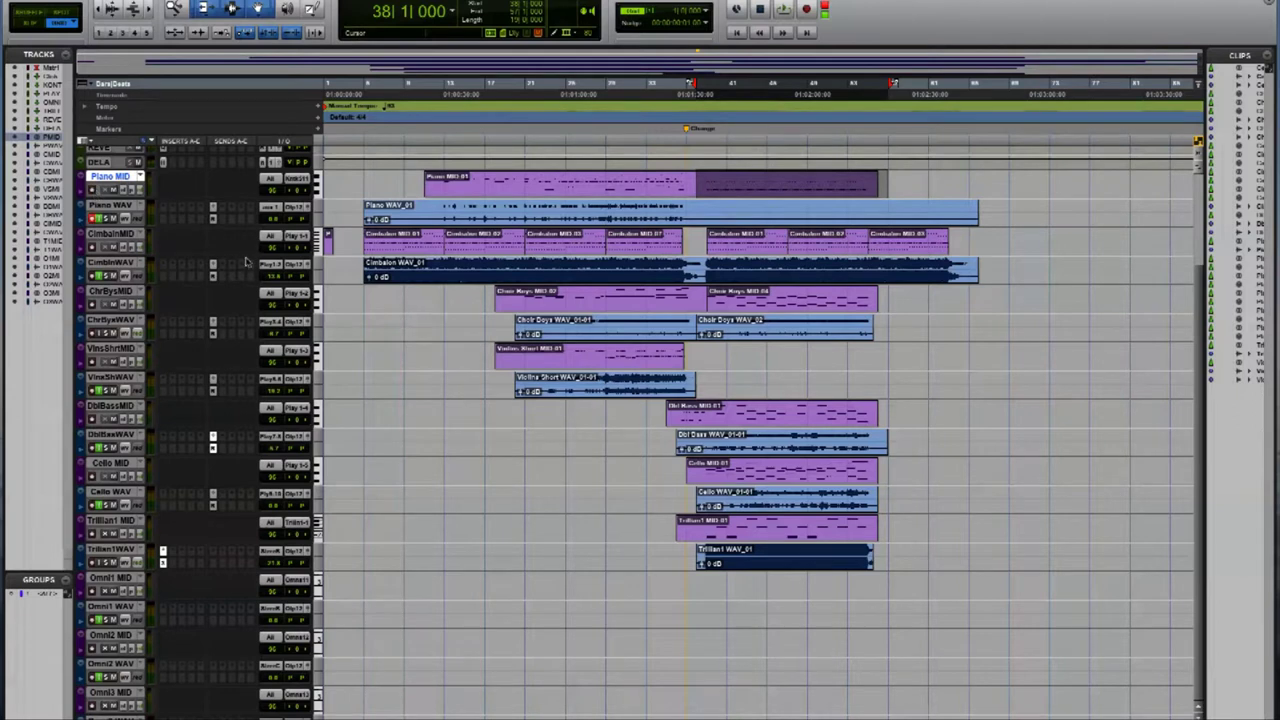
Record the Piano WAV audio from bar 38 and delete the leftover old clip after the new take.
key(space)
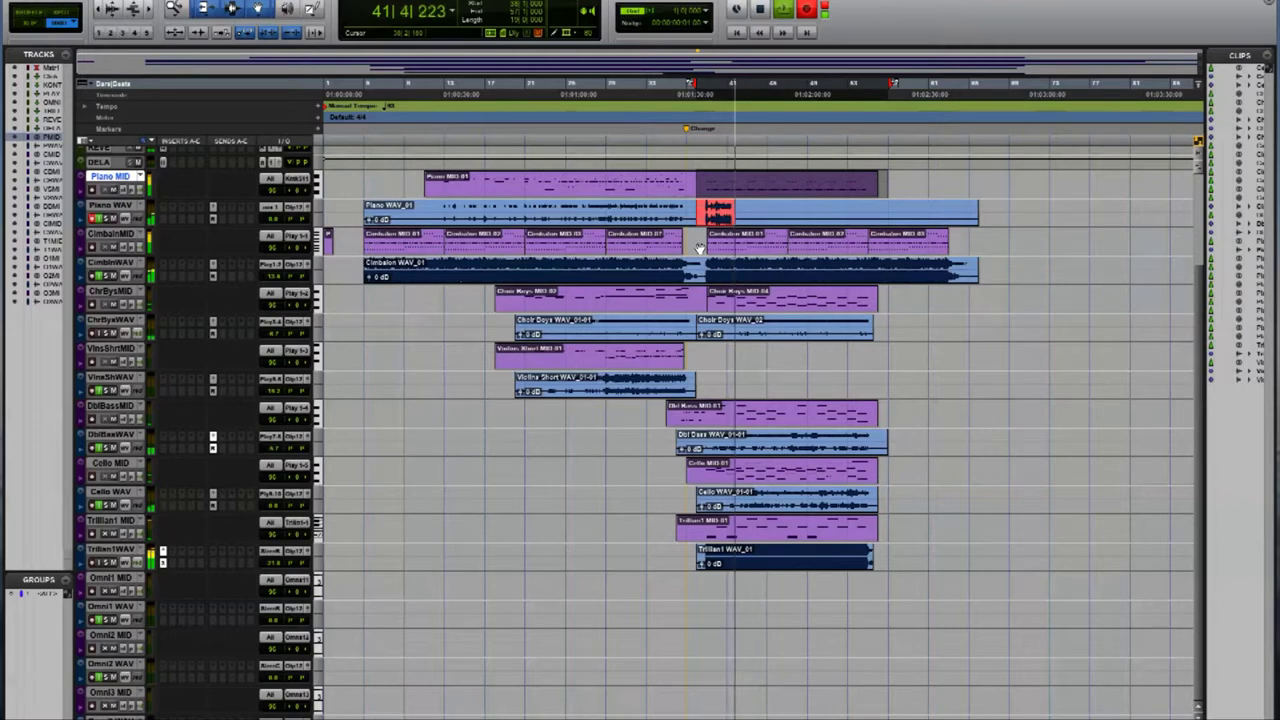
key(space)
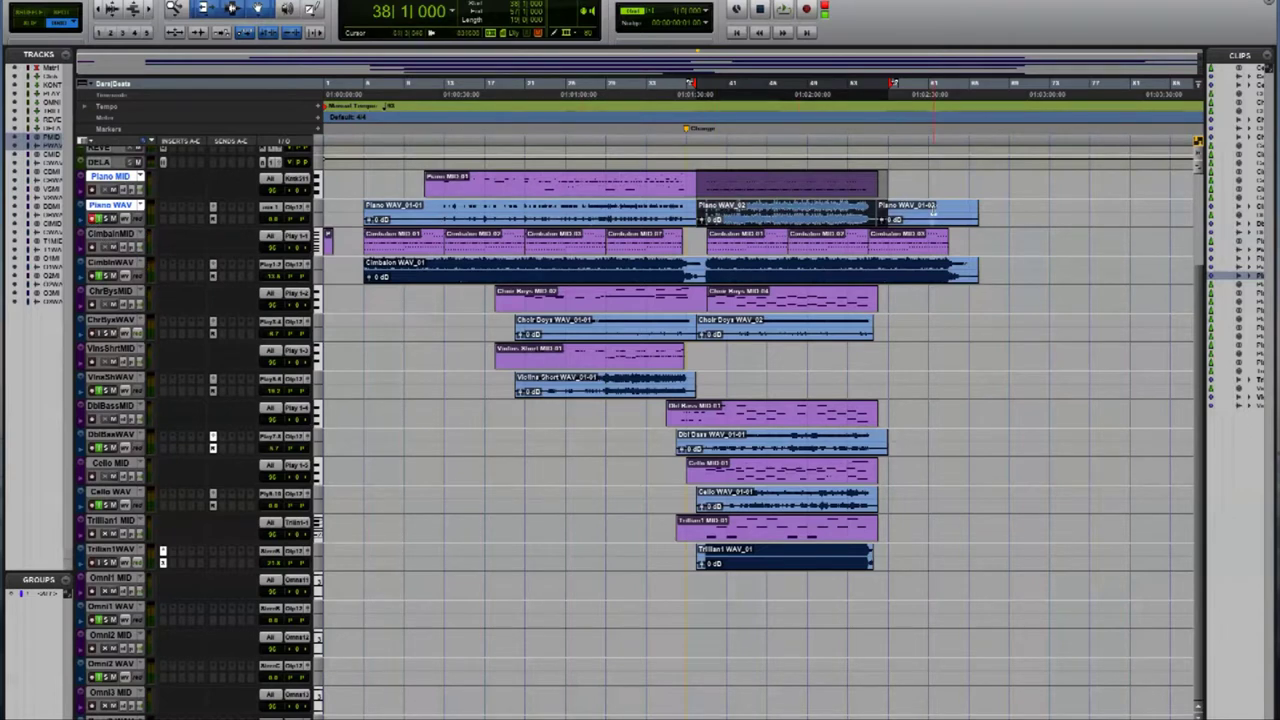
click(930, 217)
key(Delete)
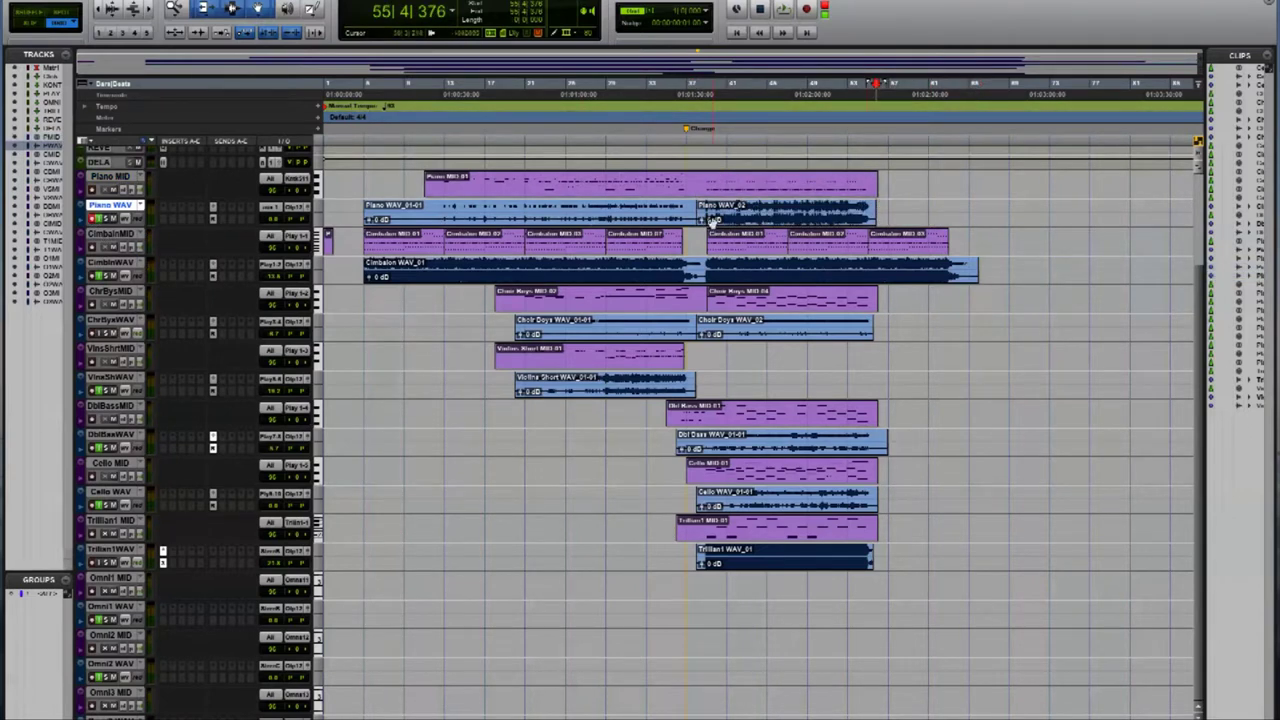
Show the Piano WAV track's volume automation and lower the volume across the new Piano WAV_02 clip.
drag(702, 218, 704, 228)
key(ctrl+z)
key(ctrl+shift+n)
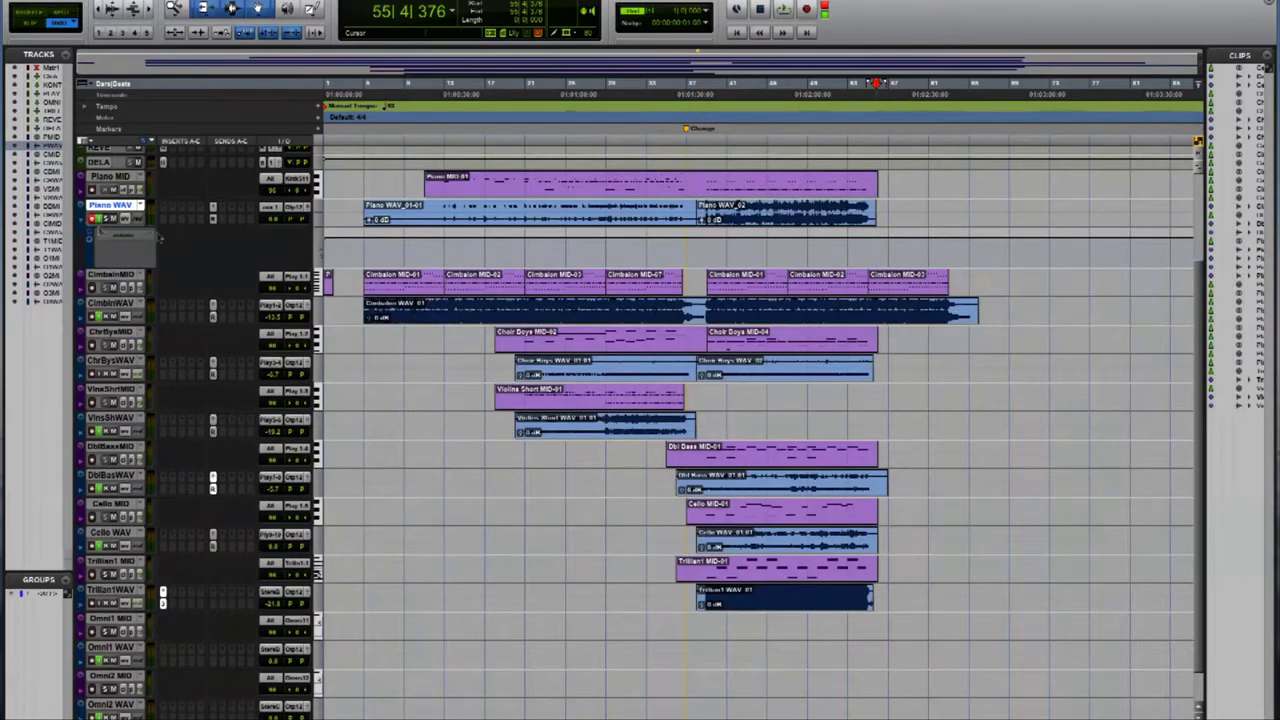
click(750, 223)
drag(761, 228, 761, 264)
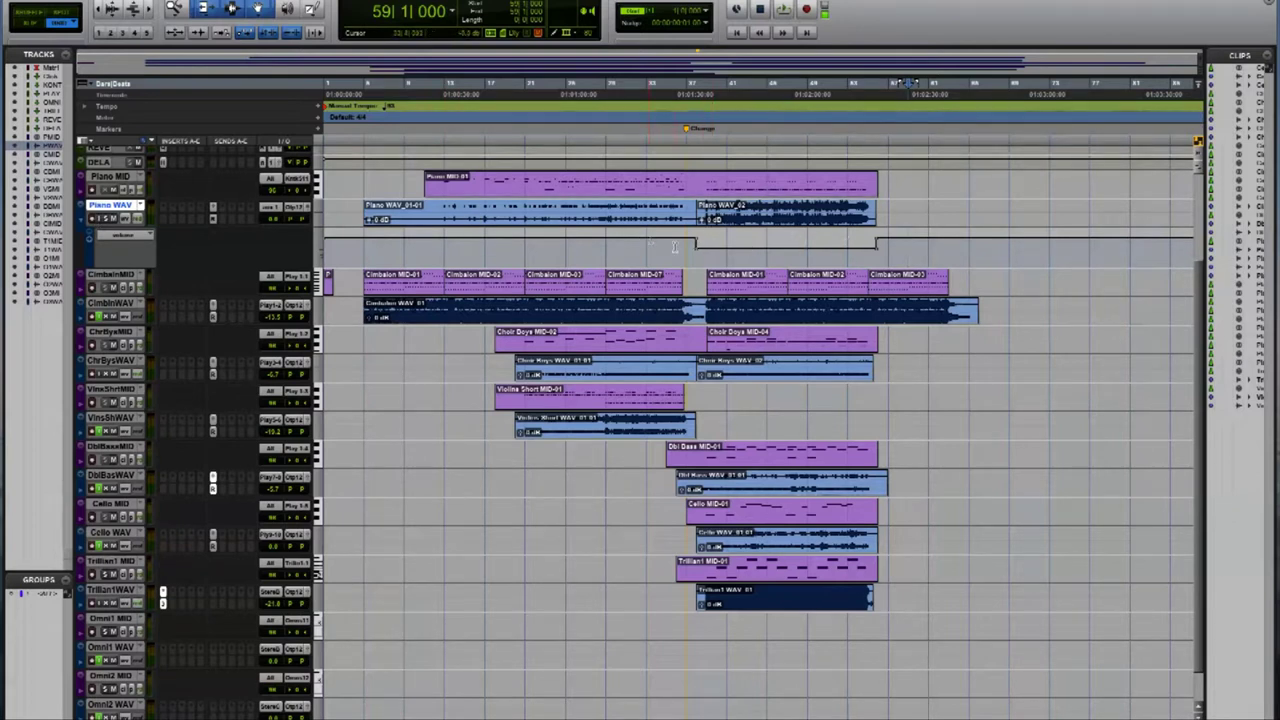
Play the session from bar 37 to check the piano level and select the Piano WAV_02 clip.
click(686, 244)
key(space)
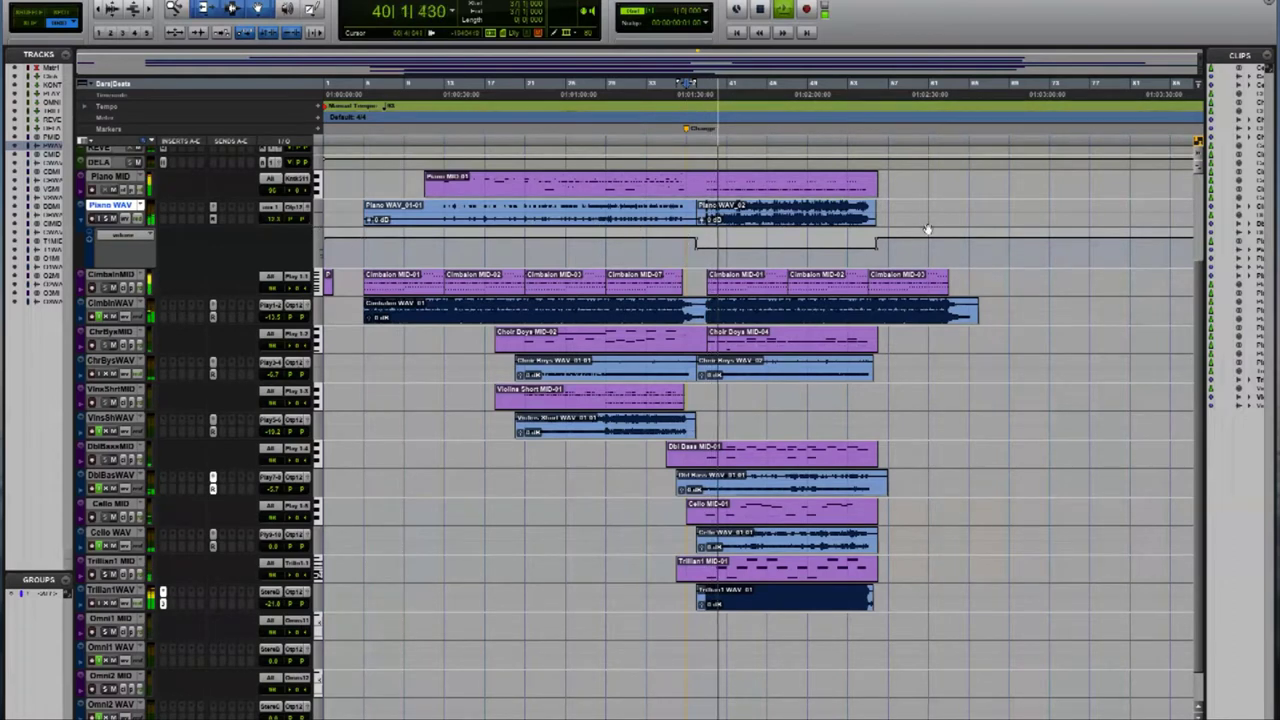
click(770, 226)
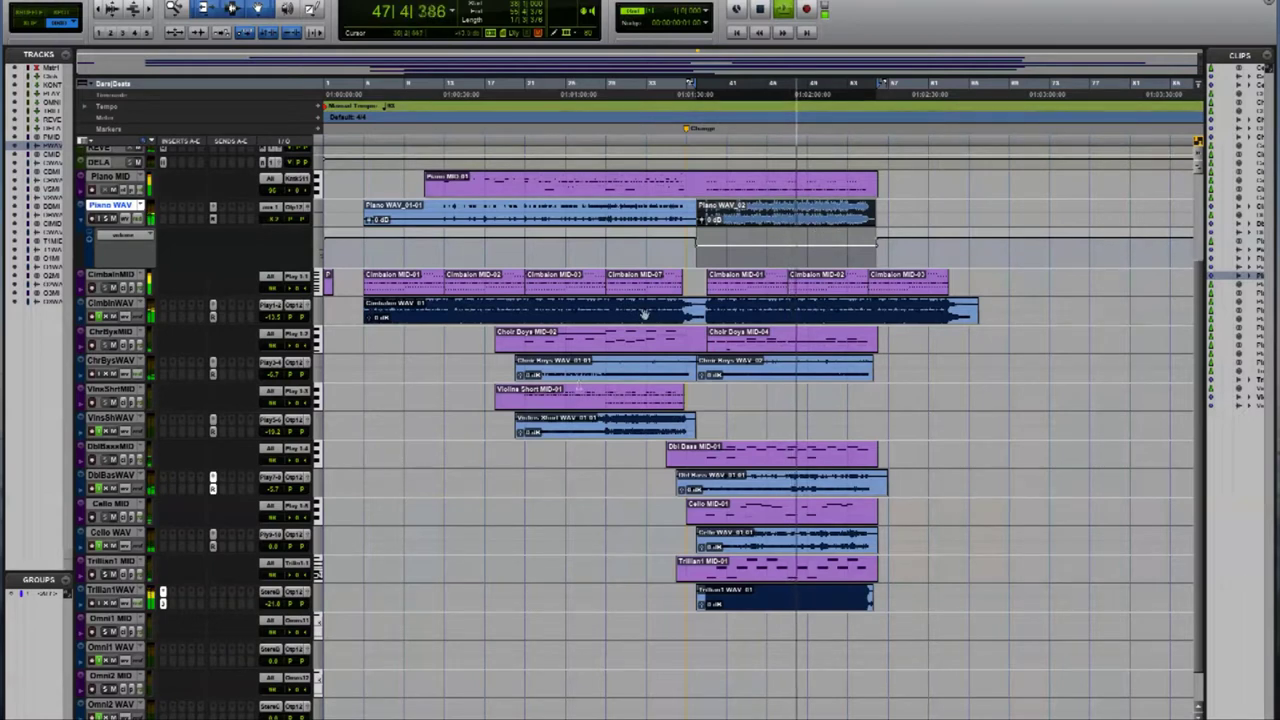
Load Old Skool Neve from QL Stormdrum 2's Sound Design Percussion in the Play instrument, set its output to 11 & 12, and close the instrument.
key(space)
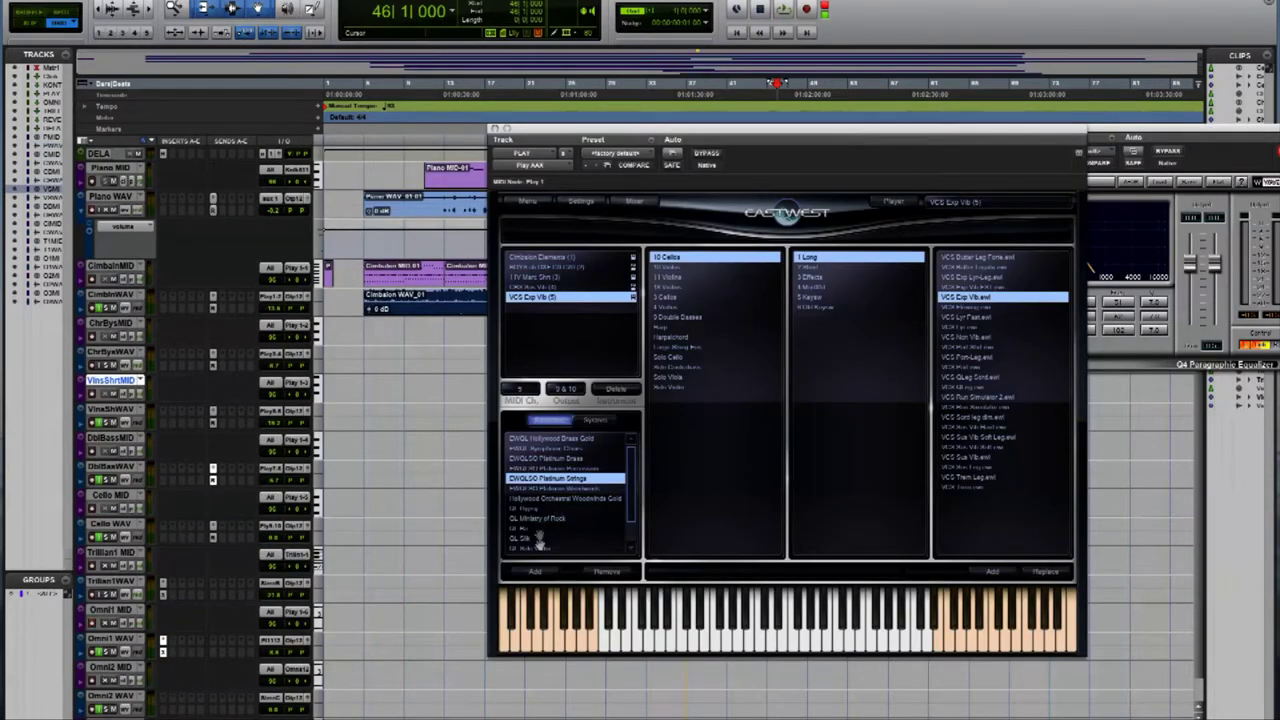
scroll(540, 540, down, 3)
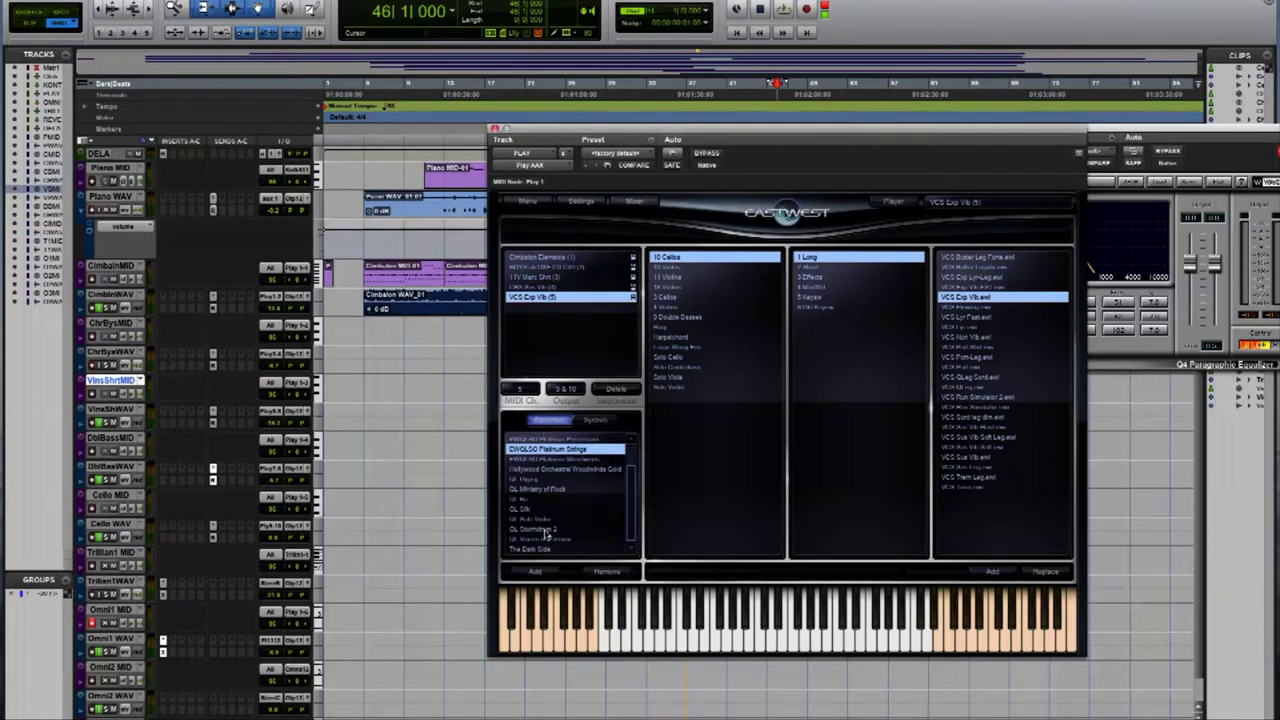
click(540, 529)
click(715, 327)
click(824, 487)
double_click(822, 492)
click(790, 440)
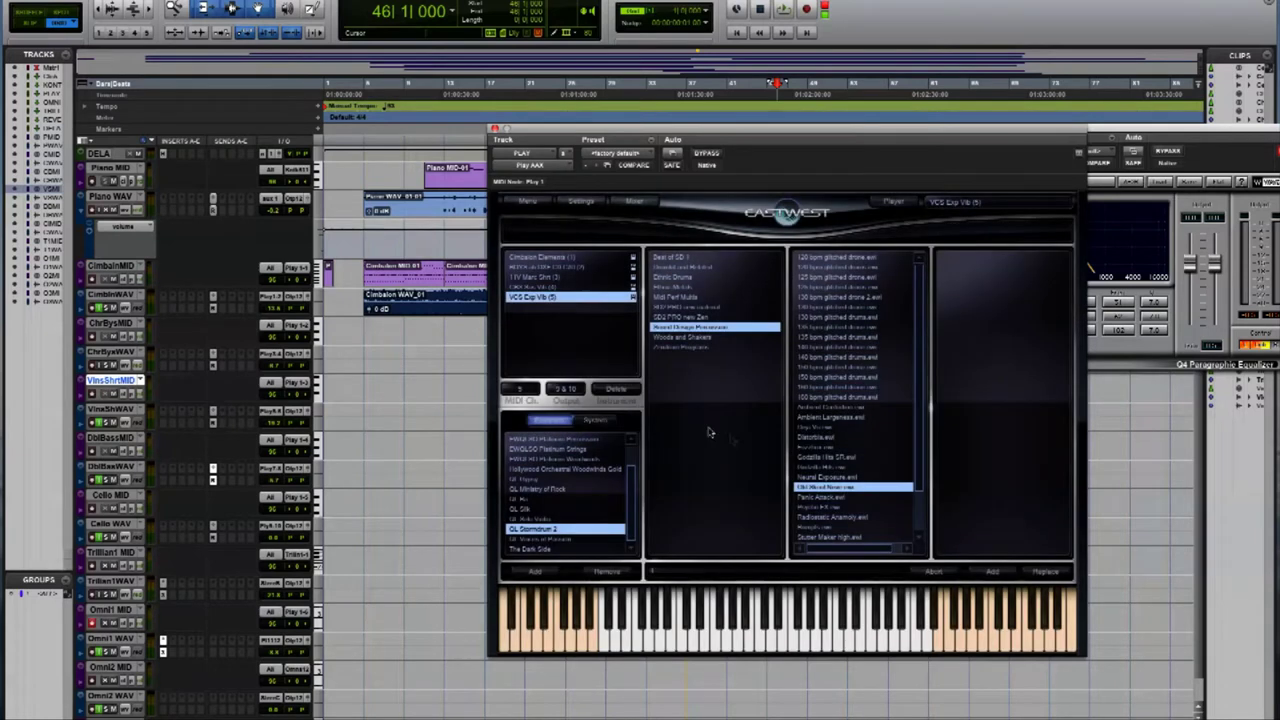
click(566, 389)
click(573, 452)
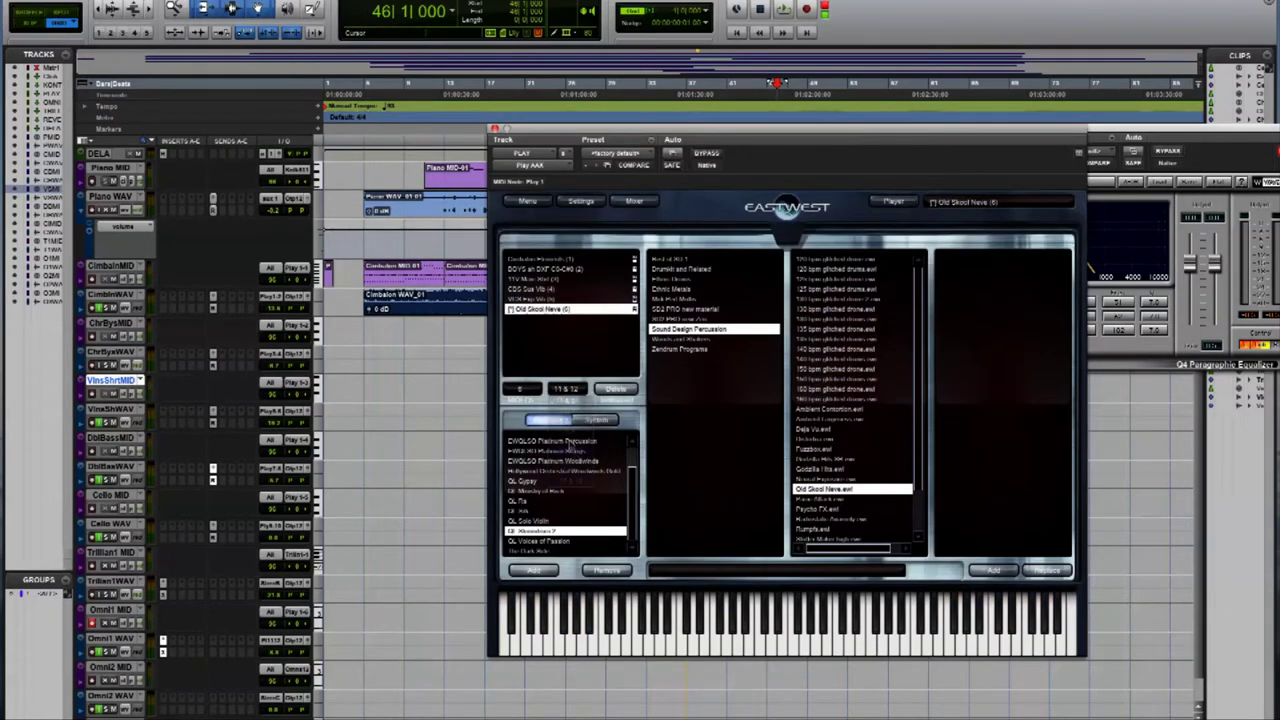
click(493, 128)
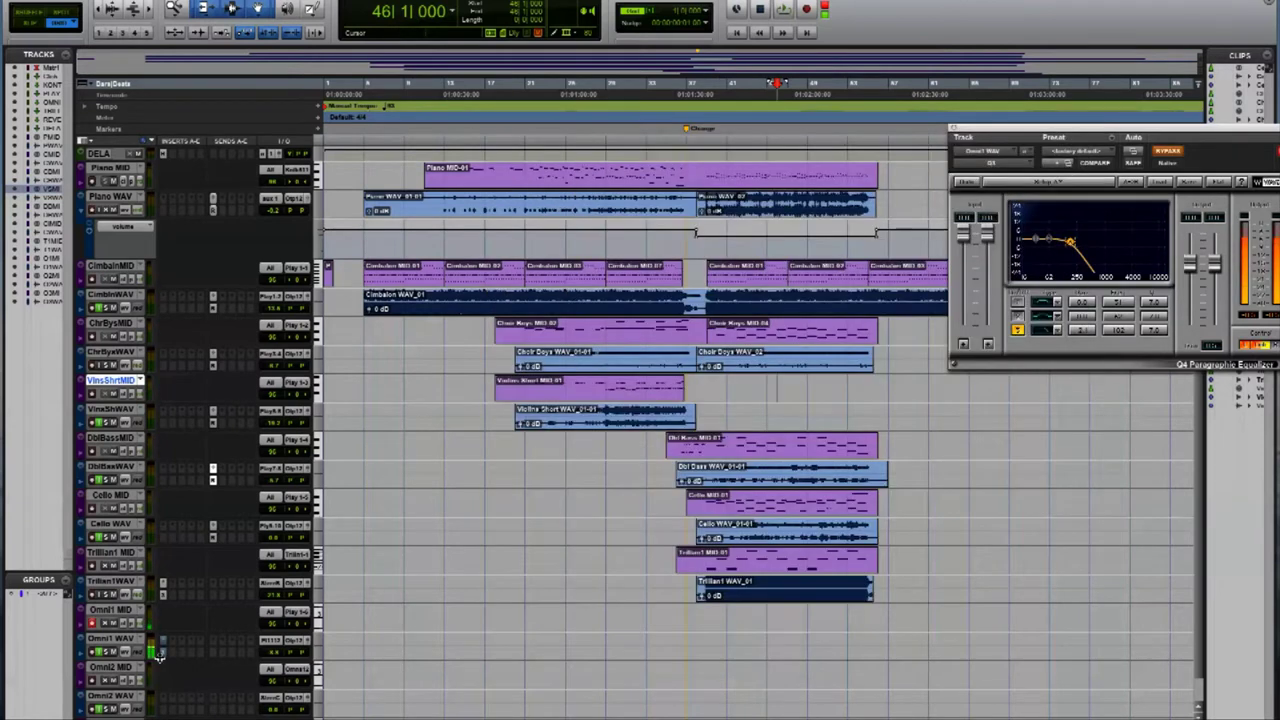
Audition the new percussion part against playback and record it on the Omni1 MIDI track from bar 46.
key(space)
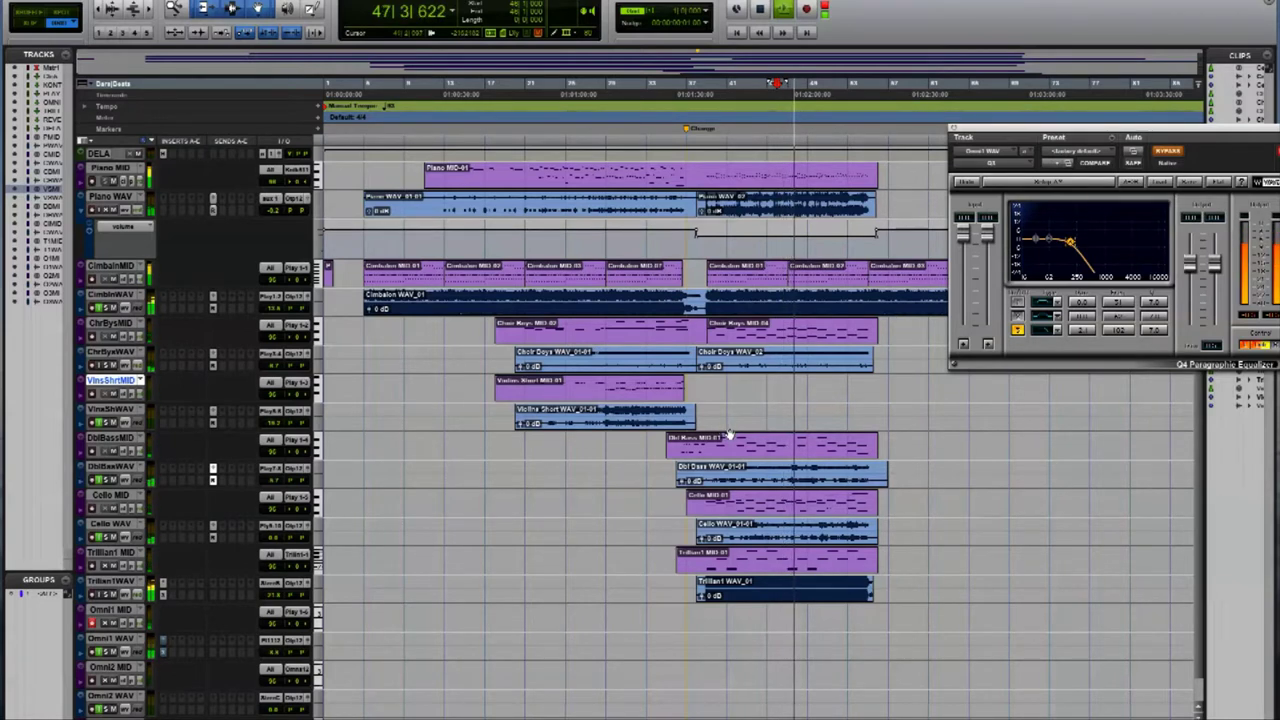
key(space)
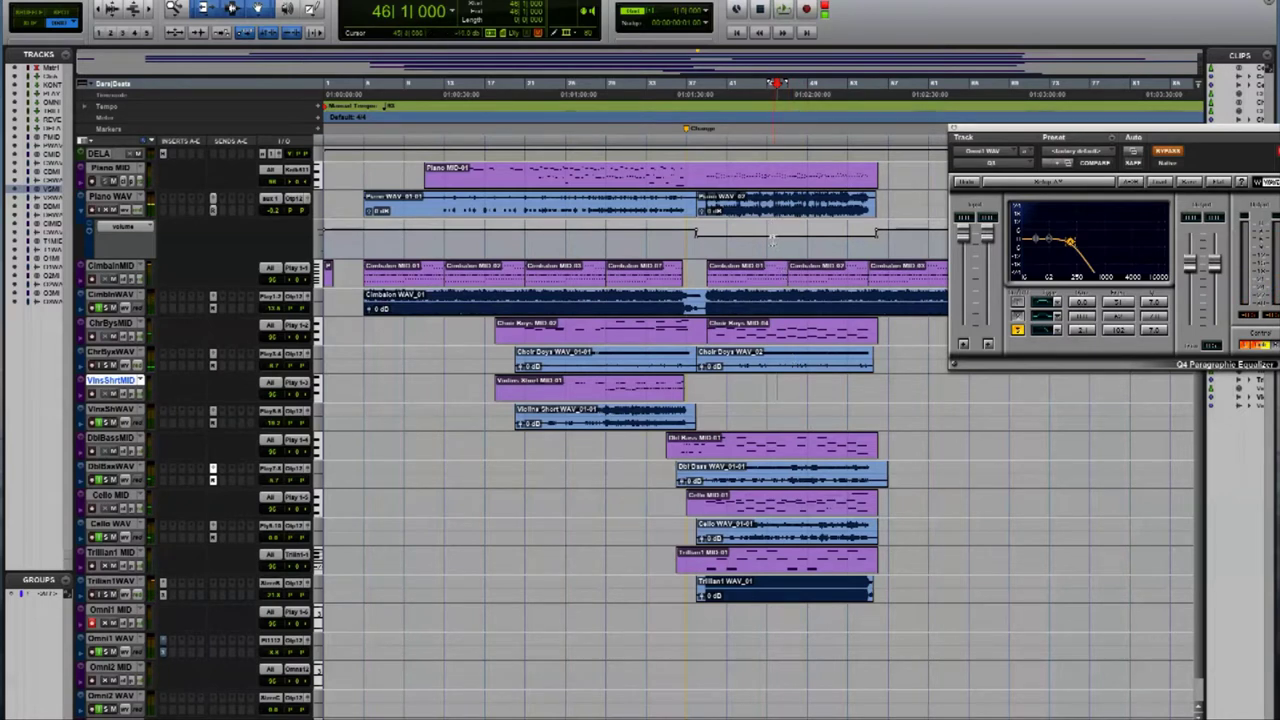
key(ctrl+space)
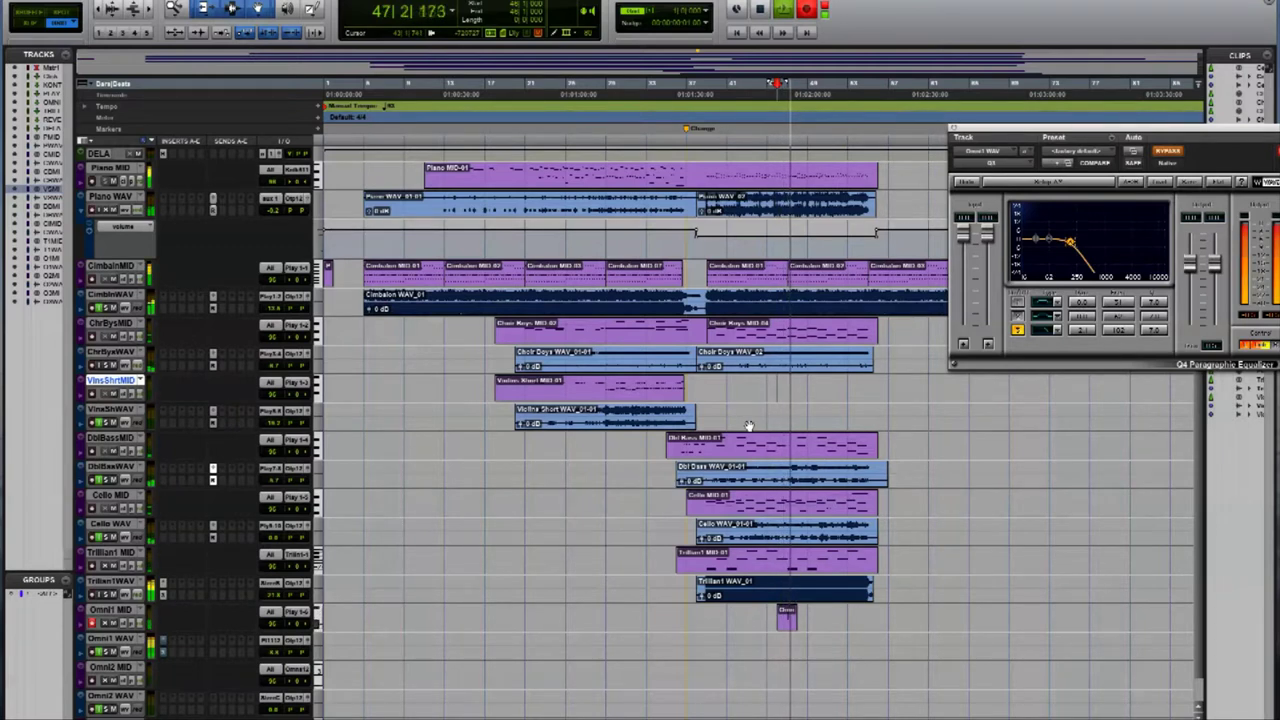
key(space)
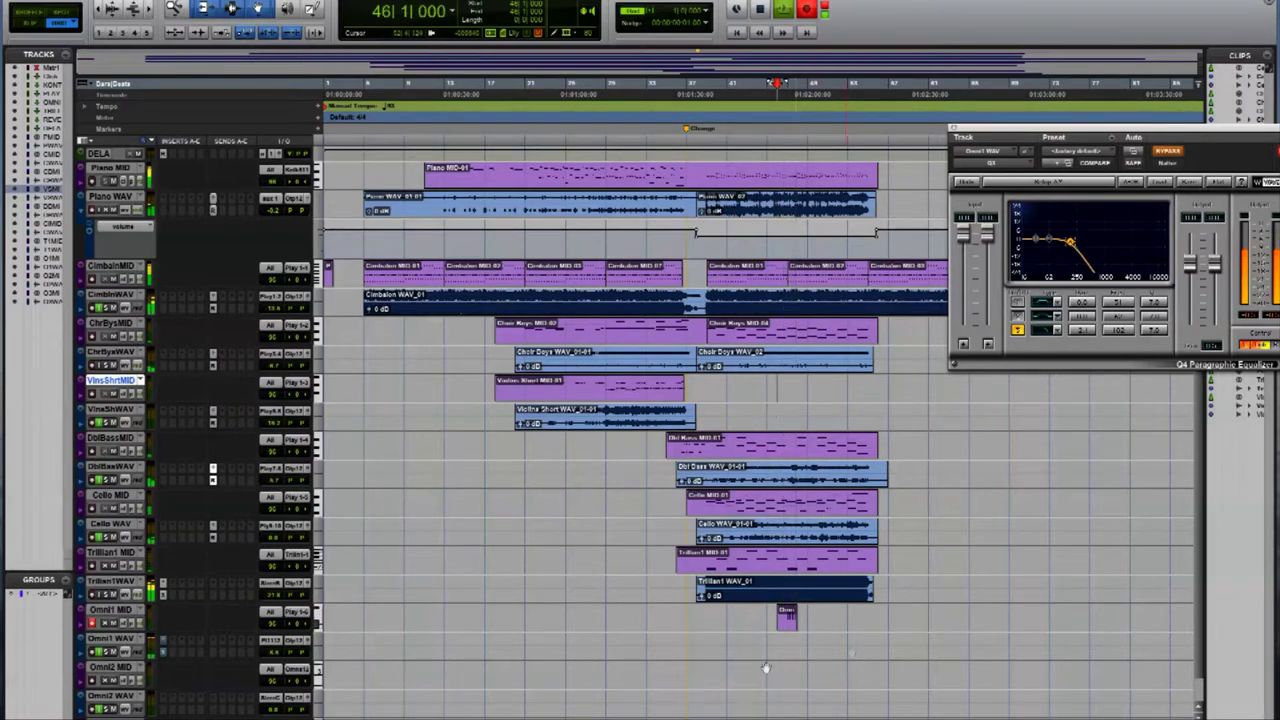
Quantize the newly recorded Omni1 MIDI clip to a 1/4 note grid.
click(787, 620)
key(alt+0)
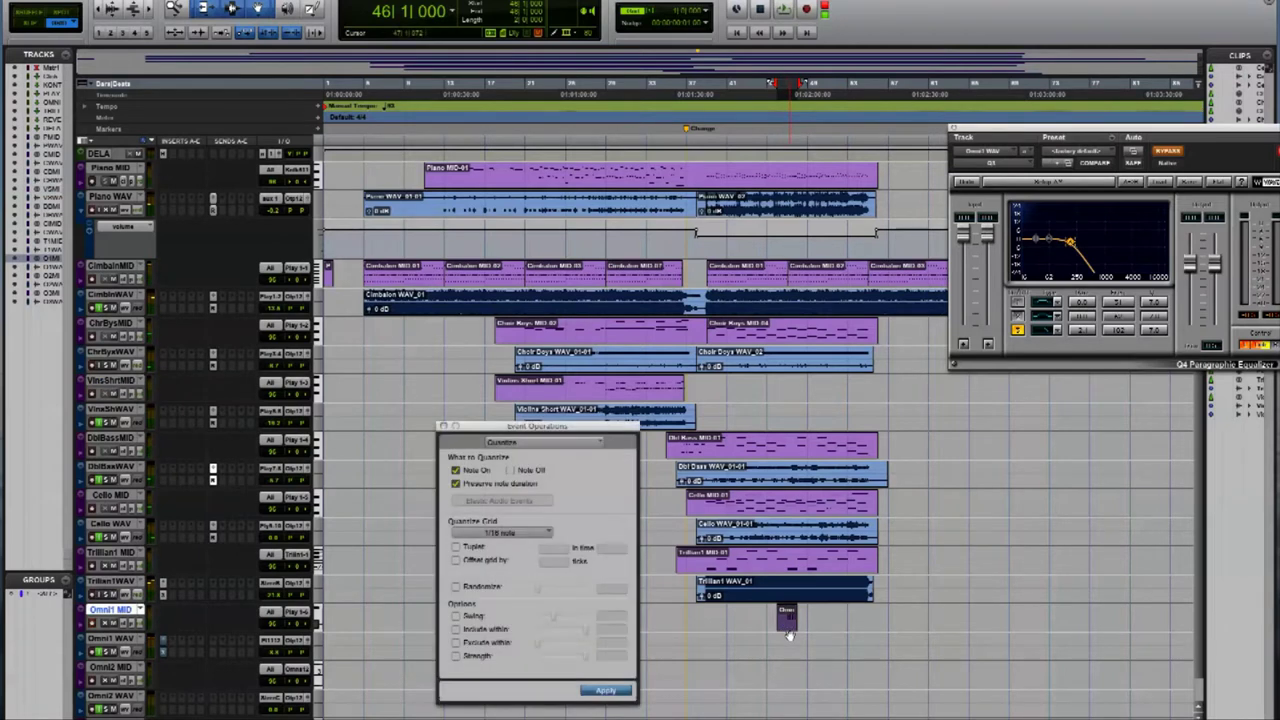
click(500, 532)
click(500, 508)
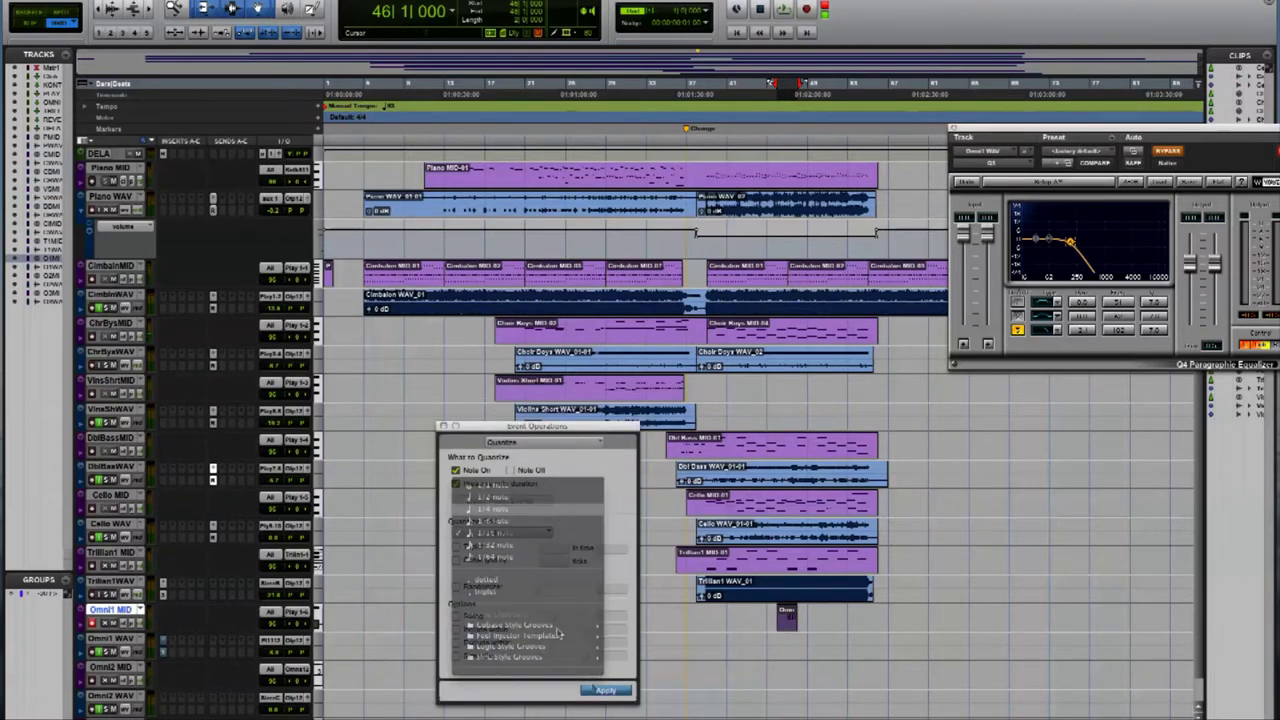
click(443, 426)
Trim the Omni1 MIDI clip to one bar and repeat it from bar 47 up to bar 55.
key(super+bracketright)
key(super+bracketright)
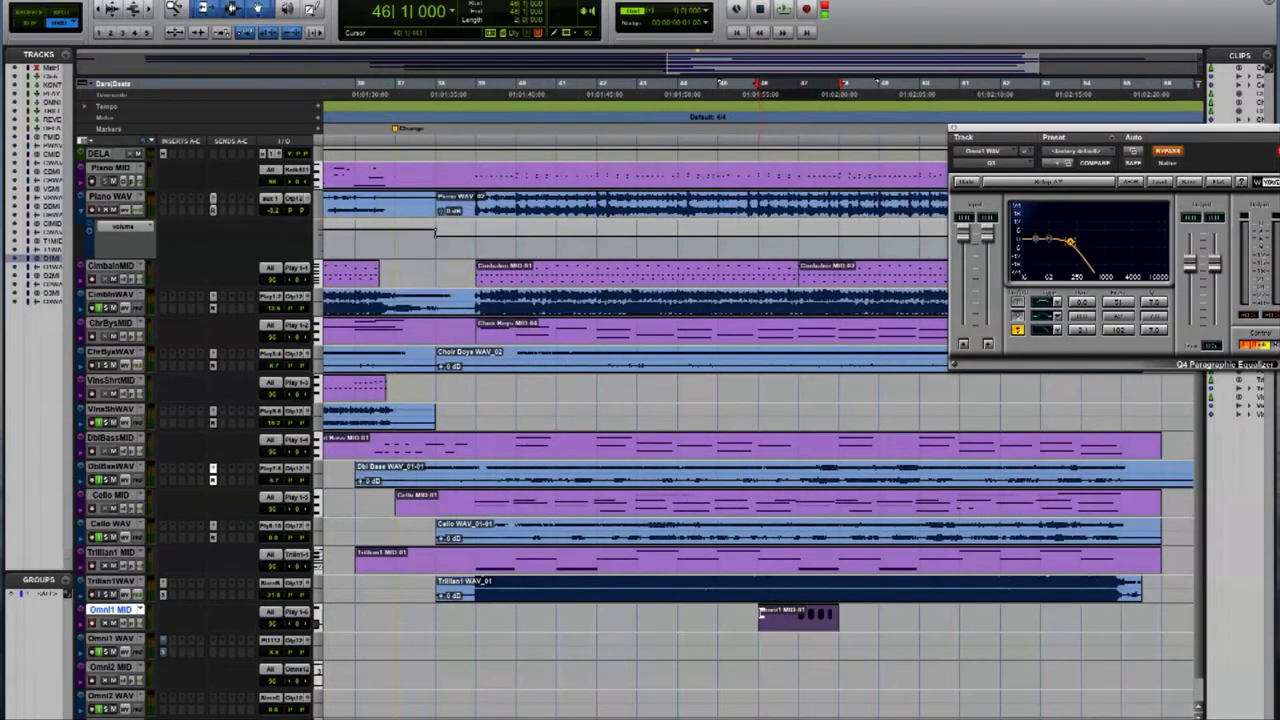
drag(760, 618, 937, 622)
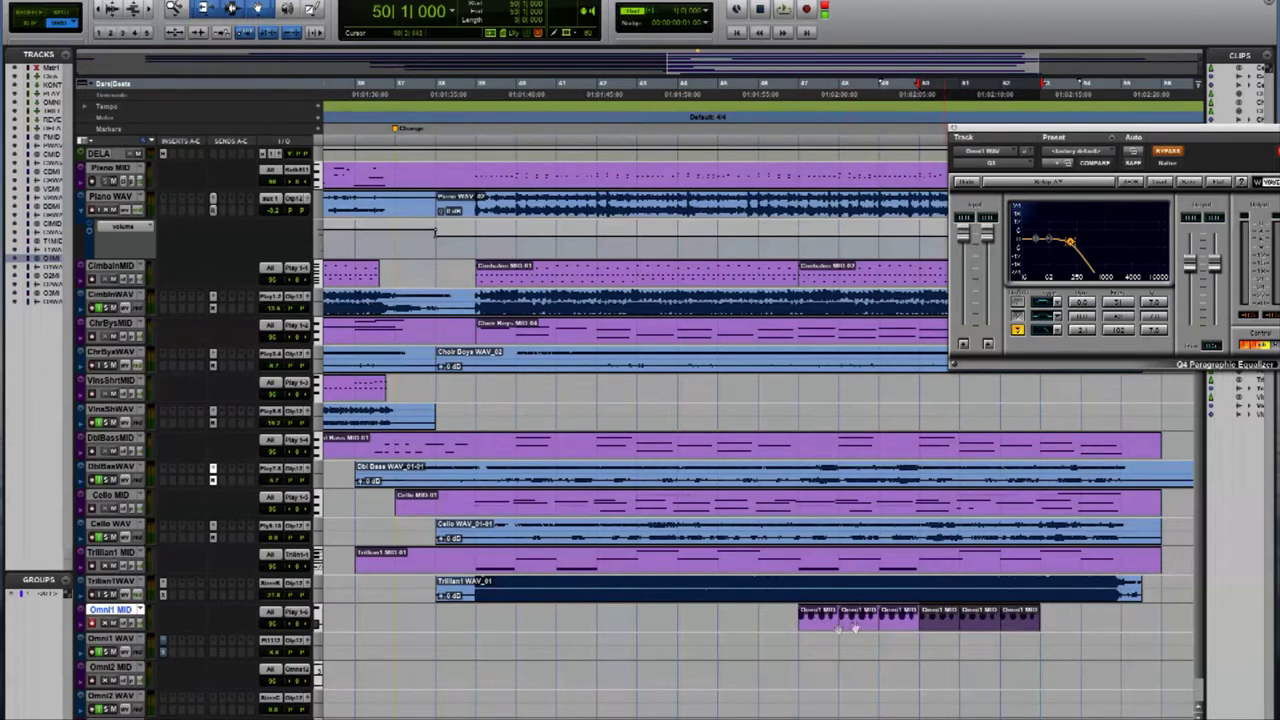
click(983, 617)
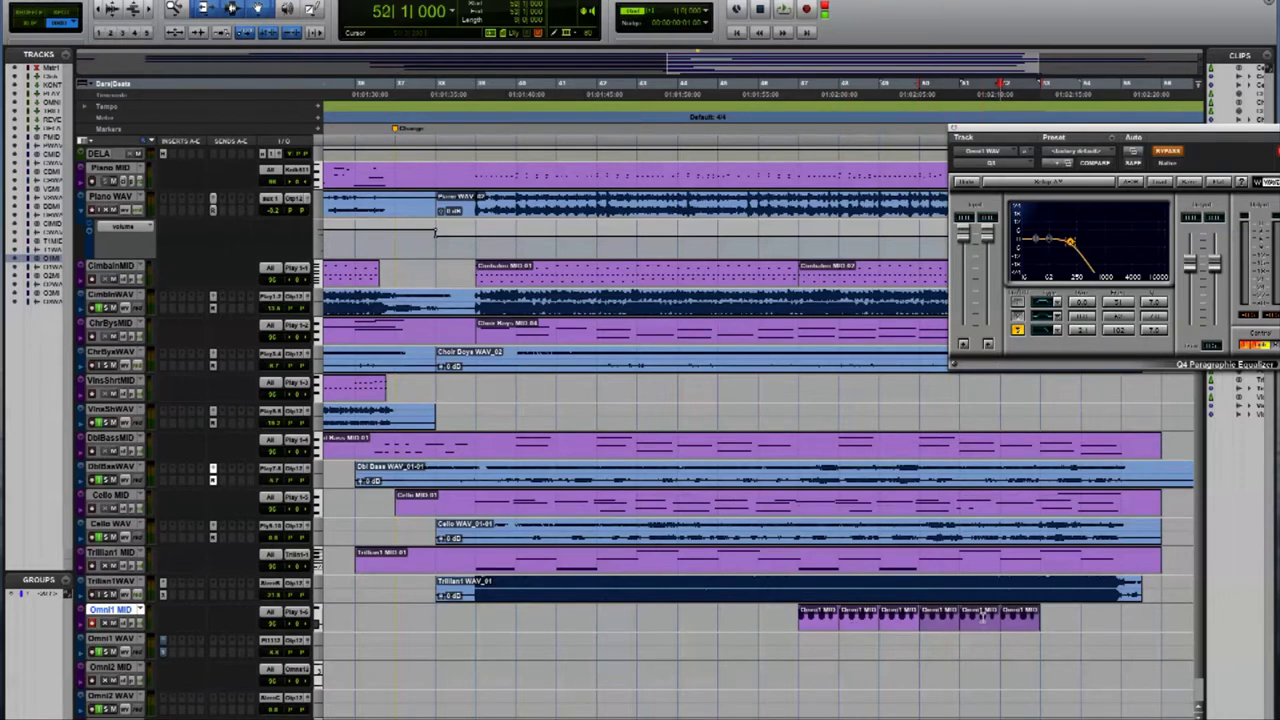
shift+click(1005, 620)
drag(1008, 630, 1083, 621)
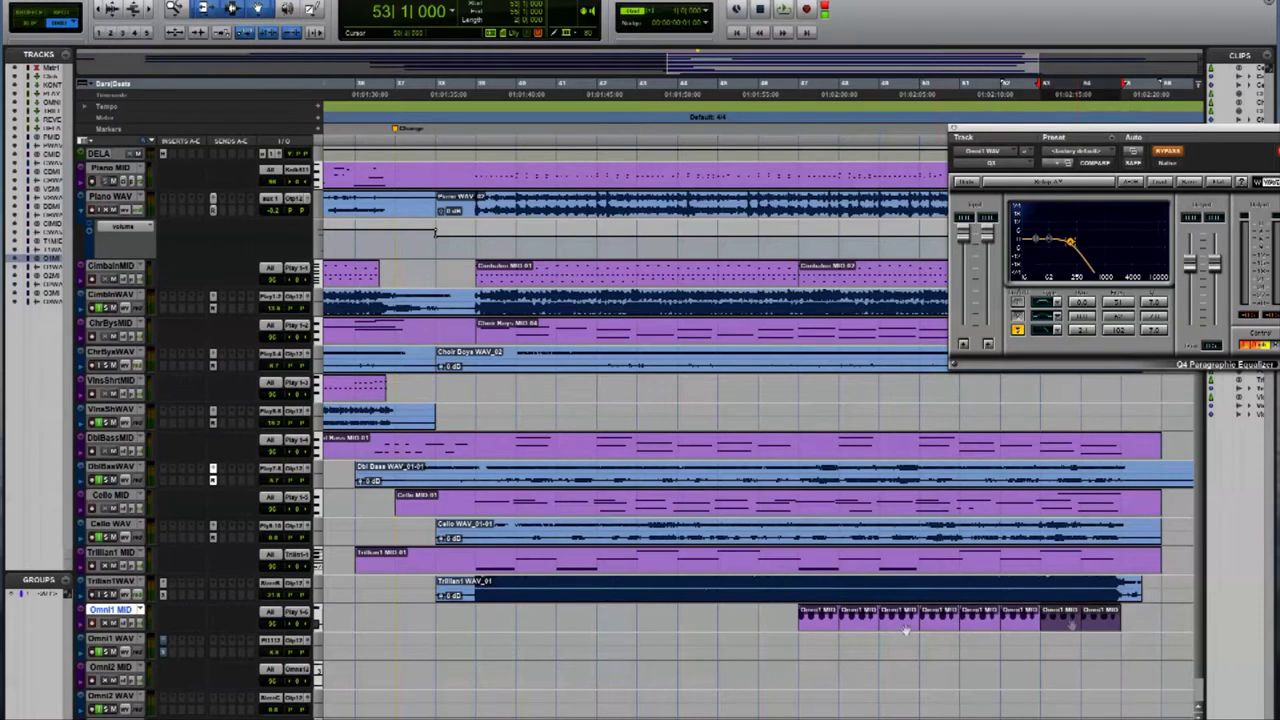
Play the Omni1 part from bar 47 and lower the Omni1 WAV track's volume to -14.0 dB.
click(785, 614)
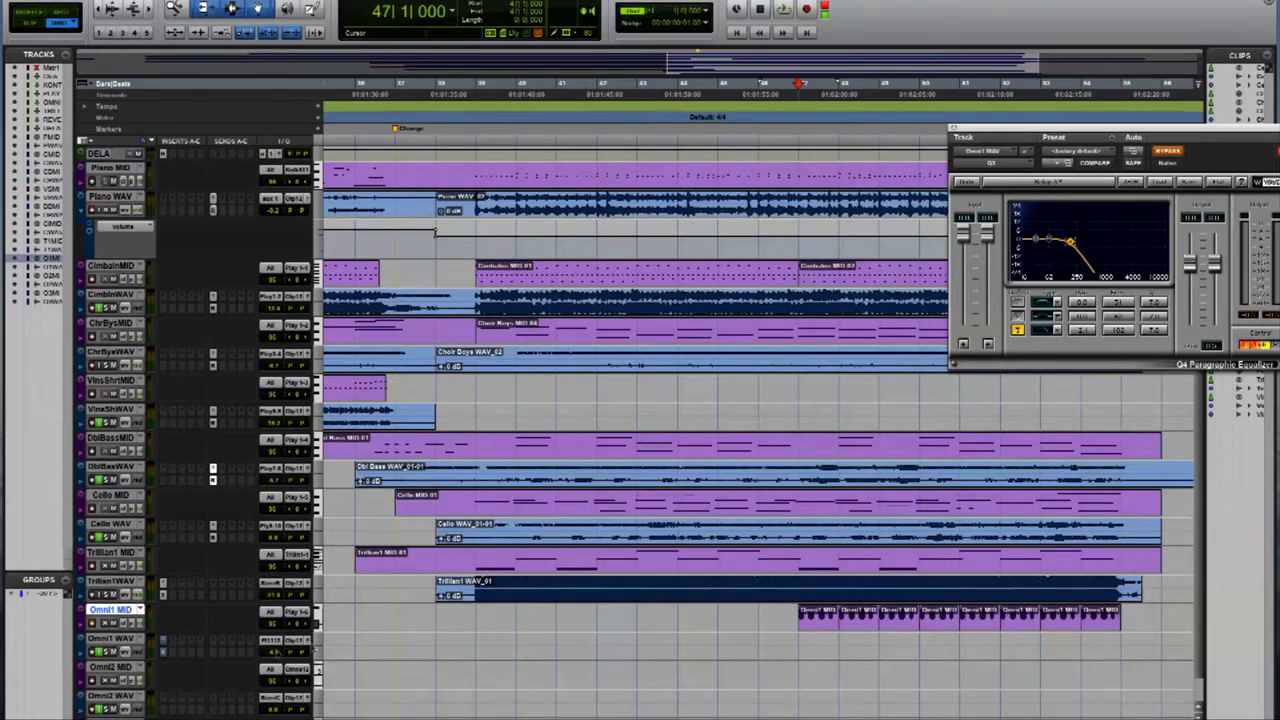
key(space)
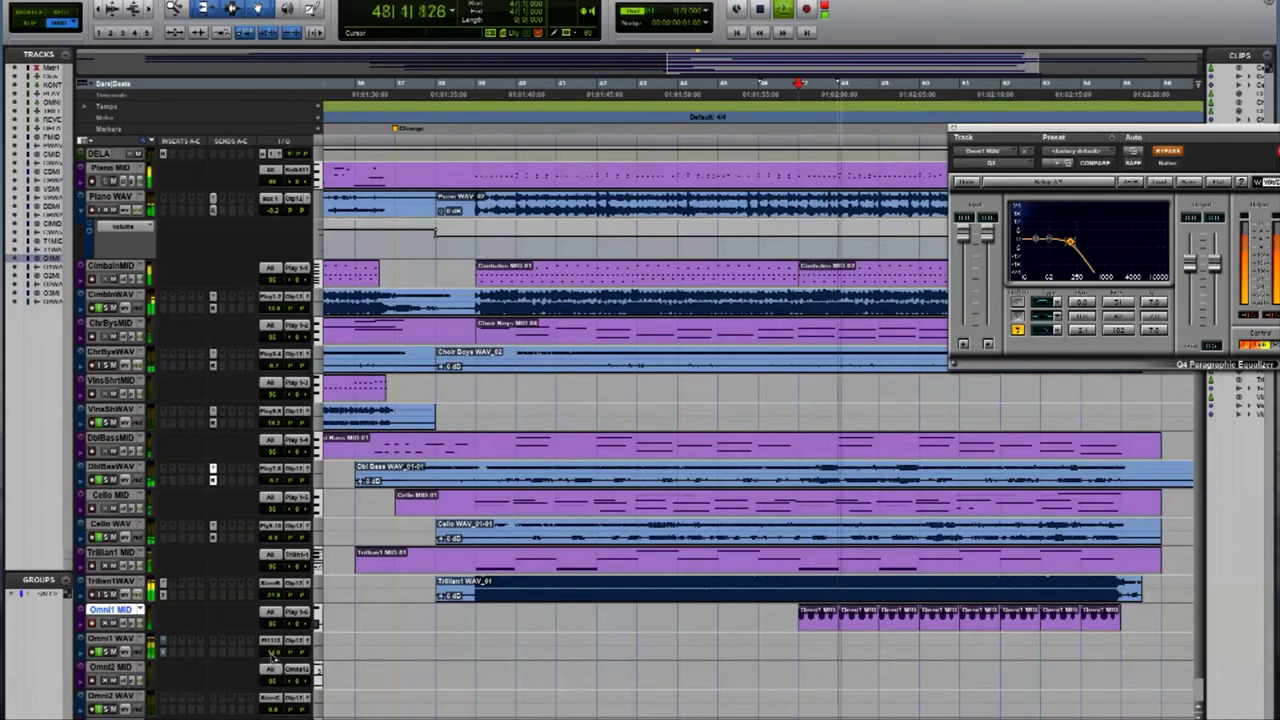
click(760, 640)
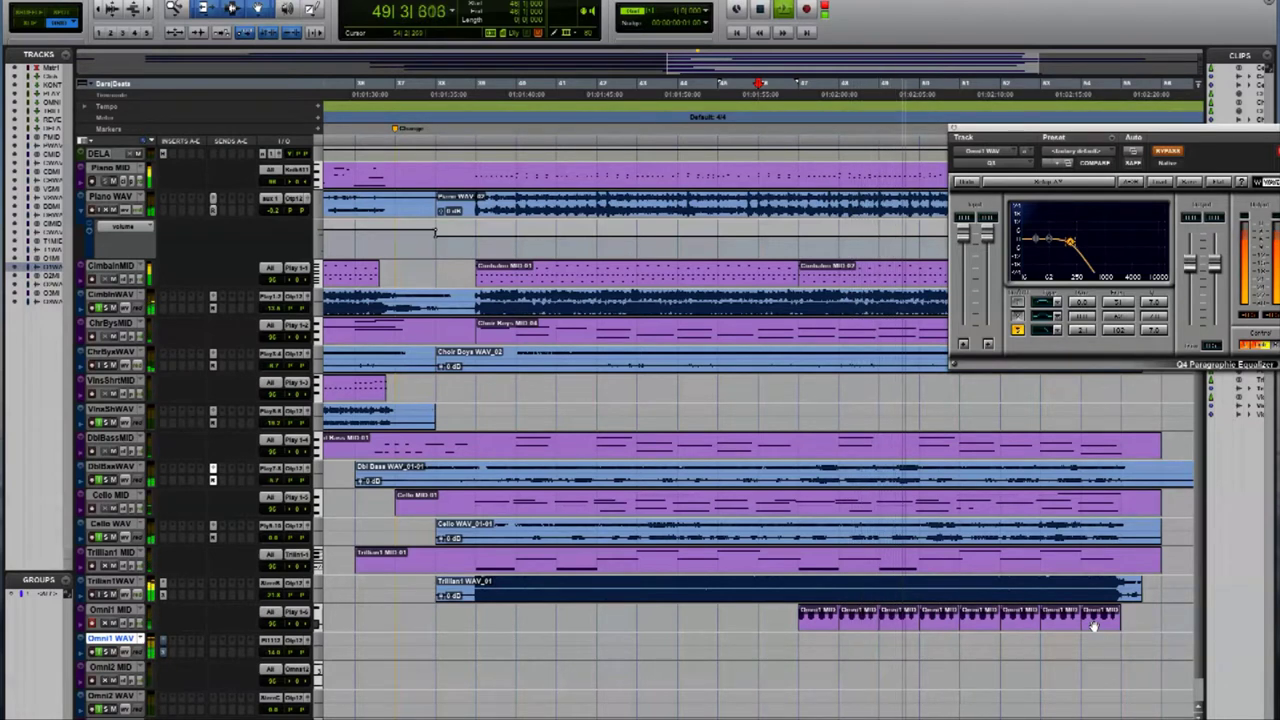
key(space)
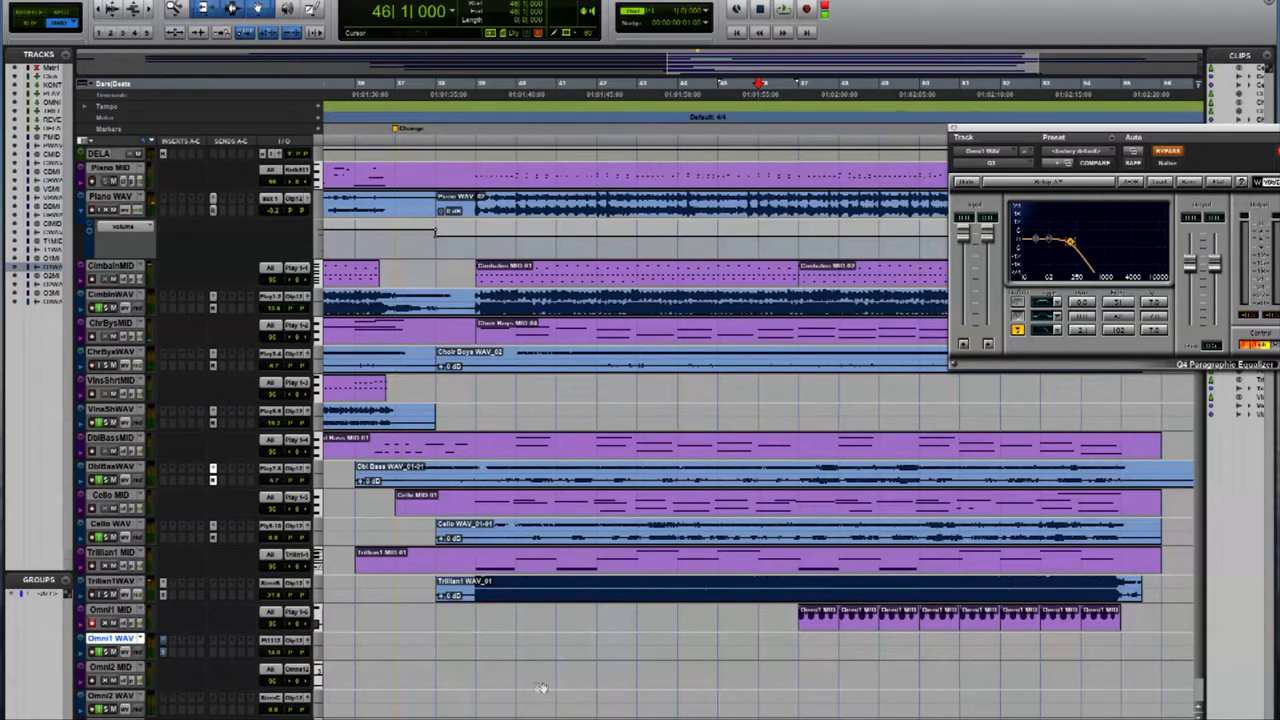
Play the end of the section from bar 54 to check how the instruments finish.
key(space)
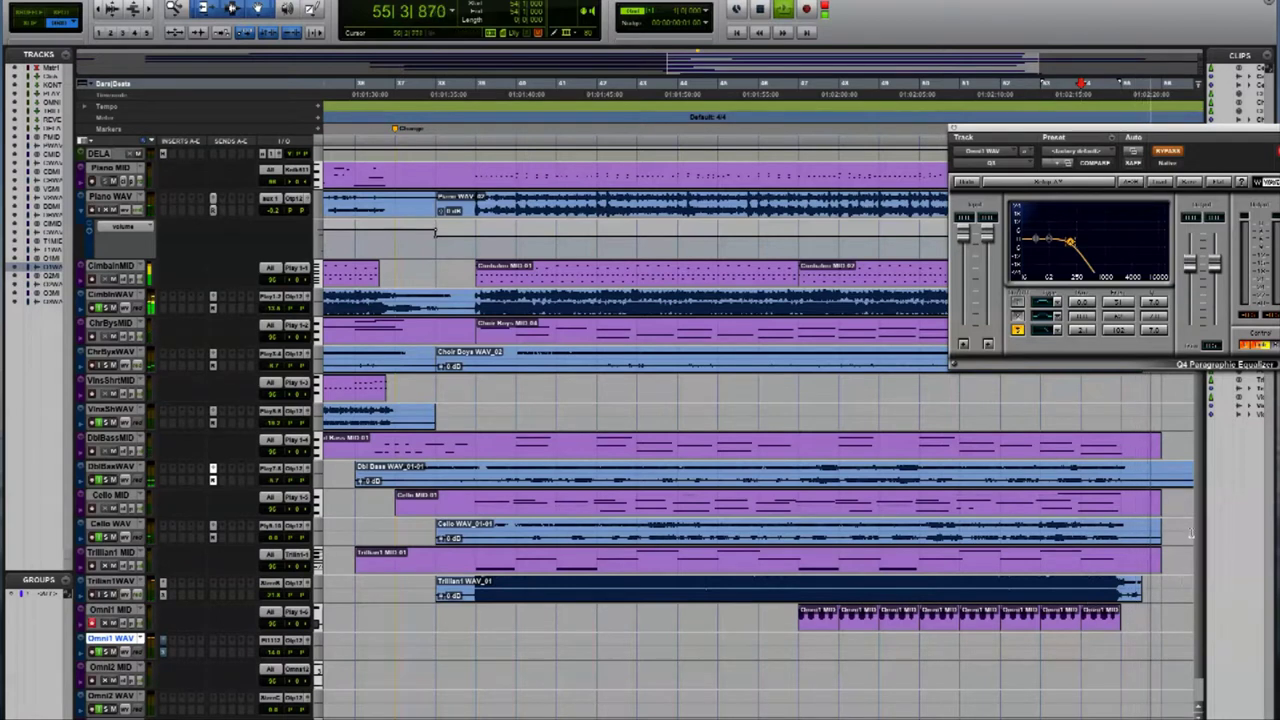
scroll(715, 318, right, 10)
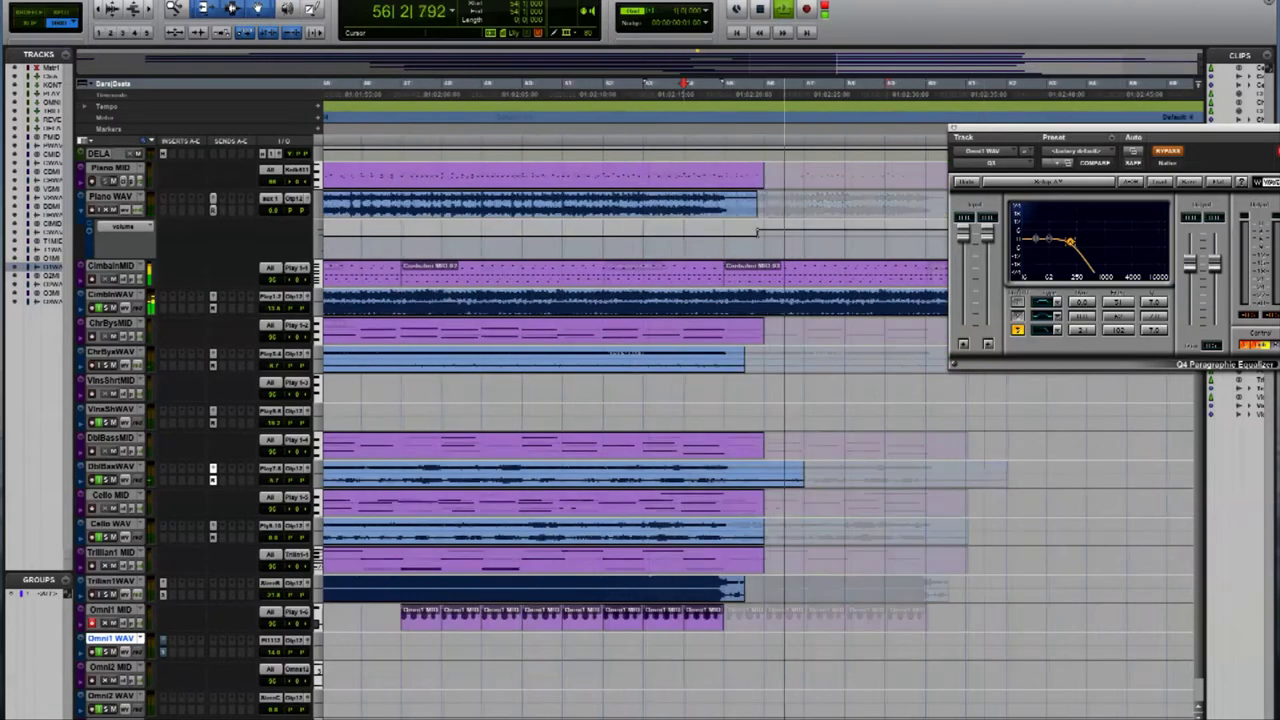
key(space)
Separate the last Cimbalon MIDI clip at bar 59 and cut the Cimbalon WAV audio at bars 59 and 63.
click(713, 272)
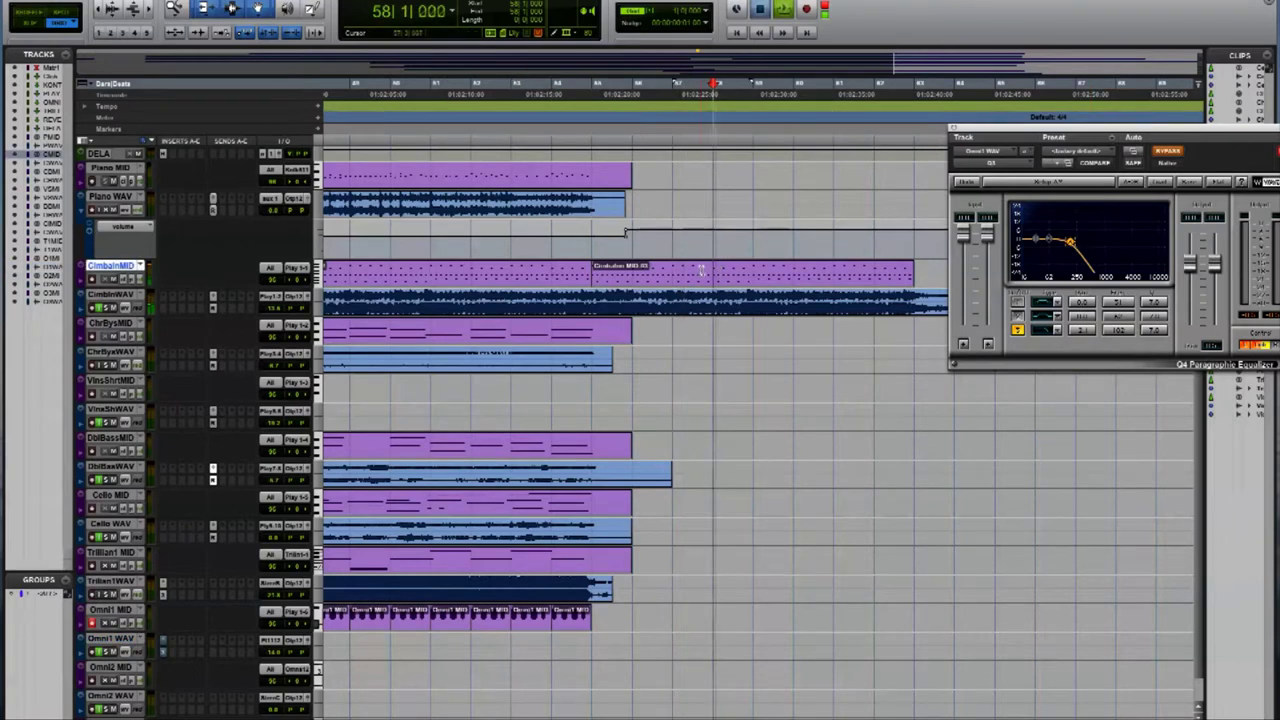
click(753, 274)
key(ctrl+e)
click(848, 278)
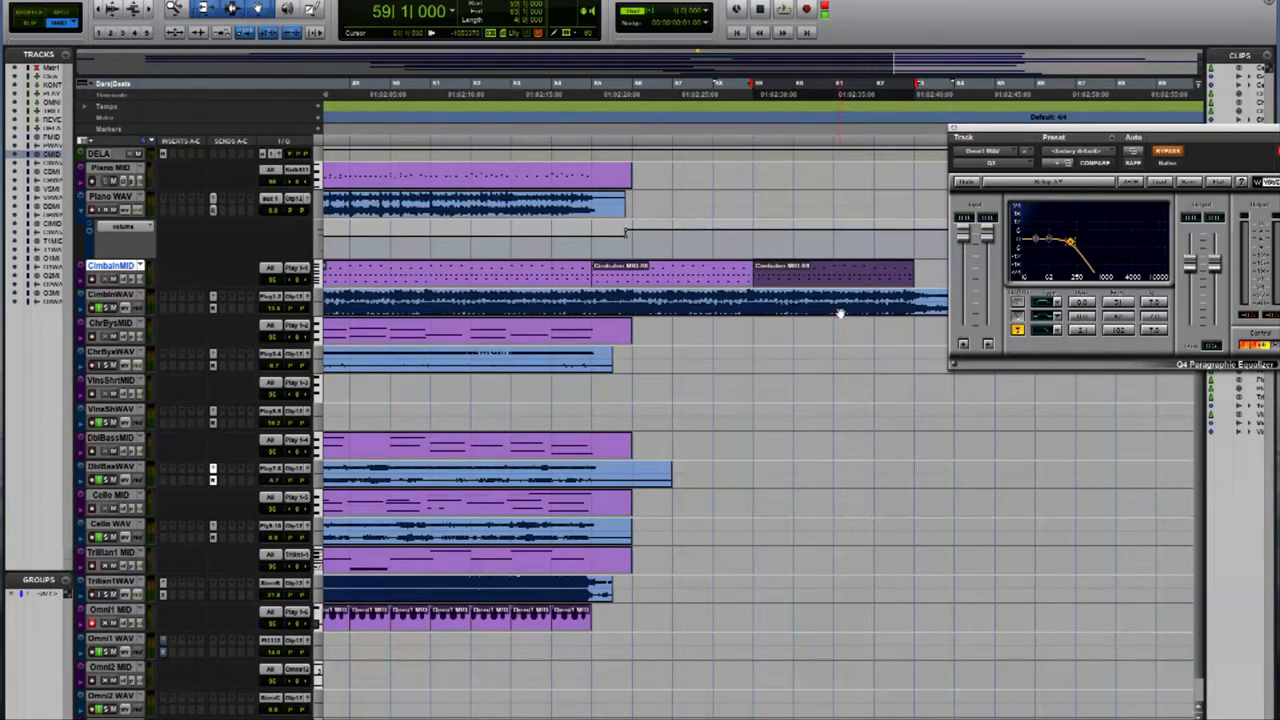
key(semicolon)
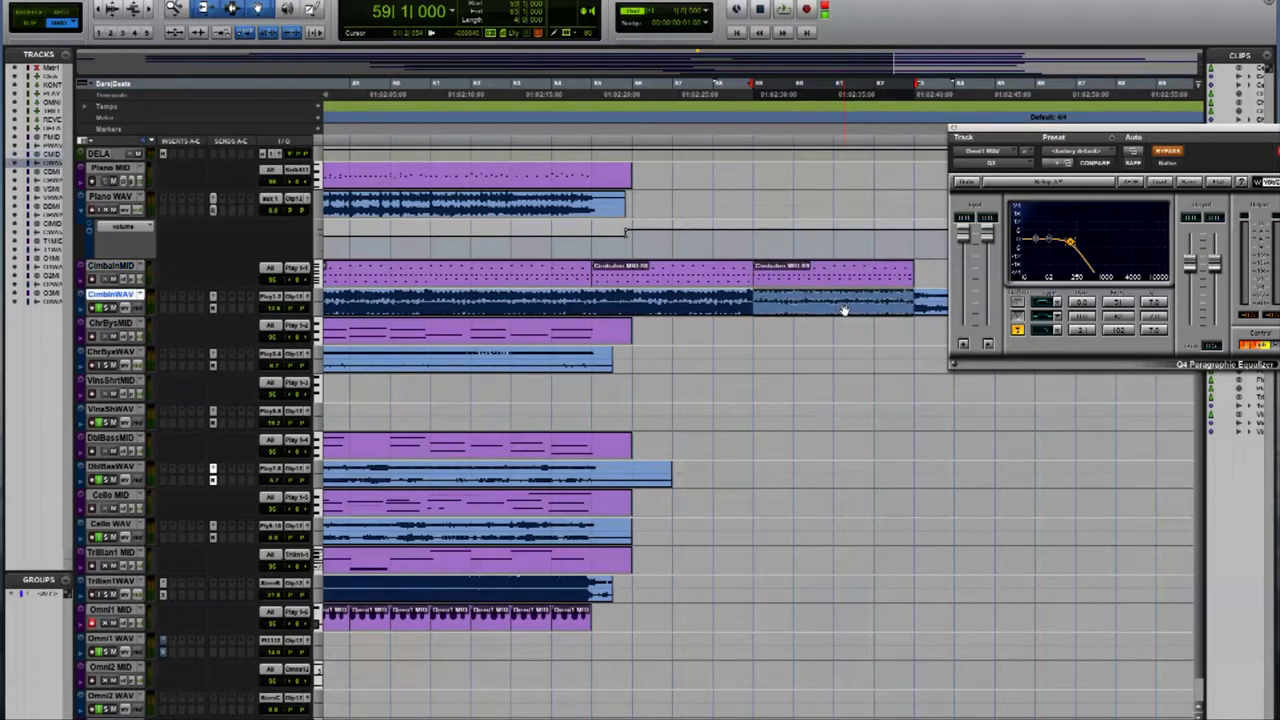
click(1188, 132)
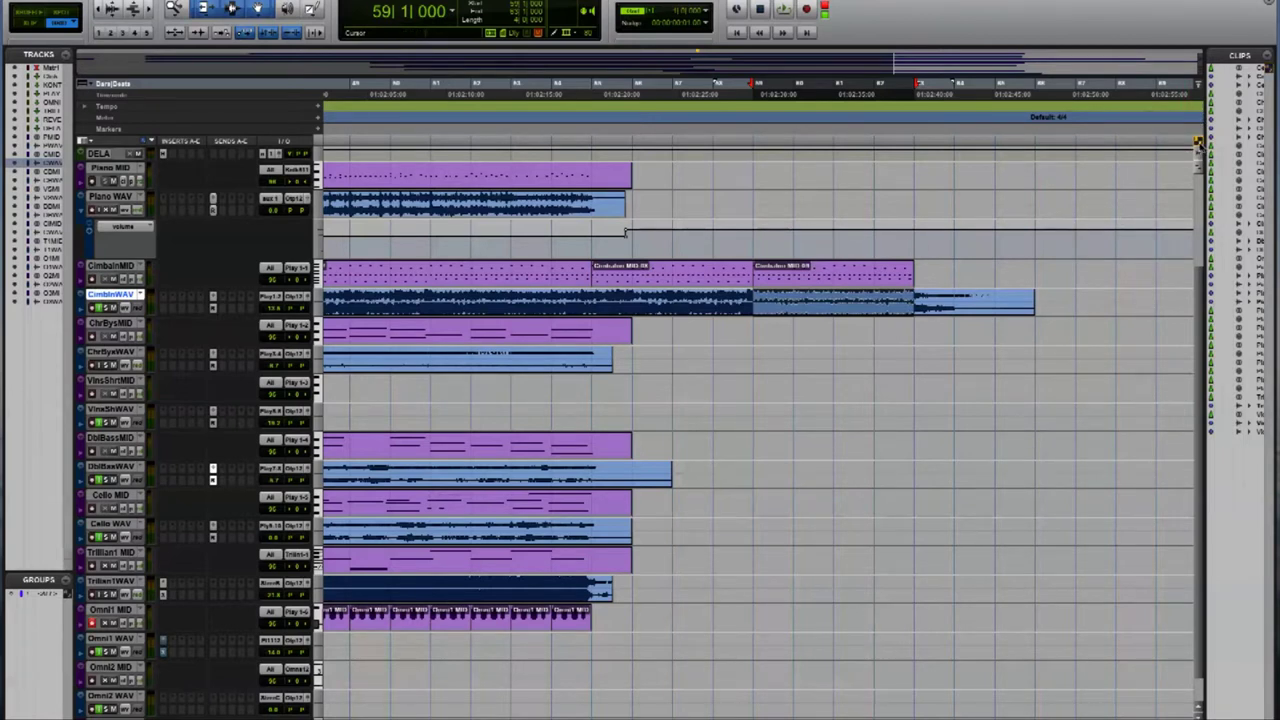
key(b)
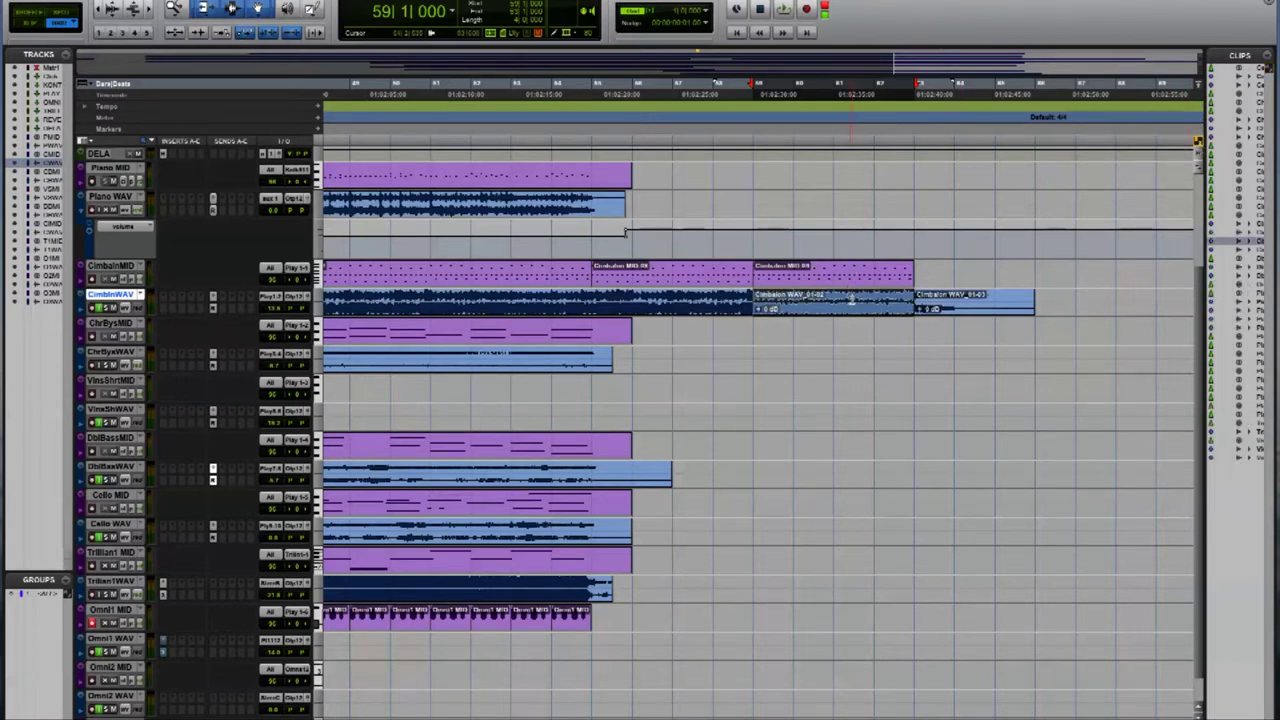
Consolidate the last two Cimbalon WAV clips into one and move it to start at bar 55.
click(962, 309)
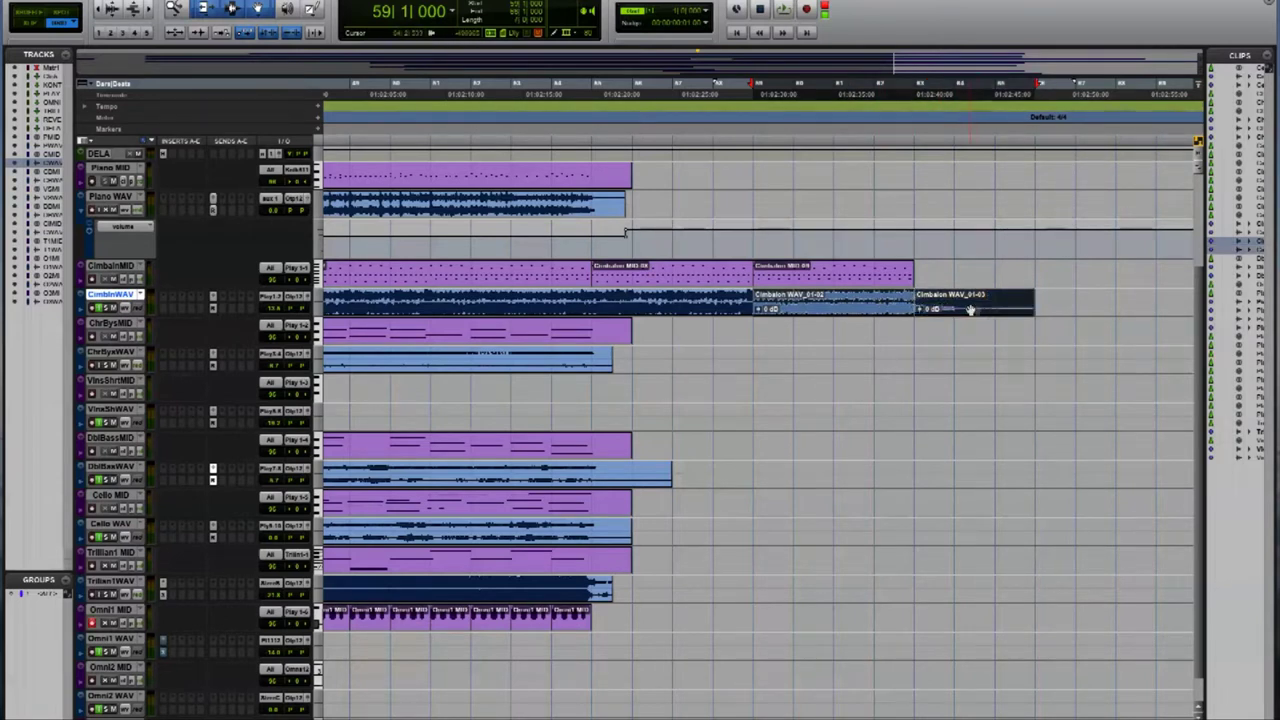
key(alt+shift+3)
drag(823, 296, 666, 315)
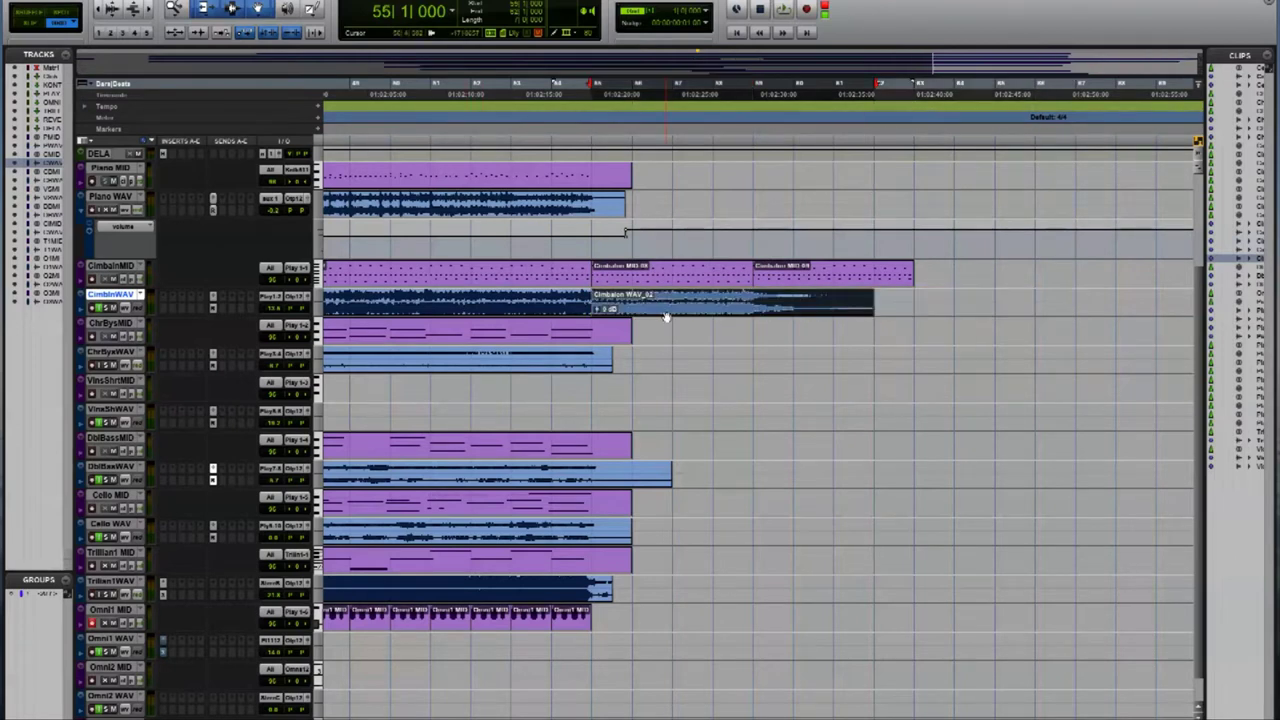
Delete the Cimbalon MIDI clip that starts at bar 59 and play back the edited Cimbalon ending.
click(836, 279)
key(Delete)
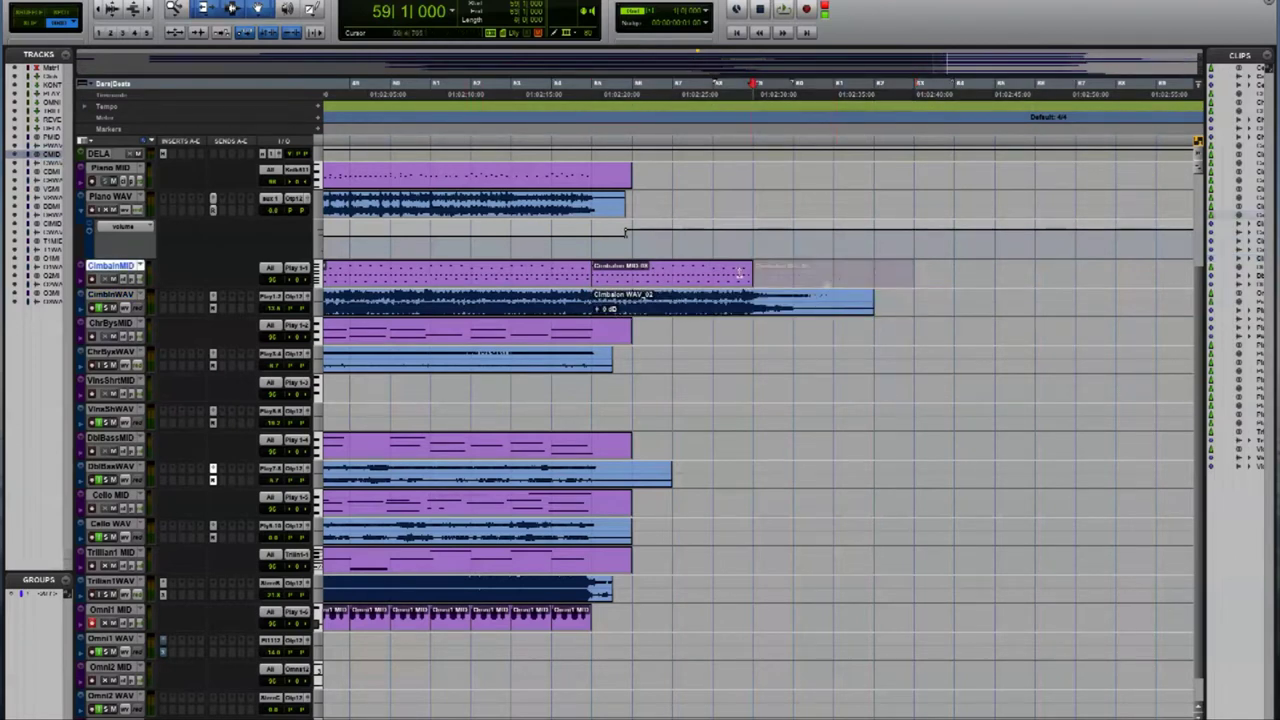
click(576, 295)
key(space)
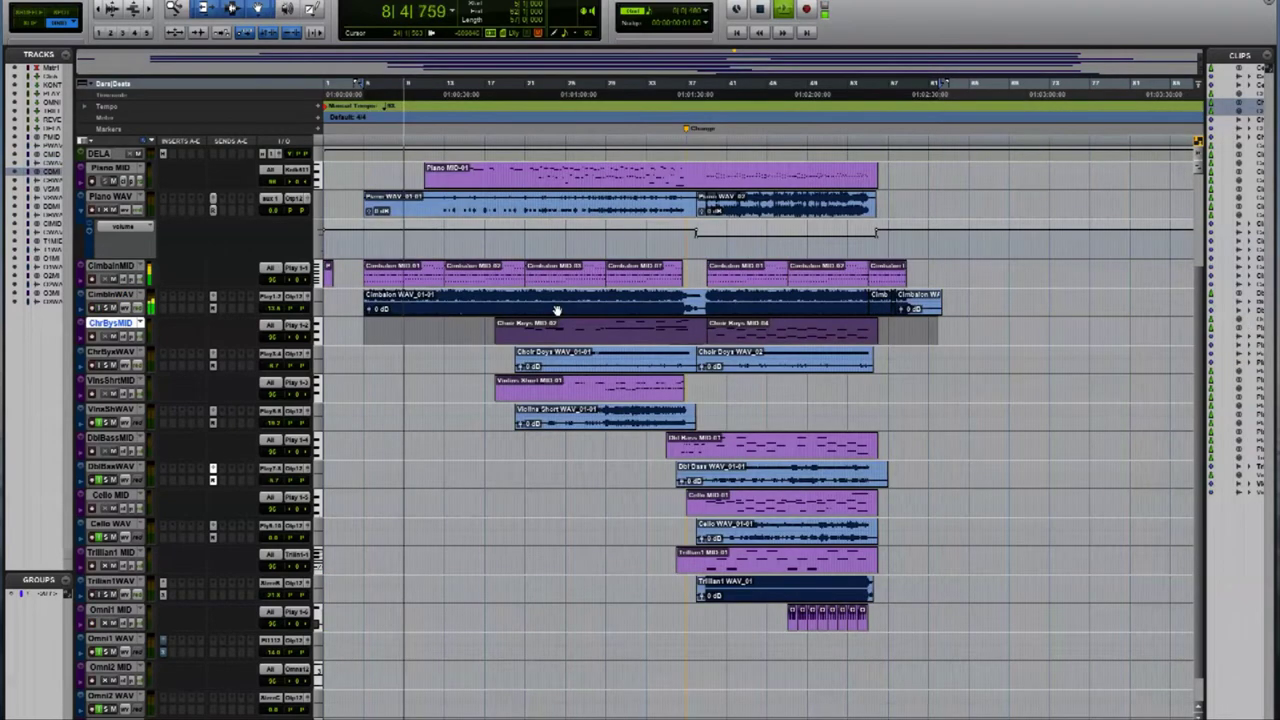
Play the transition around bars 36 to 38 to check how the arrangement moves into the second section.
click(690, 306)
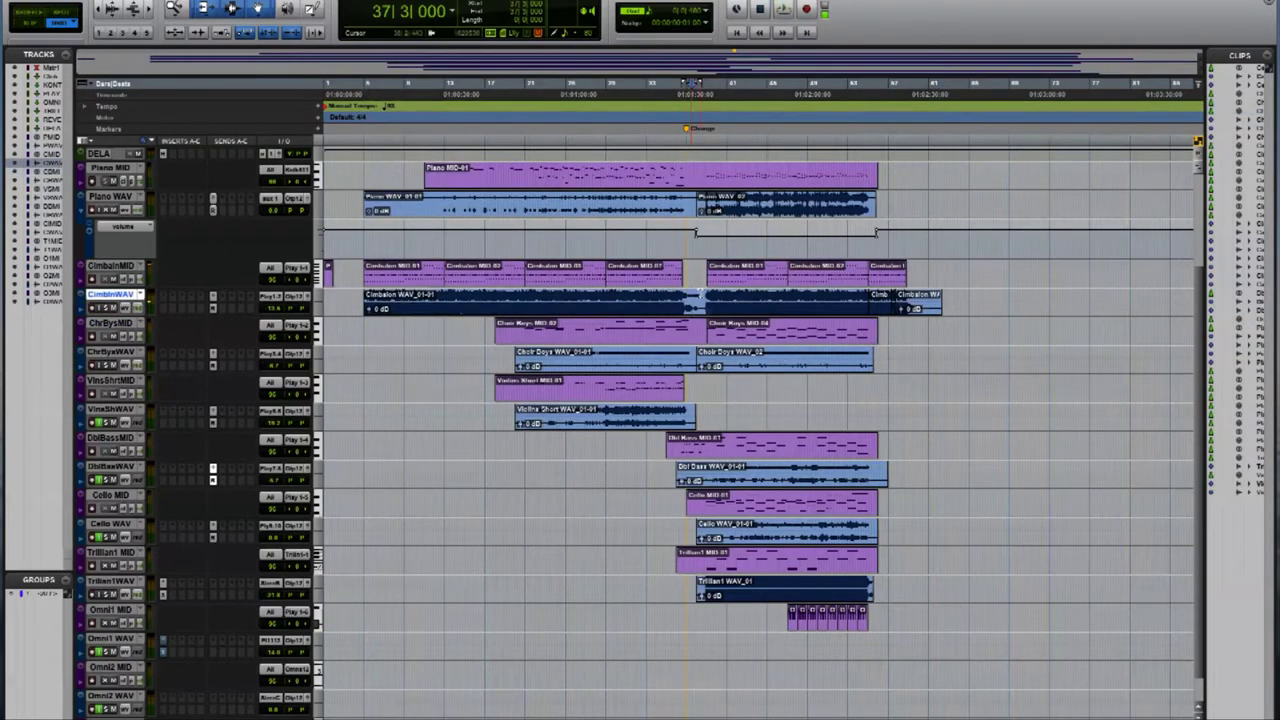
key(space)
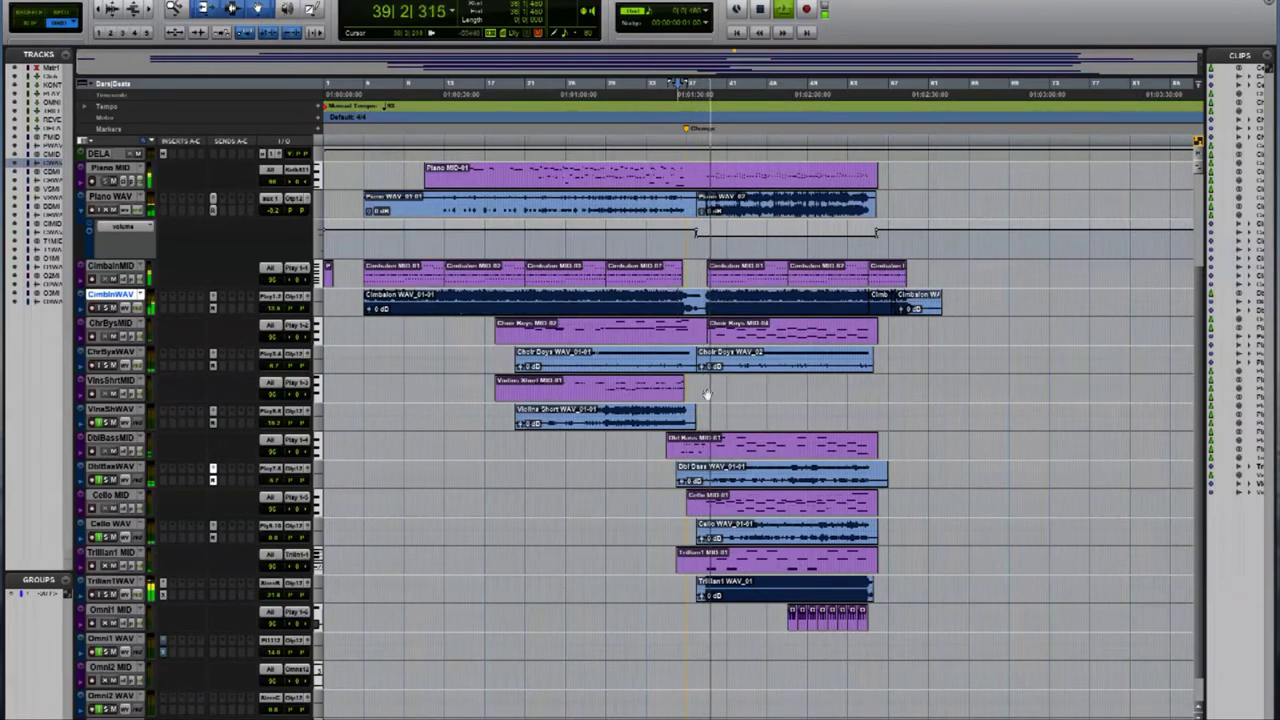
key(space)
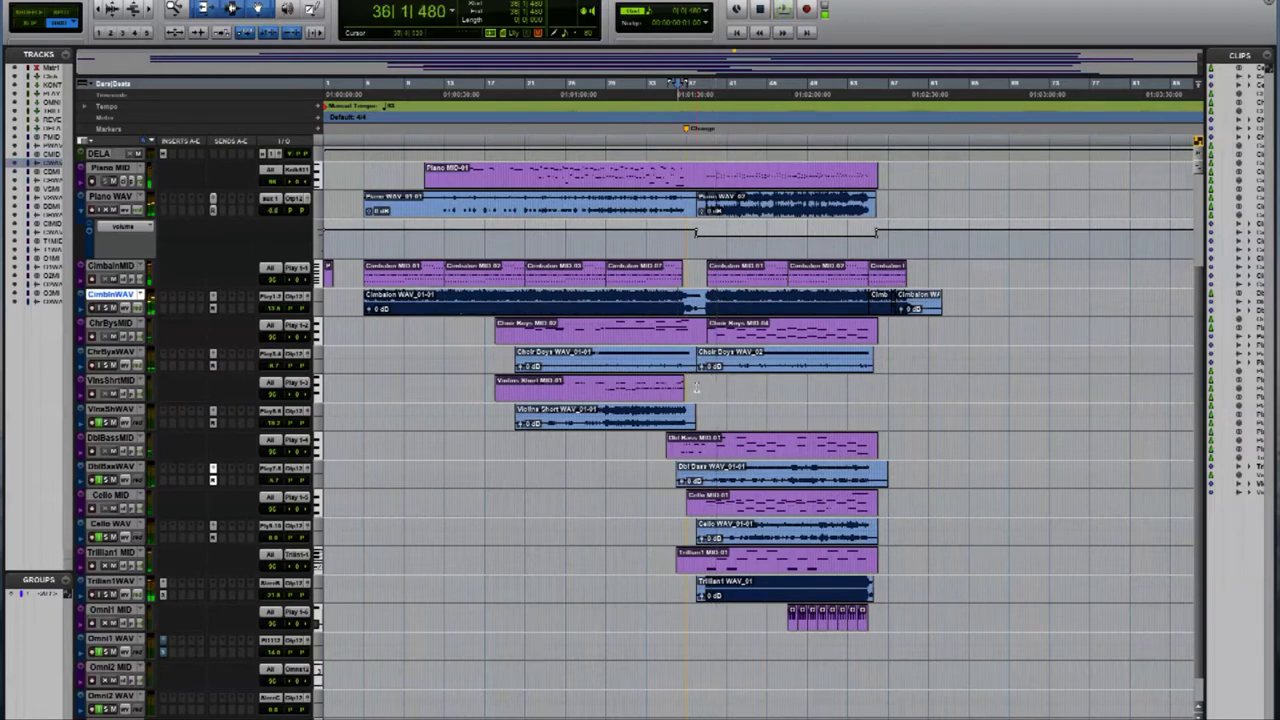
click(697, 388)
key(space)
key(p)
key(p)
key(p)
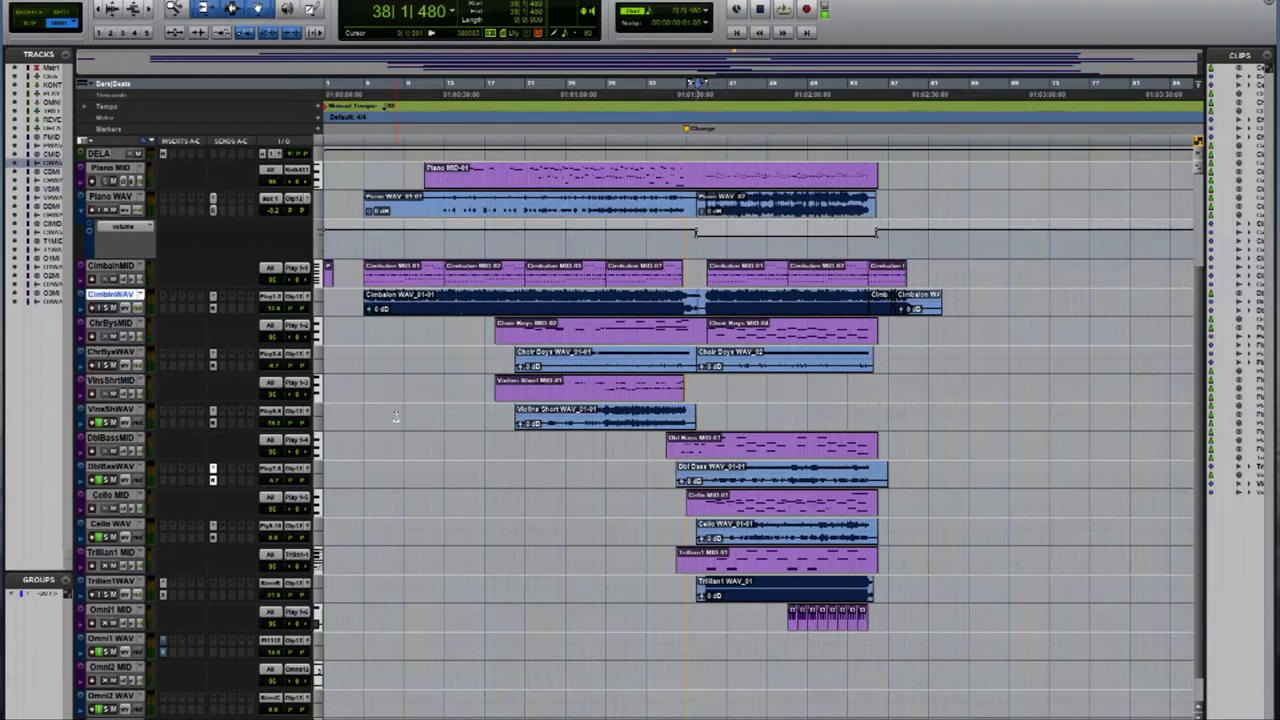
Create one tick-based MIDI track and one sample-based stereo audio track below the Cimbalon WAV track.
key(super+shift+n)
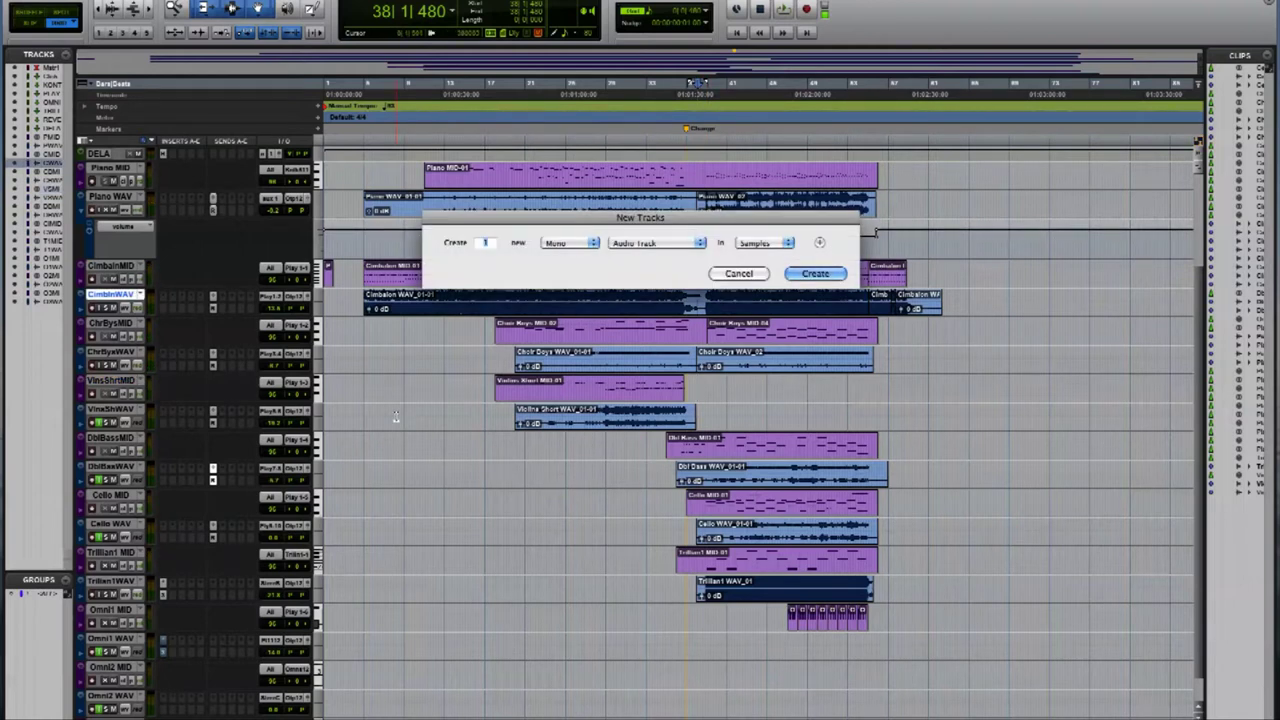
click(656, 243)
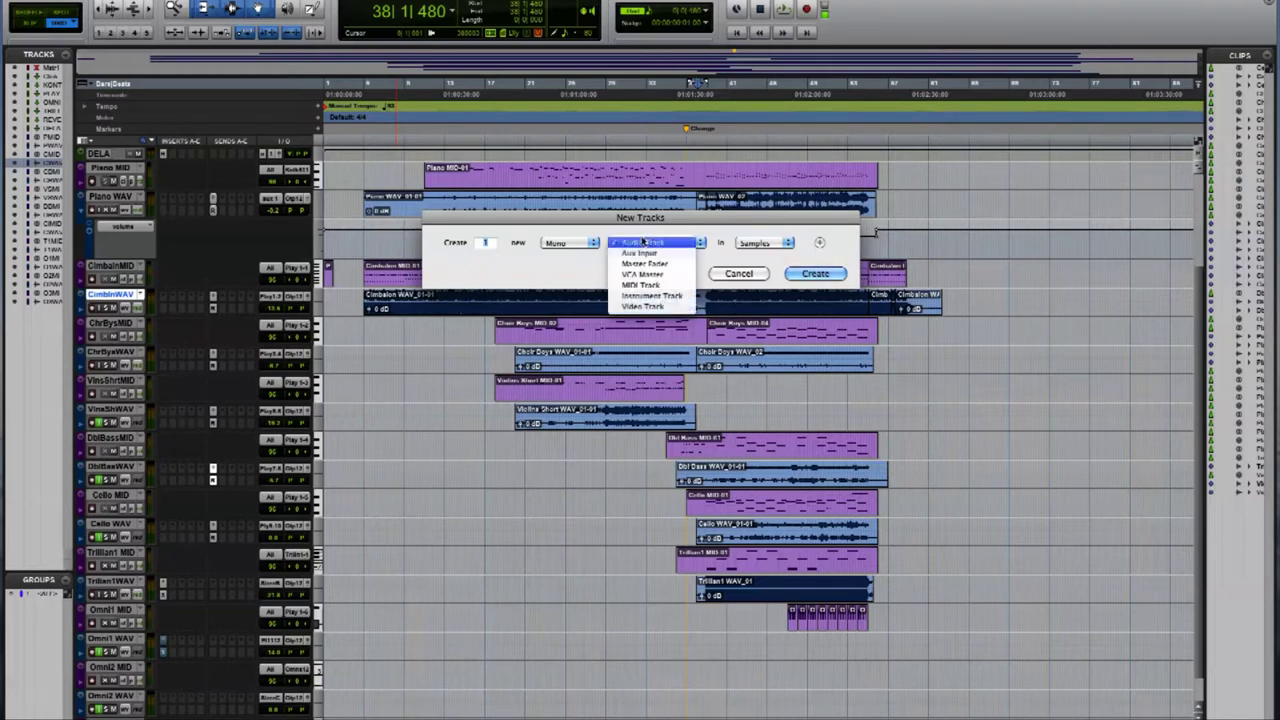
click(630, 285)
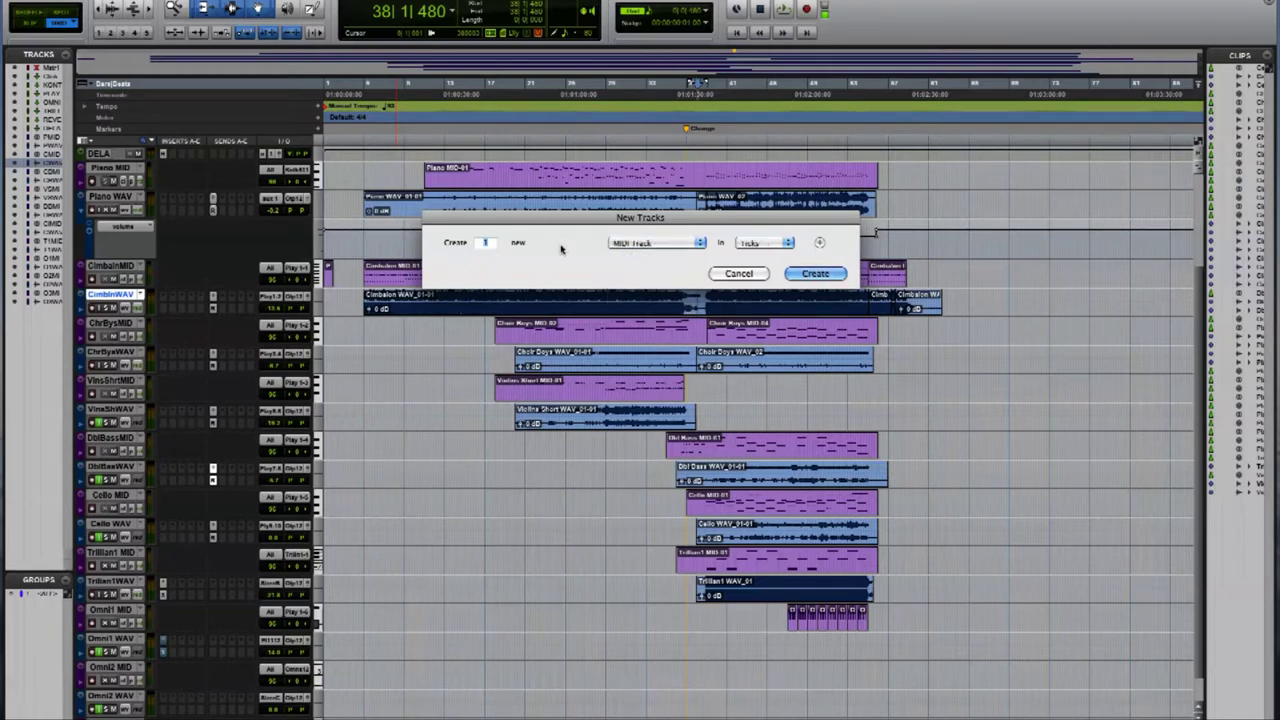
key(super+shift+Down)
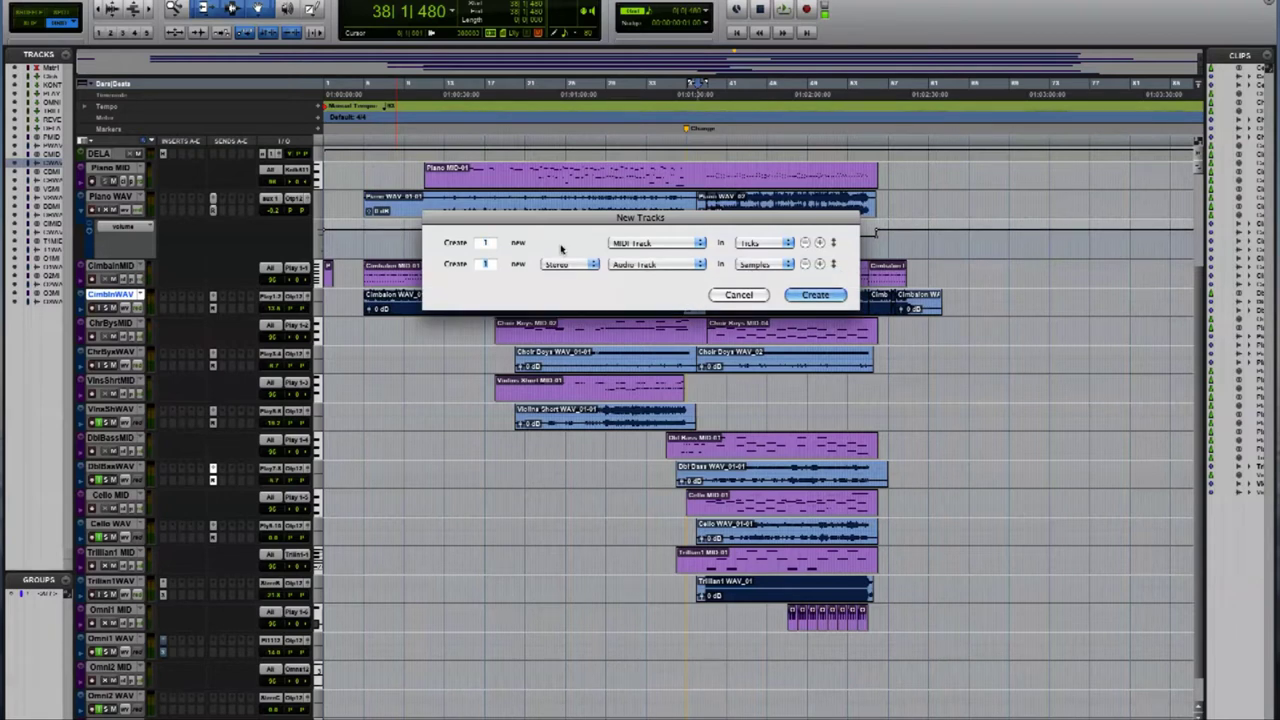
click(815, 294)
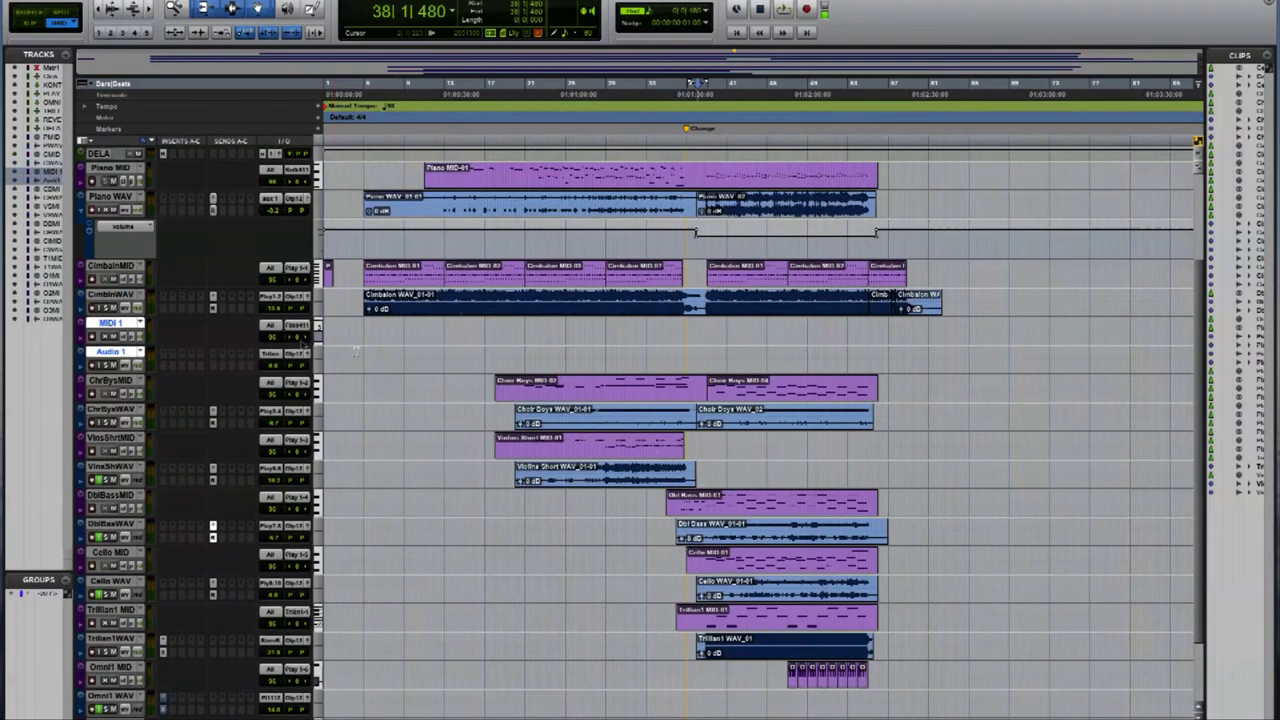
Route the new MIDI track to Play channel 7 and set the new audio track's input to Play13-14.
click(287, 326)
mouse_move(320, 293)
click(436, 357)
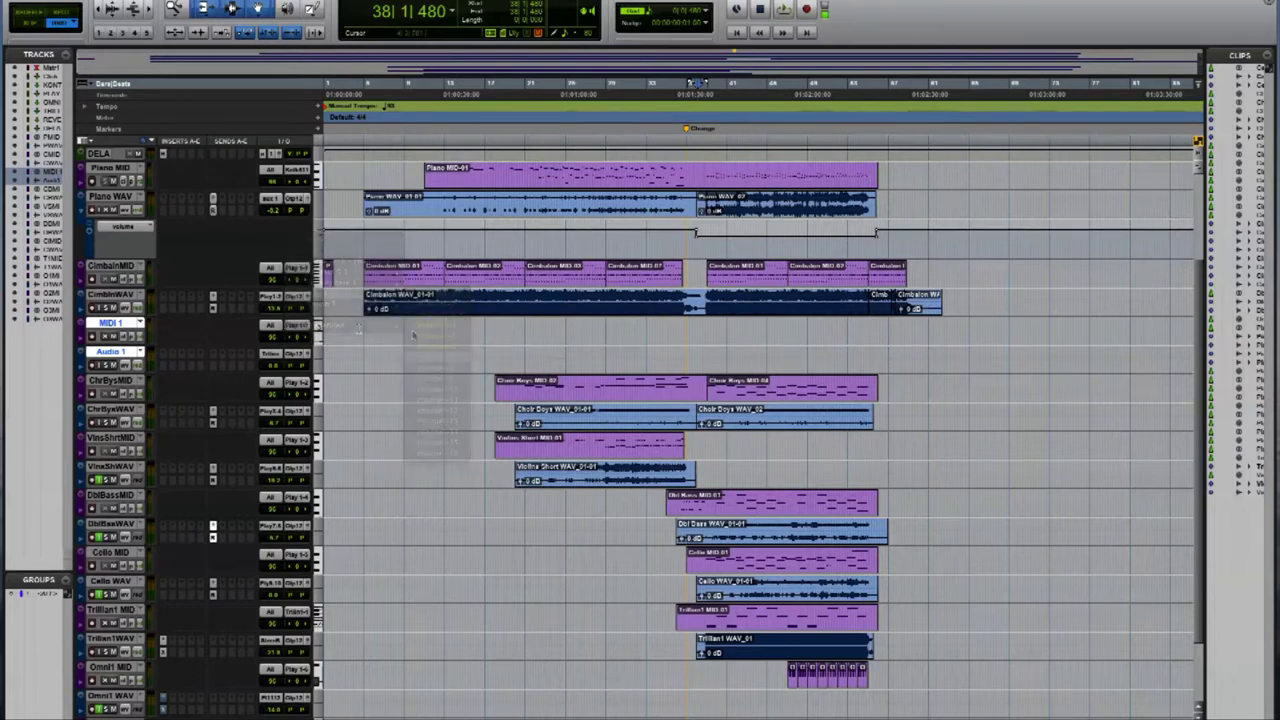
click(270, 353)
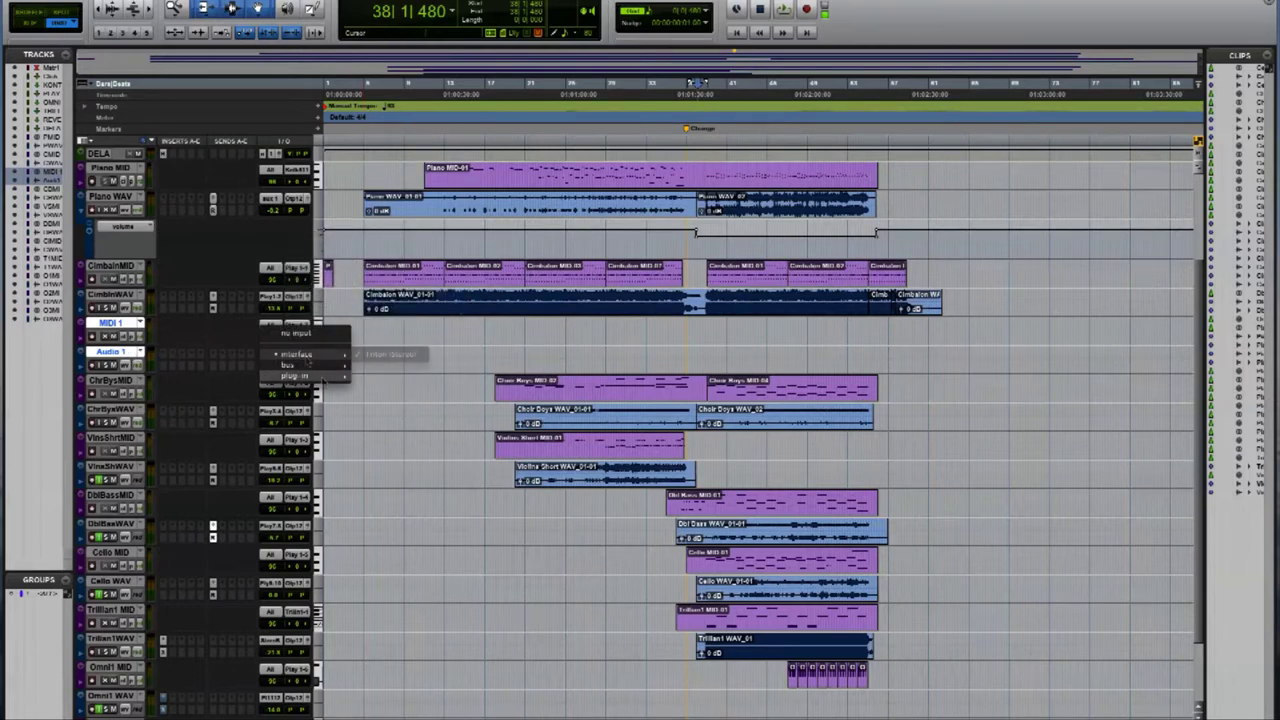
mouse_move(295, 375)
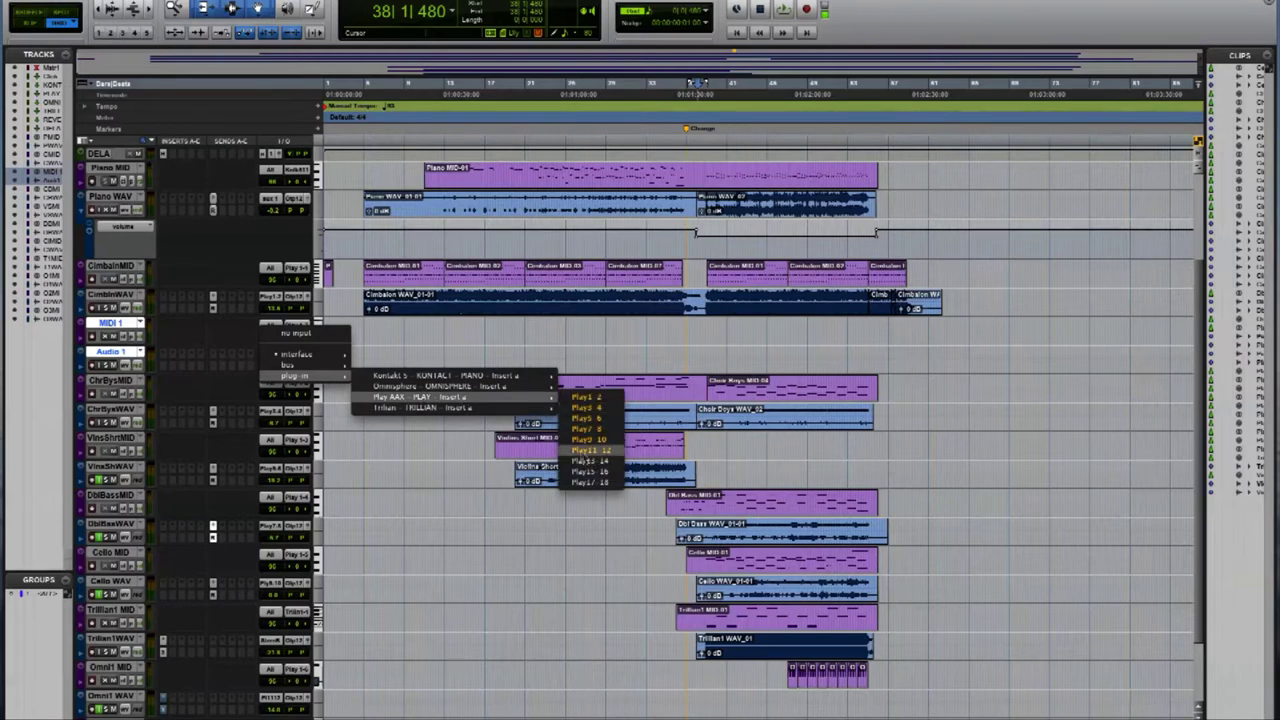
click(590, 405)
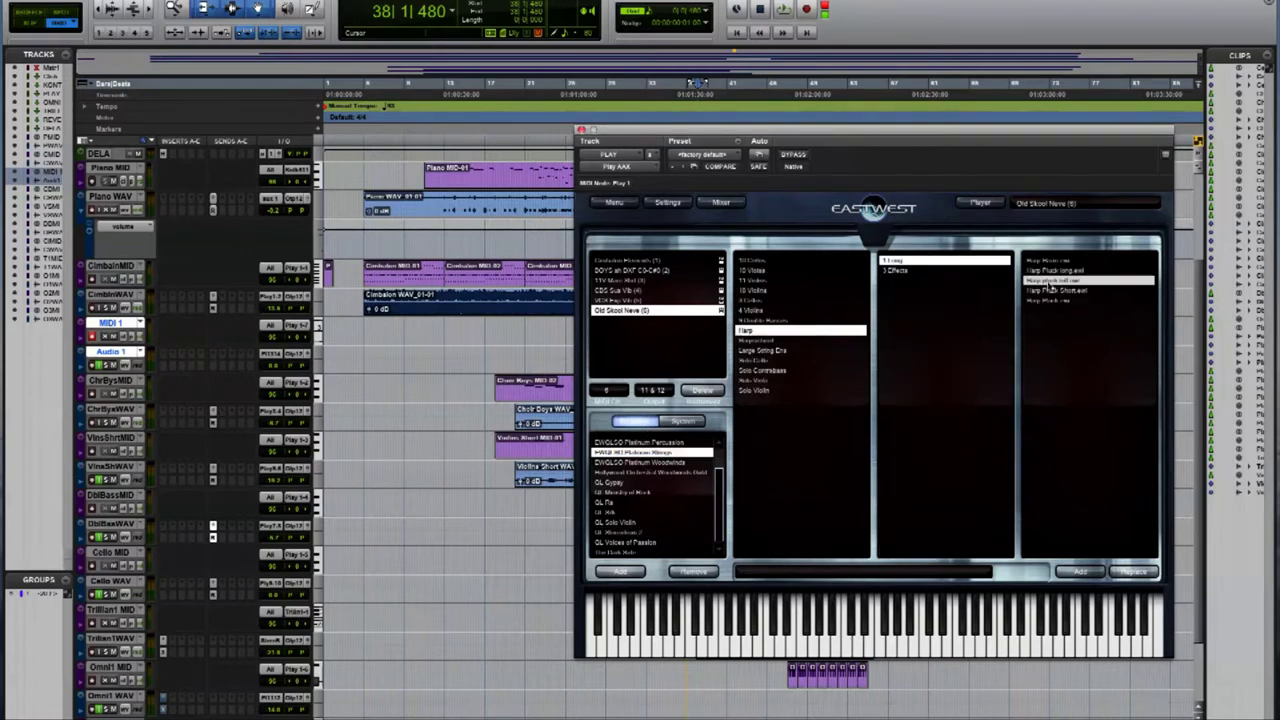
Add the Harp pluck roll instrument to Play alongside the loaded ones and set up the new audio track's Reverb send.
double_click(1048, 282)
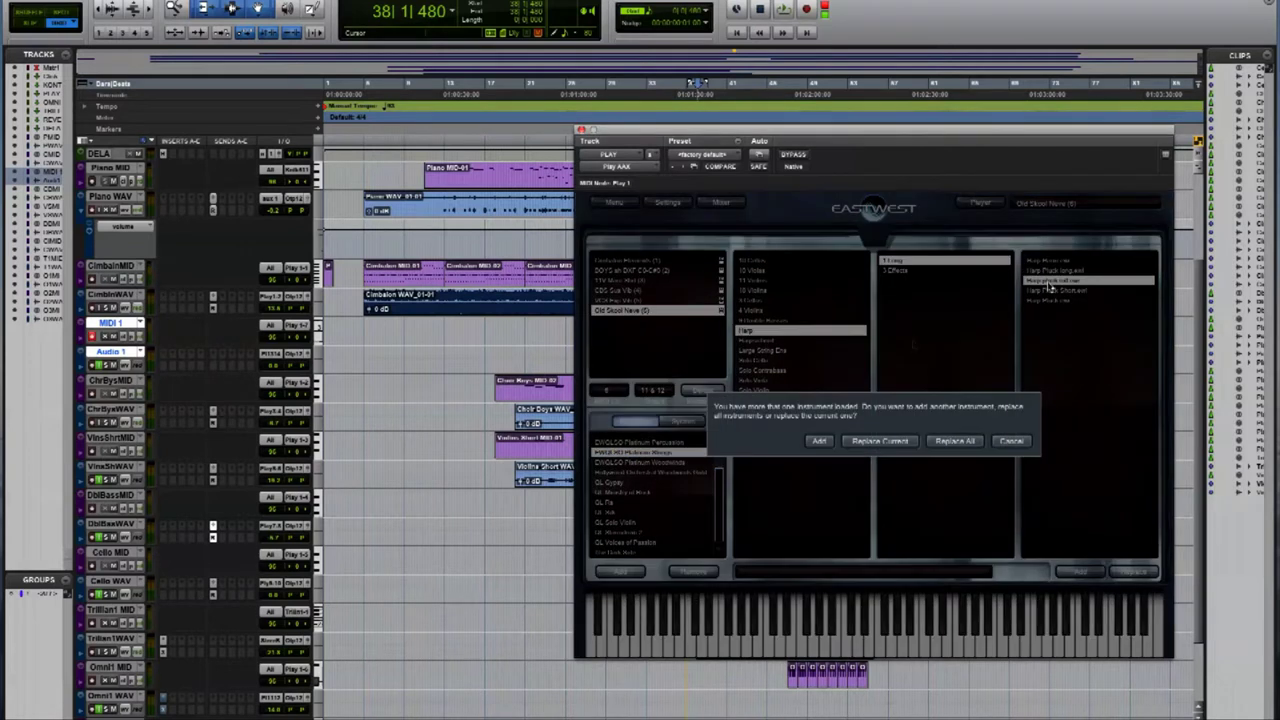
click(820, 443)
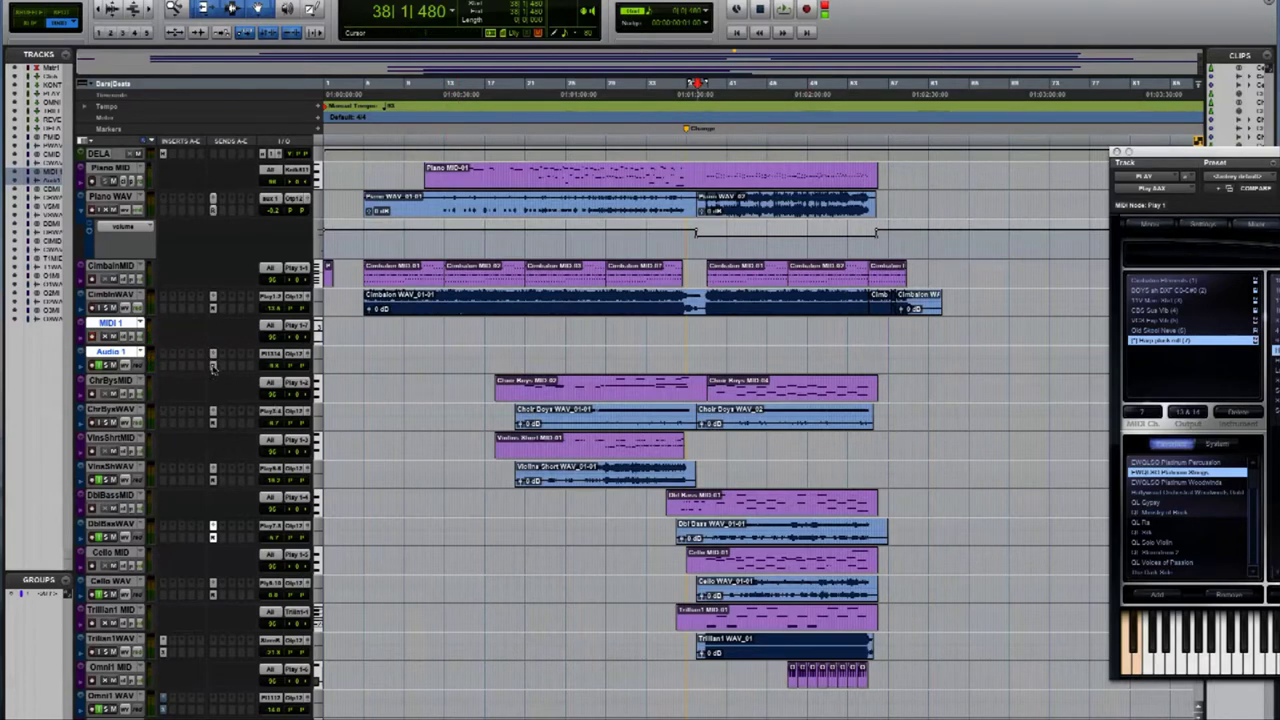
drag(962, 346, 488, 346)
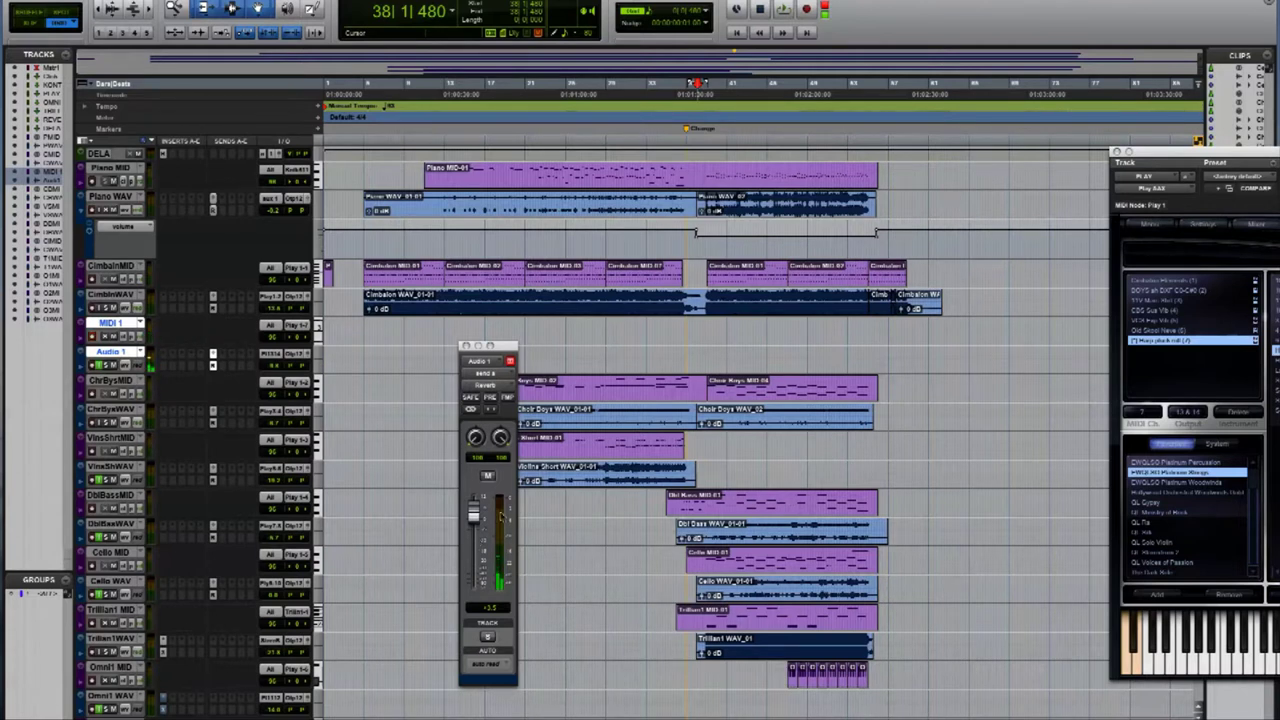
drag(500, 345, 917, 337)
Rename the new MIDI track Harp MID and the new audio track Harp WAV.
double_click(110, 323)
text(Harp MIDI)
key(super+Right)
text(Harp WAV)
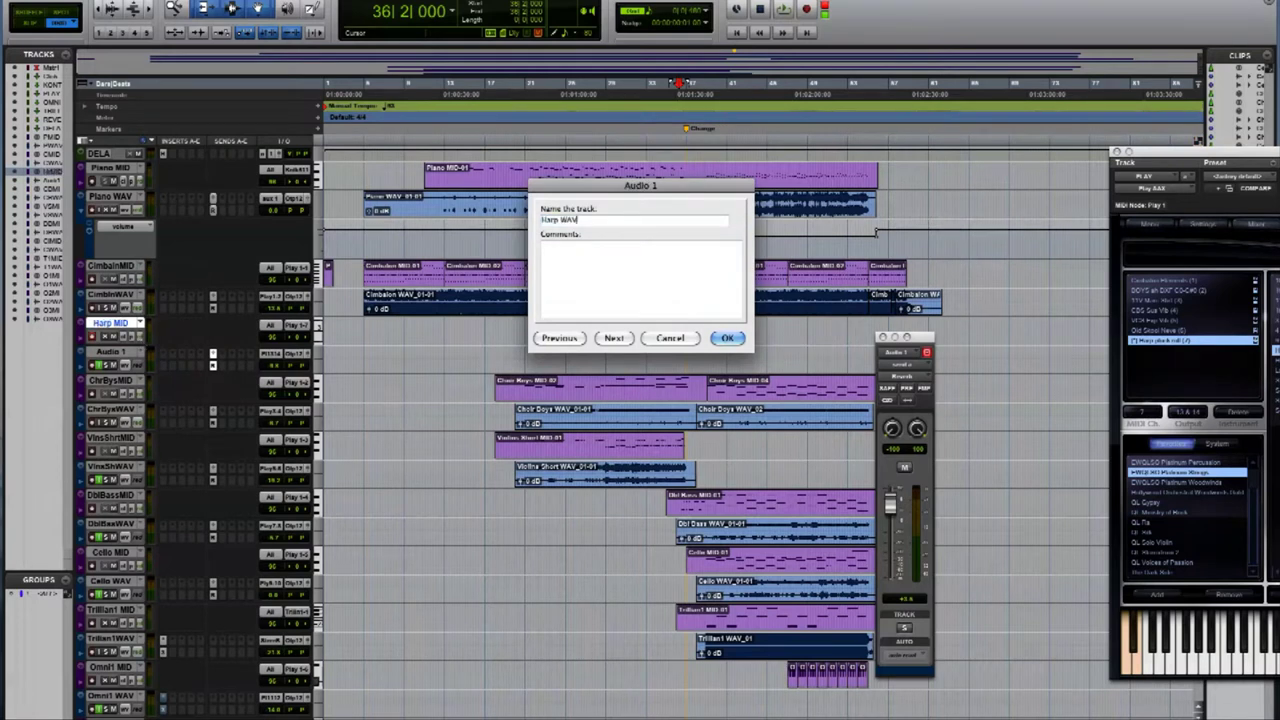
key(Return)
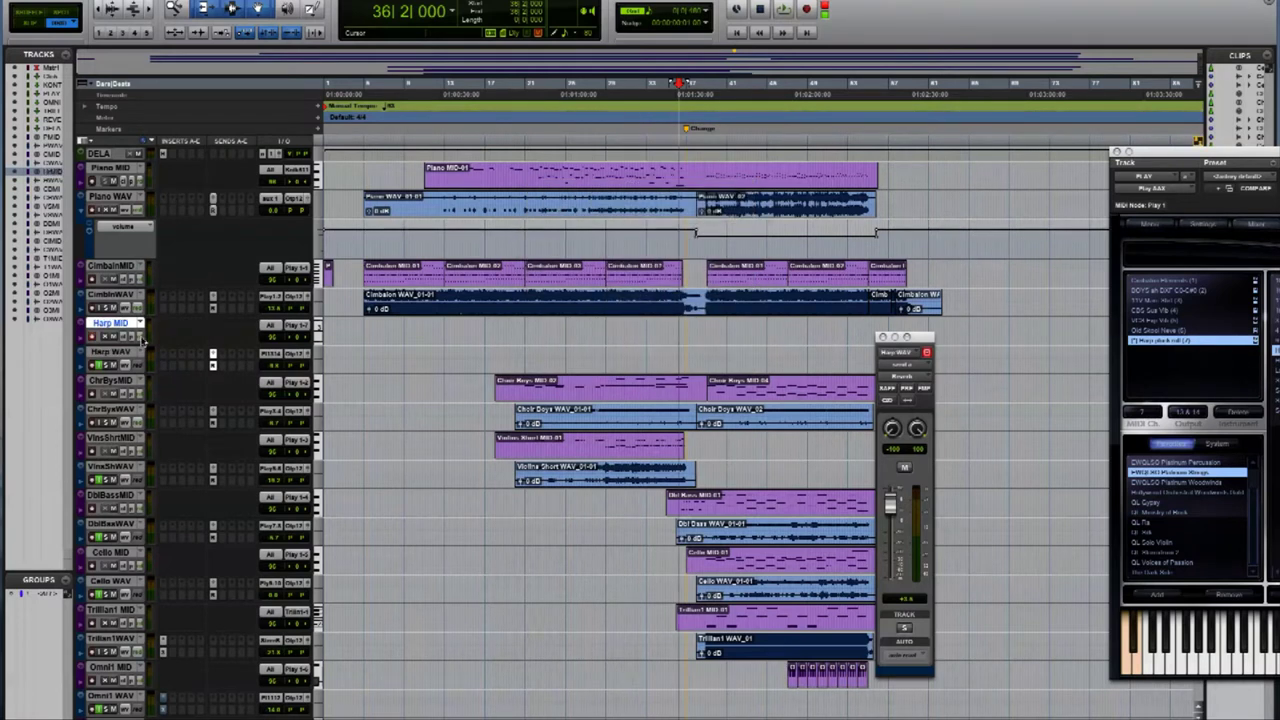
Record a descending harp run on the Harp MID track, starting the take at 36|2|000.
key(super+space)
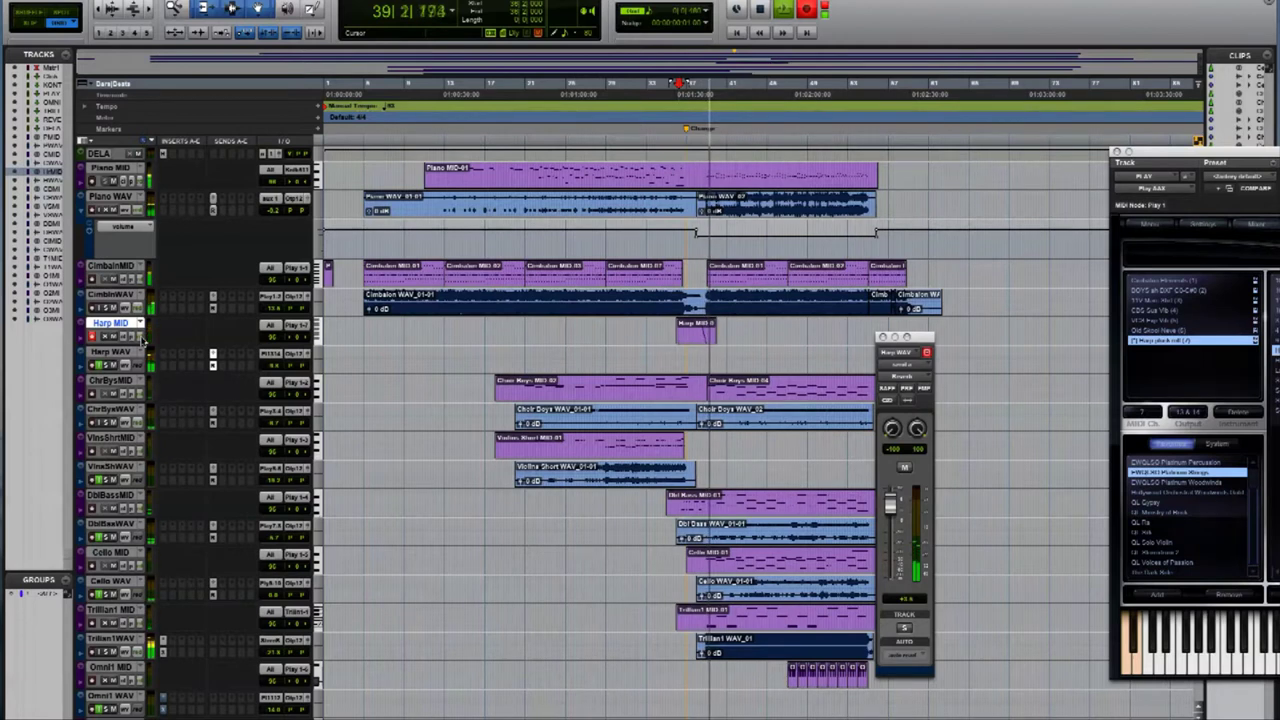
key(space)
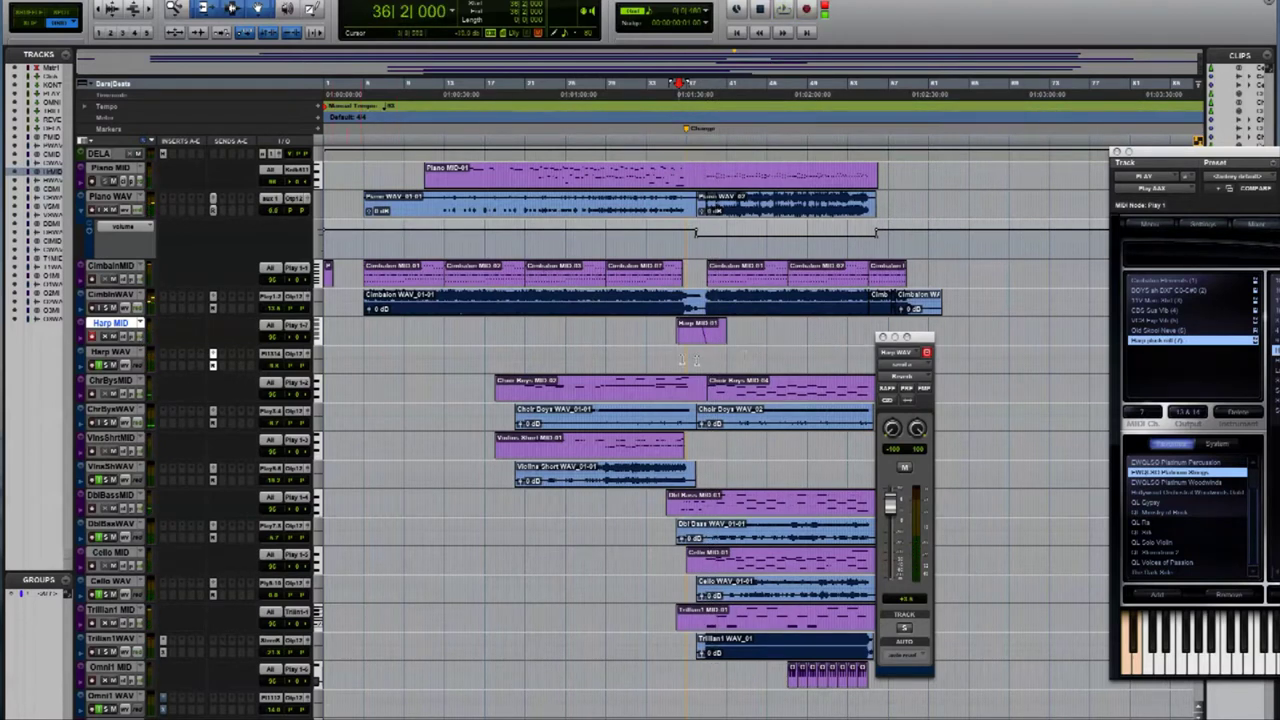
Enlarge the Harp MID track and play back the recorded harp run in bar 38.
click(700, 333)
key(ctrl+Up)
key(ctrl+Up)
key(ctrl+Up)
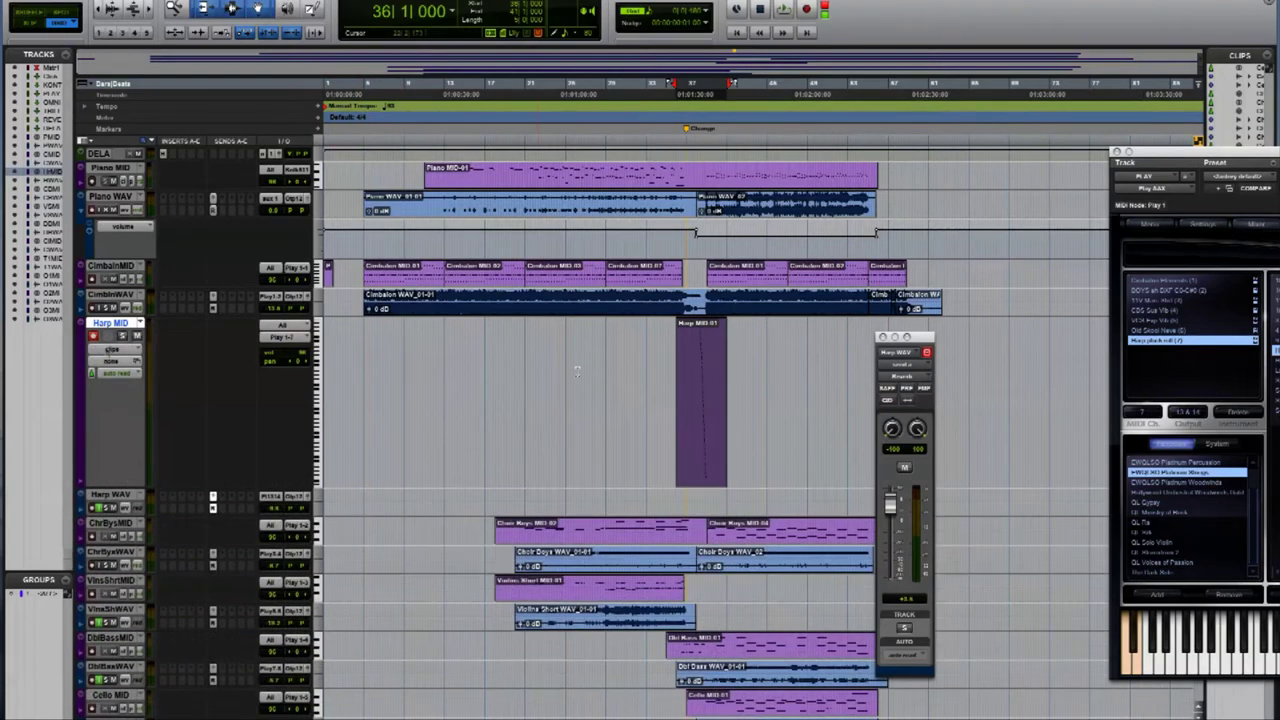
click(705, 384)
key(ctrl+bracketright)
key(ctrl+bracketright)
key(ctrl+bracketright)
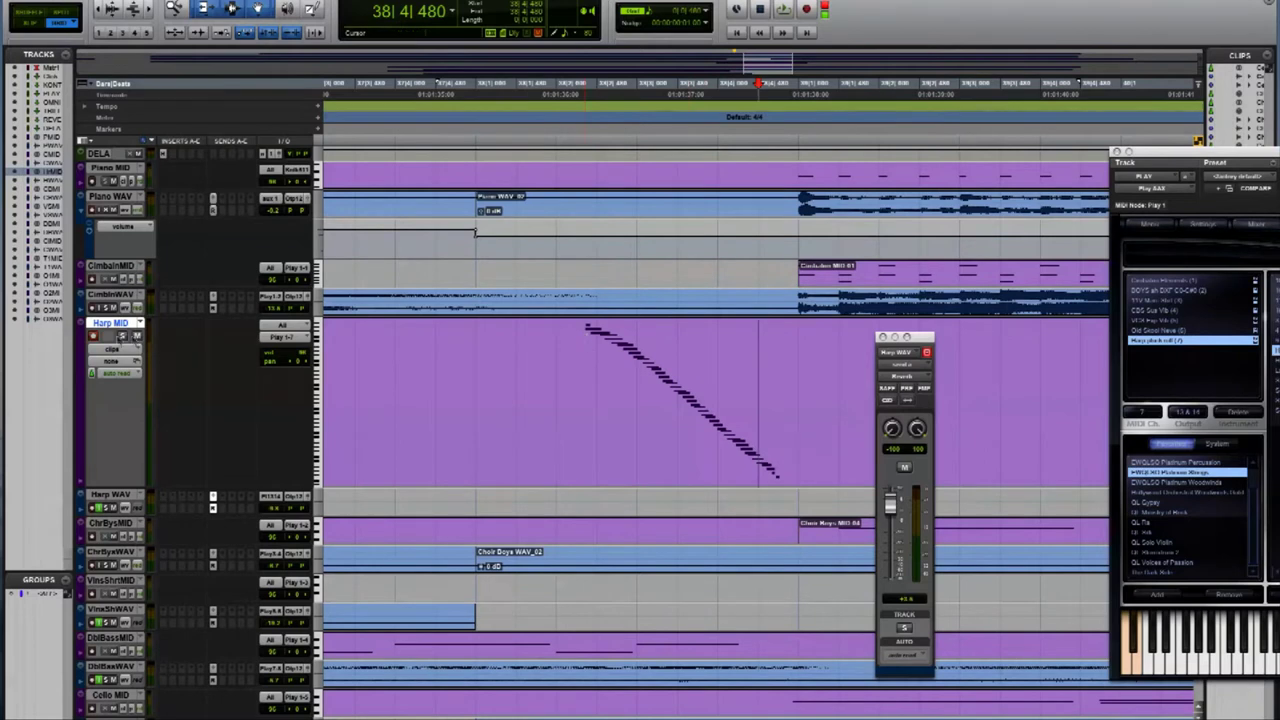
click(516, 342)
key(space)
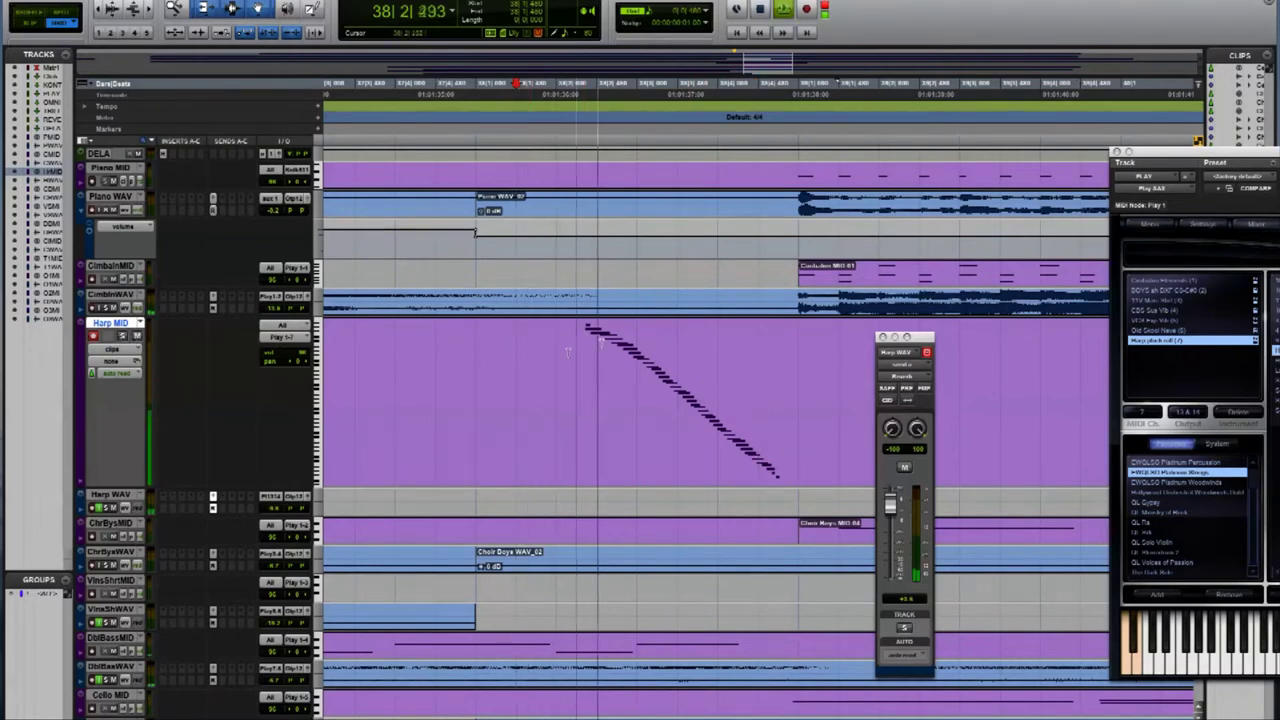
key(space)
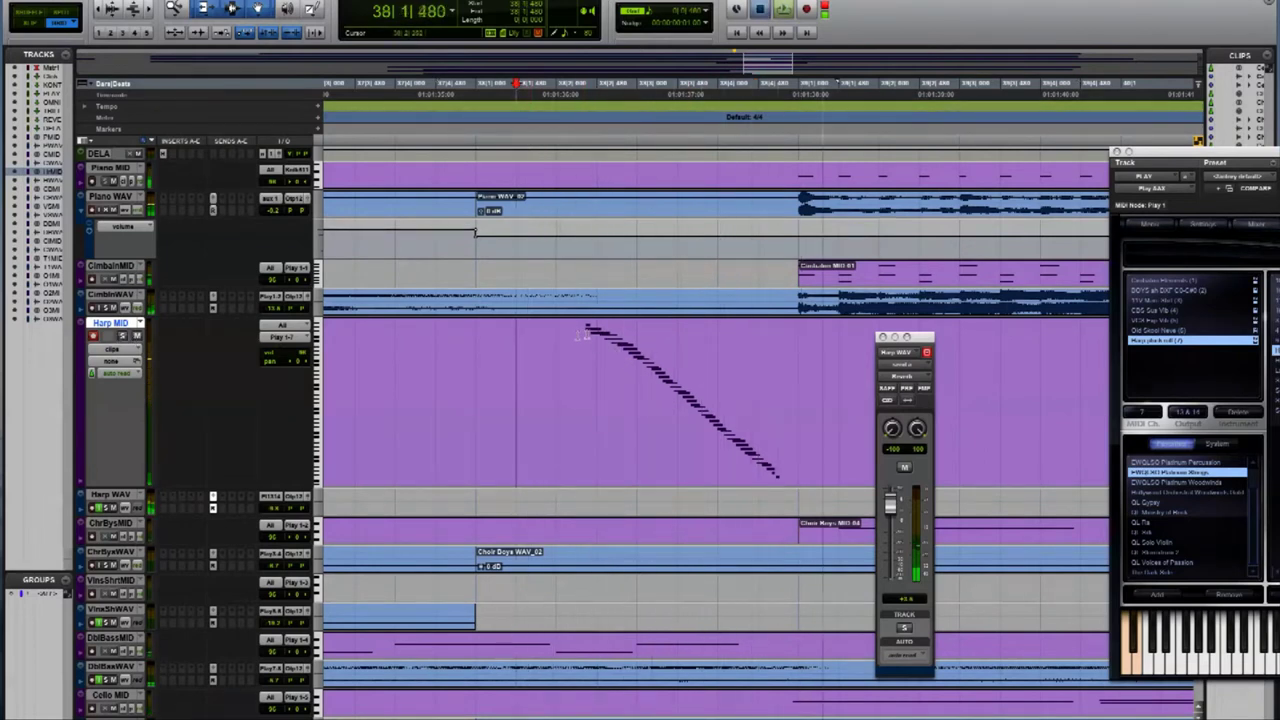
Print the harp run as audio on the Harp WAV track, recording from 38|2|000.
click(551, 502)
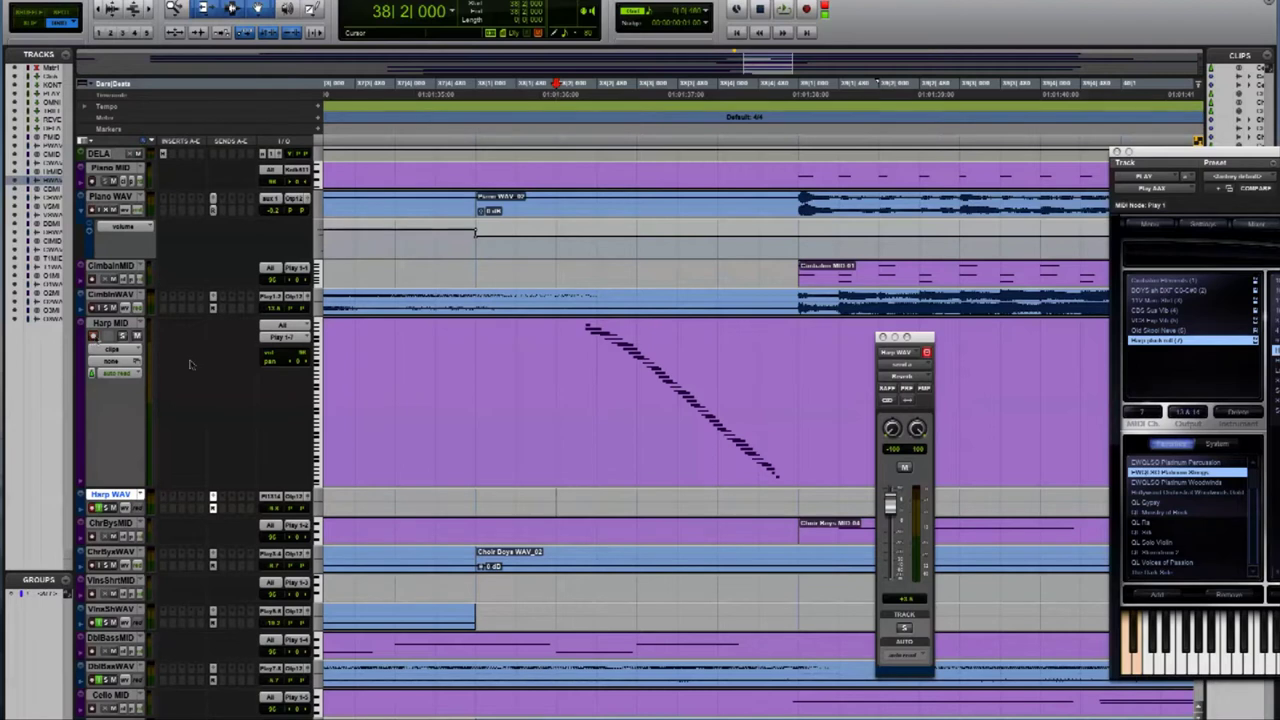
key(space)
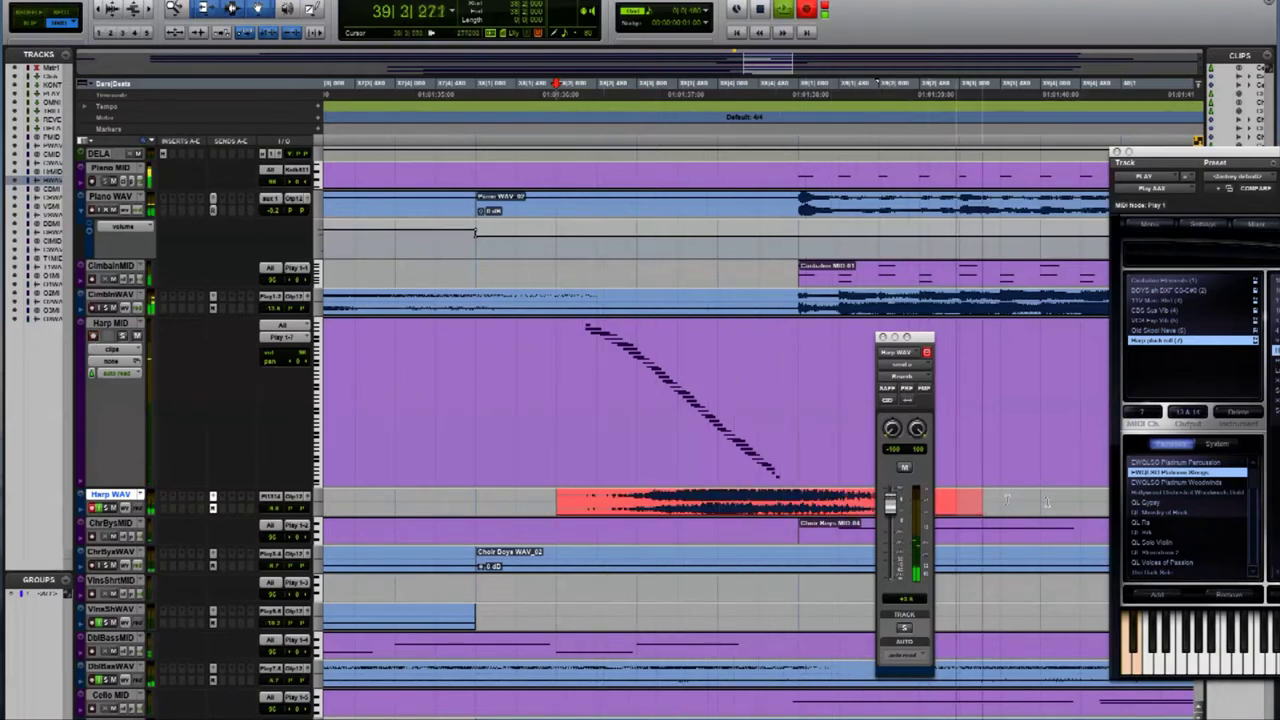
key(space)
Add fades to the Harp WAV clip and delete its tail after 39|3|480.
drag(556, 497, 752, 501)
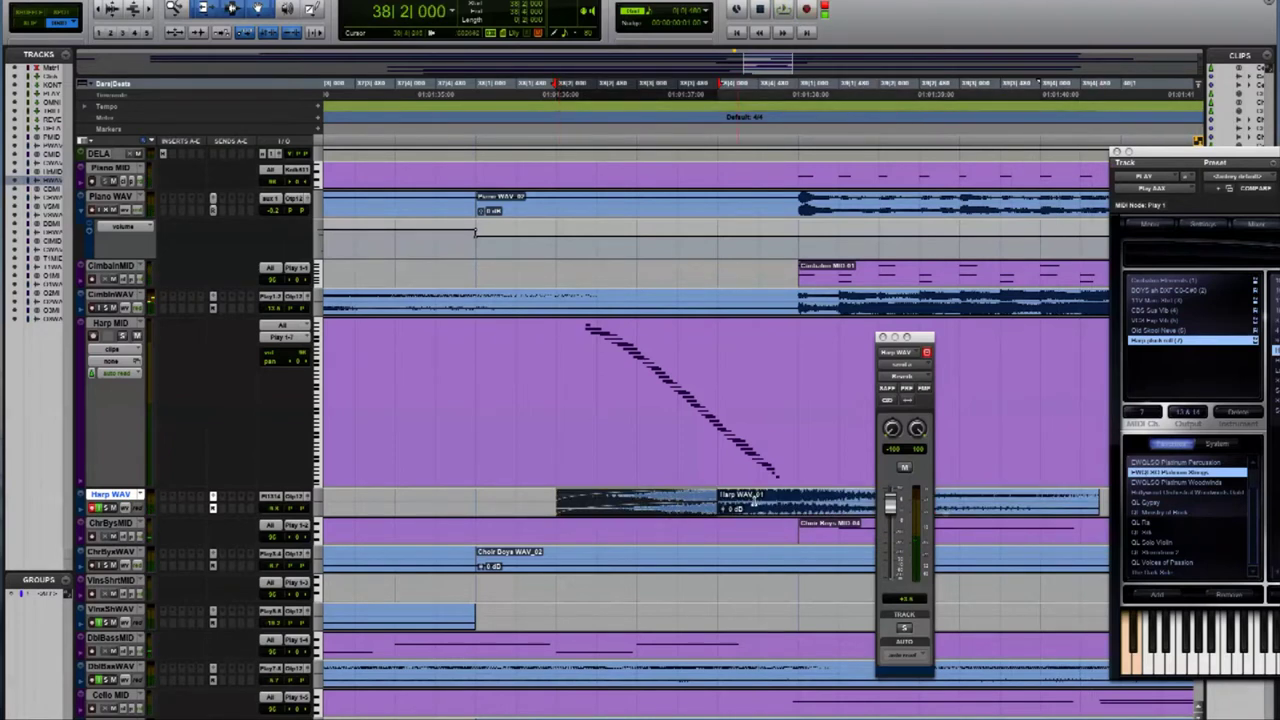
click(999, 494)
double_click(993, 496)
click(1025, 505)
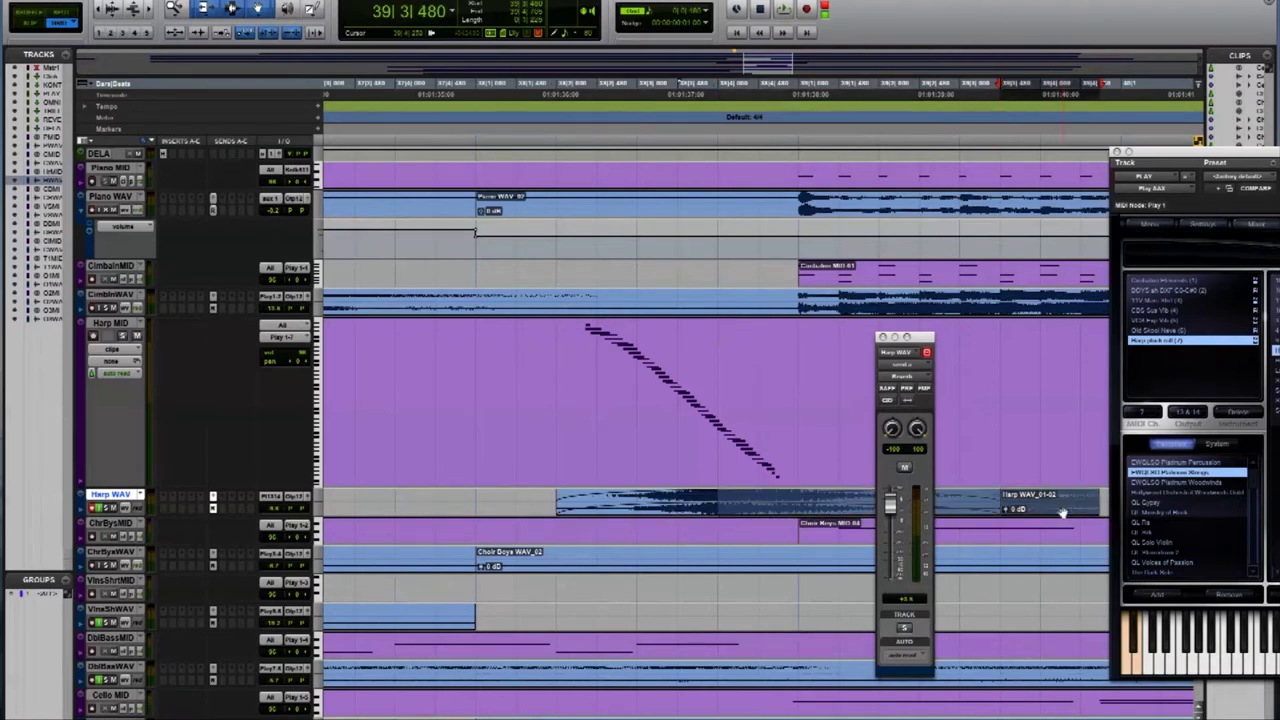
key(Delete)
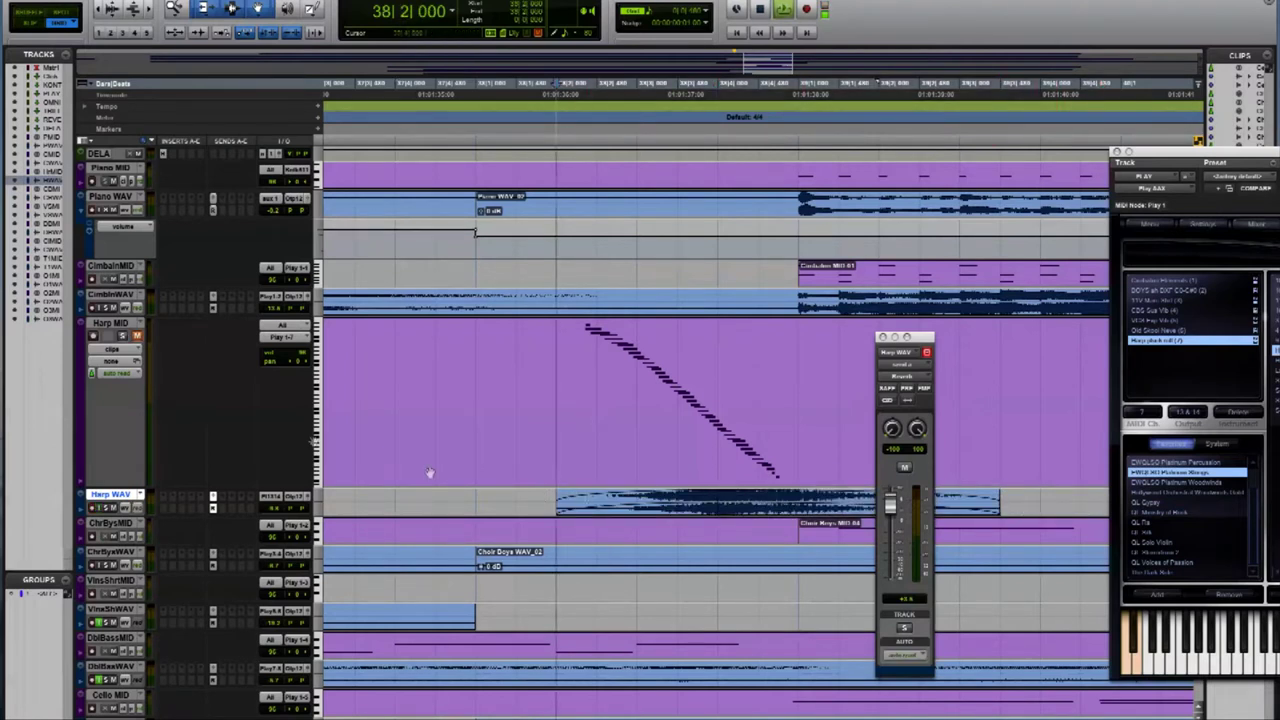
Trim the start of the Harp WAV clip to 38|2|480 and play back the transition.
key(space)
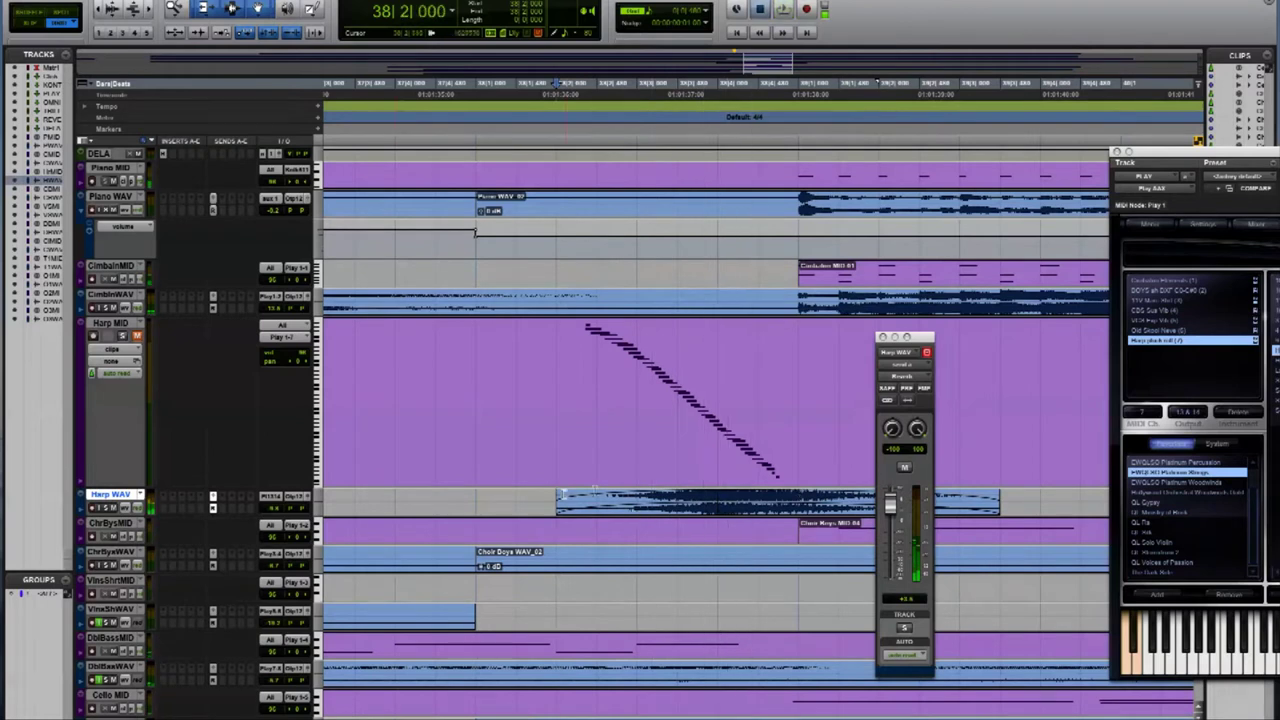
drag(560, 494, 718, 500)
key(Delete)
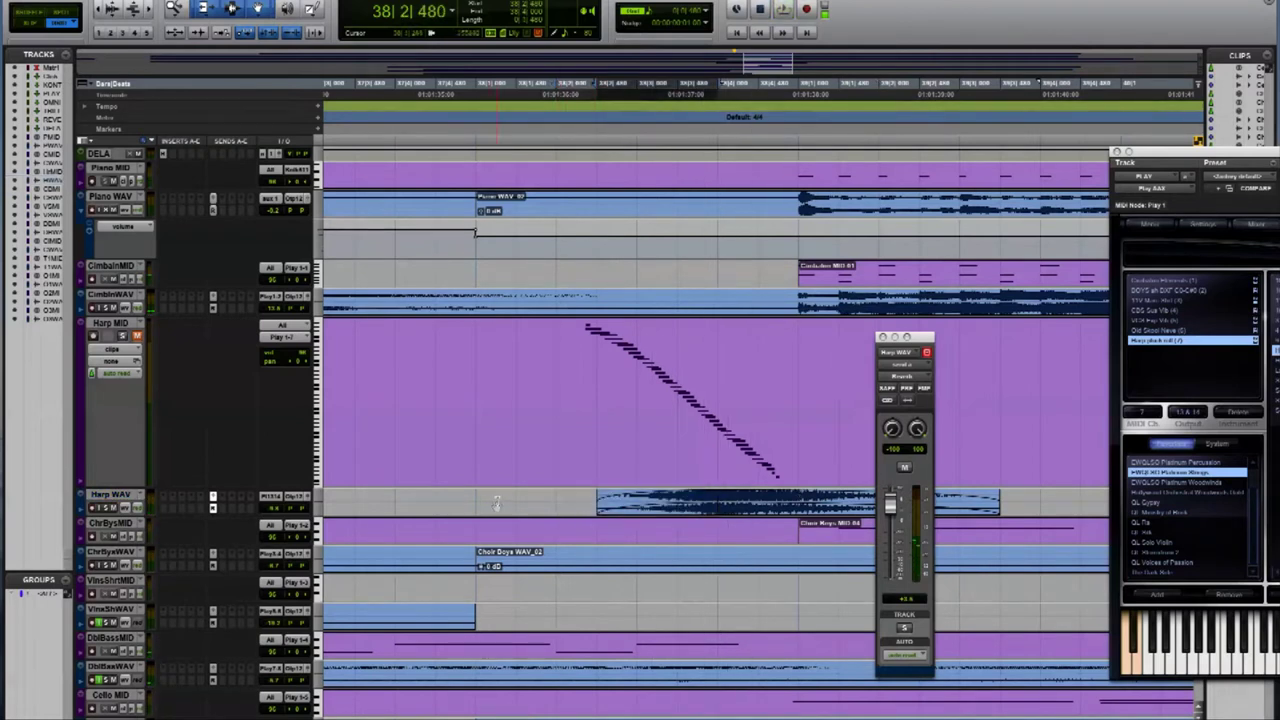
click(577, 500)
key(space)
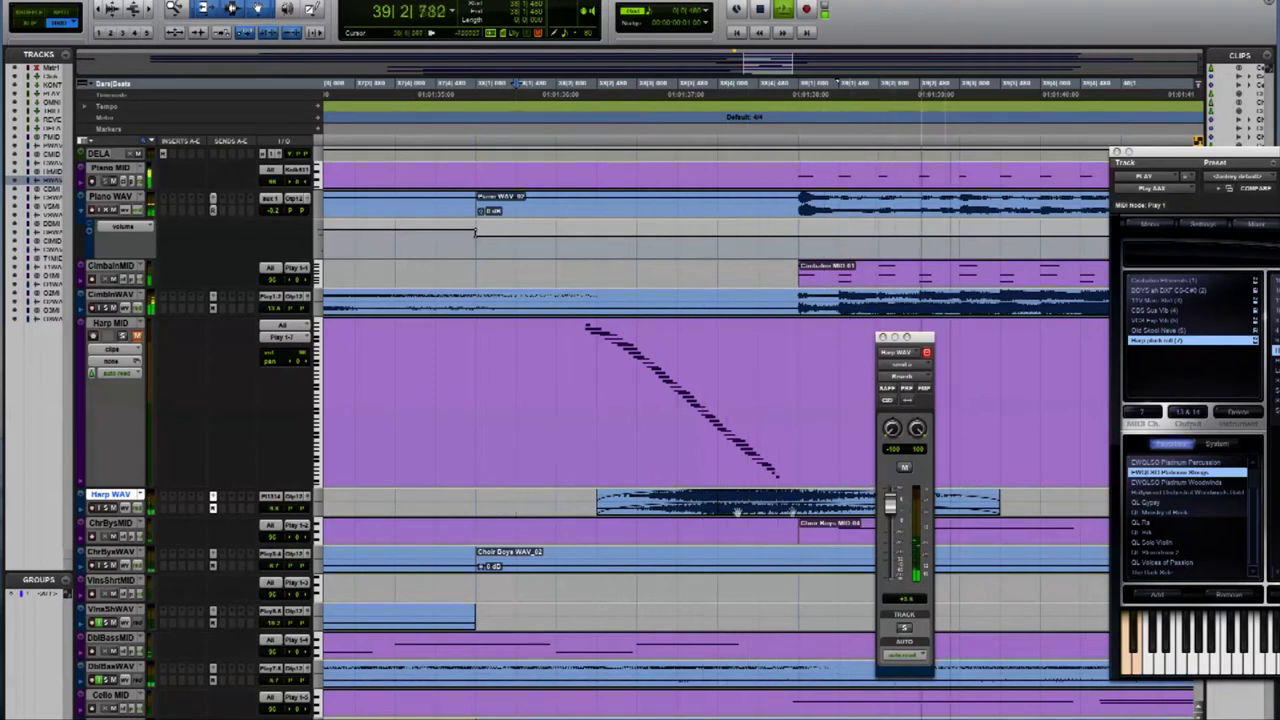
Lower the Harp WAV track's volume and play the harp run against the other parts.
click(275, 508)
click(441, 502)
key(space)
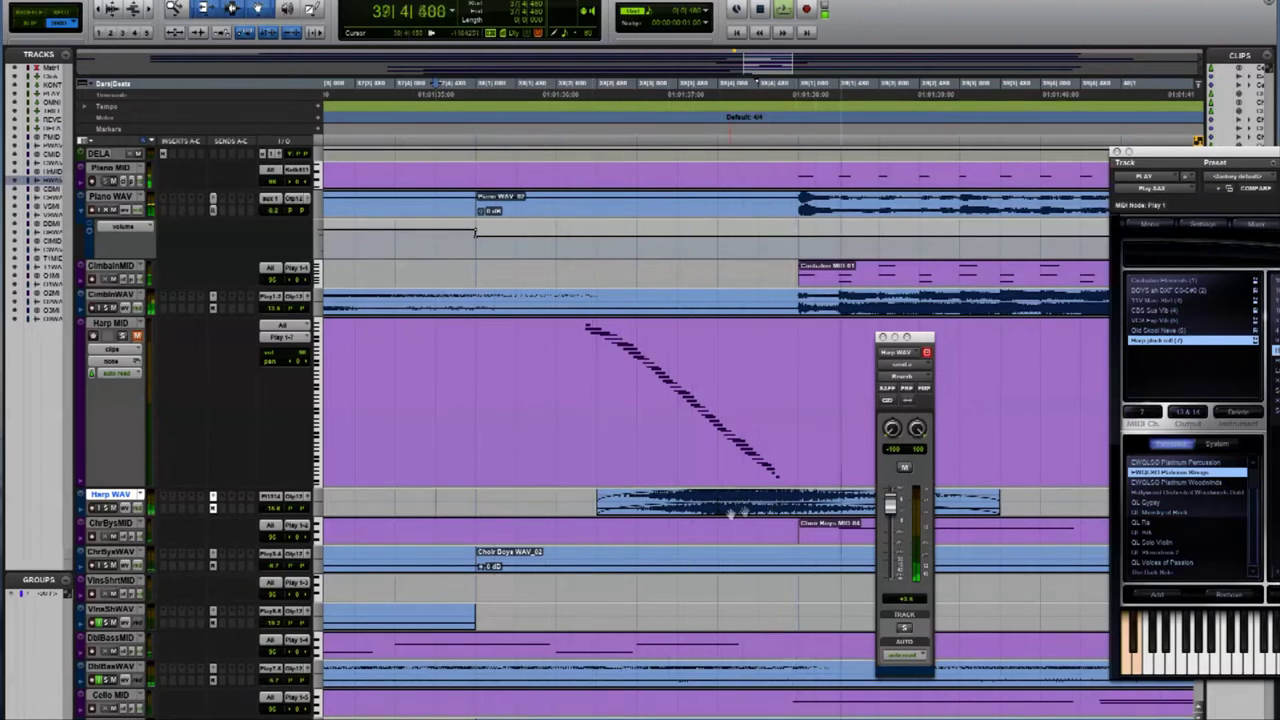
Move the Harp WAV clip to start at 38|3|480 and play back its new timing.
click(730, 512)
shift+click(699, 513)
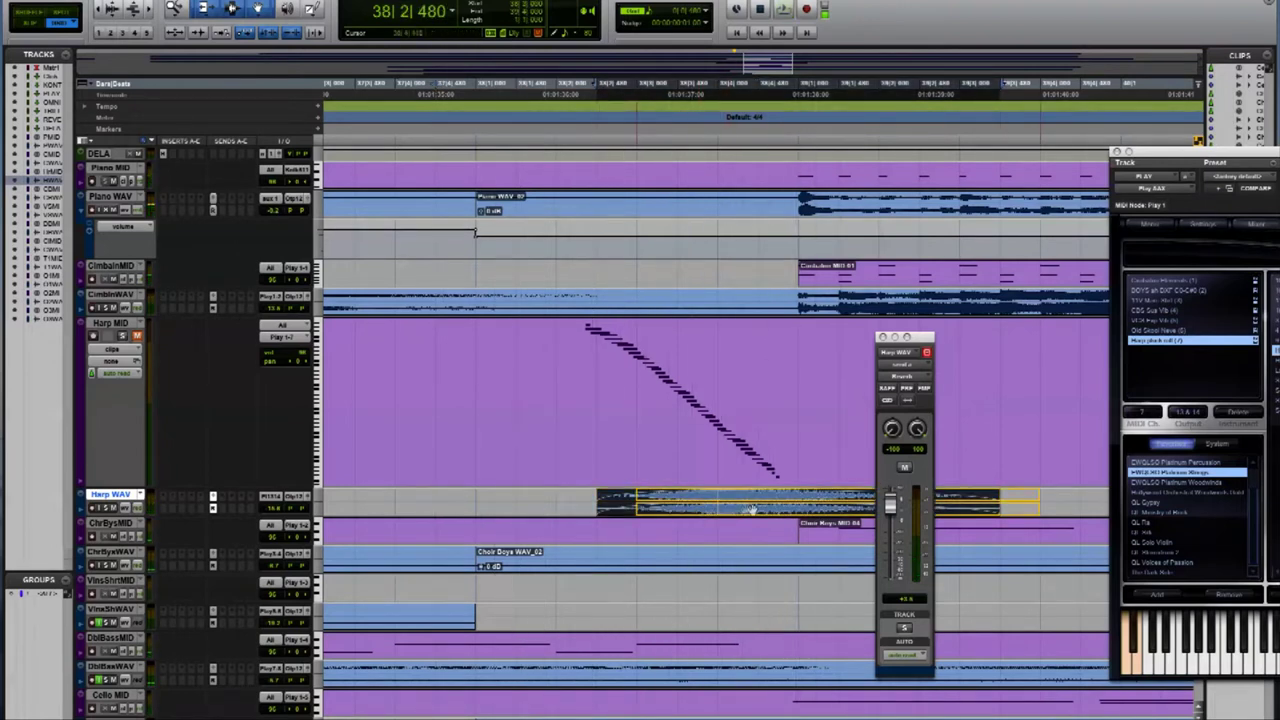
drag(763, 509, 844, 509)
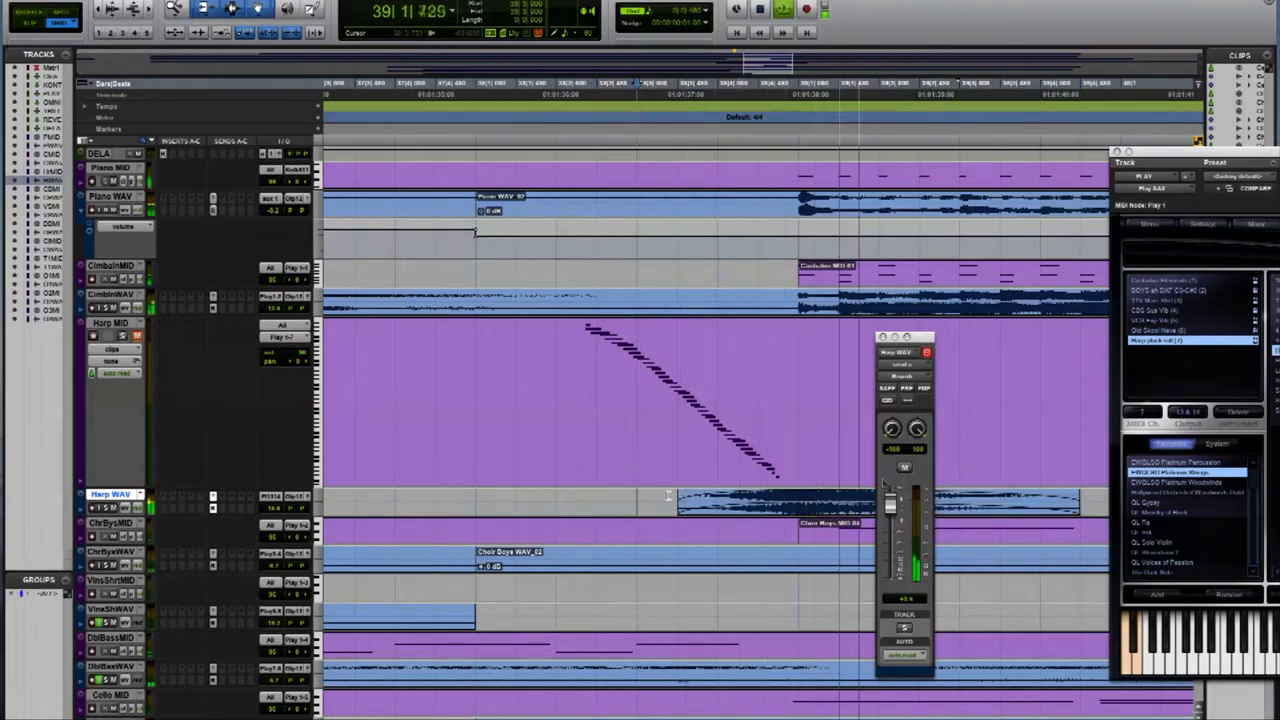
key(space)
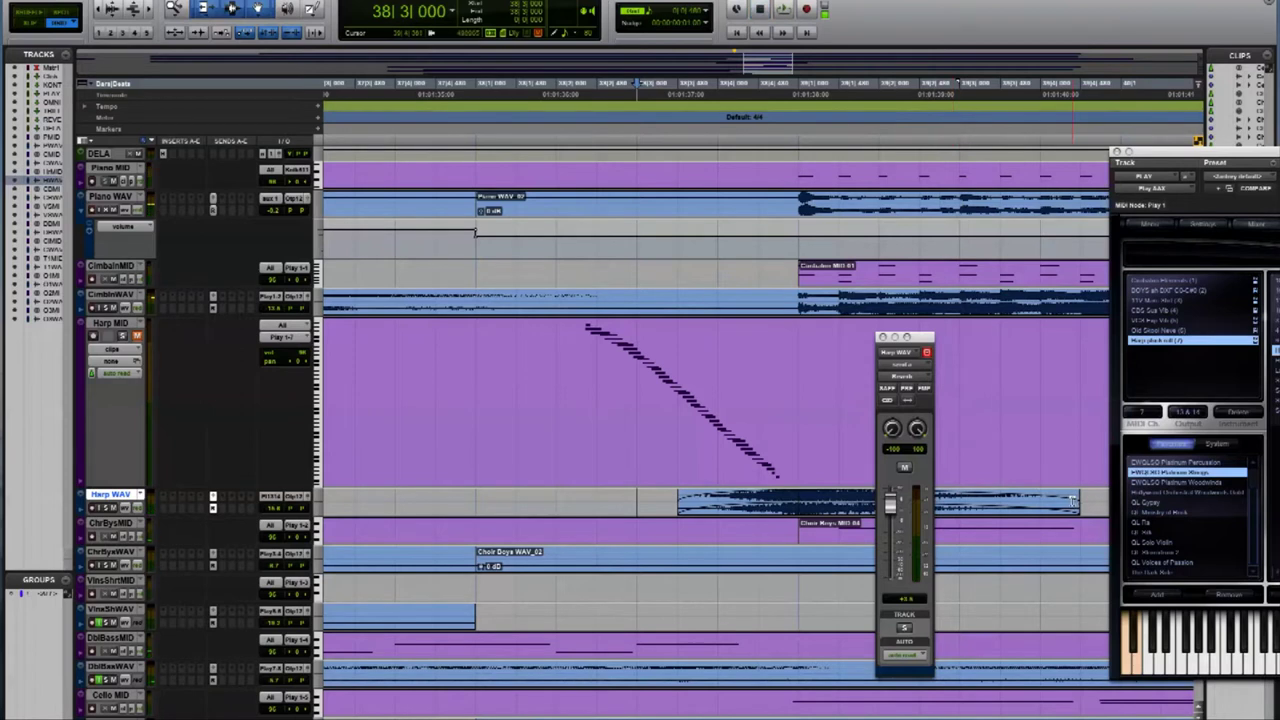
Shorten the Harp WAV clip to end at 39|2|000 with a fade-out from 39|1|000, and play it back.
drag(1073, 500, 876, 502)
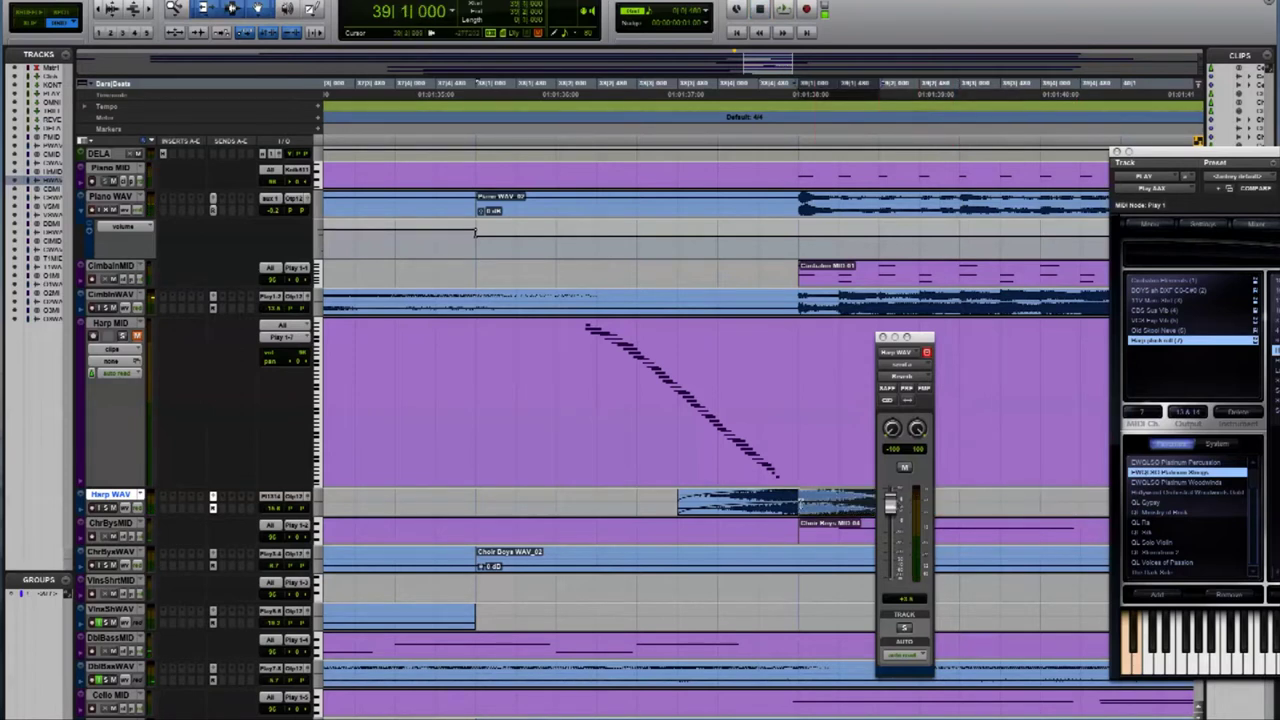
click(643, 494)
key(space)
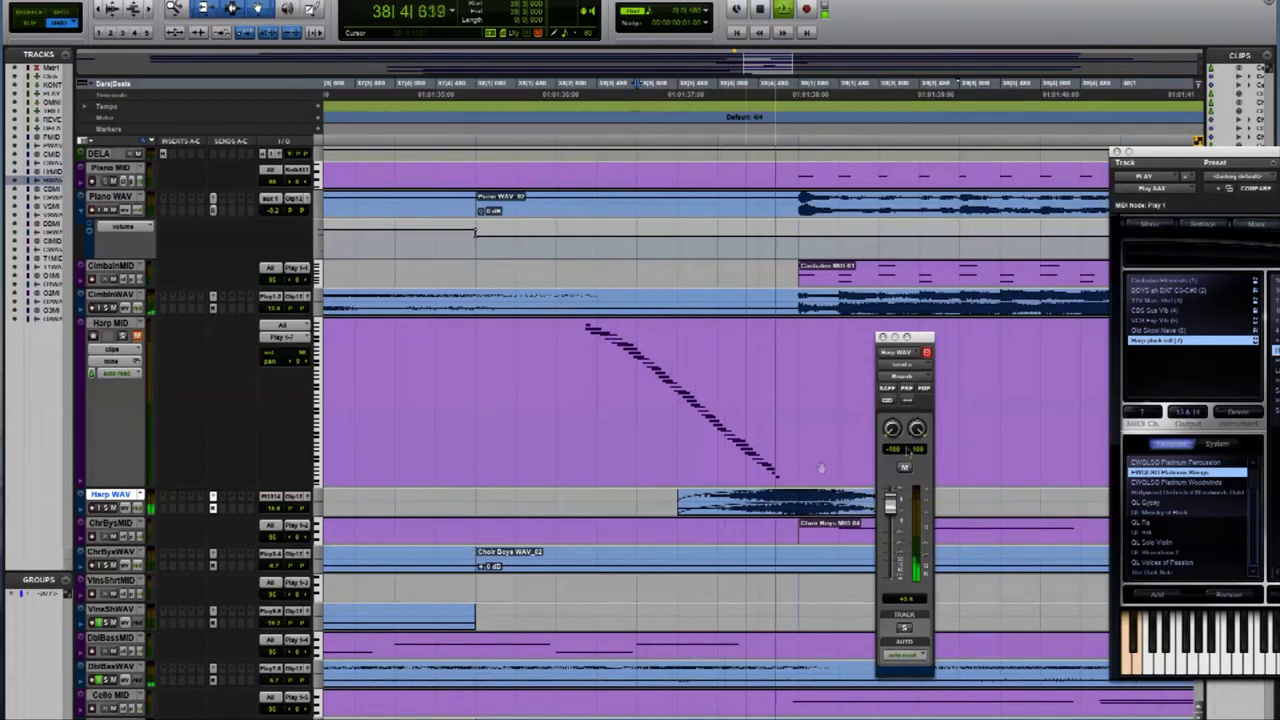
key(super+w)
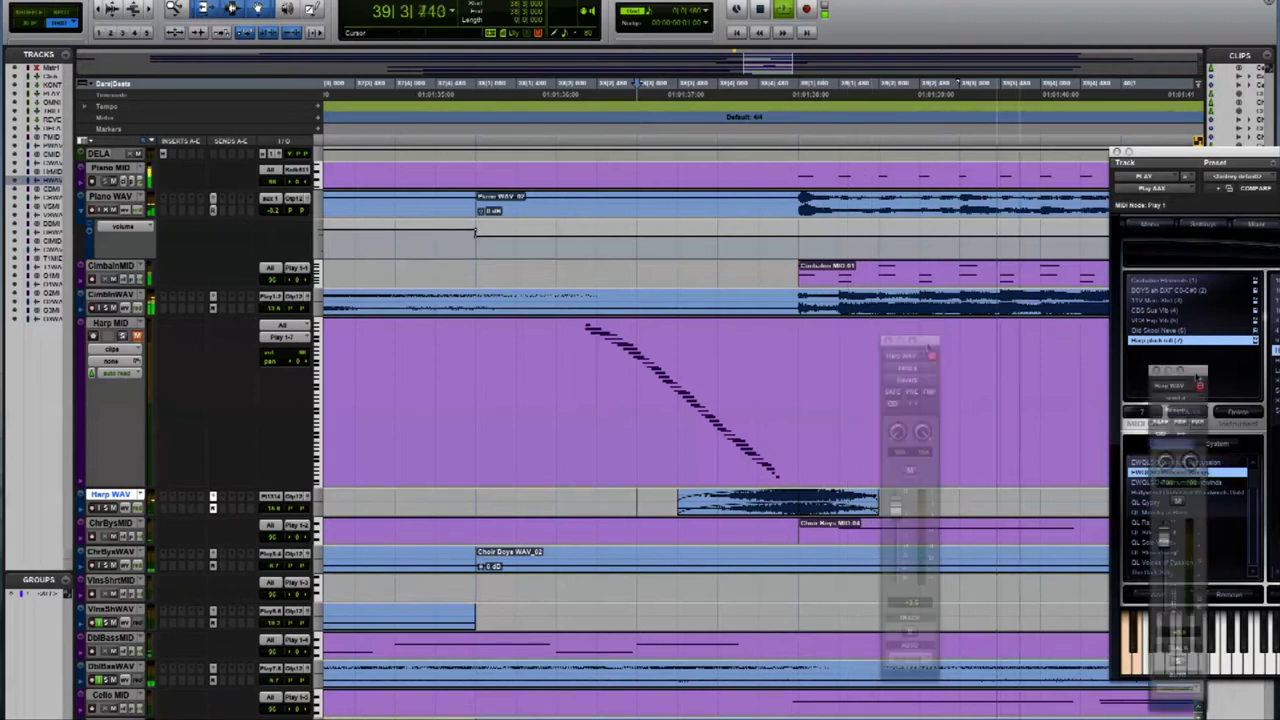
Shrink the Harp MID track back to its small height and play the arrangement from bar 34 through the transition.
key(space)
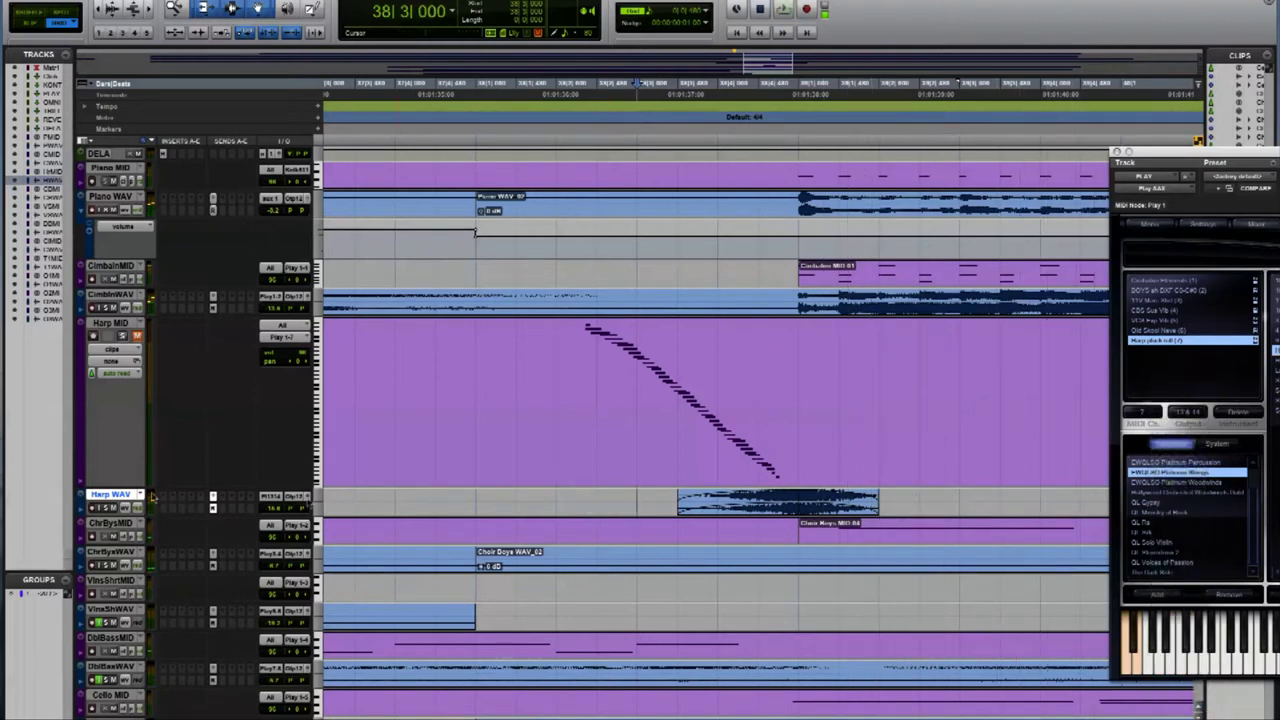
key(r)
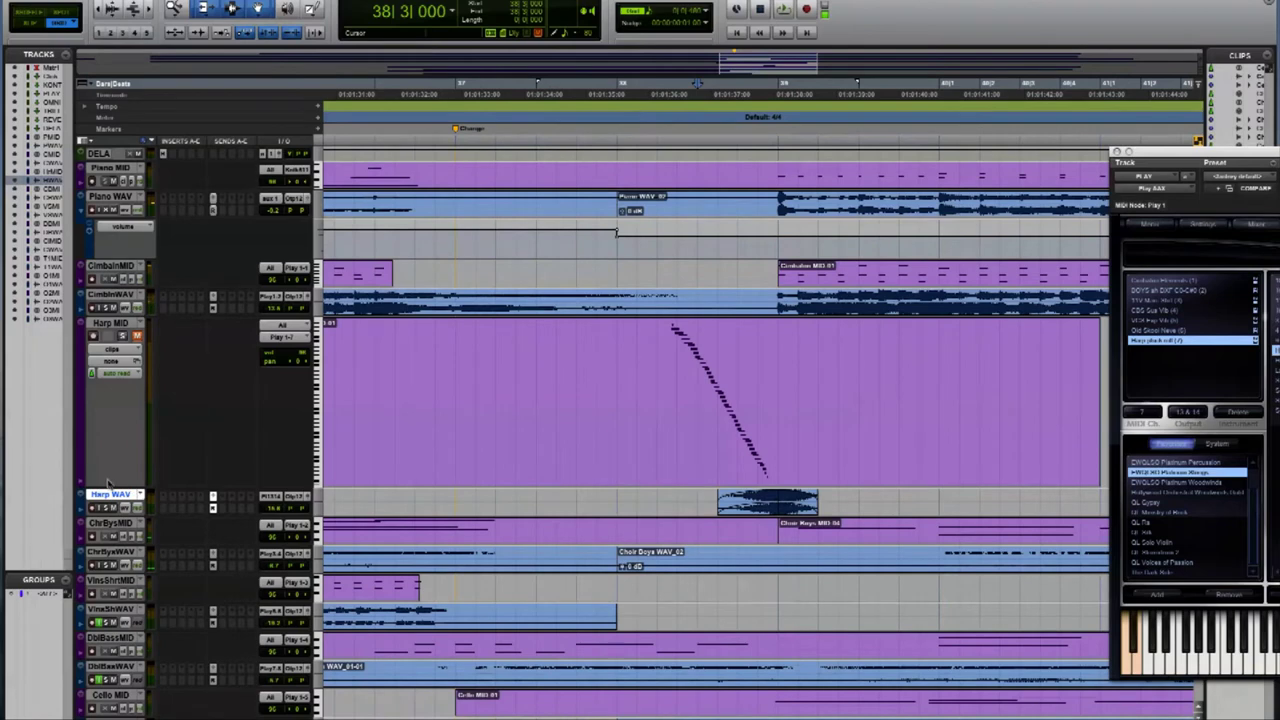
drag(108, 485, 128, 347)
key(r)
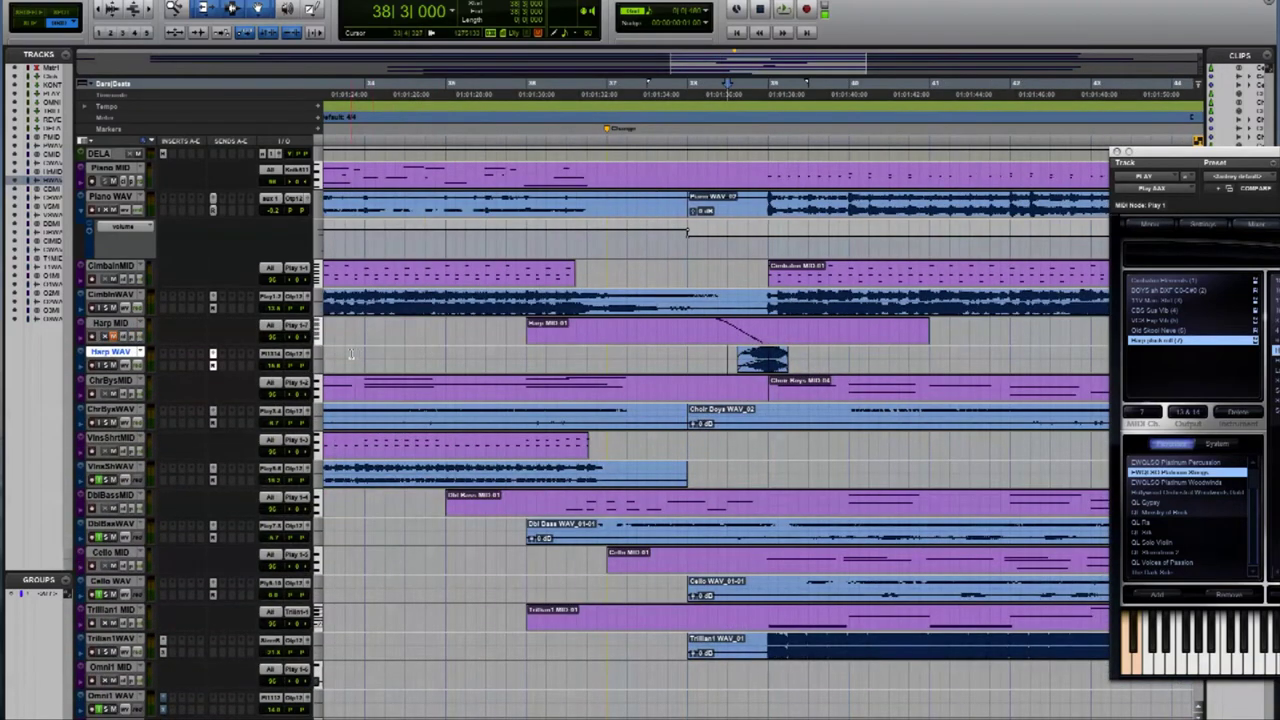
key(space)
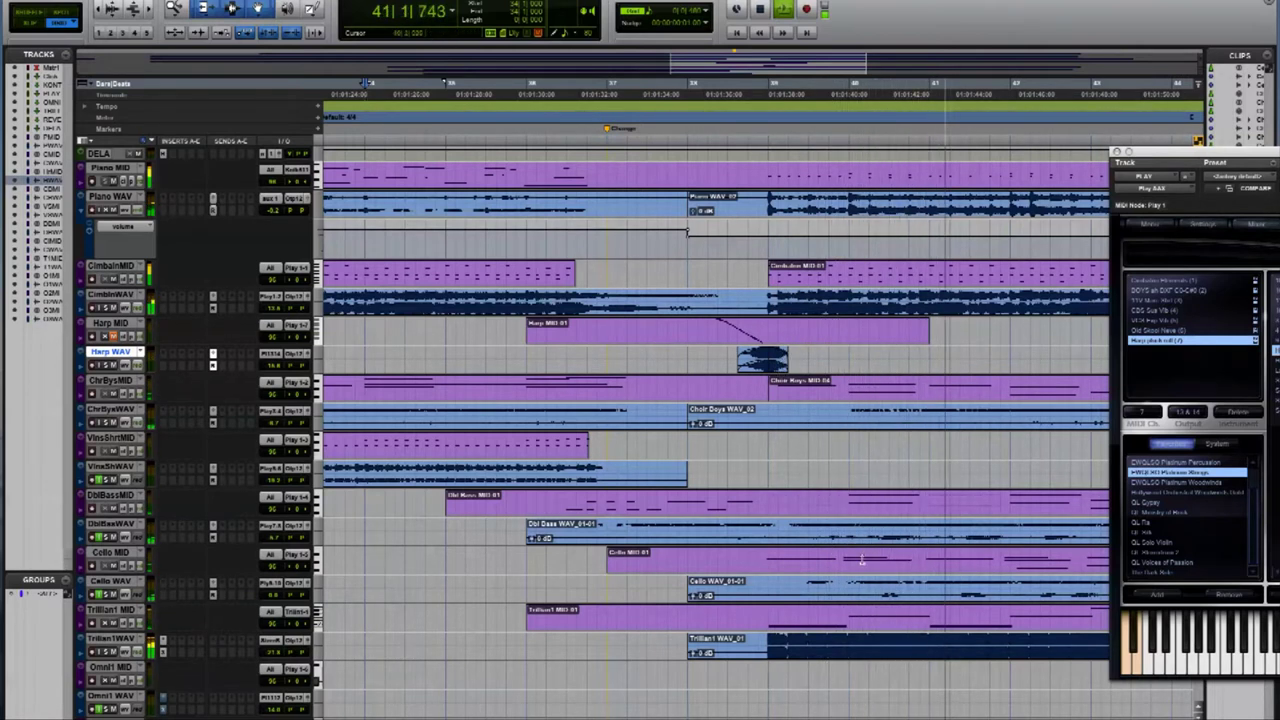
Show the Cello WAV volume automation, raise it slightly between 38|4|480 and bar 40, and play back from 39|2|000.
click(788, 586)
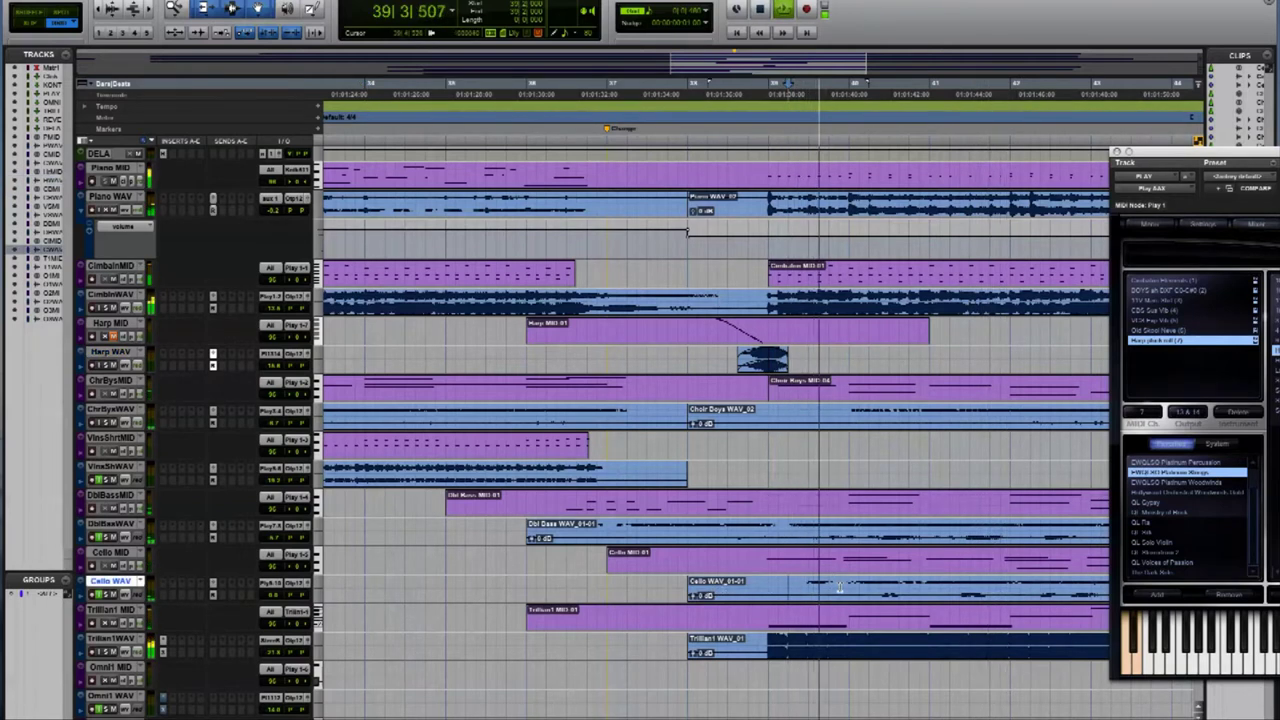
key(space)
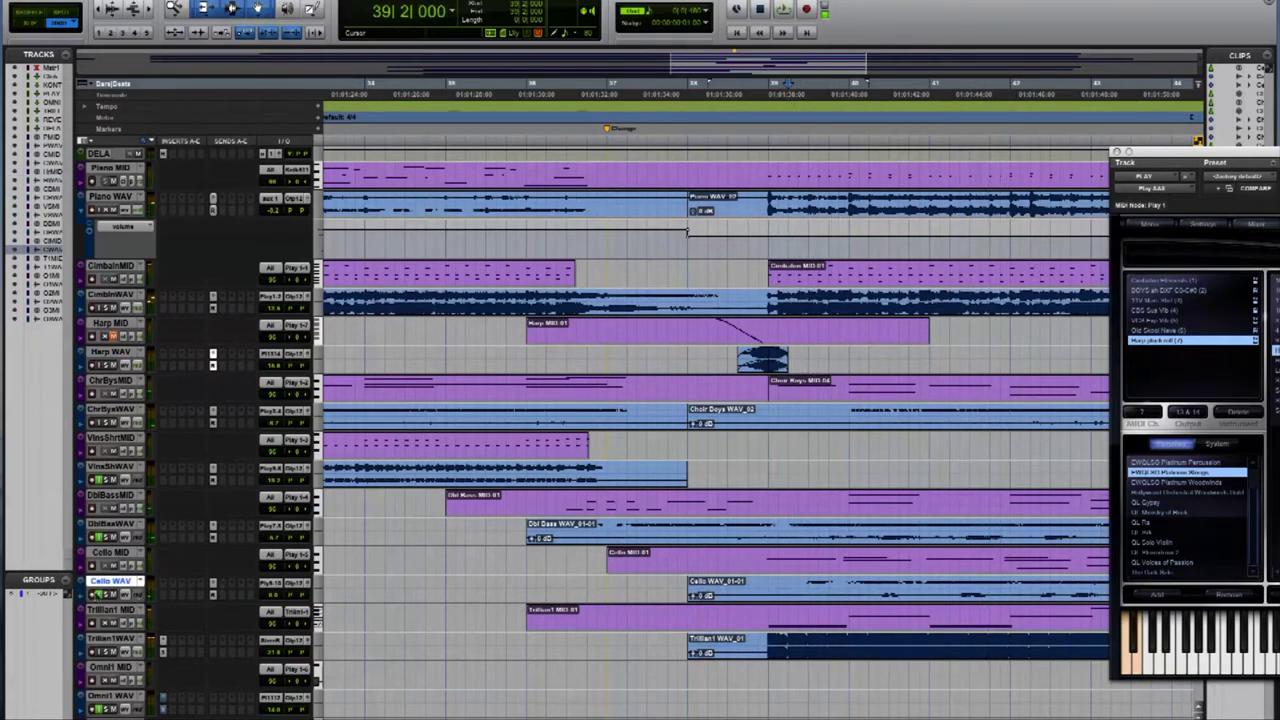
click(82, 598)
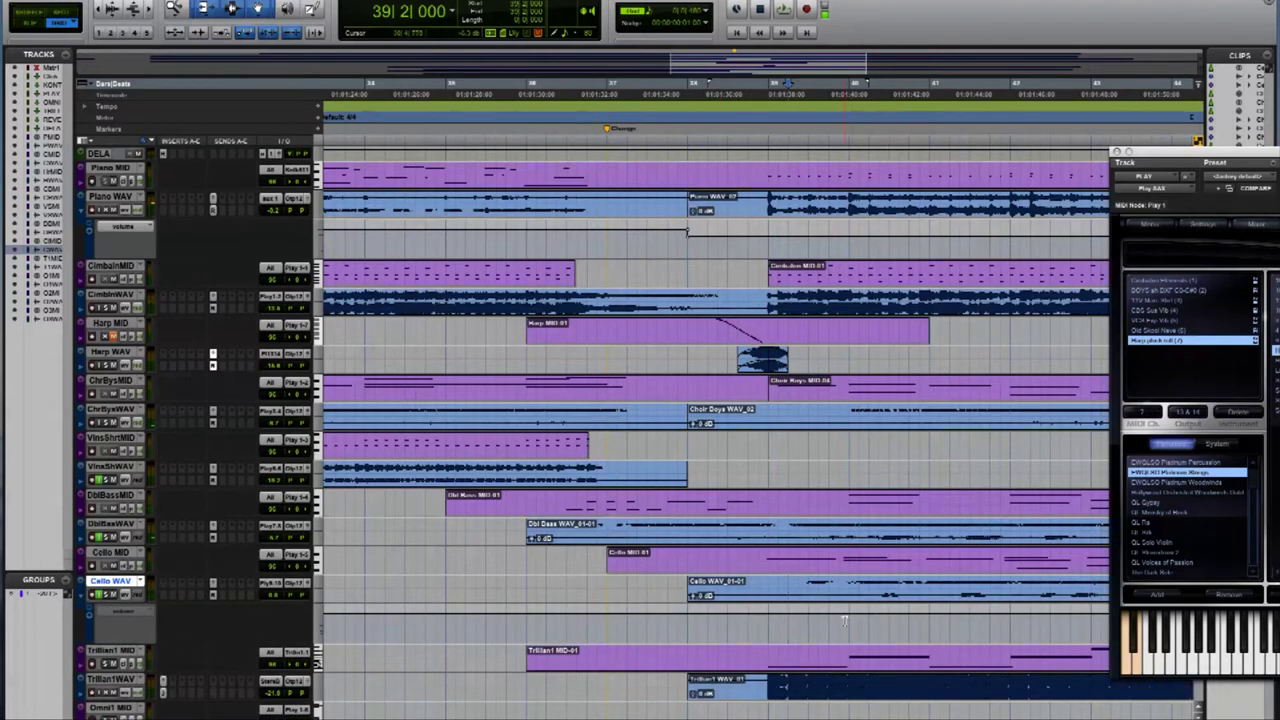
drag(849, 621, 748, 621)
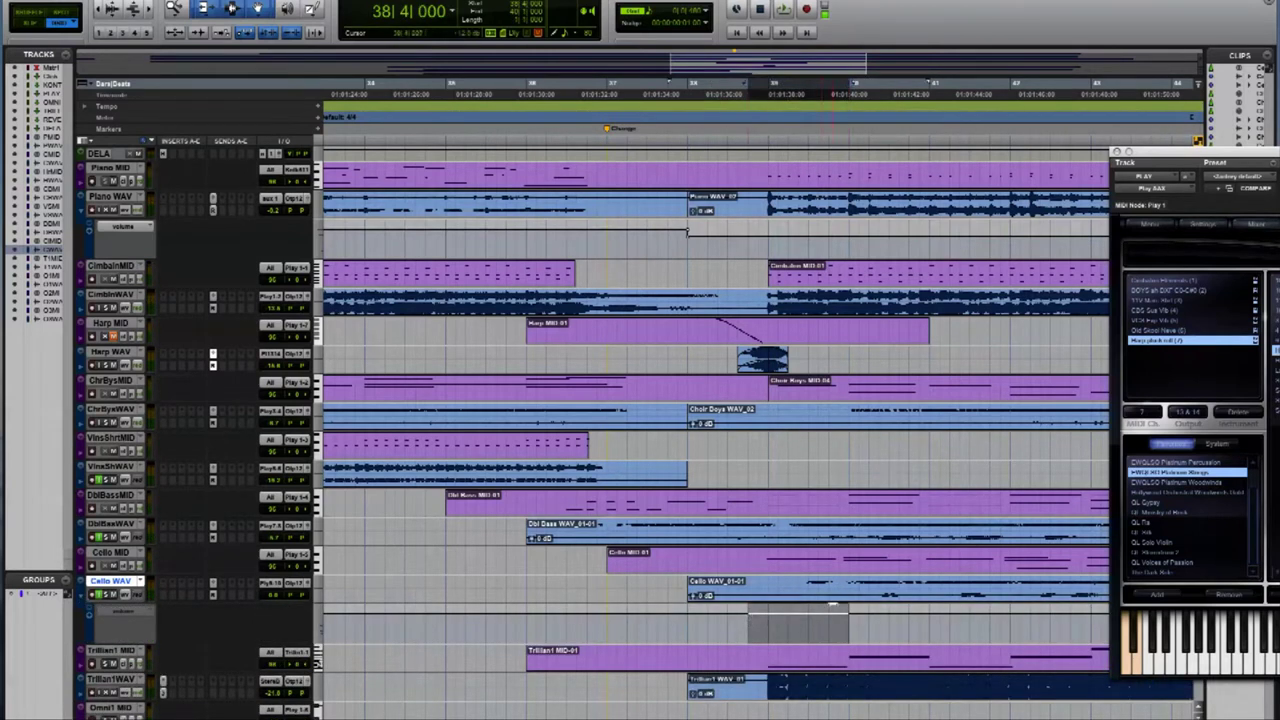
drag(829, 607, 830, 606)
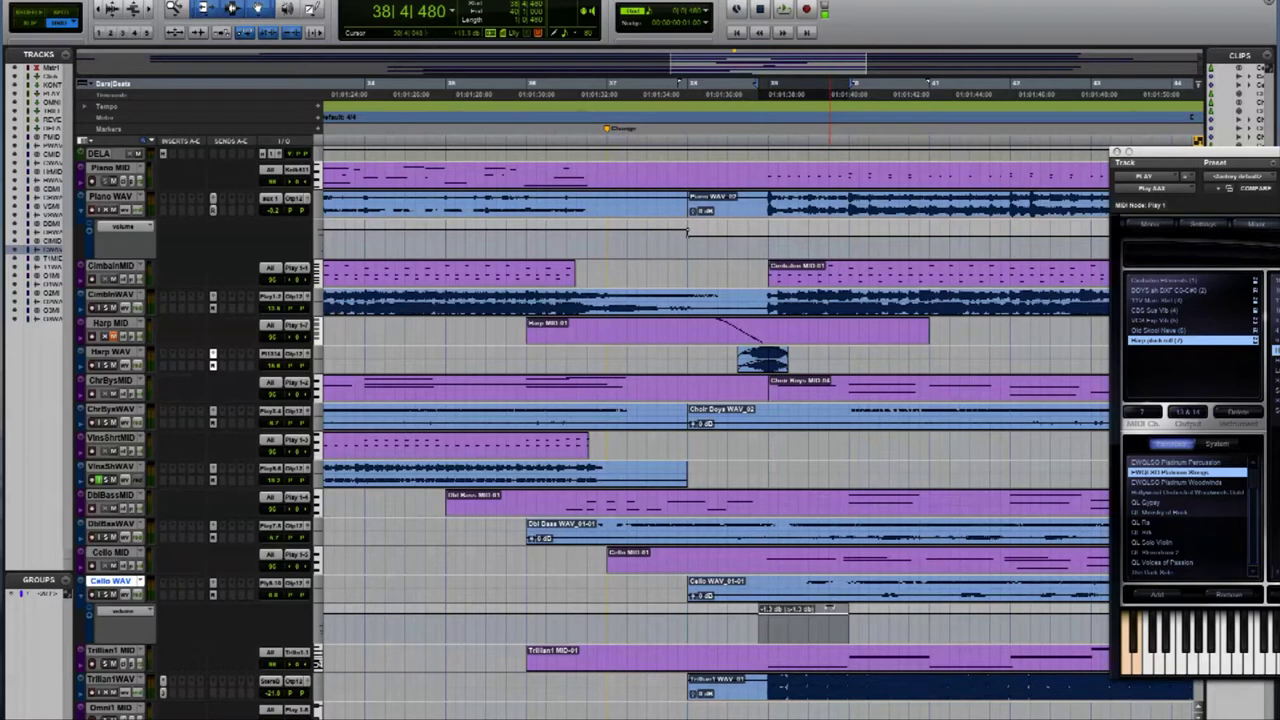
key(space)
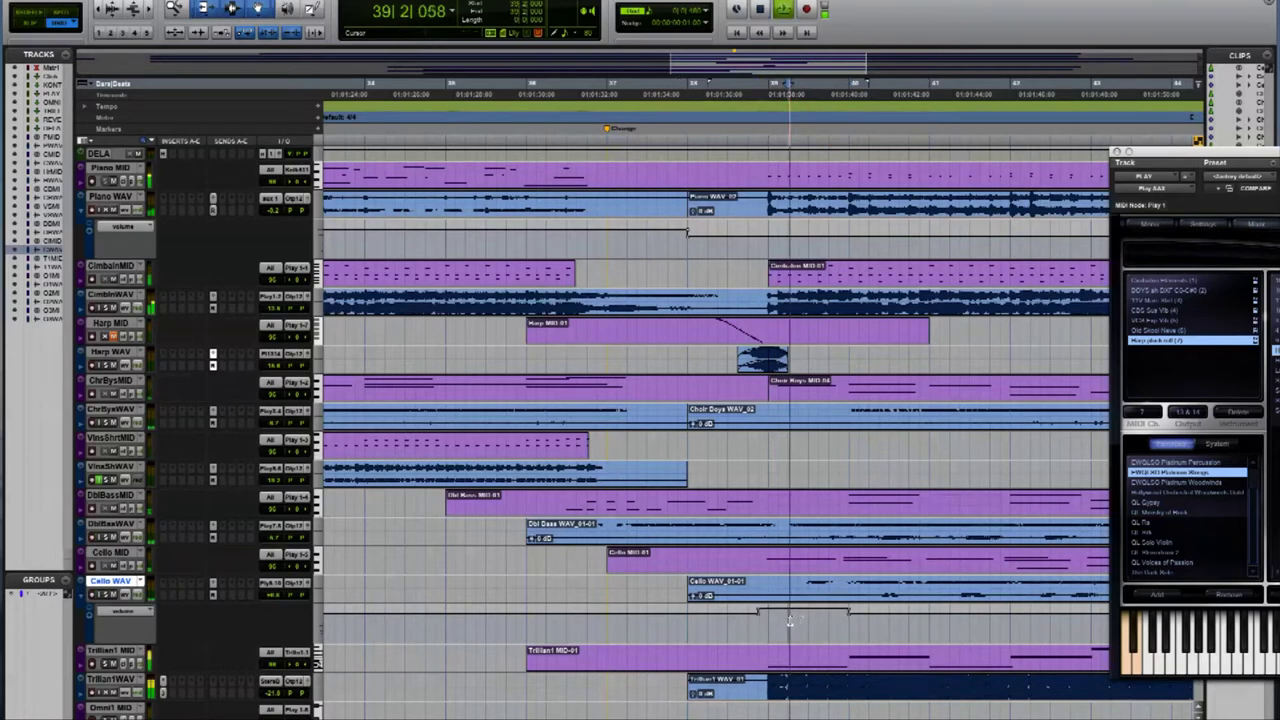
Turn the edges of the Cello WAV volume boost into gradual ramps, play it from 38|2|480, and hide the automation lane.
key(space)
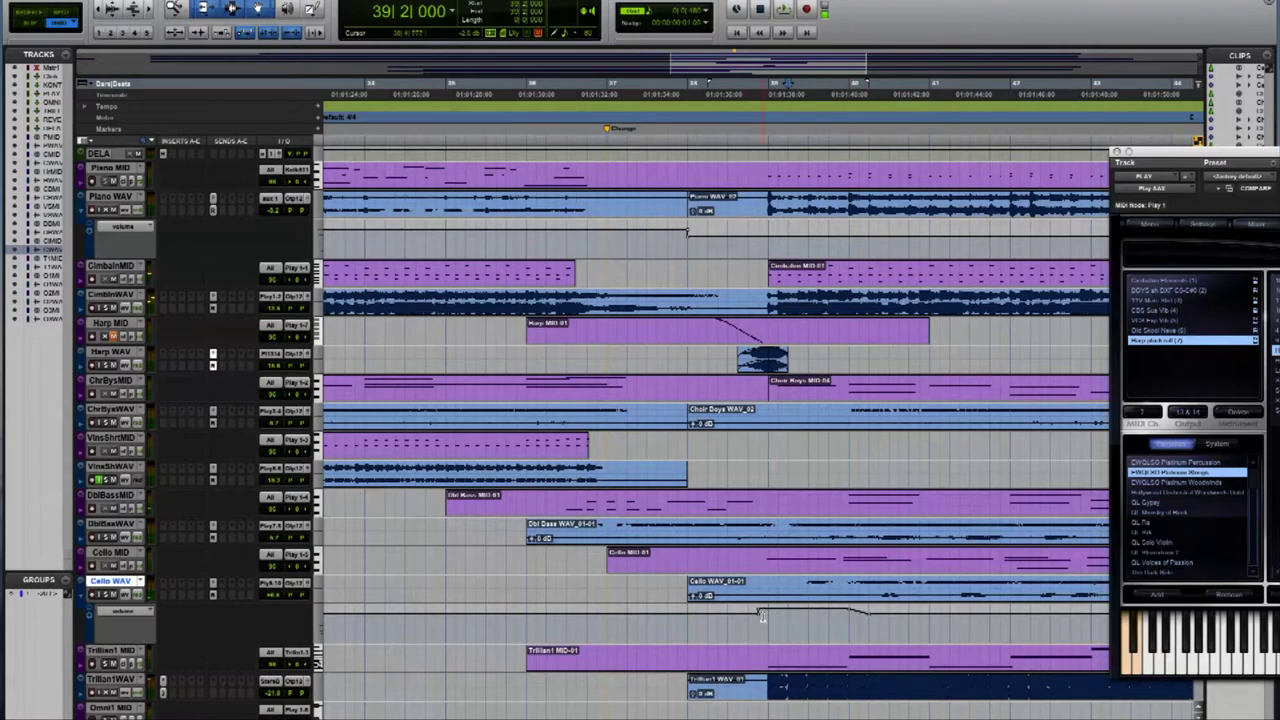
drag(758, 611, 721, 618)
key(space)
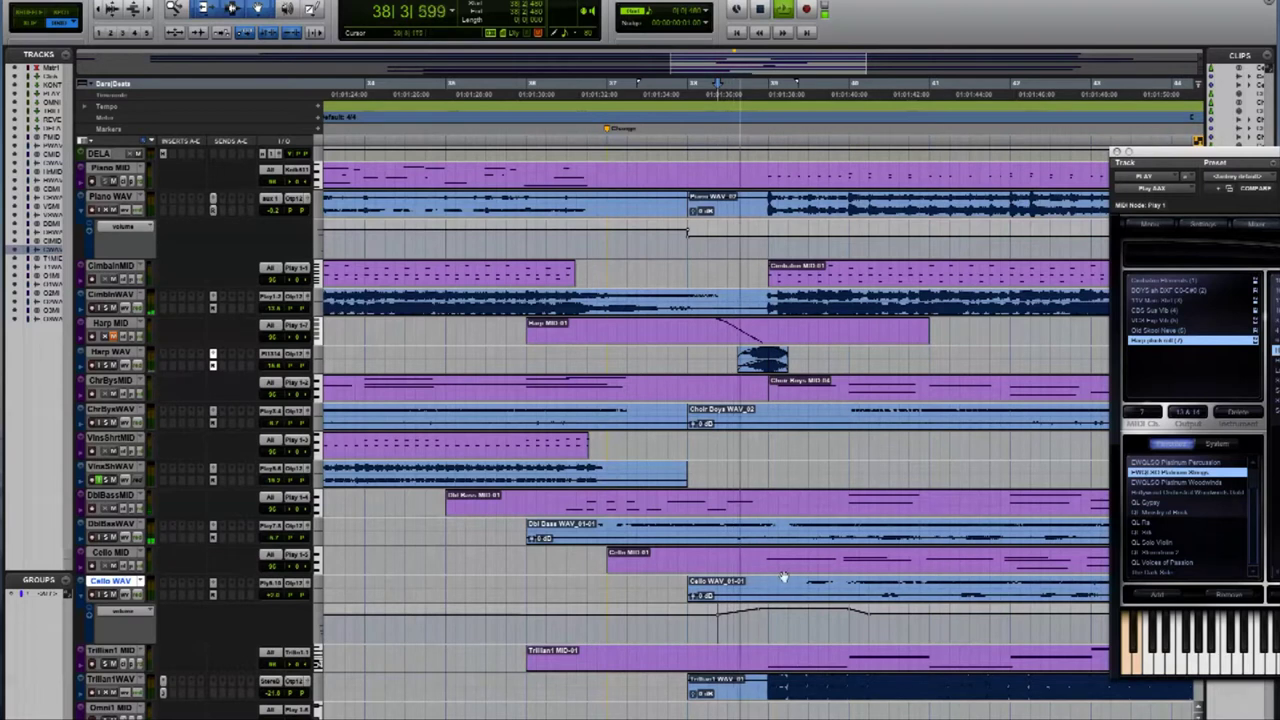
click(81, 598)
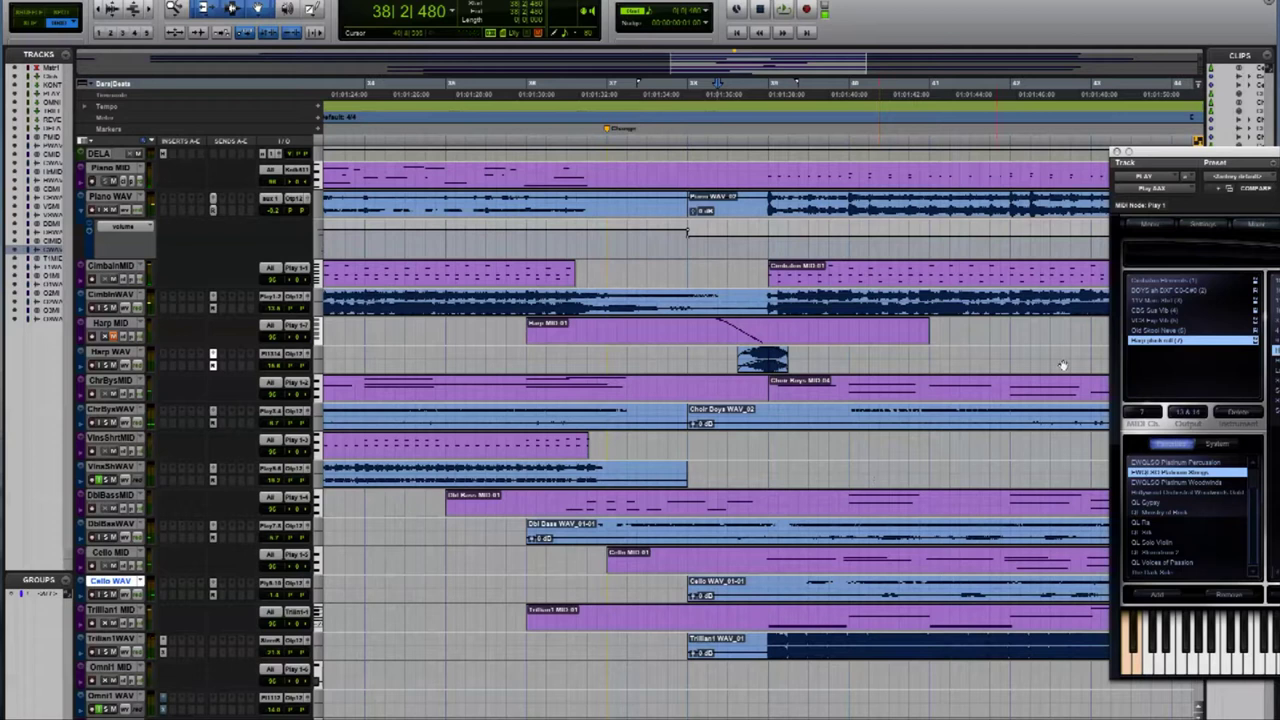
Close the Play instrument window and play the arrangement from 4|4|480 with the whole session in view.
click(1117, 152)
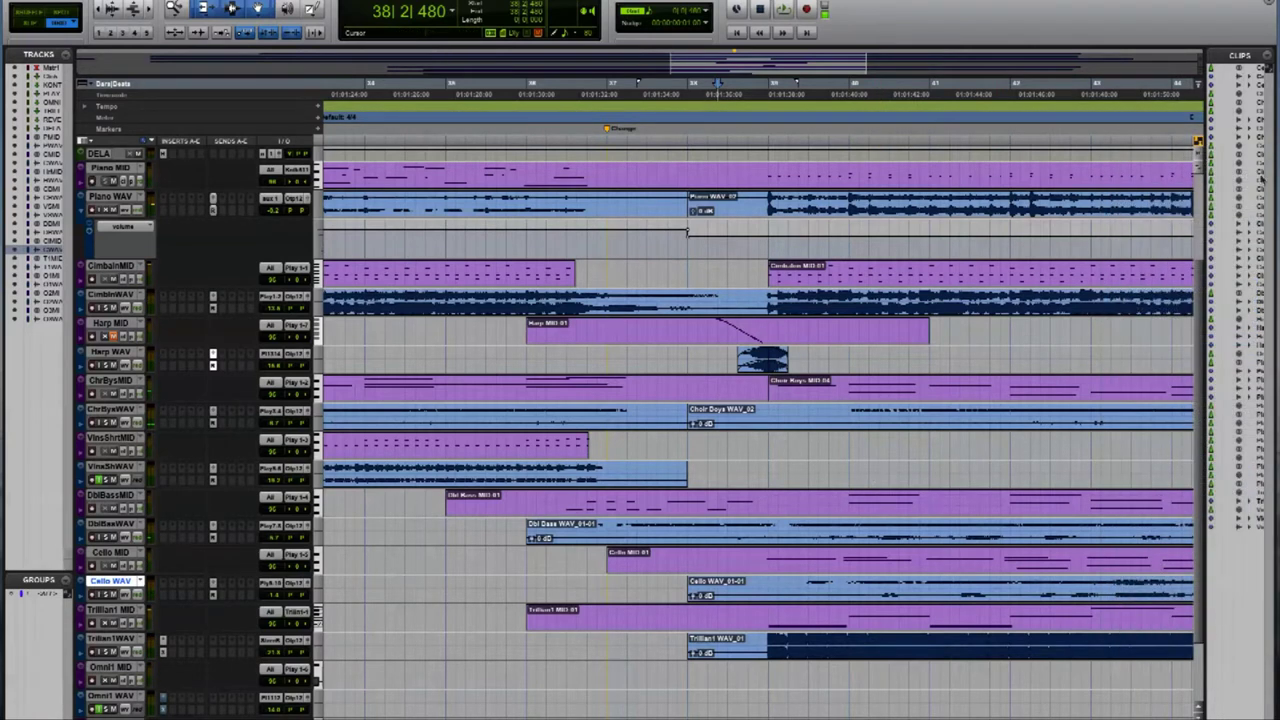
key(ctrl+[)
key(ctrl+[)
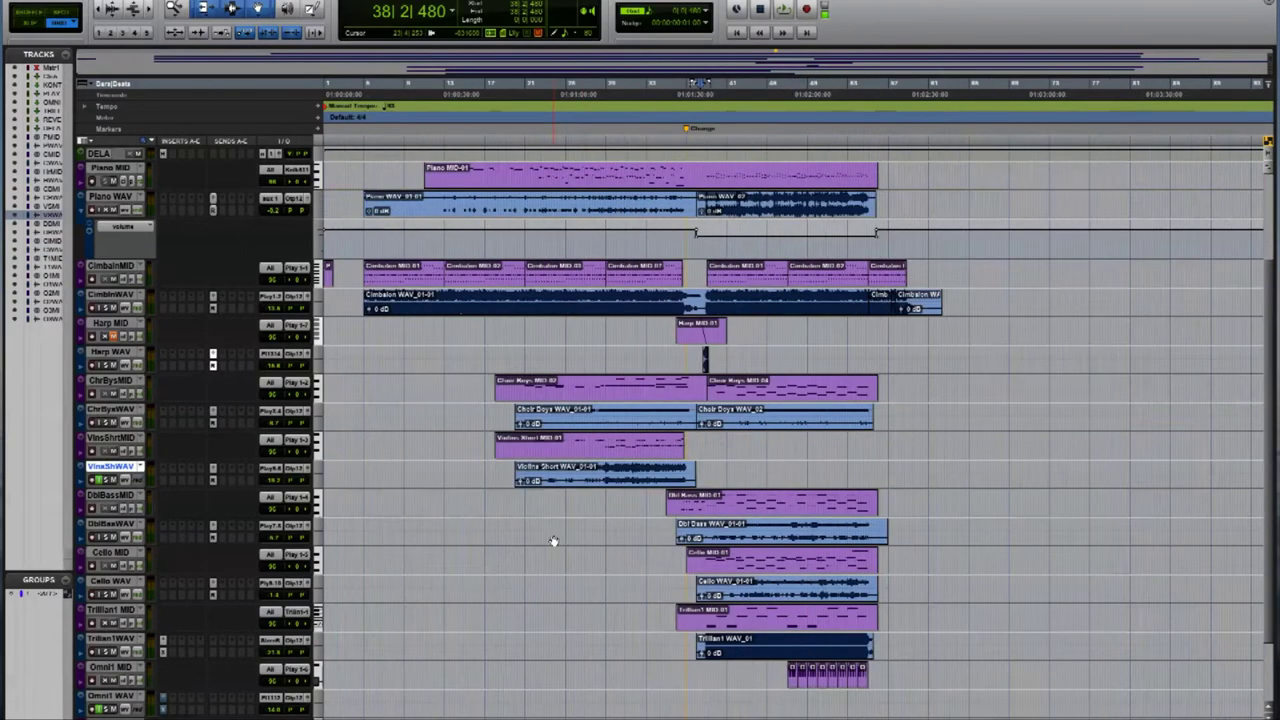
click(362, 246)
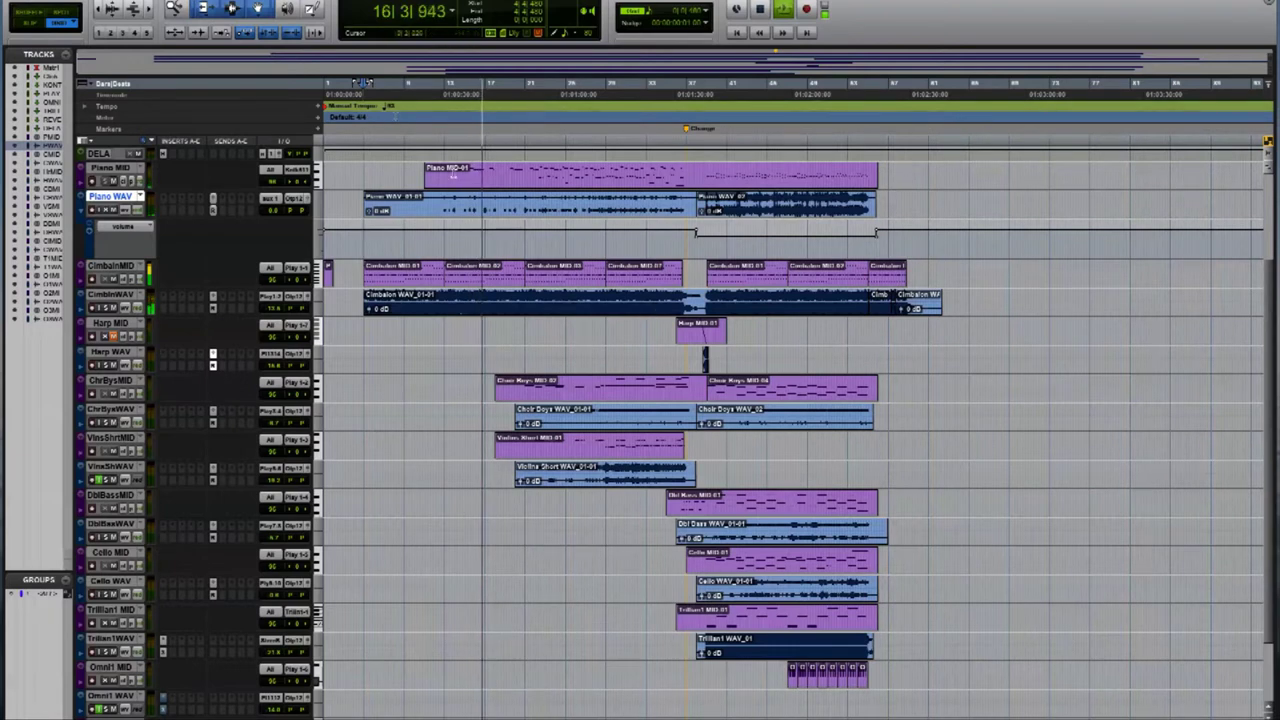
key(space)
Hide the Piano WAV volume lane, enlarge the Piano MID track and switch it to velocity view.
click(500, 183)
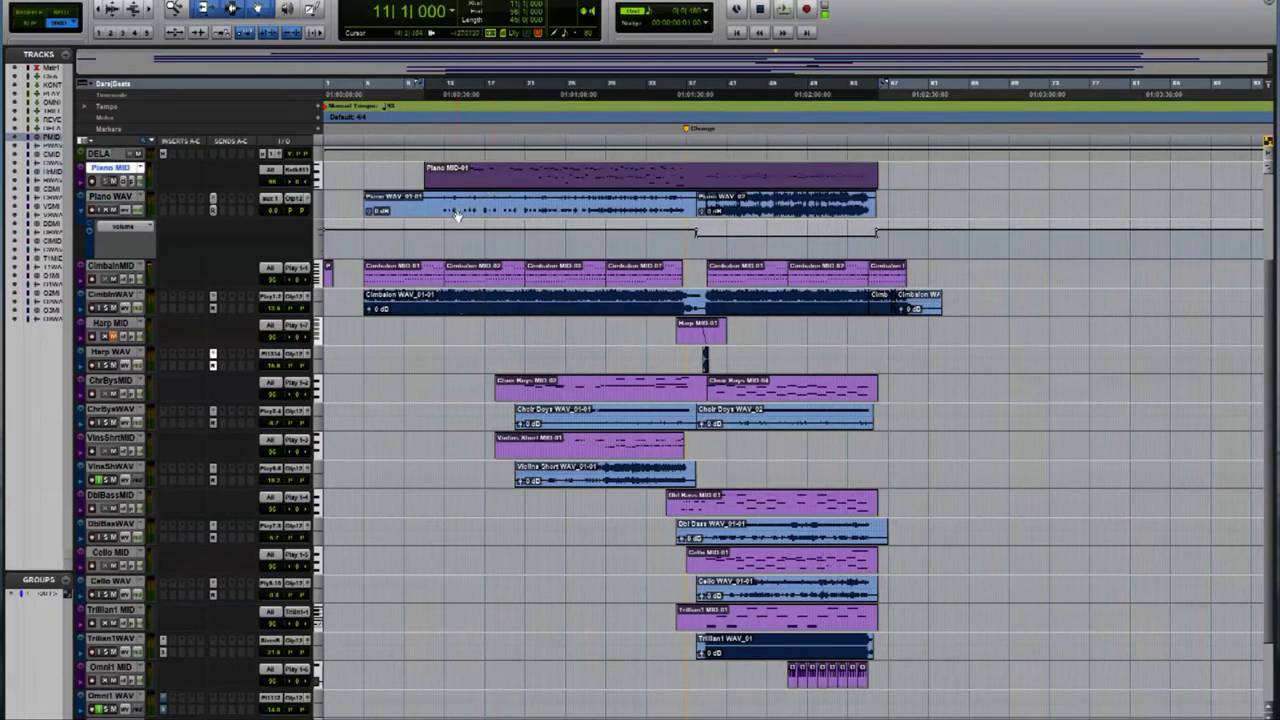
key(ctrl+])
key(ctrl+])
key(ctrl+])
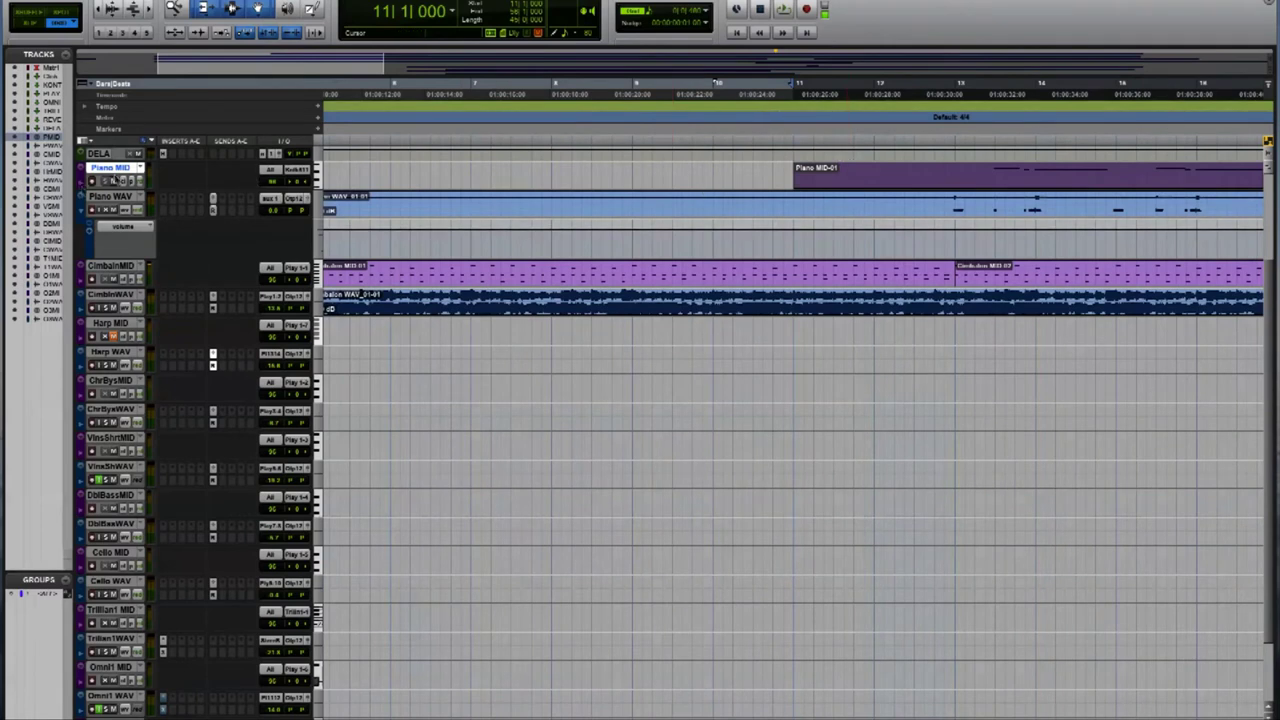
click(76, 211)
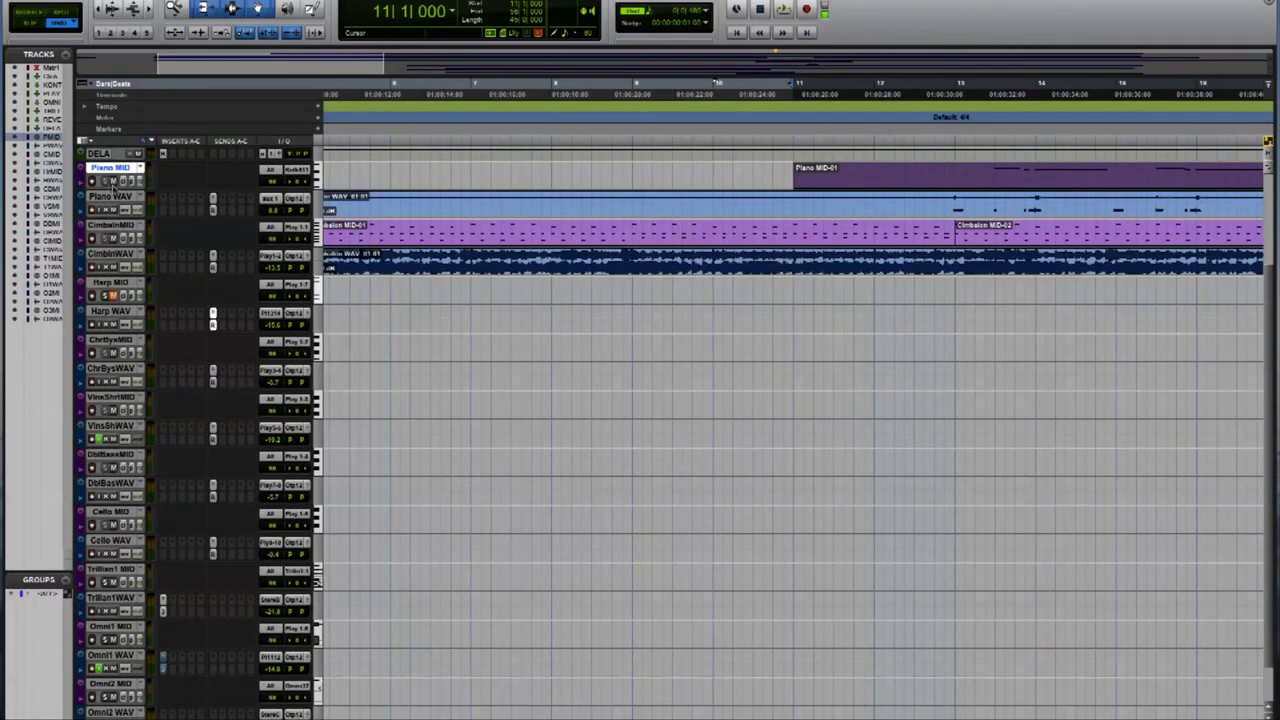
right_click(123, 182)
click(150, 195)
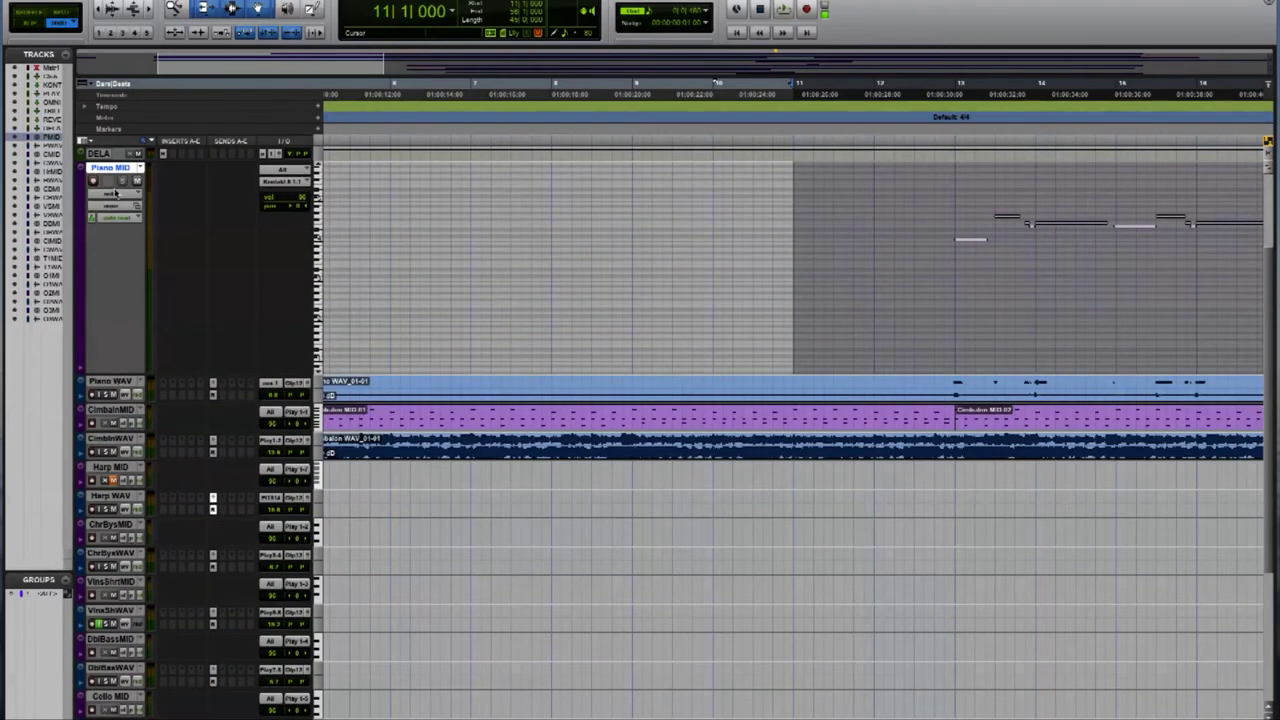
click(116, 193)
key(Return)
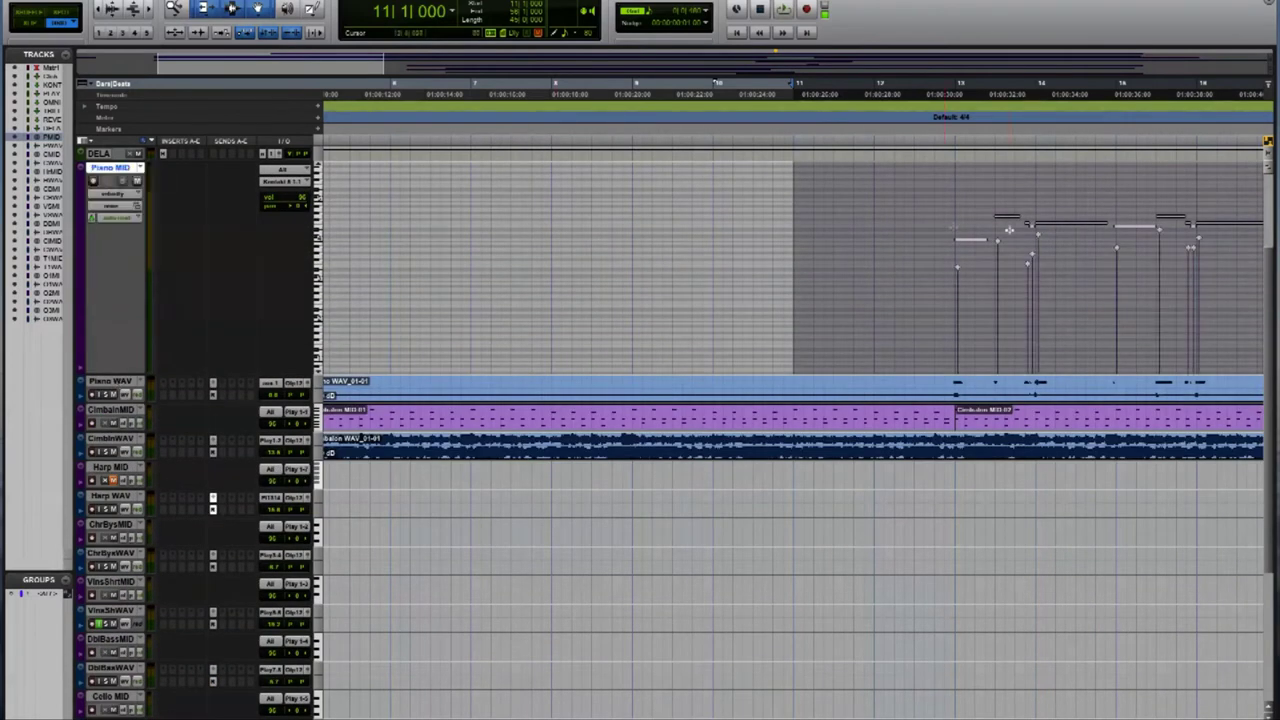
Play the Piano MID part from 12|4|687 and lower the velocity of the long note near bar 14.
click(949, 203)
scroll(1080, 253, right, 10)
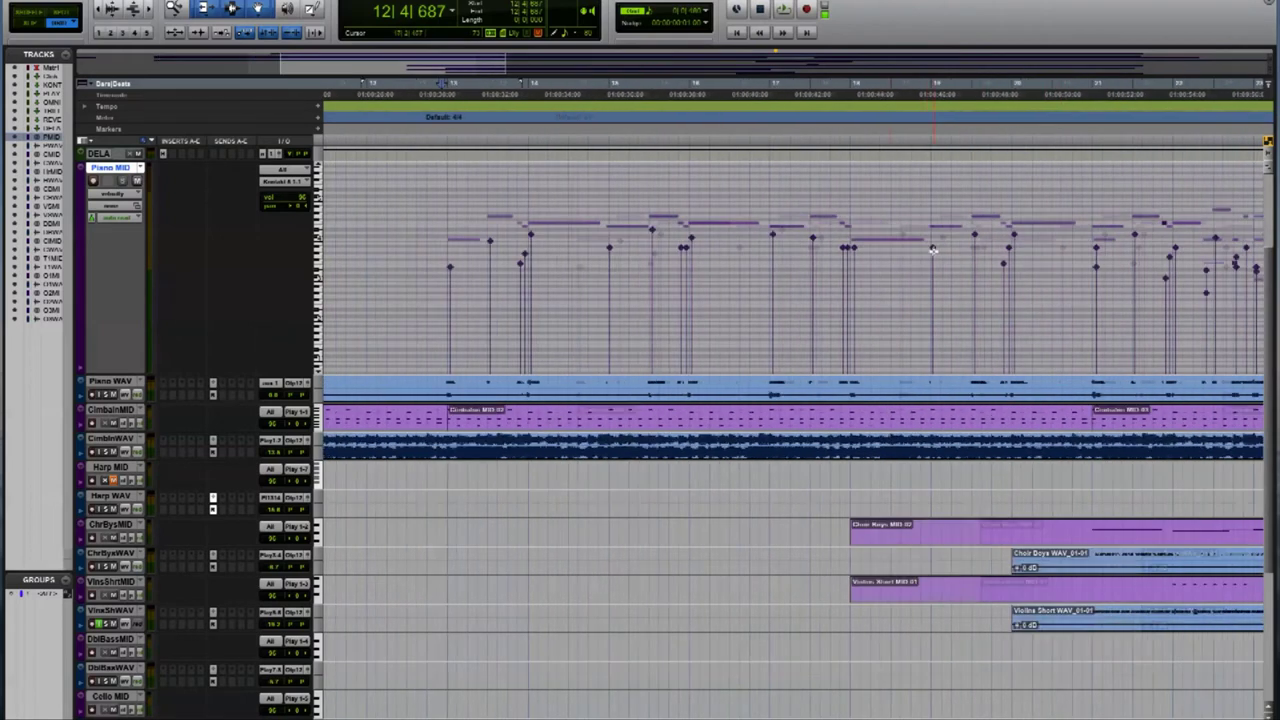
key(space)
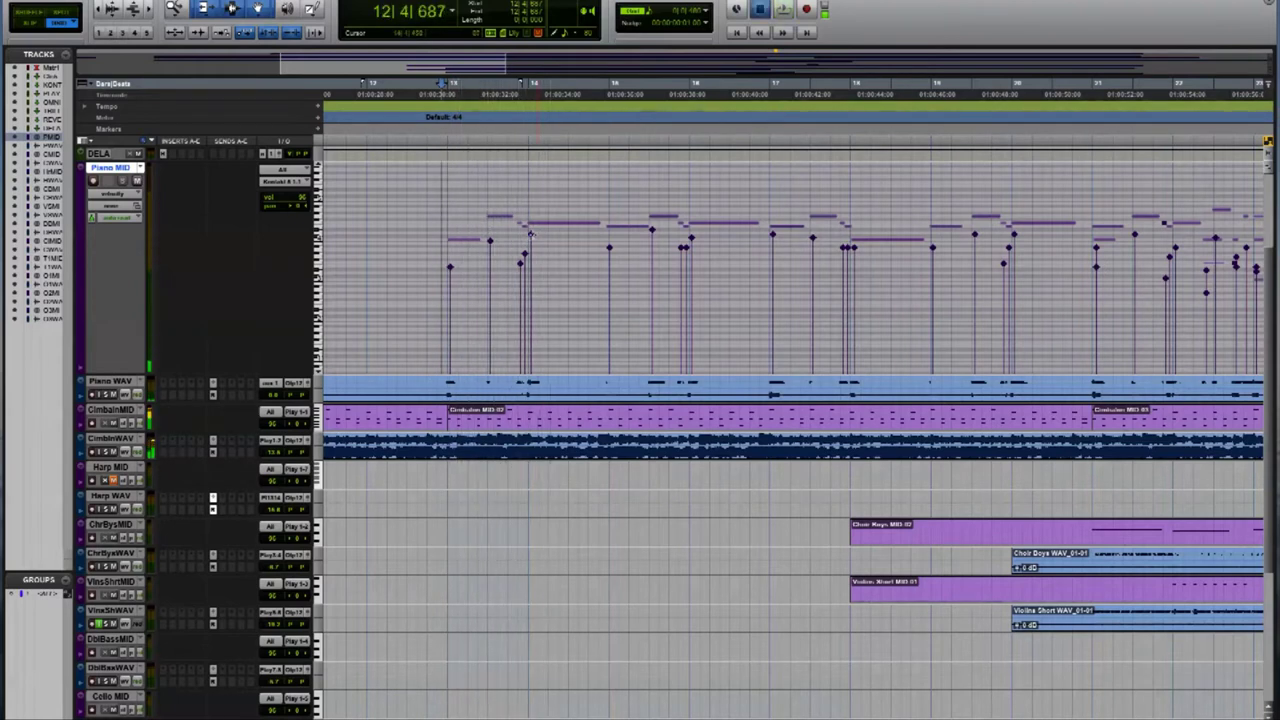
Delete the first Piano WAV clip, enable input monitoring on that track, and play the piano MIDI opening from 12|2|226.
key(ctrl+bracketleft)
key(space)
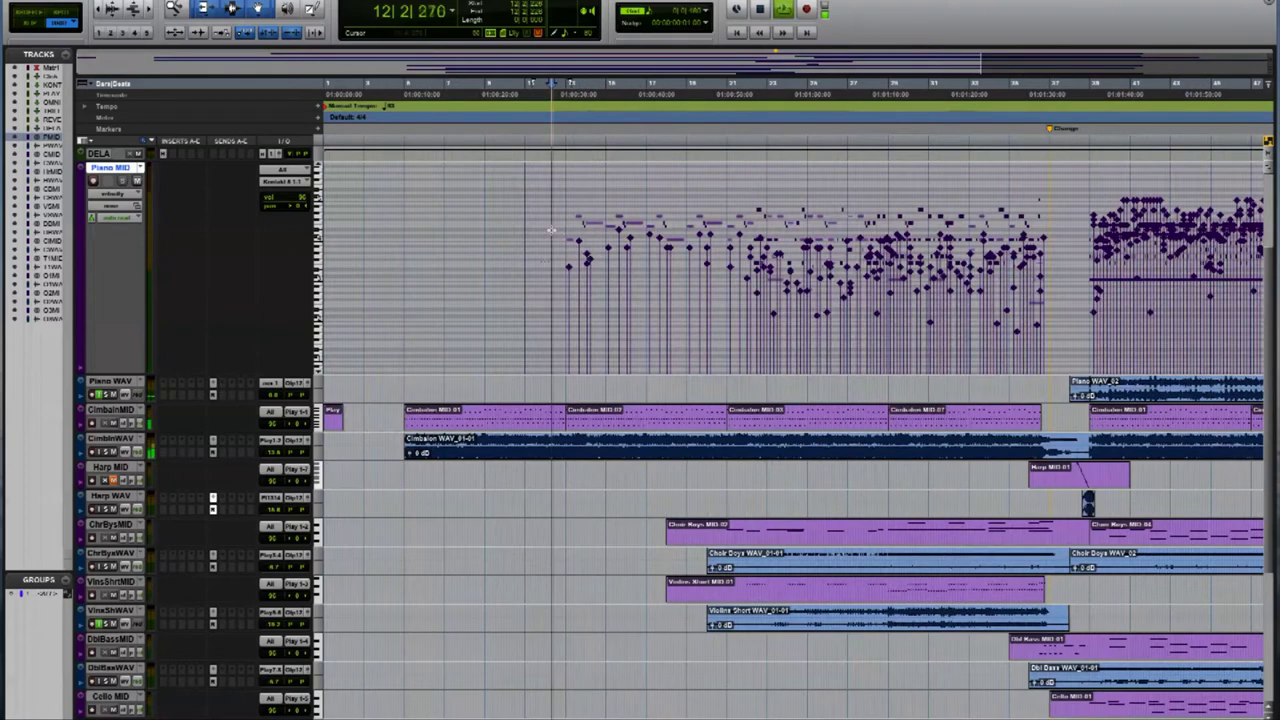
key(ctrl+bracketright)
key(ctrl+bracketright)
key(ctrl+bracketright)
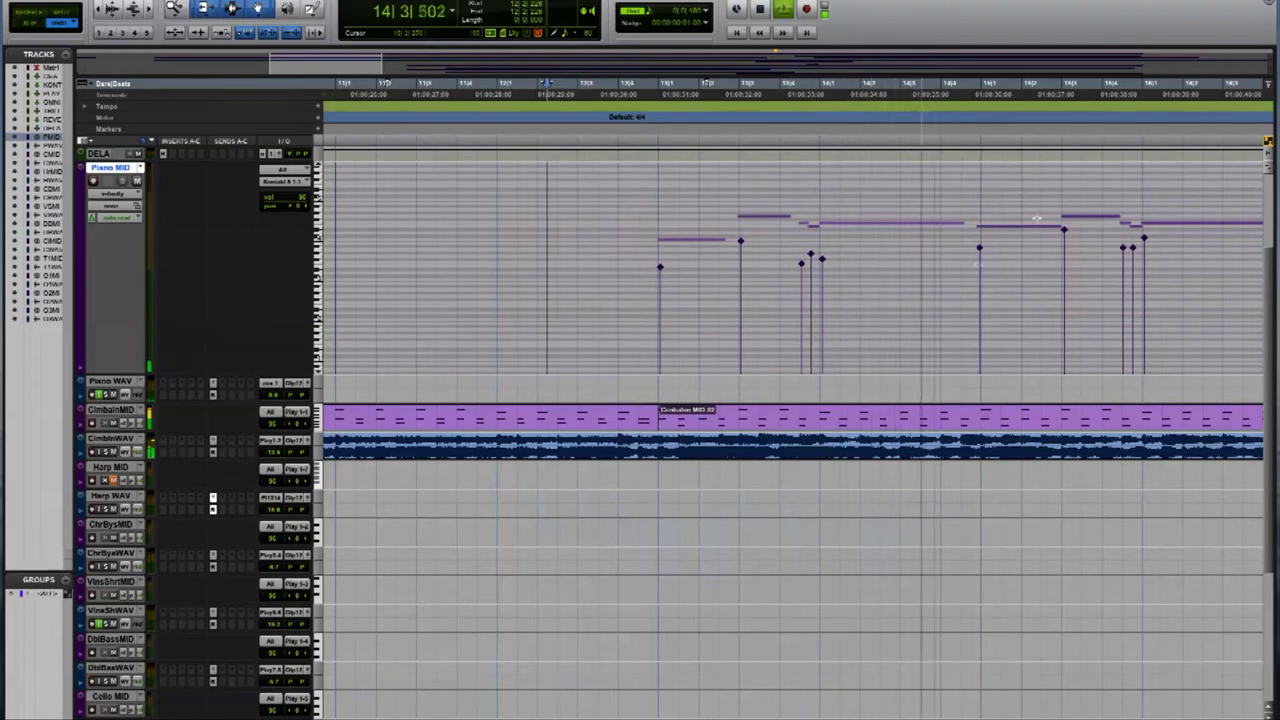
key(space)
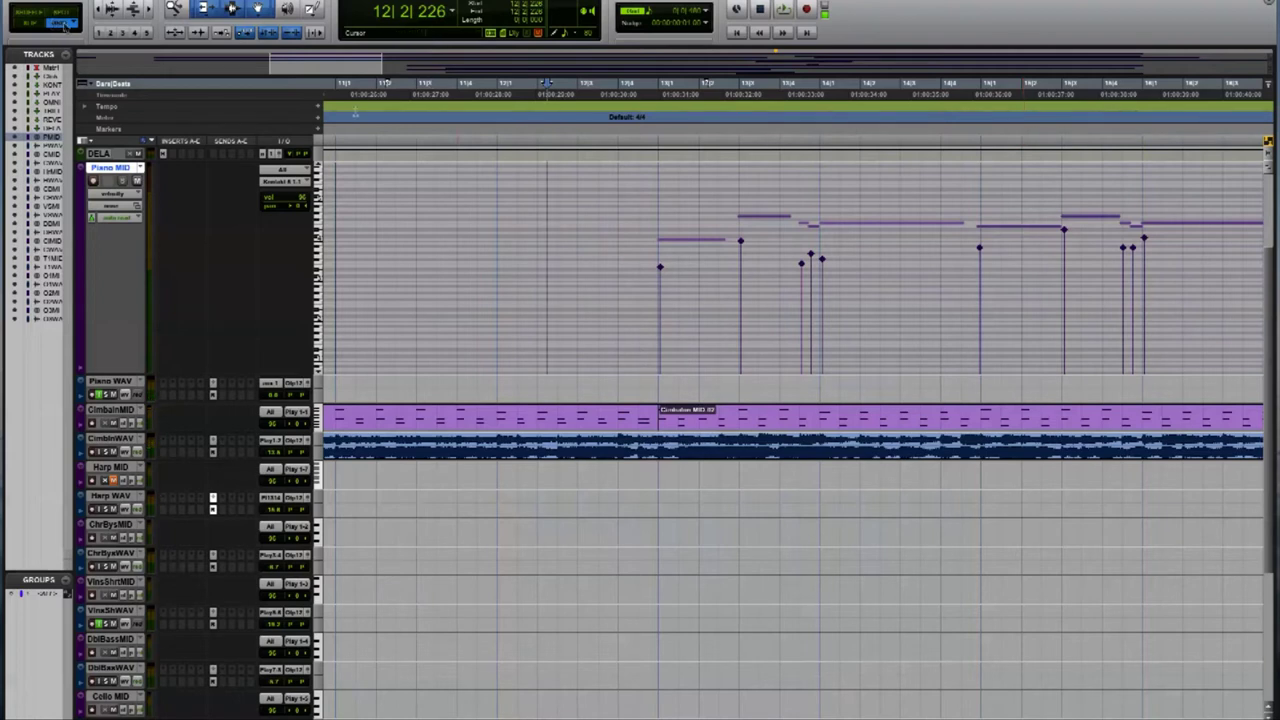
Move the piano notes at bar 15 and near 15|4|419 slightly later, playing back the phrase to check their timing.
click(1015, 229)
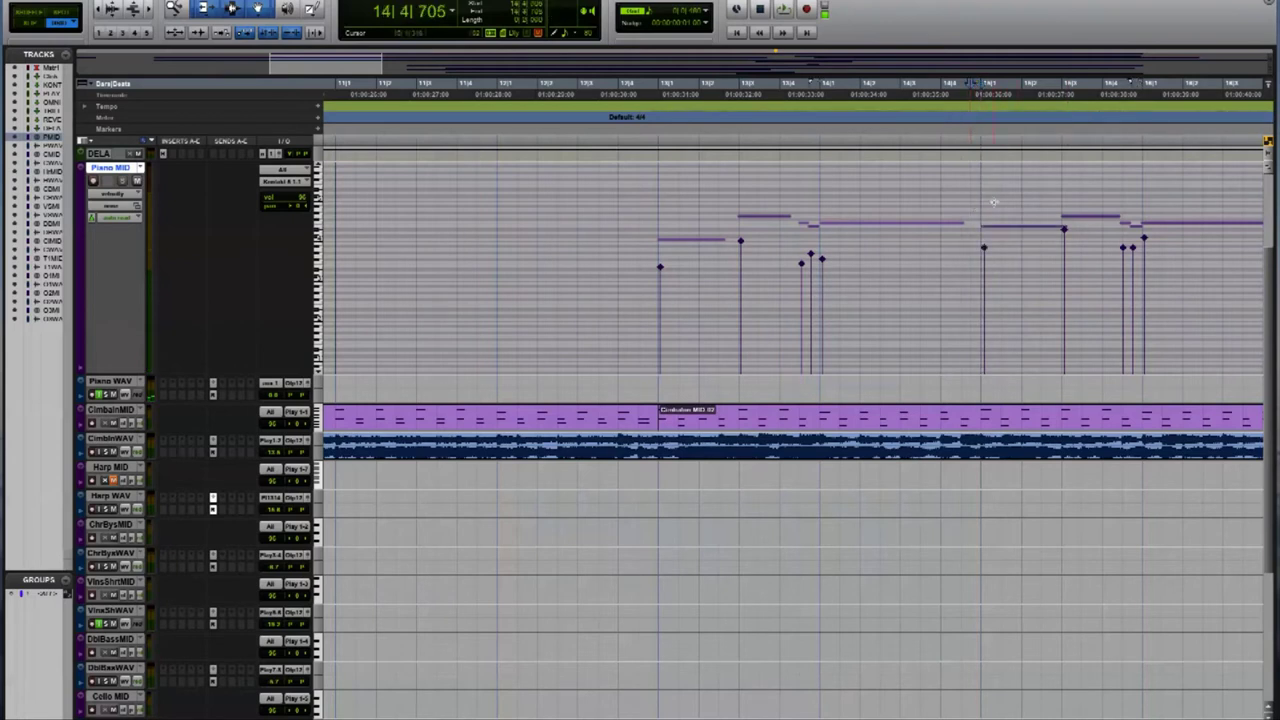
key(space)
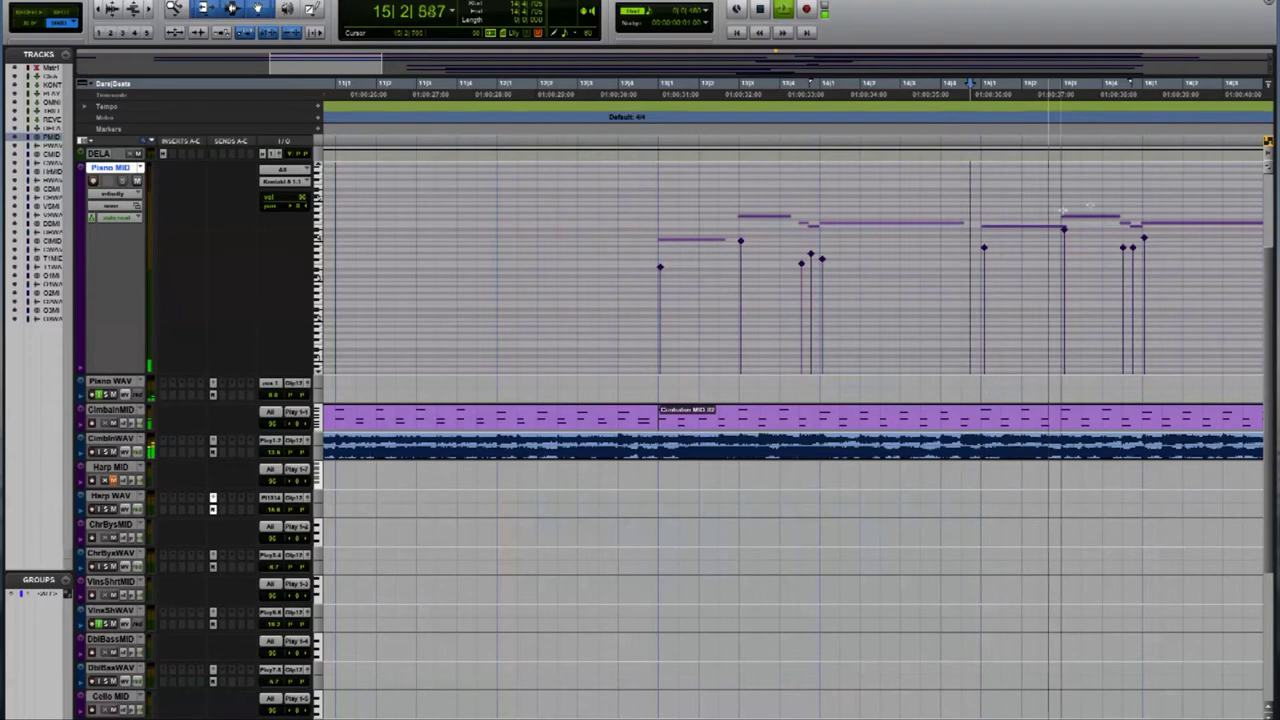
key(space)
key(space)
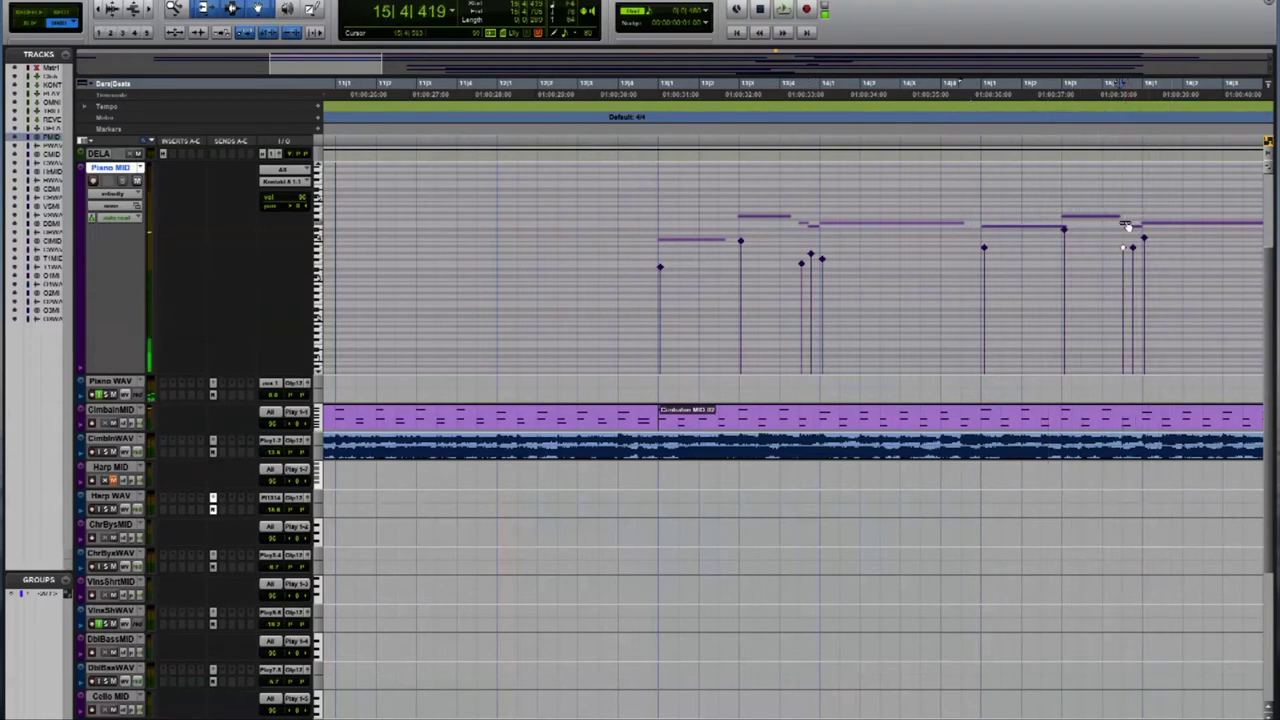
click(1071, 186)
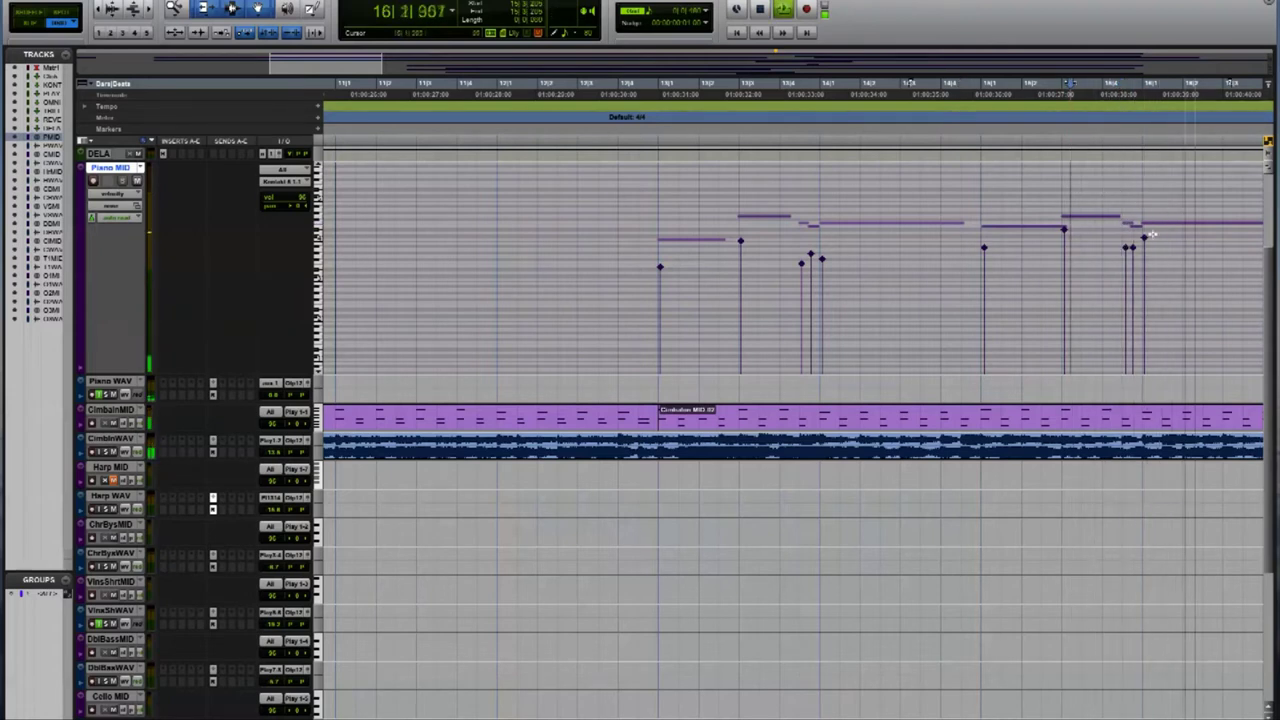
key(space)
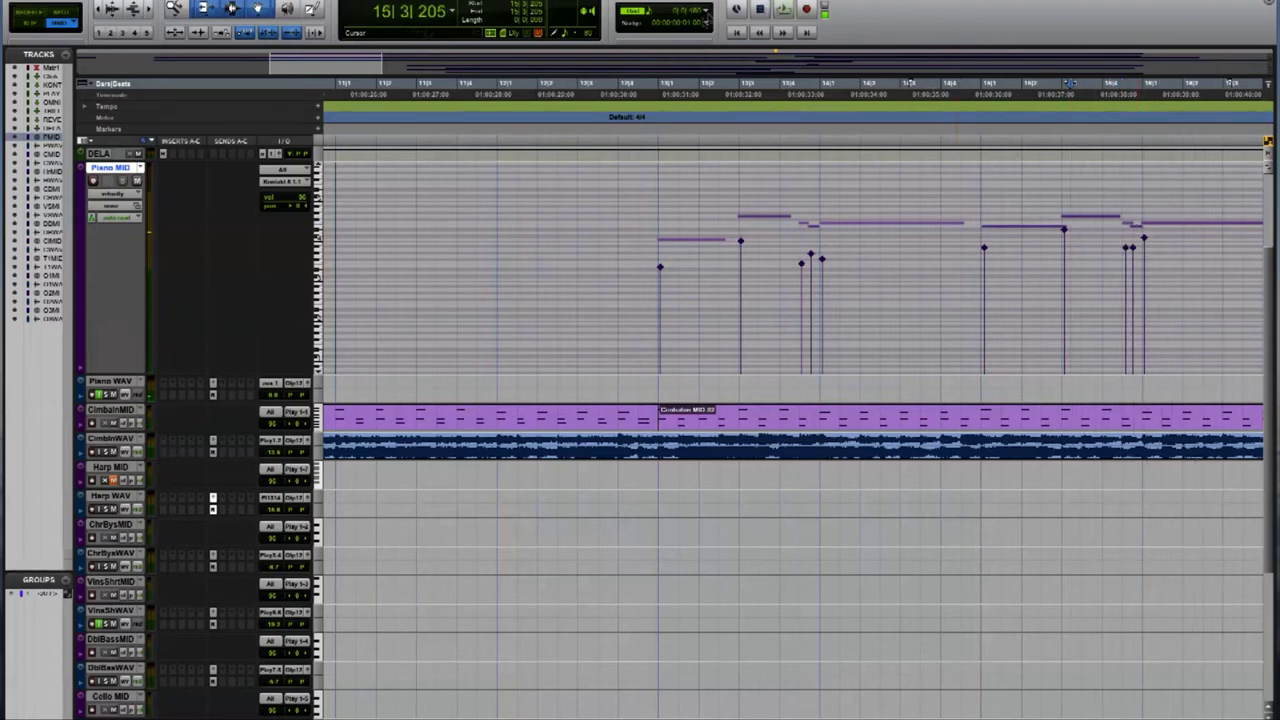
Choose a finer grid value, move the short piano note near 15|4|656 slightly later, and play back from 15|4|214.
click(706, 14)
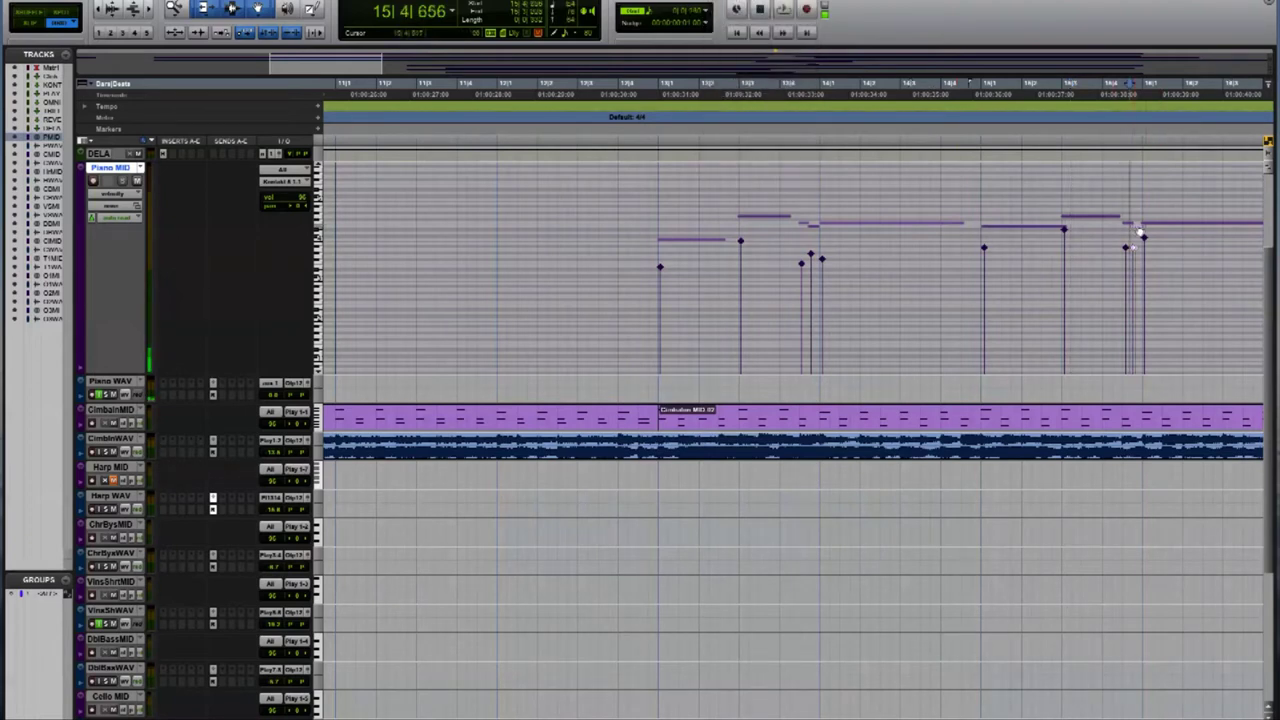
key(space)
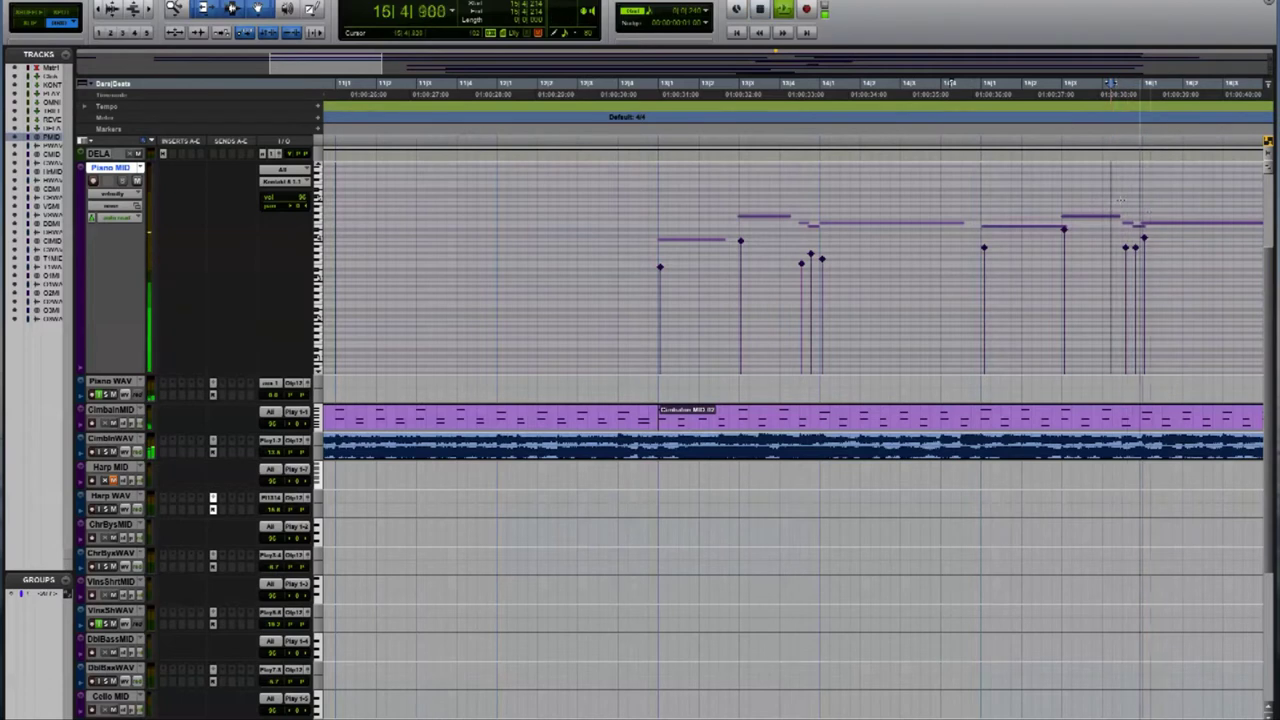
key(space)
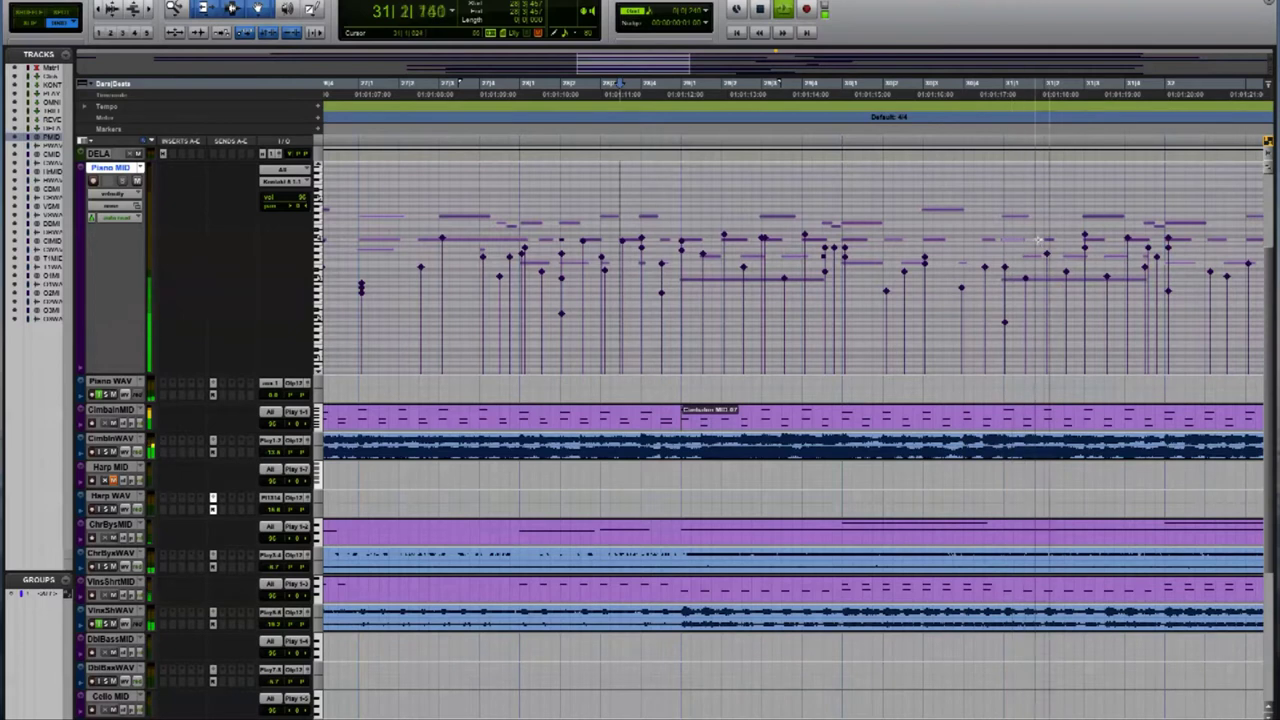
Play back the piano MIDI phrase across bars 33 to 36 and move the early notes around bars 34 and 36 slightly later.
click(388, 252)
key(space)
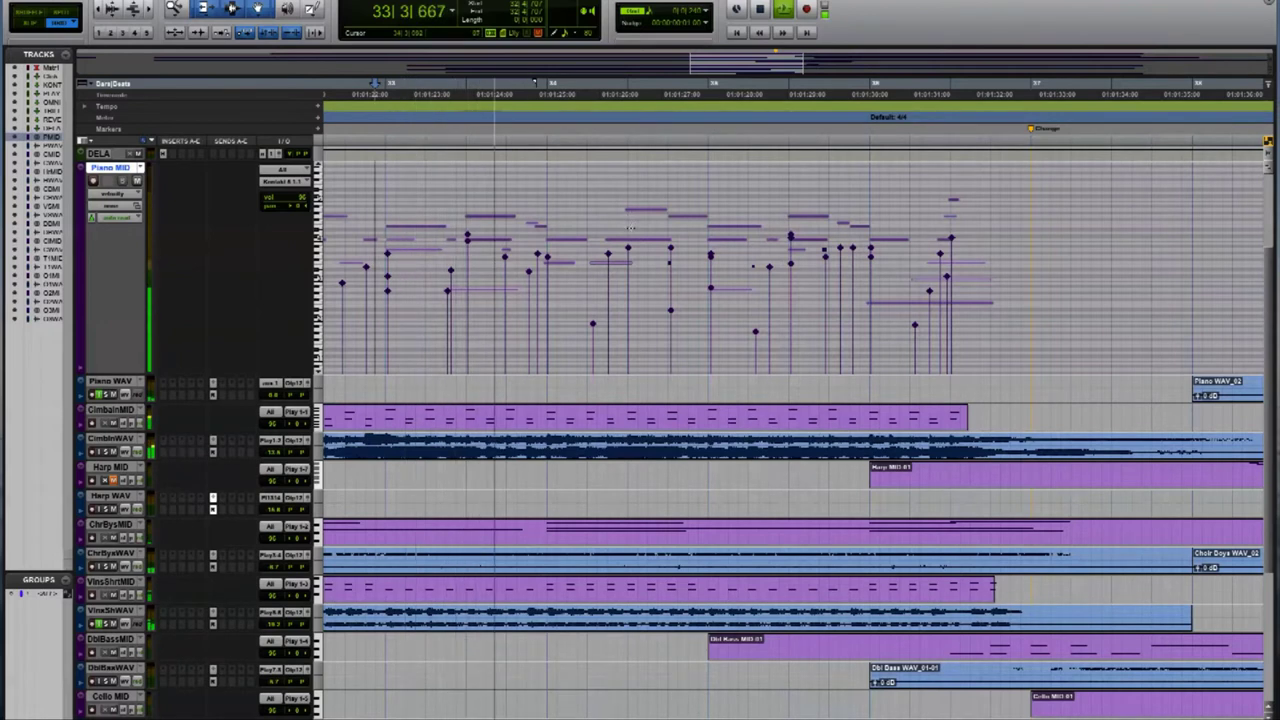
key(space)
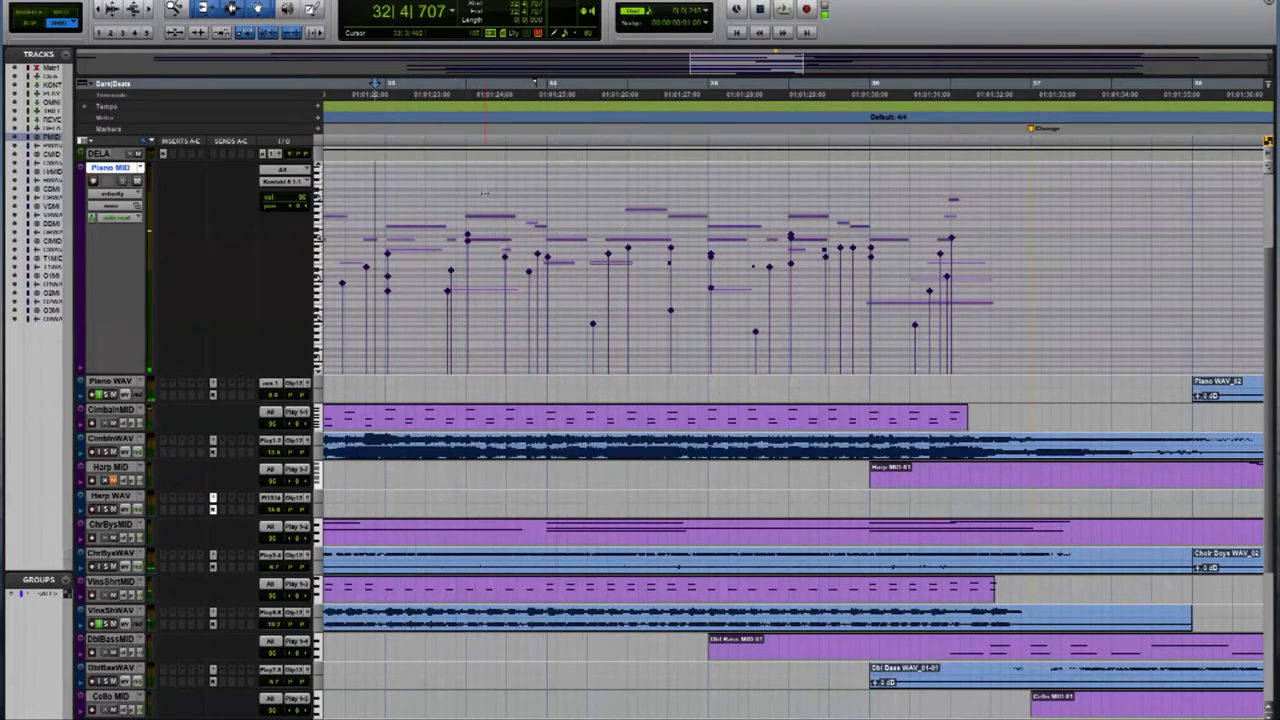
click(476, 192)
key(space)
key(space)
key(space)
click(517, 174)
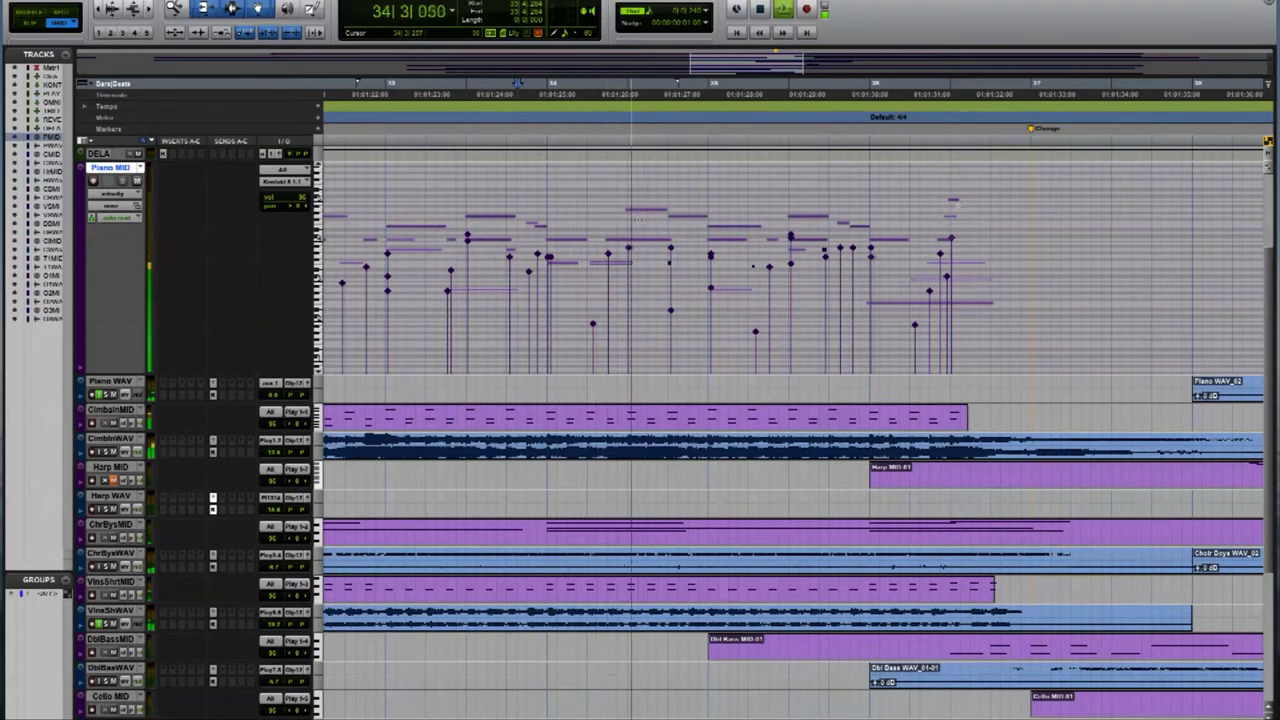
click(951, 205)
click(918, 194)
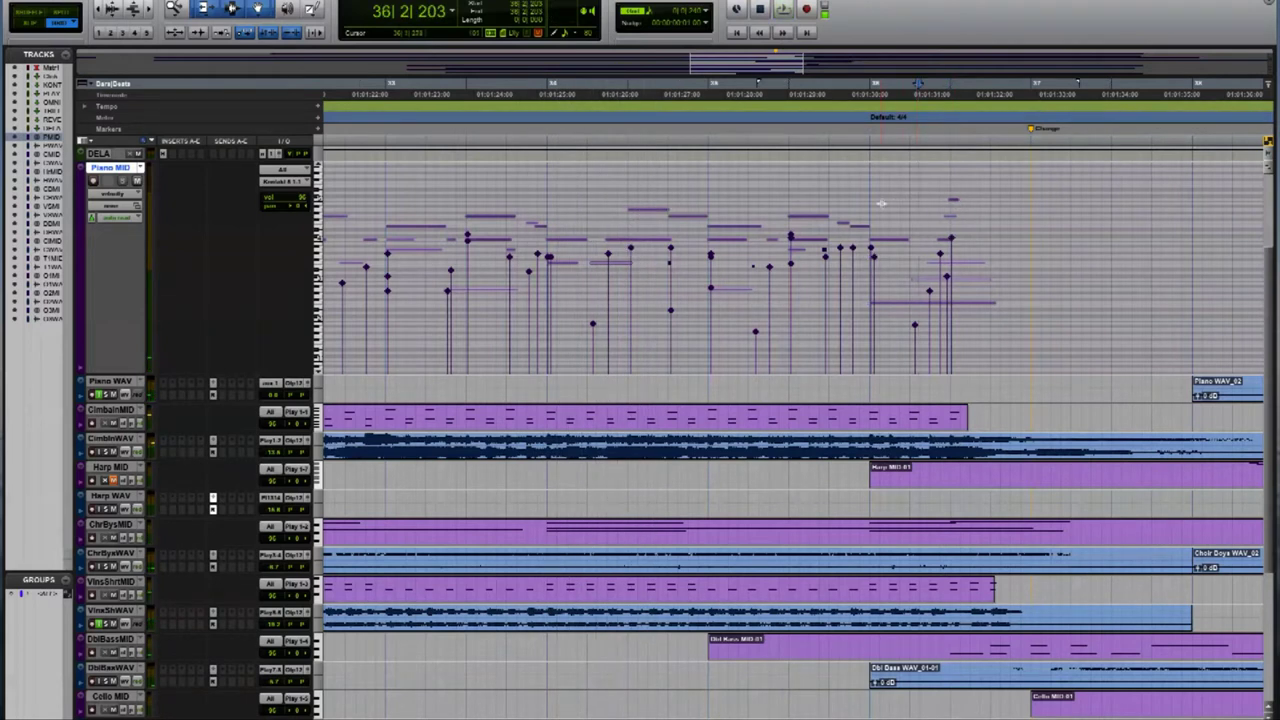
Show Piano MID as clips, select both piano tracks from 12|4|480 to 38|1|000, and record the part onto Piano WAV.
click(113, 193)
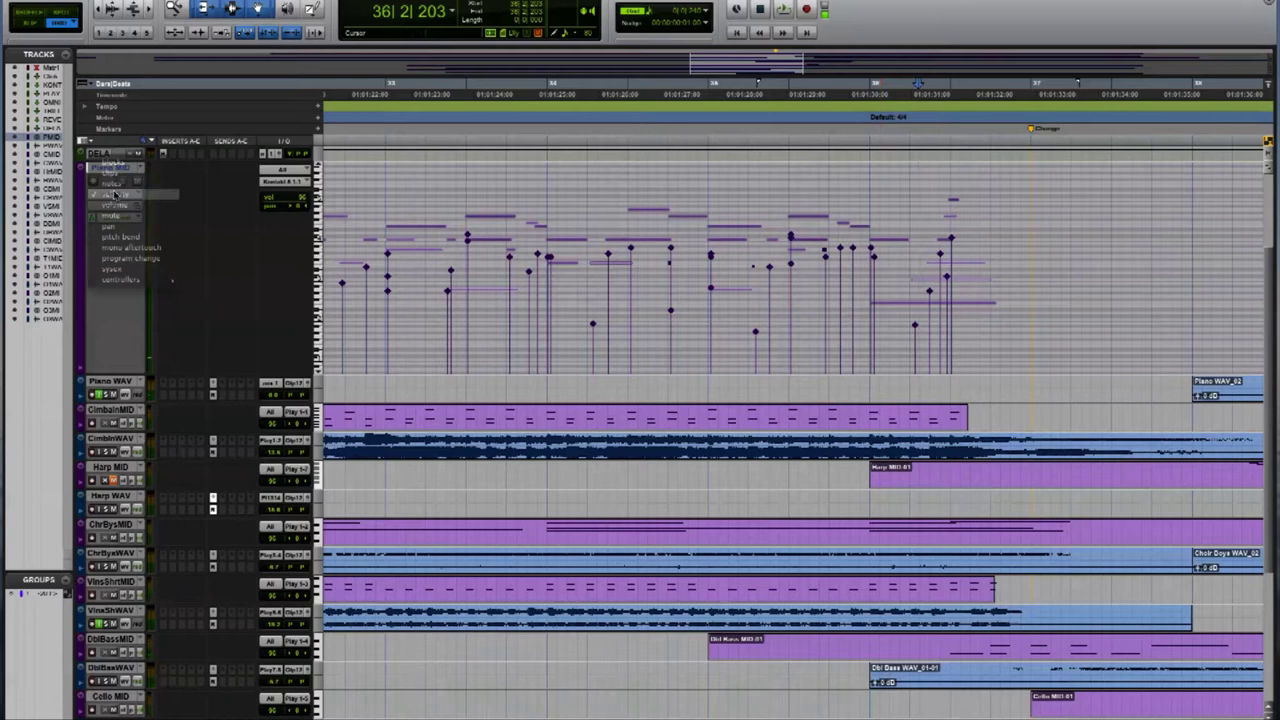
click(115, 178)
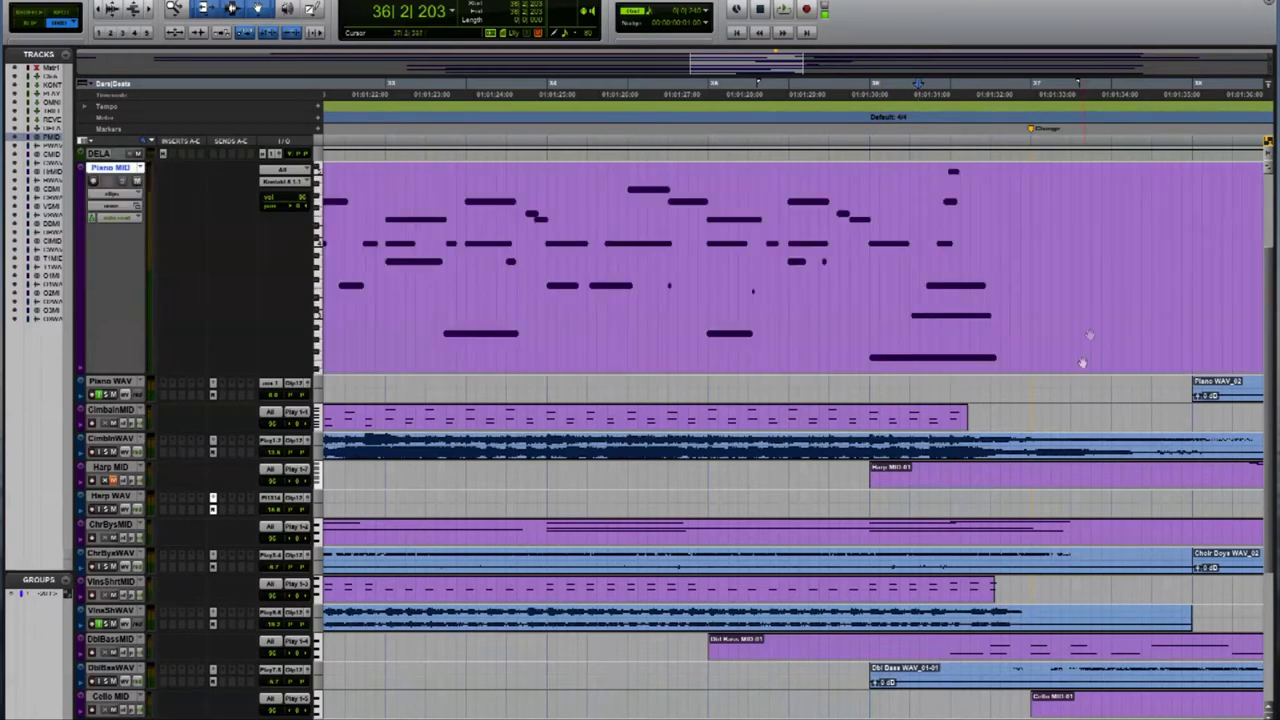
click(1190, 381)
drag(1190, 381, 706, 314)
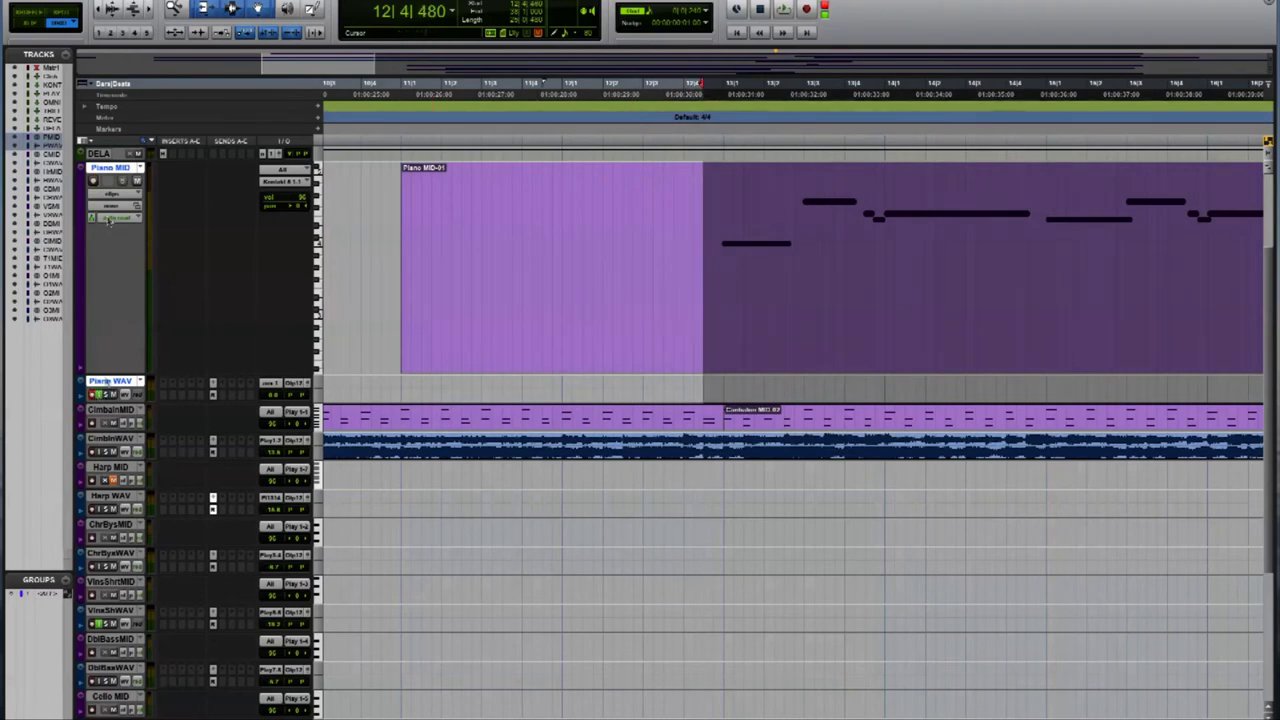
key(space)
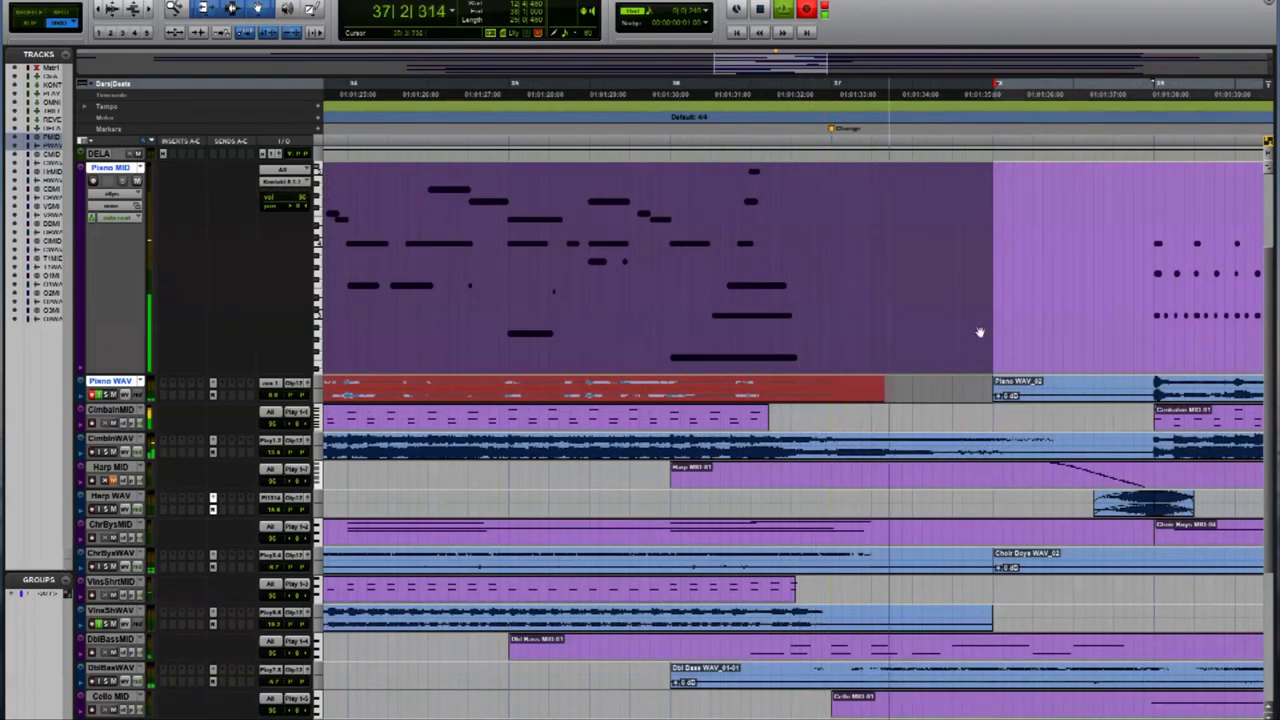
key(space)
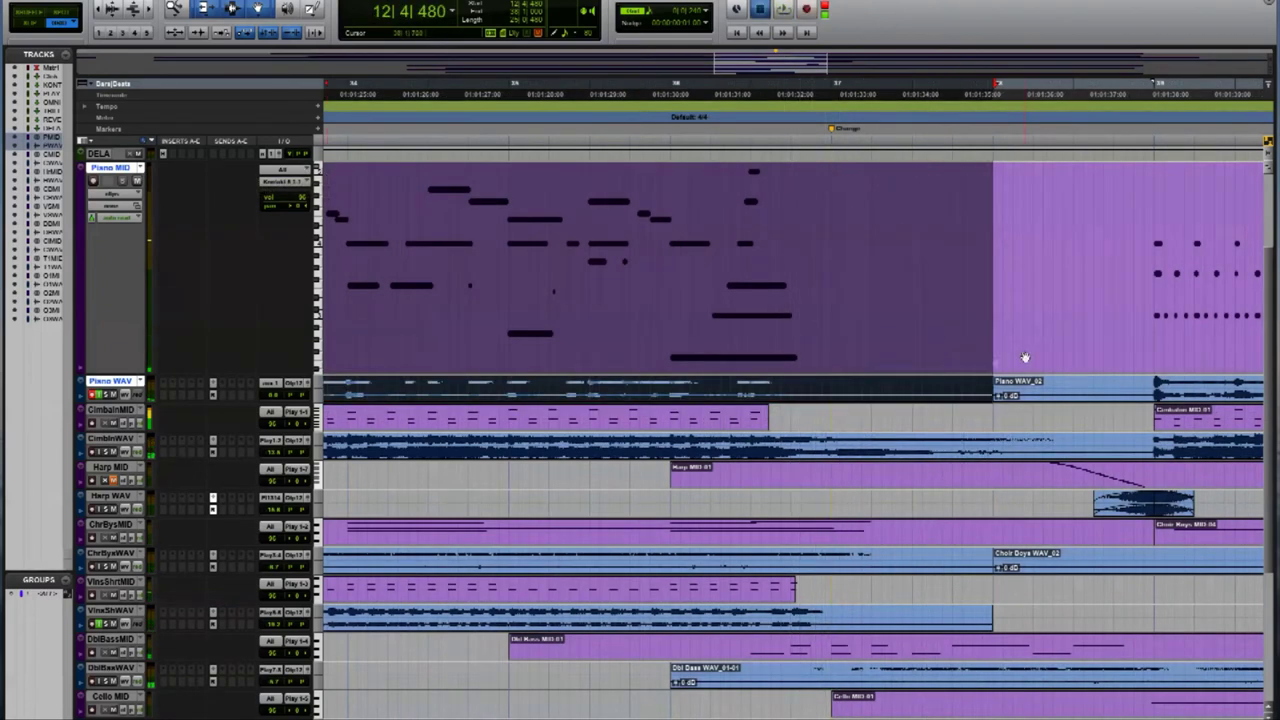
Fade out the new Piano WAV clip from 36|3|480 to its end and trim the following clip's start to 38|4|720.
drag(993, 382, 769, 382)
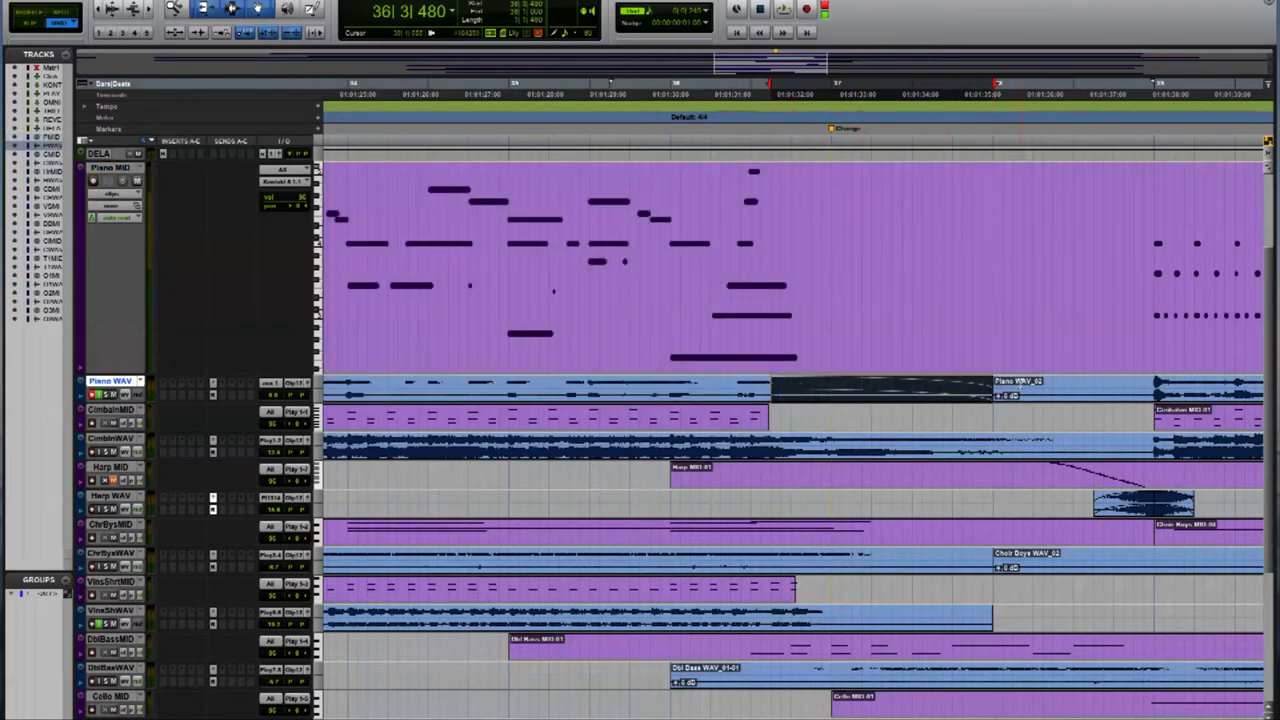
click(1000, 385)
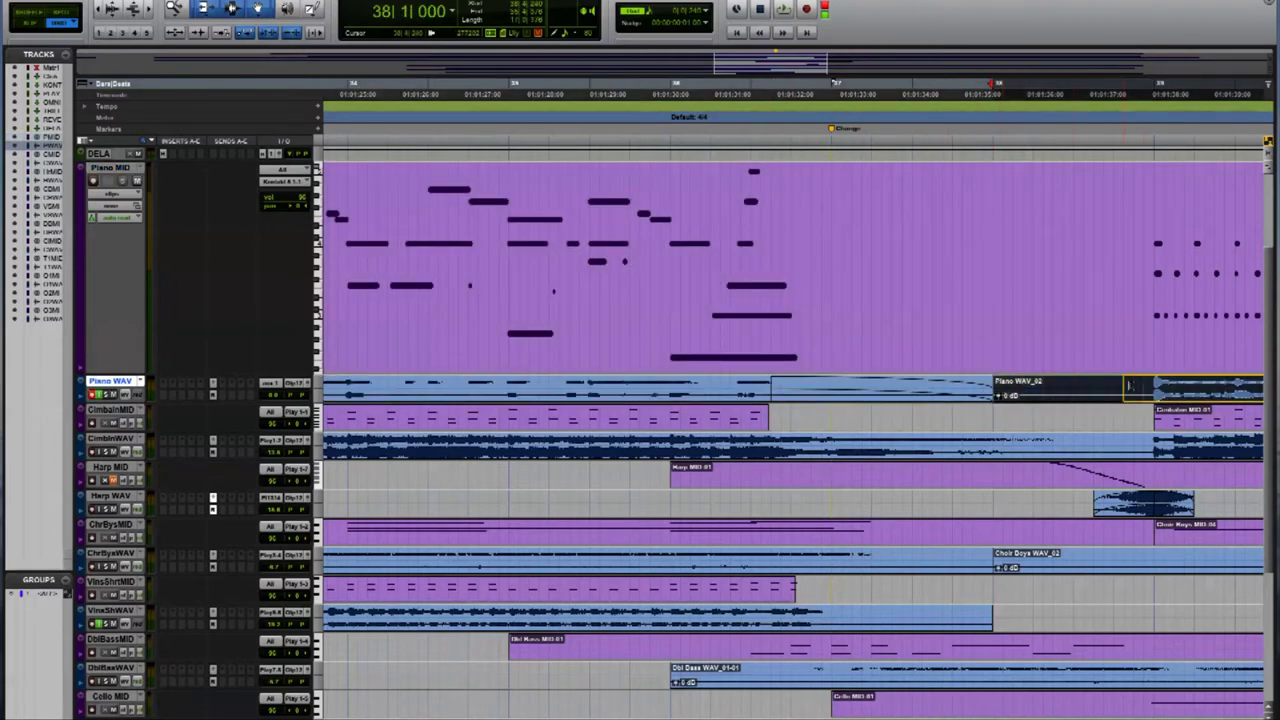
drag(1000, 385, 1114, 392)
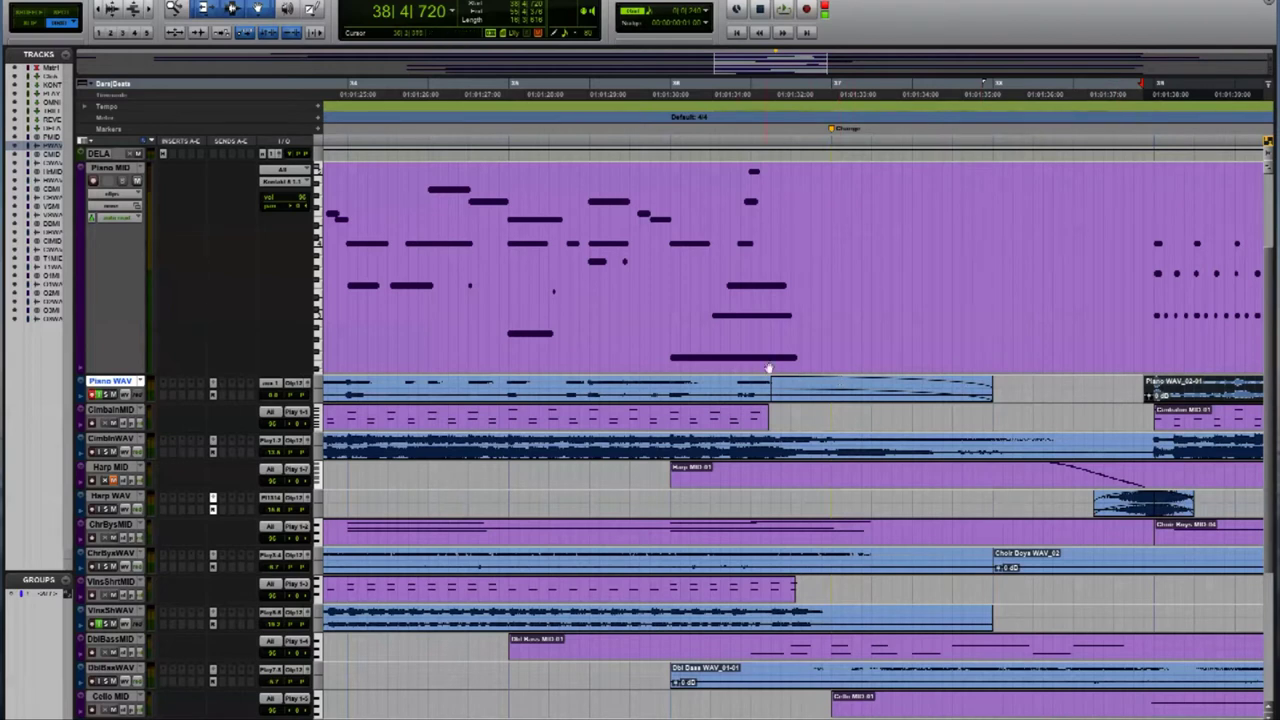
Close the Piano WAV equalizer, open the track's reverb send, and set the send to follow the main pan.
key(ctrl+bracketleft)
key(ctrl+bracketleft)
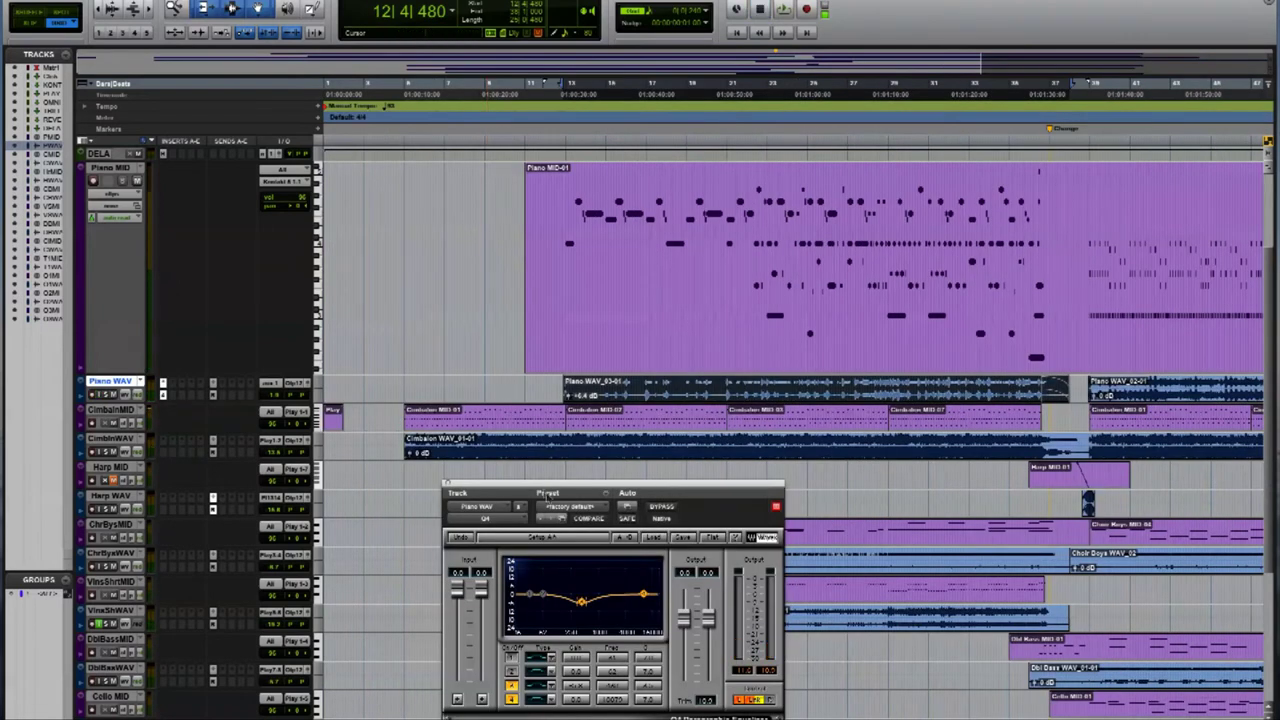
click(775, 507)
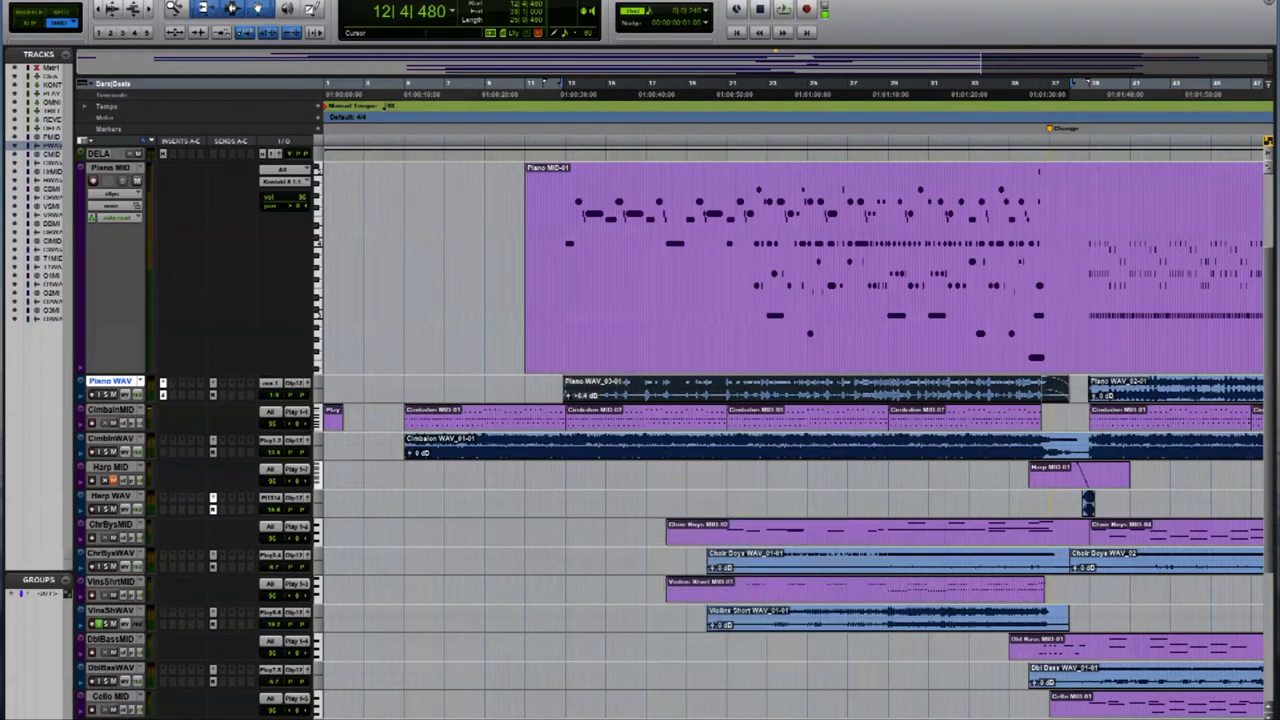
click(213, 396)
drag(1076, 388, 759, 380)
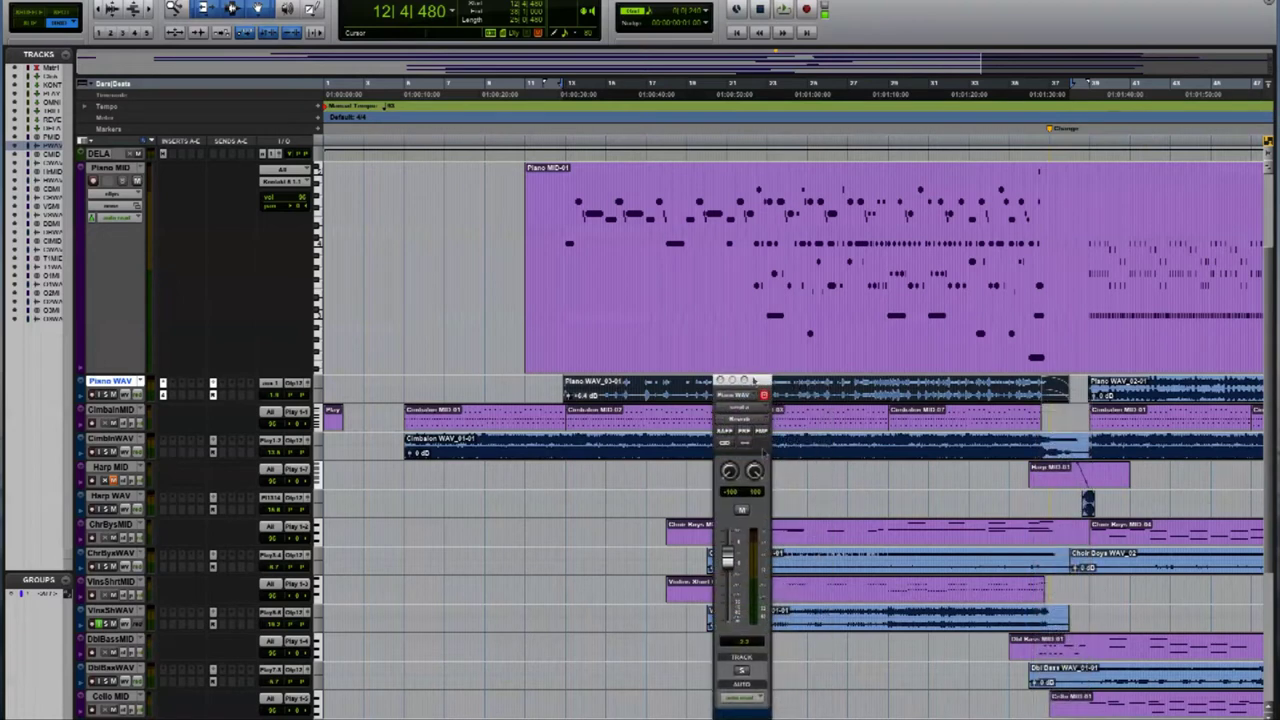
click(762, 431)
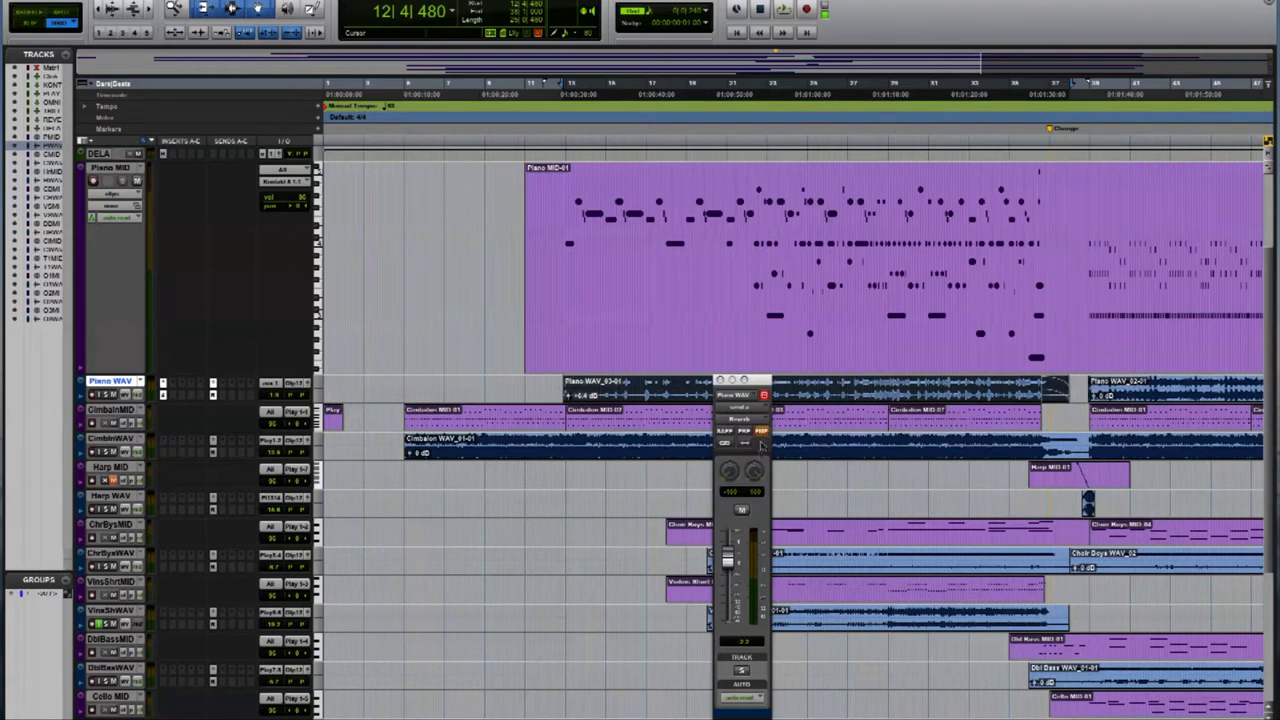
Make the reverb sends of the cimbalom, harp, choir boys, short violins and double bass WAV tracks follow the main pan, checking harp and choir.
click(110, 438)
super+click(110, 495)
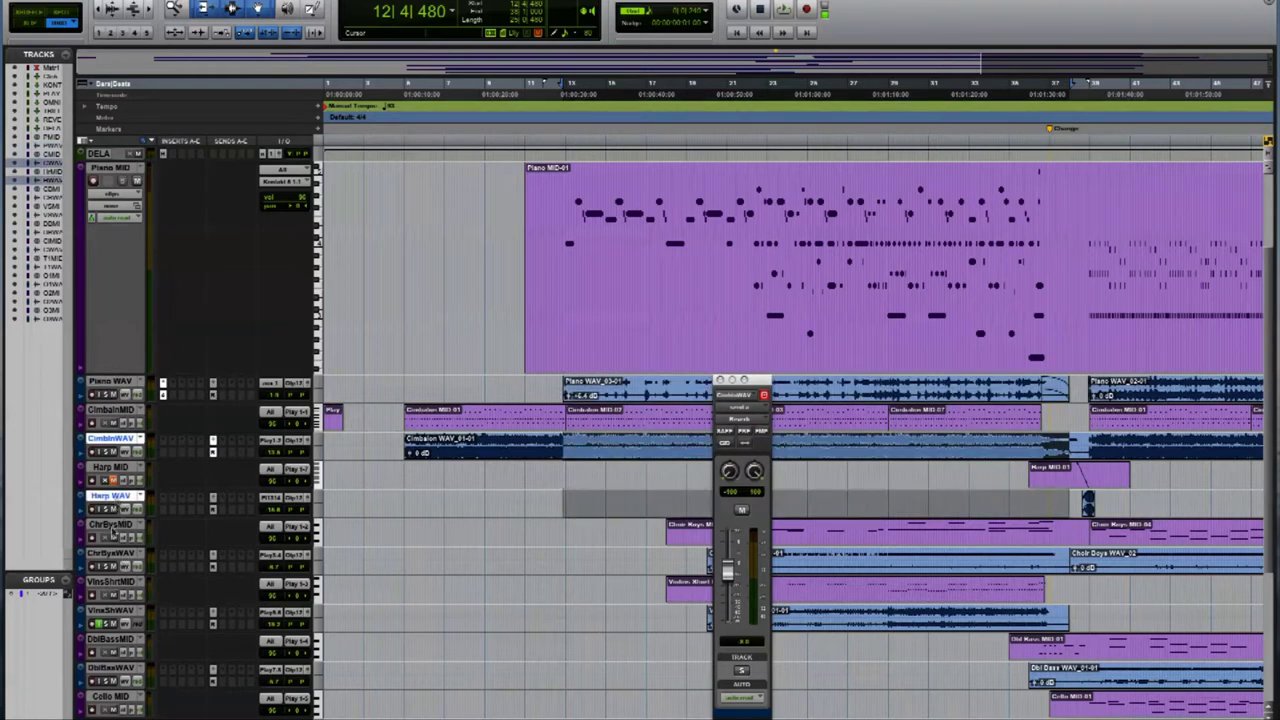
super+click(111, 554)
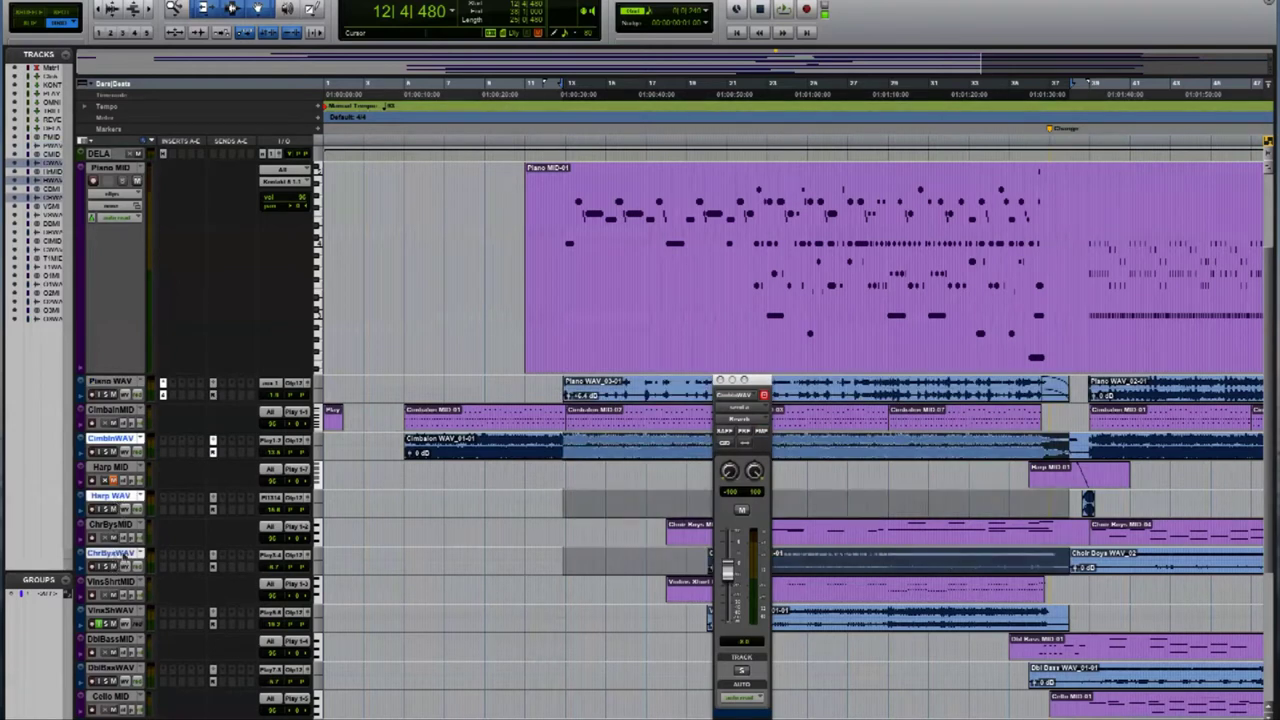
super+click(100, 612)
super+click(105, 667)
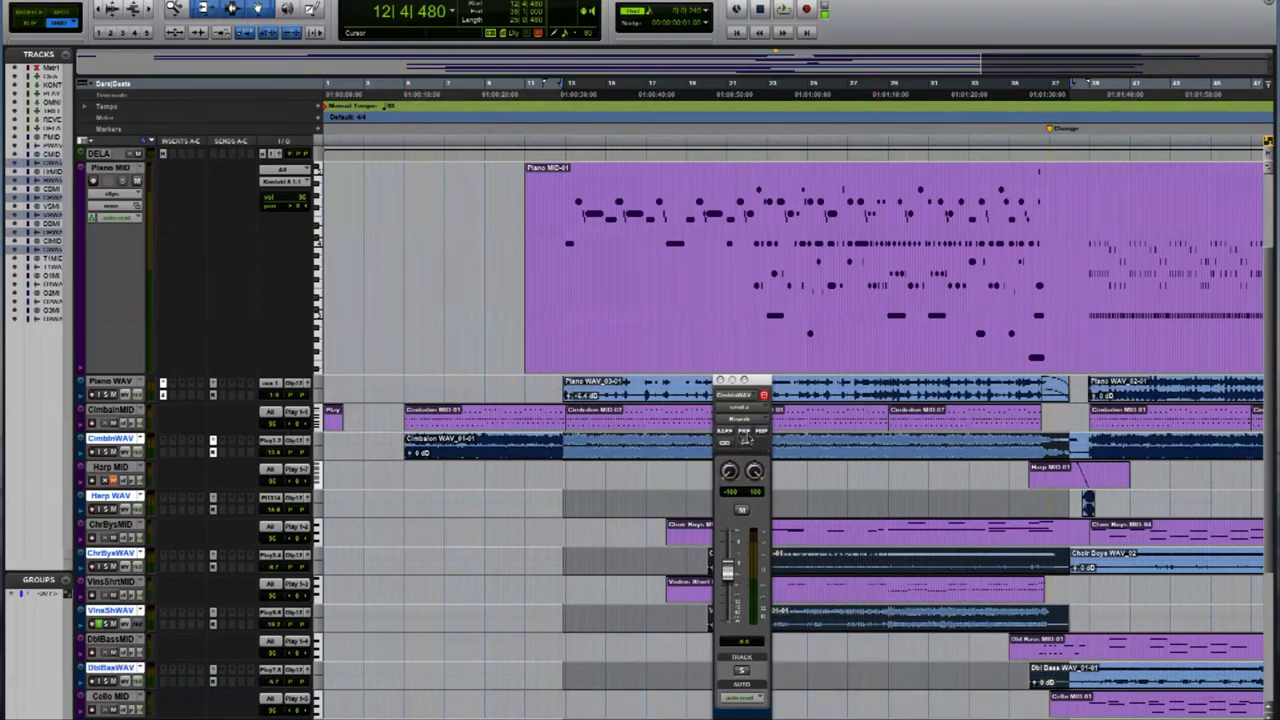
click(763, 433)
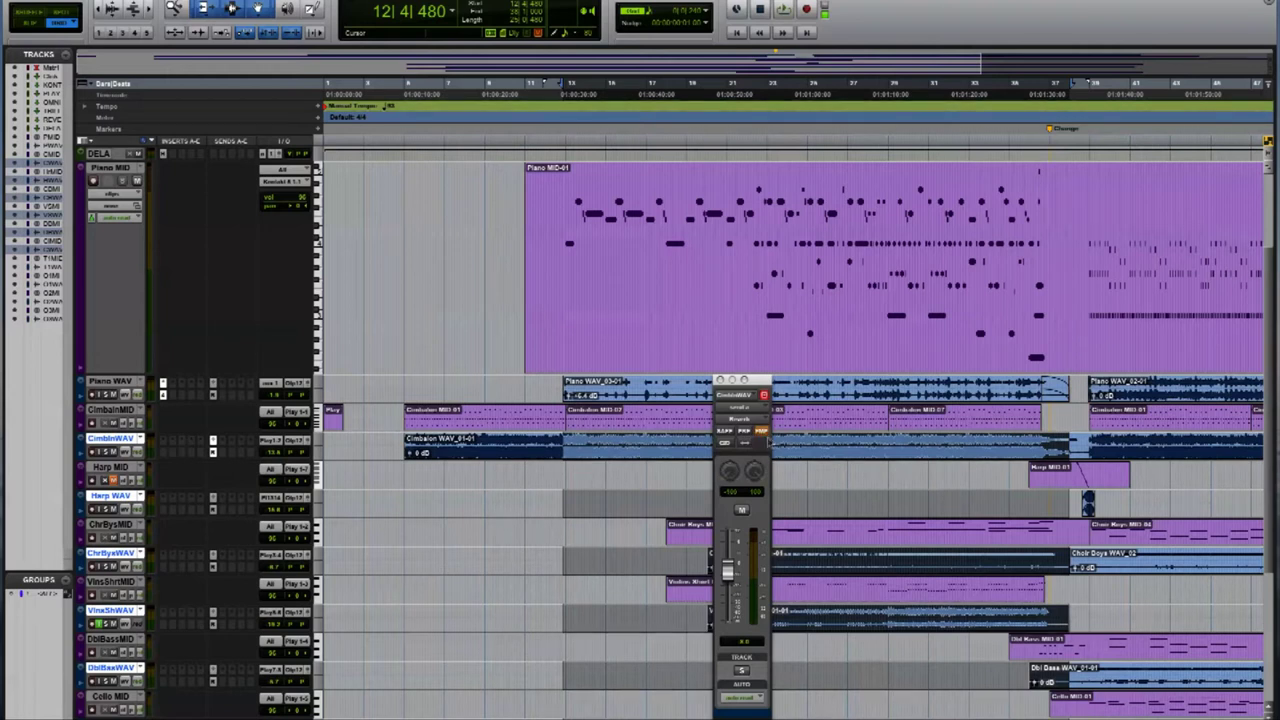
click(213, 509)
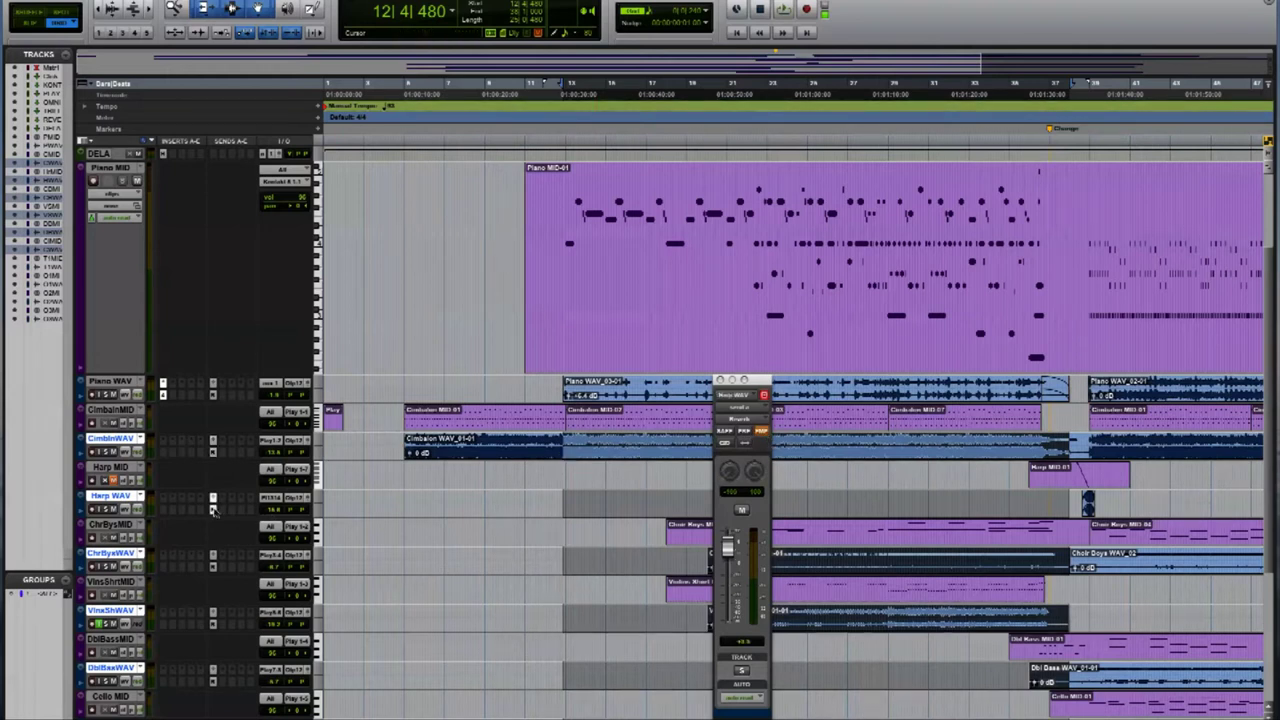
click(213, 563)
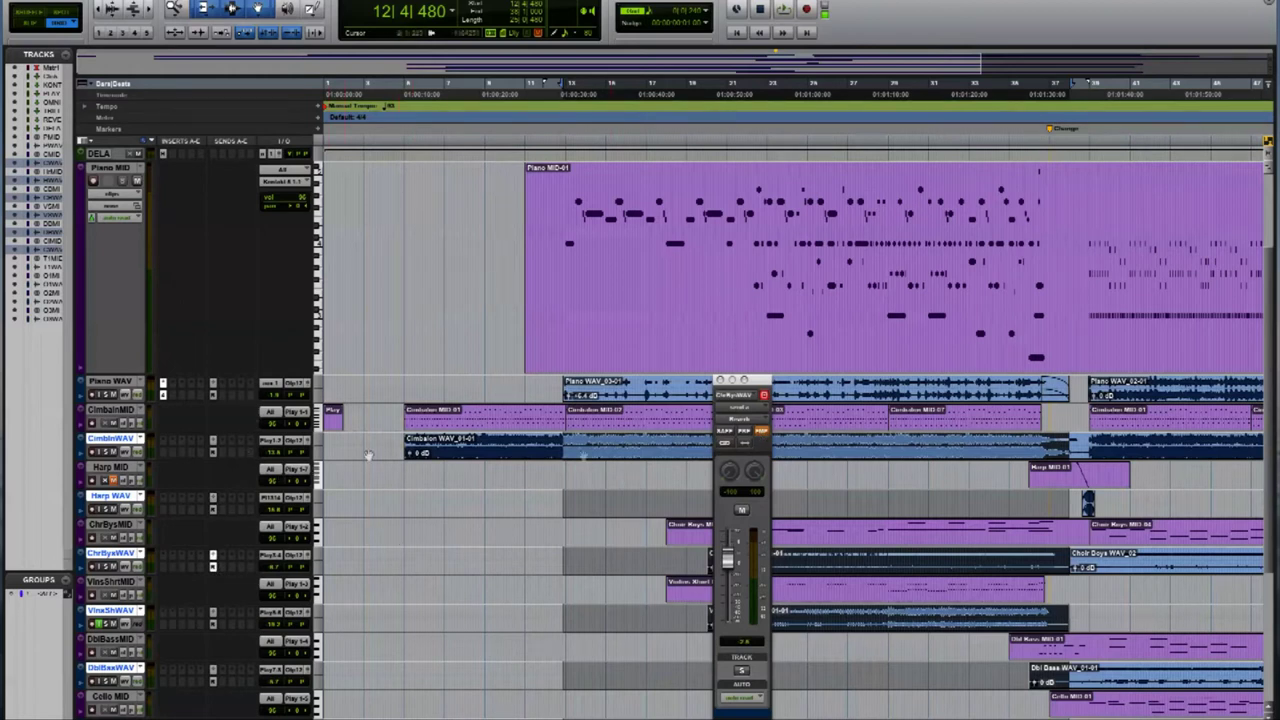
Open the Piano WAV reverb send, pan the track toward the left, and audition it soloed from 15|3|000.
click(213, 392)
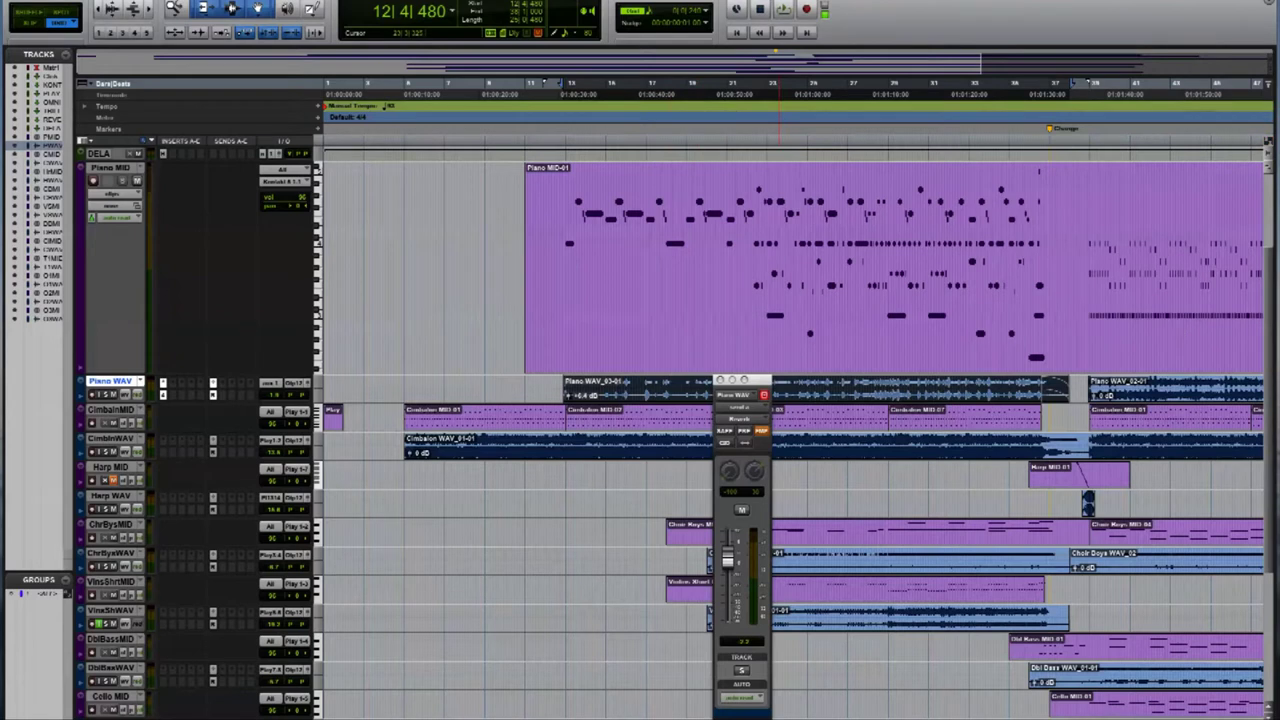
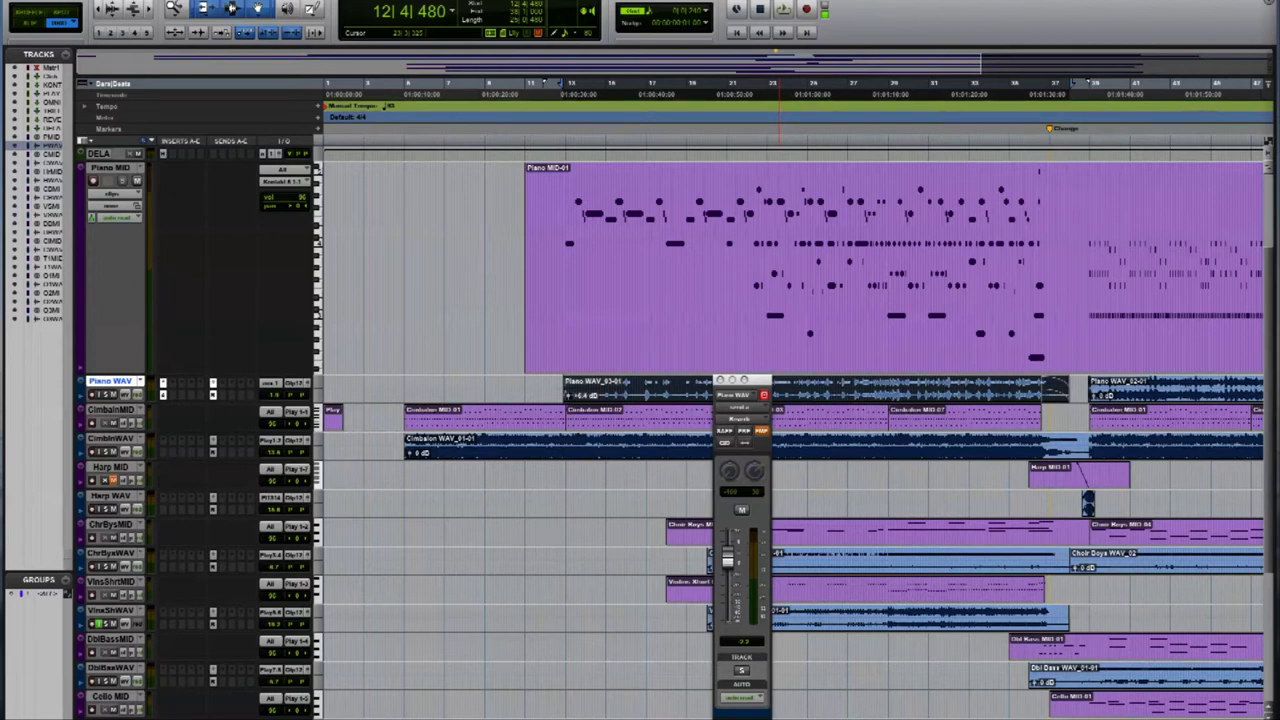
key(super+Tab)
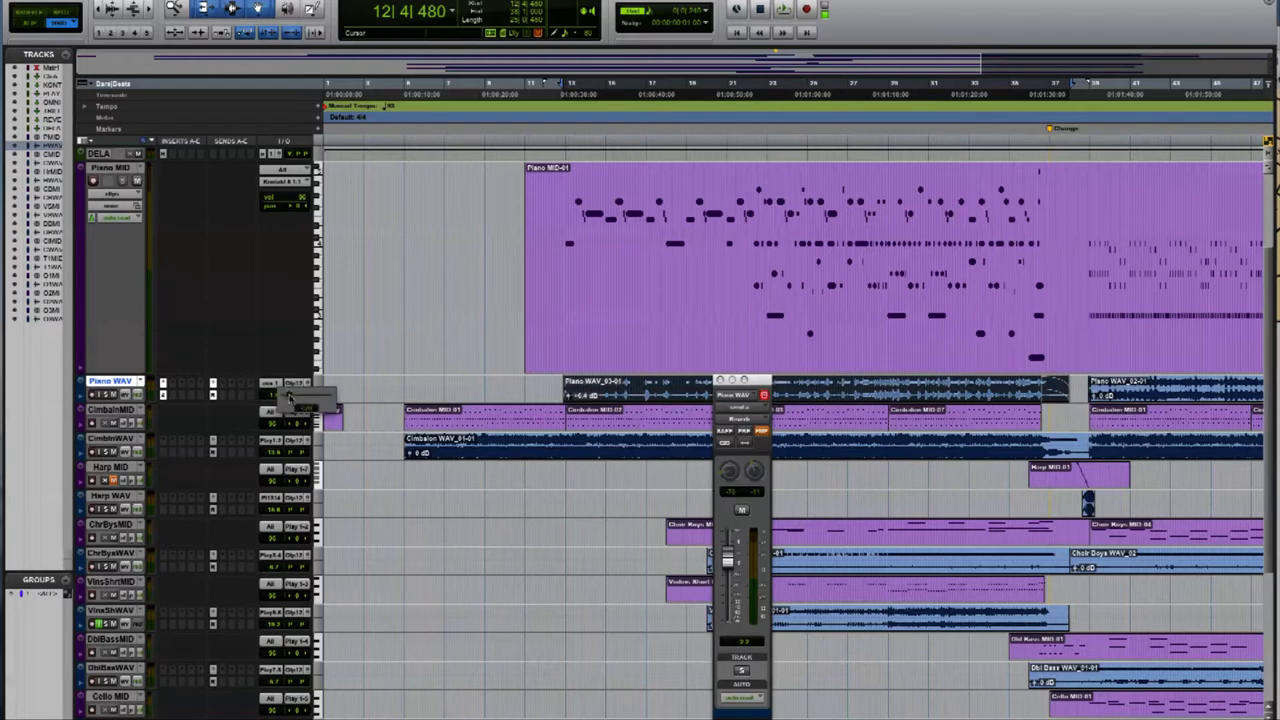
click(614, 386)
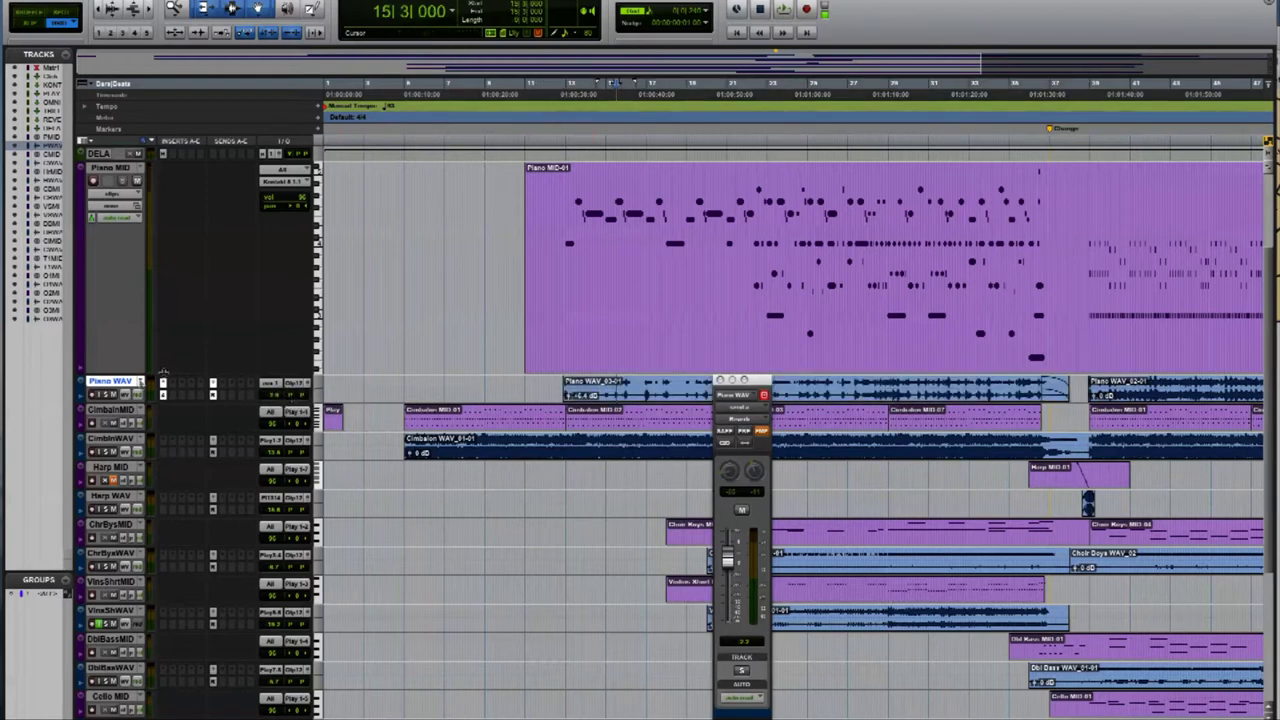
click(107, 395)
key(space)
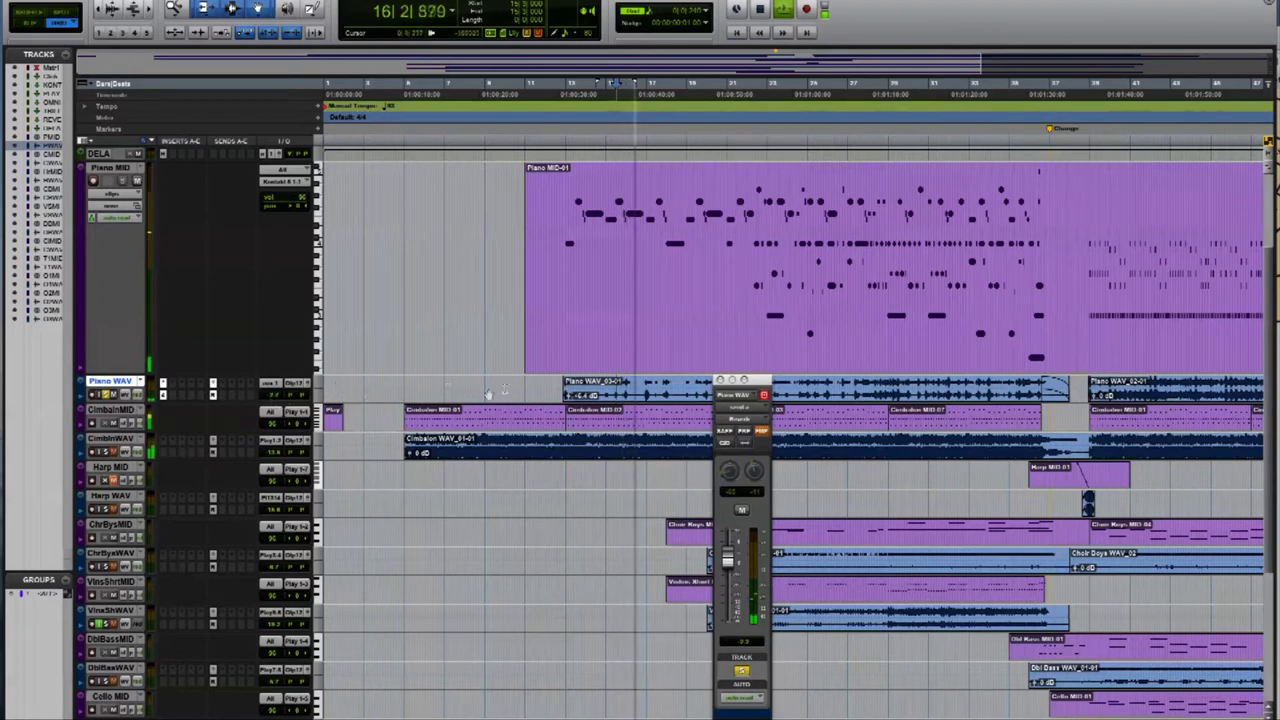
key(space)
click(107, 395)
Select the cimbalom WAV track, examine the percussion position in the browser's orchestral layout diagram, and return to Pro Tools.
click(110, 438)
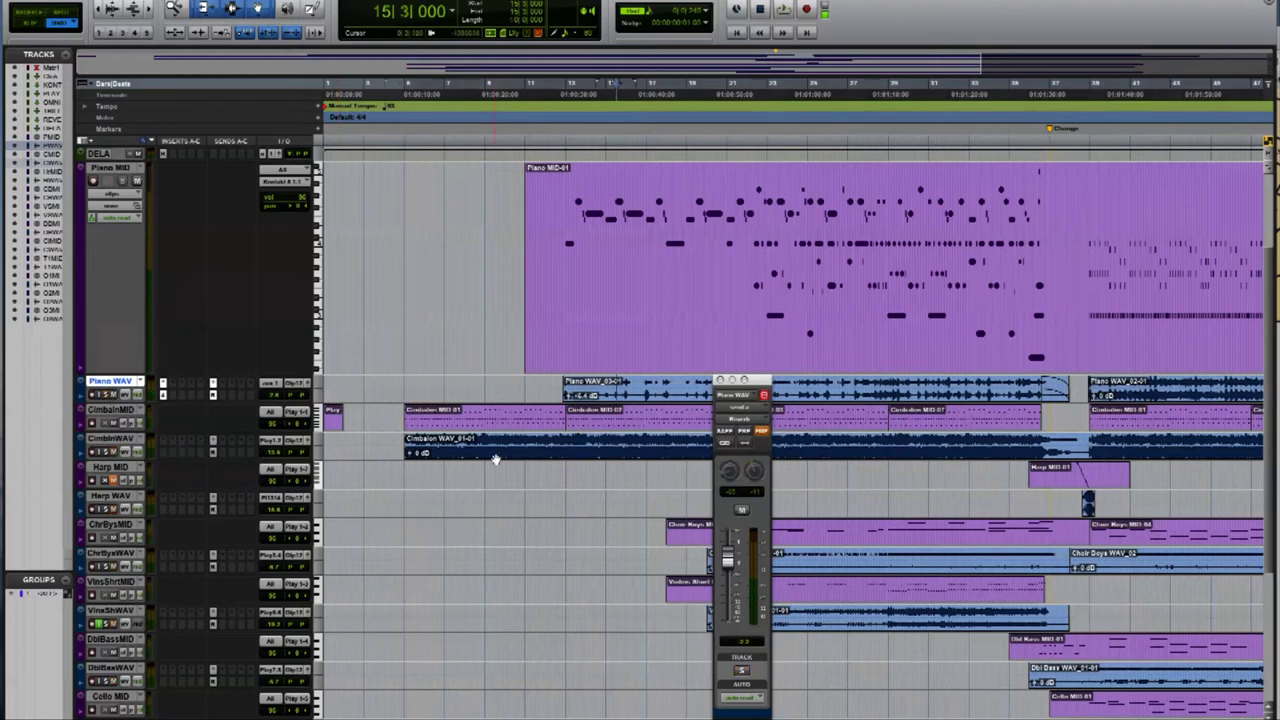
key(super+Tab)
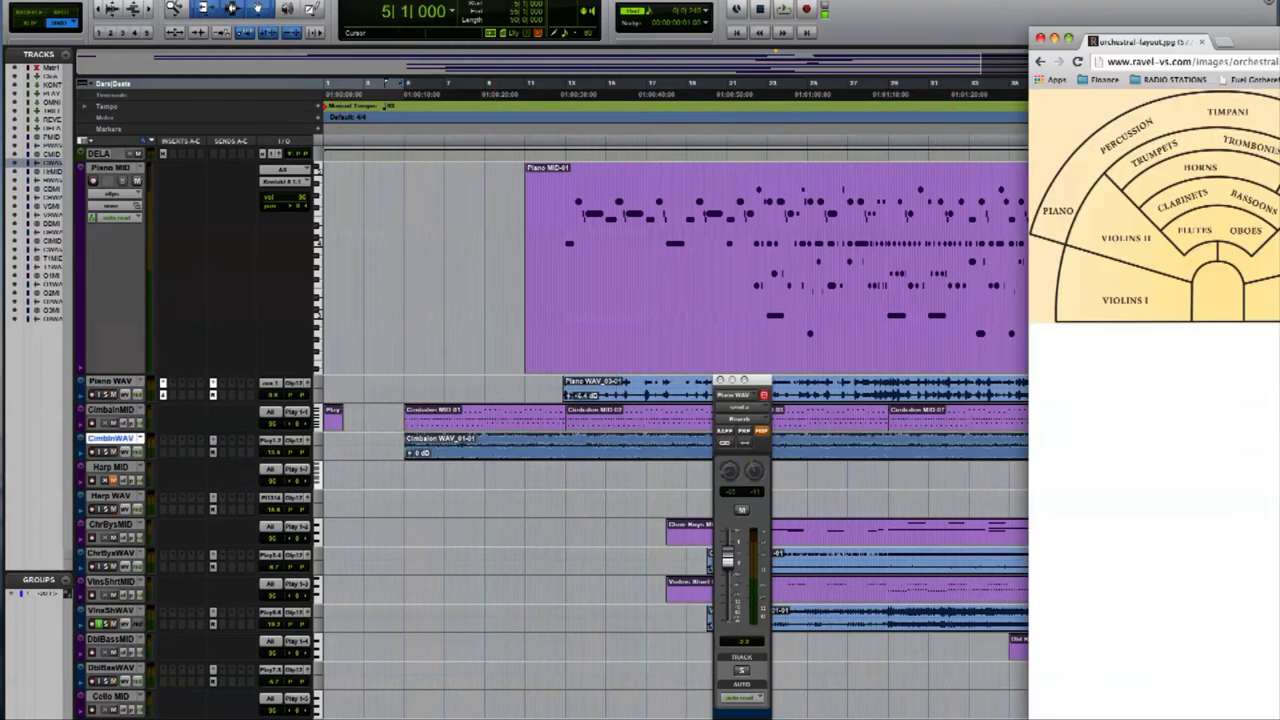
drag(1244, 40, 886, 72)
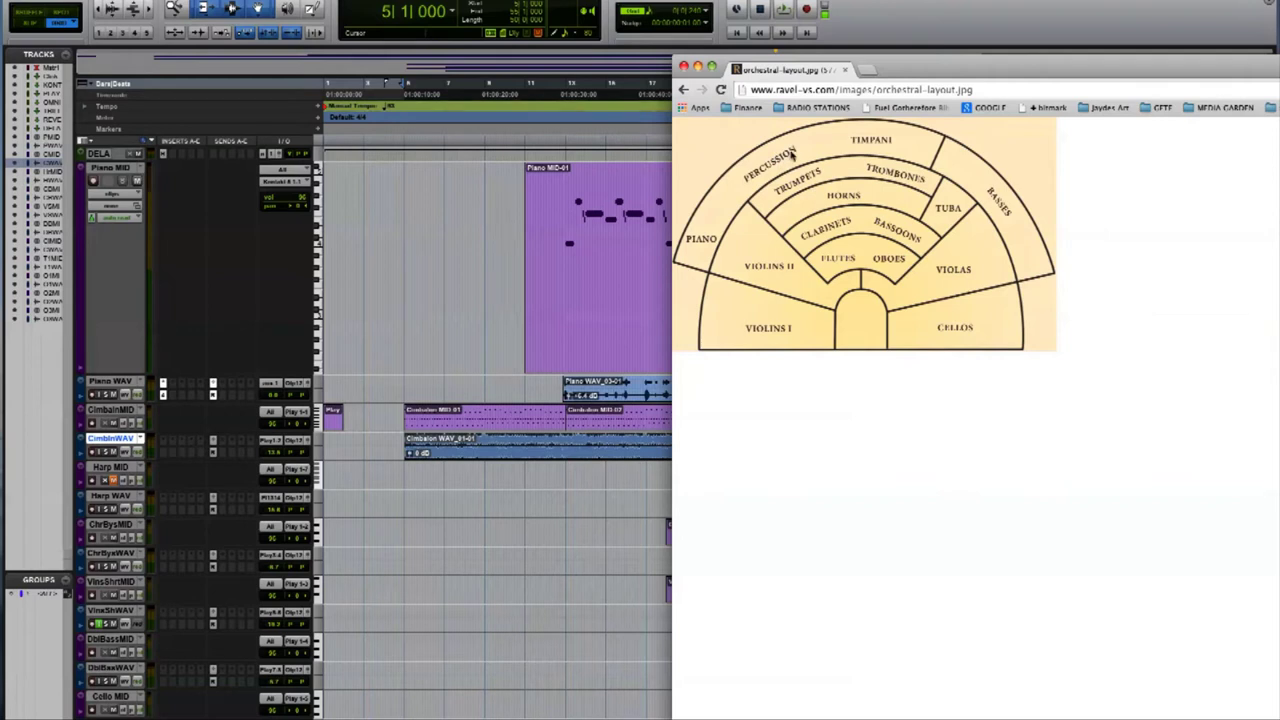
drag(775, 70, 1279, 66)
click(413, 388)
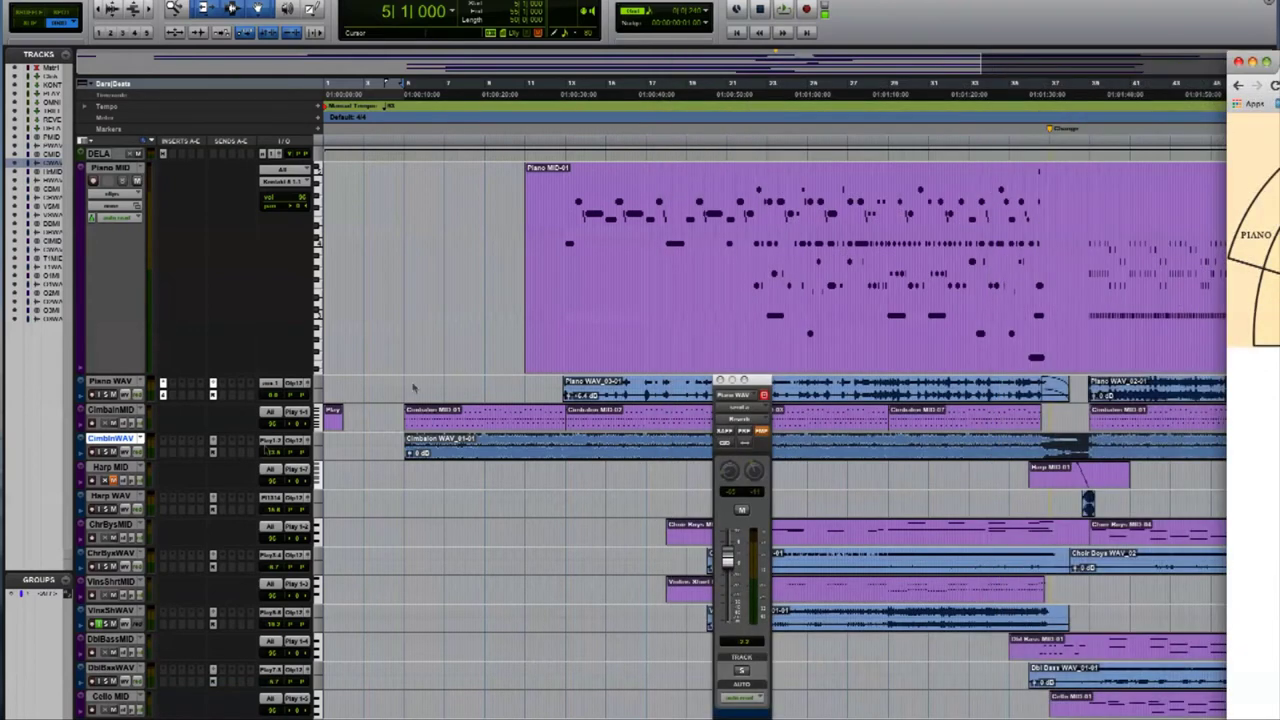
Adjust the cimbalom WAV track's left and right panning to match its orchestral position while playing it soloed from 10|4|720.
click(291, 453)
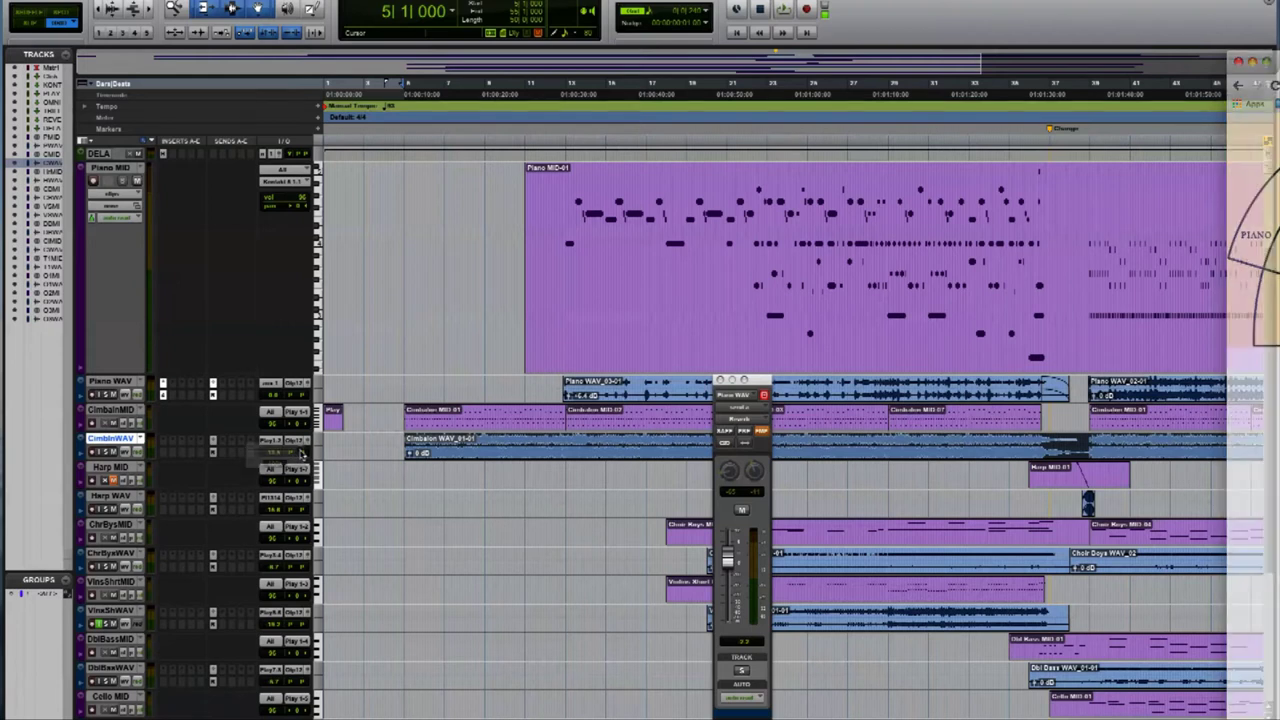
drag(281, 455, 303, 459)
click(524, 444)
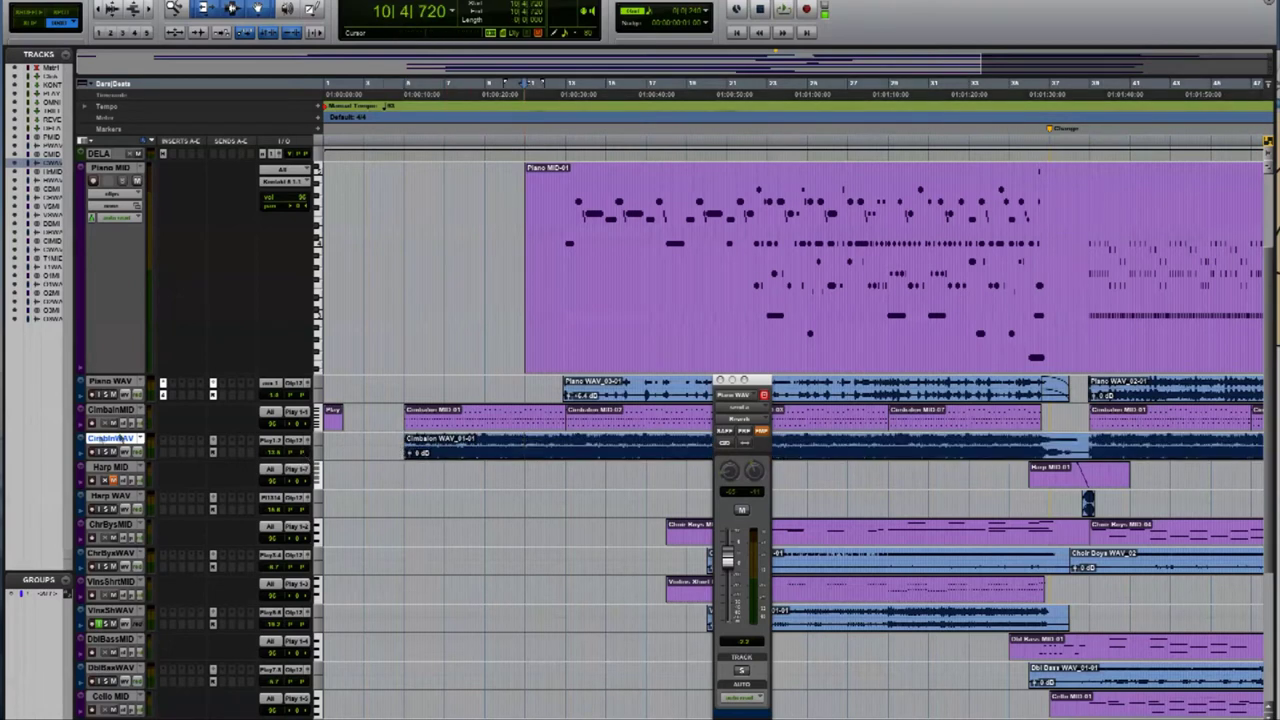
key(space)
mouse_move(283, 456)
mouse_down()
mouse_move(303, 457)
mouse_move(292, 455)
mouse_up()
Solo Piano WAV alongside the cimbalom during playback and pan its right channel further left.
click(107, 394)
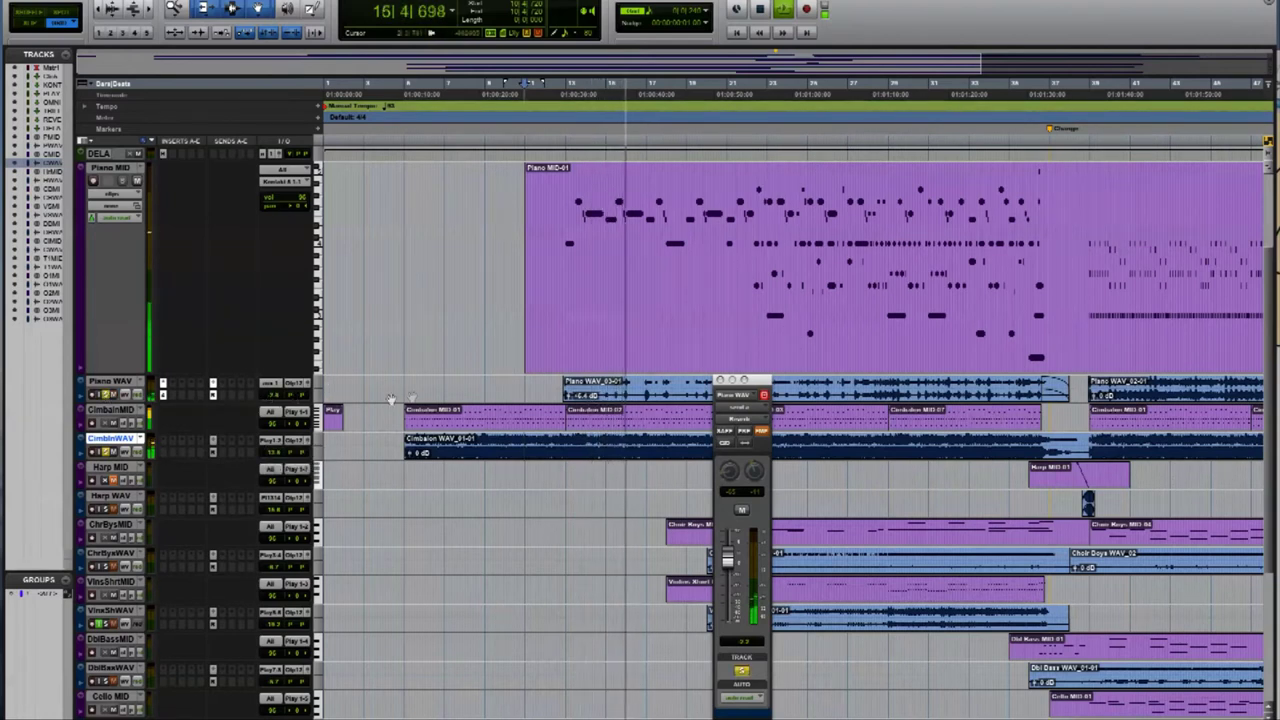
click(300, 397)
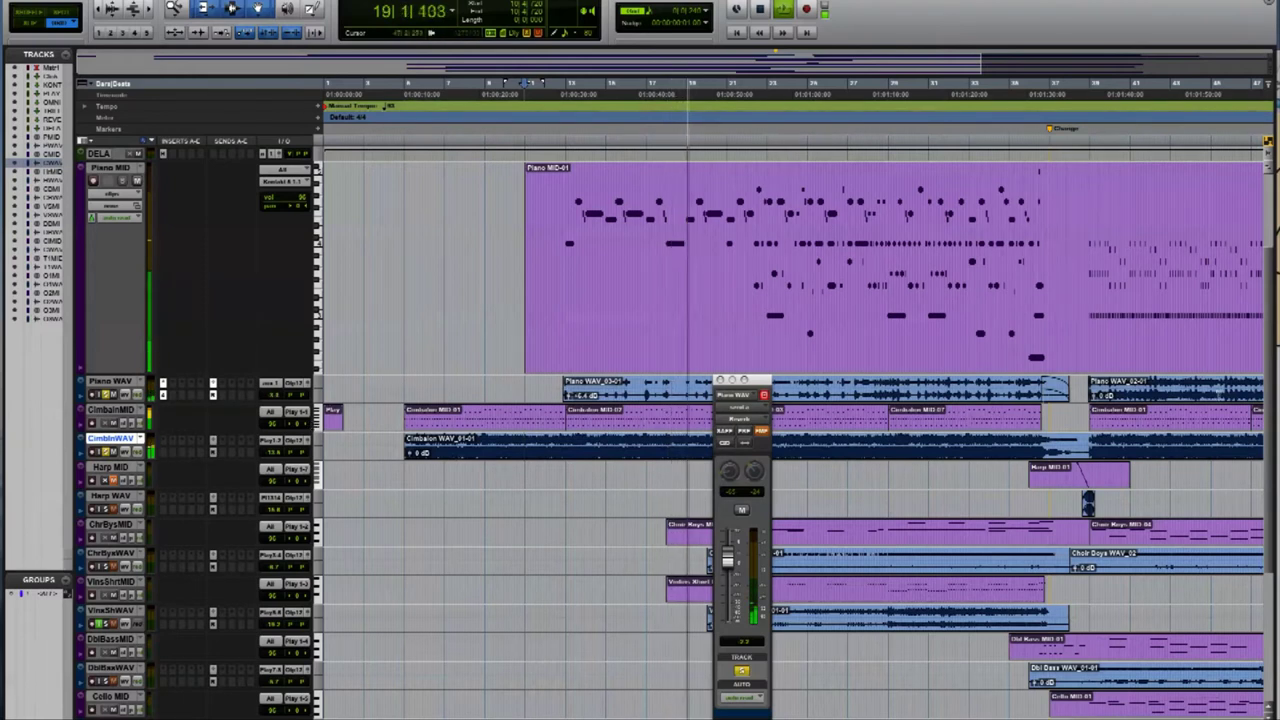
Stop playback and pan the Violins Short WAV track toward the left to match its orchestral seating.
key(space)
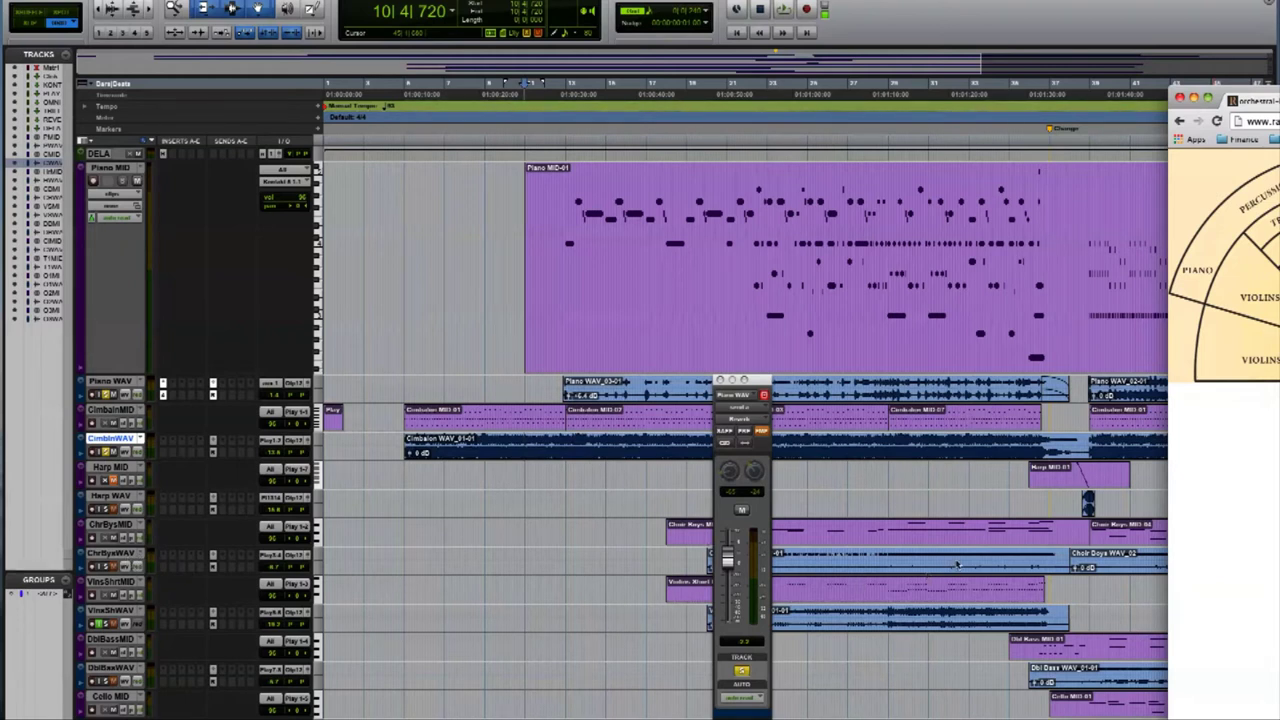
click(888, 622)
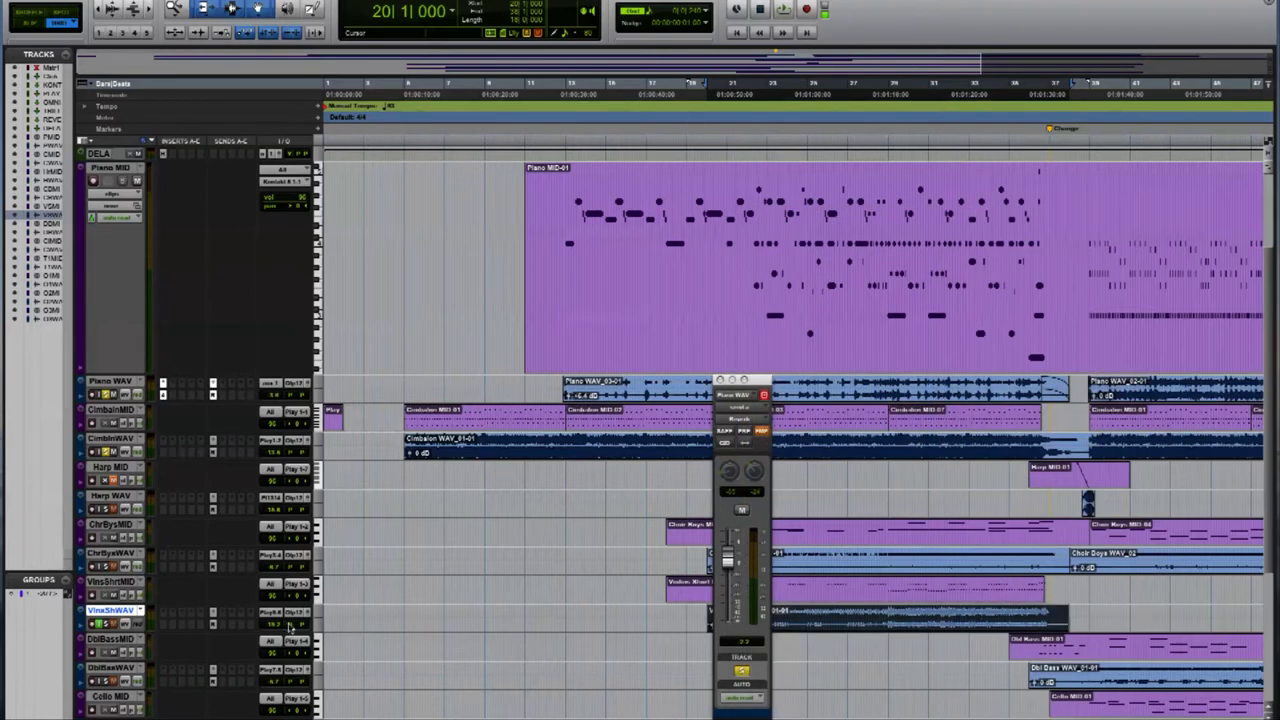
click(297, 625)
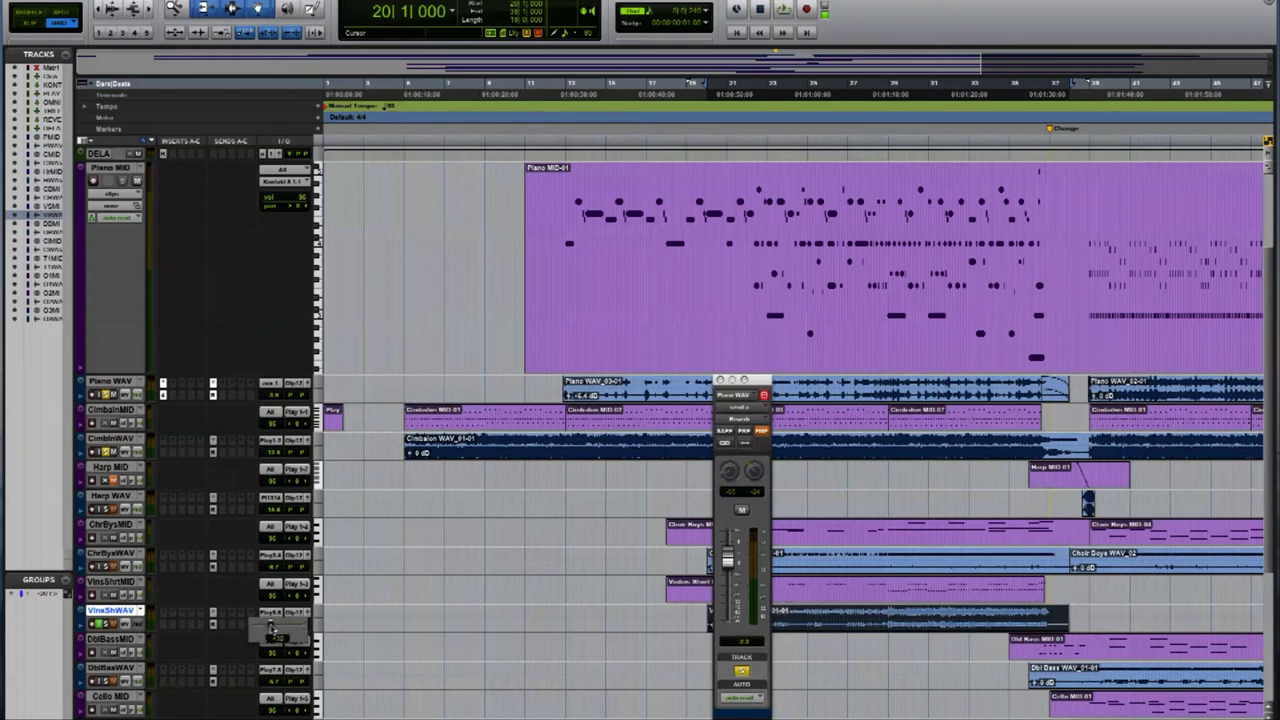
drag(271, 627, 272, 627)
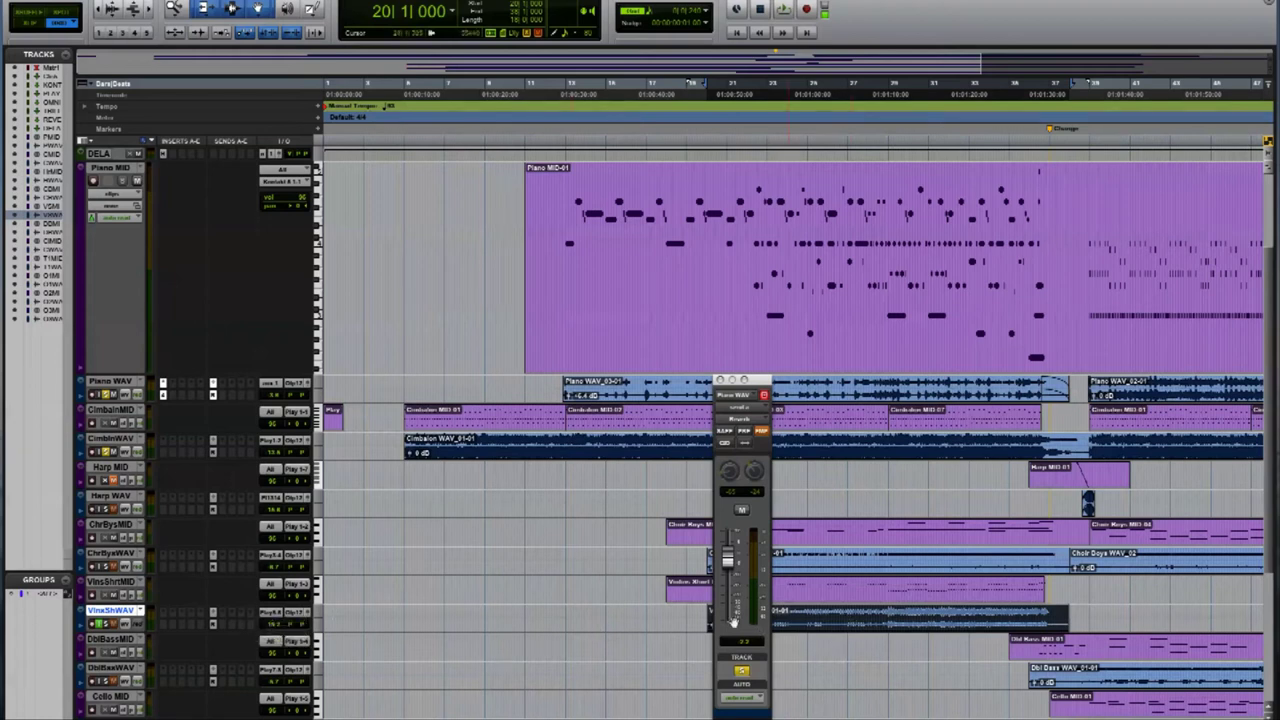
Play Violins Short WAV soloed from 28|4|000, open its reverb send, and set the send level to about -10.1 dB.
click(882, 617)
key(space)
key(space)
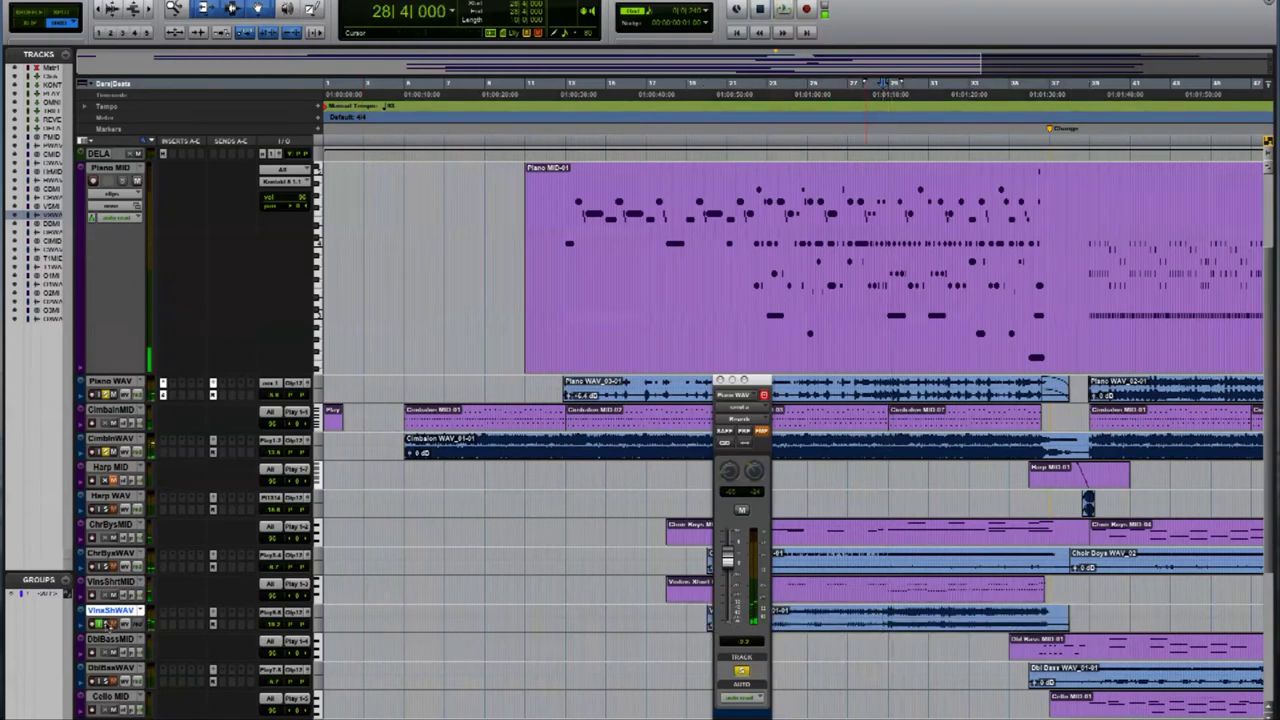
key(space)
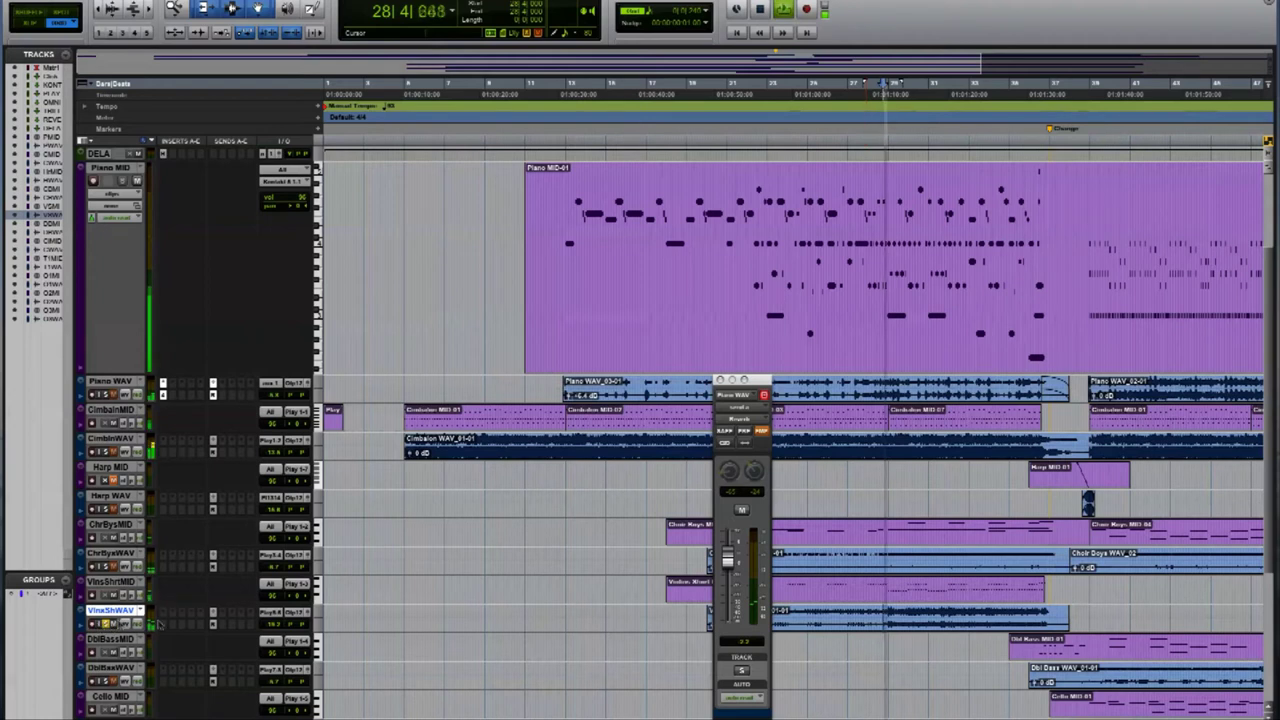
click(213, 624)
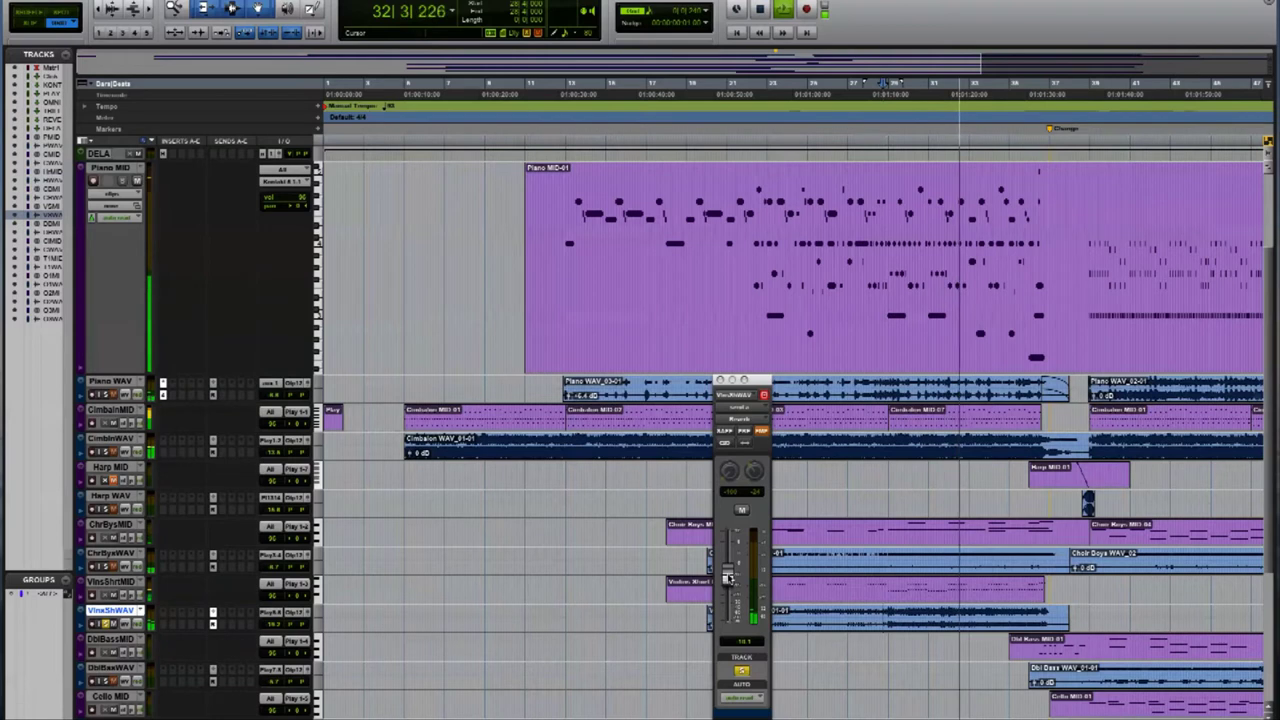
key(space)
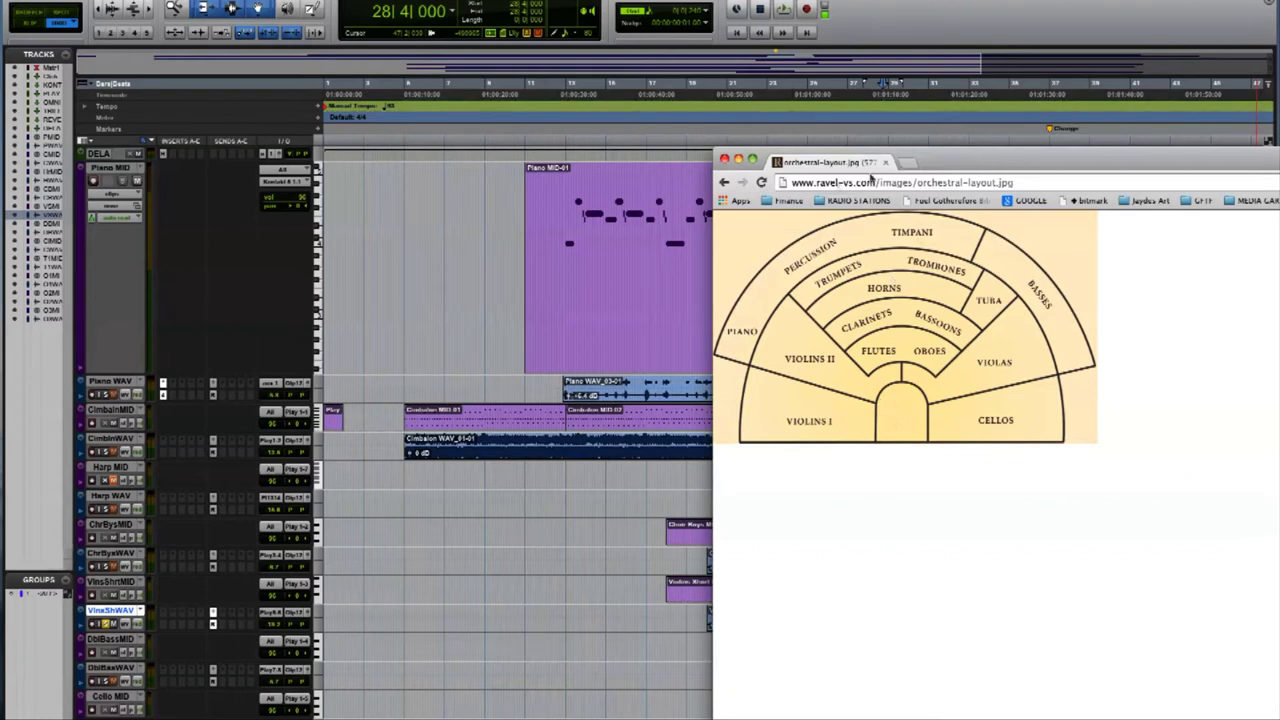
Audition the short violins with reverb from 28|4|000, close the send window, and unsolo the track.
key(space)
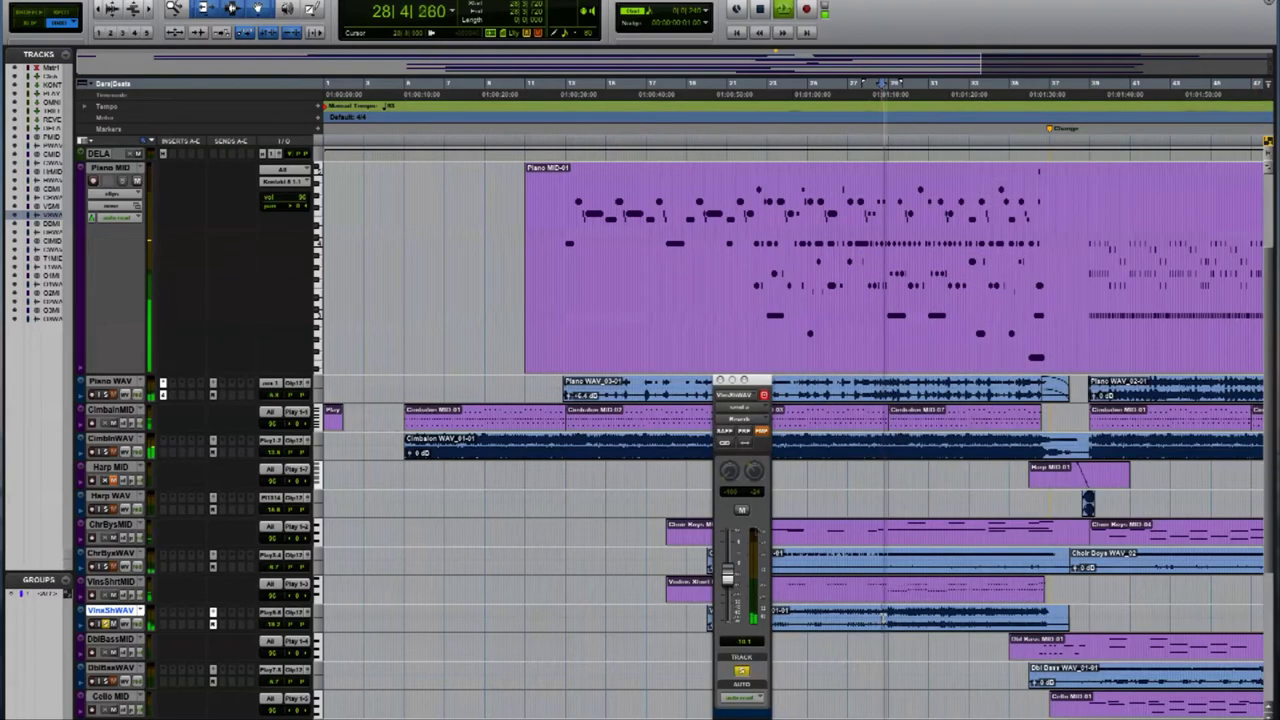
drag(730, 378, 1056, 379)
click(1045, 379)
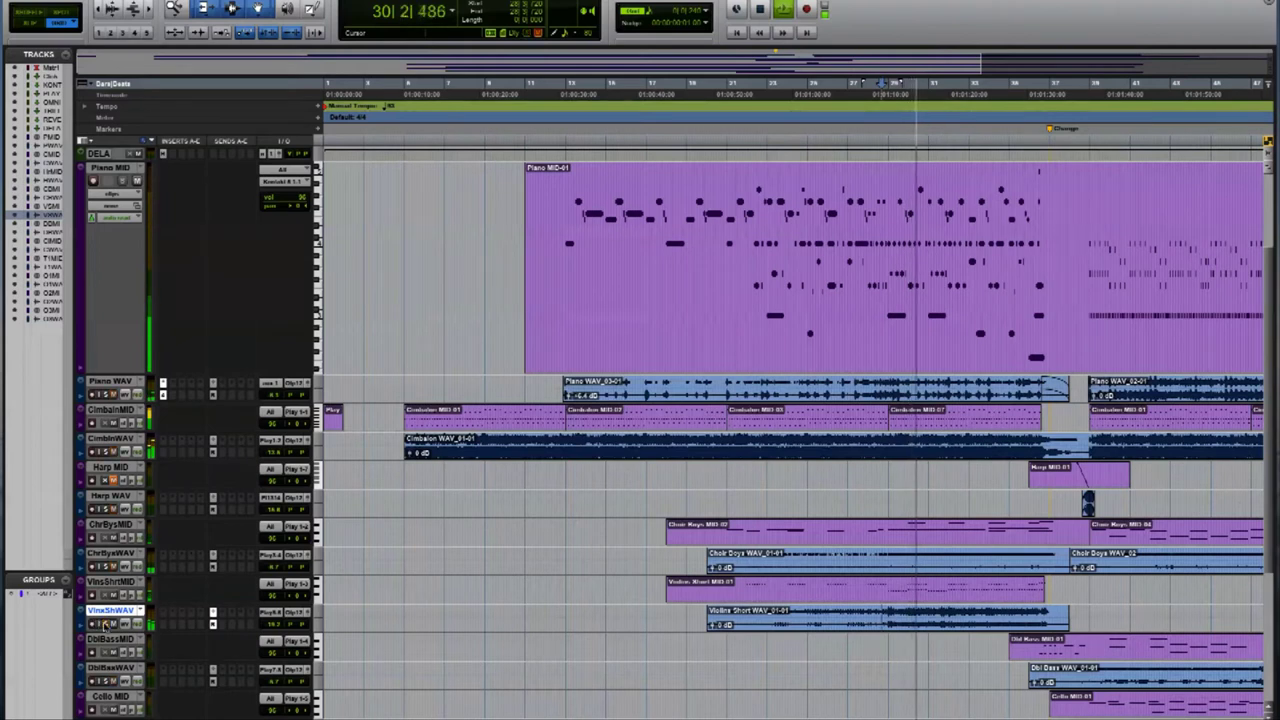
key(space)
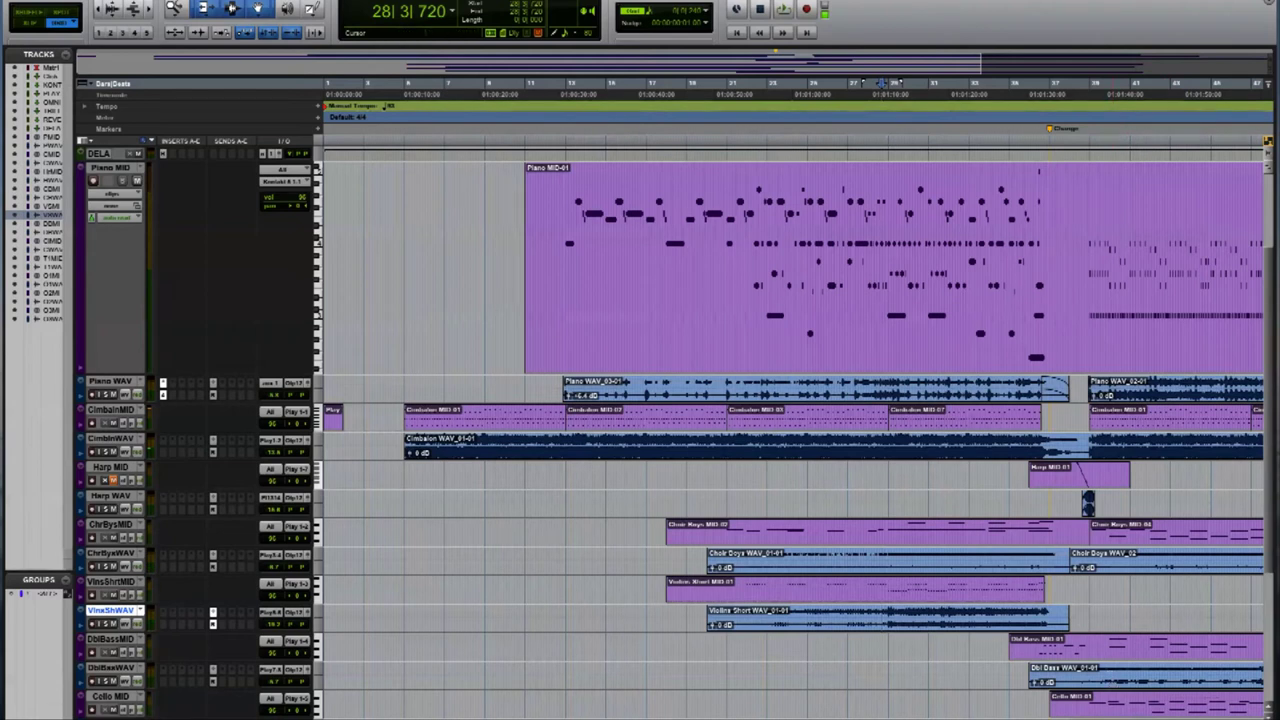
Check the basses' seating in the browser's orchestral layout diagram, return to Pro Tools, and play the double bass WAV track soloed.
key(super+Tab)
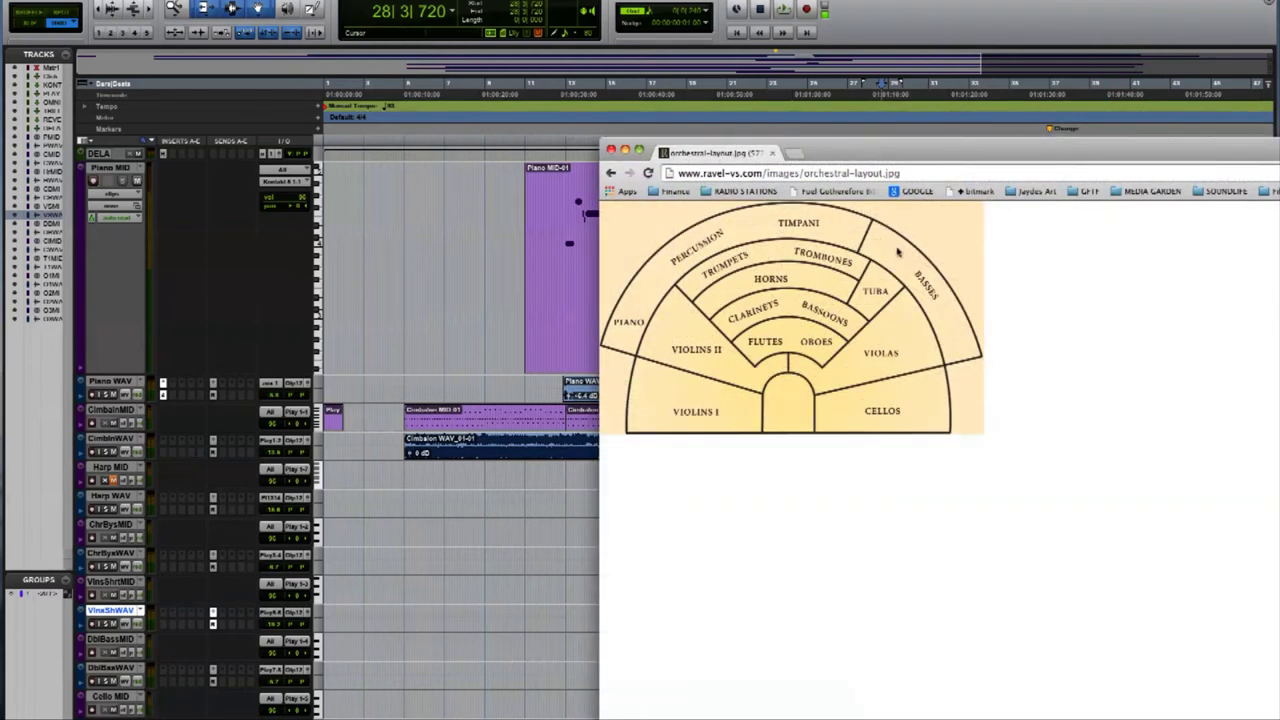
key(super+Tab)
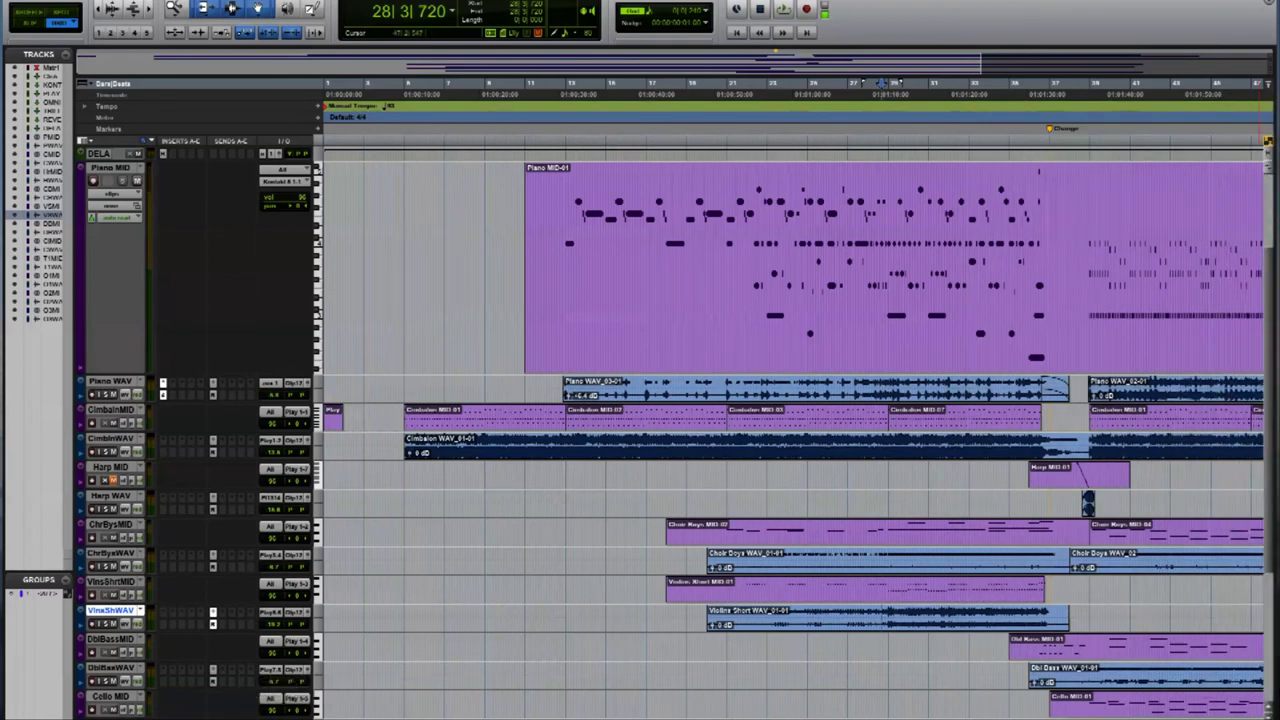
click(140, 667)
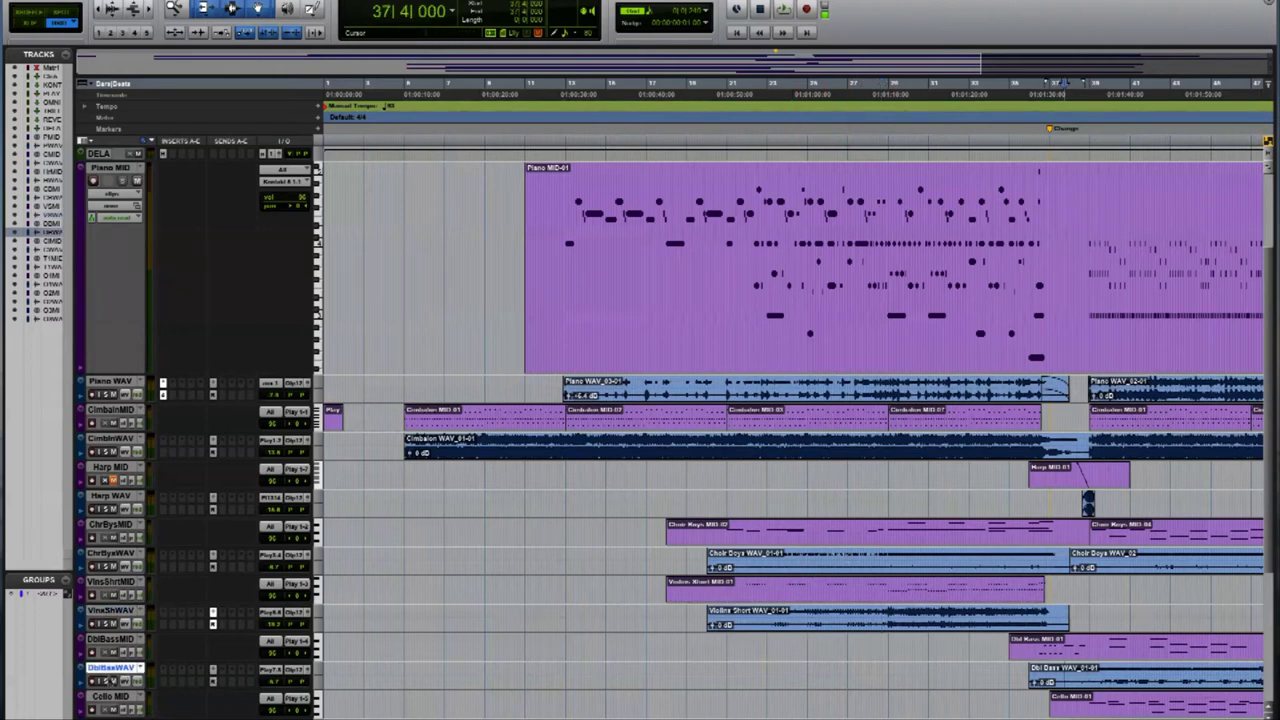
key(space)
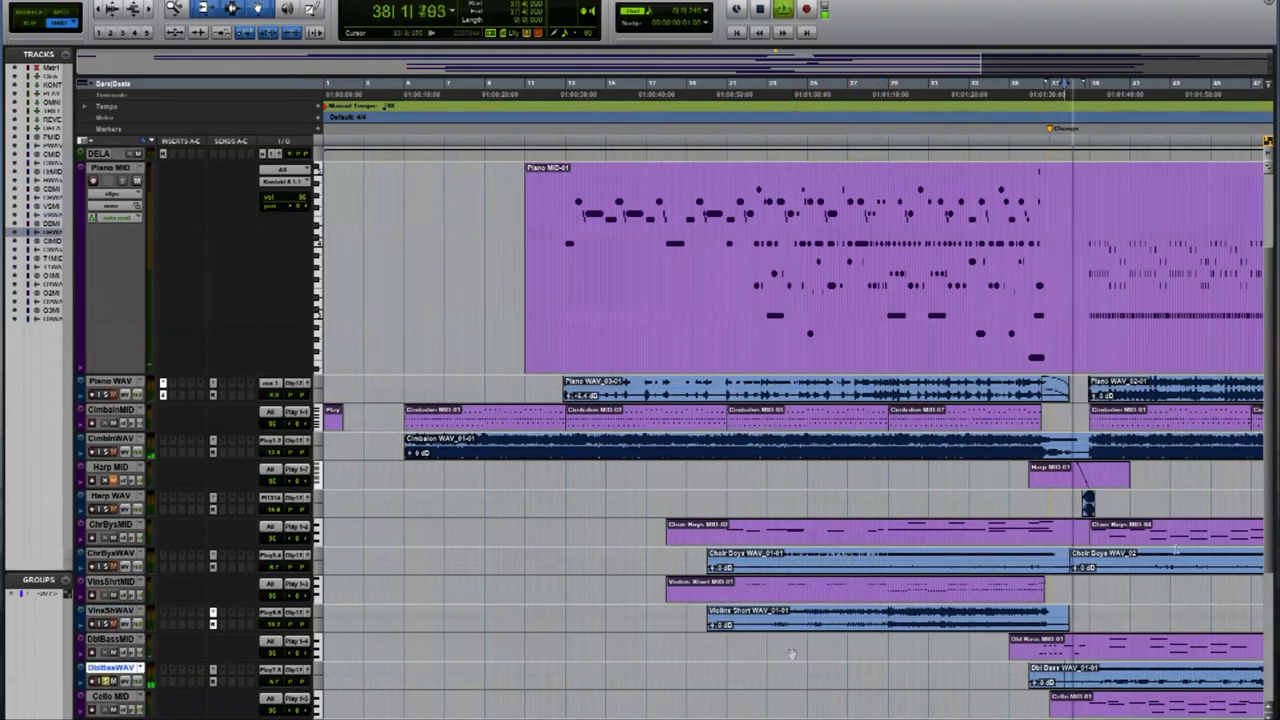
Pan the double bass WAV track toward the right, open its reverb send, and audition it soloed from 37|4|000.
key(space)
scroll(1120, 685, down, 4)
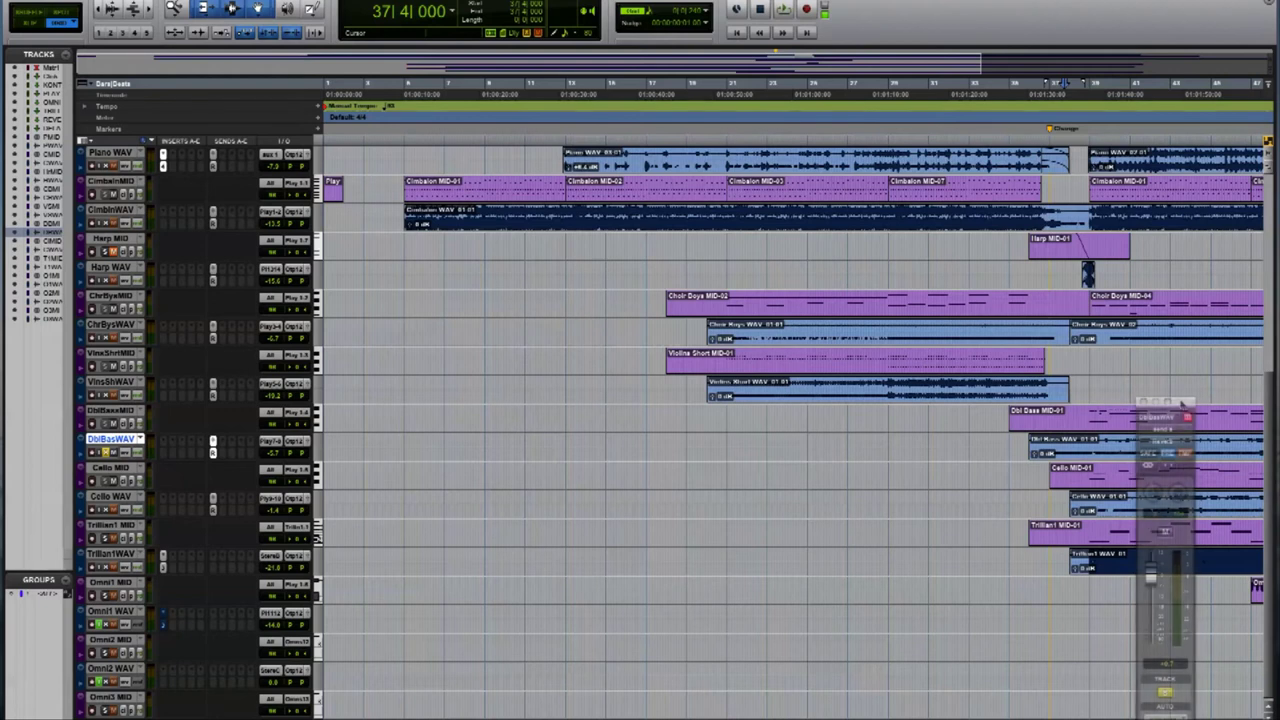
key(space)
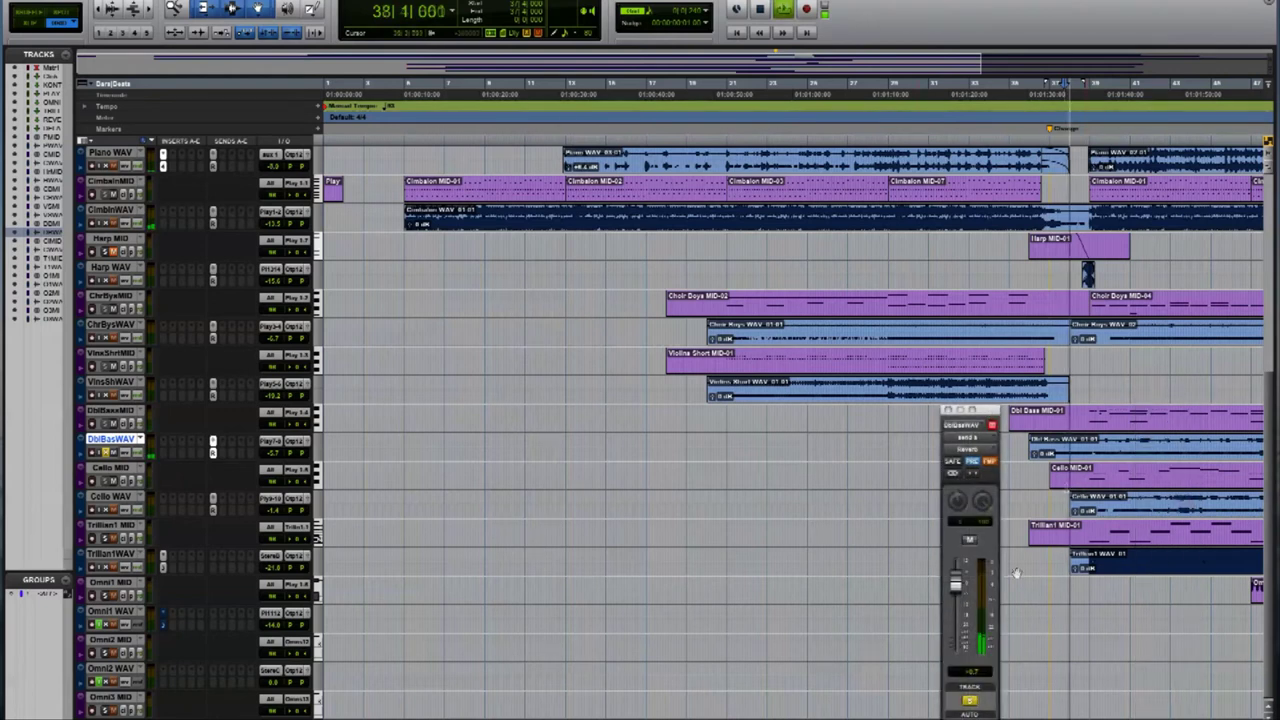
key(space)
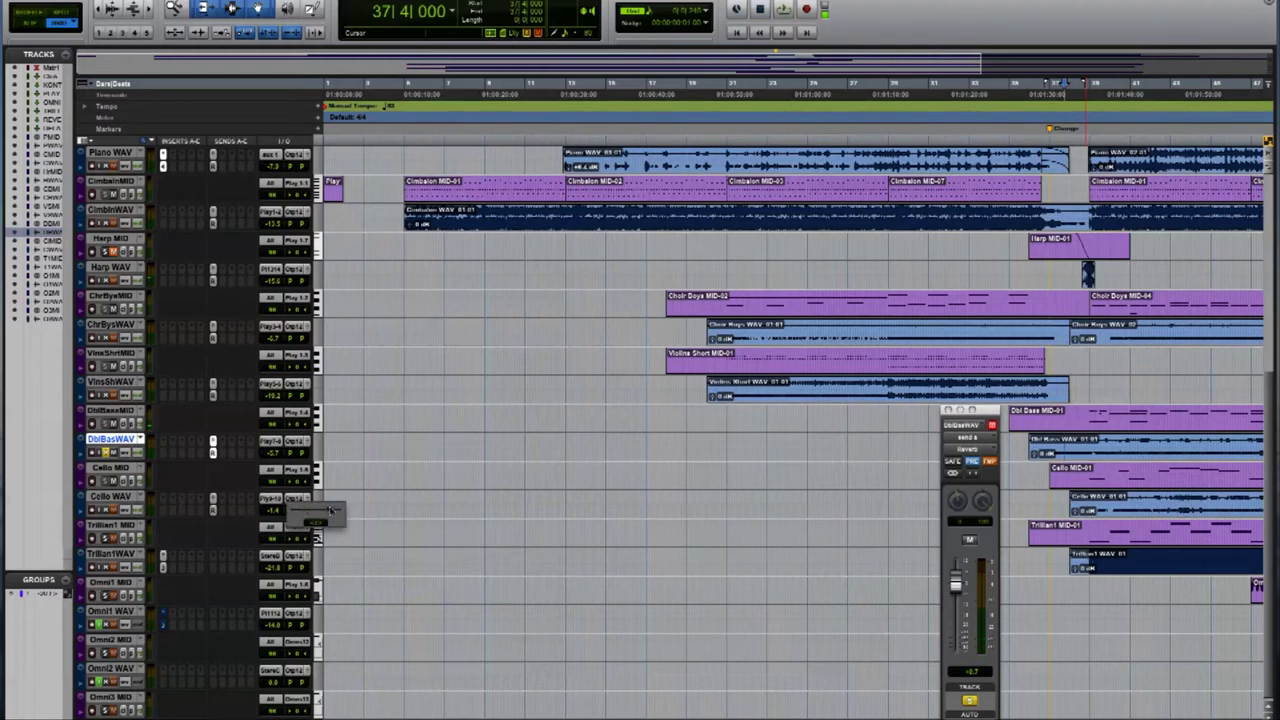
Pan the cello WAV track toward the right, open its reverb send during soloed playback, and lower the send to about -9.5 dB.
drag(321, 512, 321, 516)
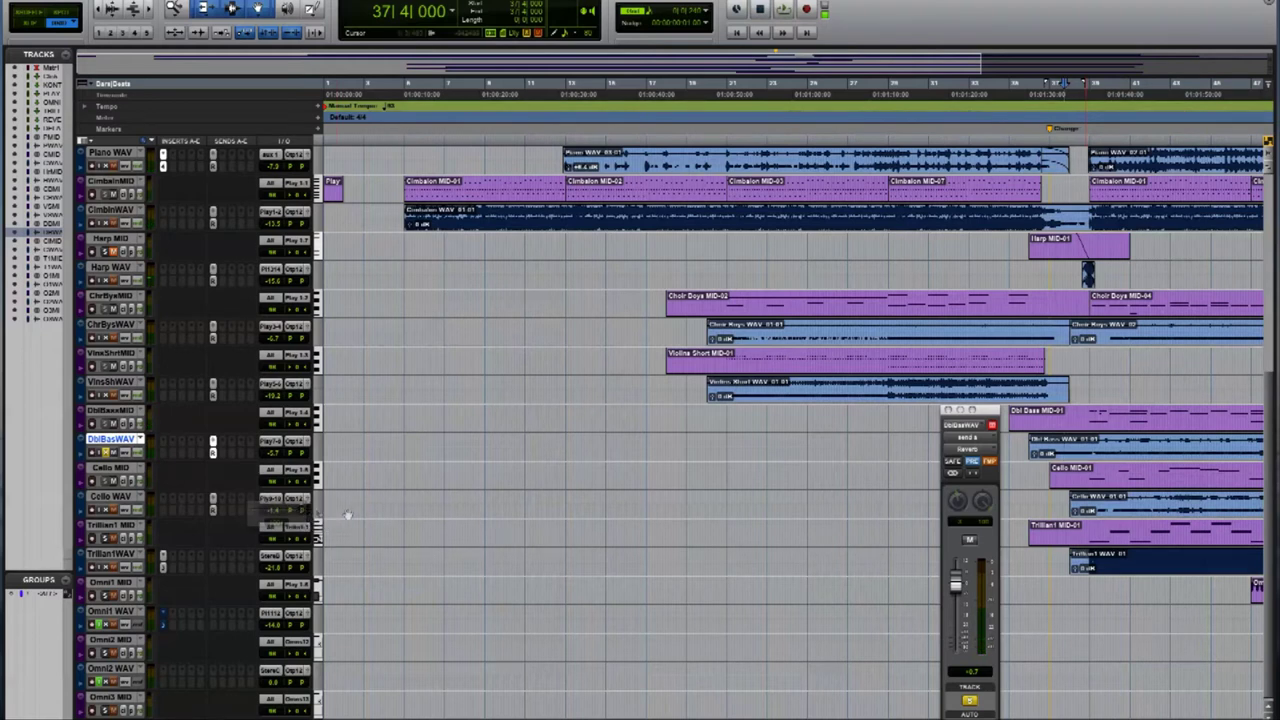
key(space)
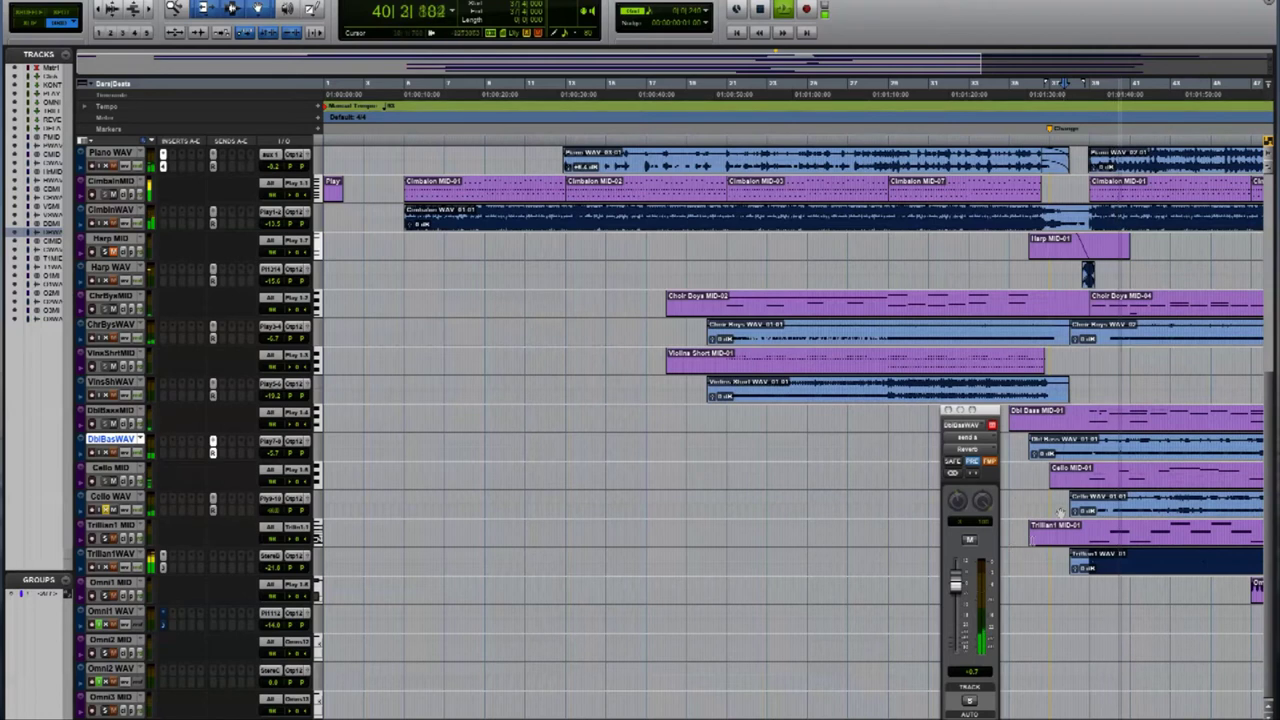
click(212, 498)
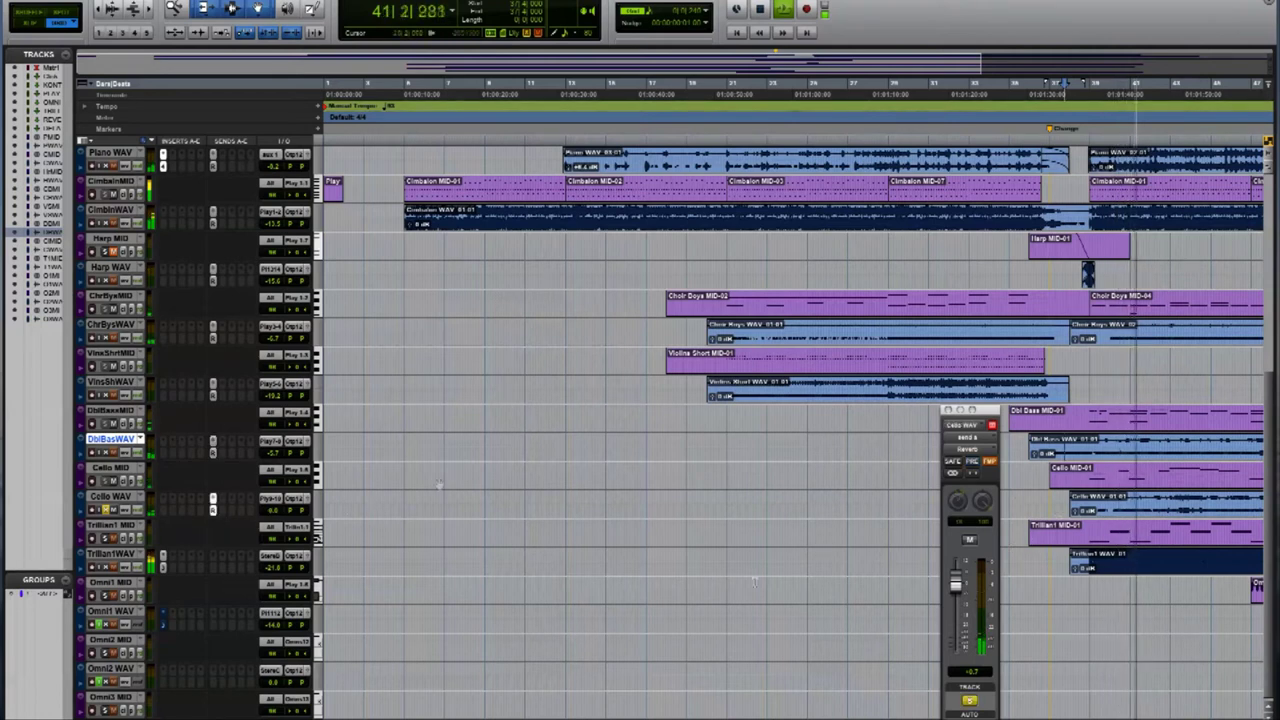
drag(955, 580, 955, 607)
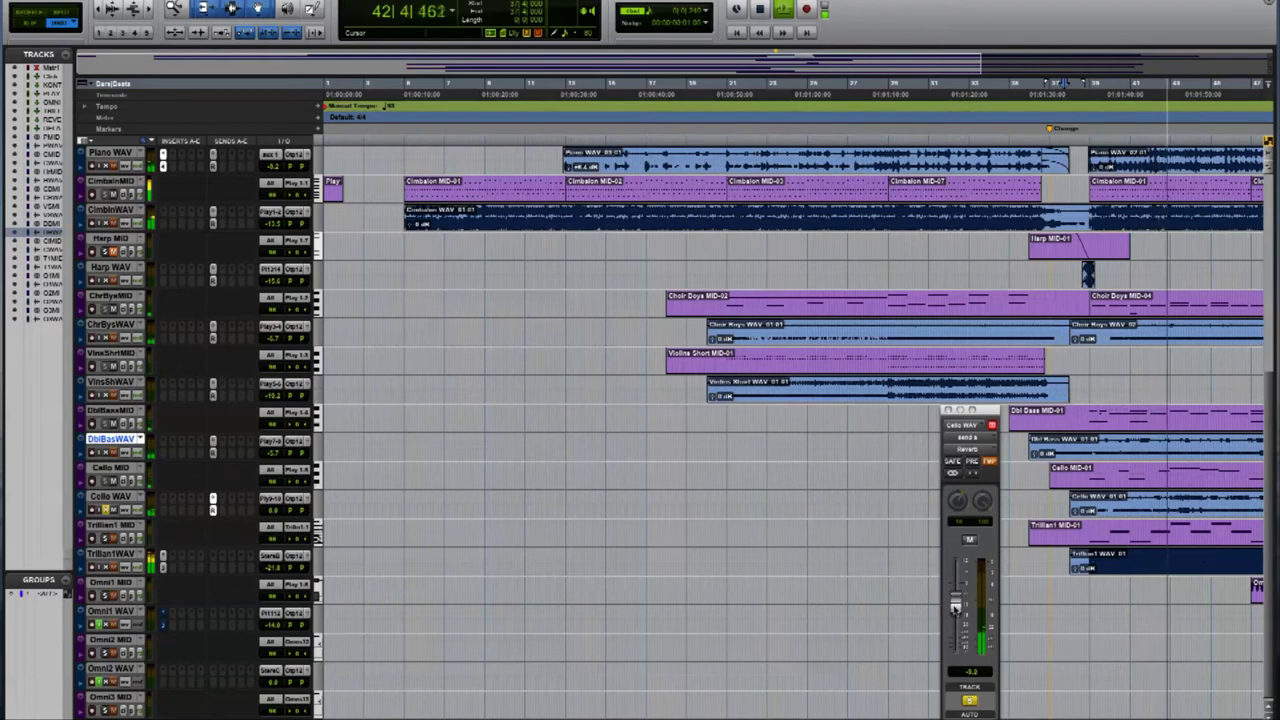
click(1089, 566)
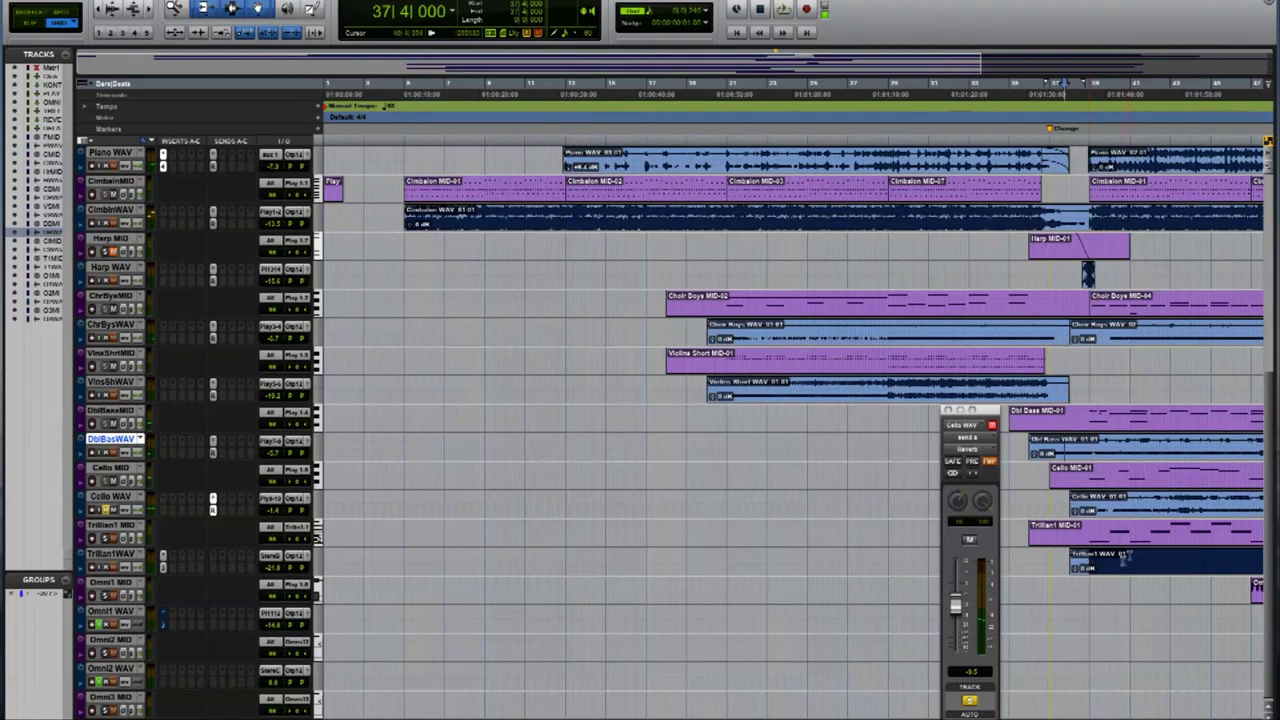
Look over the Trillian and Omni tracks farther along the timeline and unsolo the cello WAV track.
click(1133, 574)
scroll(1088, 571, right, 2)
scroll(1088, 571, right, 10)
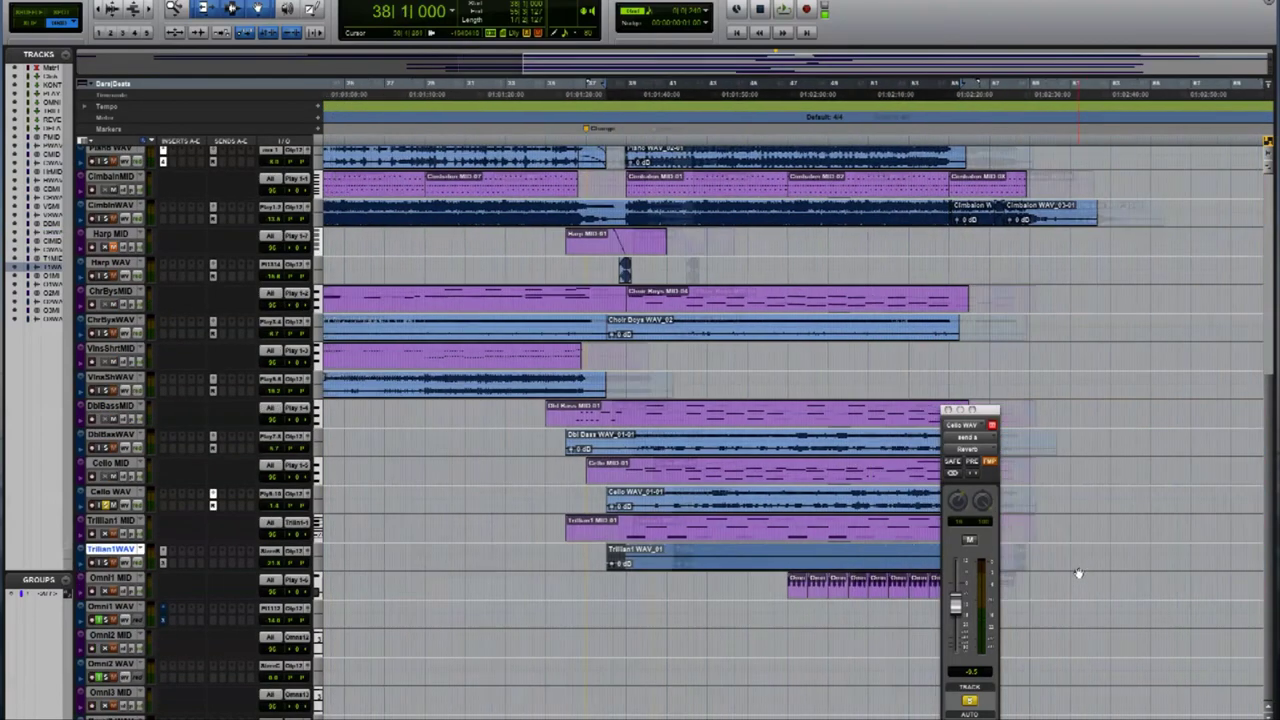
click(591, 609)
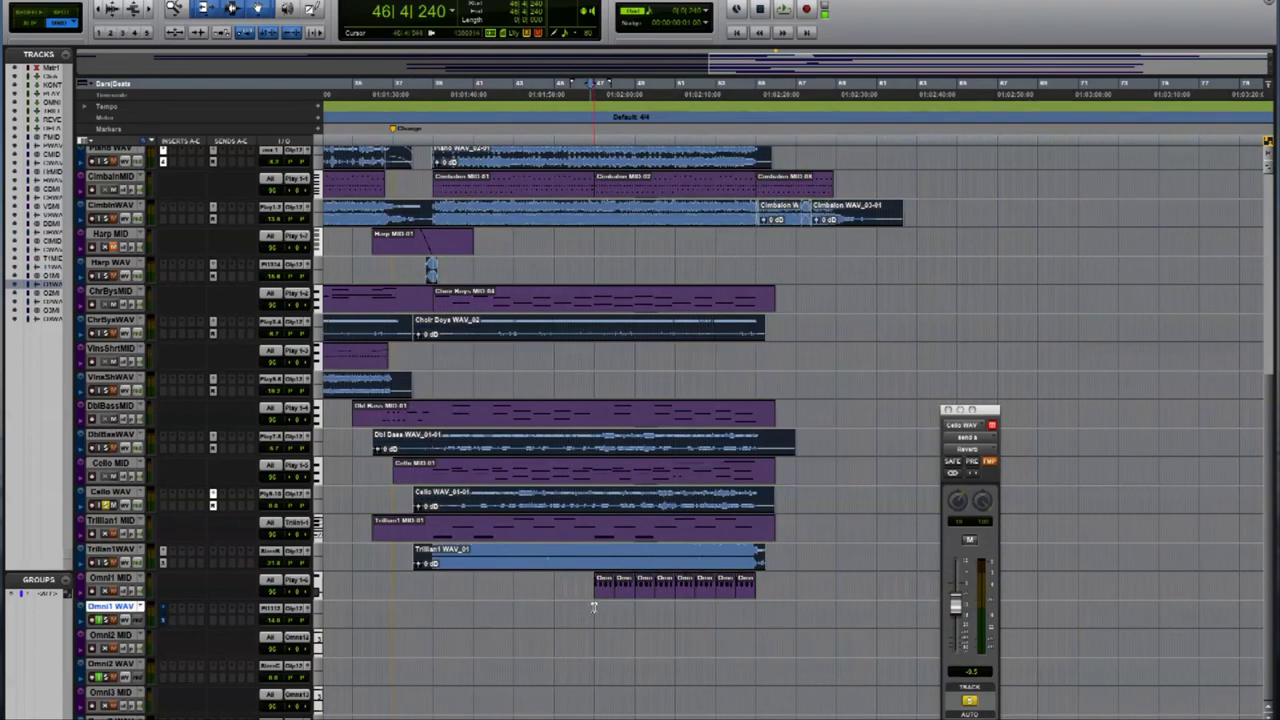
click(469, 596)
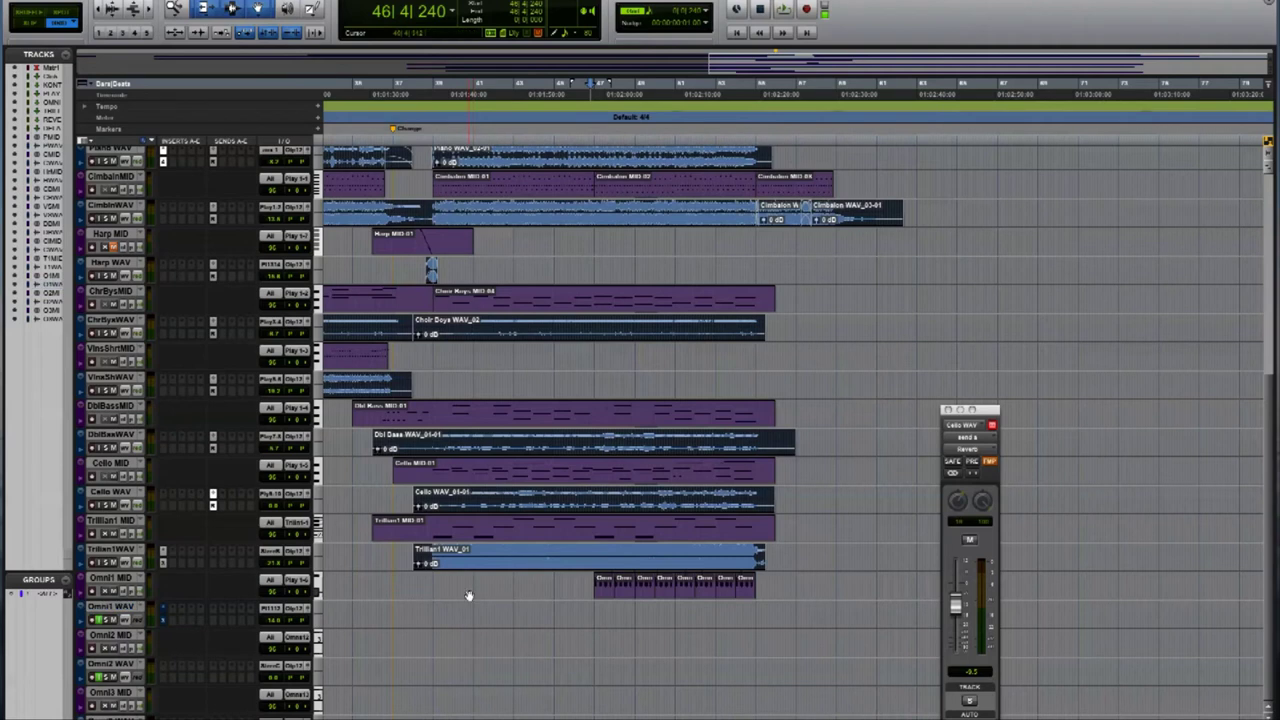
scroll(474, 612, left, 10)
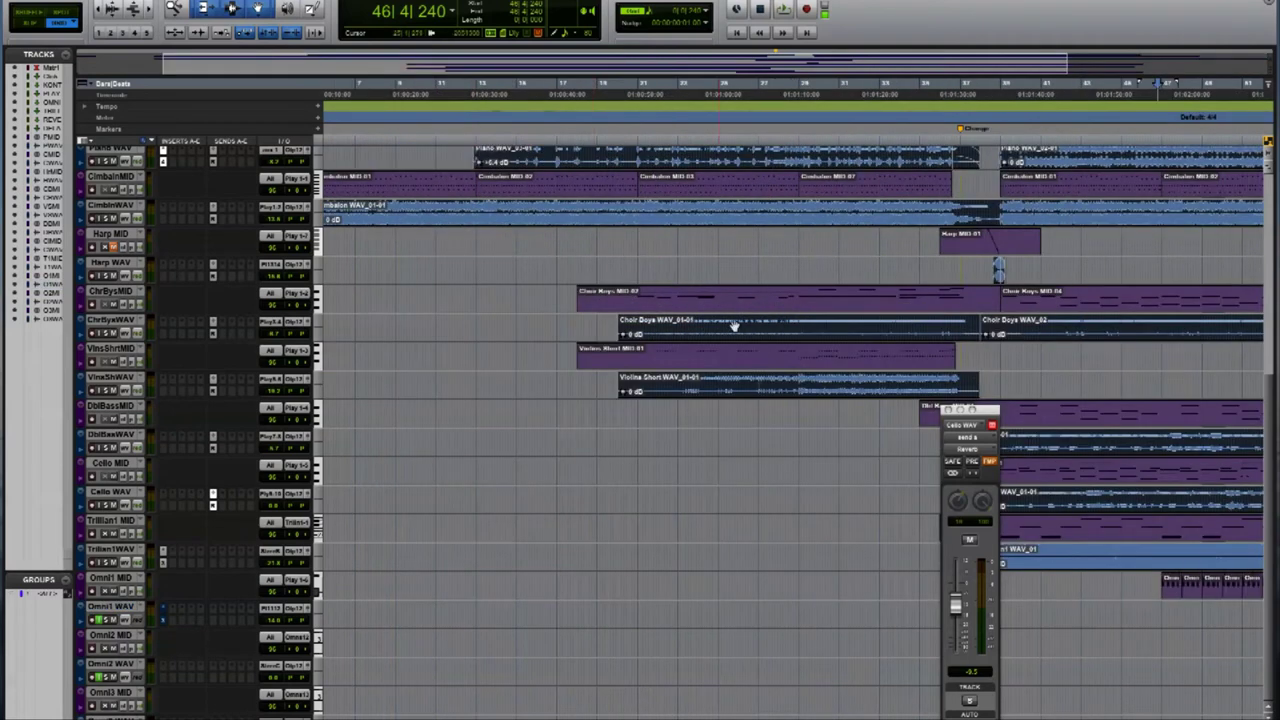
Play the full arrangement from around bar 27 and select the Choir Boys WAV clips while listening to the blend.
click(767, 419)
key(space)
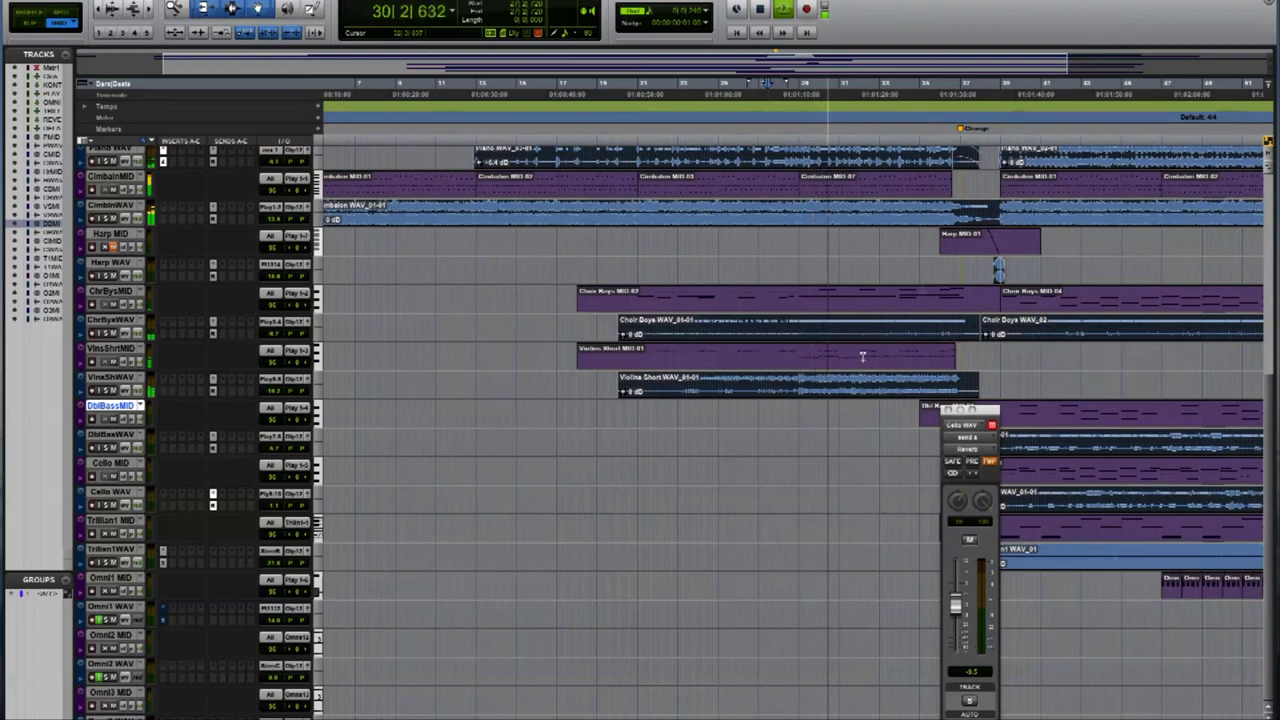
key(e)
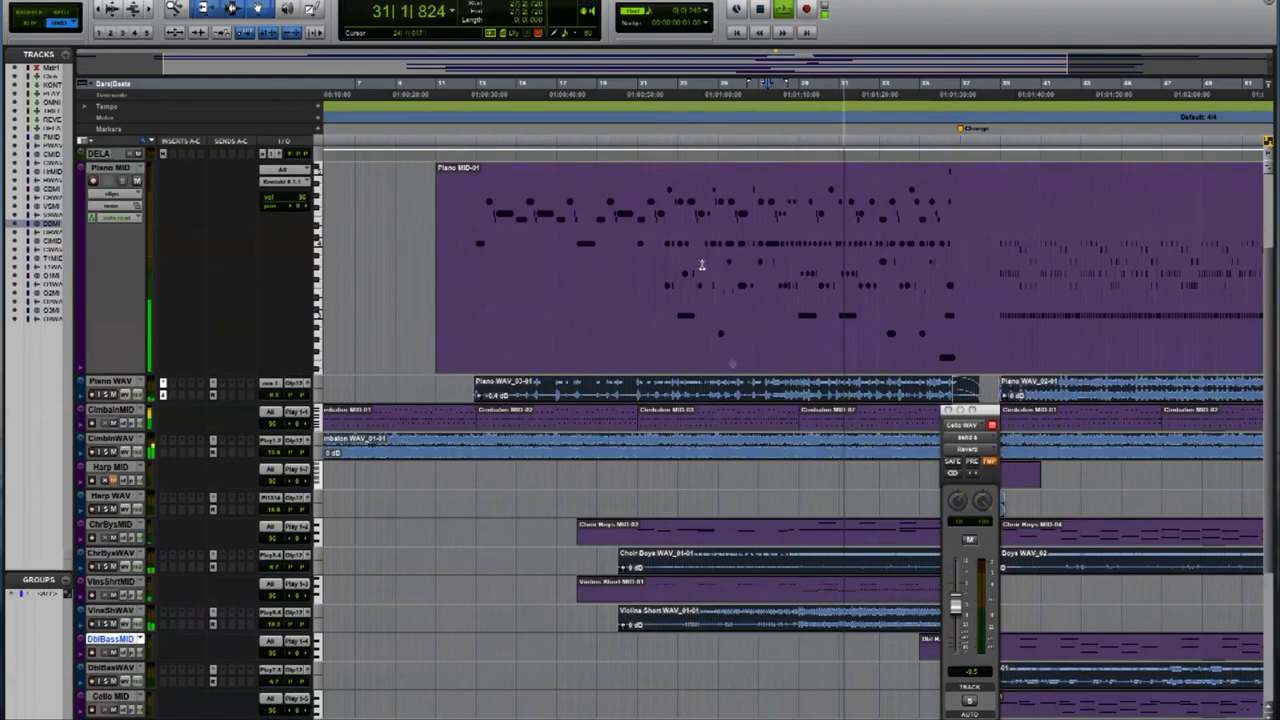
key(e)
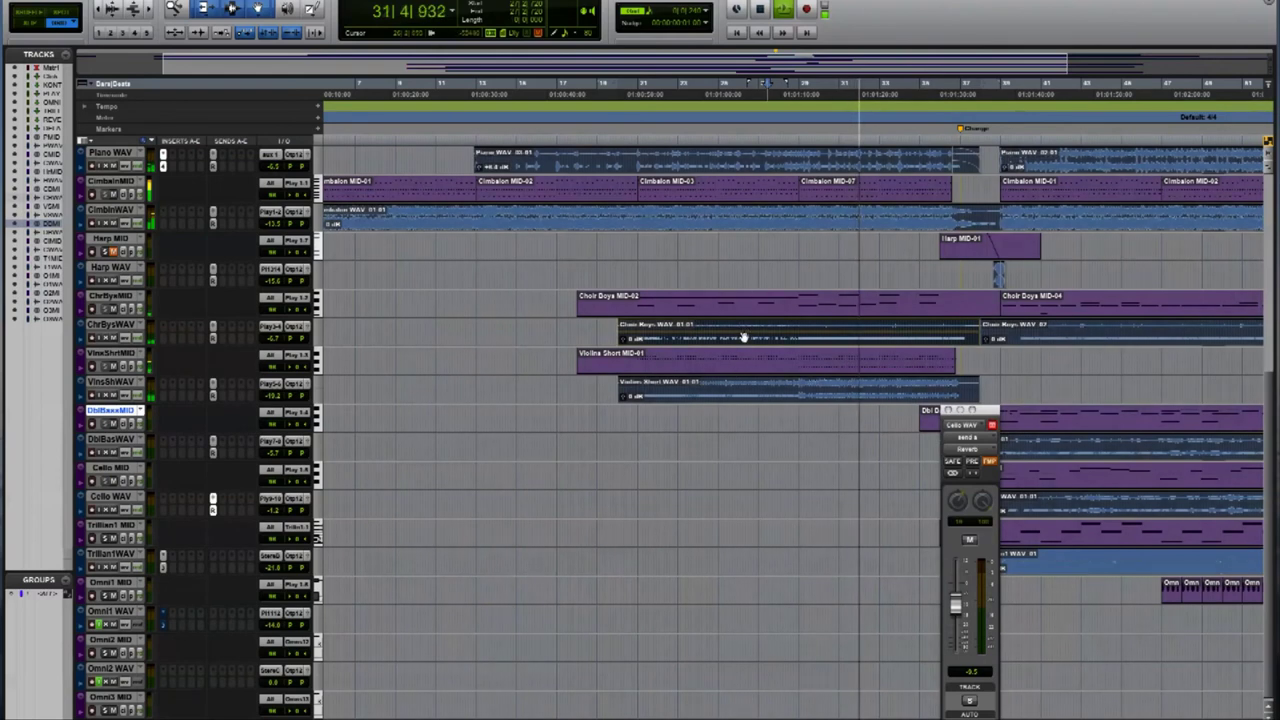
click(743, 332)
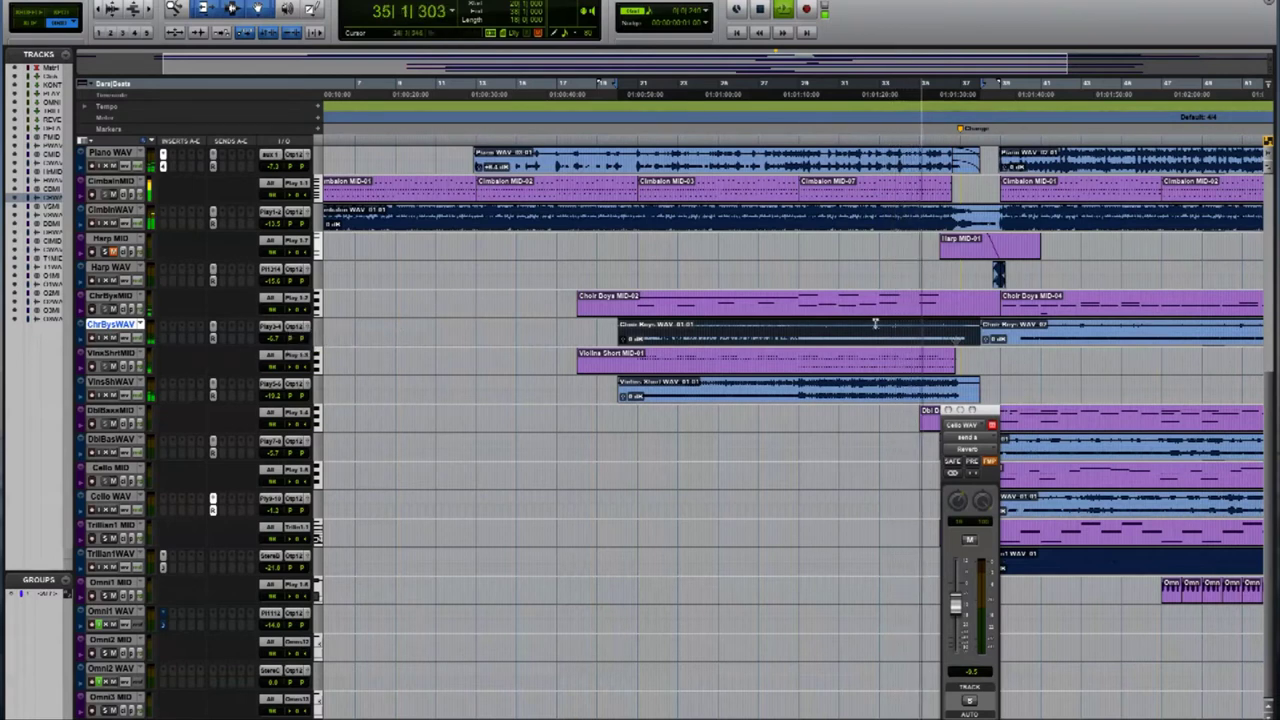
click(1070, 336)
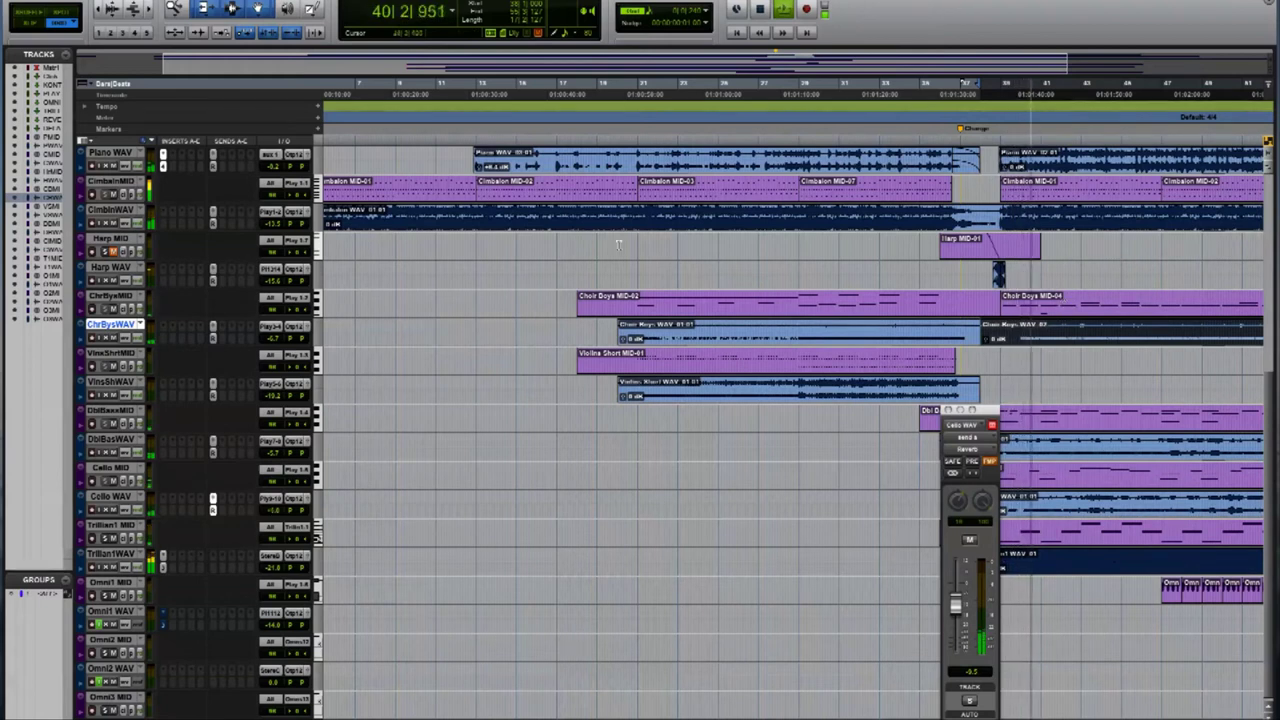
Open the Piano WAV reverb send during playback, raise its level to about -1.0 dB, and stop playback.
click(213, 157)
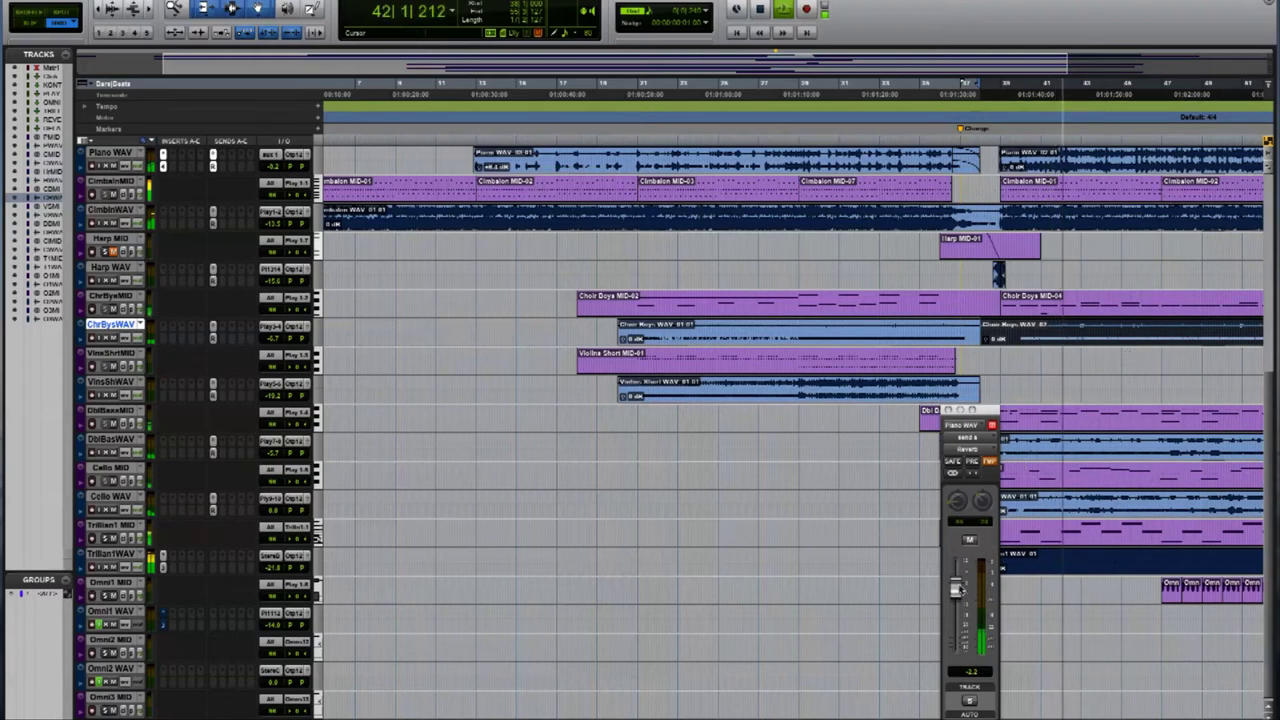
drag(956, 591, 956, 581)
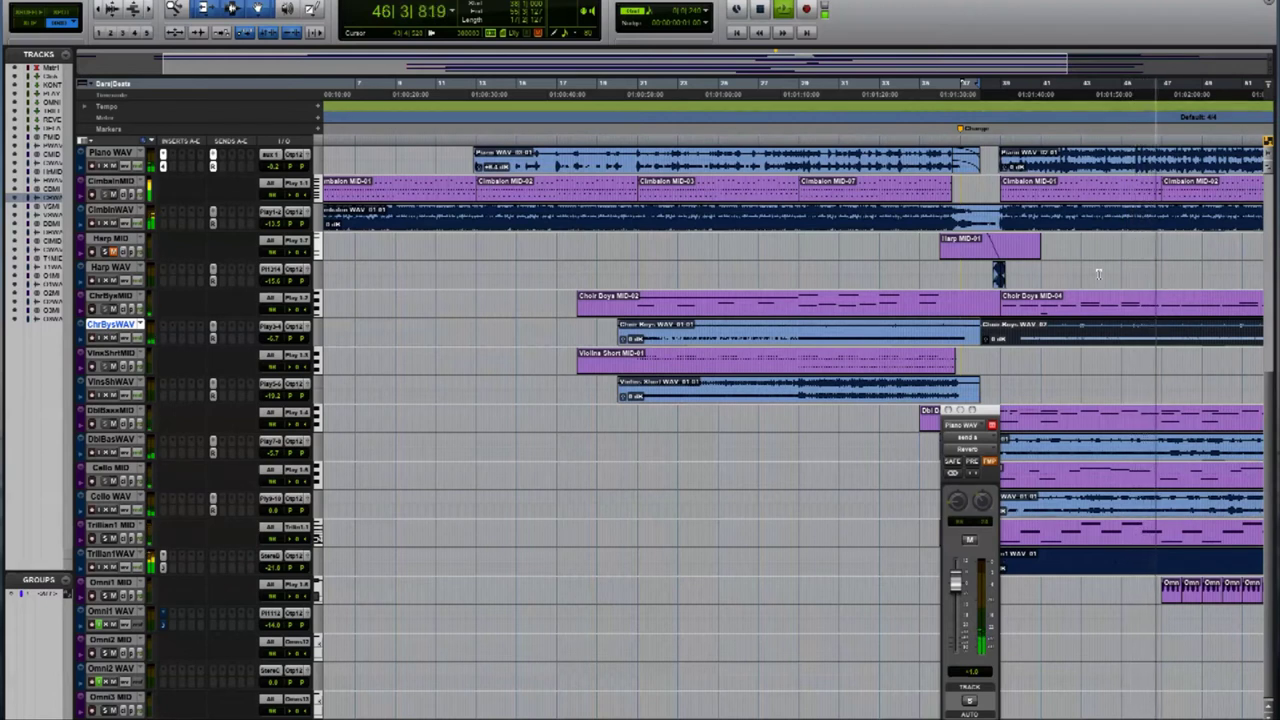
key(space)
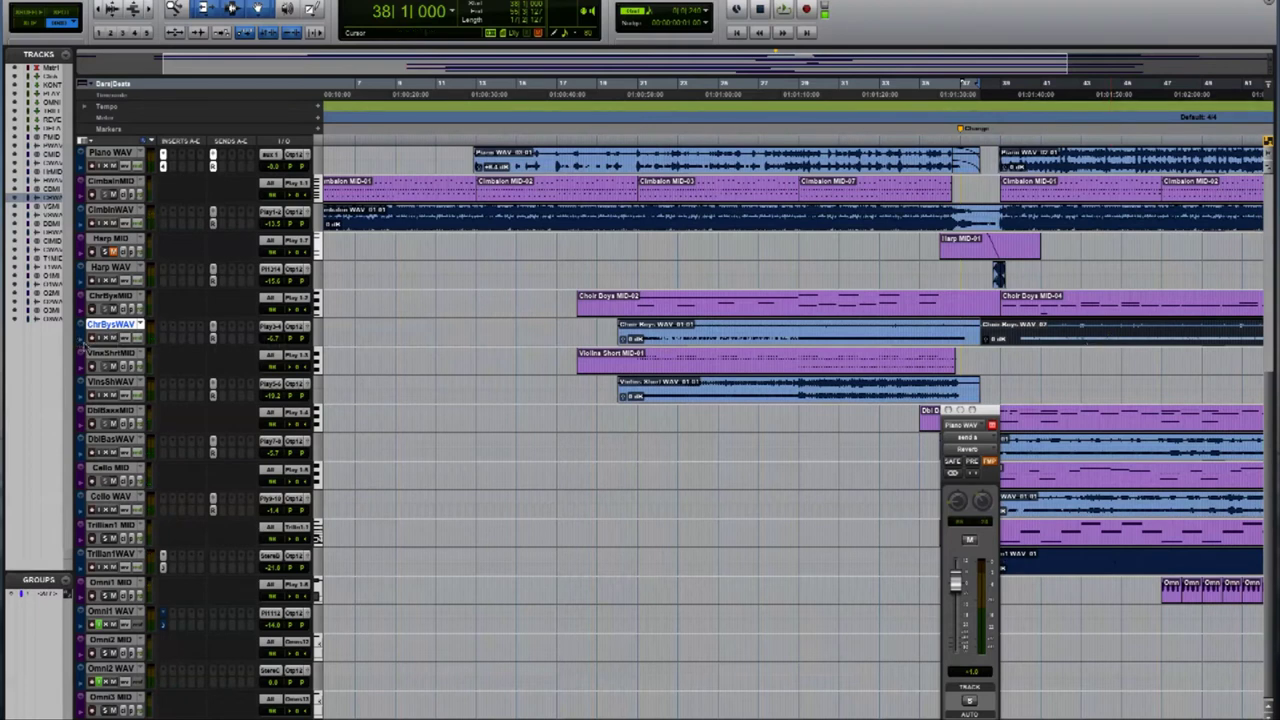
Display the pan automation lane beneath the Choir Boys WAV track.
click(83, 341)
click(118, 356)
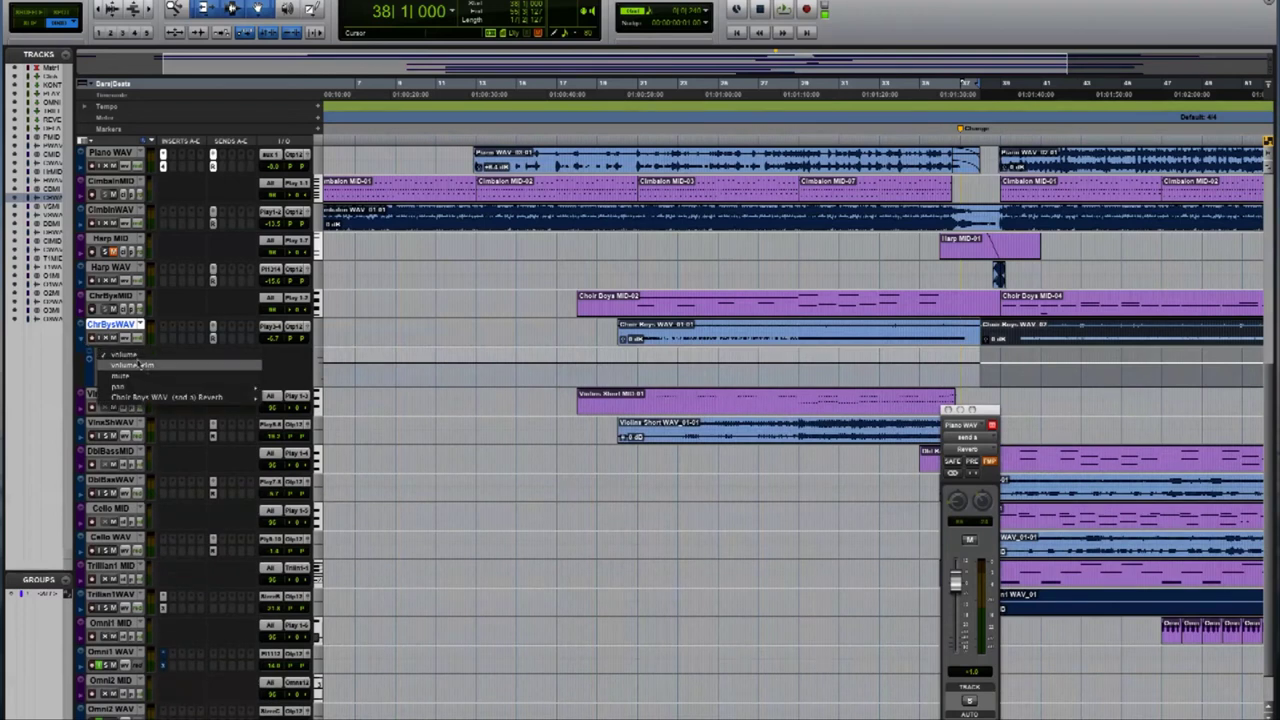
mouse_move(138, 386)
click(298, 386)
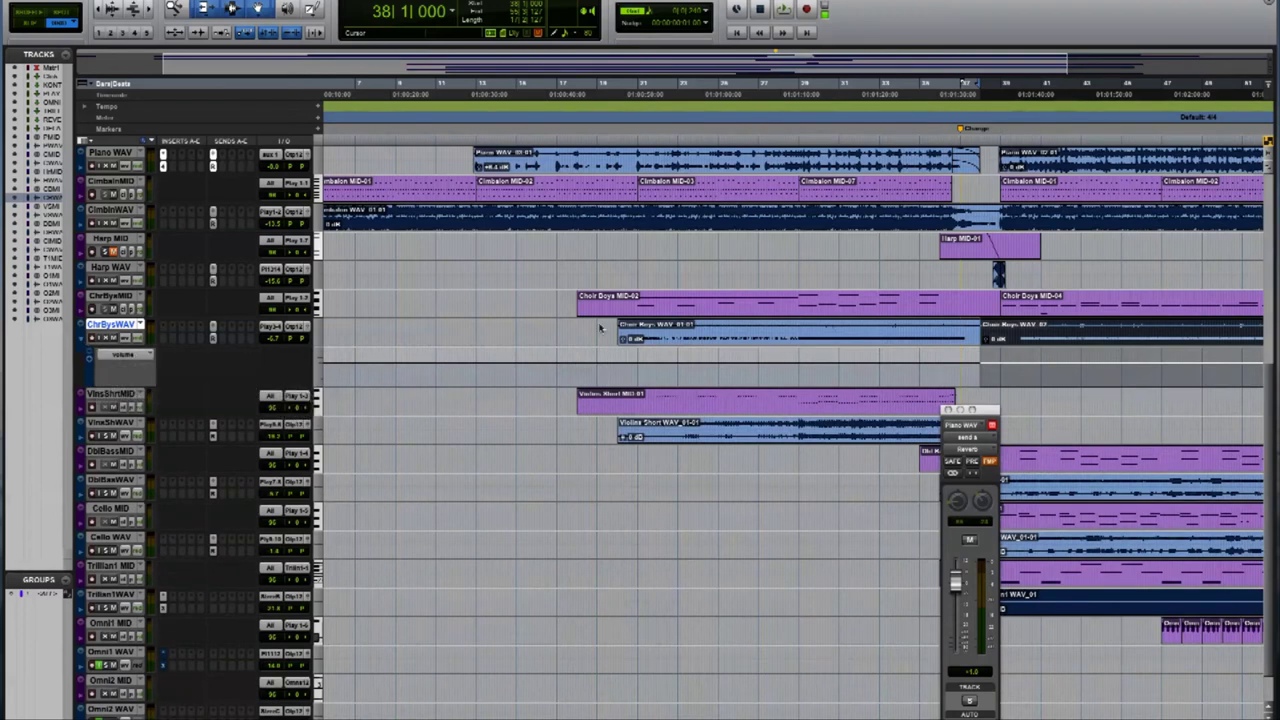
Select the second Choir Boys WAV clip and shift its left and right pan automation toward the left.
click(716, 338)
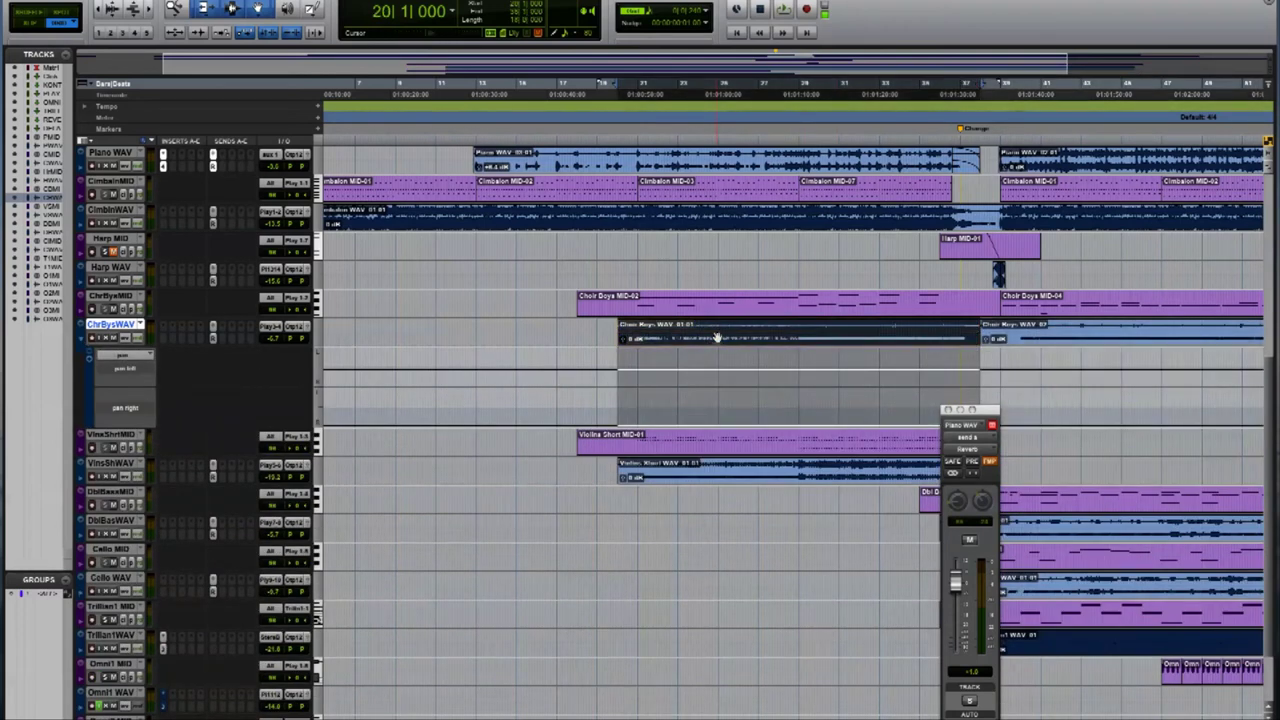
click(1086, 342)
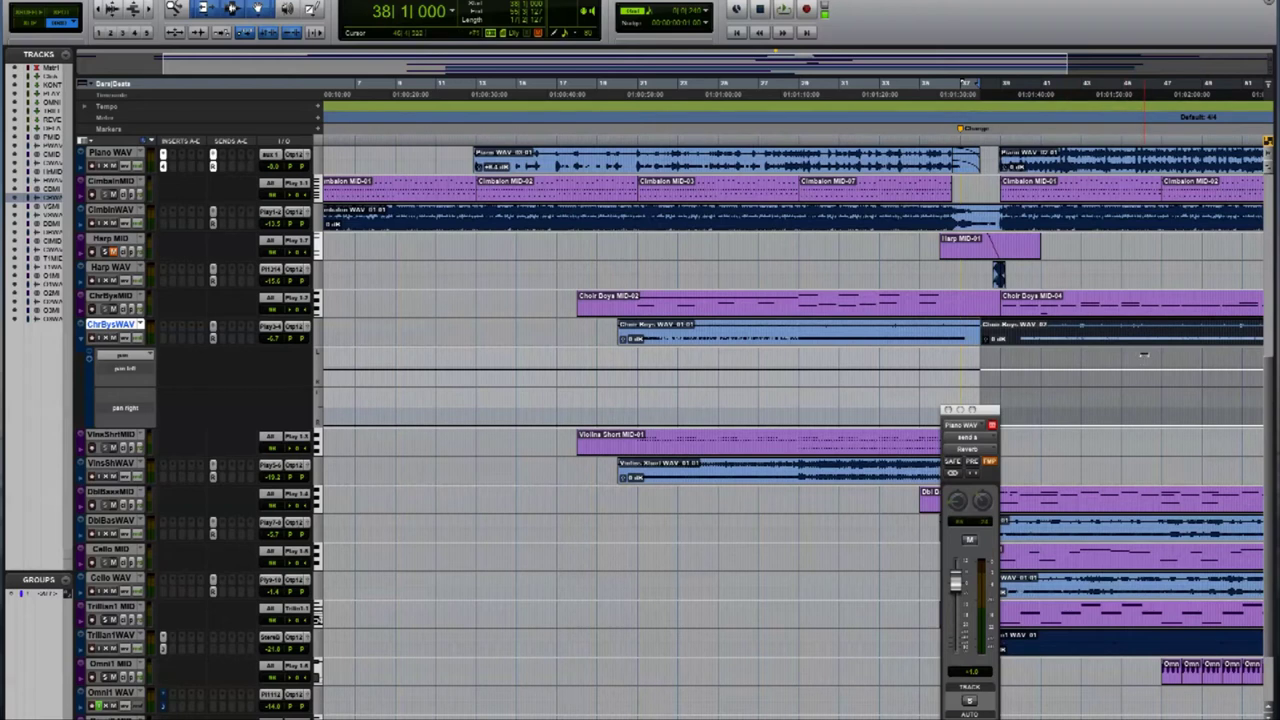
drag(1144, 353, 1141, 384)
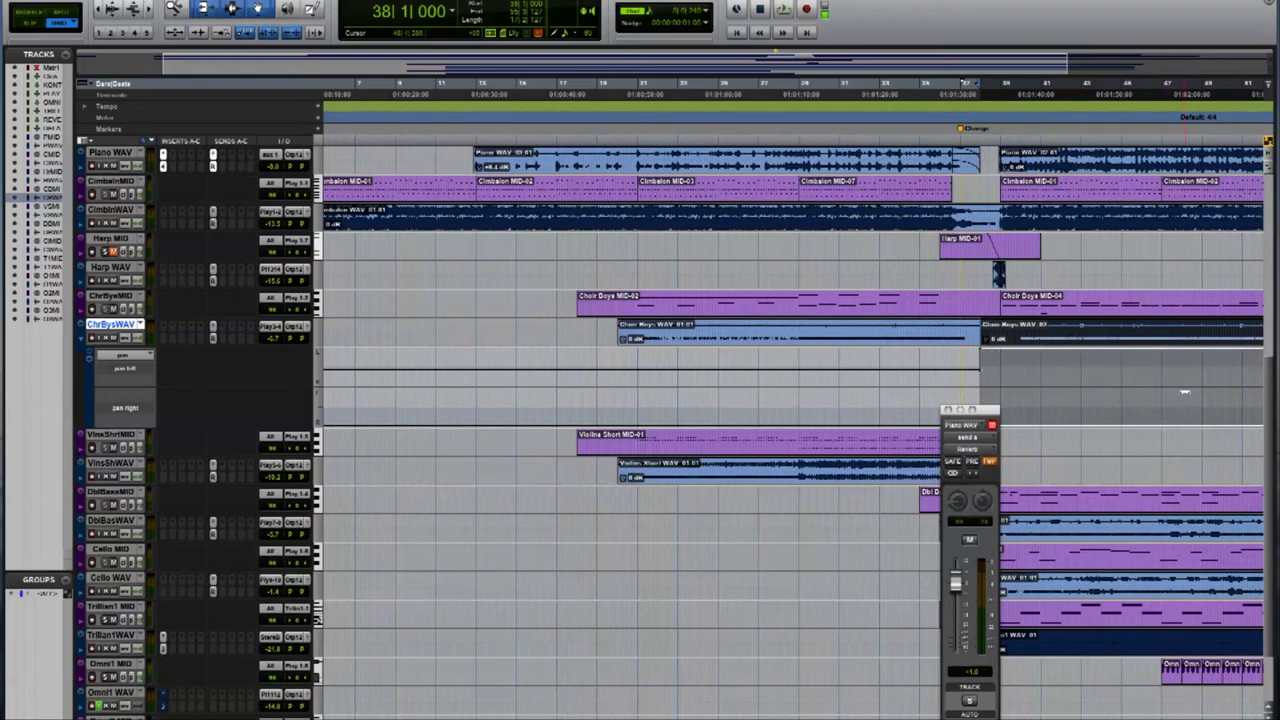
drag(1185, 388, 1024, 375)
Play the arrangement from around bar 39, check the choir's pan automation, and select the Harp WAV clip during playback.
click(1013, 382)
key(space)
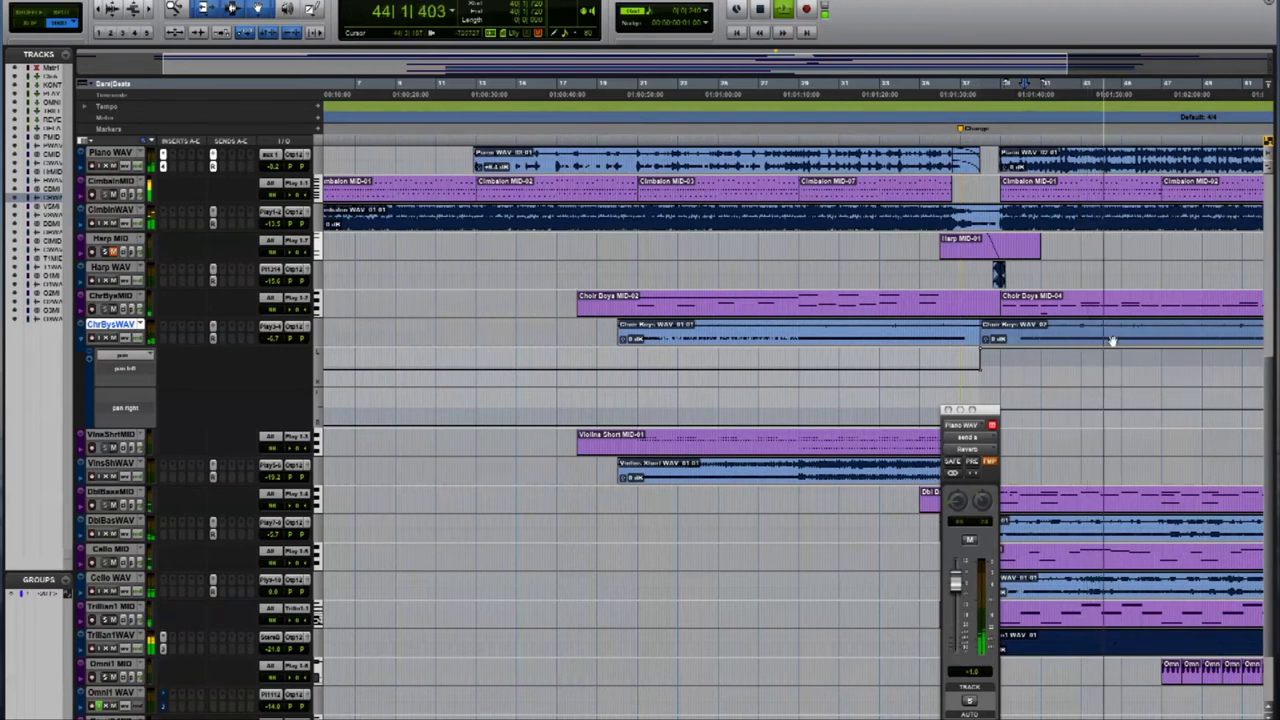
click(1115, 380)
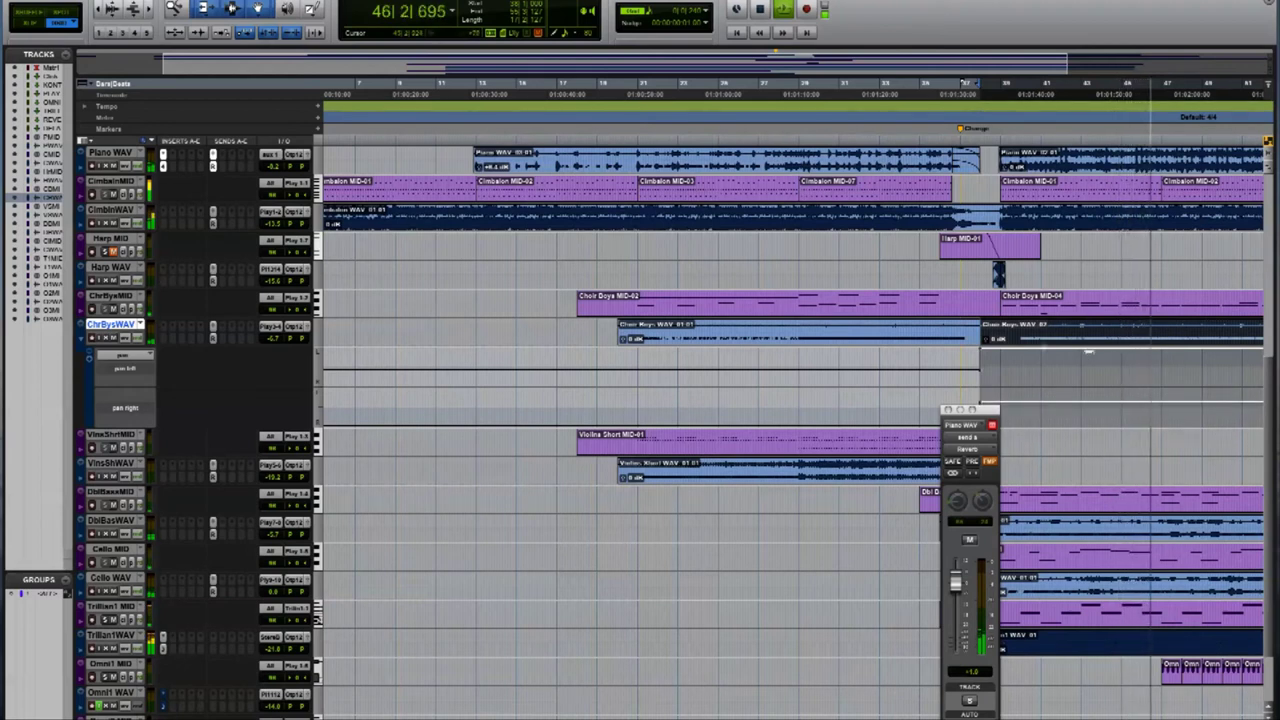
key(space)
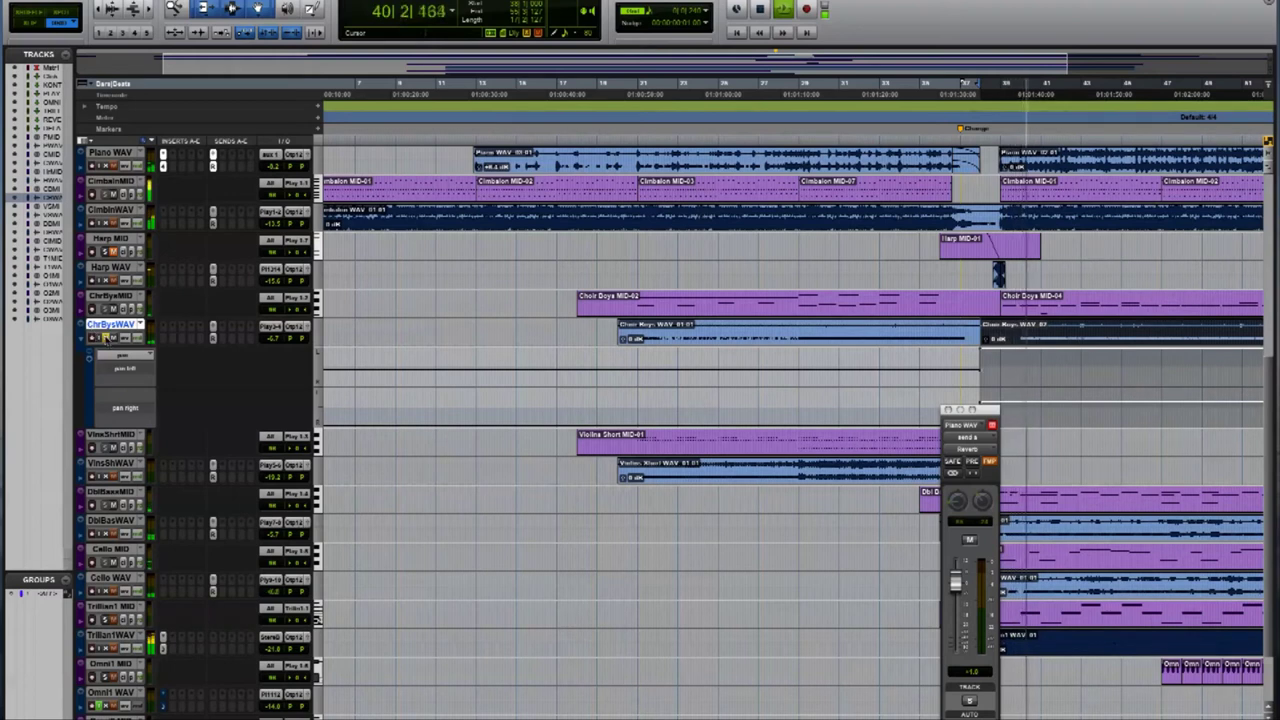
click(999, 277)
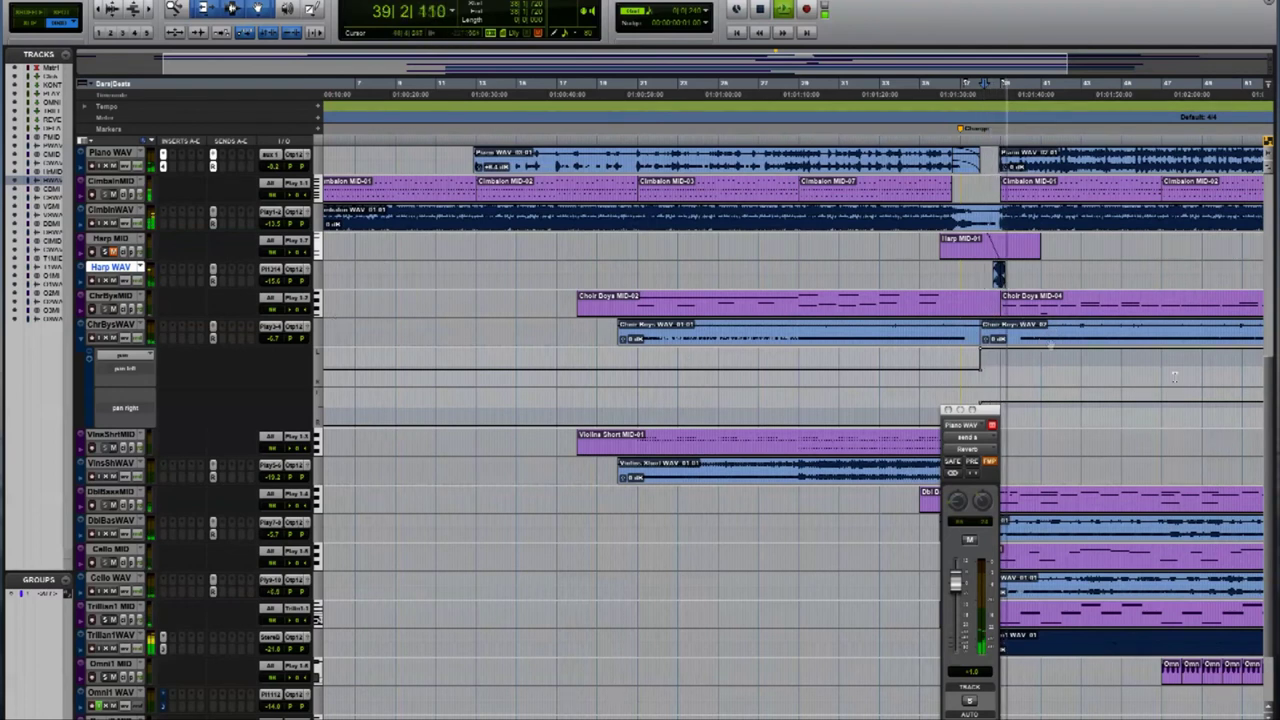
Record the Omni1 part onto the Omni1 WAV track from about bar 47 to 56, lowering its volume to about -17 dB.
drag(1160, 695, 1201, 698)
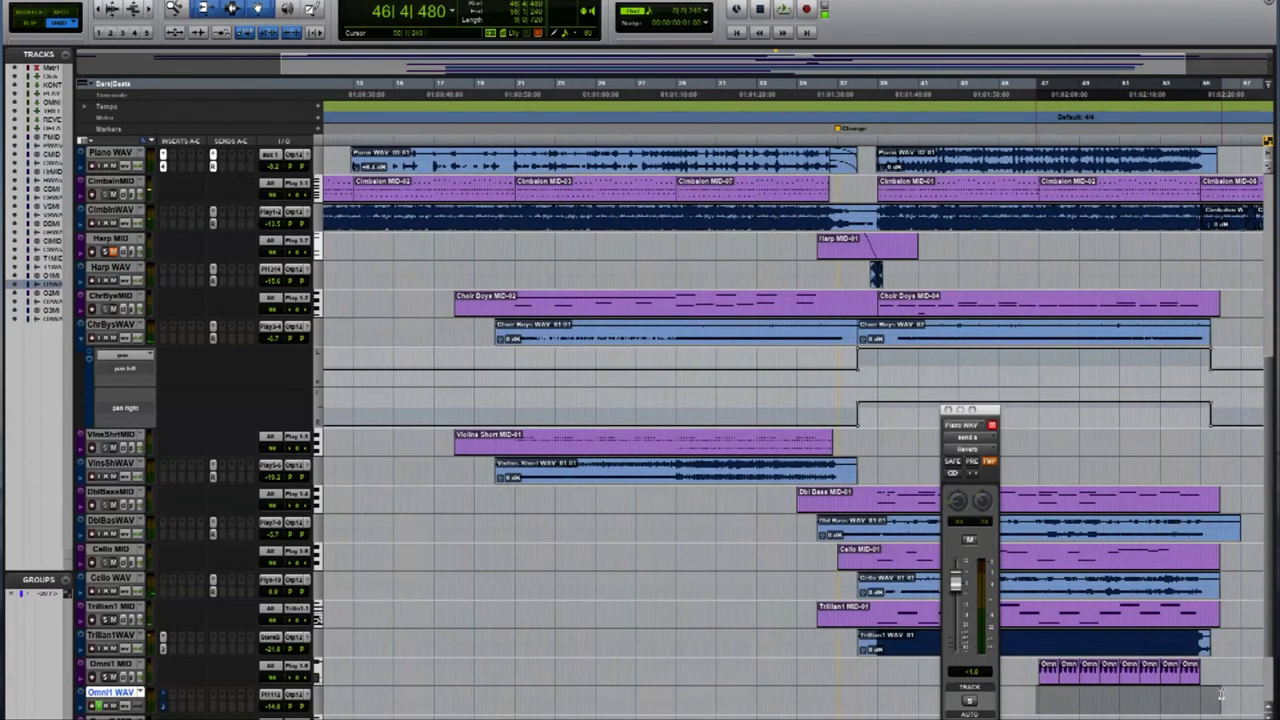
key(ctrl+space)
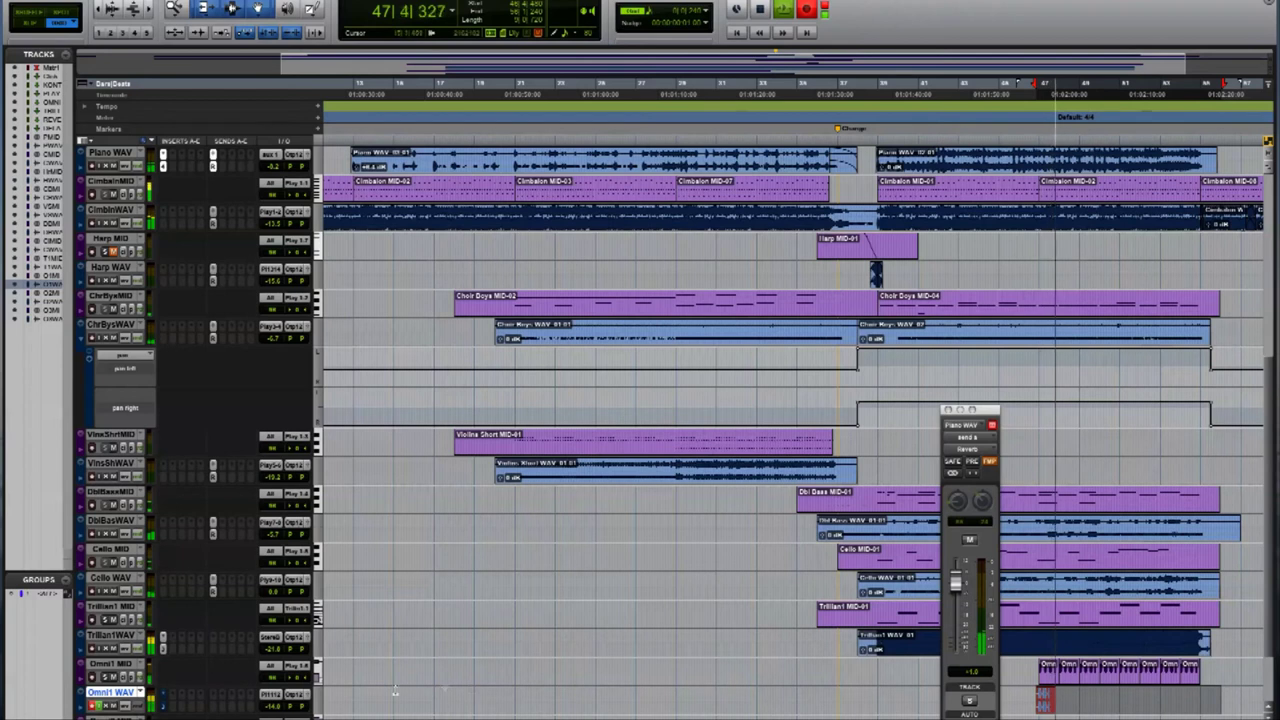
click(271, 706)
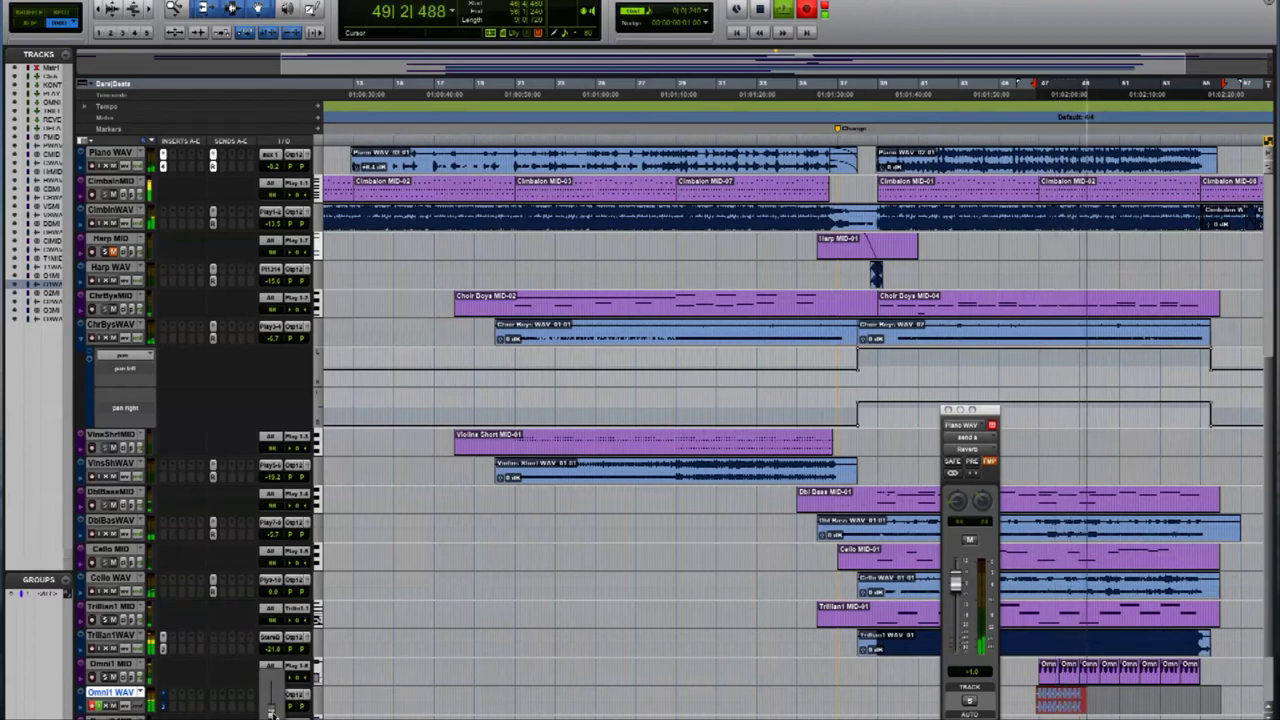
key(space)
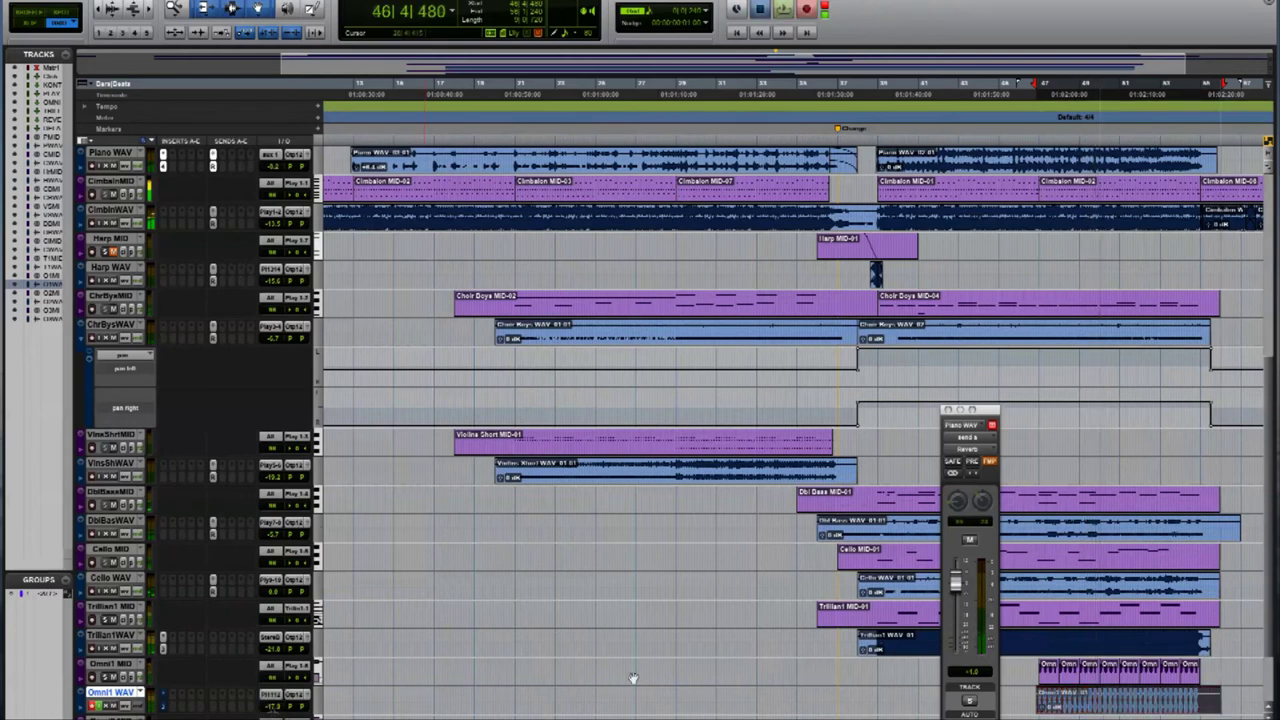
Select the Cimbalon WAV clips from bar 5 through the end of the final clip as the bounce range.
key(ctrl+bracketleft)
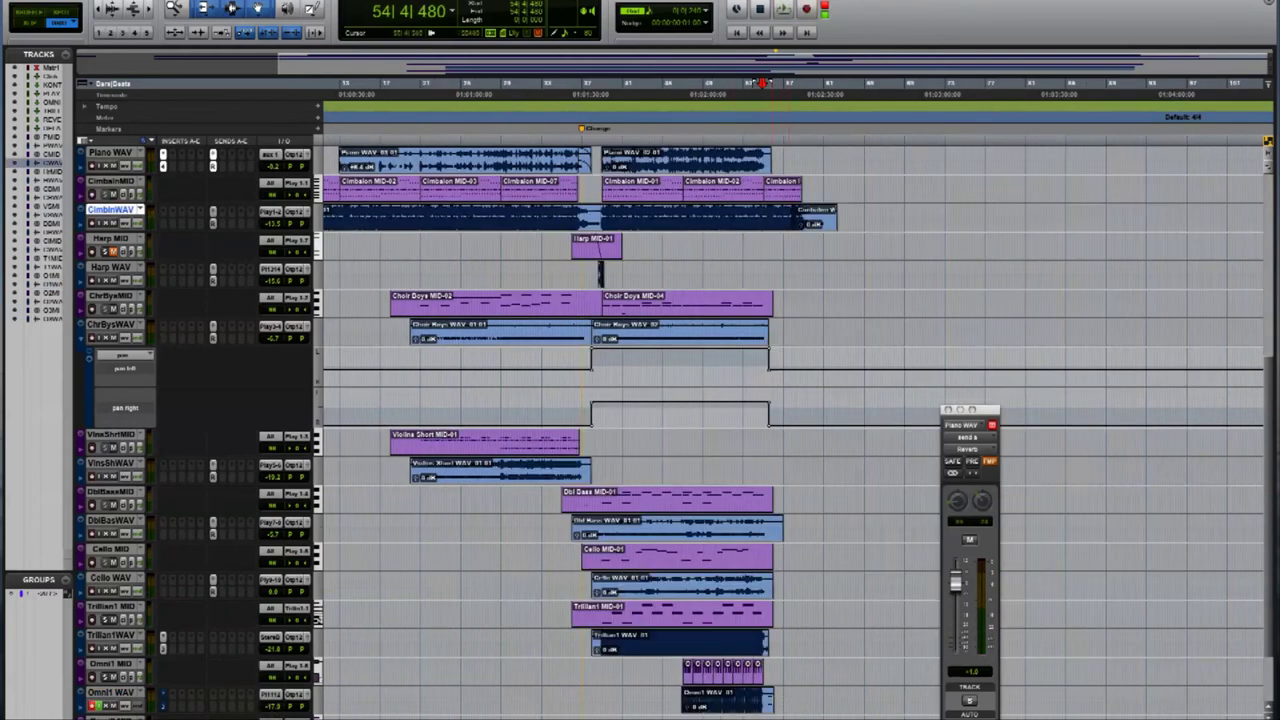
click(779, 692)
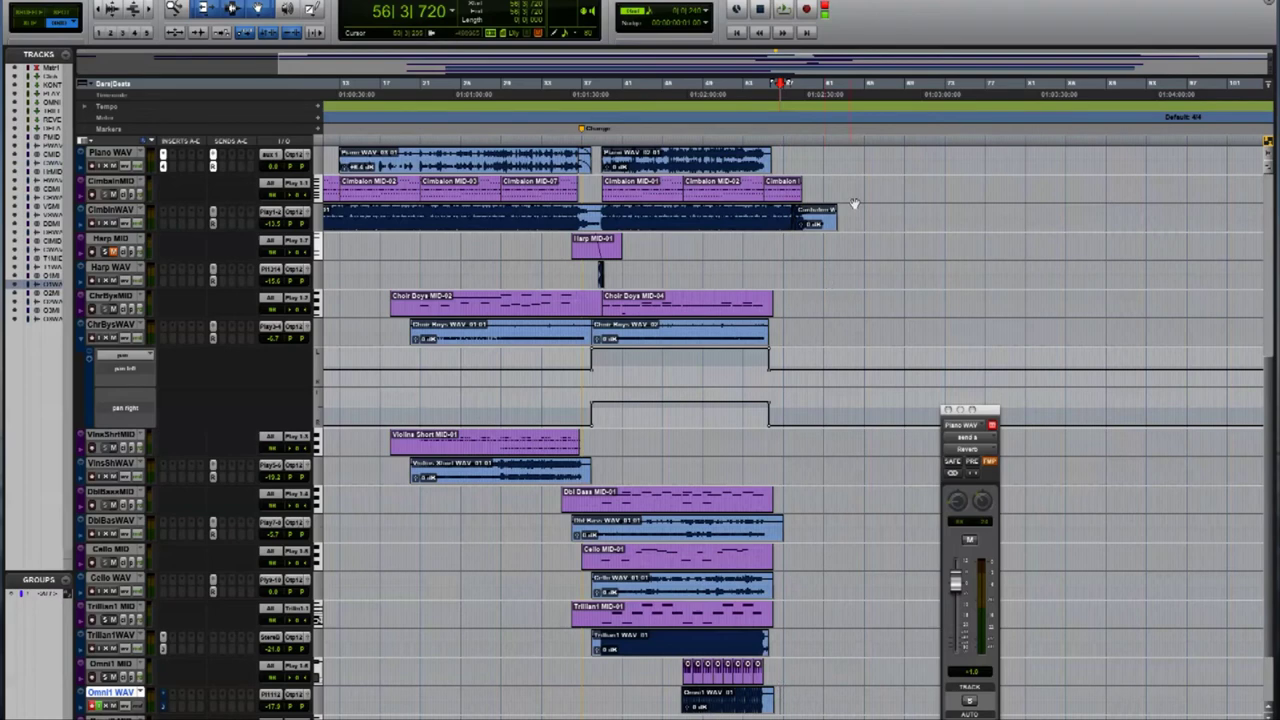
click(818, 229)
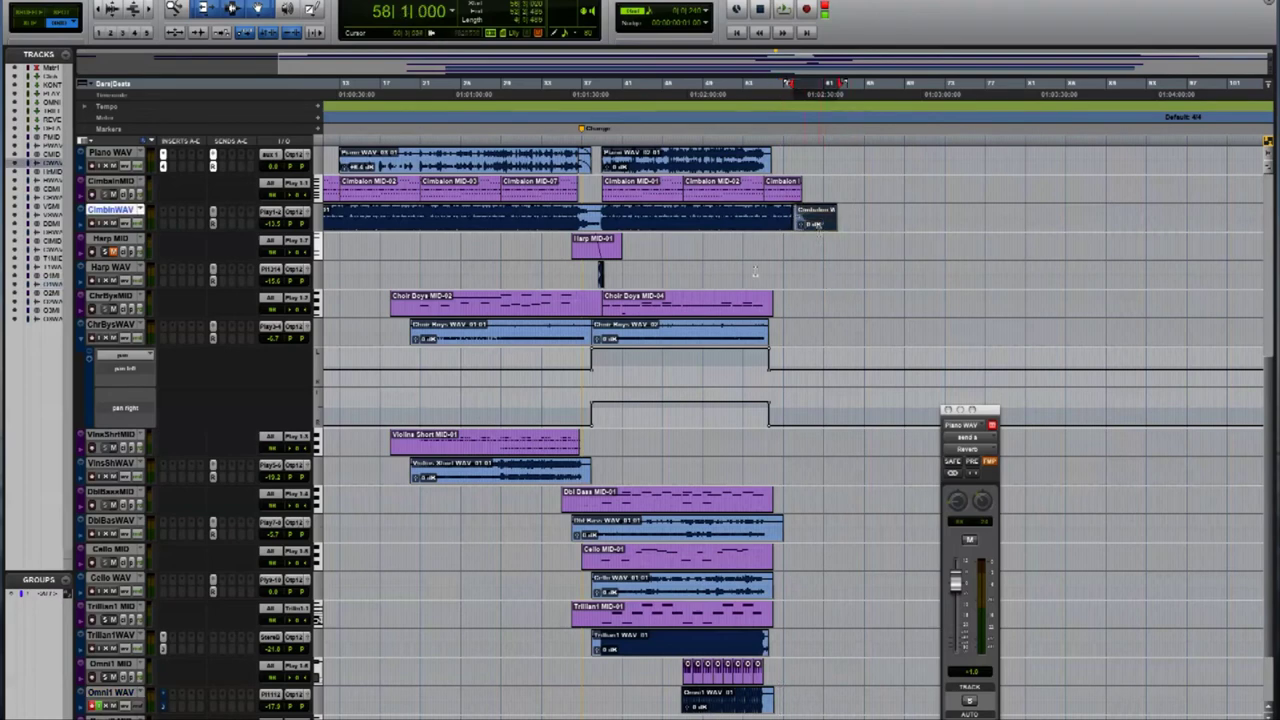
click(505, 233)
scroll(503, 320, down, 1)
scroll(517, 318, up, 3)
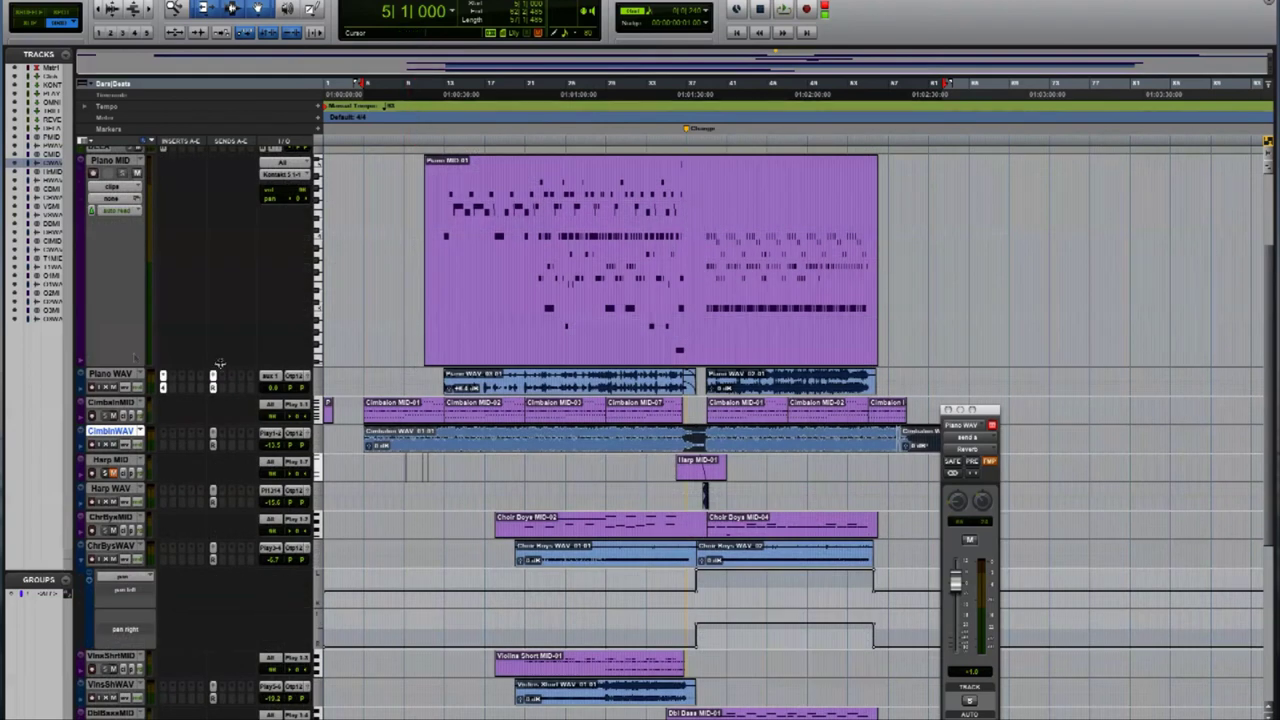
Return the tracks to a compact height and extend the Cimbalon WAV selection start slightly earlier to 4|3|240.
key(e)
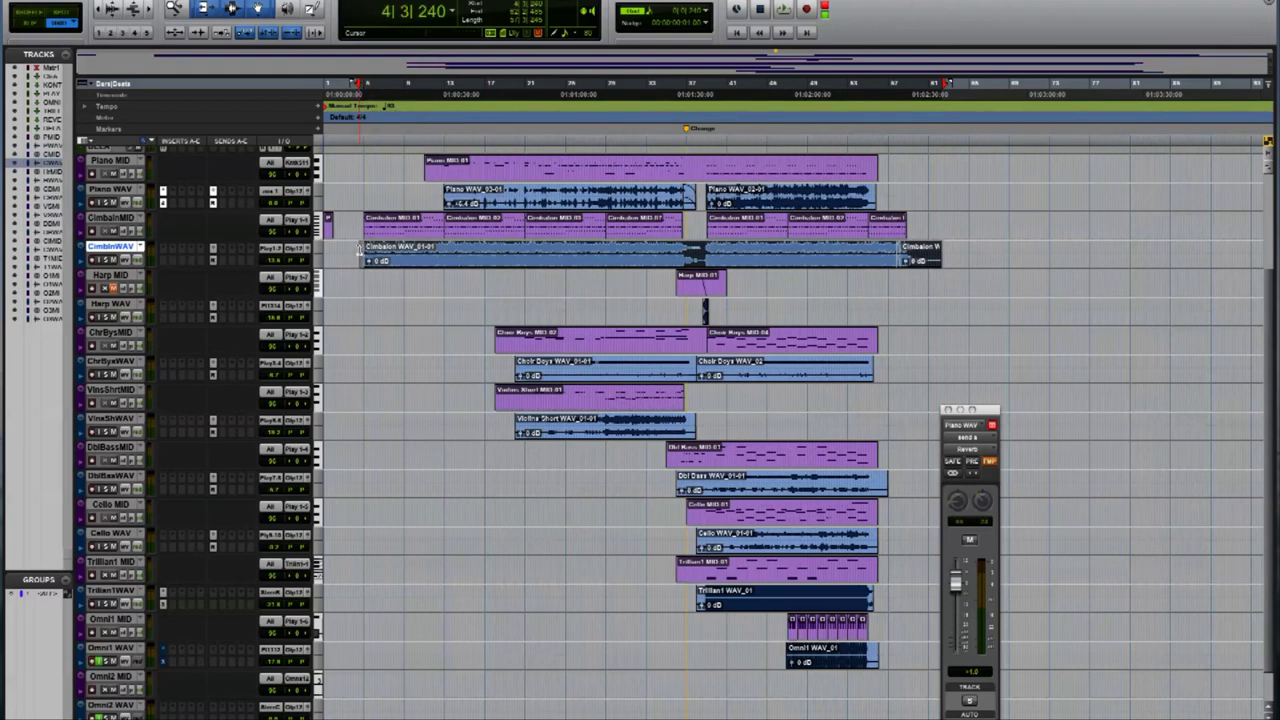
key(super+bracketright)
key(super+bracketright)
key(super+bracketleft)
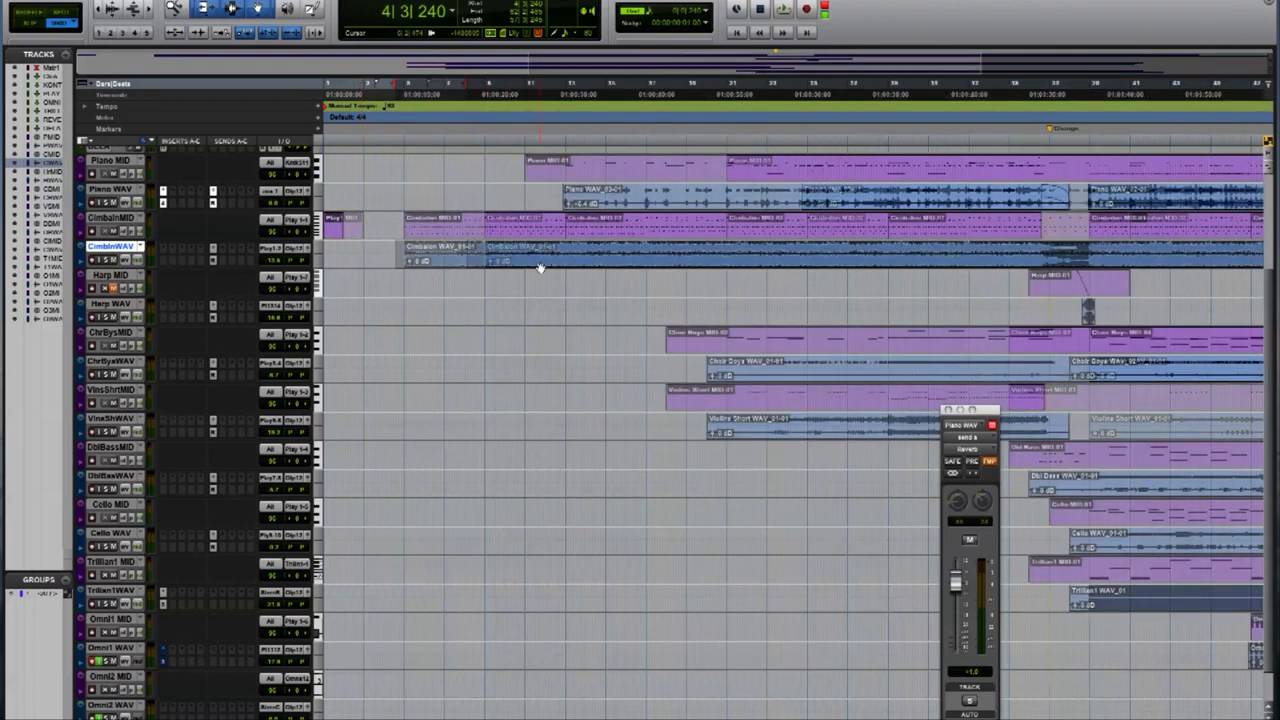
scroll(506, 592, up, 3)
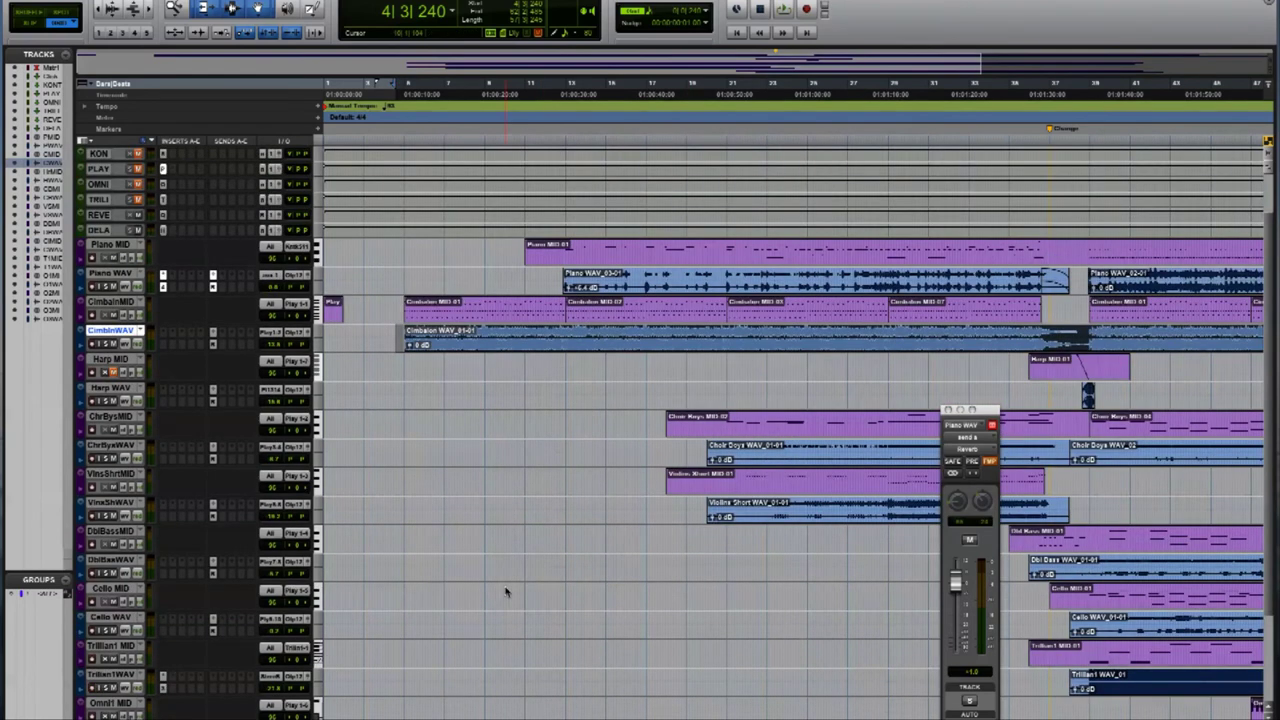
Set up a bounce to disk from the Output 1-2 stereo source at 24 bit and 44.1 kHz.
key(super+alt+b)
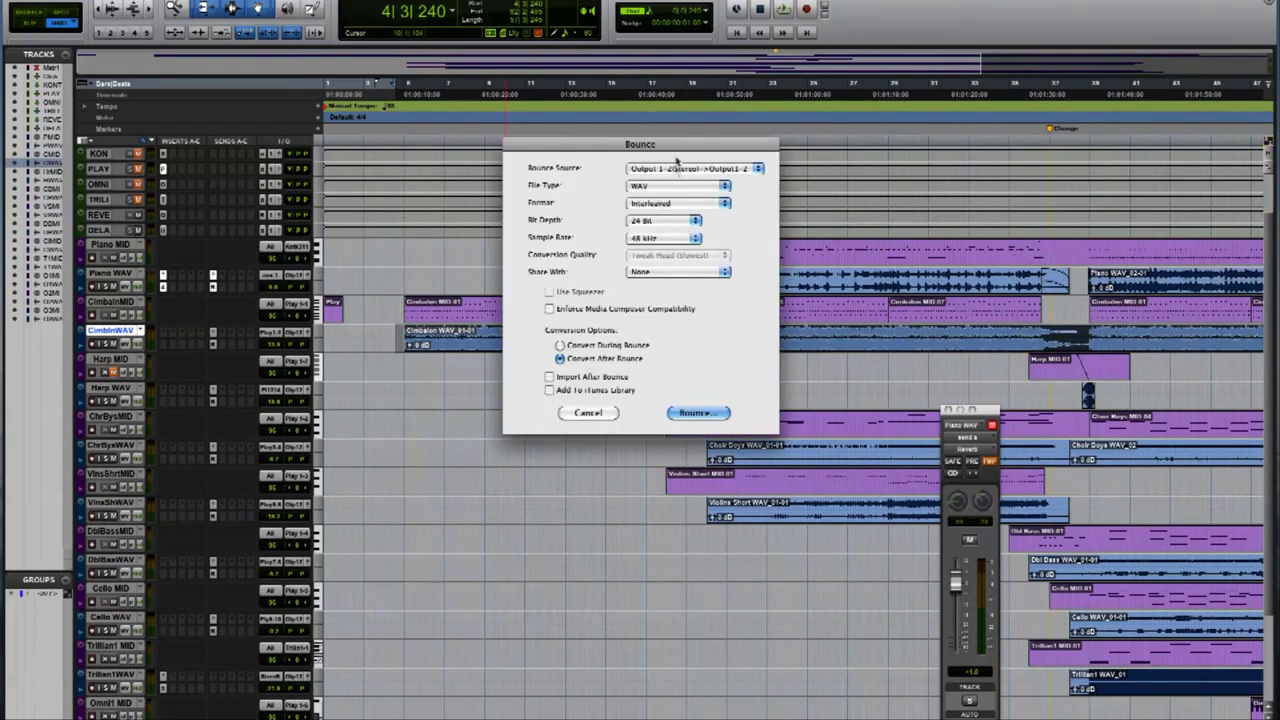
click(697, 170)
click(759, 170)
click(658, 222)
click(654, 210)
click(655, 238)
click(676, 228)
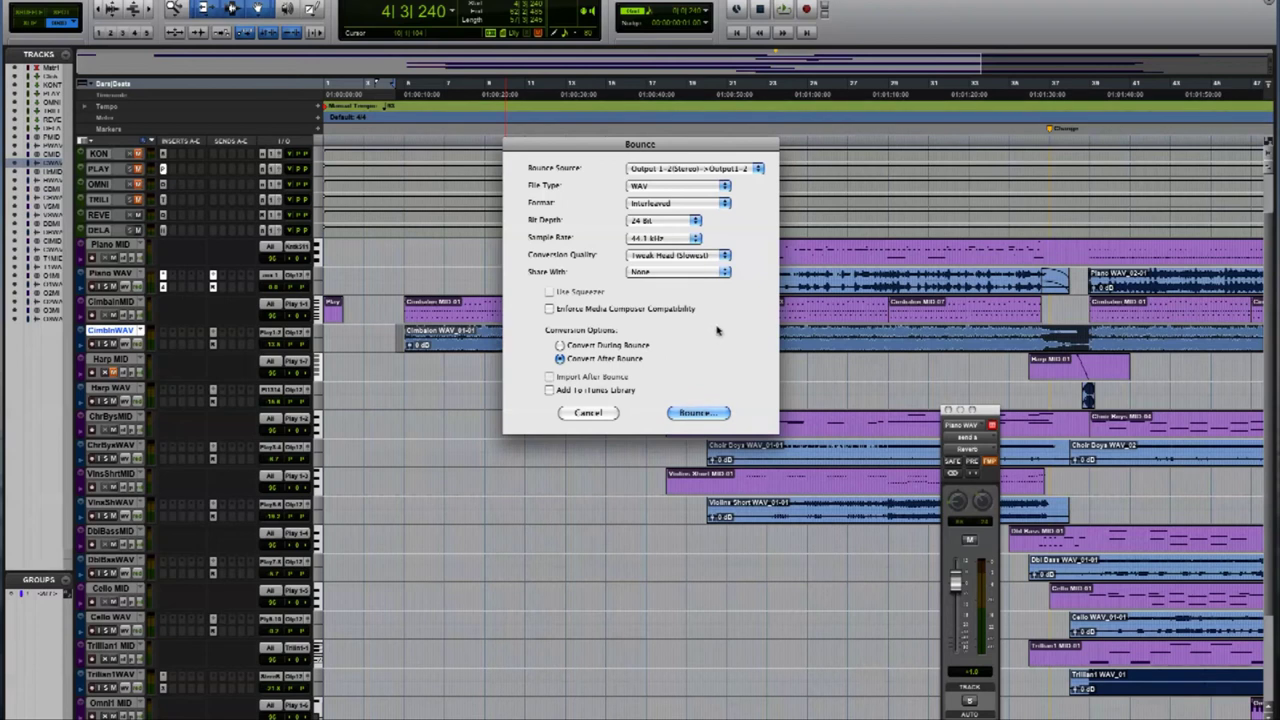
Keep the bounce as an interleaved WAV file and proceed to saving it.
click(678, 203)
click(673, 215)
click(669, 189)
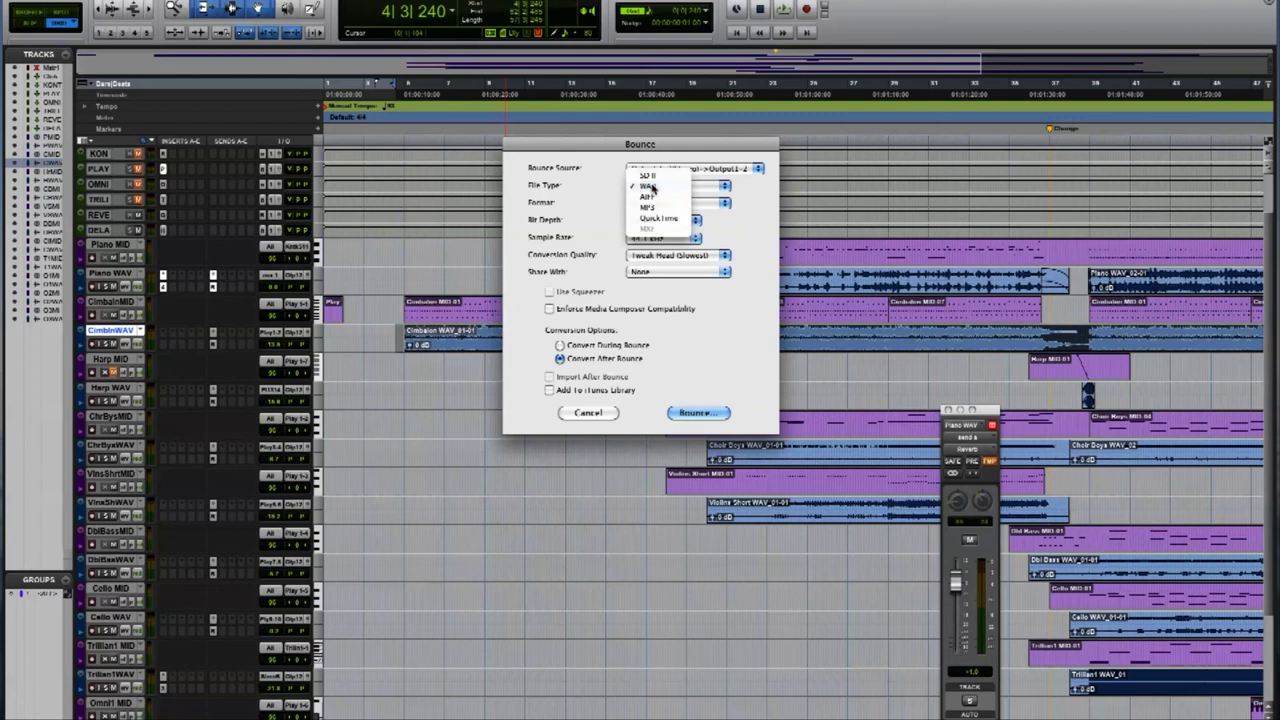
click(652, 188)
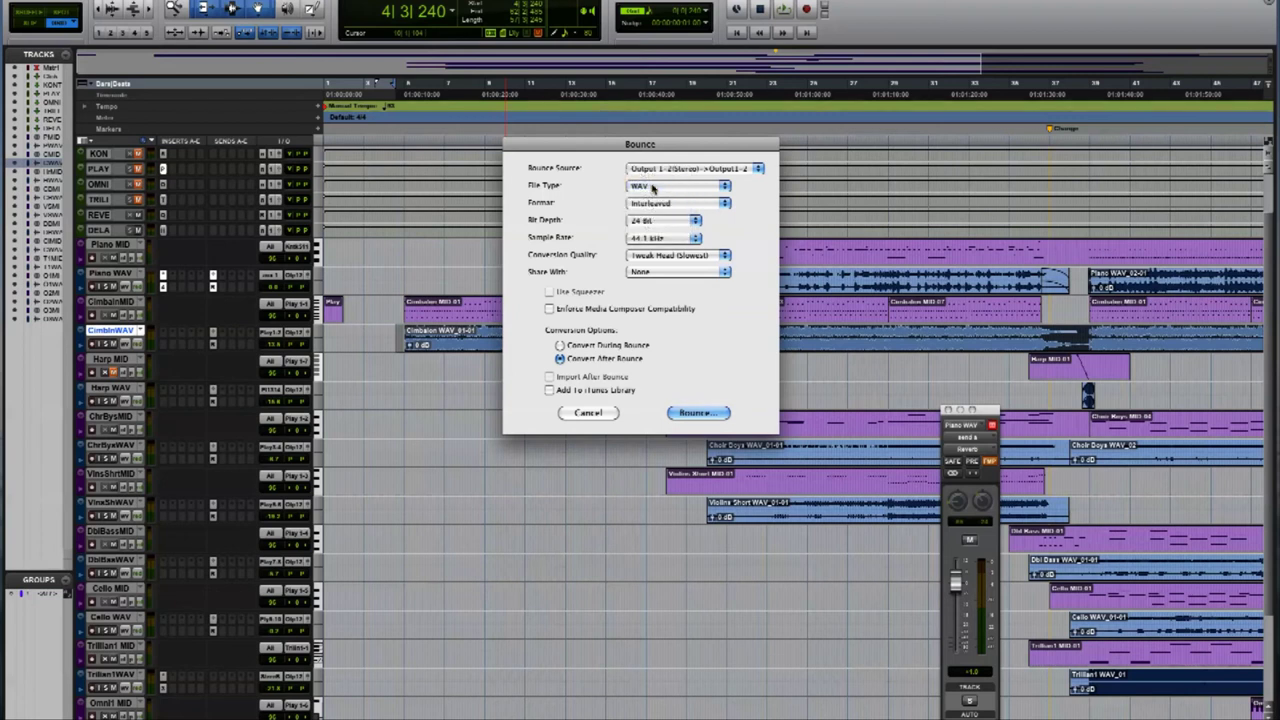
click(699, 413)
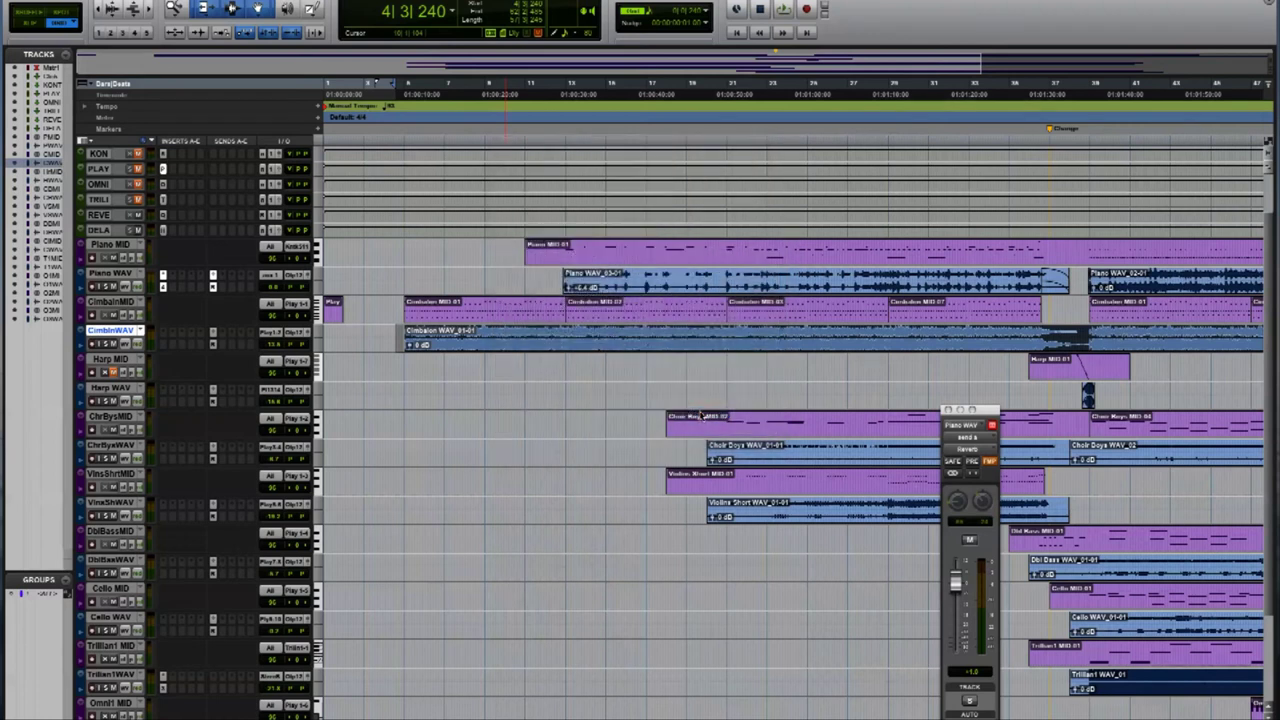
Create a folder named BOUNCES inside the 140802_002_Composing_Vid_Podcast session folder for the bounced file.
click(376, 141)
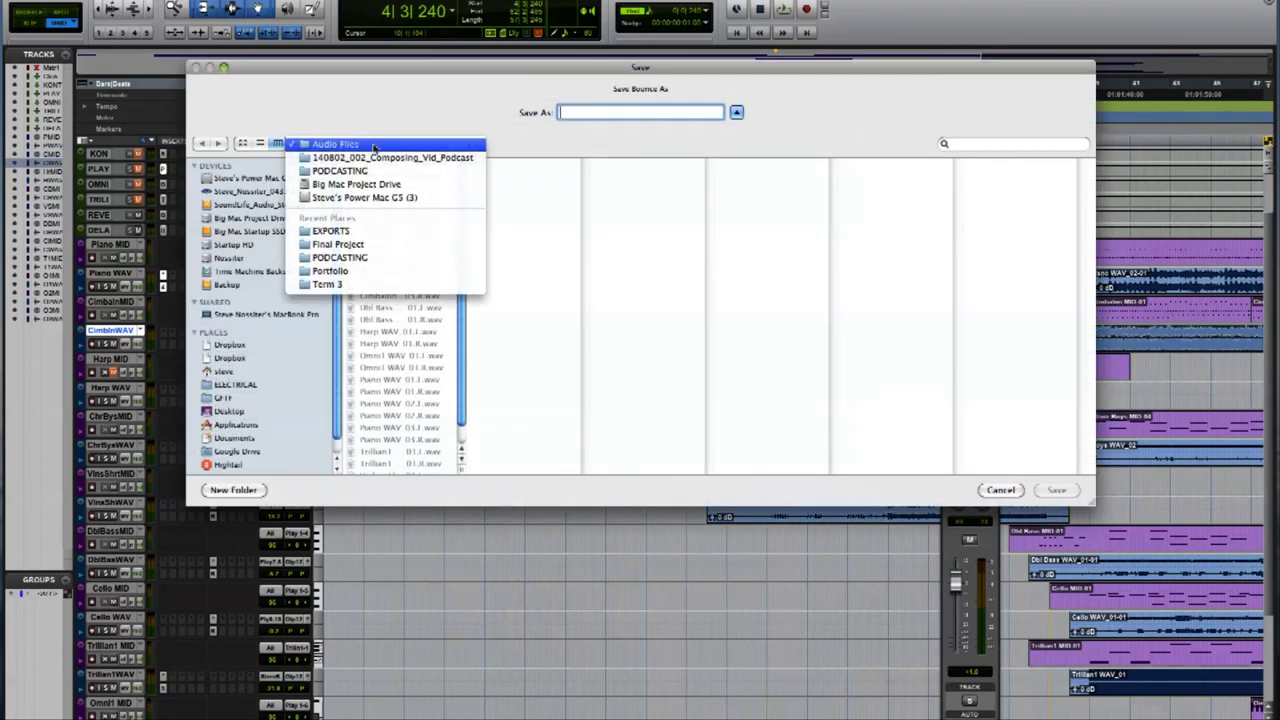
click(410, 157)
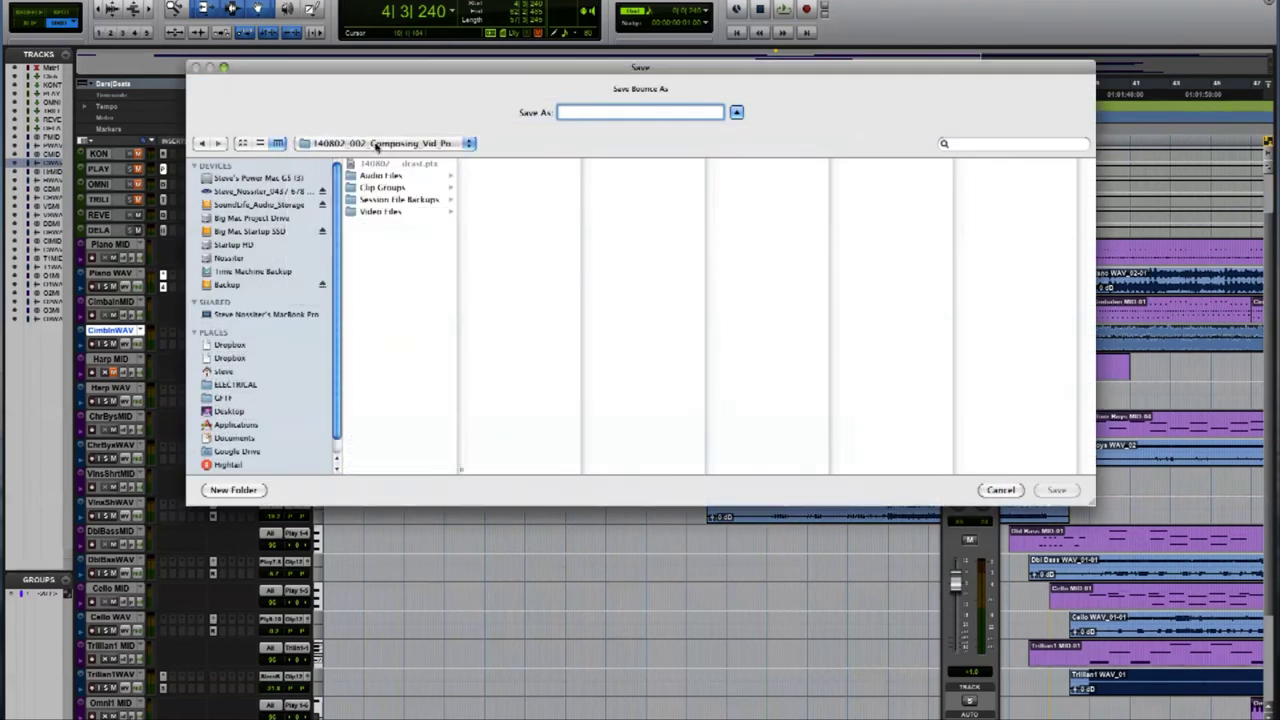
click(249, 489)
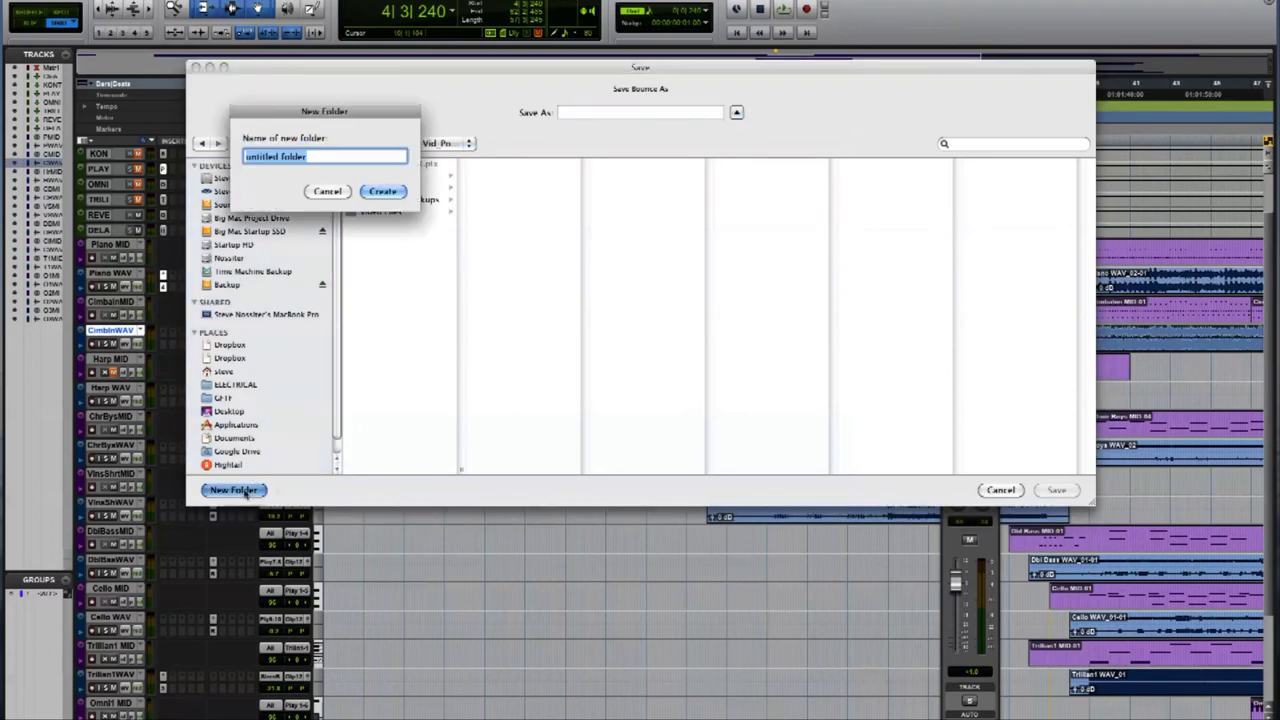
text(BOUNCES)
key(Return)
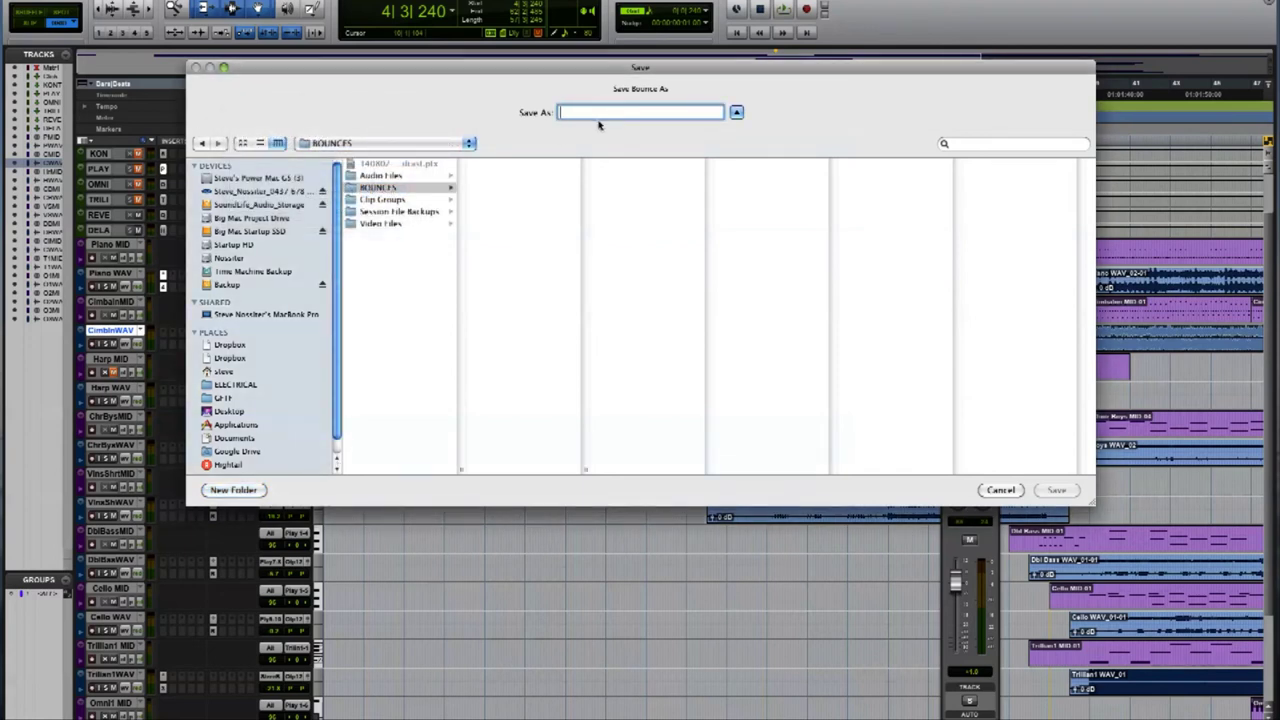
Name the bounce "140804_Festive Composition 001" and save it to the BOUNCES folder.
text(I)
text(ve Composition 001)
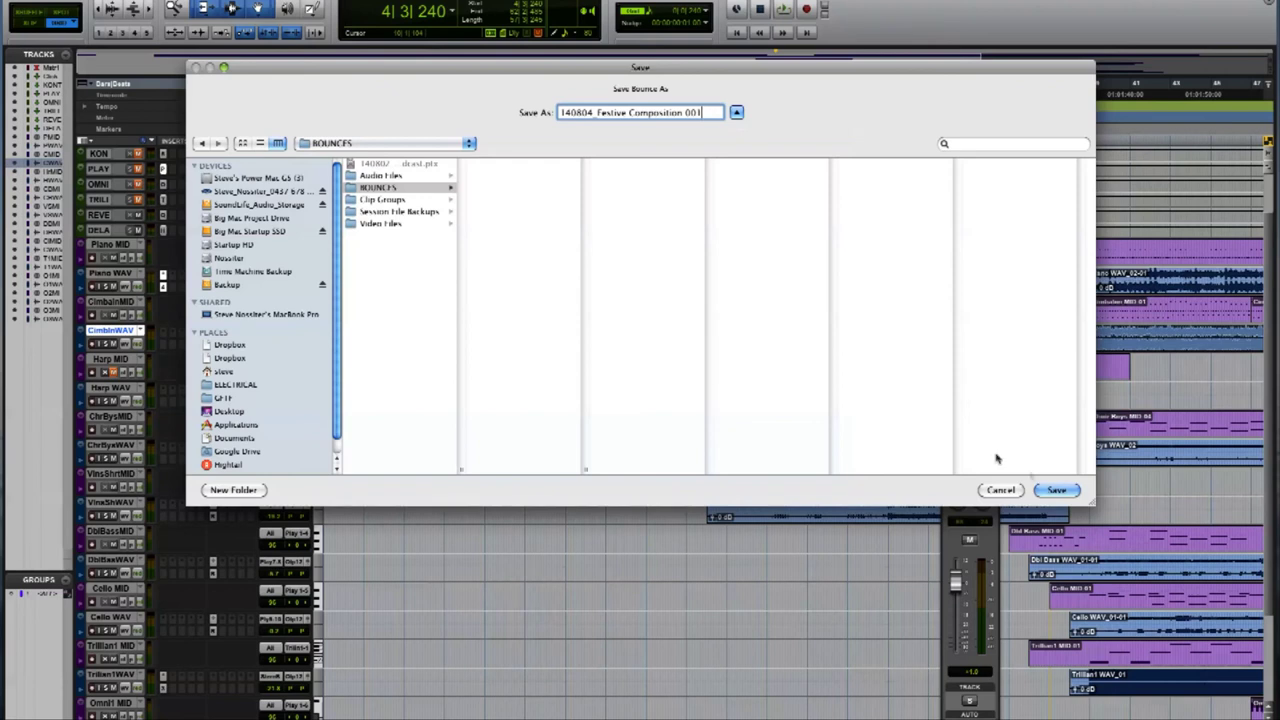
click(1056, 490)
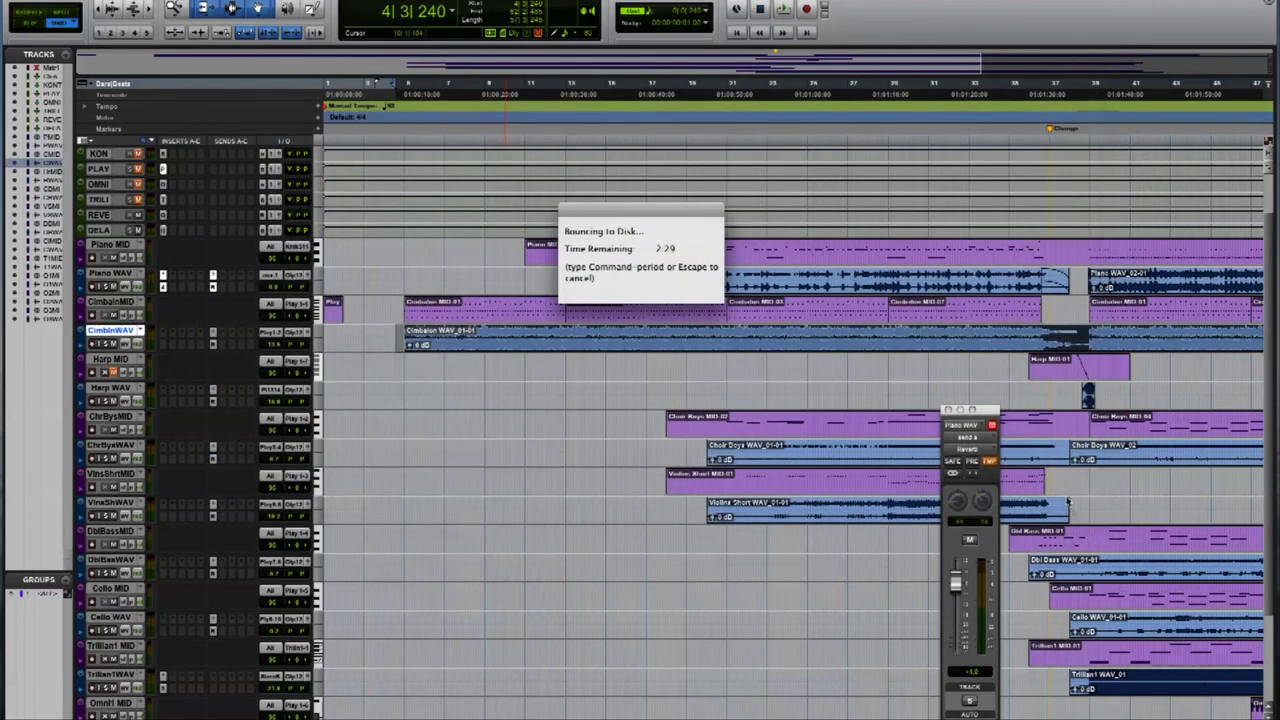